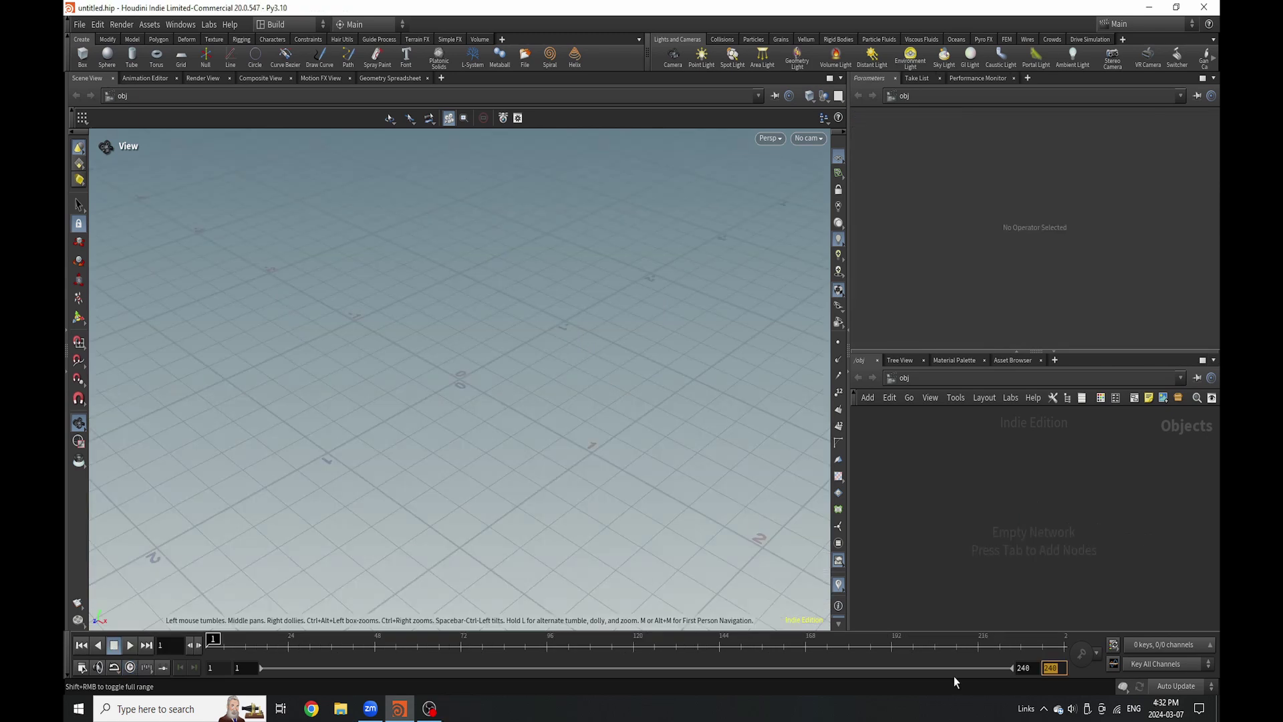
# Set the timeline's end frame to 72 and save the scene as cry.hiplc on the Desktop.
pyautogui.write('72')
pyautogui.press('Return')
pyautogui.click(79, 24)
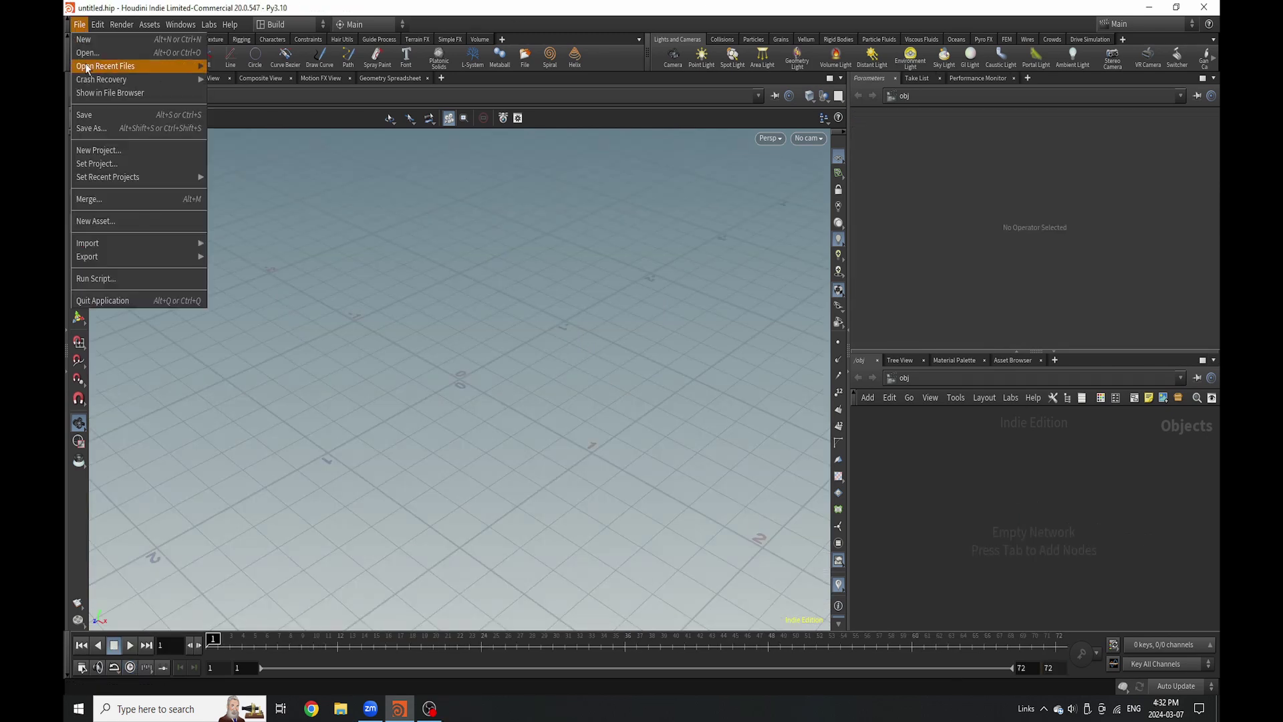
pyautogui.click(109, 129)
pyautogui.click(98, 79)
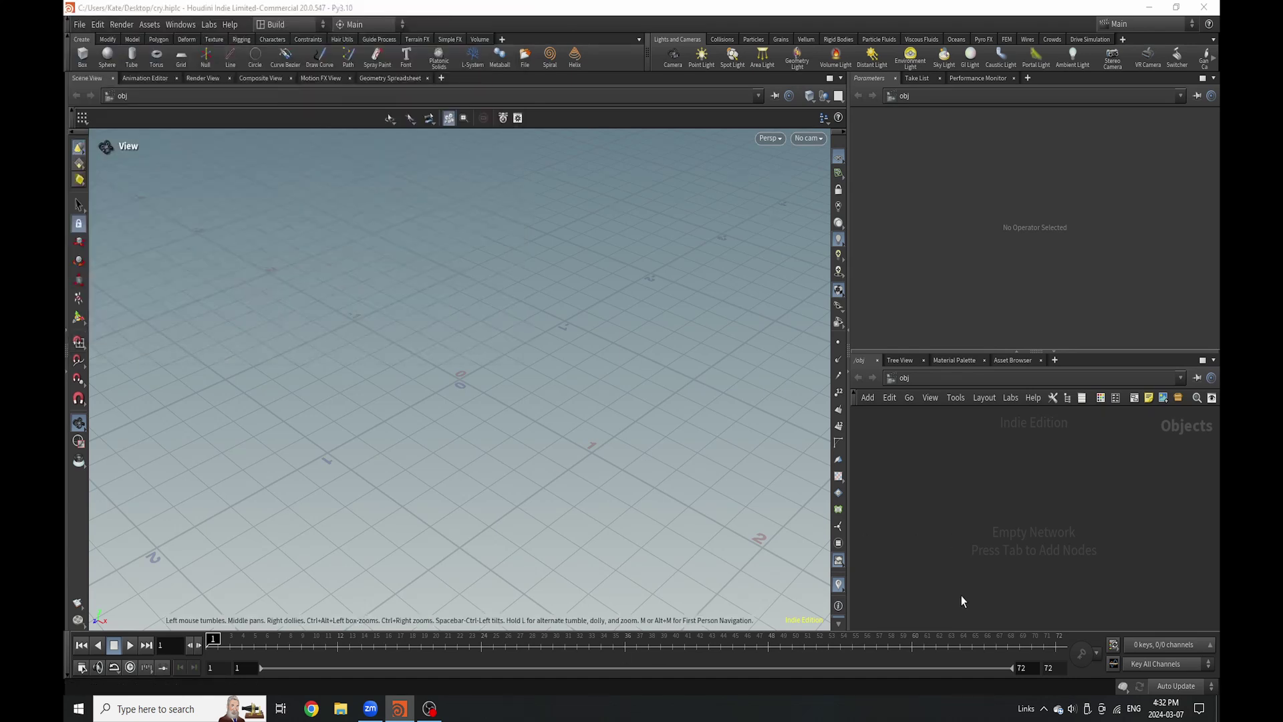
# Add a Geometry object to the empty object-level network.
pyautogui.press('Tab')
pyautogui.write('geo')
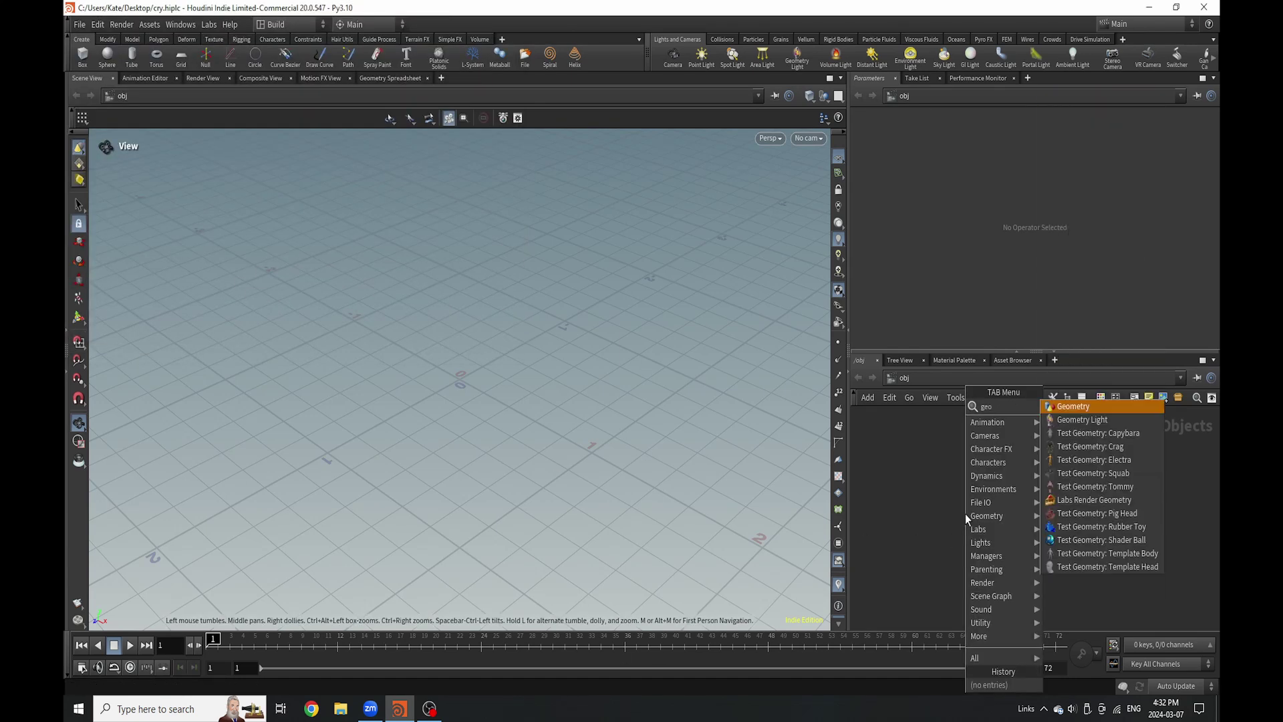
pyautogui.click(1130, 406)
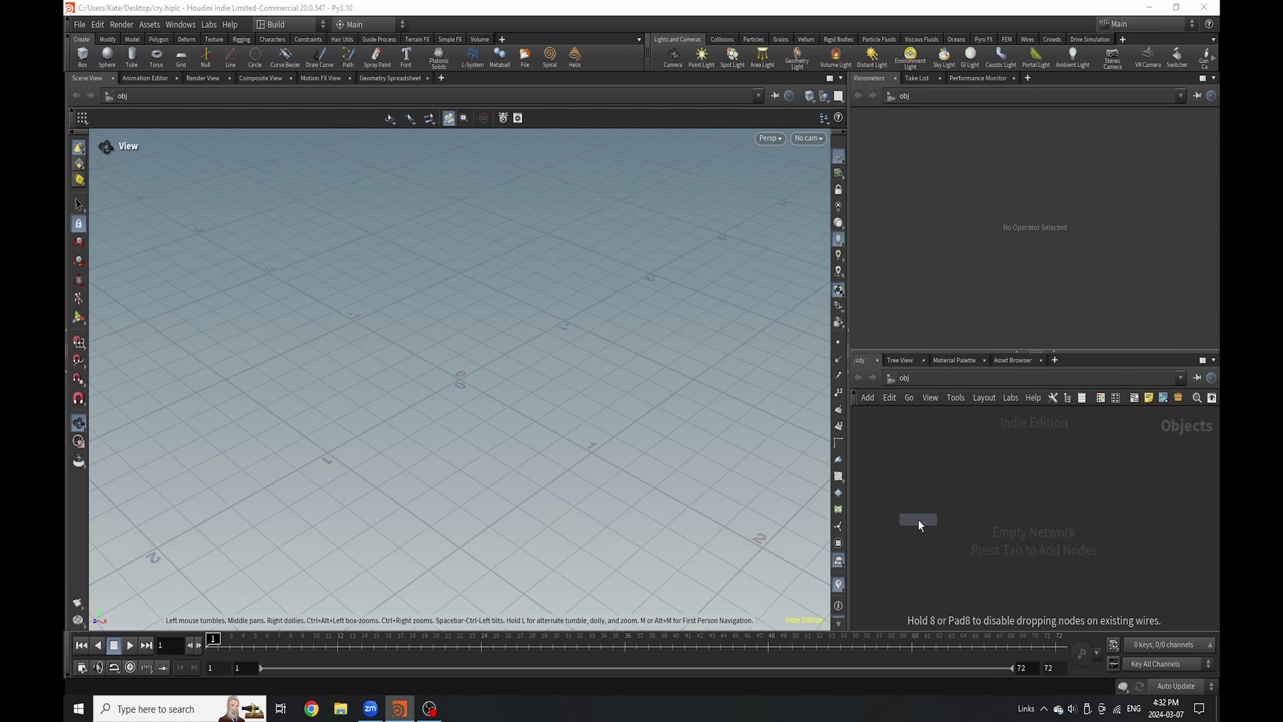
pyautogui.click(951, 506)
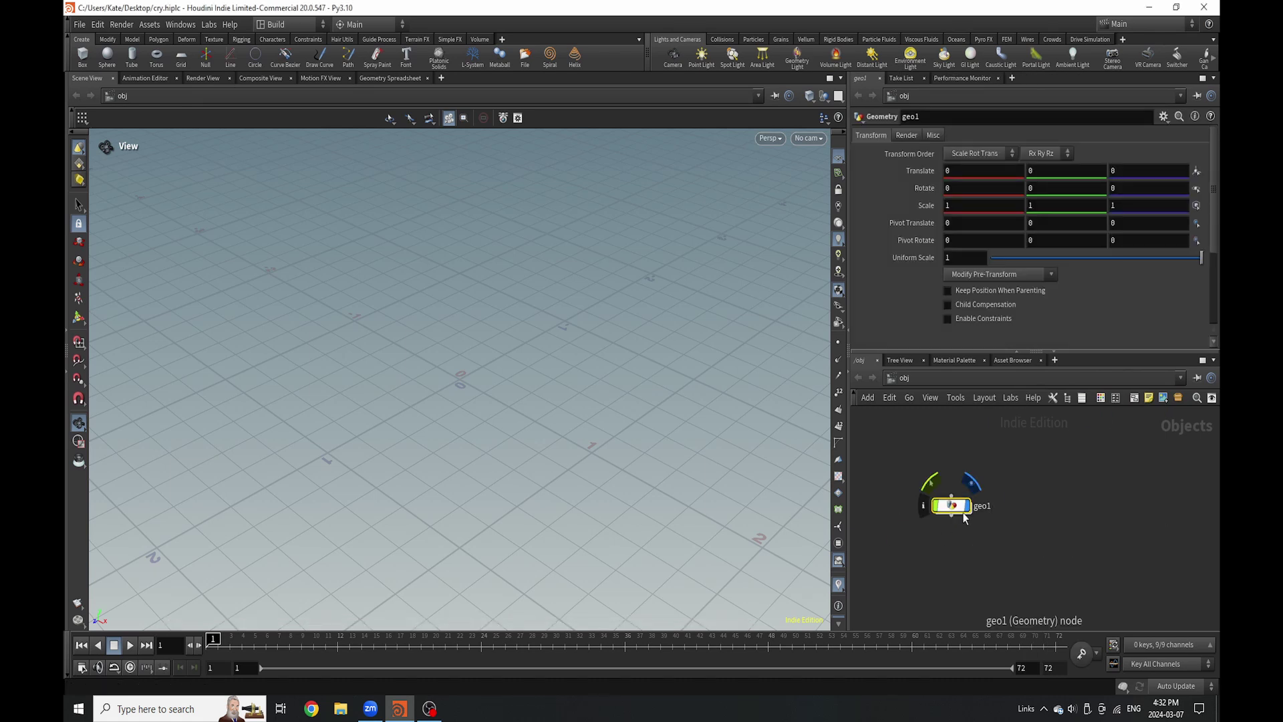
# Rename the new Geometry object as Cry_v1.
pyautogui.scroll(5, 935, 512)
pyautogui.click(1071, 500)
pyautogui.moveTo(1086, 501); pyautogui.dragTo(867, 512)
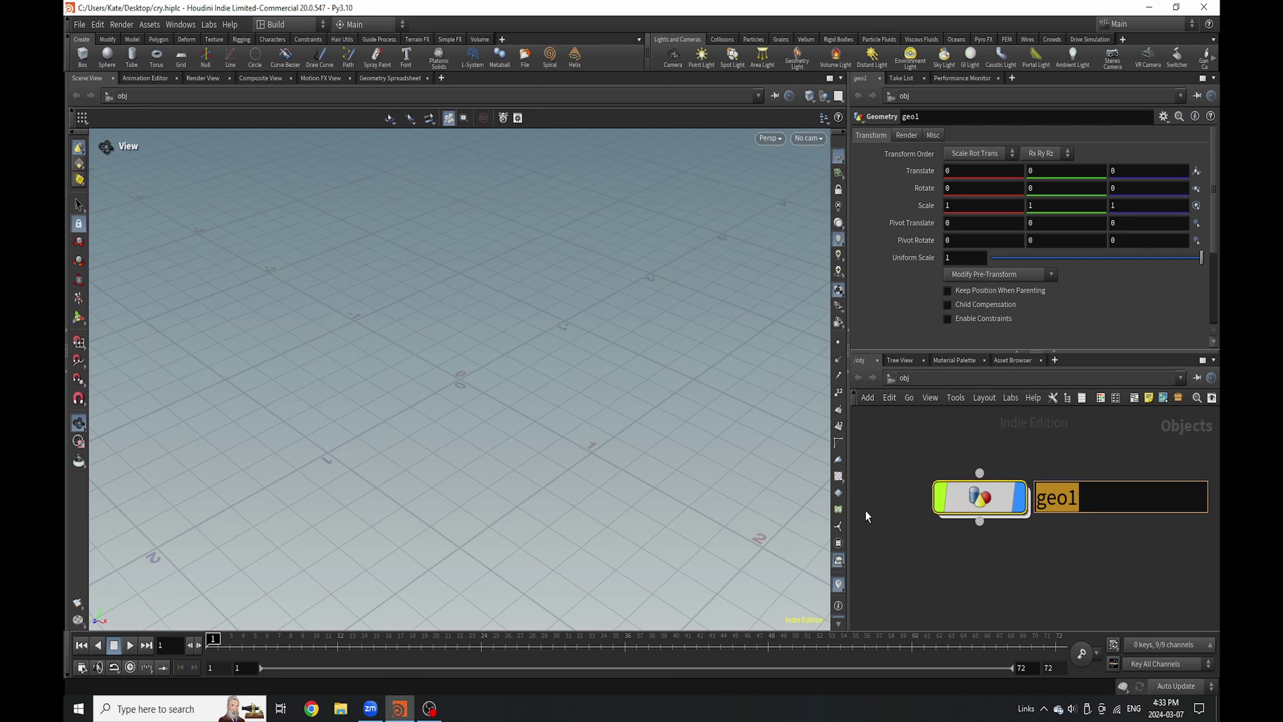
pyautogui.write('Cry')
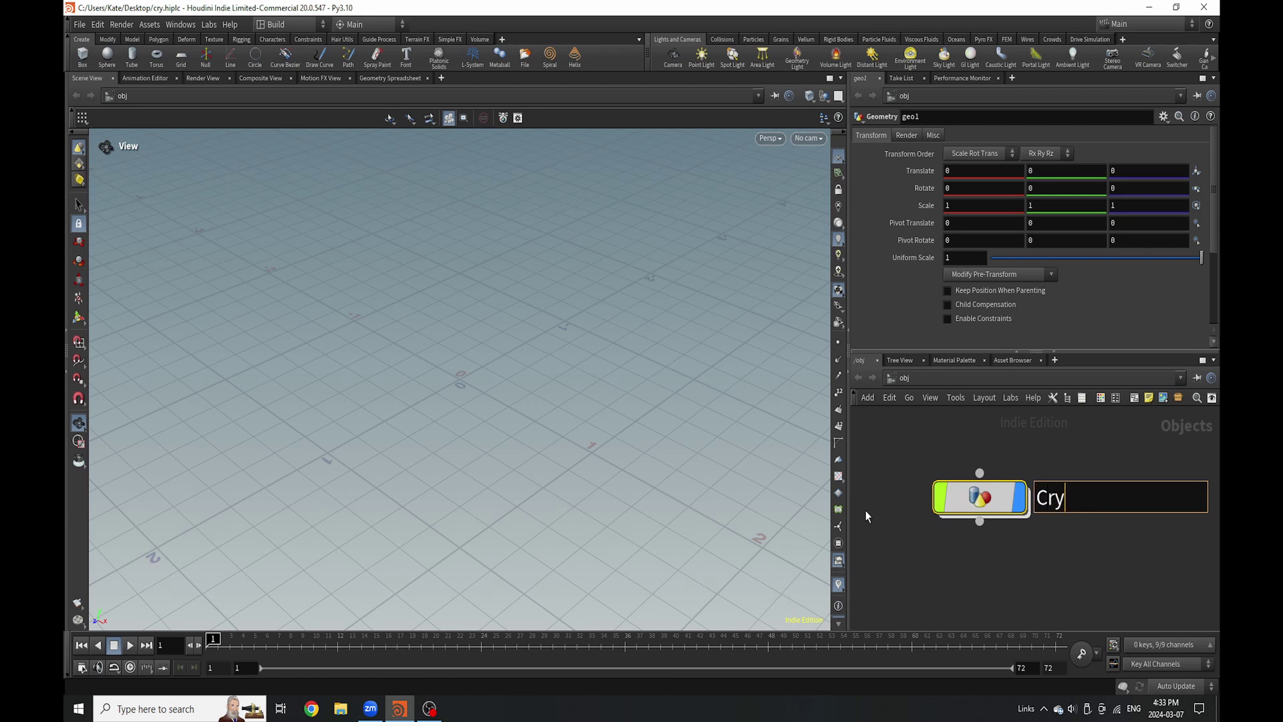
pyautogui.write('_v1')
pyautogui.press('Return')
# Go inside Cry_v1 and add a Labs Test Geometry: Paul node.
pyautogui.doubleClick(997, 504)
pyautogui.press('Tab')
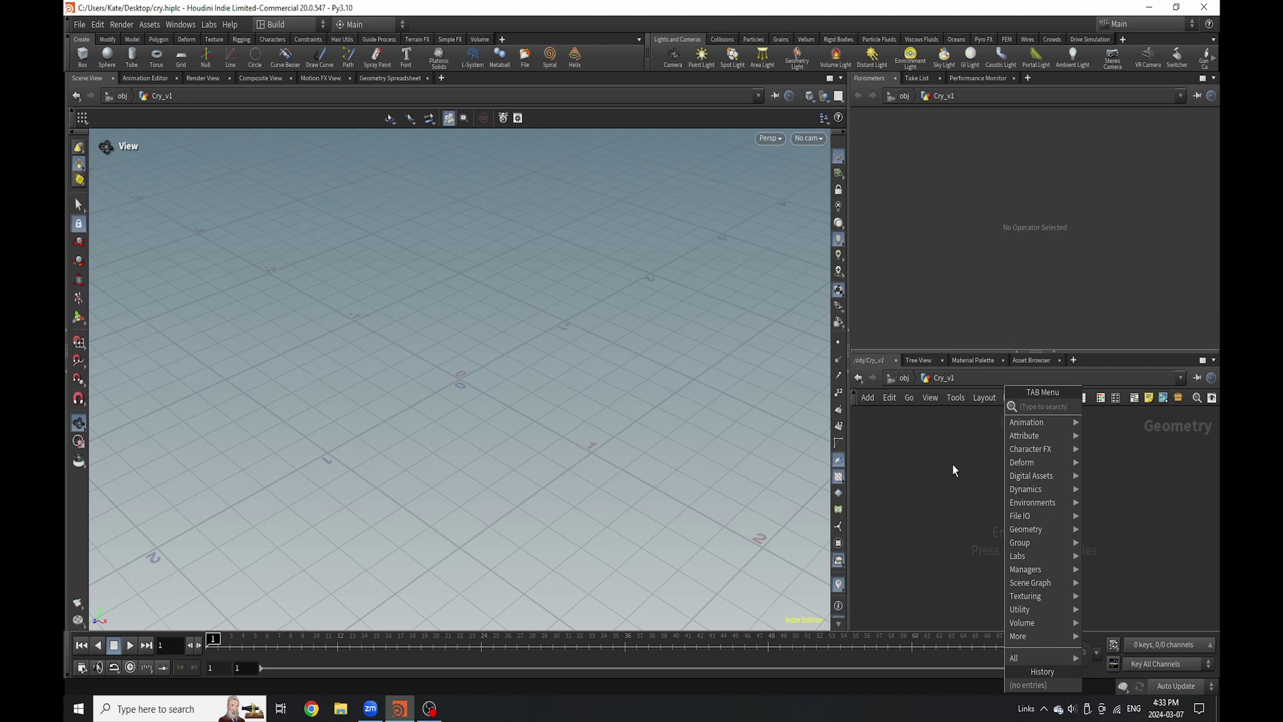
pyautogui.write('test')
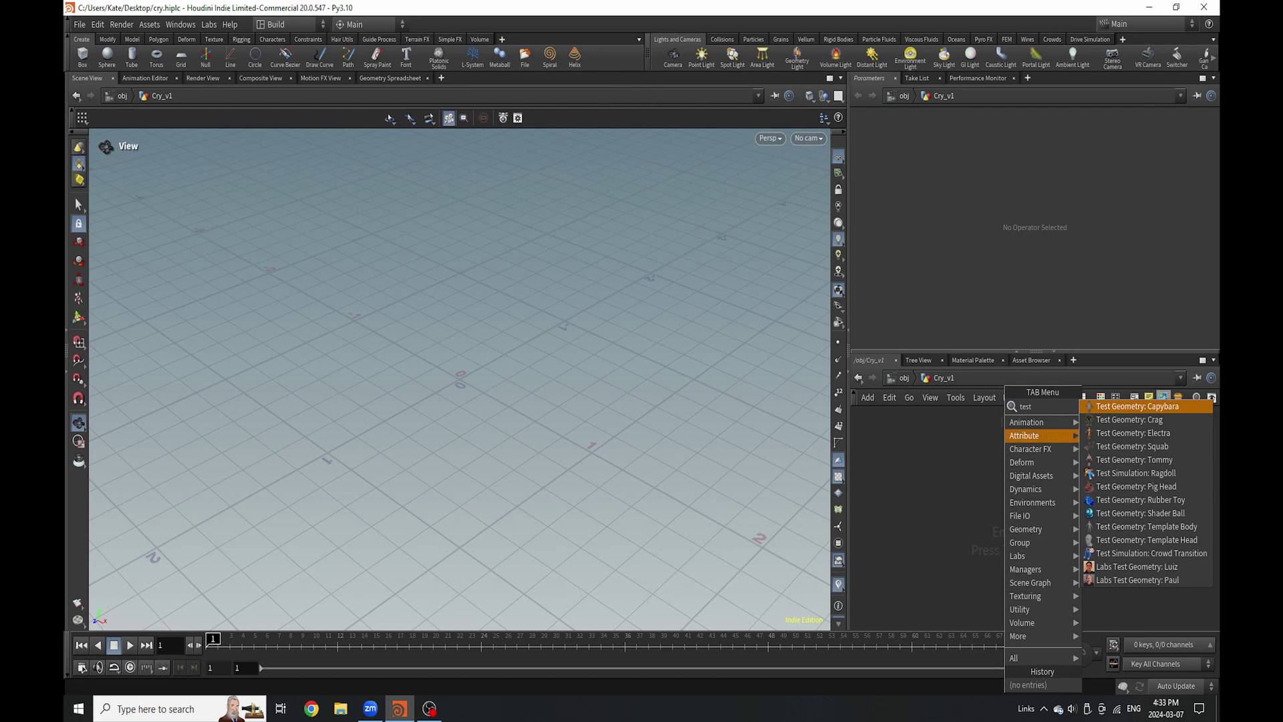
pyautogui.click(1165, 580)
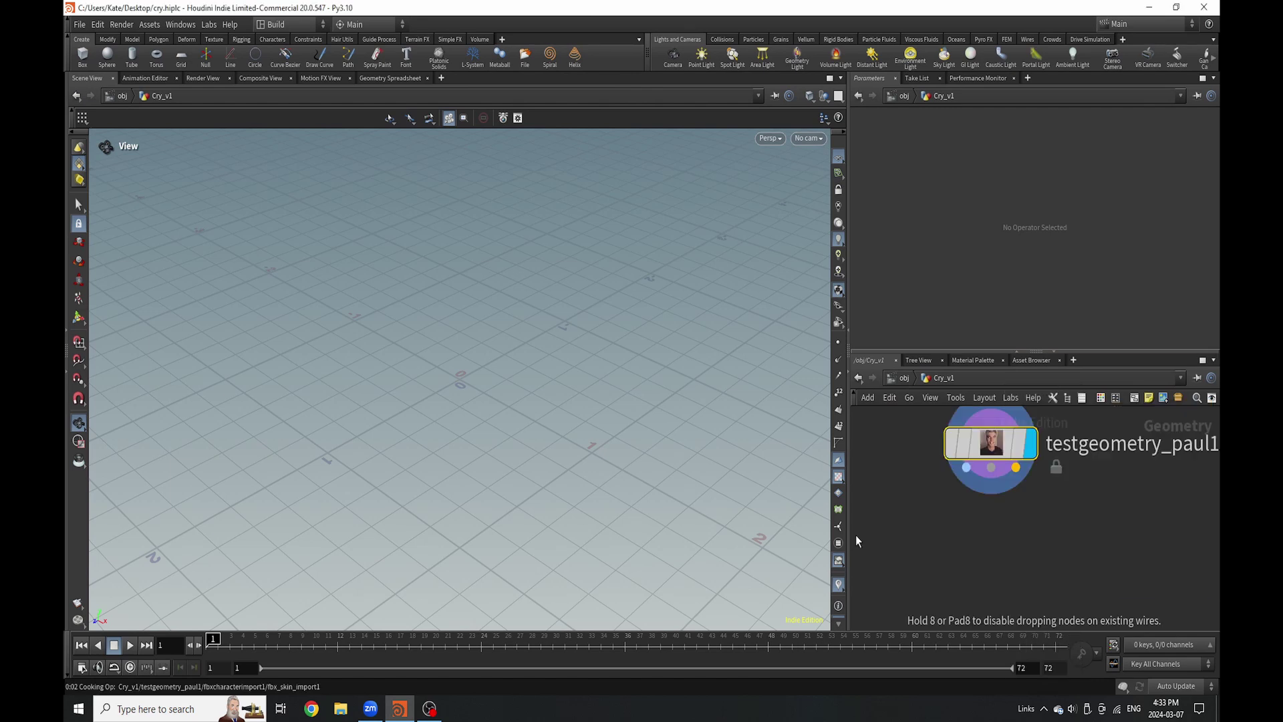
pyautogui.moveTo(959, 459); pyautogui.dragTo(960, 472)
# Examine the character's head and the mesh of the face up close from the side.
pyautogui.moveTo(528, 275); pyautogui.dragTo(621, 321)
pyautogui.moveTo(622, 320); pyautogui.dragTo(688, 352, button='right')
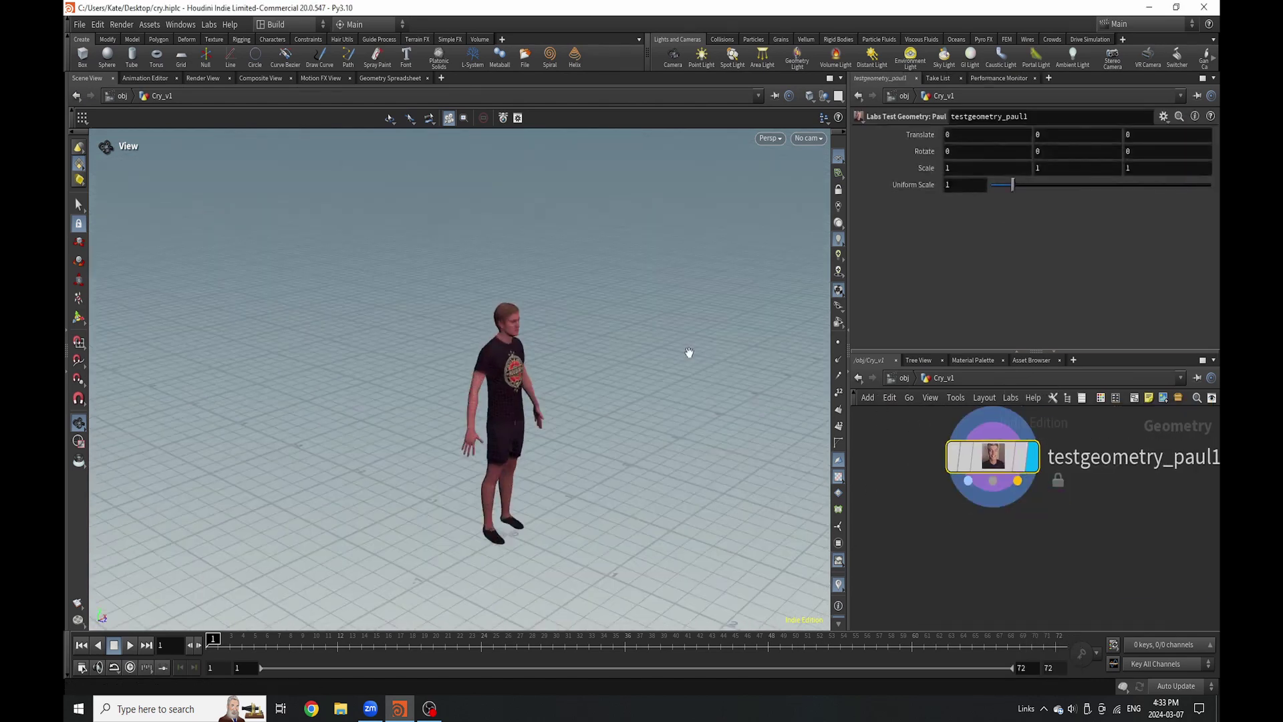
pyautogui.moveTo(549, 353); pyautogui.dragTo(744, 234, button='right')
pyautogui.moveTo(401, 295); pyautogui.dragTo(507, 487, button='right')
pyautogui.moveTo(508, 487); pyautogui.dragTo(661, 383)
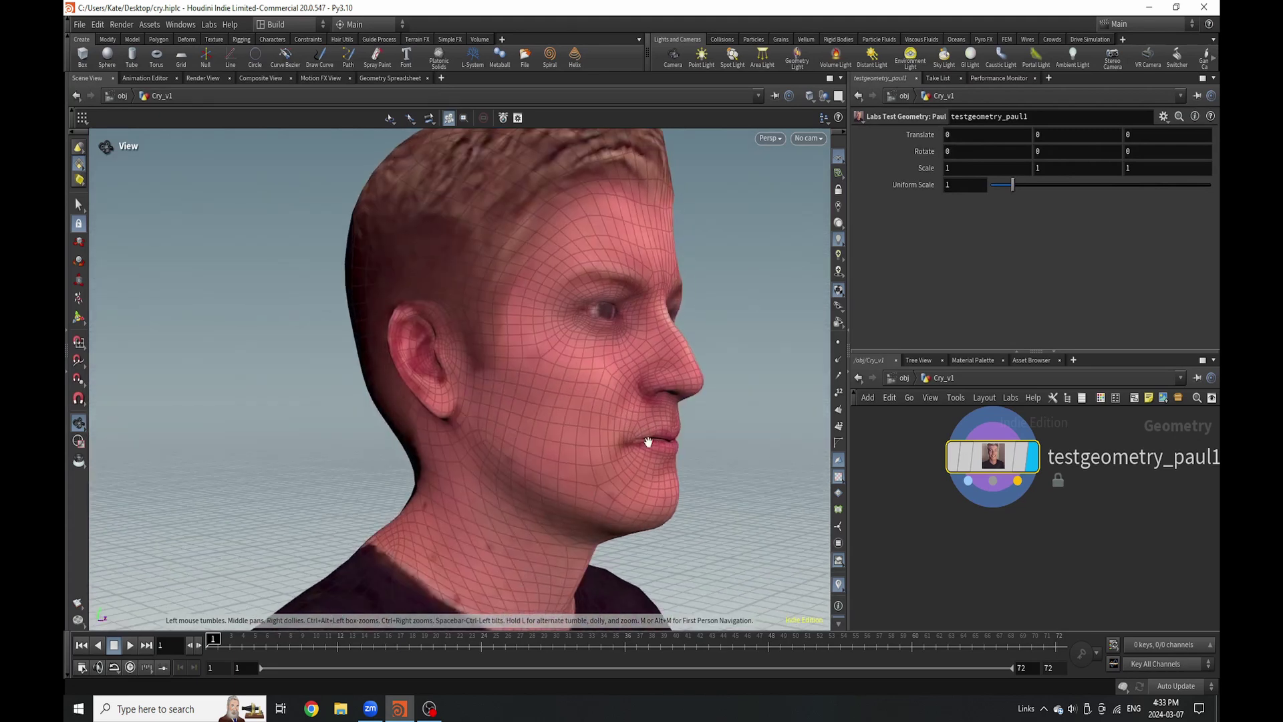
pyautogui.moveTo(662, 384); pyautogui.dragTo(594, 409, button='middle')
pyautogui.moveTo(594, 408); pyautogui.dragTo(575, 414)
pyautogui.moveTo(581, 293); pyautogui.dragTo(682, 243, button='right')
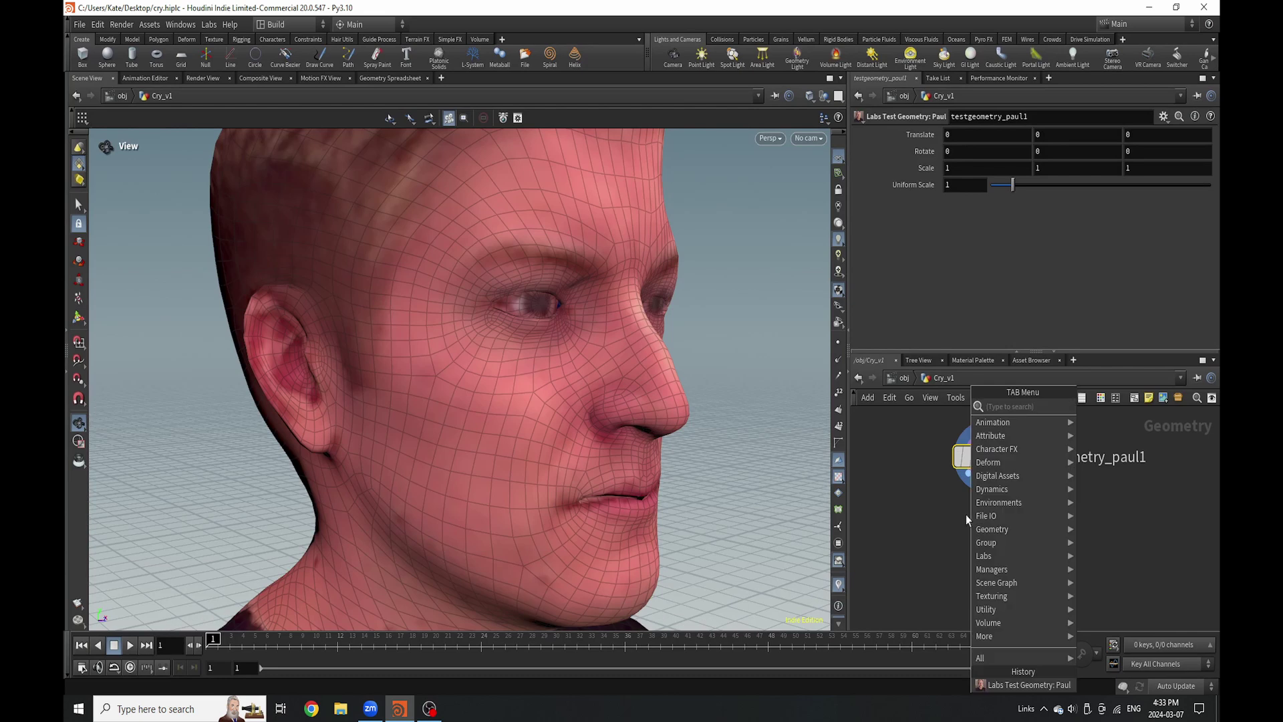
pyautogui.press('Tab')
pyautogui.write('draw')
pyautogui.press('Return')
pyautogui.click(973, 531)
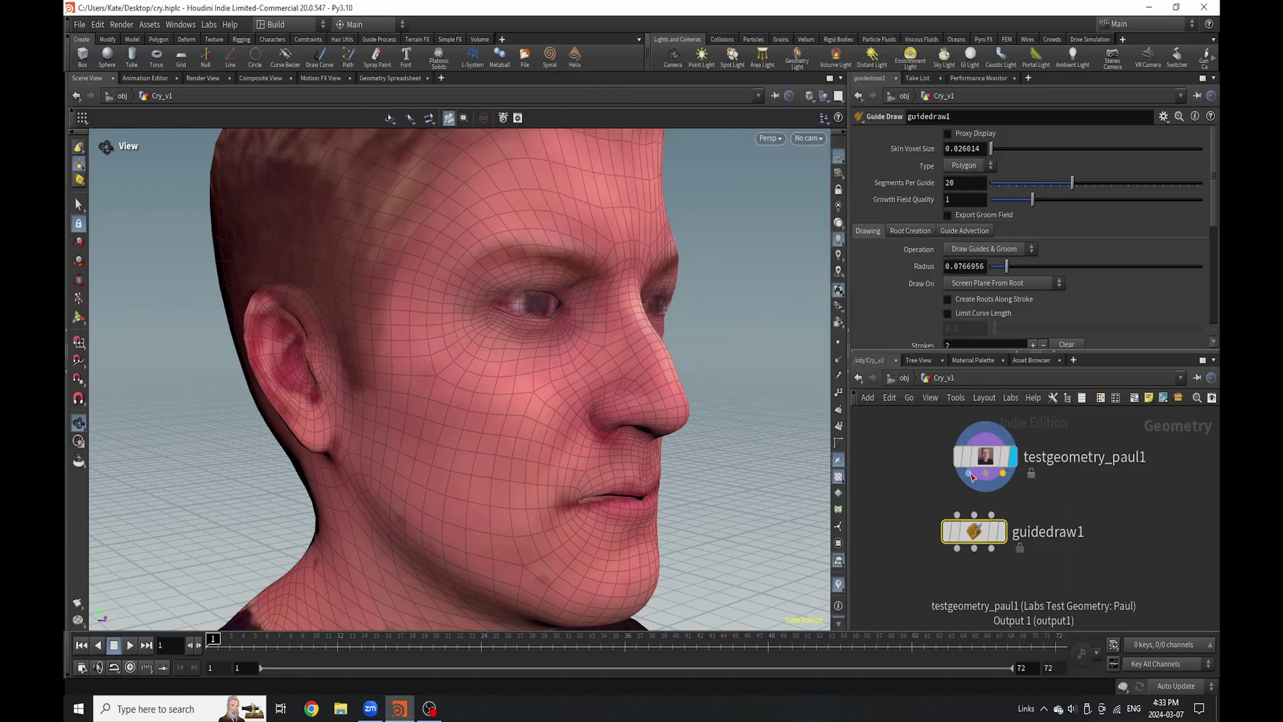
pyautogui.moveTo(968, 473); pyautogui.dragTo(955, 520)
pyautogui.click(957, 516)
pyautogui.press('Delete')
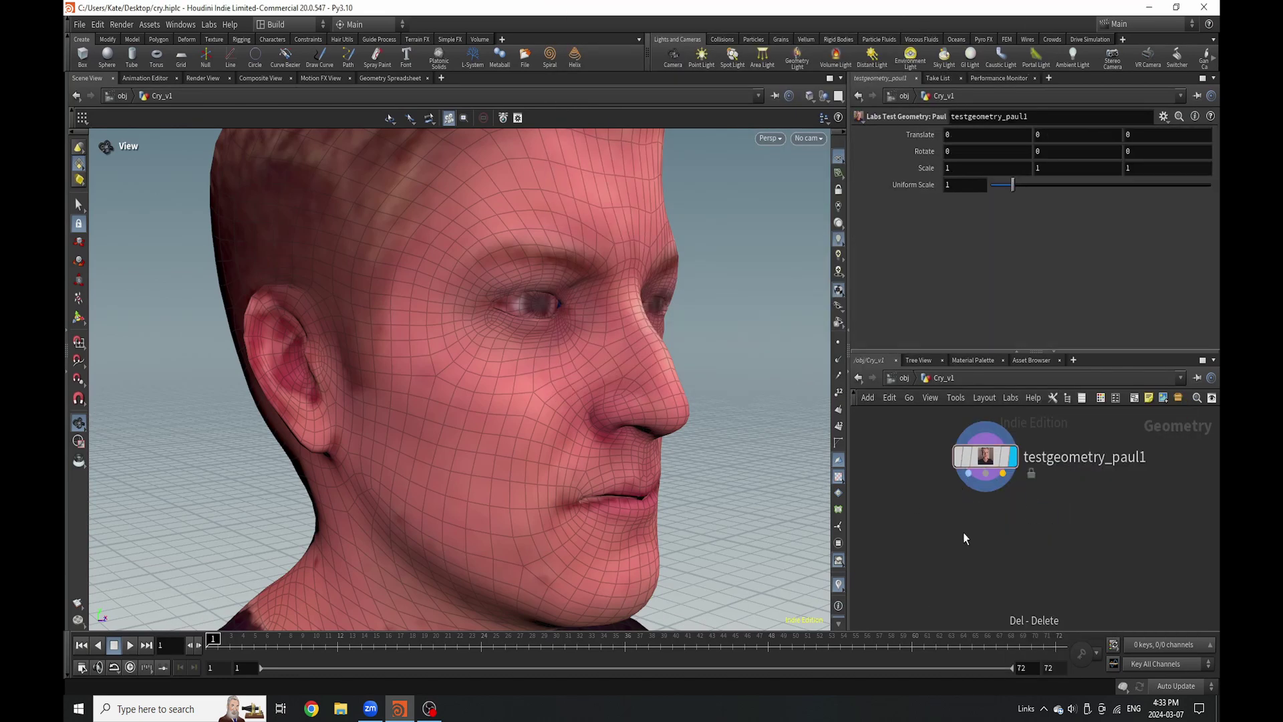
# Add a Draw Curve node, fed by the first output of the Paul test geometry, and display it.
pyautogui.press('Tab')
pyautogui.write('draw c')
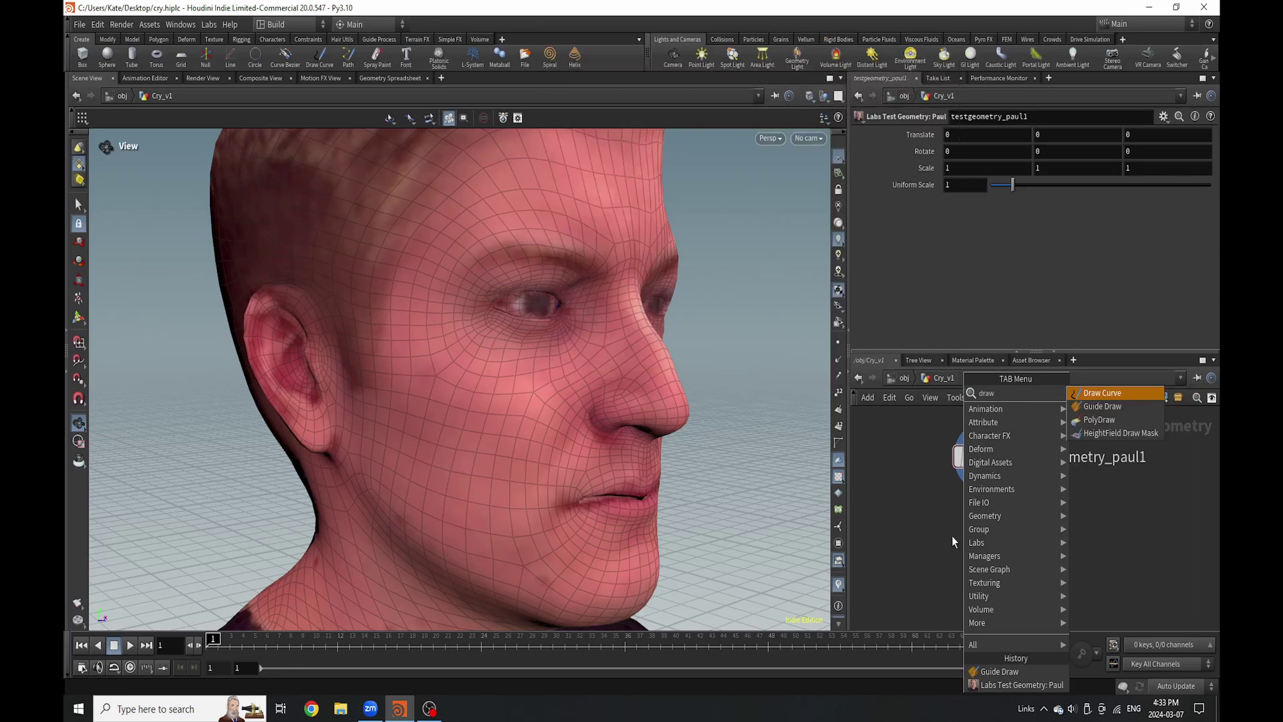
pyautogui.press('Return')
pyautogui.click(960, 545)
pyautogui.moveTo(968, 473); pyautogui.dragTo(980, 606)
pyautogui.click(1013, 554)
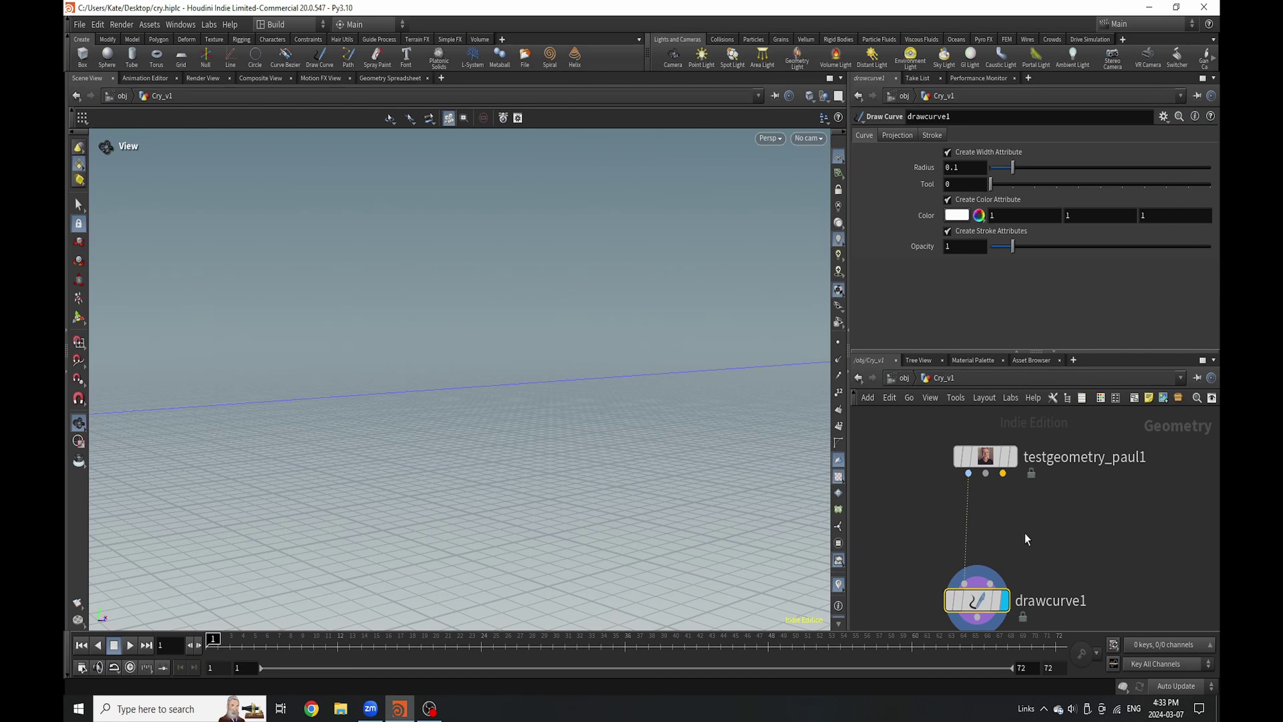
# Insert a Null node on the wire between the Paul test geometry and the Draw Curve node.
pyautogui.press('Tab')
pyautogui.press('Escape')
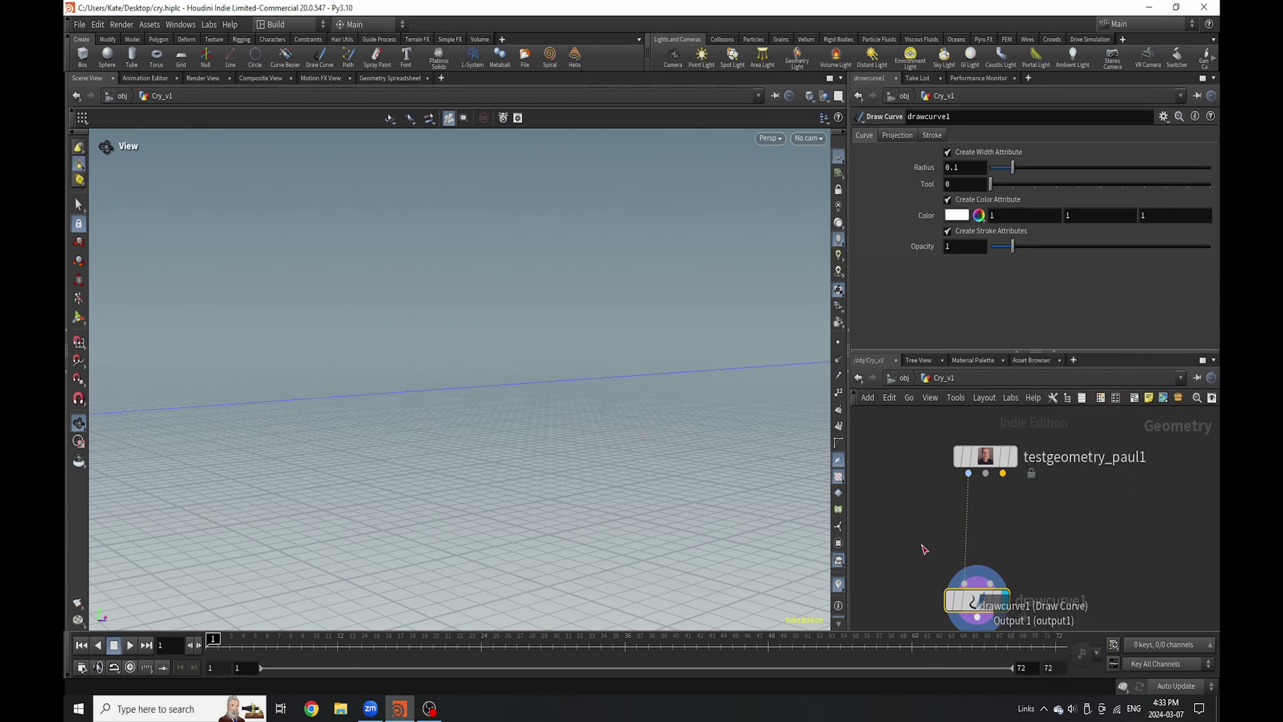
pyautogui.press('Tab')
pyautogui.write('null')
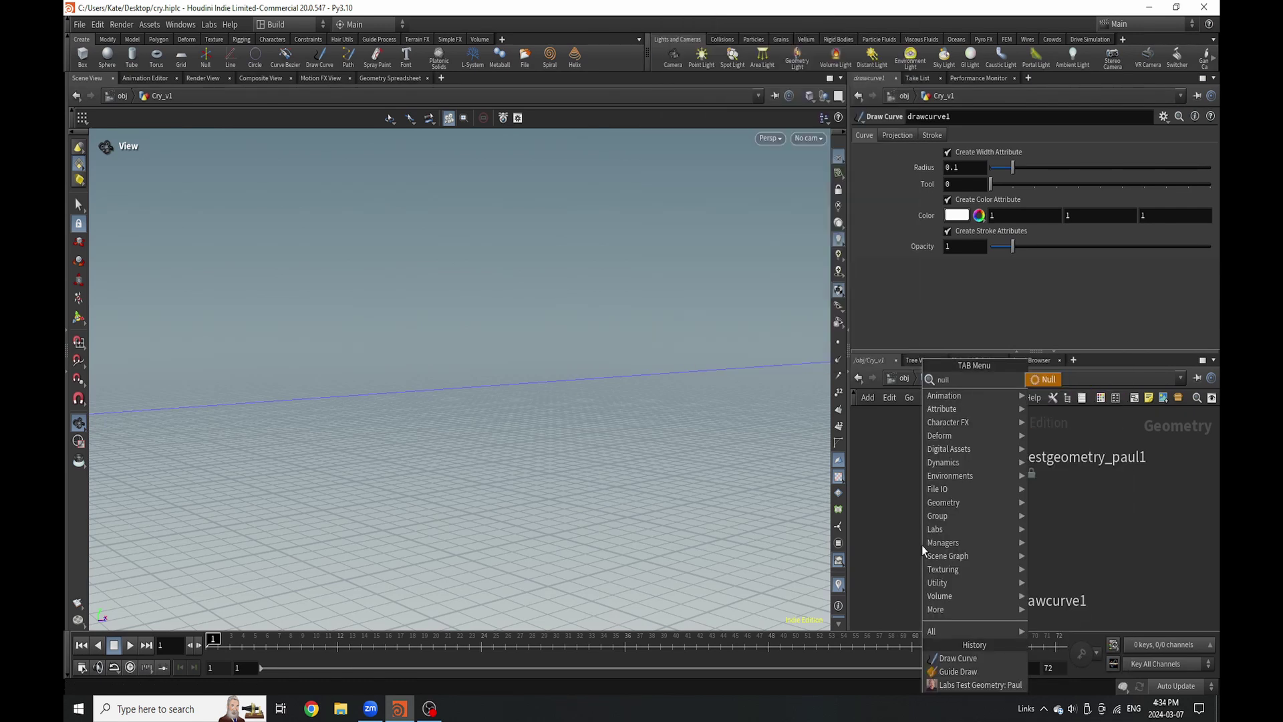
pyautogui.press('Return')
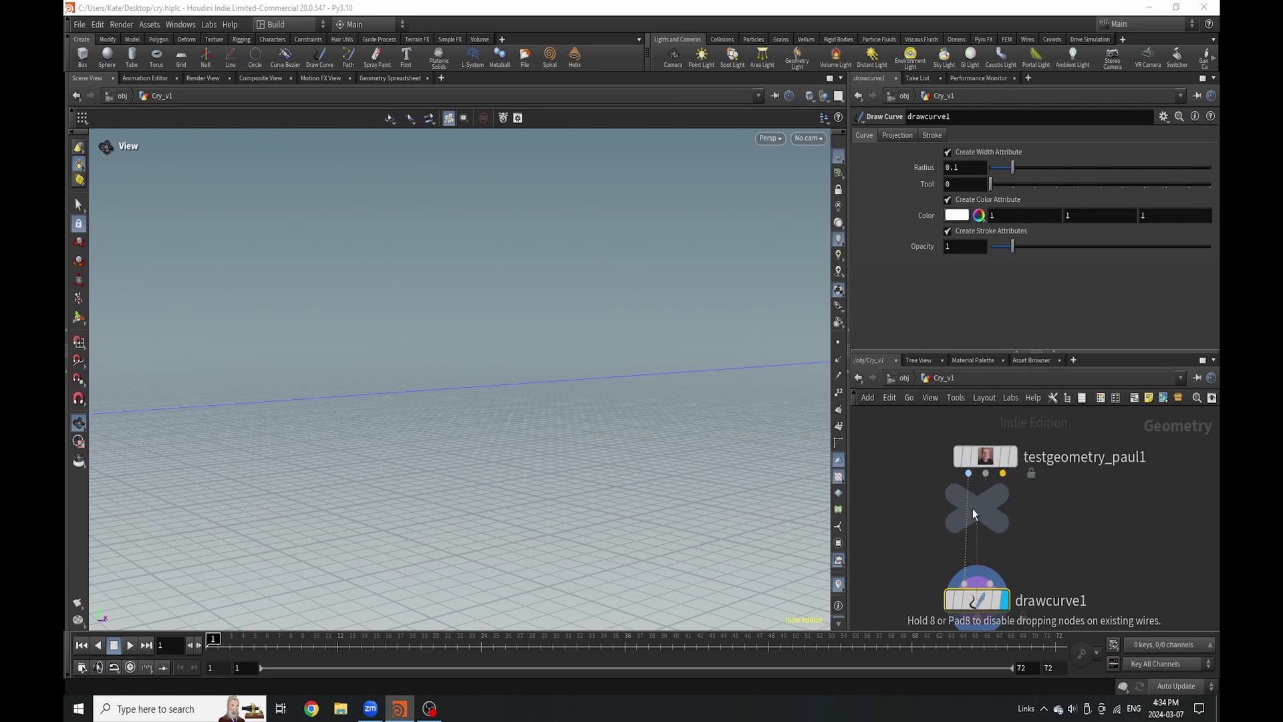
pyautogui.click(969, 533)
# Rename the Null node as Out_Paul.
pyautogui.doubleClick(1015, 535)
pyautogui.doubleClick(1015, 535)
pyautogui.moveTo(955, 543)
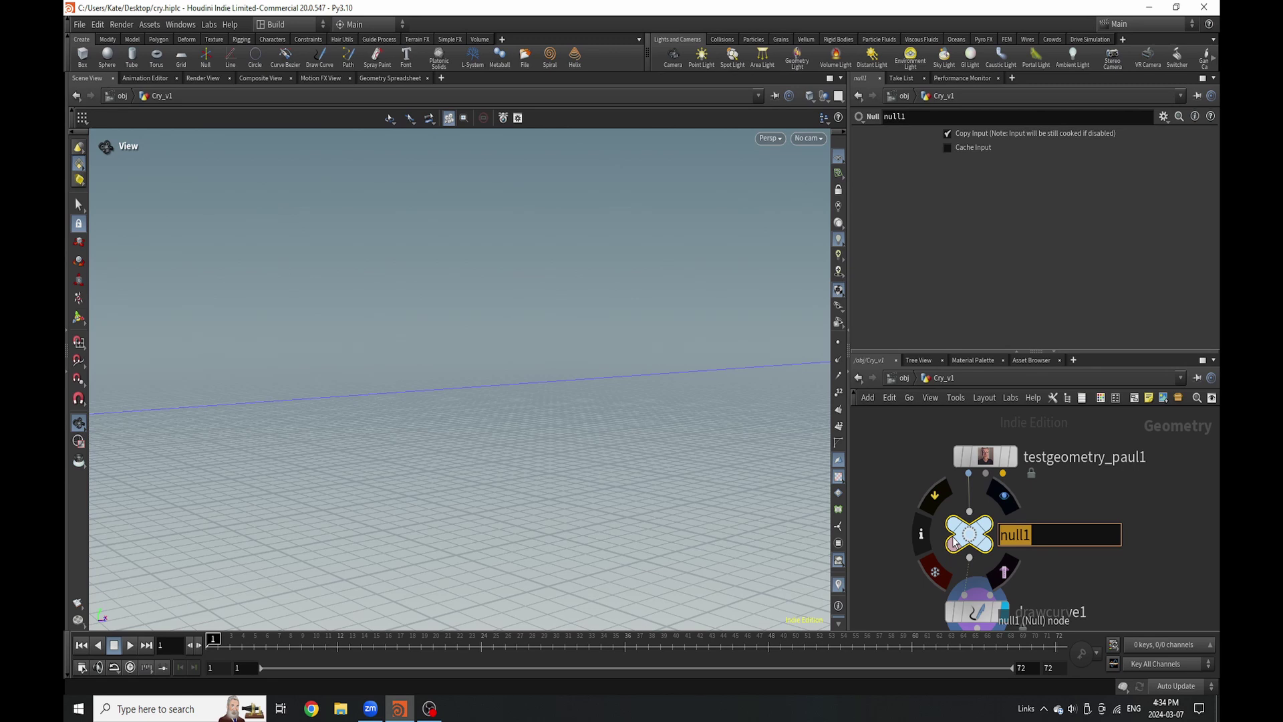
pyautogui.write('Out_Paul')
pyautogui.press('Return')
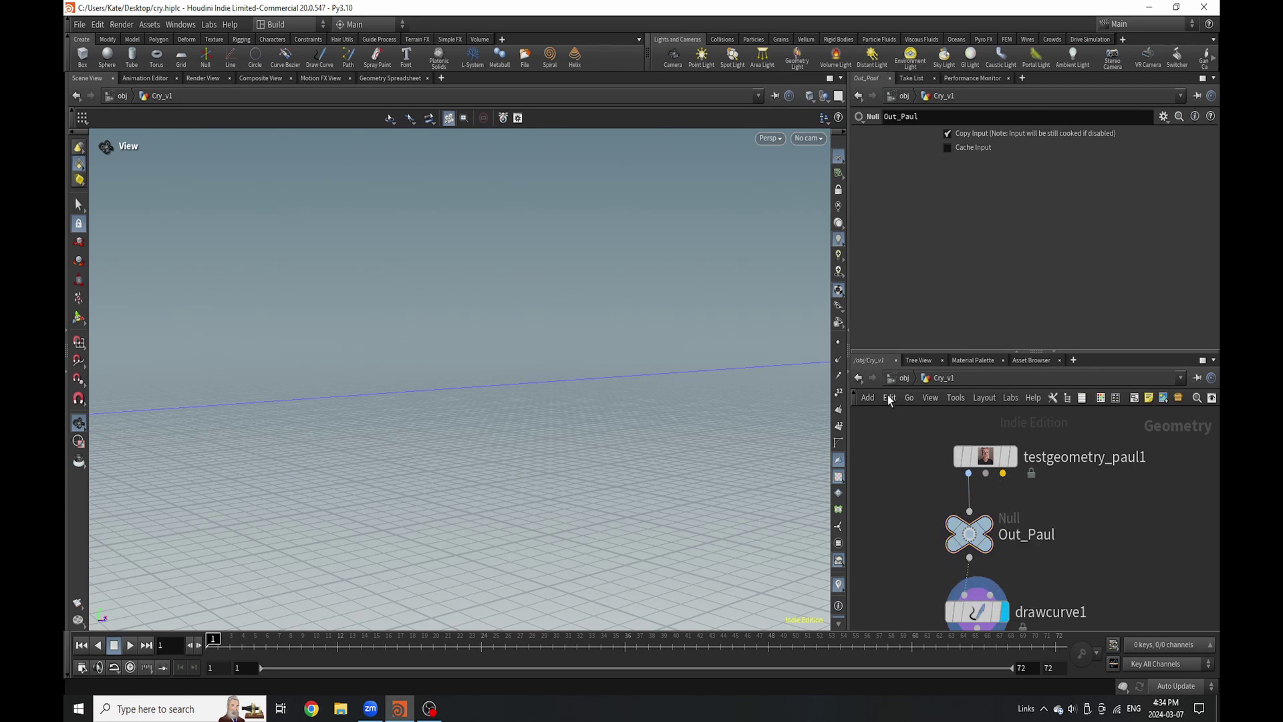
# Add a second object-level Geometry object named Render_Character and go inside it.
pyautogui.doubleClick(891, 383)
pyautogui.click(997, 563)
pyautogui.press('Tab')
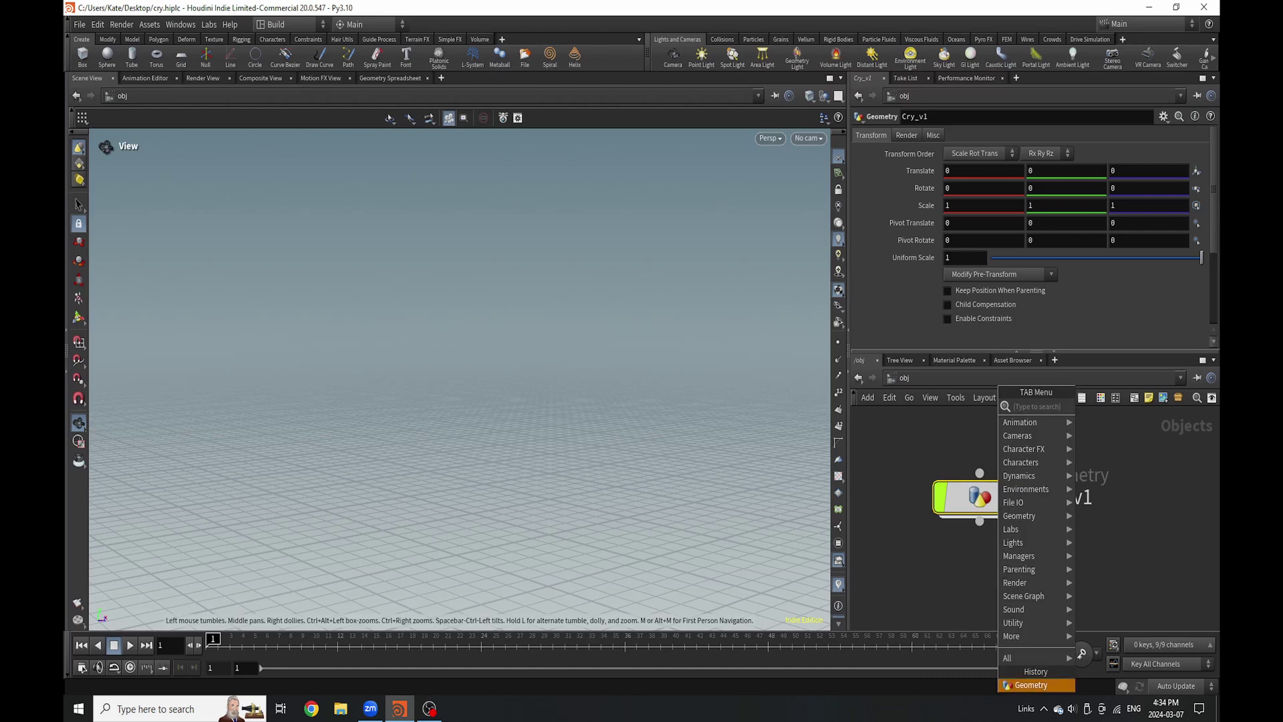
pyautogui.click(1036, 686)
pyautogui.click(996, 572)
pyautogui.doubleClick(1058, 575)
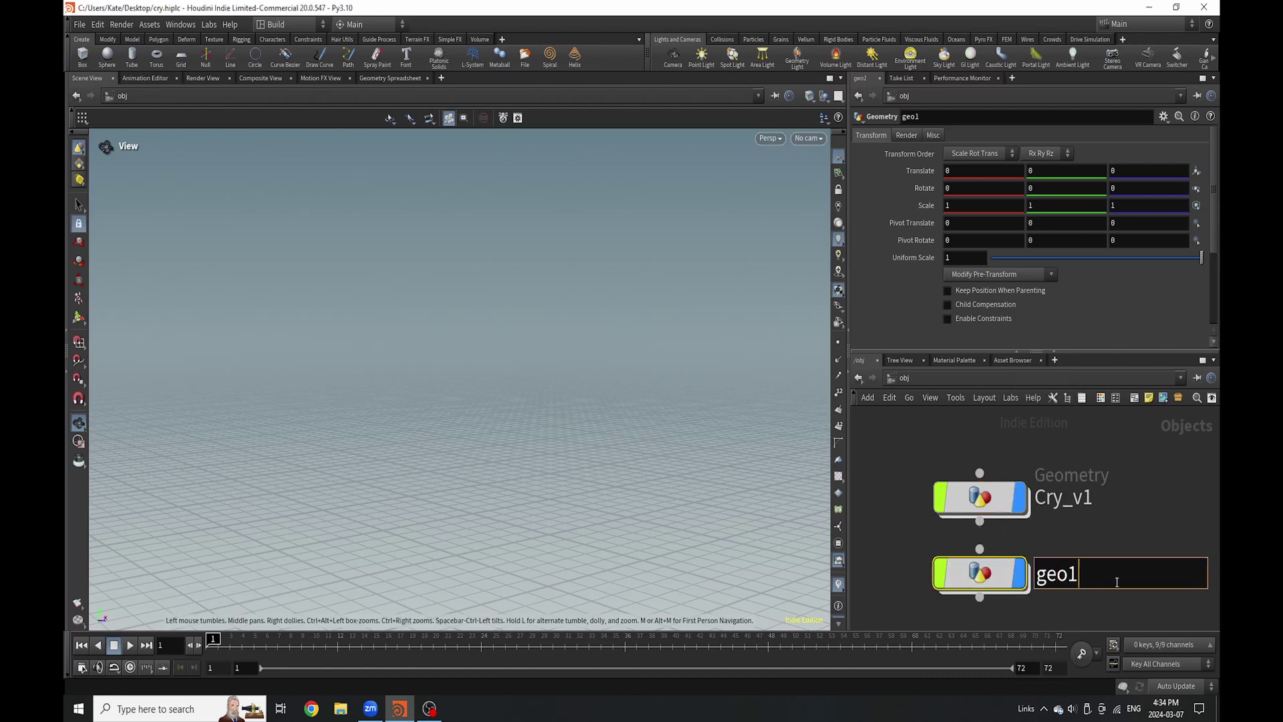
pyautogui.write('Render_Character')
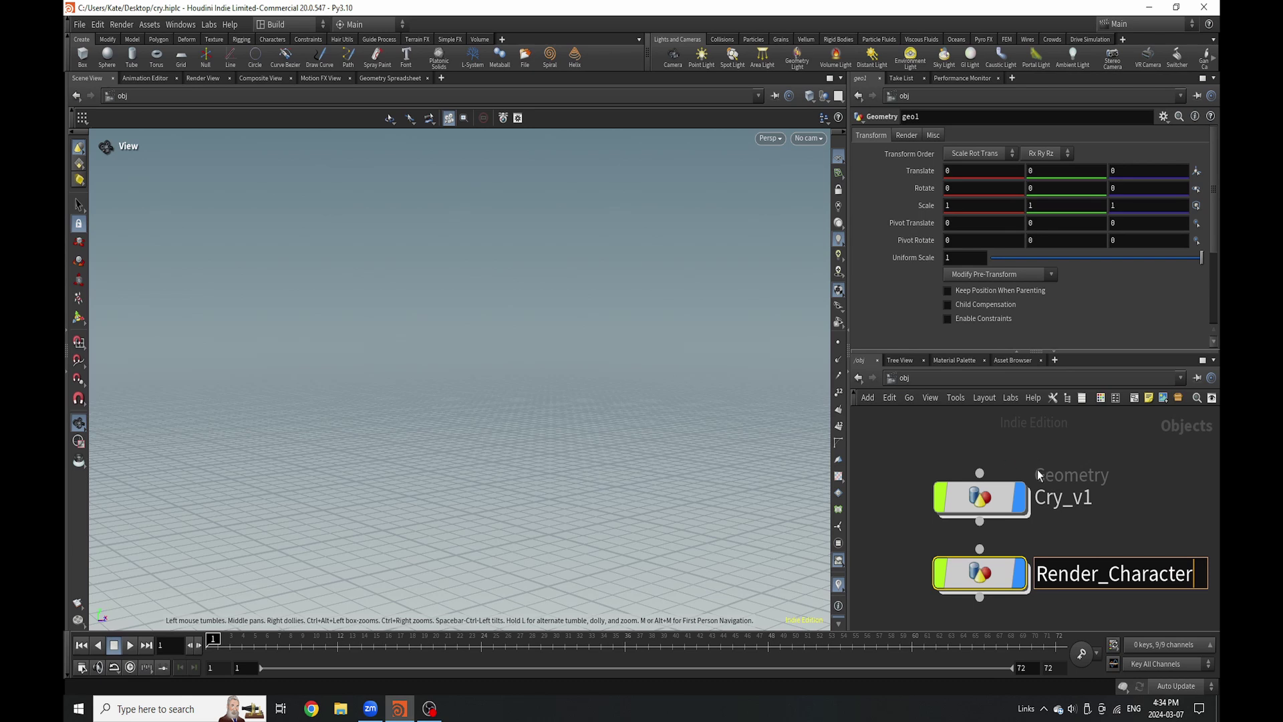
pyautogui.press('Return')
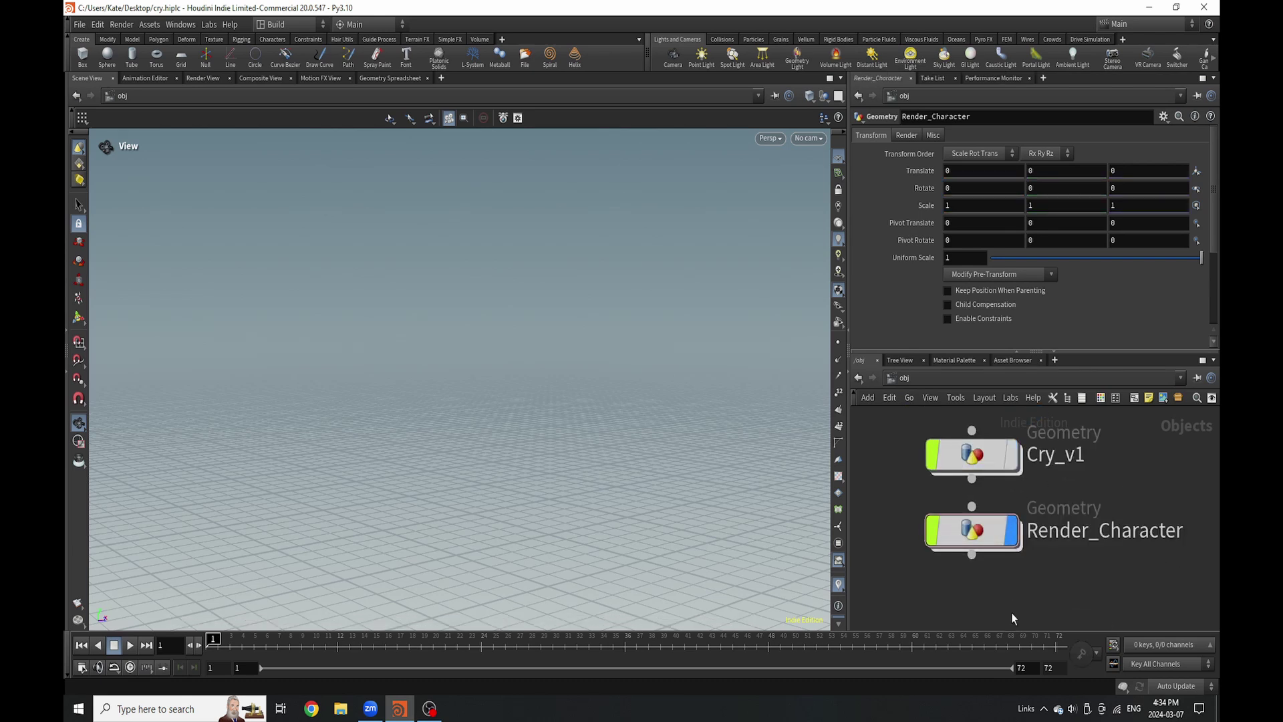
pyautogui.doubleClick(992, 531)
pyautogui.press('Tab')
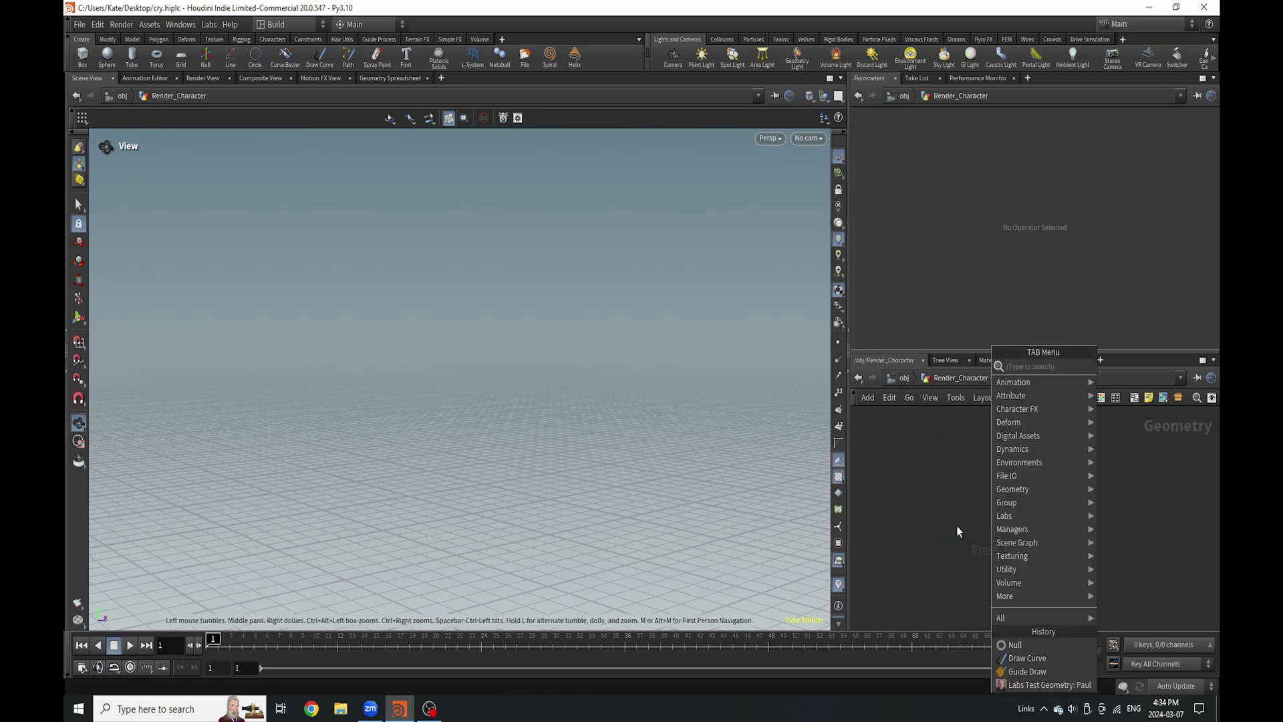
pyautogui.write('obje')
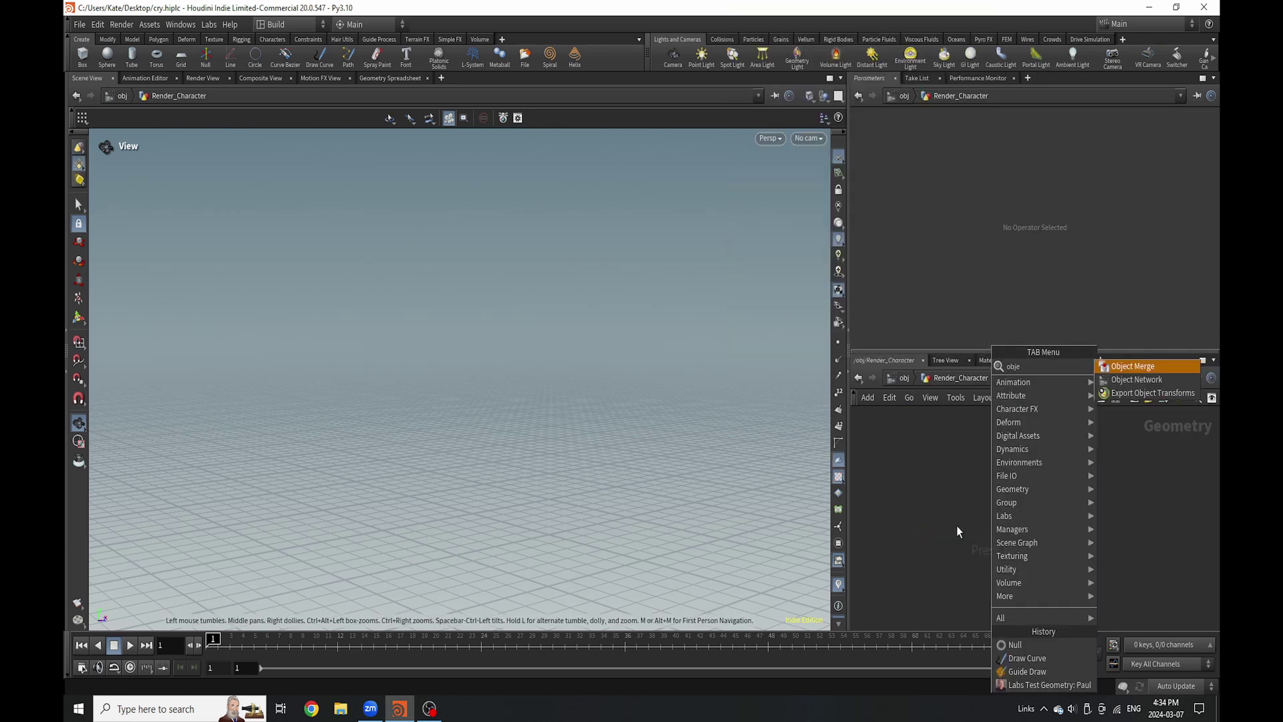
pyautogui.click(1115, 373)
pyautogui.press('Escape')
# Add an Object Merge node inside Render_Character.
pyautogui.press('Tab')
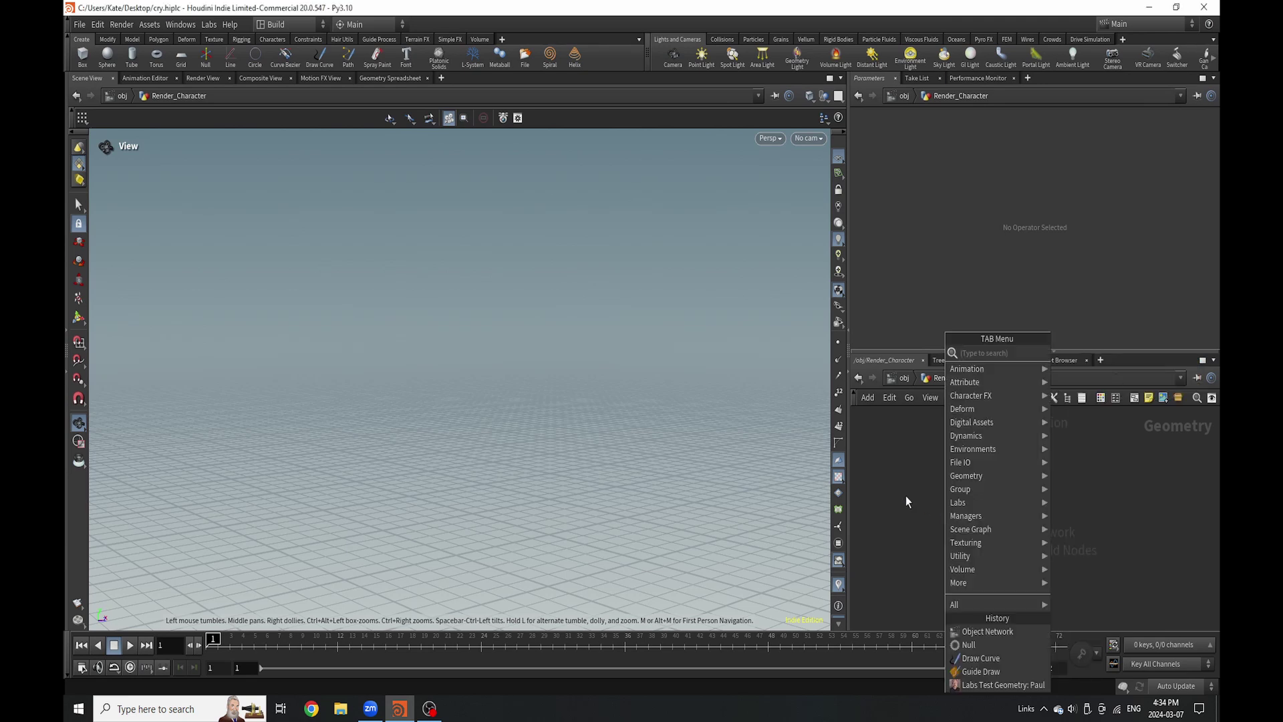
pyautogui.write('obje')
pyautogui.press('Return')
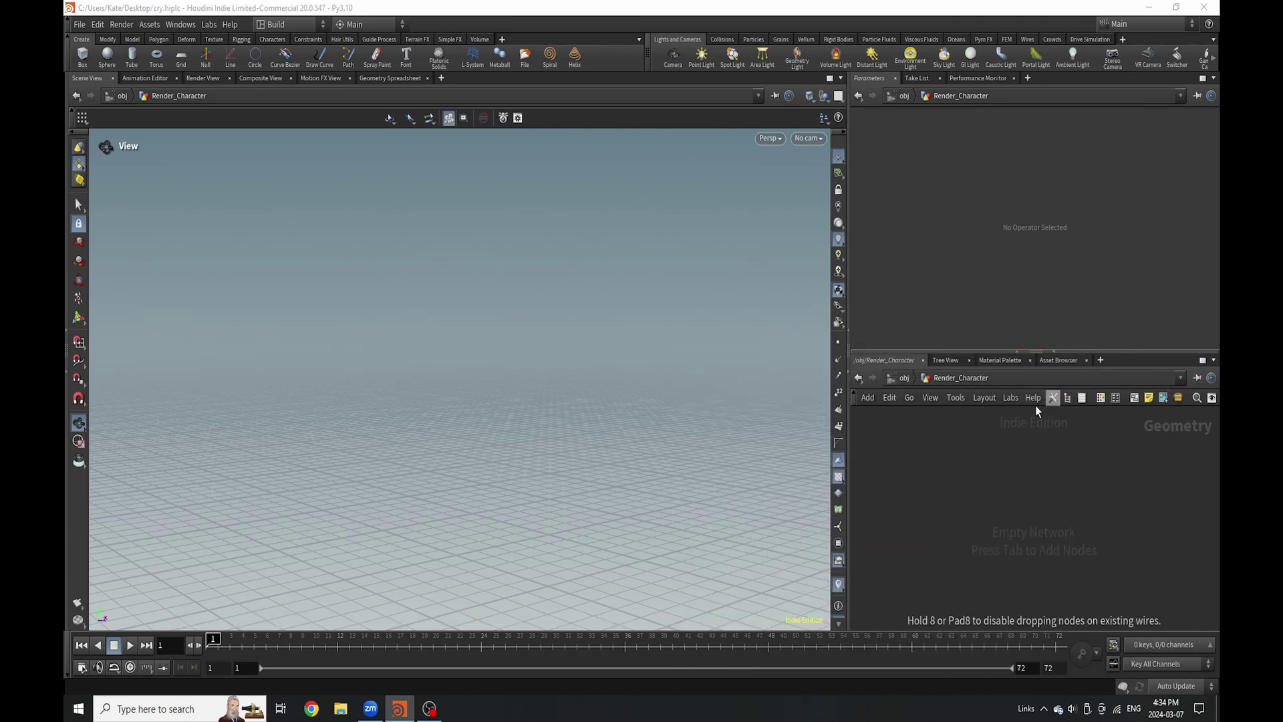
pyautogui.click(998, 487)
# Set Object 1 of the Object Merge node to /obj/Cry_v1/Out_Paul.
pyautogui.click(1006, 239)
pyautogui.click(1009, 254)
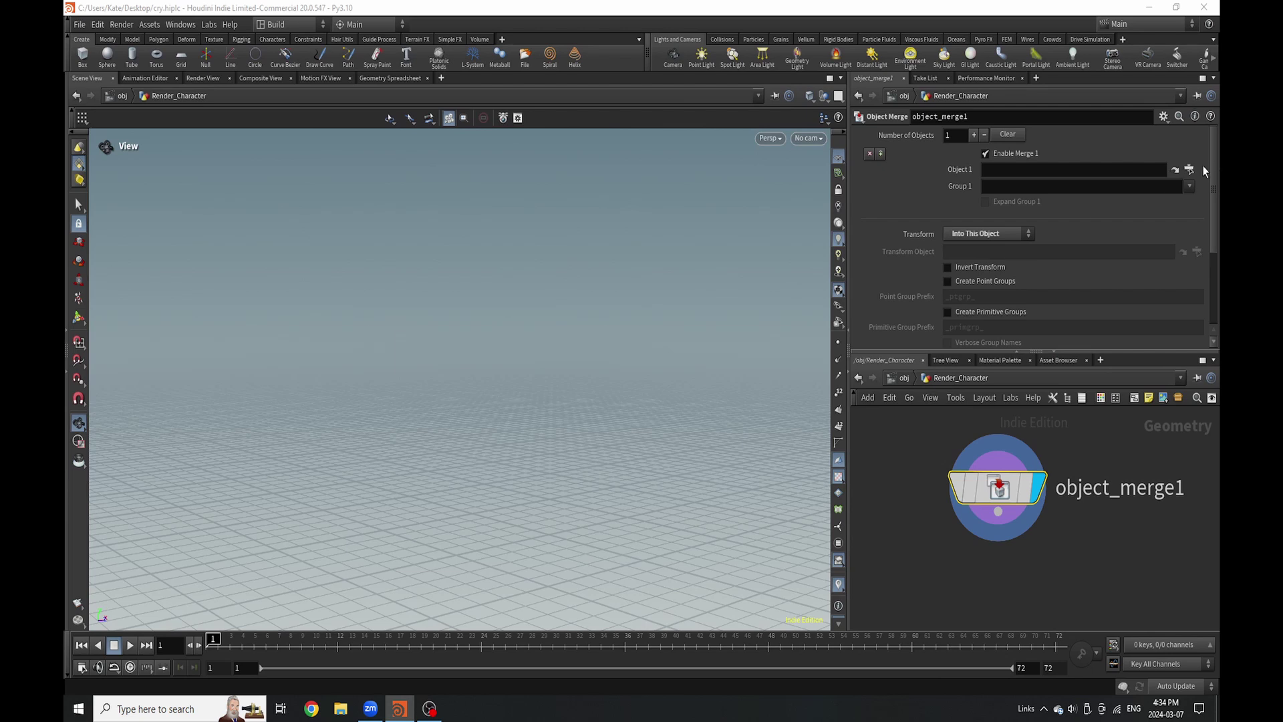
pyautogui.click(1189, 169)
pyautogui.click(1093, 103)
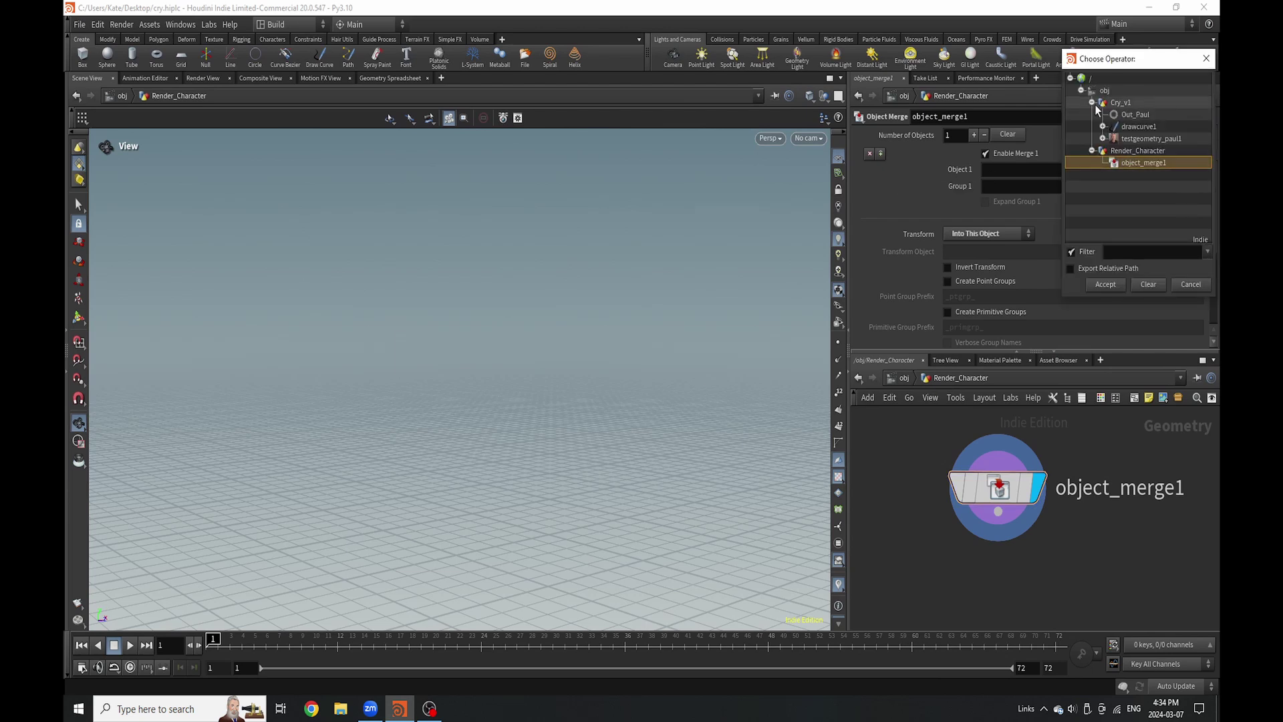
pyautogui.doubleClick(1134, 114)
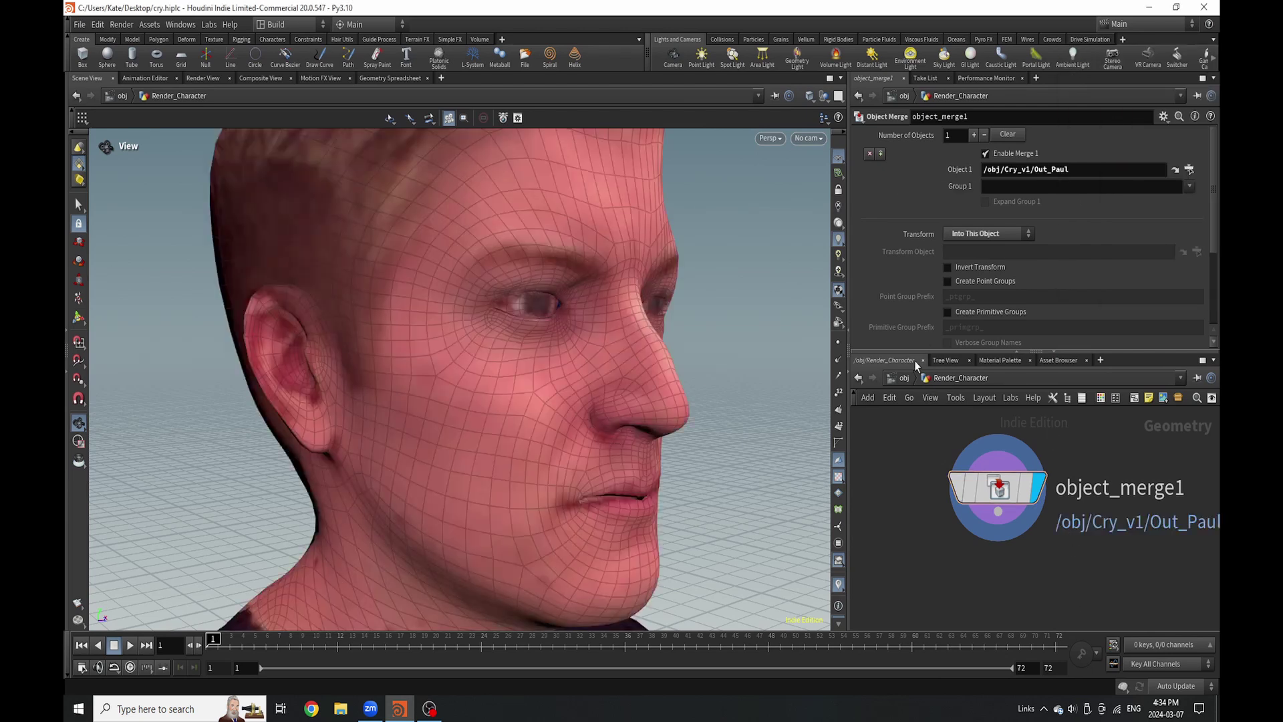
# Go into the Cry_v1 object and set the viewport to show all objects instead of ghosting the others.
pyautogui.press('u')
pyautogui.click(974, 450)
pyautogui.doubleClick(974, 451)
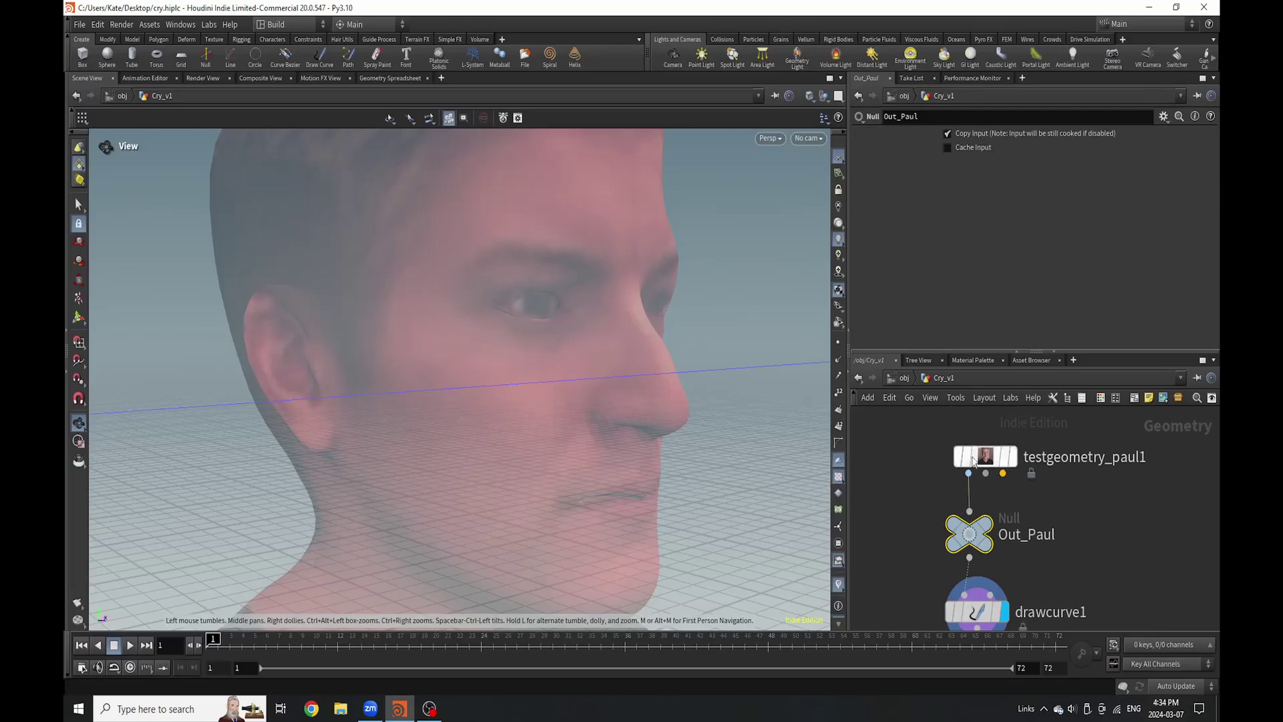
pyautogui.press('h')
pyautogui.click(839, 95)
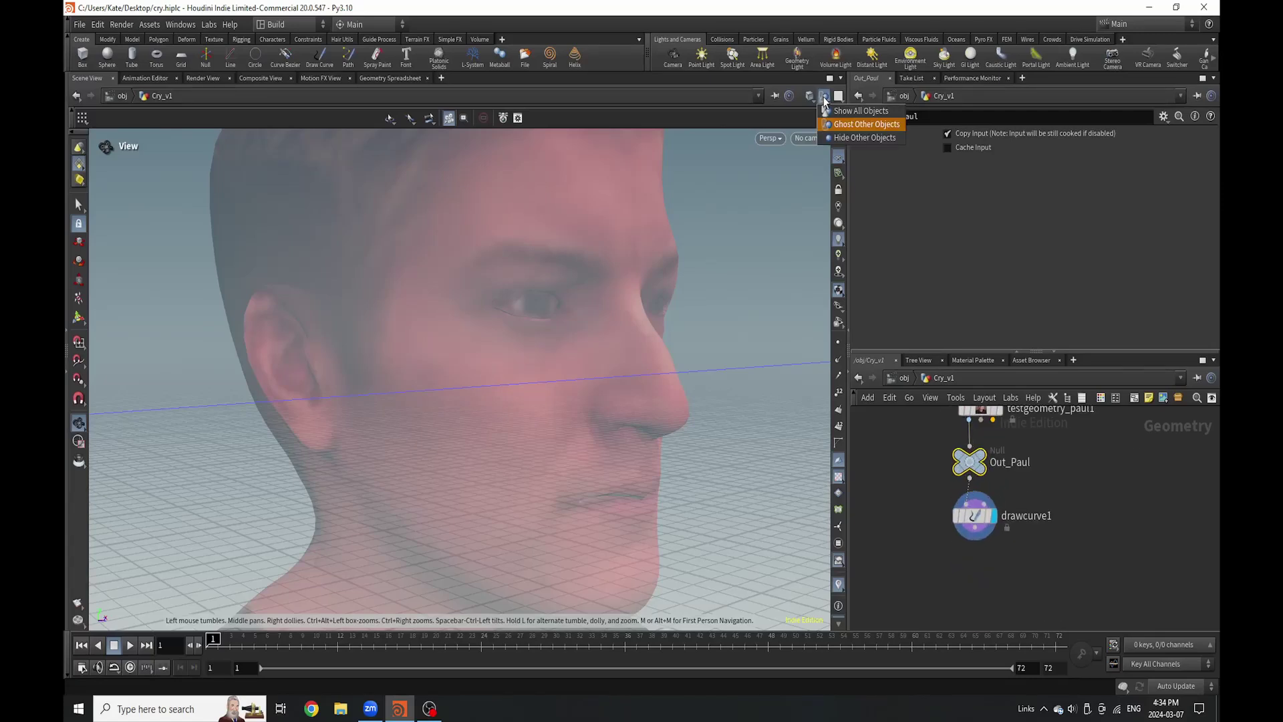
pyautogui.click(836, 139)
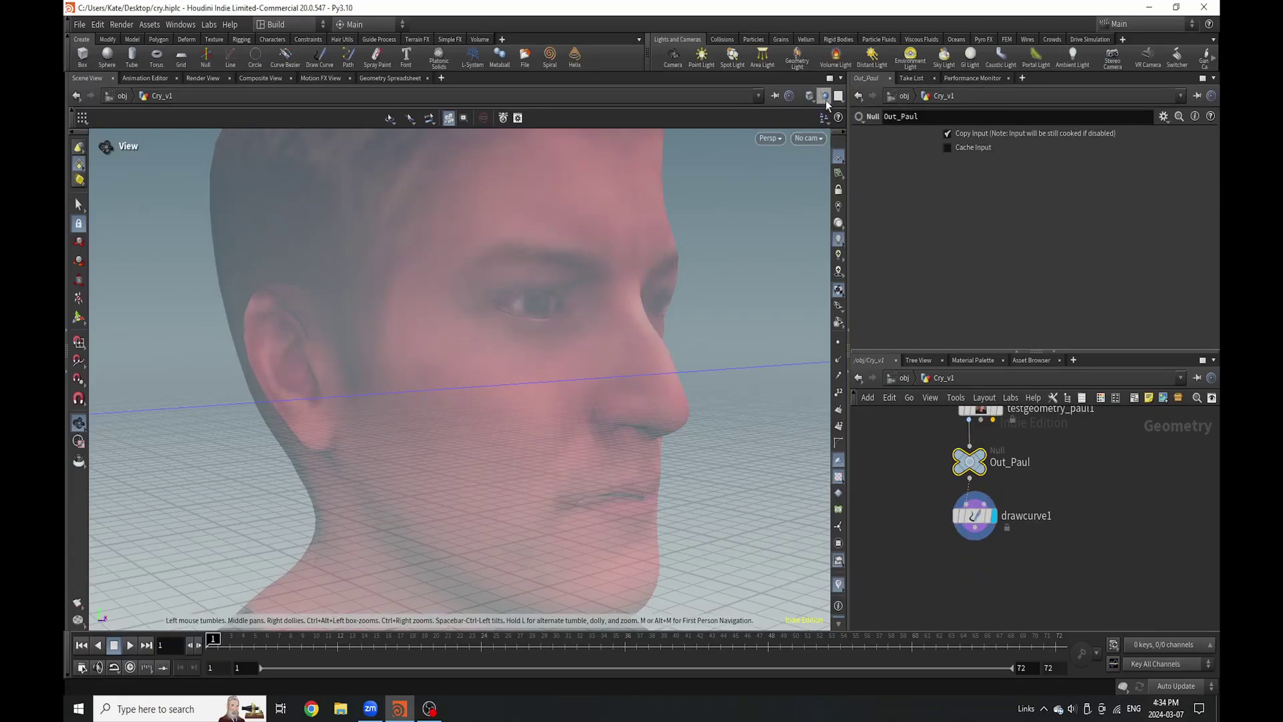
pyautogui.click(837, 118)
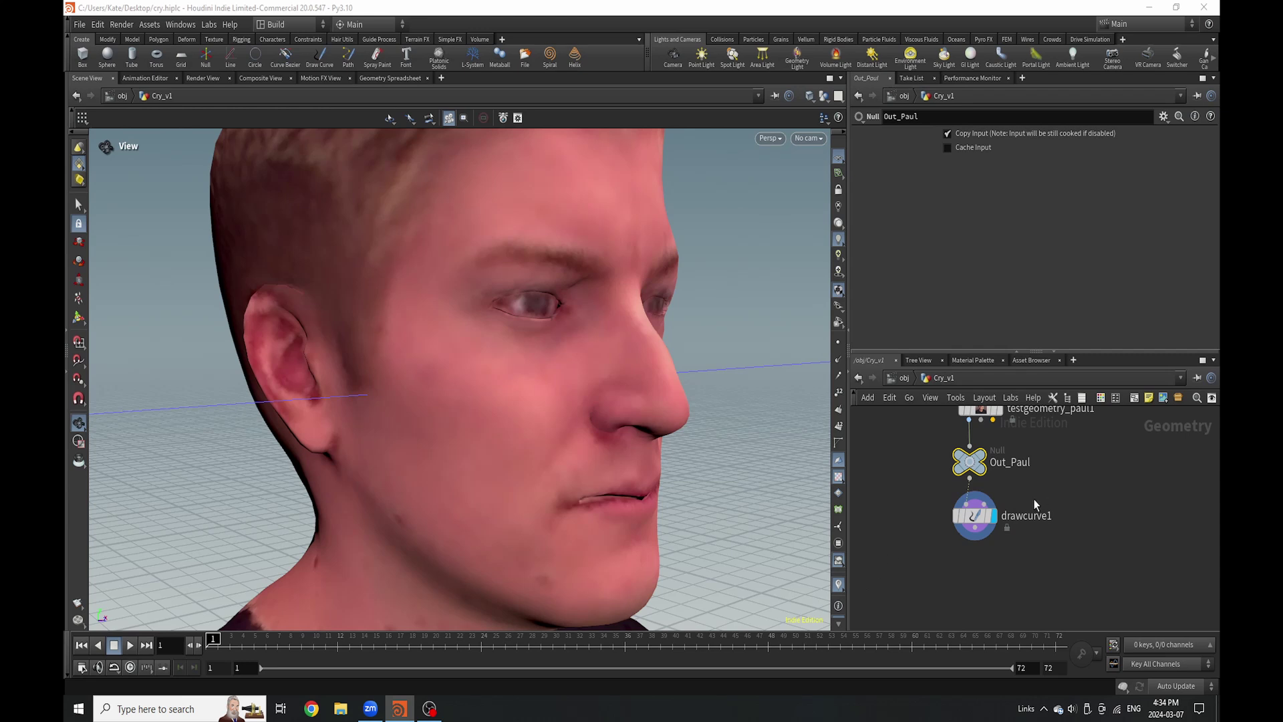
# Set the Draw Curve node's Live Reprojection to Use UVs and its Projection to Geometry.
pyautogui.click(975, 516)
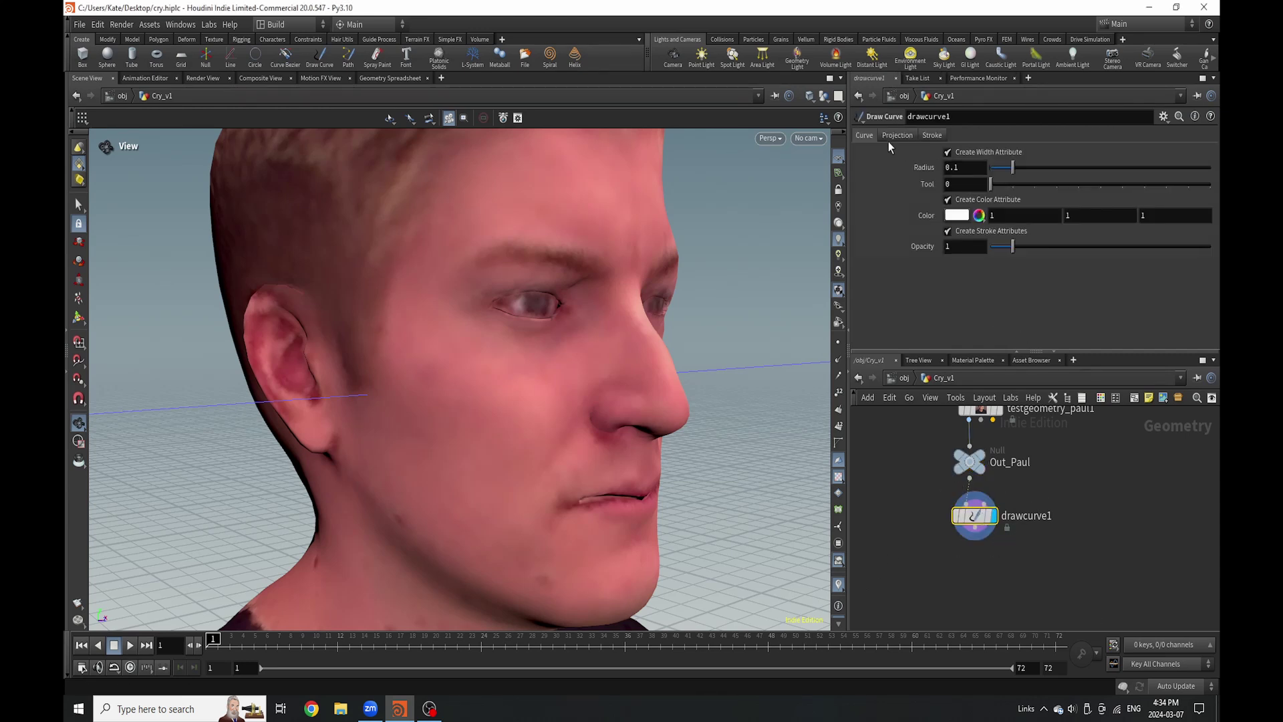
pyautogui.click(896, 136)
pyautogui.click(970, 155)
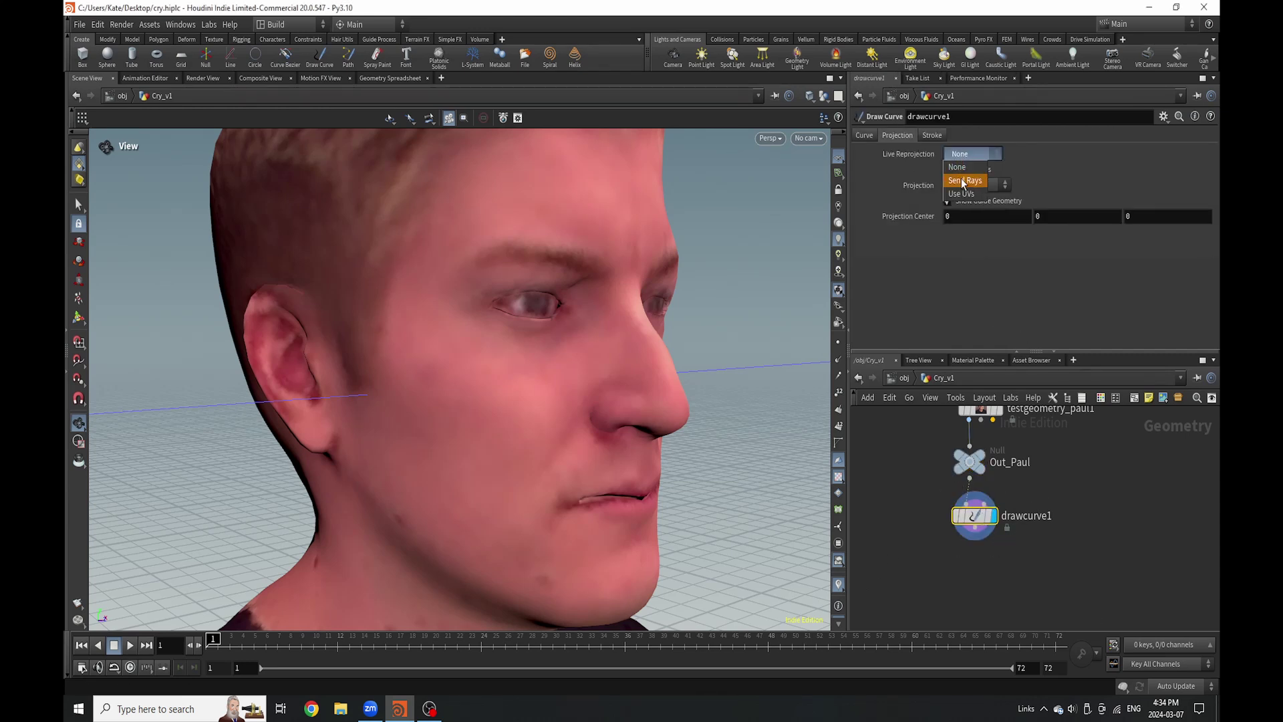
pyautogui.click(961, 193)
pyautogui.click(961, 185)
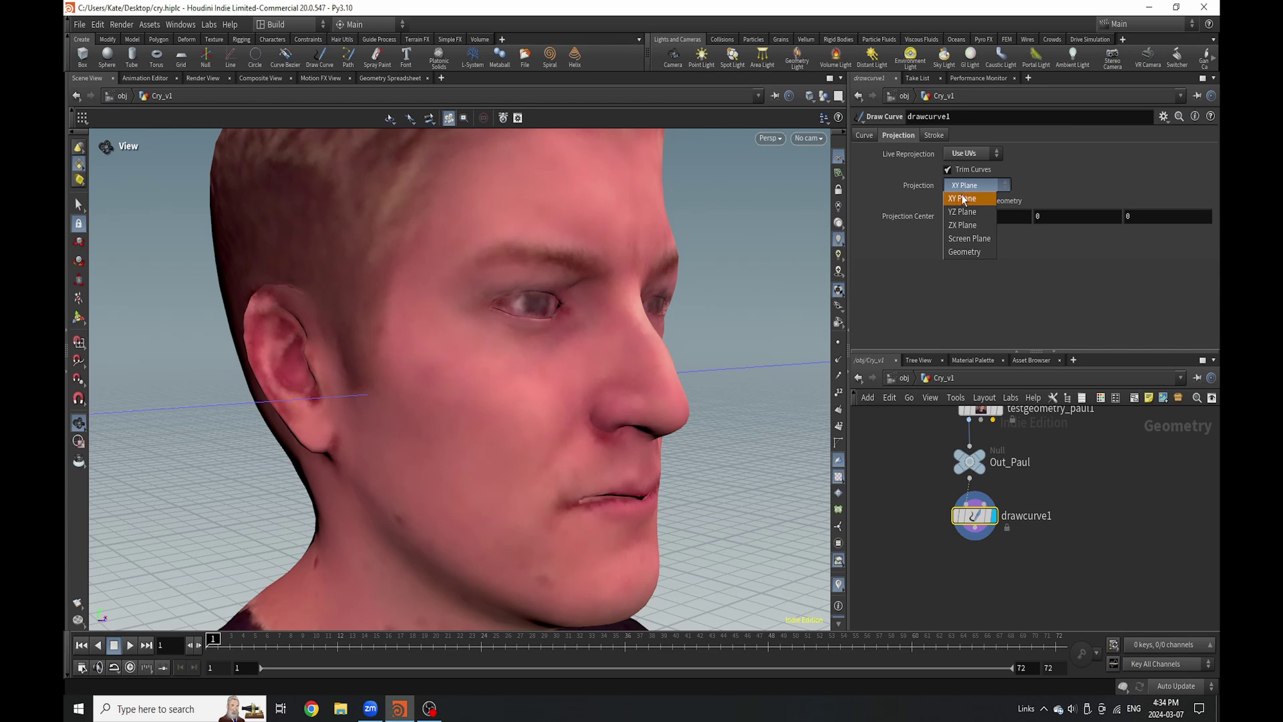
pyautogui.click(960, 252)
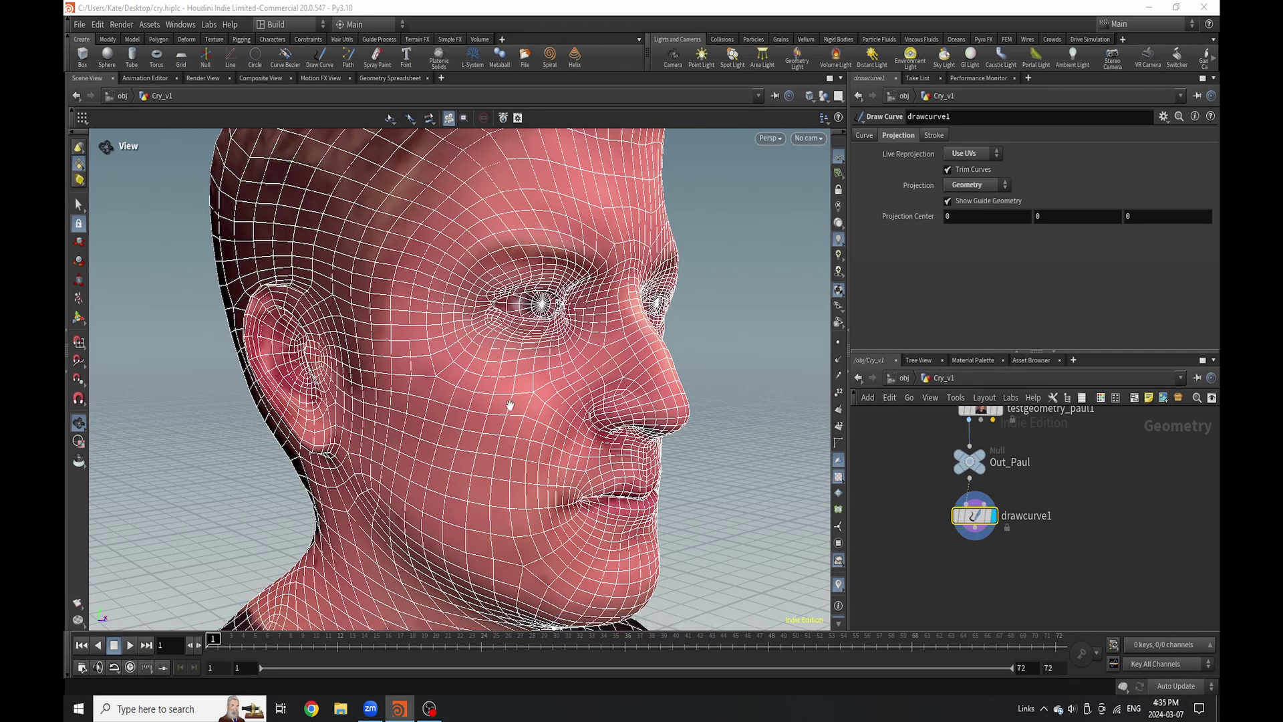
# Activate the Draw Curve tool on the character's face and reduce its Radius to 0.022.
pyautogui.keyDown('alt'); pyautogui.moveTo(570, 335); pyautogui.dragTo(514, 374); pyautogui.keyUp('alt')
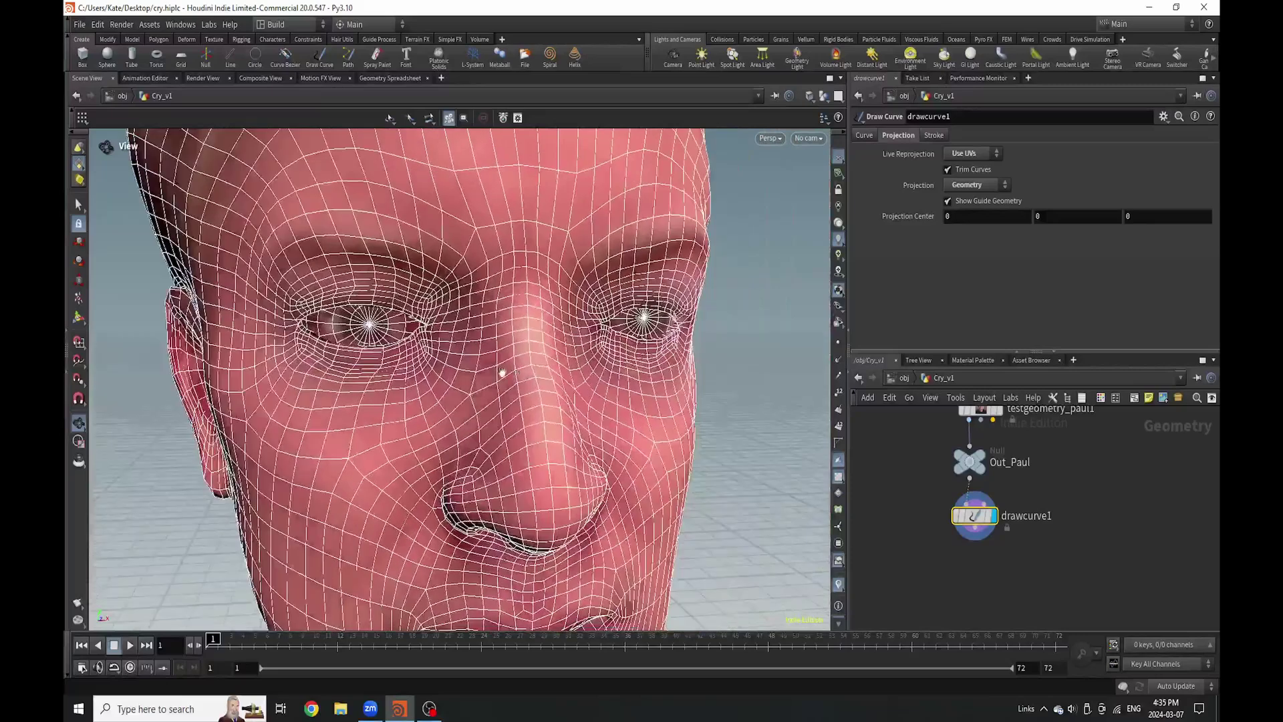
pyautogui.scroll(3, 399, 321)
pyautogui.moveTo(421, 312); pyautogui.dragTo(419, 341)
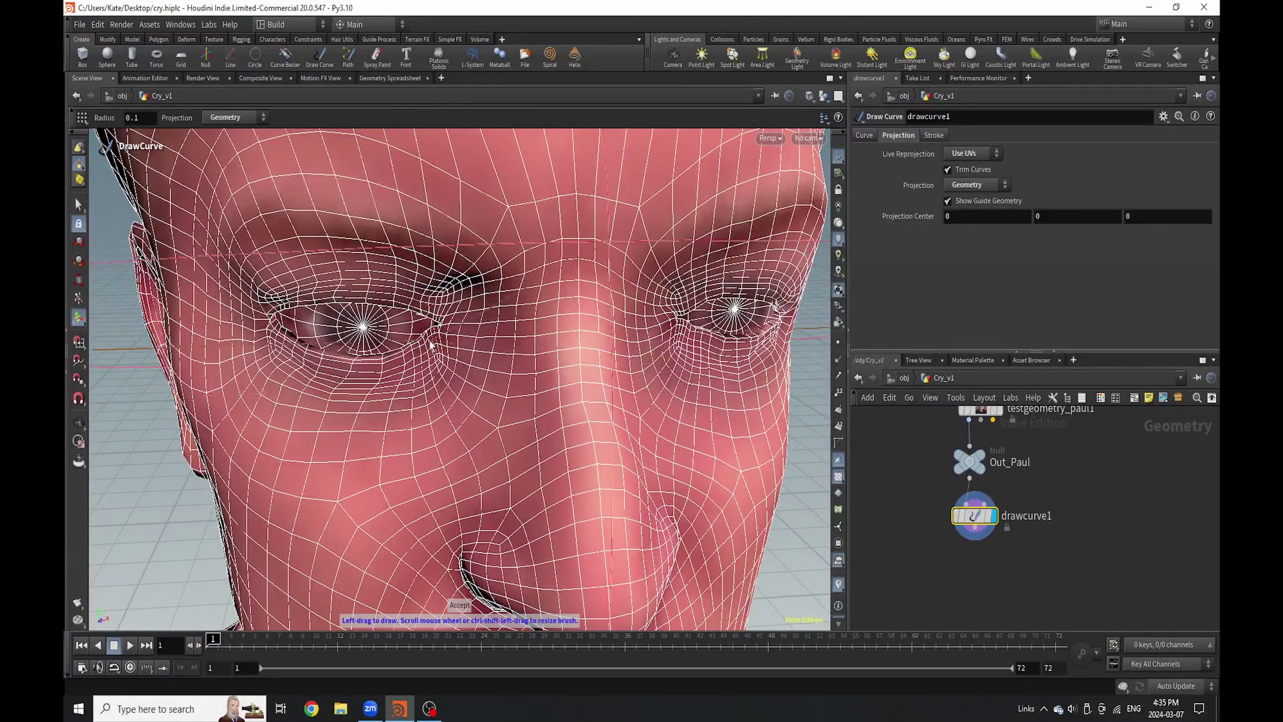
pyautogui.scroll(-5, 533, 322)
pyautogui.press('Return')
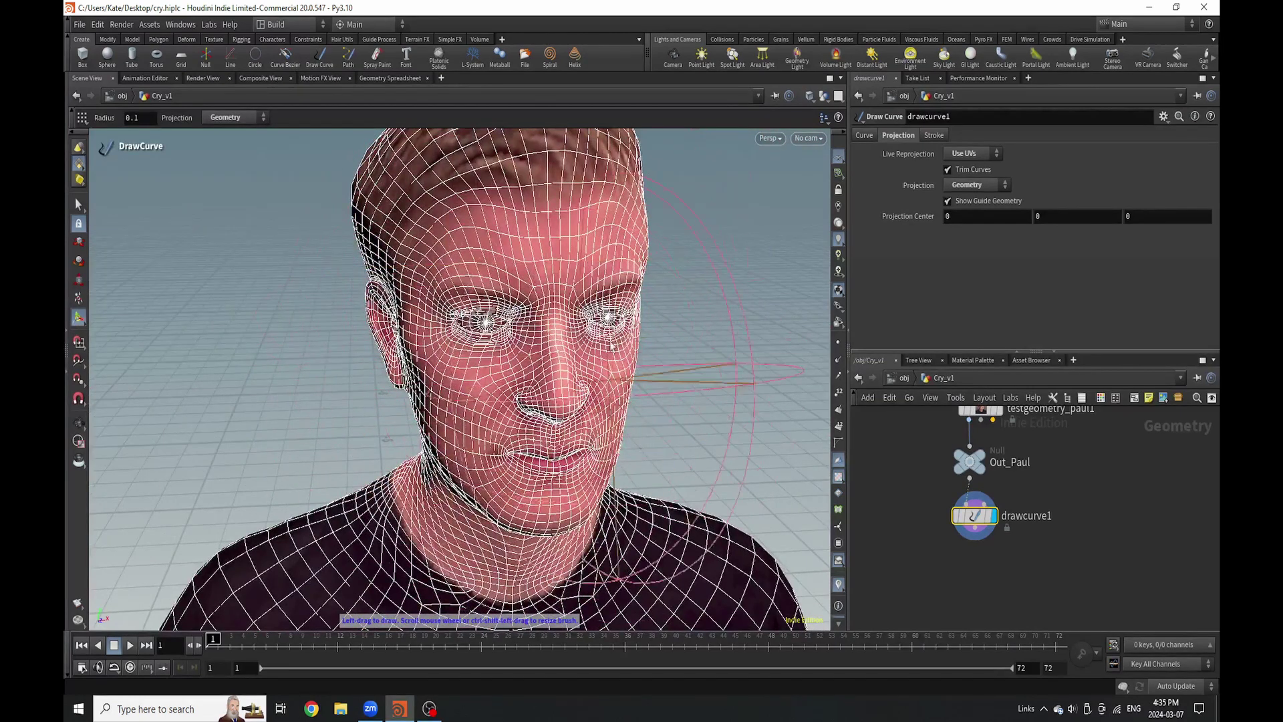
pyautogui.click(864, 135)
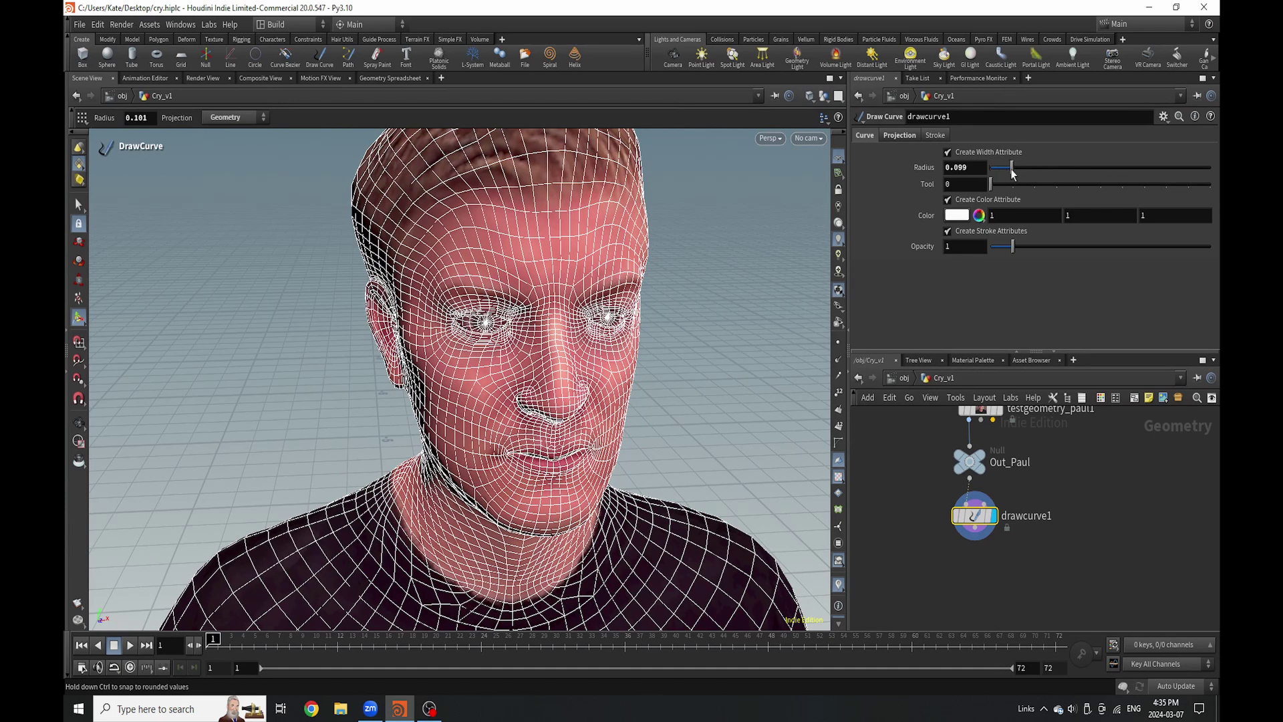
pyautogui.moveTo(996, 175); pyautogui.dragTo(996, 179)
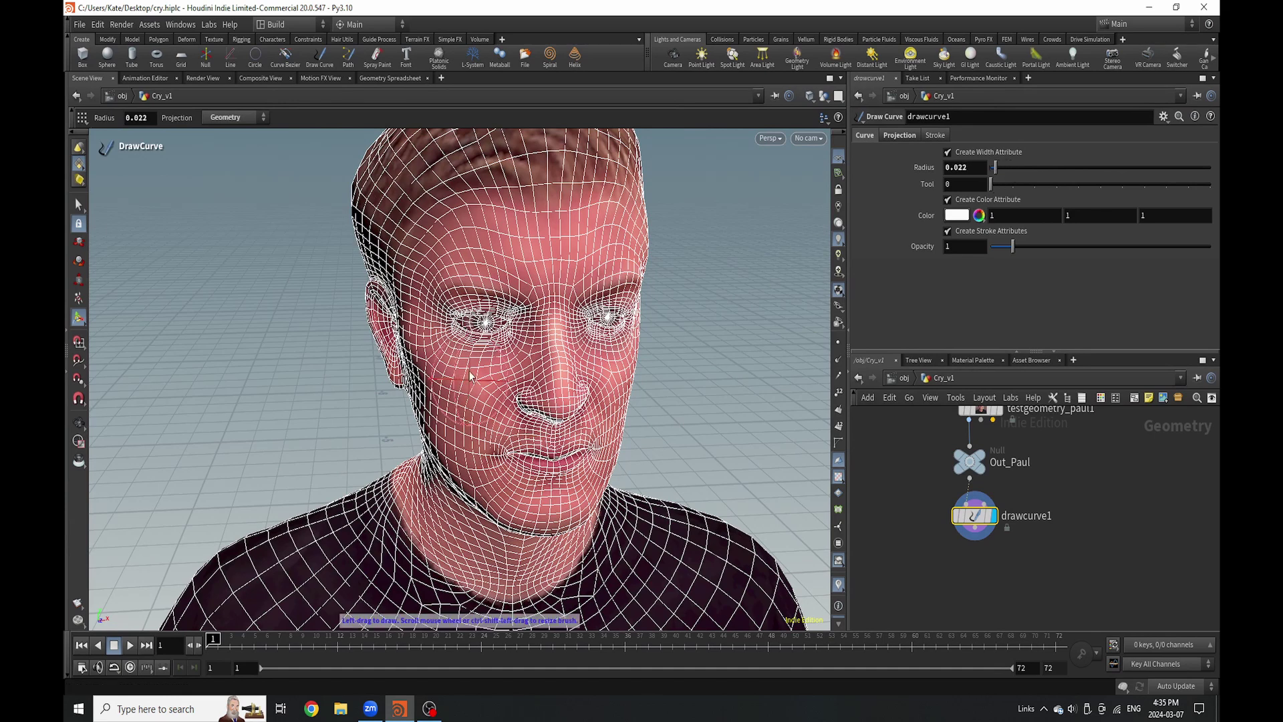
# Set the Draw Curve Radius to 0.002 for drawing around the eye.
pyautogui.keyDown('alt'); pyautogui.moveTo(471, 368); pyautogui.dragTo(505, 309); pyautogui.keyUp('alt')
pyautogui.moveTo(506, 309)
pyautogui.keyDown('alt'); pyautogui.mouseDown(button='right')
pyautogui.moveTo(762, 238)
pyautogui.moveTo(704, 249)
pyautogui.mouseUp(button='right'); pyautogui.keyUp('alt')
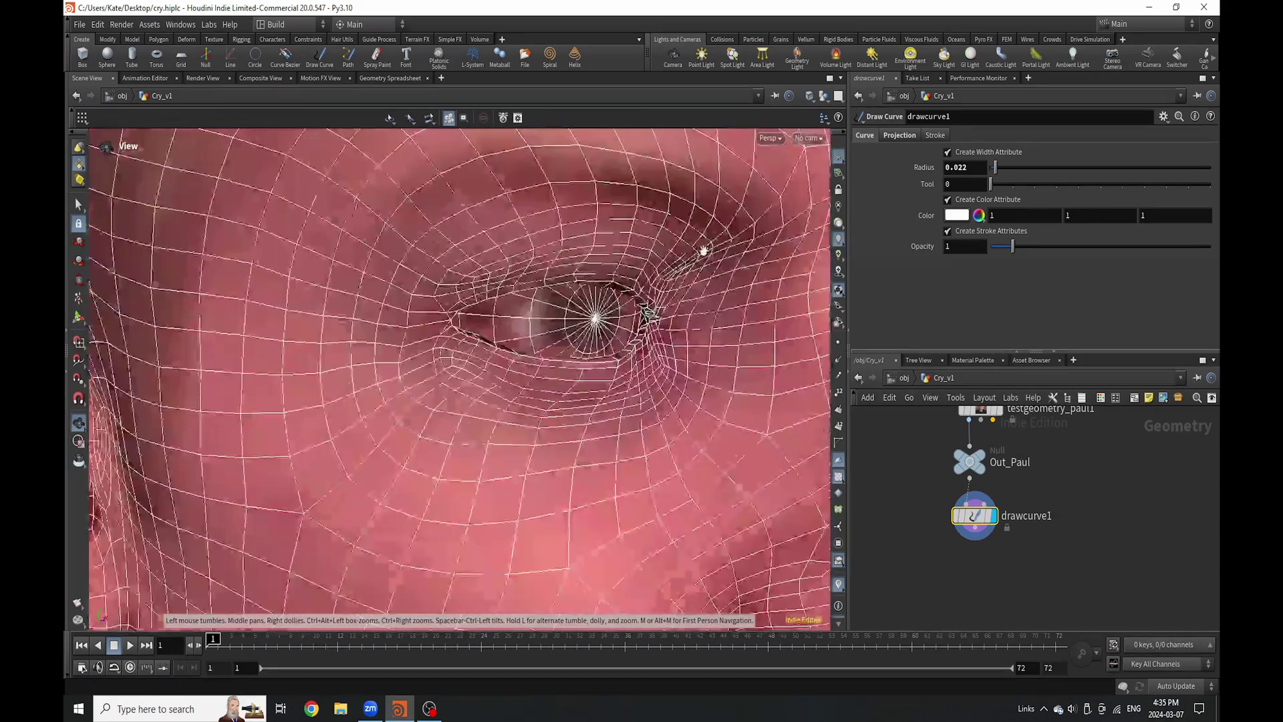
pyautogui.keyDown('alt'); pyautogui.moveTo(704, 249); pyautogui.dragTo(575, 334); pyautogui.keyUp('alt')
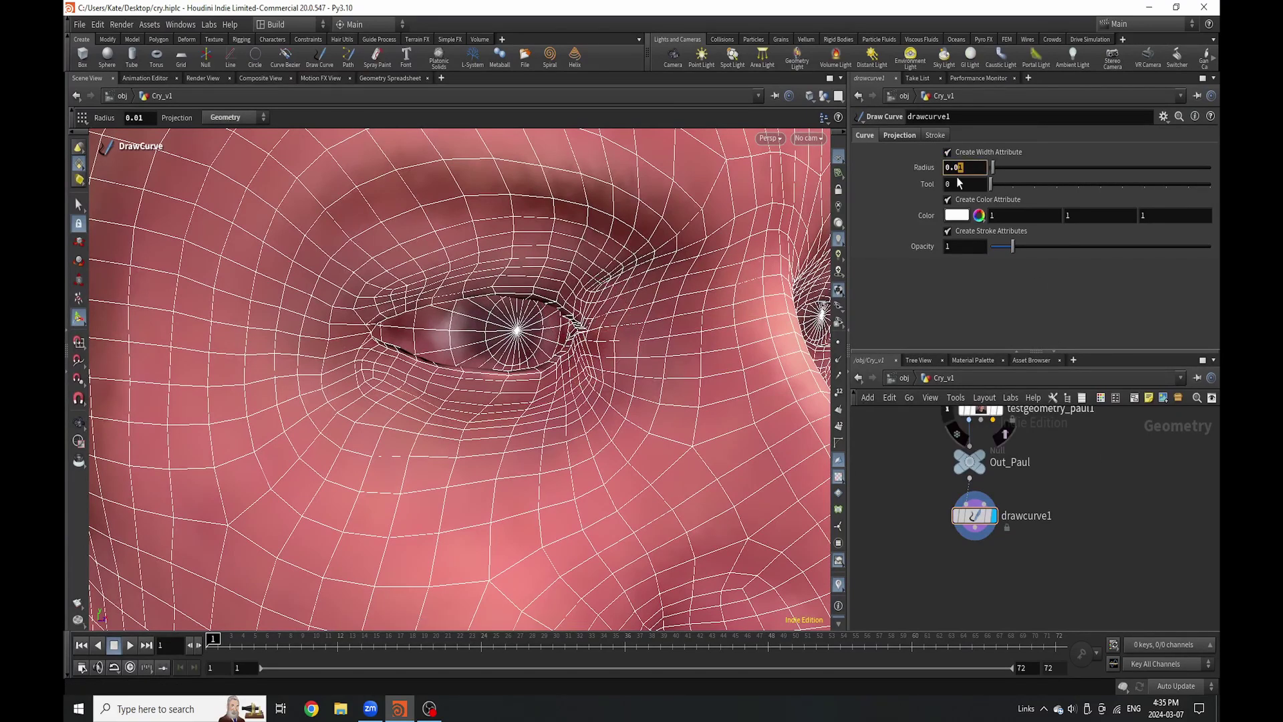
pyautogui.write('4')
pyautogui.press('Return')
pyautogui.write('2')
pyautogui.press('Return')
# Draw a curve along the lower eyelid of the character's right eye, from inner to outer corner.
pyautogui.moveTo(598, 379)
pyautogui.keyDown('alt'); pyautogui.mouseDown()
pyautogui.moveTo(580, 397)
pyautogui.moveTo(580, 382)
pyautogui.mouseUp(); pyautogui.keyUp('alt')
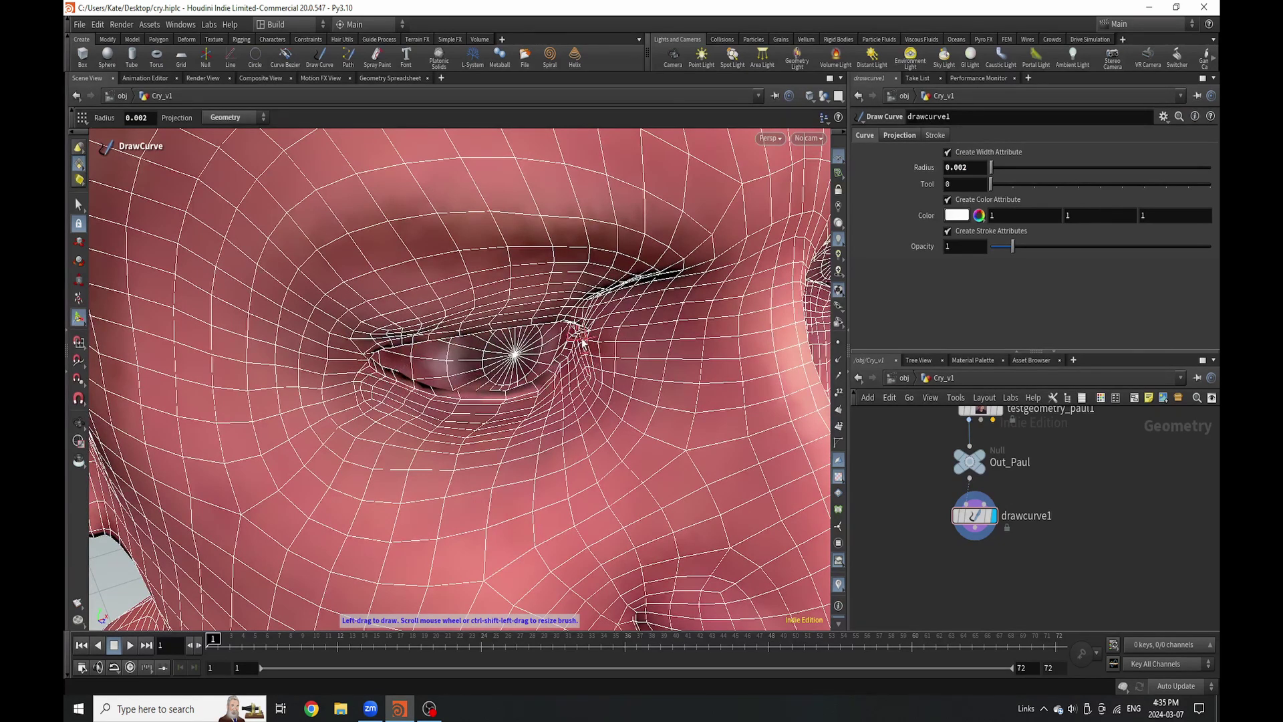
pyautogui.moveTo(578, 336); pyautogui.dragTo(571, 348)
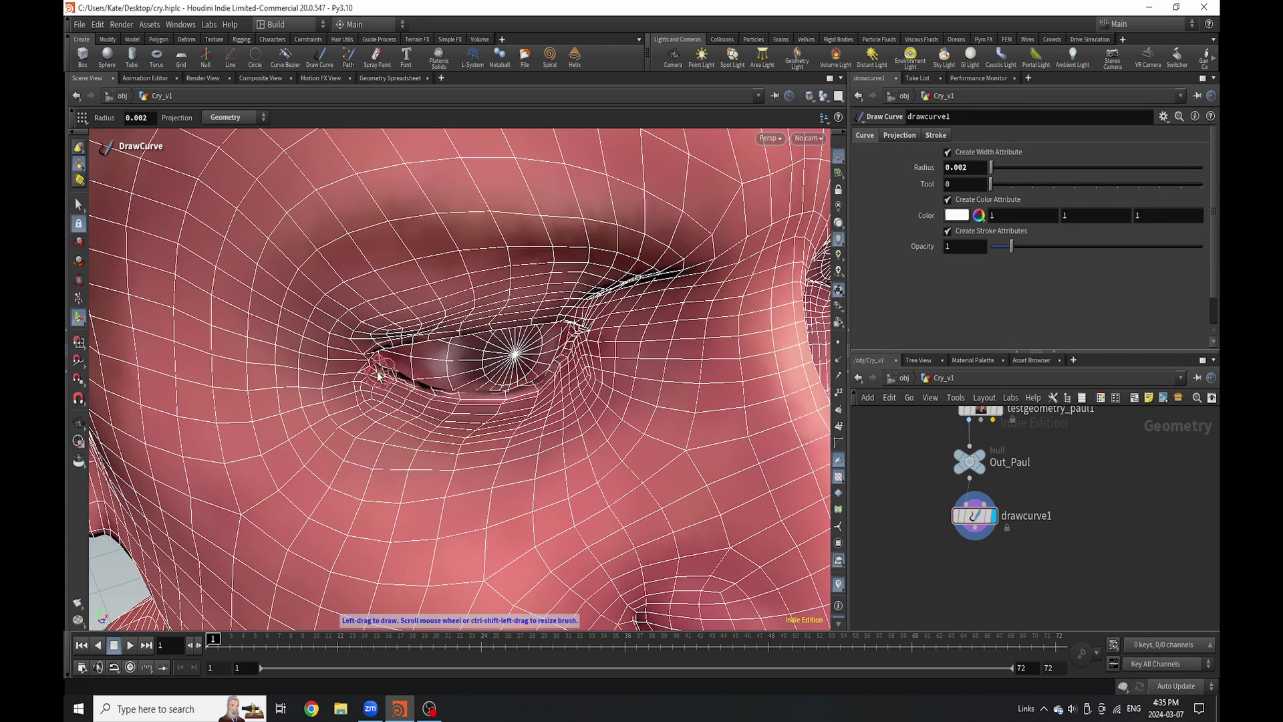
pyautogui.press('Escape')
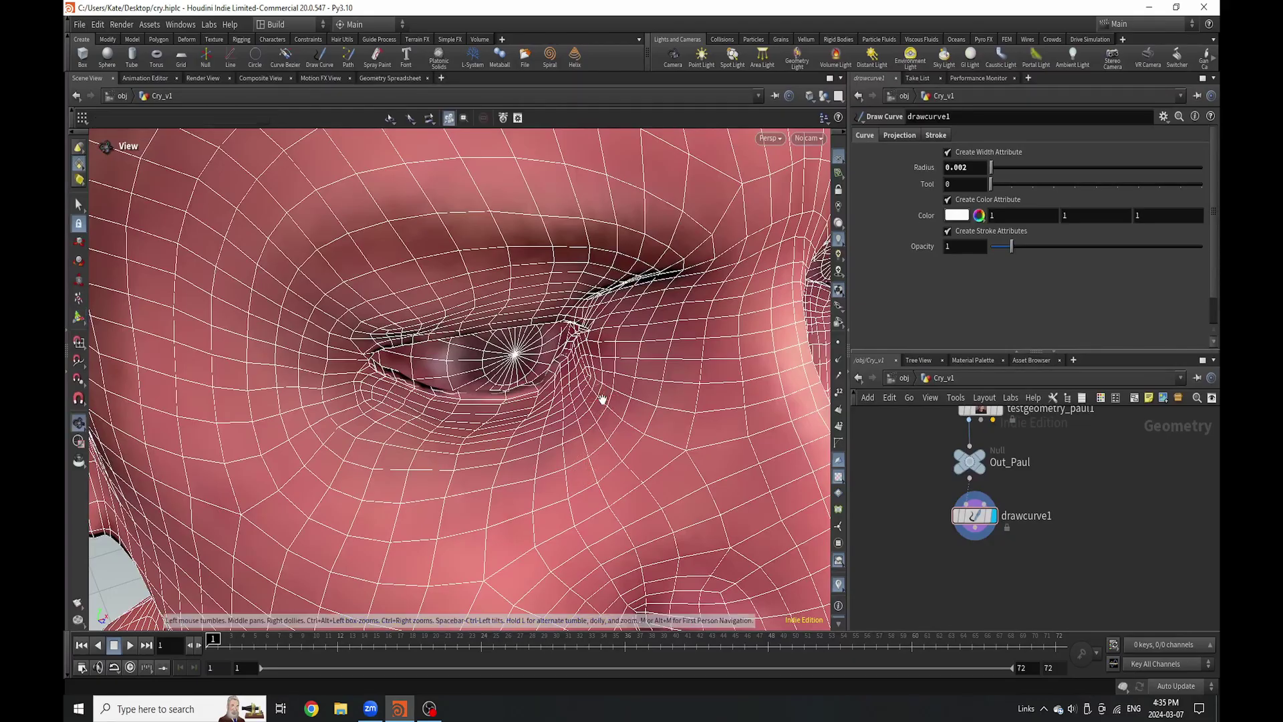
# Draw a curve along the lower eyelid of the character's left eye, from inner to outer corner.
pyautogui.moveTo(601, 395)
pyautogui.mouseDown()
pyautogui.moveTo(558, 349)
pyautogui.moveTo(664, 347)
pyautogui.moveTo(235, 399)
pyautogui.mouseUp()
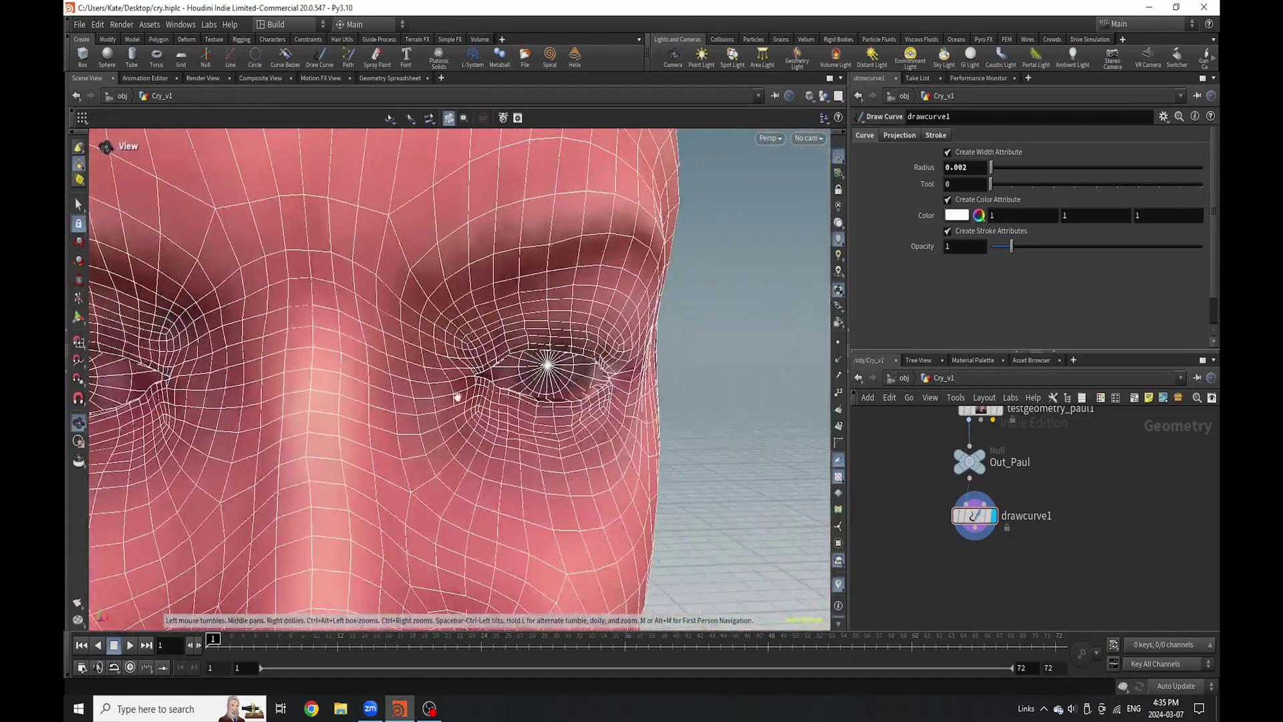
pyautogui.moveTo(458, 392)
pyautogui.mouseDown()
pyautogui.moveTo(467, 372)
pyautogui.moveTo(498, 406)
pyautogui.mouseUp()
pyautogui.press('Return')
pyautogui.keyDown('alt'); pyautogui.moveTo(547, 391); pyautogui.dragTo(595, 395, button='right'); pyautogui.keyUp('alt')
pyautogui.moveTo(595, 395)
pyautogui.keyDown('alt'); pyautogui.mouseDown()
pyautogui.moveTo(583, 398)
pyautogui.moveTo(588, 381)
pyautogui.mouseUp(); pyautogui.keyUp('alt')
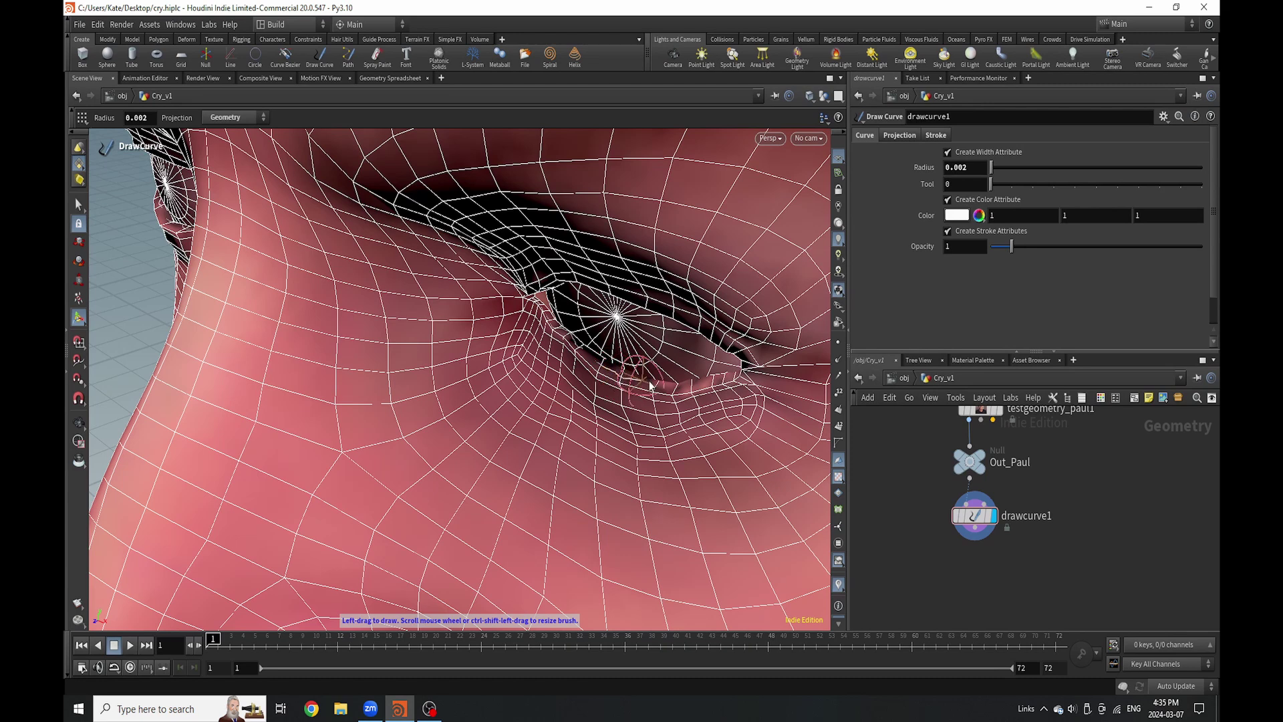
pyautogui.moveTo(735, 380); pyautogui.dragTo(739, 373)
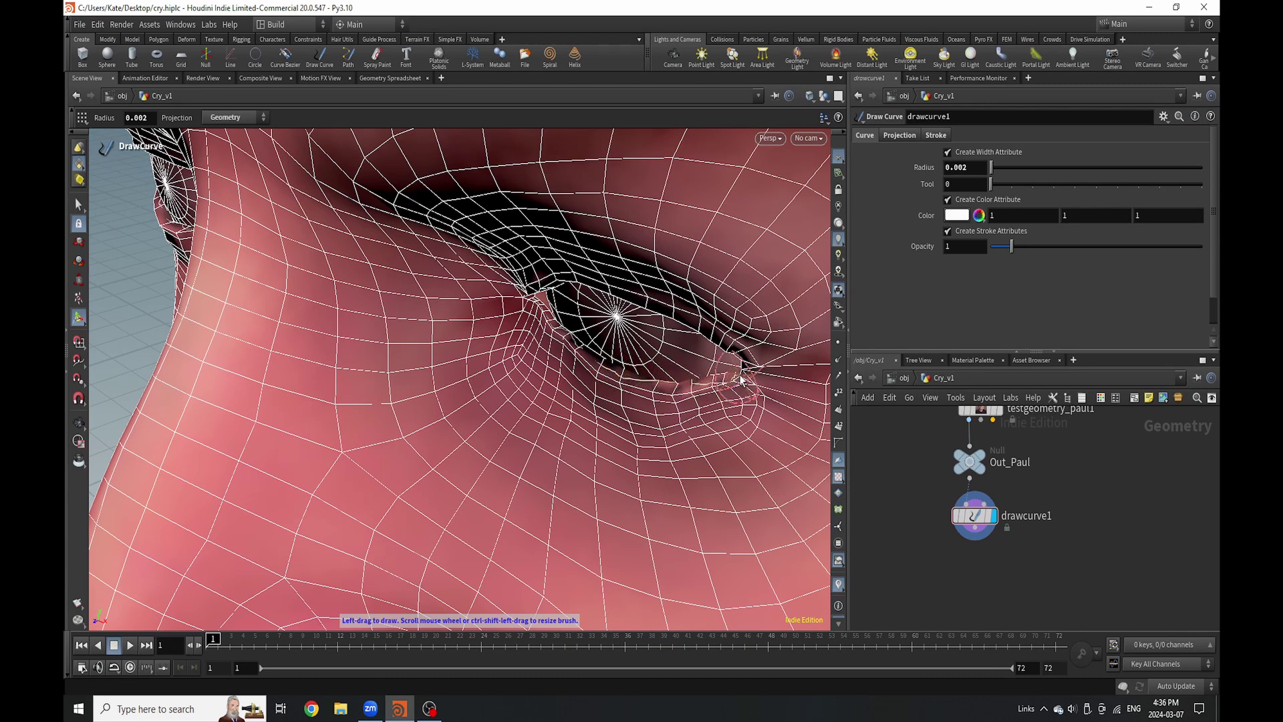
# Draw a winding tear path from the inner corner of the character's right eye down the cheek toward the jaw.
pyautogui.keyDown('alt'); pyautogui.moveTo(576, 419); pyautogui.dragTo(670, 352); pyautogui.keyUp('alt')
pyautogui.keyDown('alt'); pyautogui.moveTo(670, 352); pyautogui.dragTo(550, 403, button='right'); pyautogui.keyUp('alt')
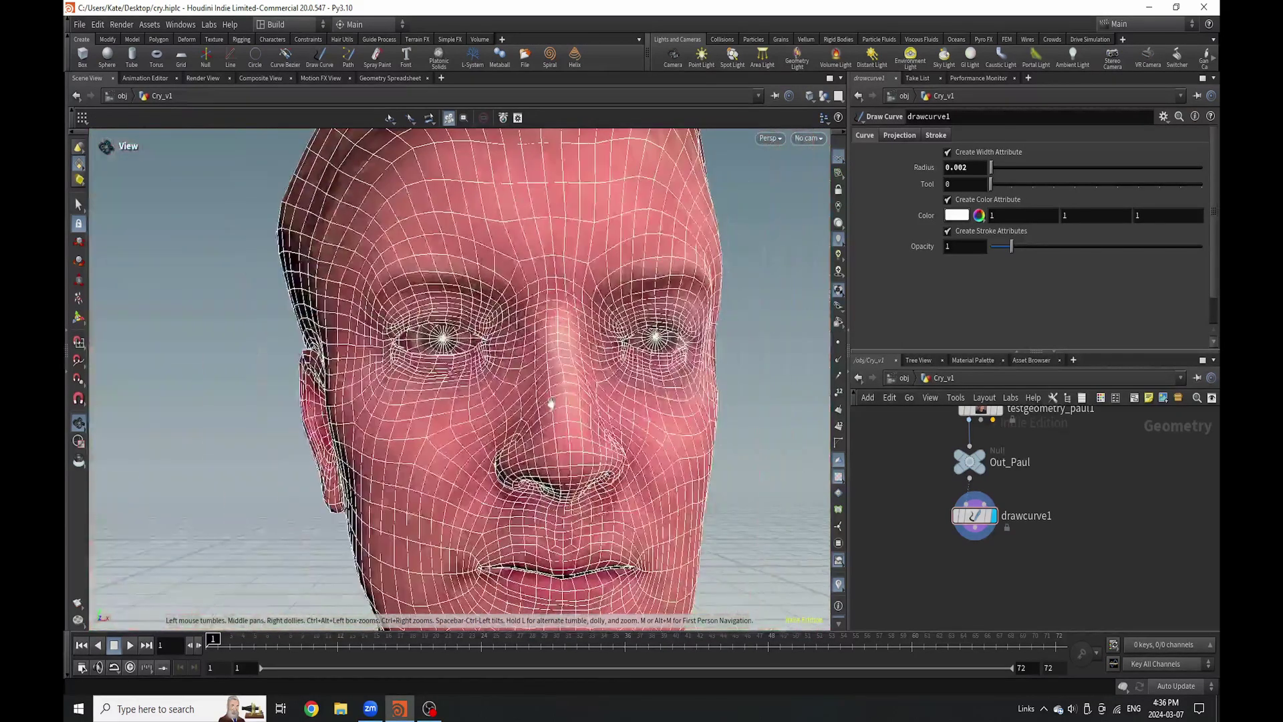
pyautogui.keyDown('alt'); pyautogui.moveTo(524, 407); pyautogui.dragTo(562, 412); pyautogui.keyUp('alt')
pyautogui.keyDown('alt'); pyautogui.moveTo(461, 421); pyautogui.dragTo(526, 365, button='middle'); pyautogui.keyUp('alt')
pyautogui.scroll(2, 518, 374)
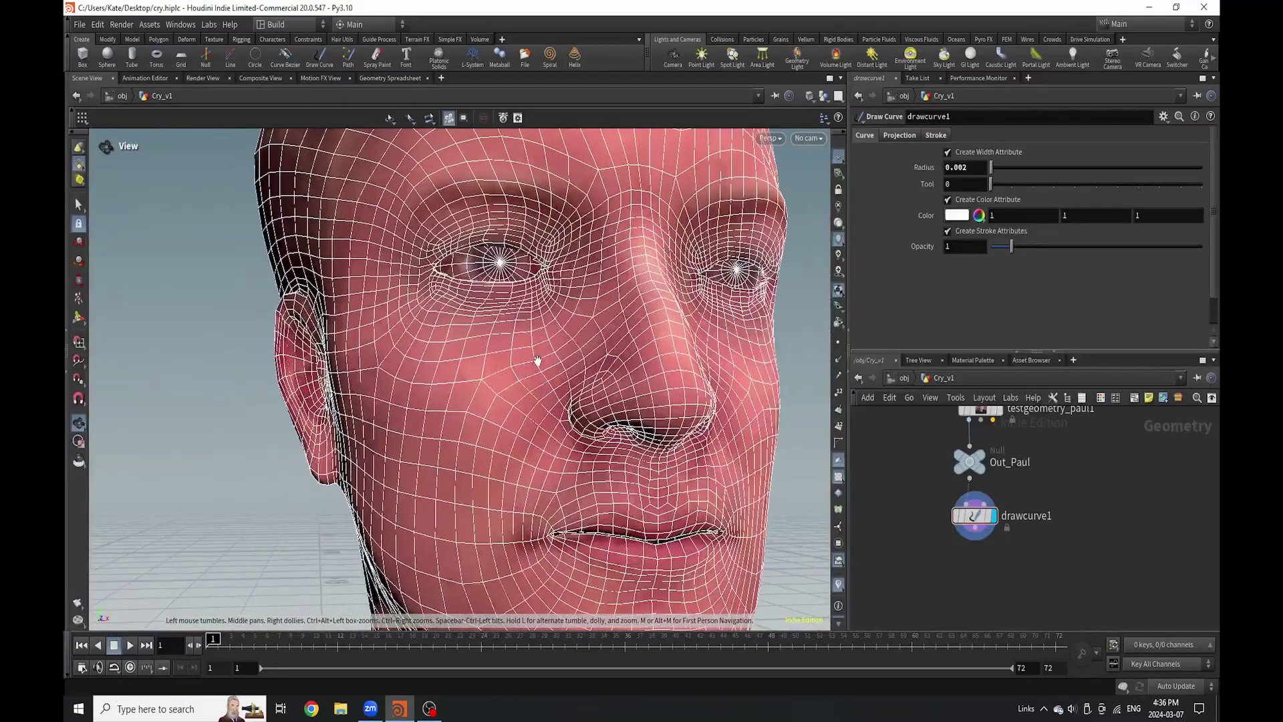
pyautogui.press('Return')
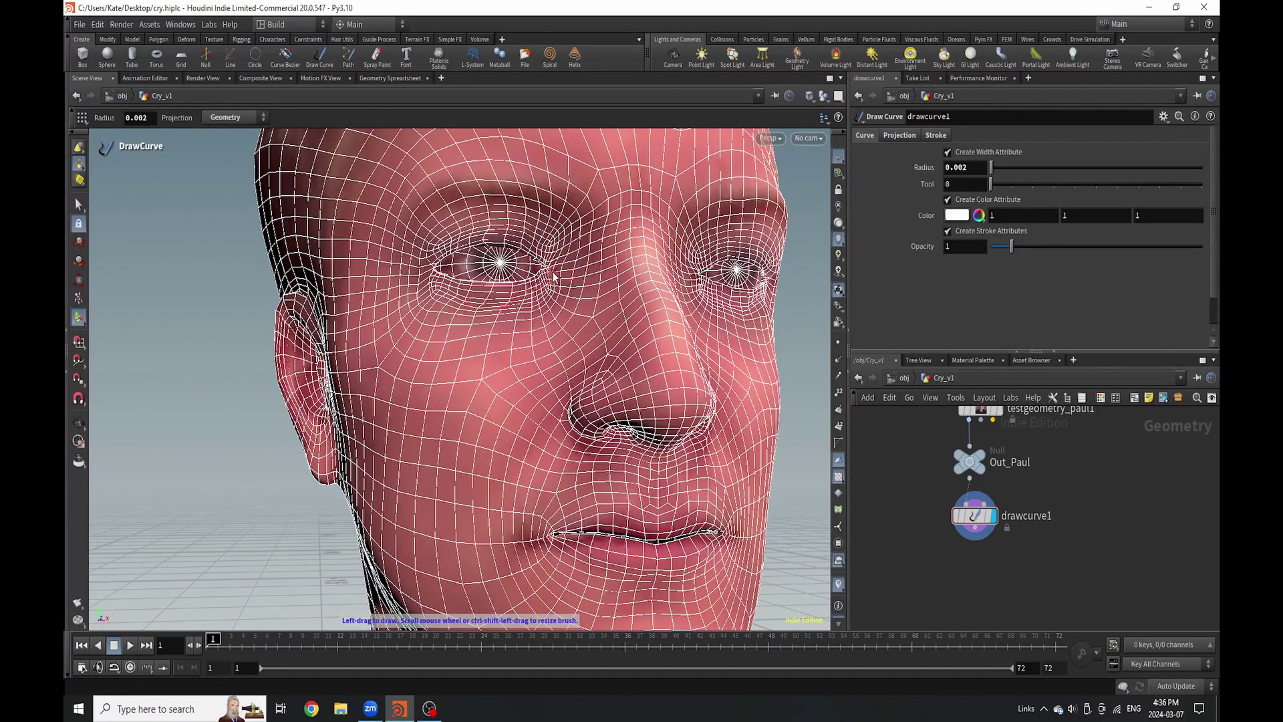
pyautogui.moveTo(525, 332)
pyautogui.mouseDown()
pyautogui.moveTo(481, 384)
pyautogui.moveTo(471, 421)
pyautogui.moveTo(476, 571)
pyautogui.moveTo(461, 608)
pyautogui.mouseUp()
# Draw a tear path from the outer corner of the character's left eye down the cheek toward the jaw.
pyautogui.press('Escape')
pyautogui.moveTo(710, 321); pyautogui.dragTo(645, 280)
pyautogui.press('Return')
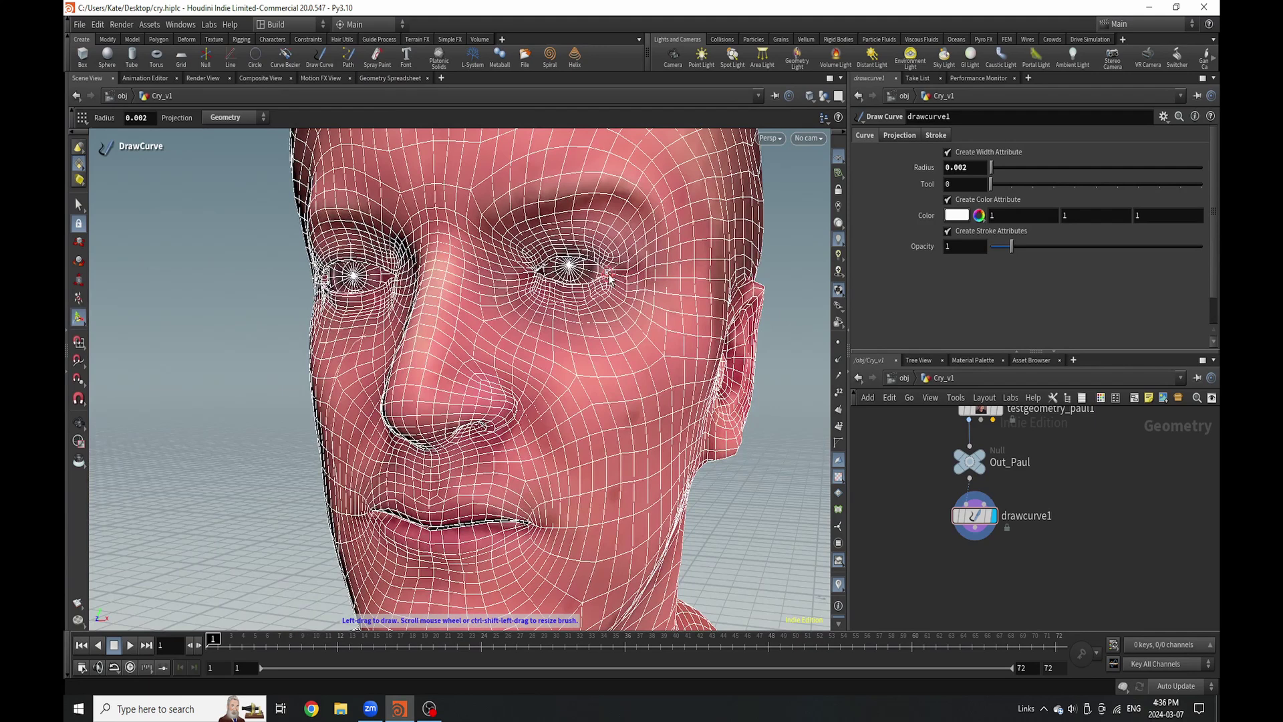
pyautogui.moveTo(609, 276)
pyautogui.mouseDown()
pyautogui.moveTo(633, 353)
pyautogui.moveTo(588, 462)
pyautogui.mouseUp()
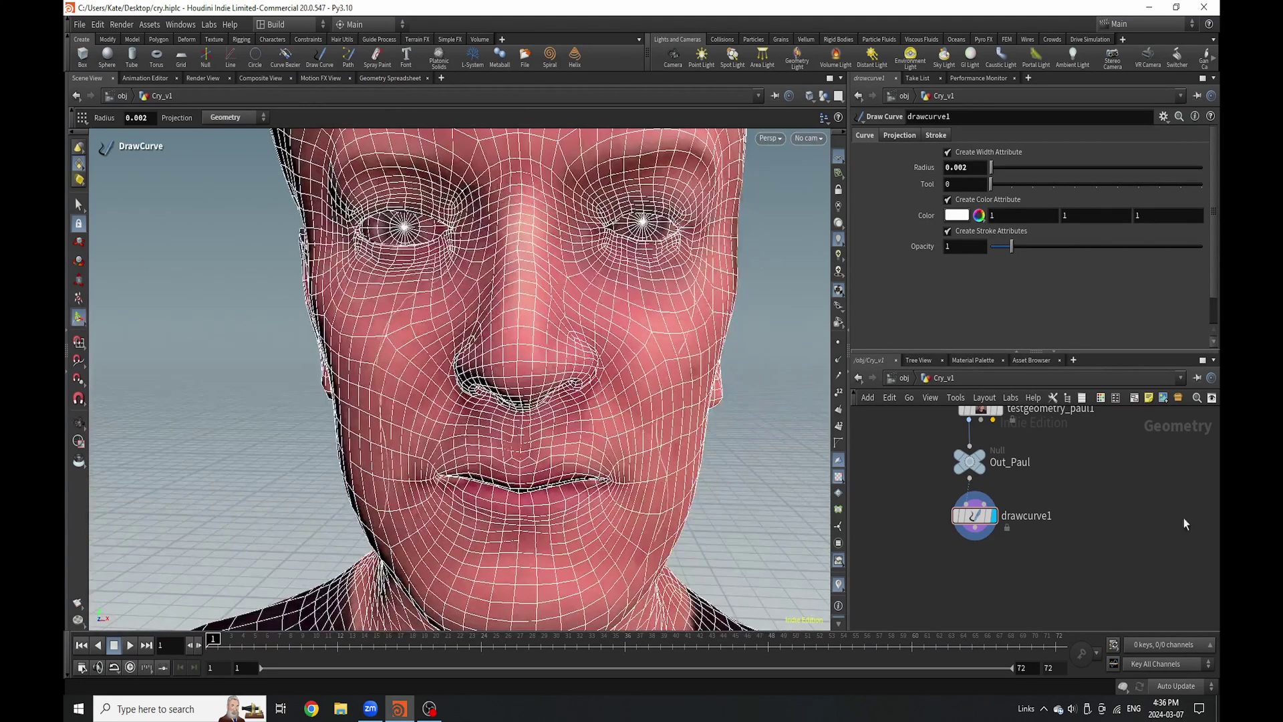
# Add a Null node below drawcurve1, connect it to the curve output and display it.
pyautogui.scroll(-3, 969, 462)
pyautogui.scroll(4, 950, 540)
pyautogui.press('Tab')
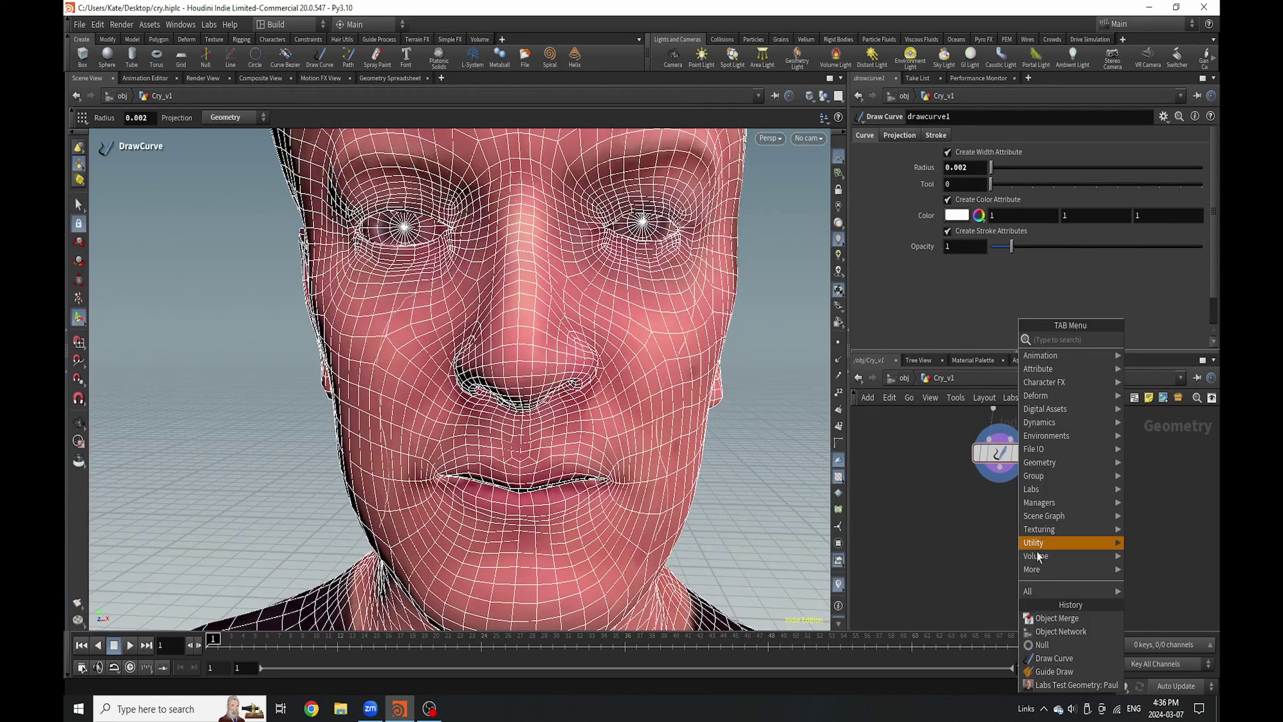
pyautogui.click(1046, 644)
pyautogui.click(1001, 528)
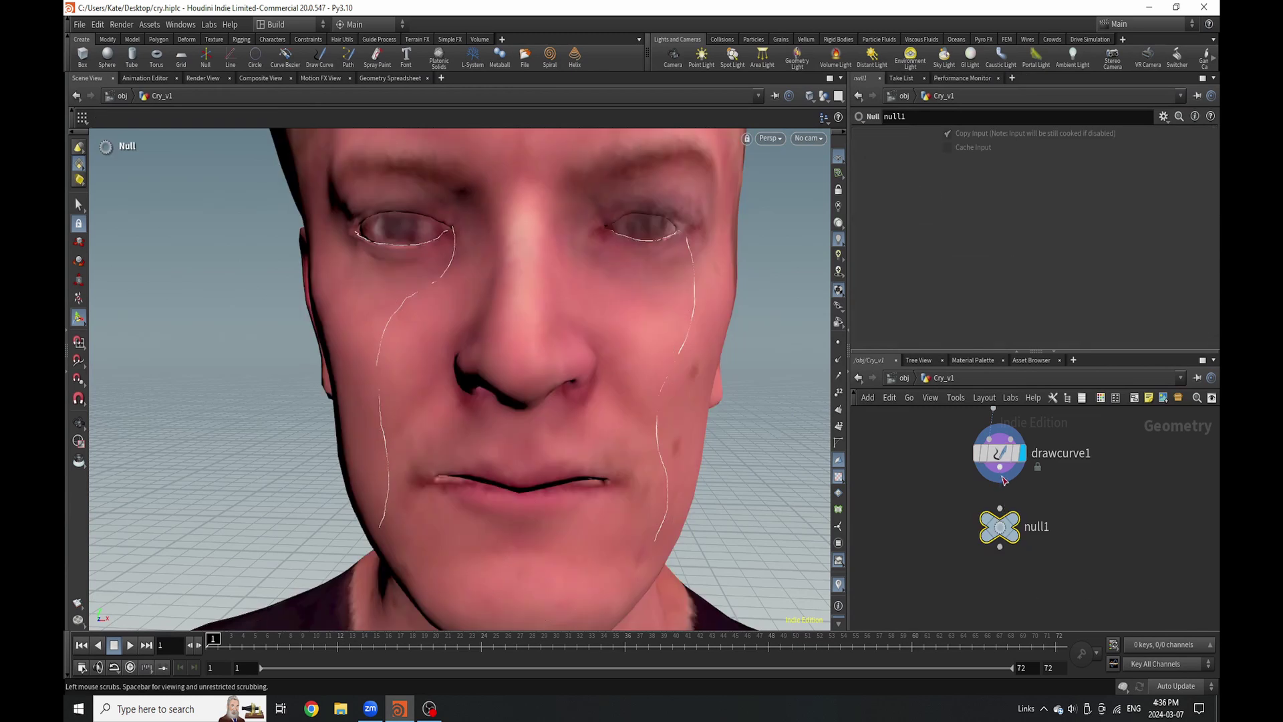
pyautogui.moveTo(1002, 479); pyautogui.dragTo(1000, 516)
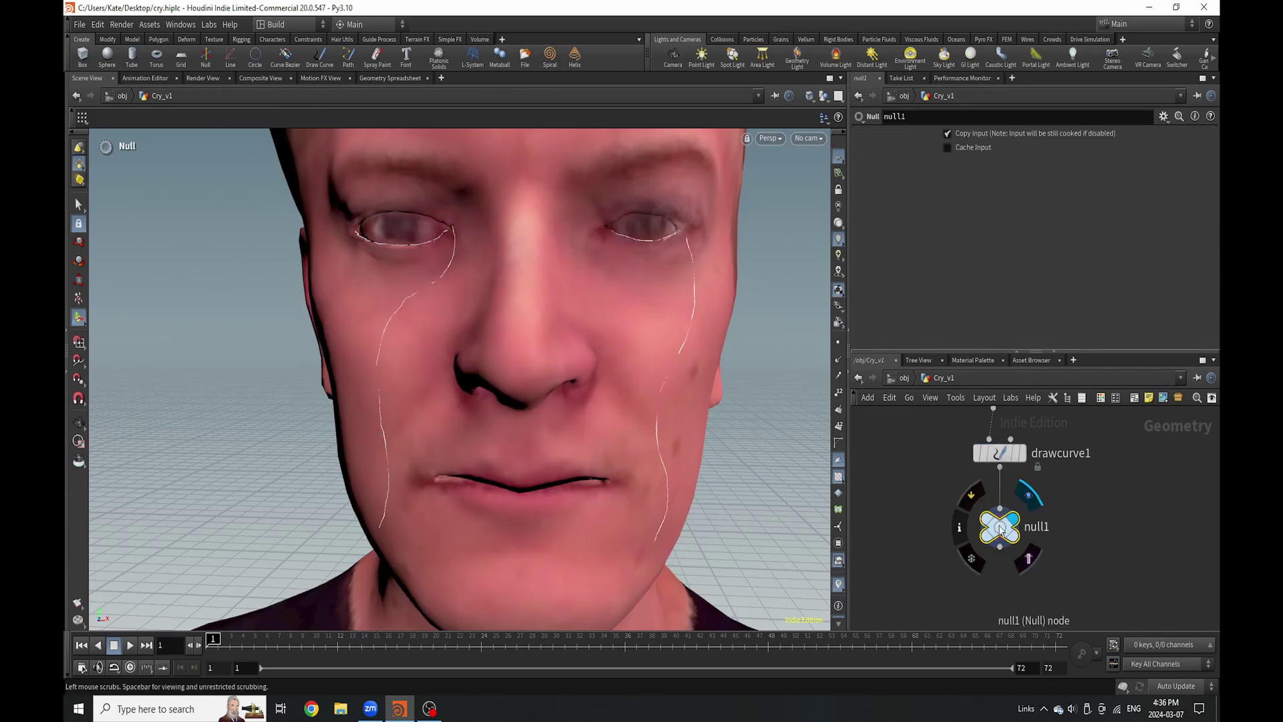
# Ghost the other objects in the viewport so the drawn curves stand out from the character.
pyautogui.keyDown('alt'); pyautogui.moveTo(544, 434); pyautogui.dragTo(587, 435); pyautogui.keyUp('alt')
pyautogui.click(825, 97)
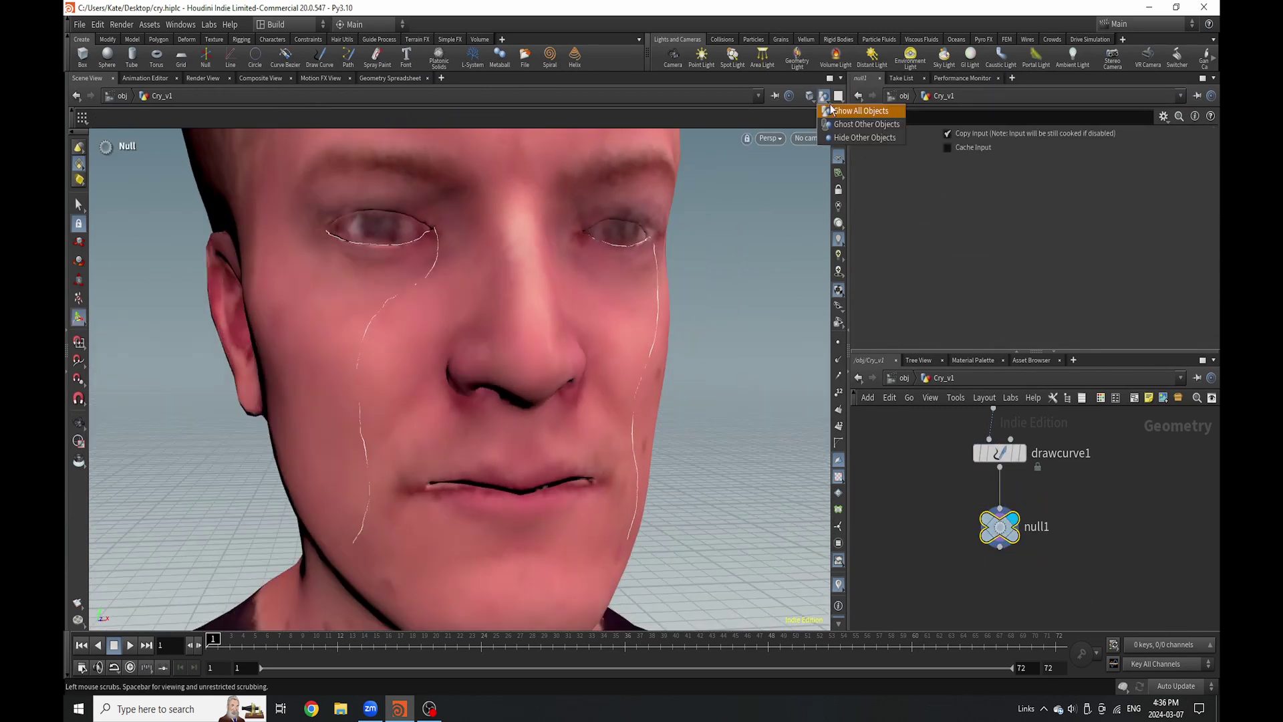
pyautogui.click(845, 124)
pyautogui.press('Escape')
pyautogui.moveTo(678, 272); pyautogui.dragTo(636, 343)
pyautogui.press('Escape')
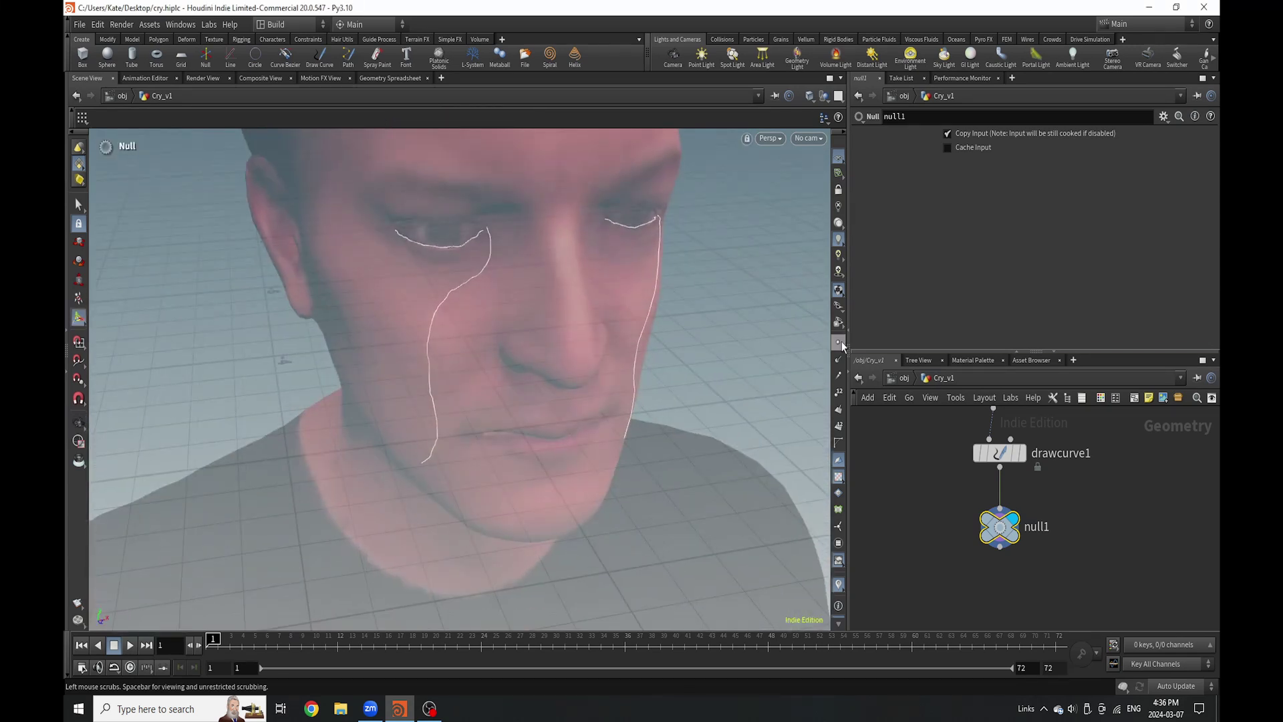
# Turn on point display in the viewport to check the points along the drawn curves.
pyautogui.click(838, 343)
pyautogui.press('Escape')
pyautogui.moveTo(588, 441); pyautogui.dragTo(658, 373)
pyautogui.press('Escape')
# Rename the Null node under drawcurve1 as line.
pyautogui.scroll(-5, 999, 490)
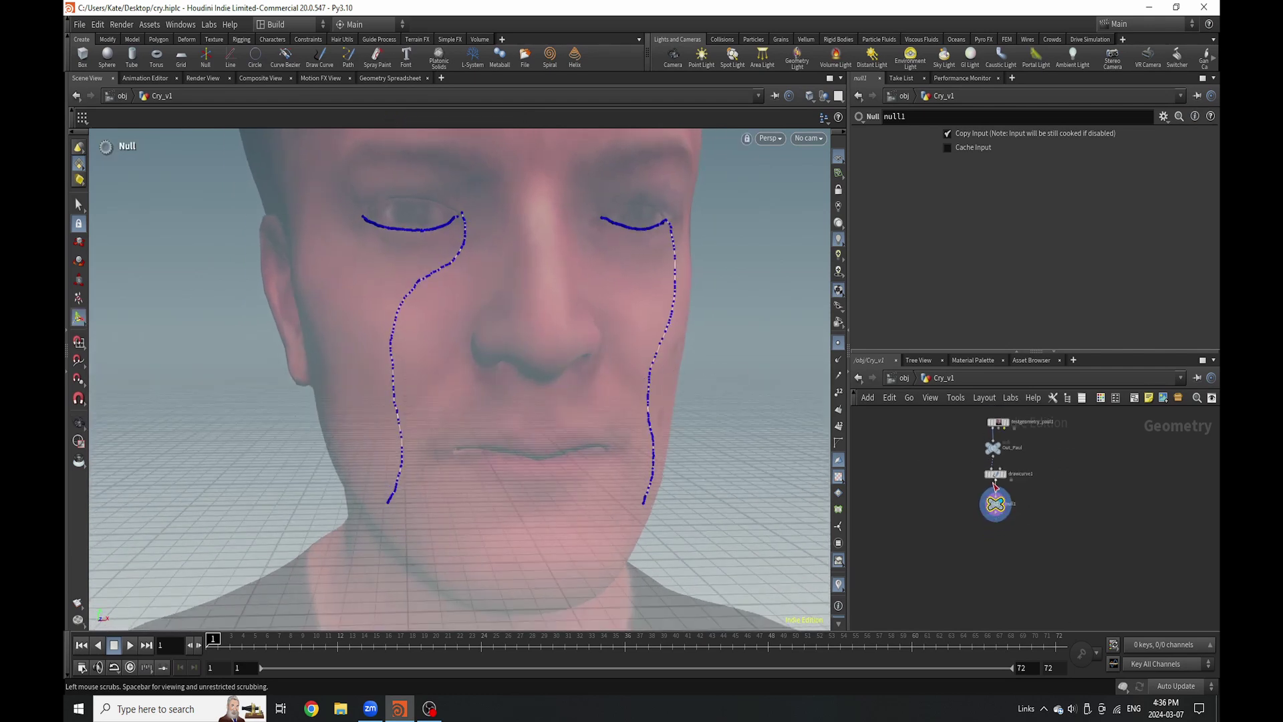
pyautogui.scroll(4, 1029, 509)
pyautogui.click(999, 501)
pyautogui.hotkey('ctrl', 'a')
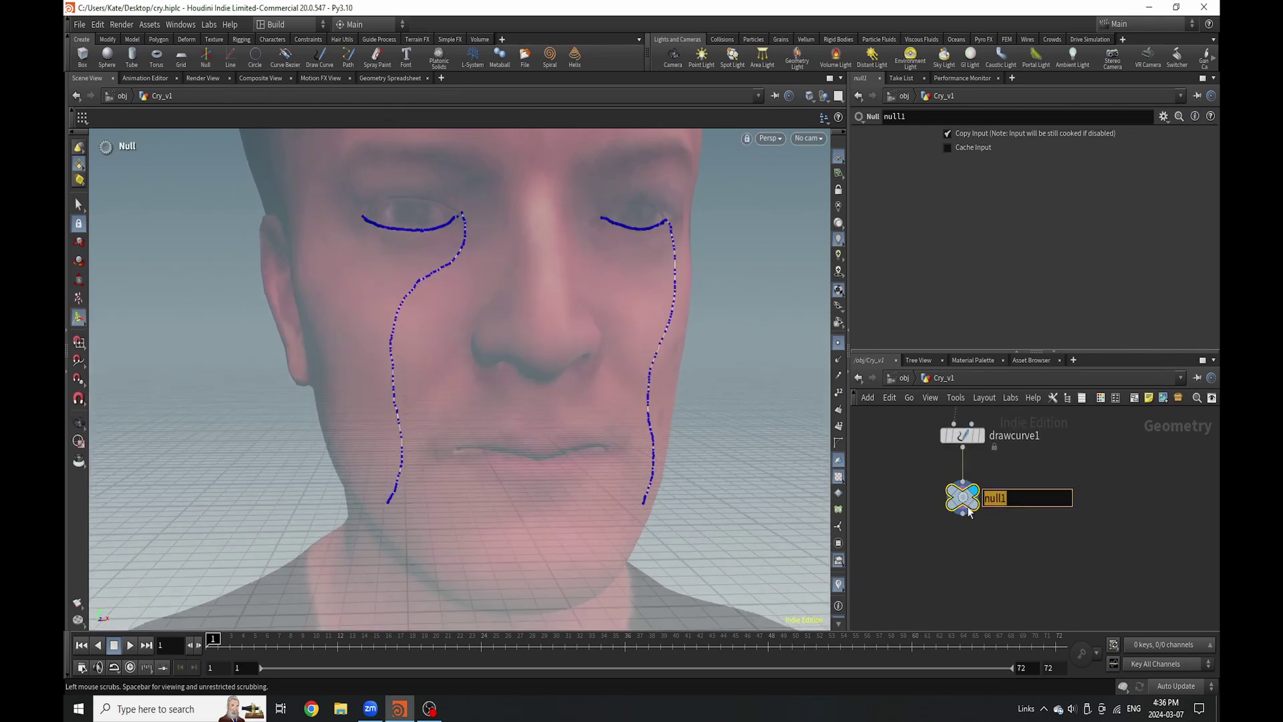
pyautogui.write('line')
pyautogui.press('Return')
# Insert a Resample node between drawcurve1 and the line null.
pyautogui.press('Tab')
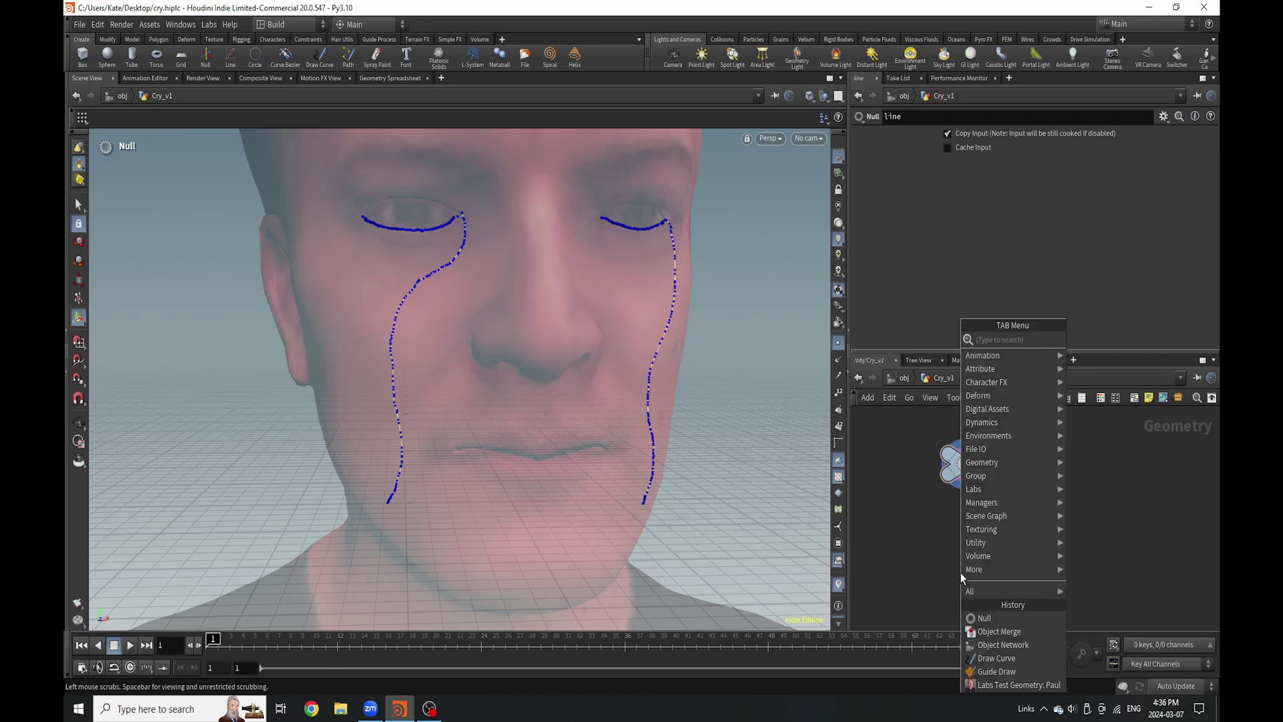
pyautogui.write('res')
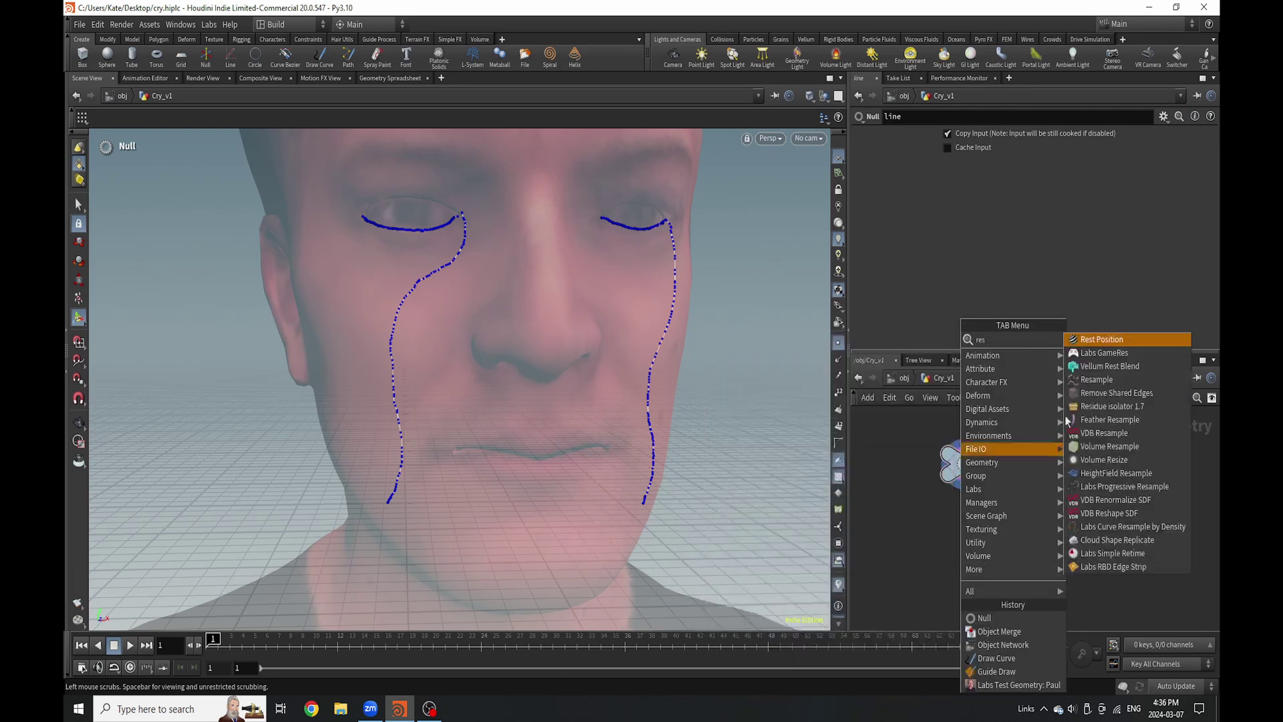
pyautogui.click(1118, 379)
pyautogui.click(964, 494)
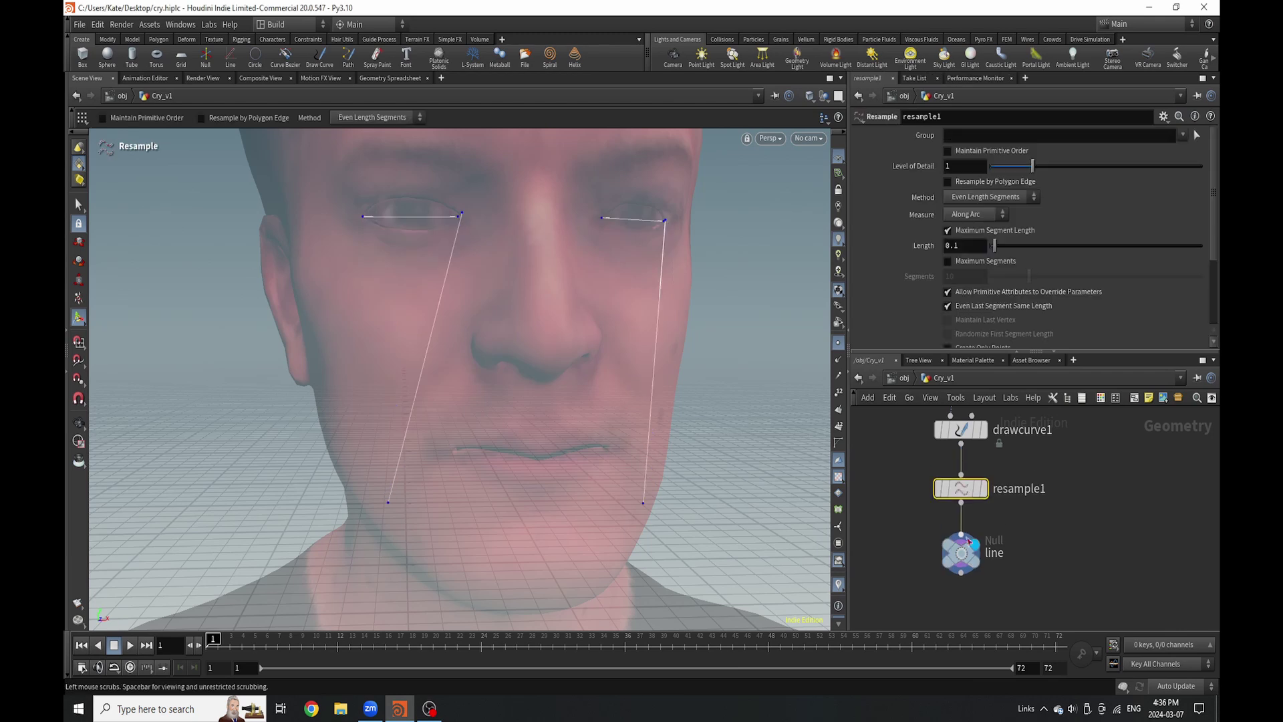
pyautogui.click(1091, 488)
# Enable the Tangent Attribute and Curve U Attribute outputs, tangentu and curveu, on the Resample node.
pyautogui.scroll(-3, 1072, 194)
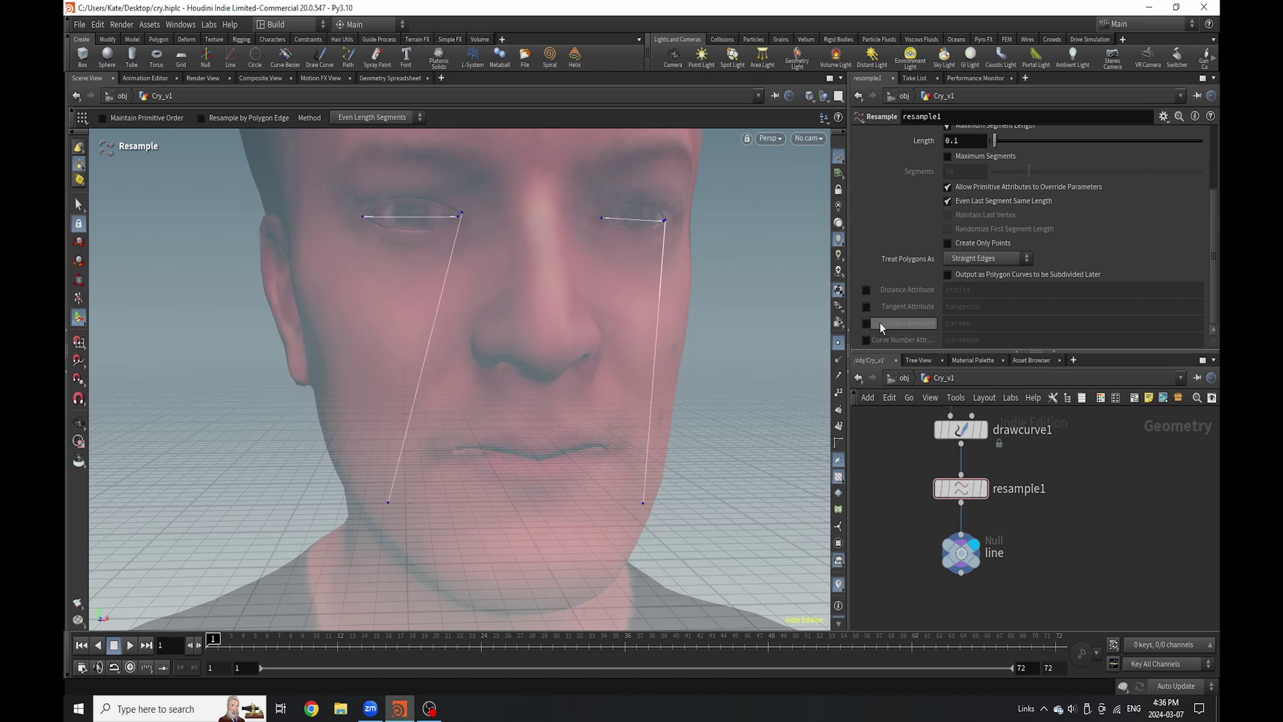
pyautogui.click(866, 307)
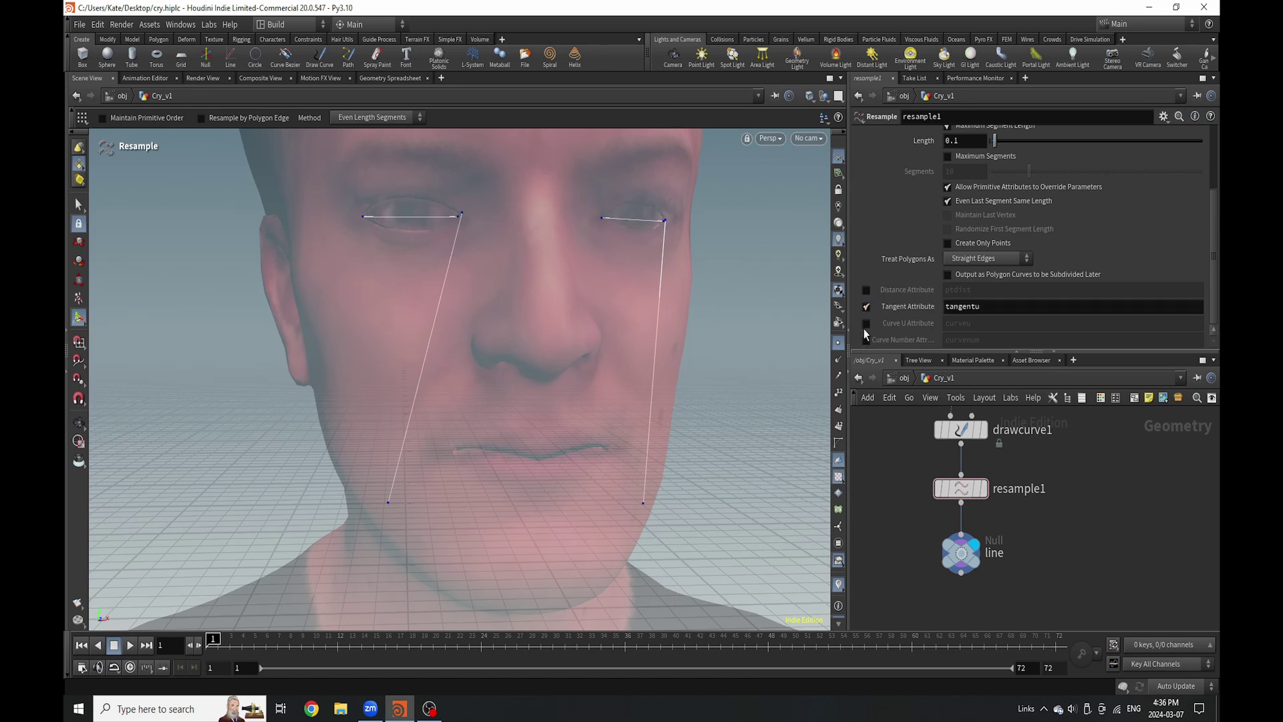
pyautogui.click(866, 323)
pyautogui.scroll(3, 984, 202)
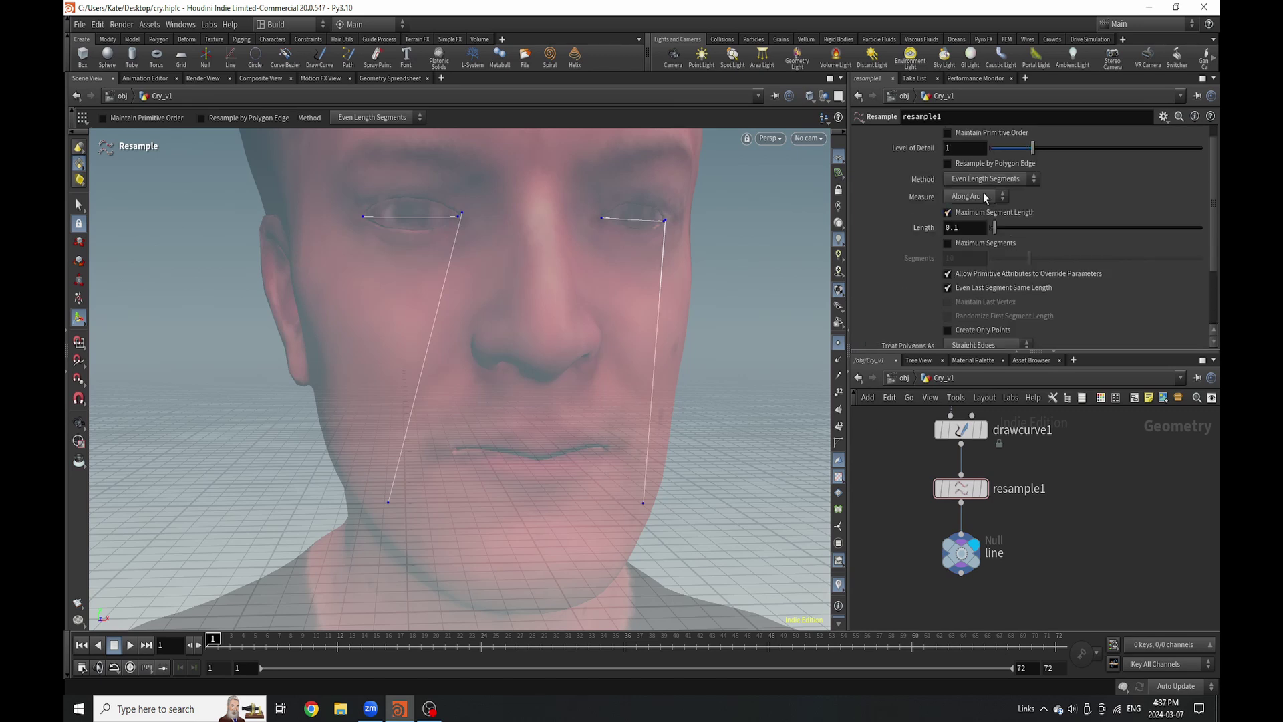
# Try maximum segment lengths of 0.01 and 0.004 on the Resample node.
pyautogui.click(972, 246)
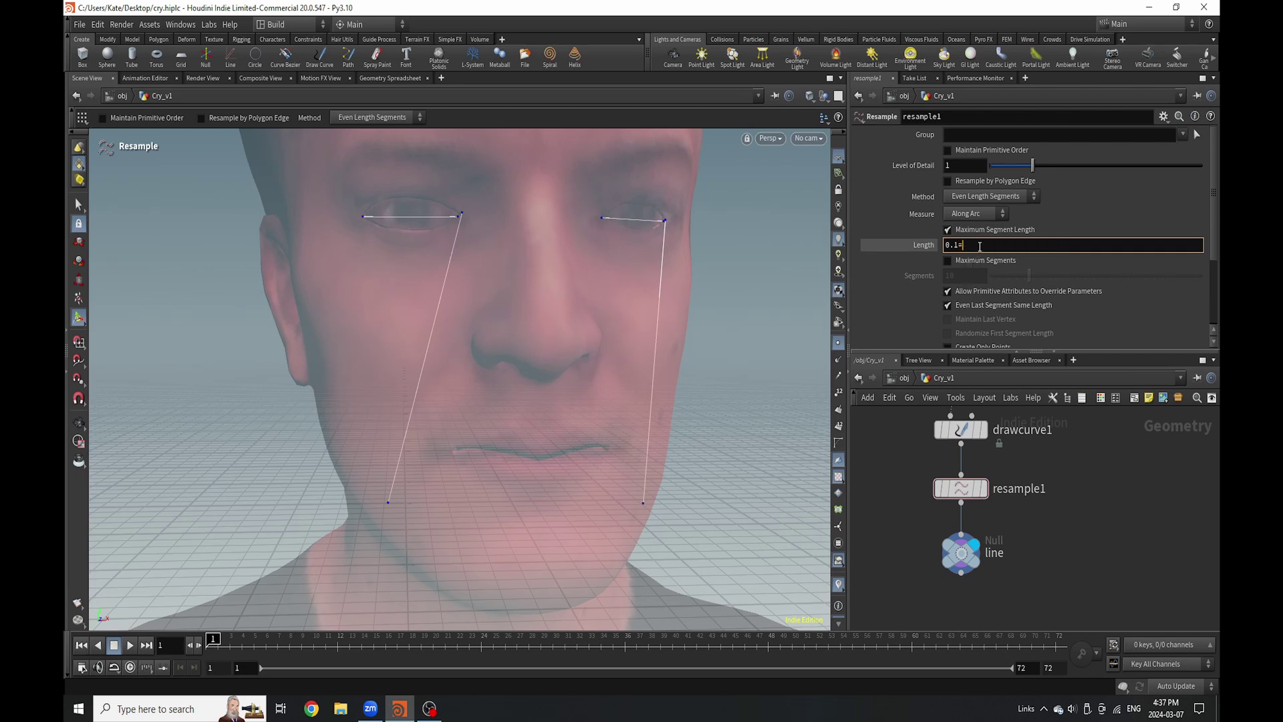
pyautogui.write('1')
pyautogui.press('Return')
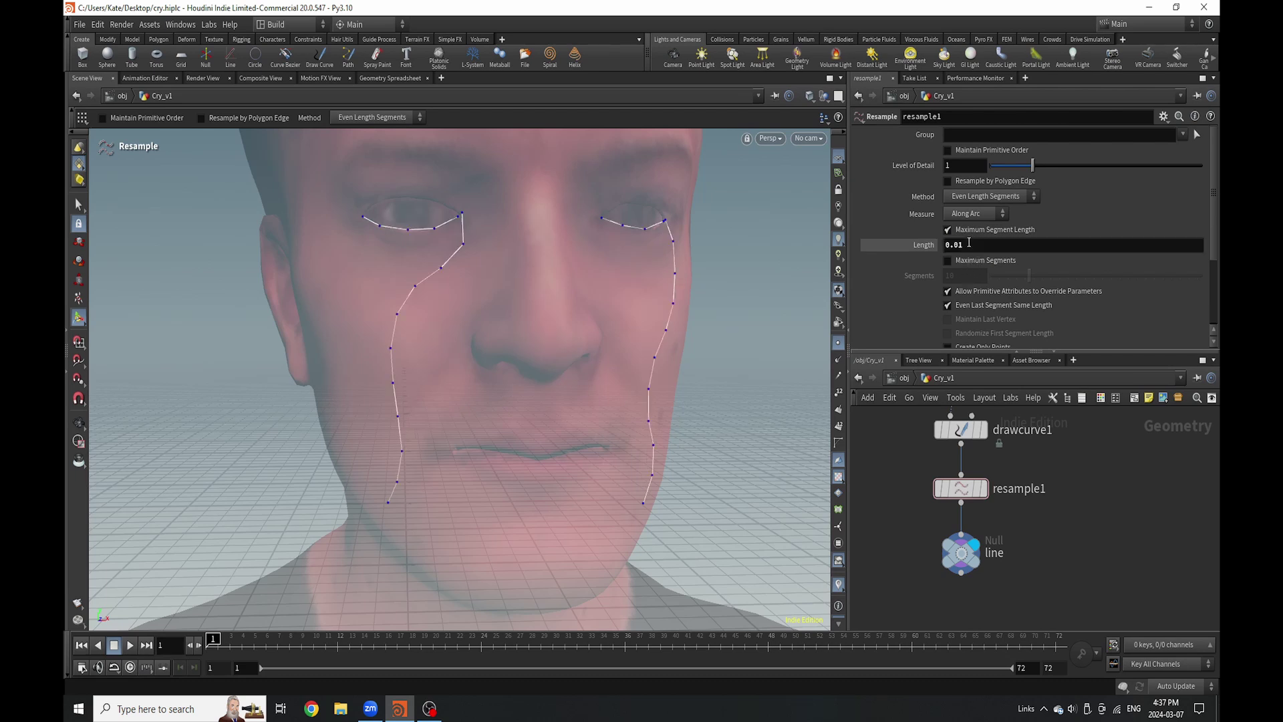
pyautogui.click(970, 245)
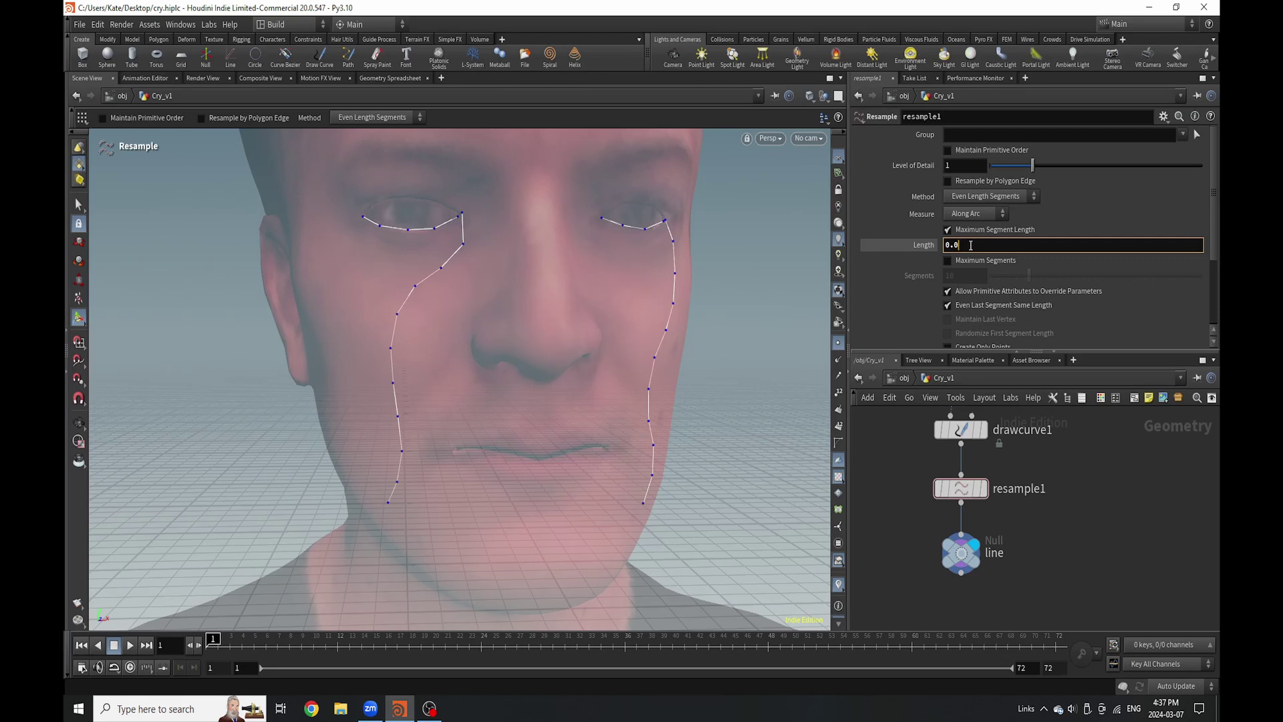
pyautogui.write('4')
pyautogui.press('Return')
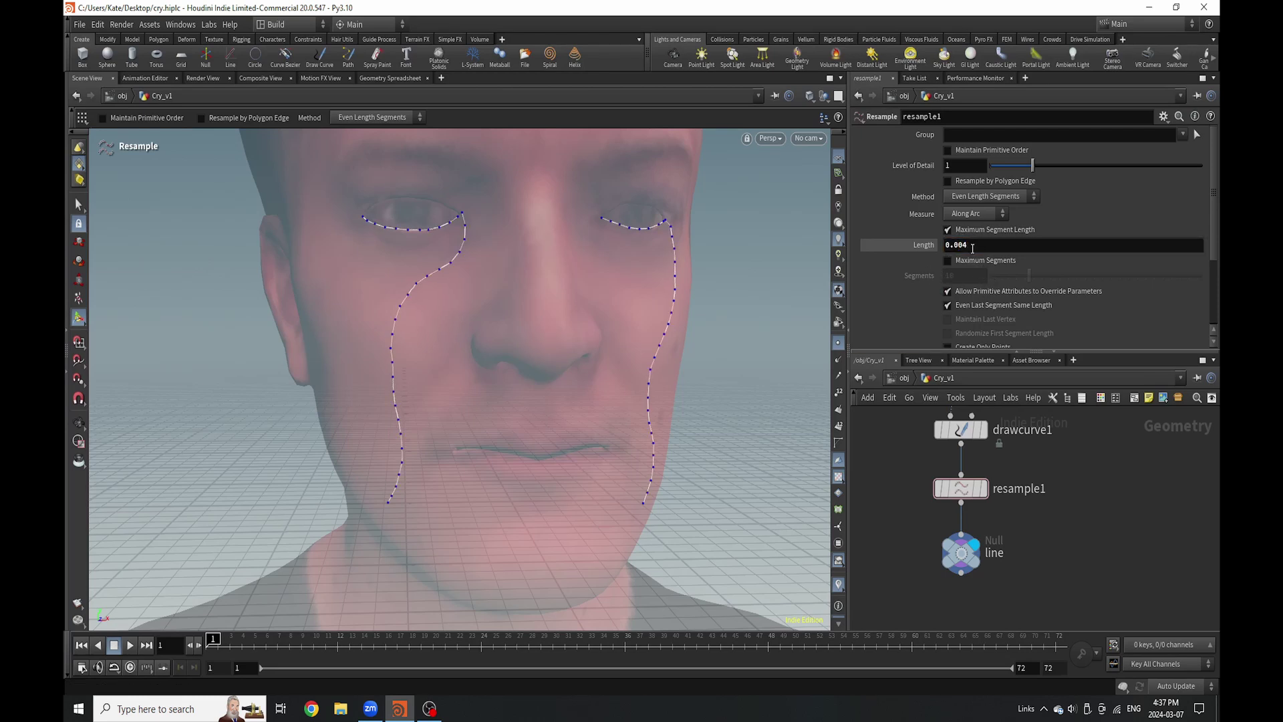
# Set the Resample node's maximum segment length to 0.002 and inspect the curve points from another angle.
pyautogui.click(972, 245)
pyautogui.press('BackSpace')
pyautogui.write('2')
pyautogui.press('Return')
pyautogui.press('Escape')
pyautogui.moveTo(500, 425); pyautogui.dragTo(532, 289)
pyautogui.press('Return')
pyautogui.scroll(-2, 979, 487)
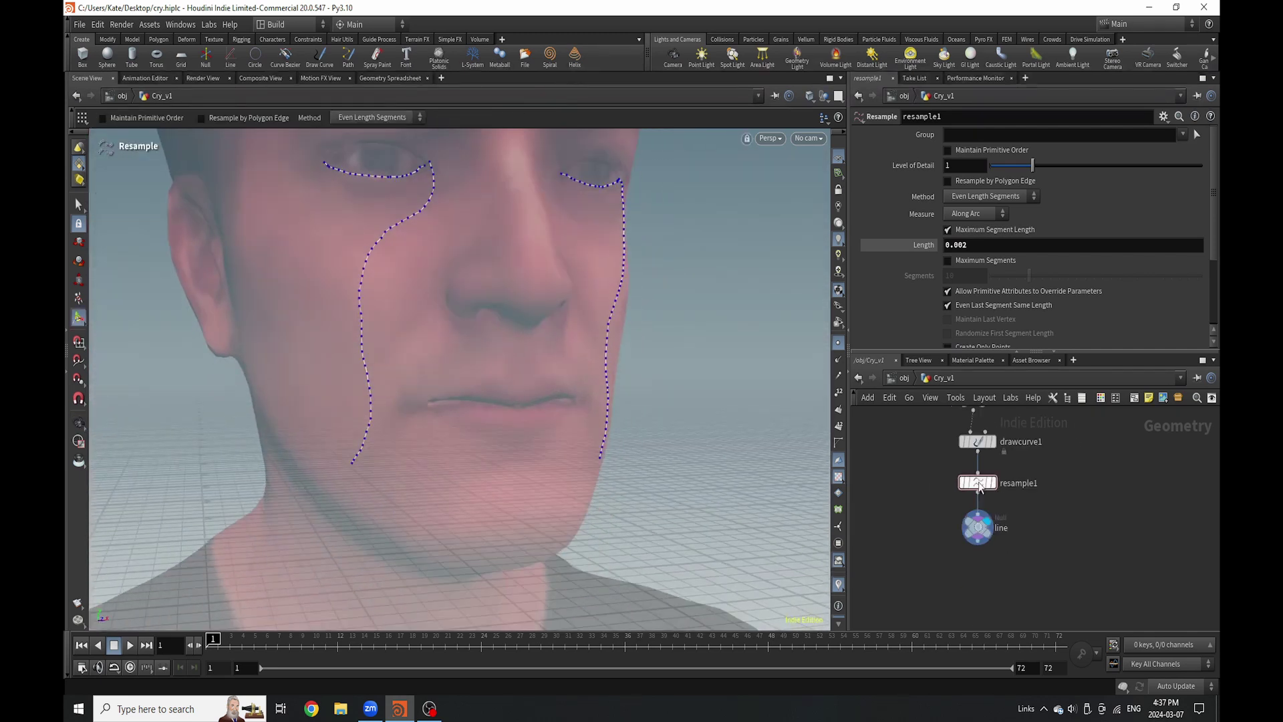
# Set the Resample node to treat polygons as Subdivision Curves.
pyautogui.scroll(3, 1024, 515)
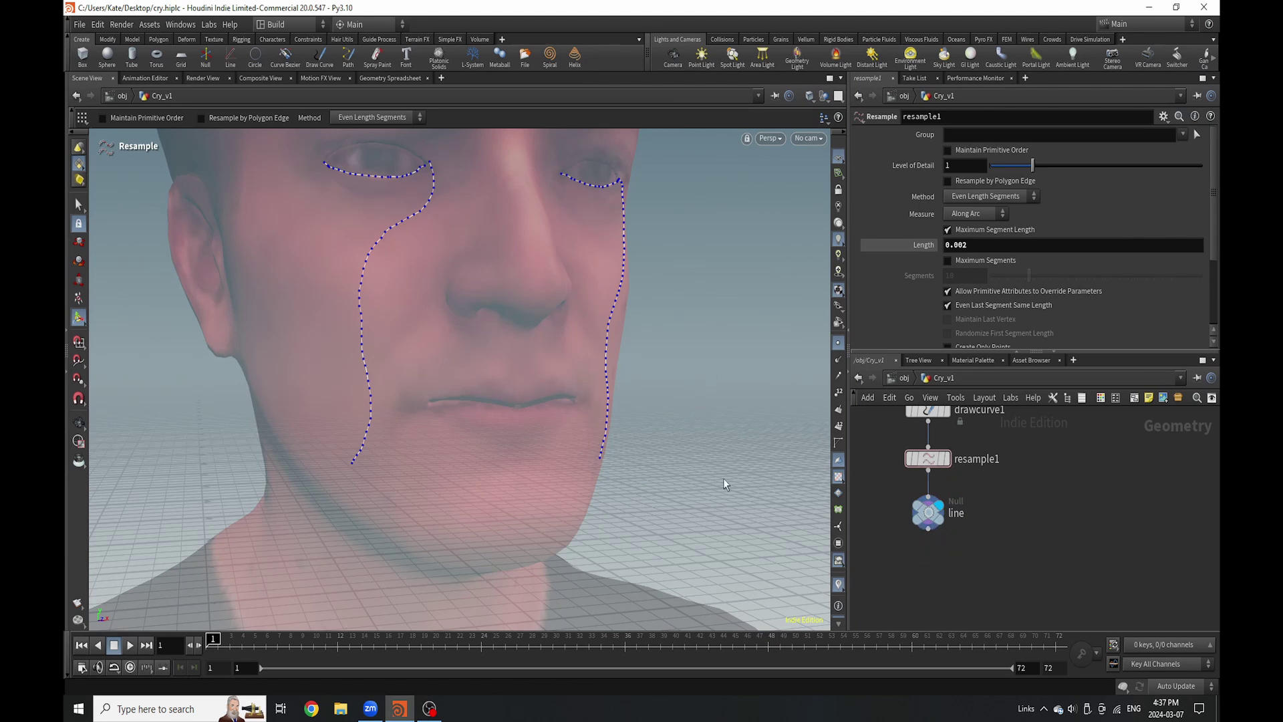
pyautogui.scroll(-3, 1013, 250)
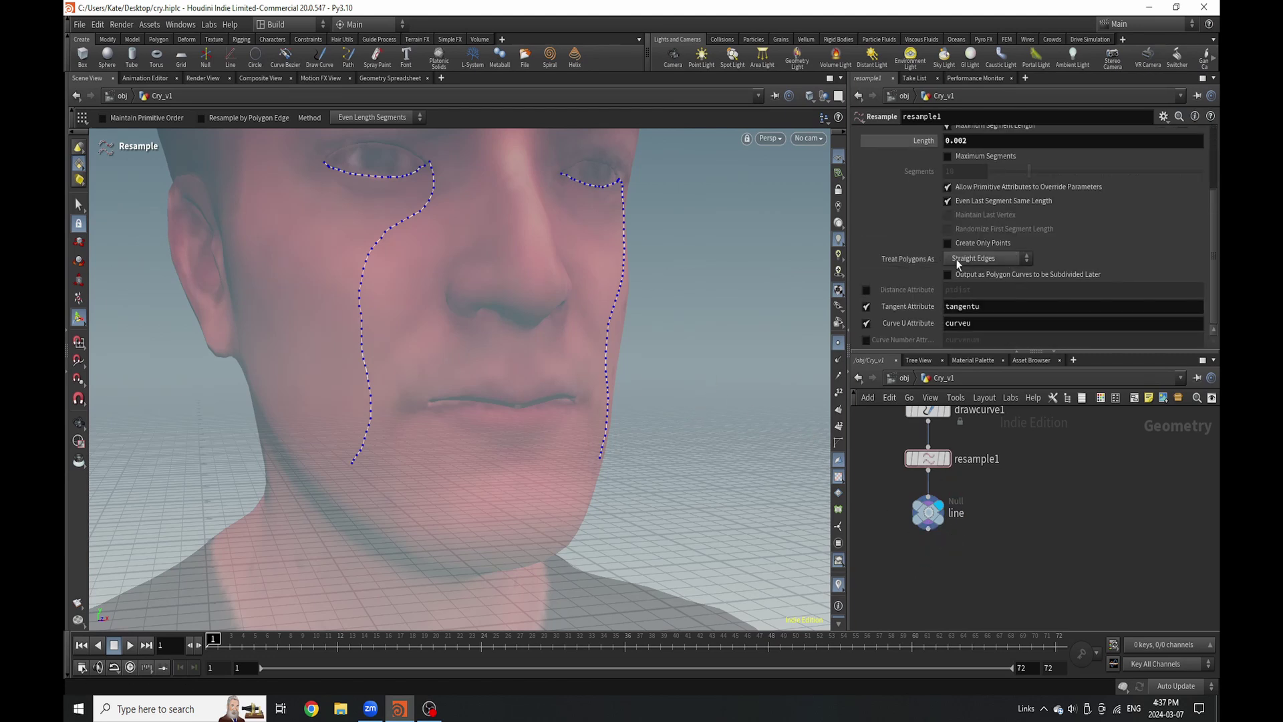
pyautogui.click(972, 256)
pyautogui.click(975, 281)
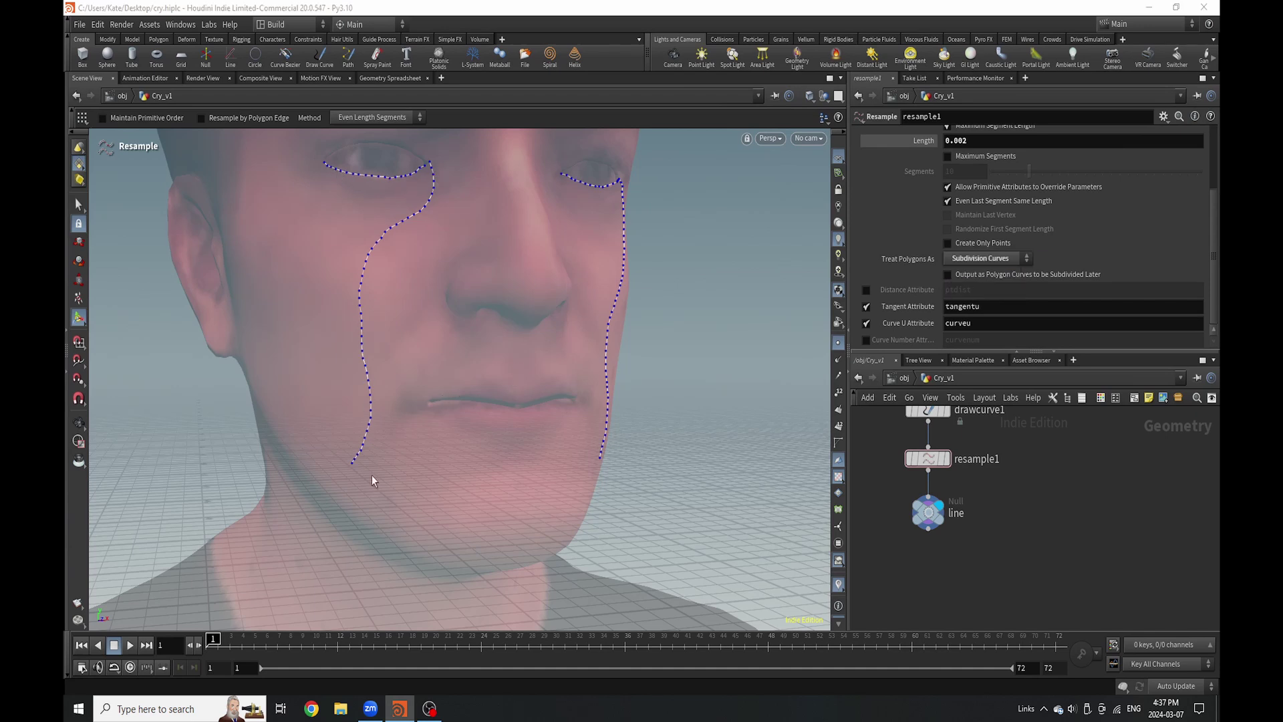
# Add a Ray node below the line null and connect line to its first input.
pyautogui.moveTo(922, 520)
pyautogui.press('Tab')
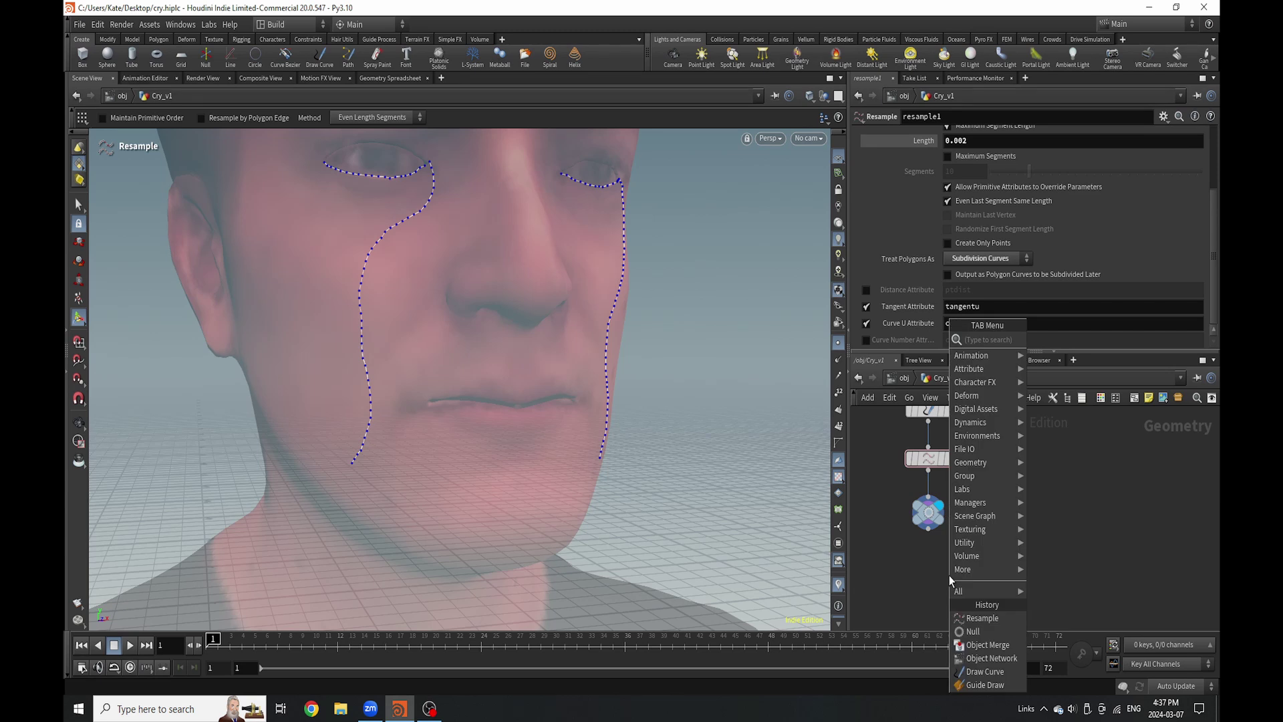
pyautogui.write('ray')
pyautogui.press('Return')
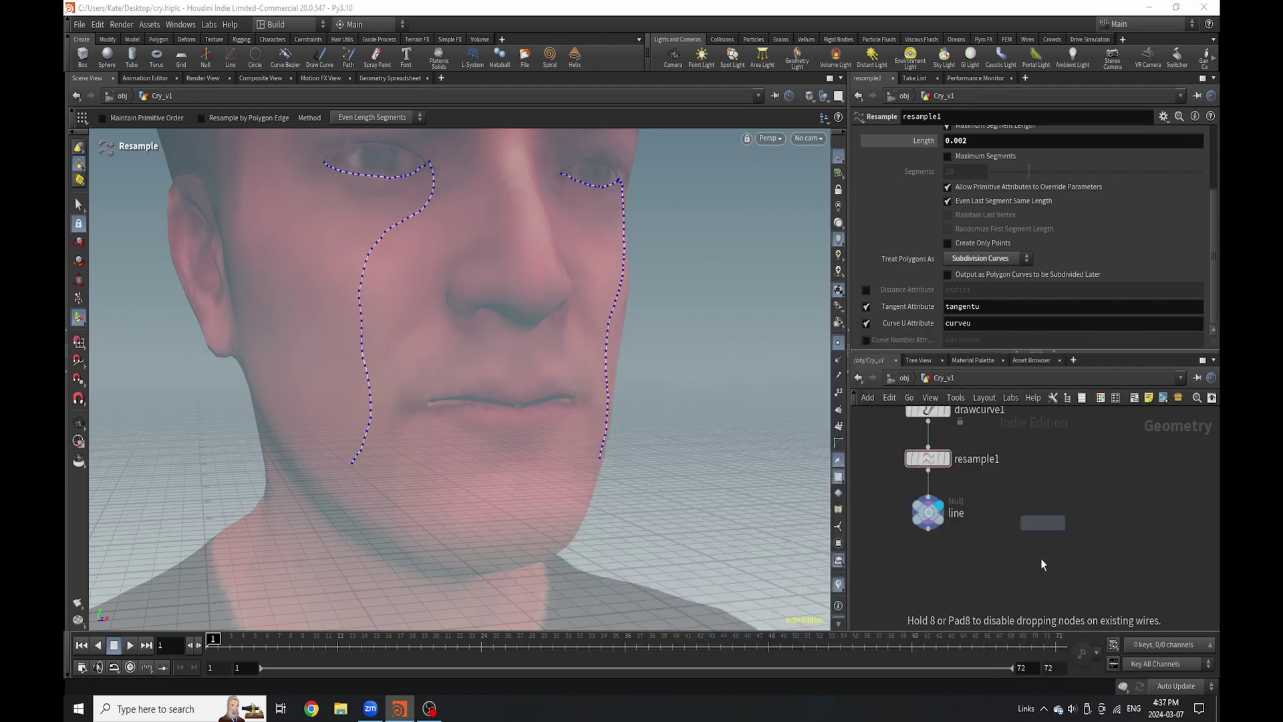
pyautogui.click(973, 574)
pyautogui.moveTo(928, 529); pyautogui.dragTo(963, 561)
pyautogui.scroll(-3, 962, 561)
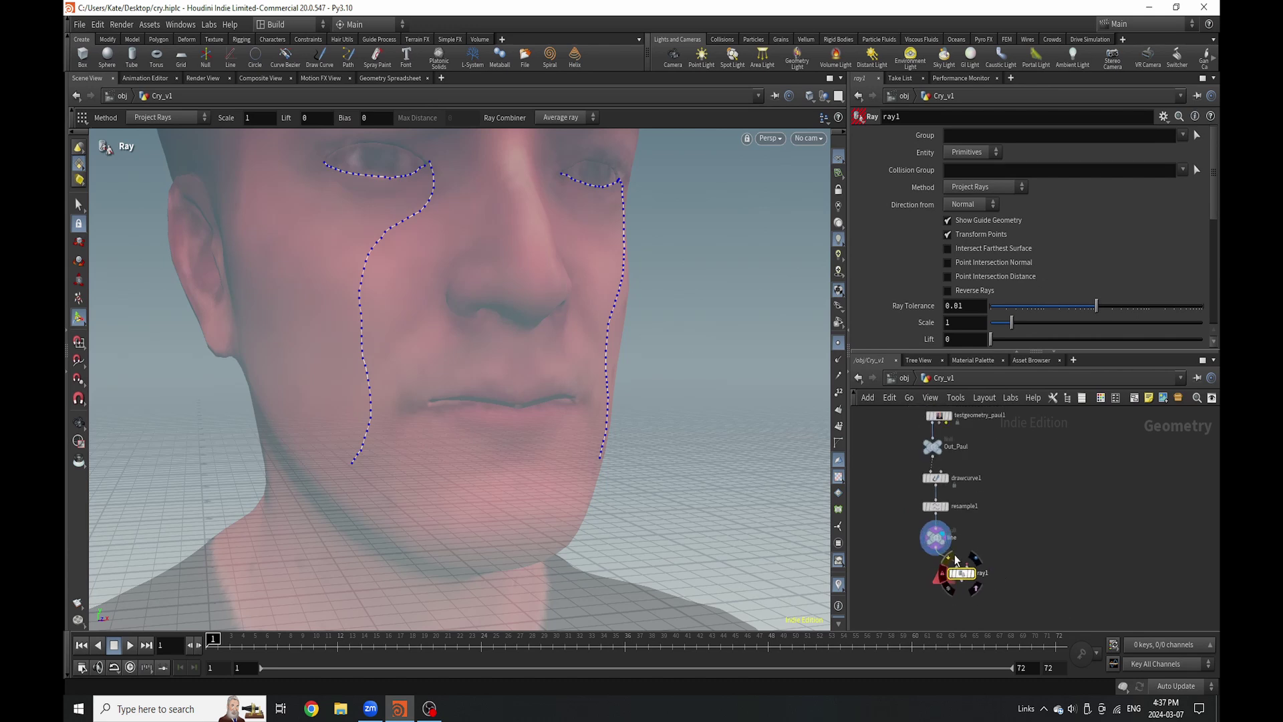
# Connect Out_Paul to the Ray node's second input as the projection surface and display the Ray node.
pyautogui.moveTo(960, 465); pyautogui.dragTo(967, 565)
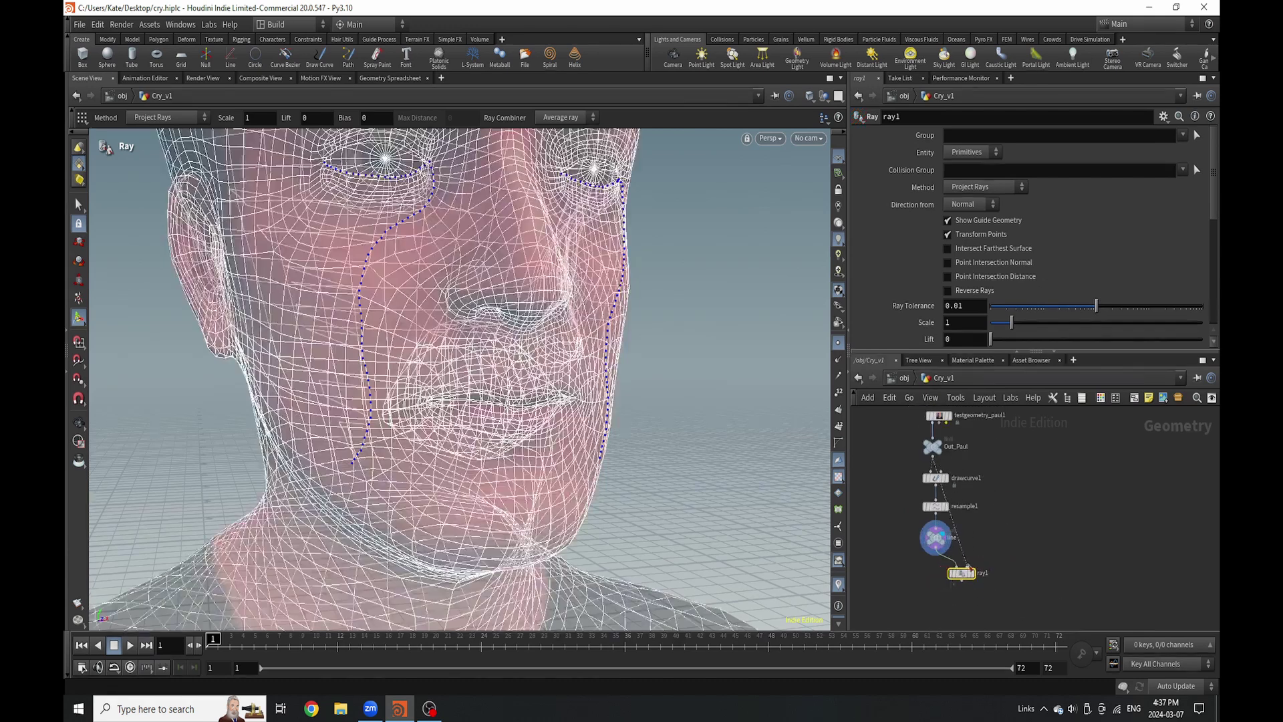
pyautogui.scroll(3, 989, 572)
pyautogui.scroll(-4, 977, 618)
pyautogui.scroll(3, 977, 604)
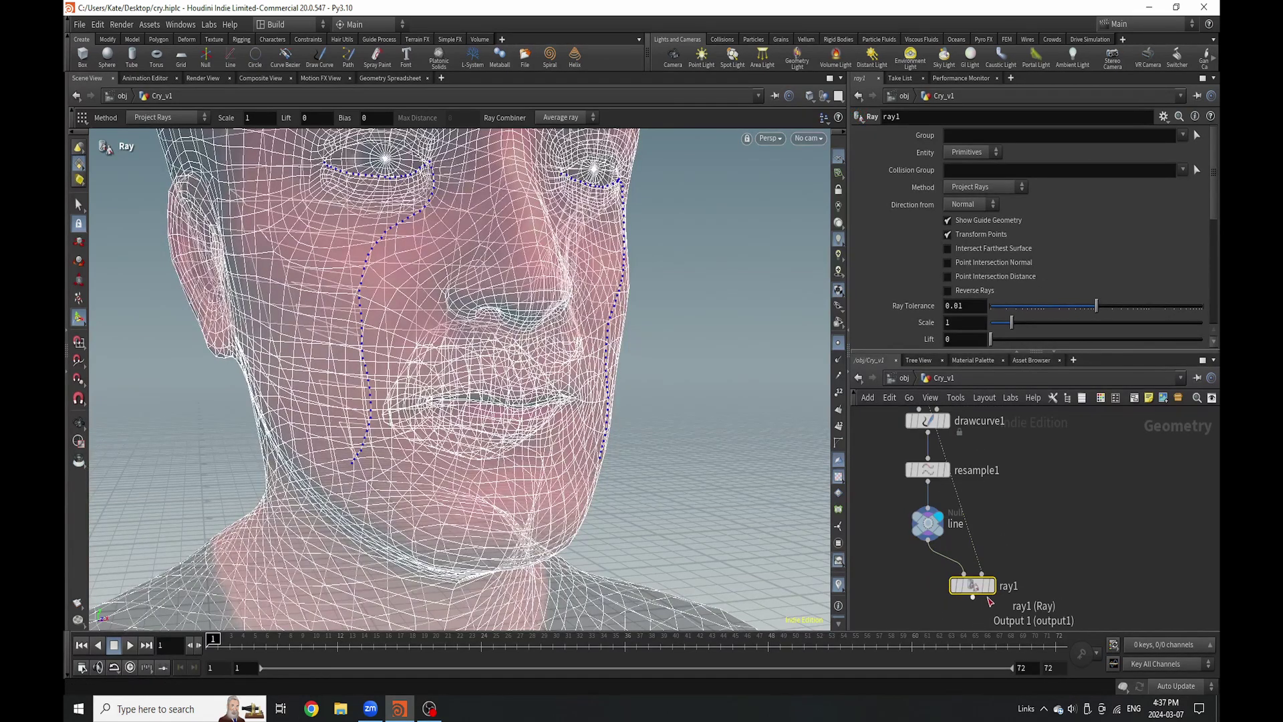
pyautogui.click(993, 585)
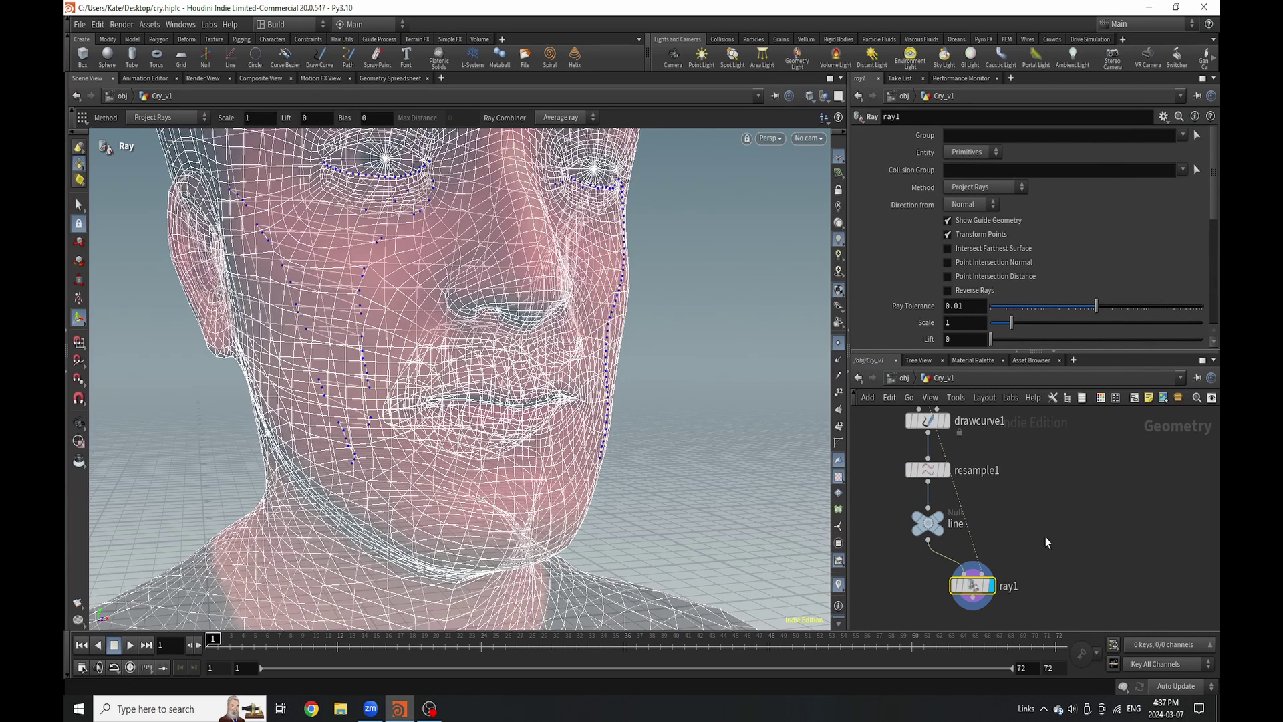
# Switch the network wiring style to Rounded and set the Ray method to Minimum Distance.
pyautogui.hotkey('shift', 's')
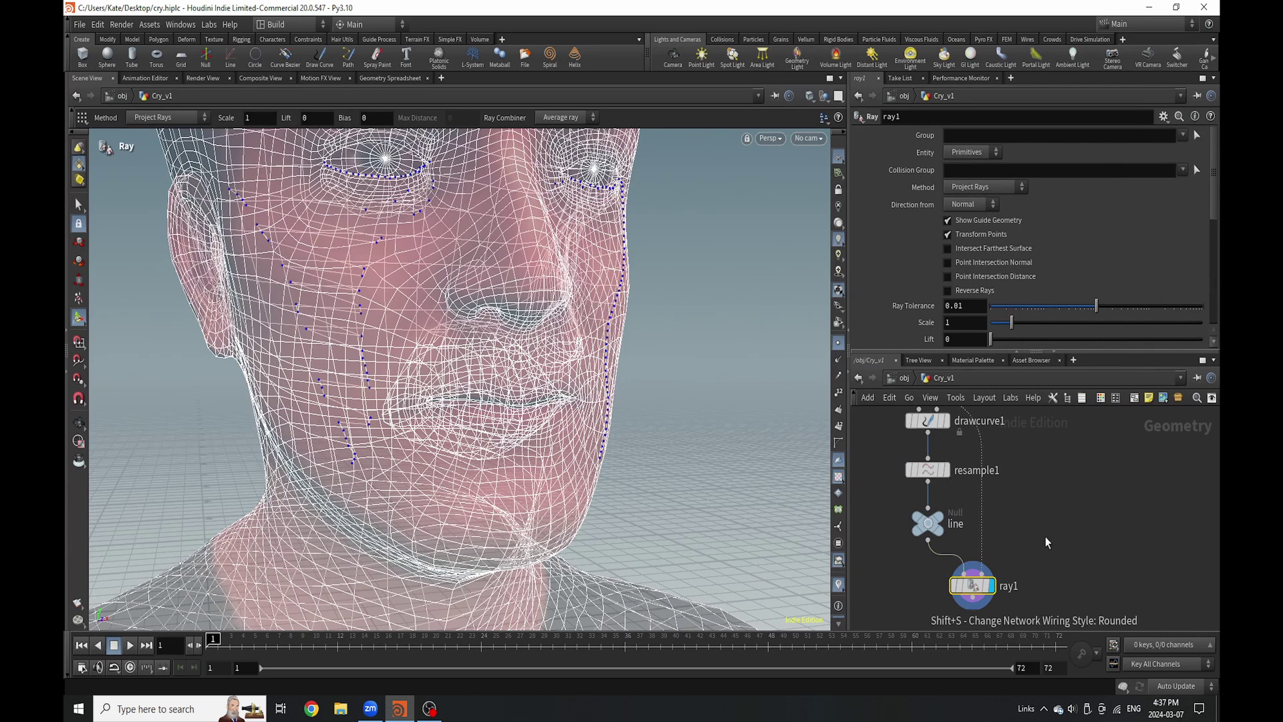
pyautogui.click(1004, 187)
pyautogui.click(995, 202)
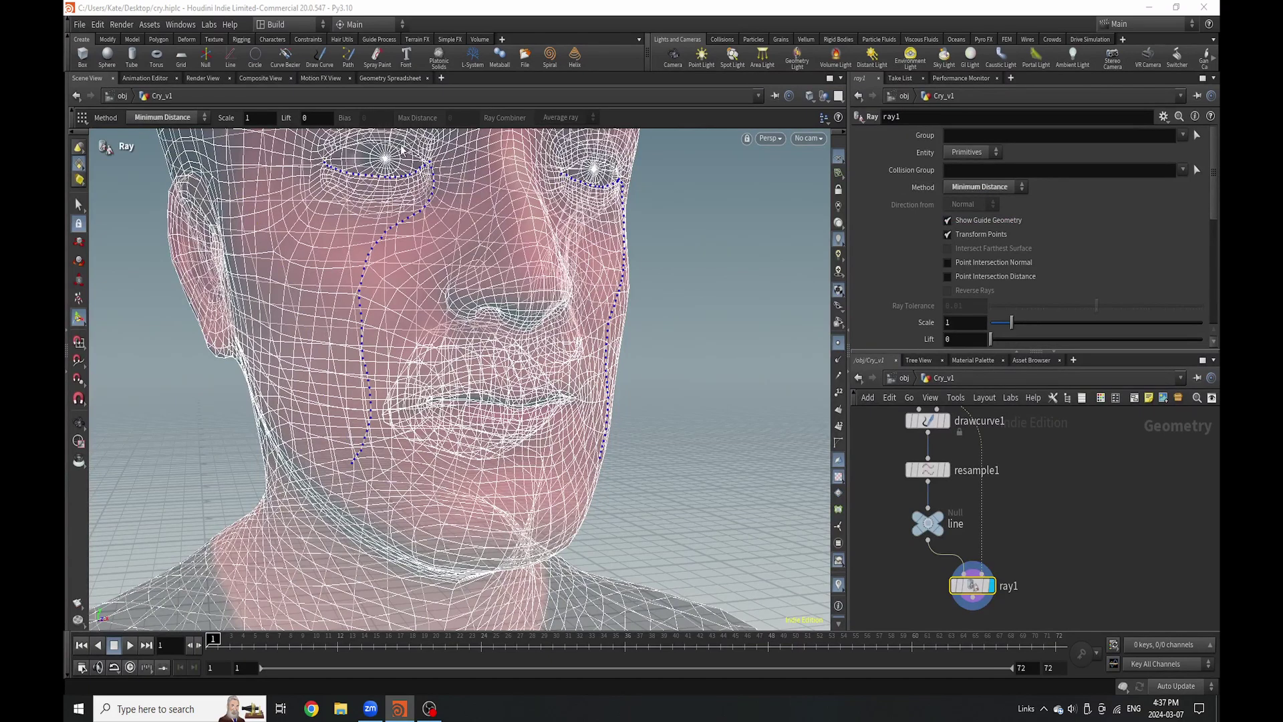
# Add an Attribute Delete node below ray1, connect it to the Ray output and display it.
pyautogui.scroll(-3, 1056, 593)
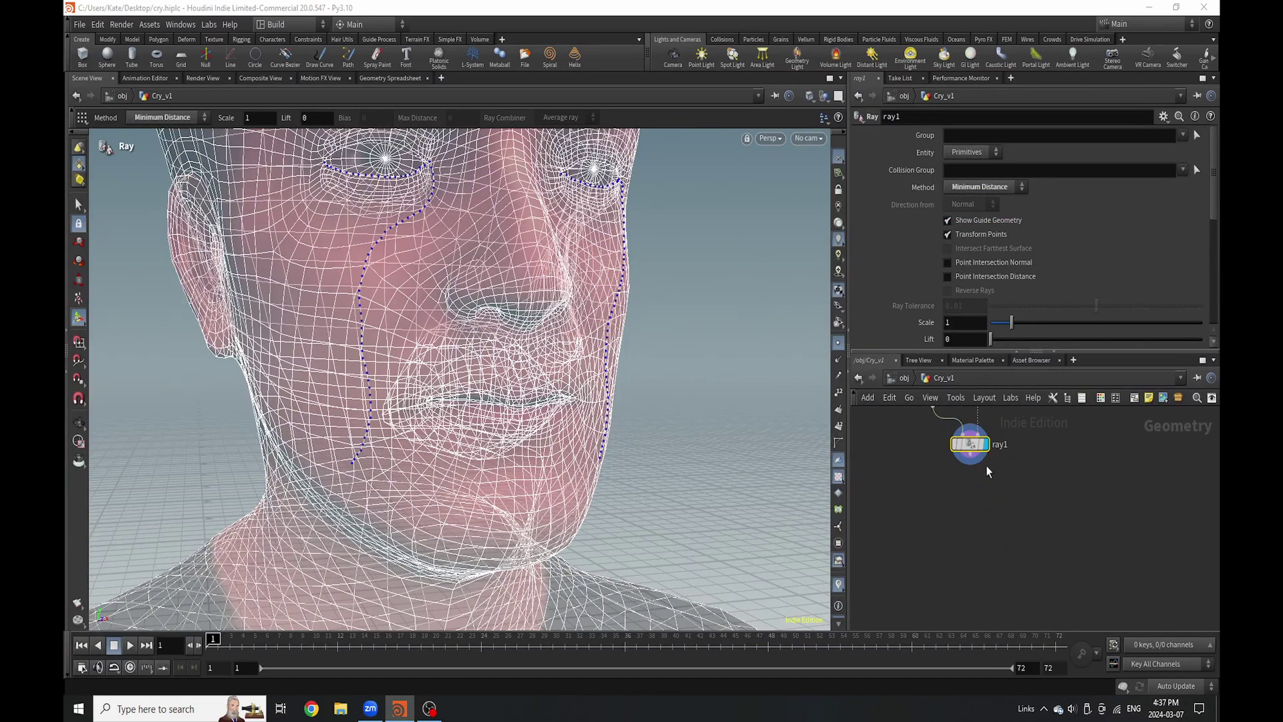
pyautogui.scroll(2, 977, 502)
pyautogui.press('Tab')
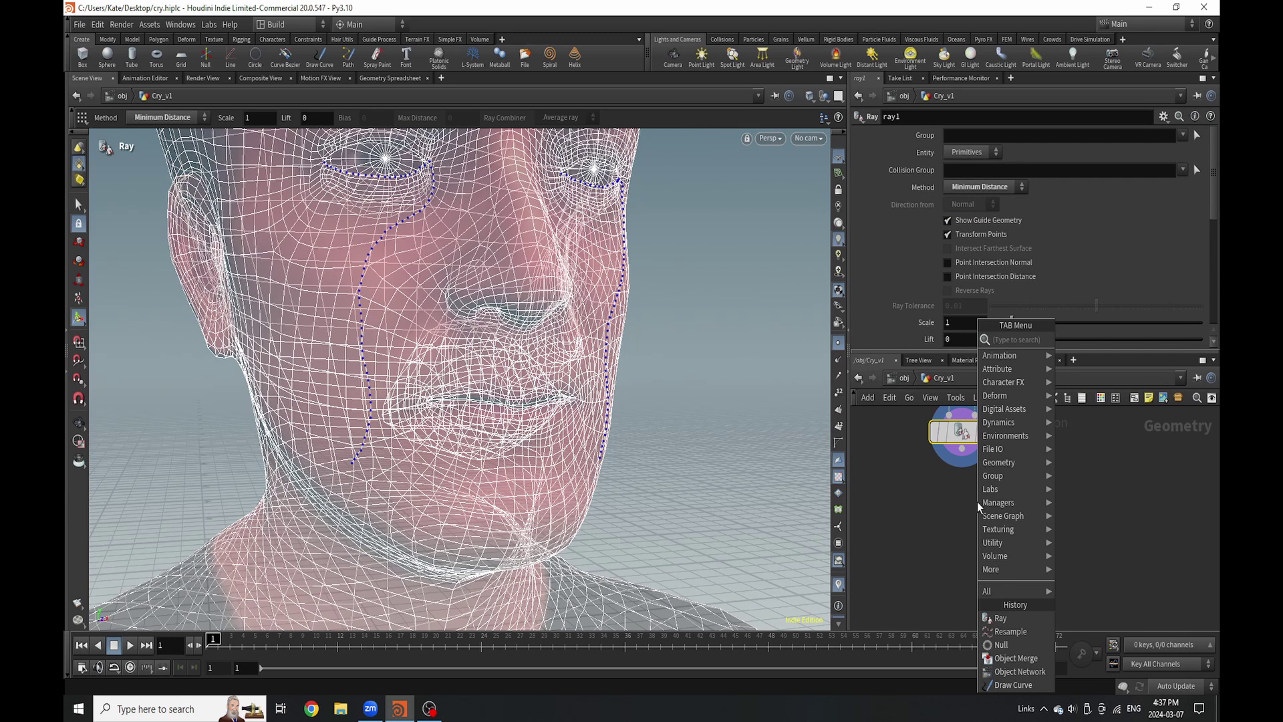
pyautogui.press('Escape')
pyautogui.press('Tab')
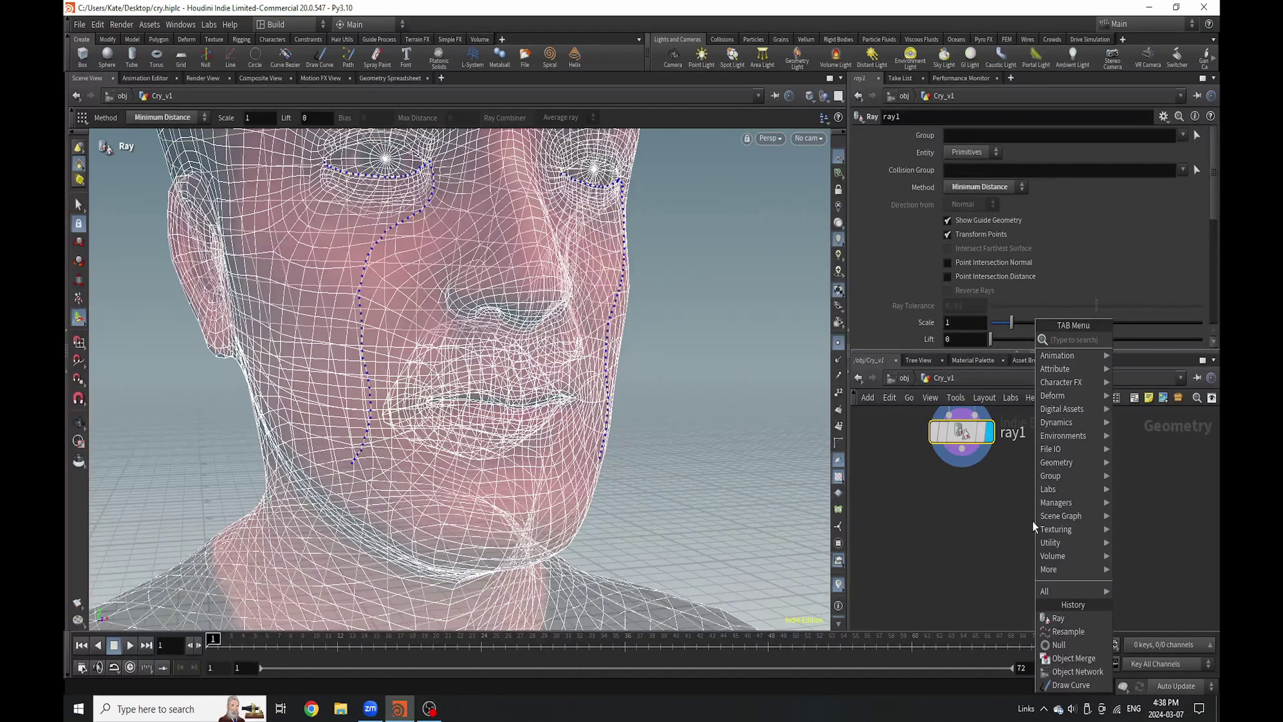
pyautogui.write('attr')
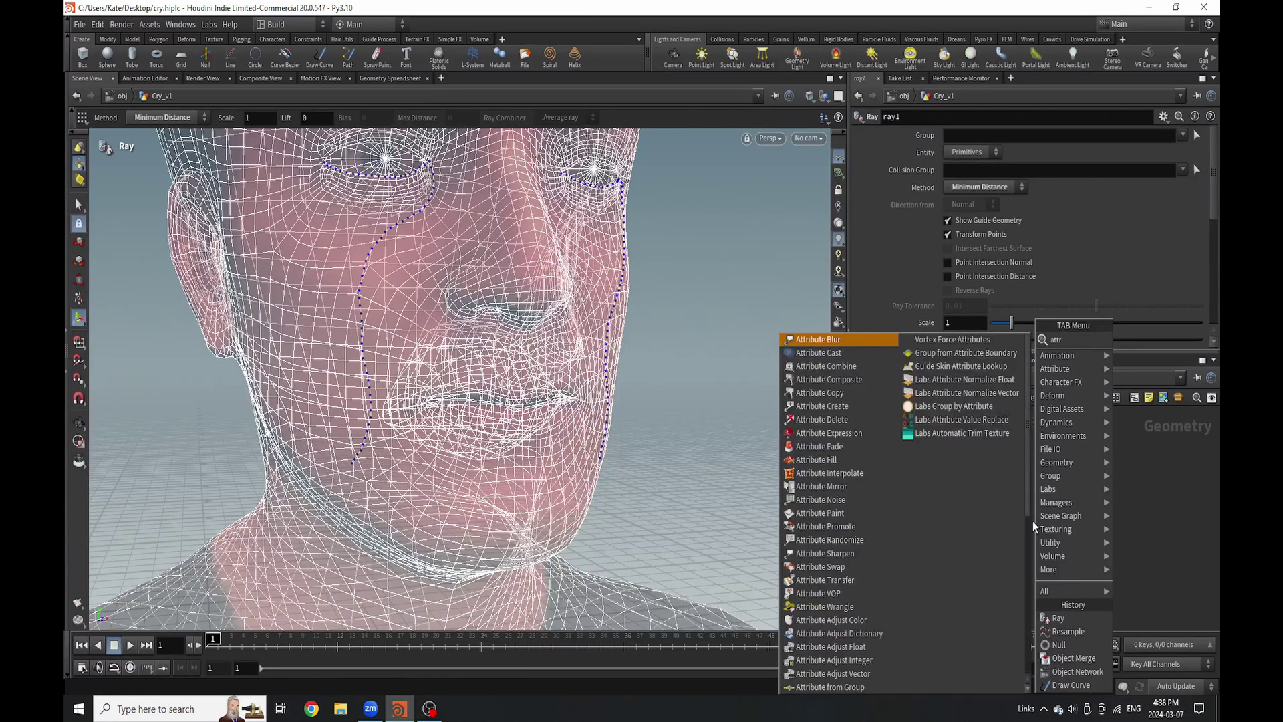
pyautogui.click(868, 419)
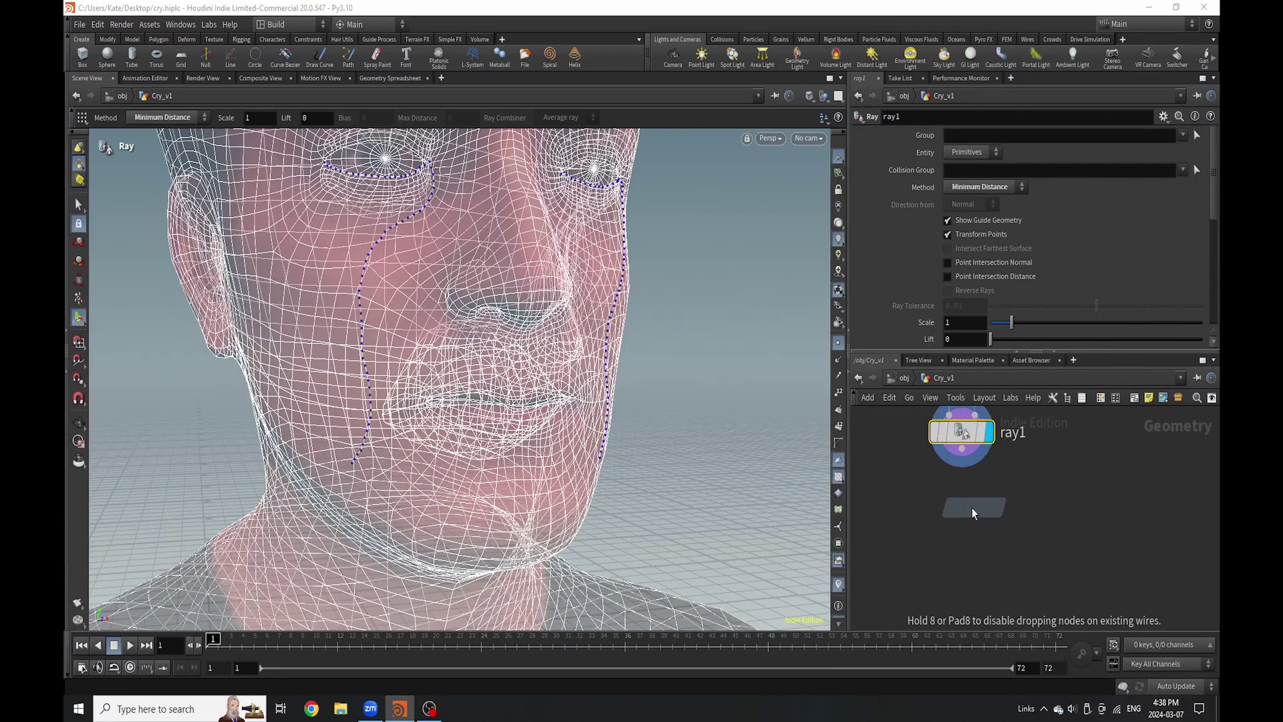
pyautogui.click(971, 508)
pyautogui.moveTo(962, 449); pyautogui.dragTo(949, 493)
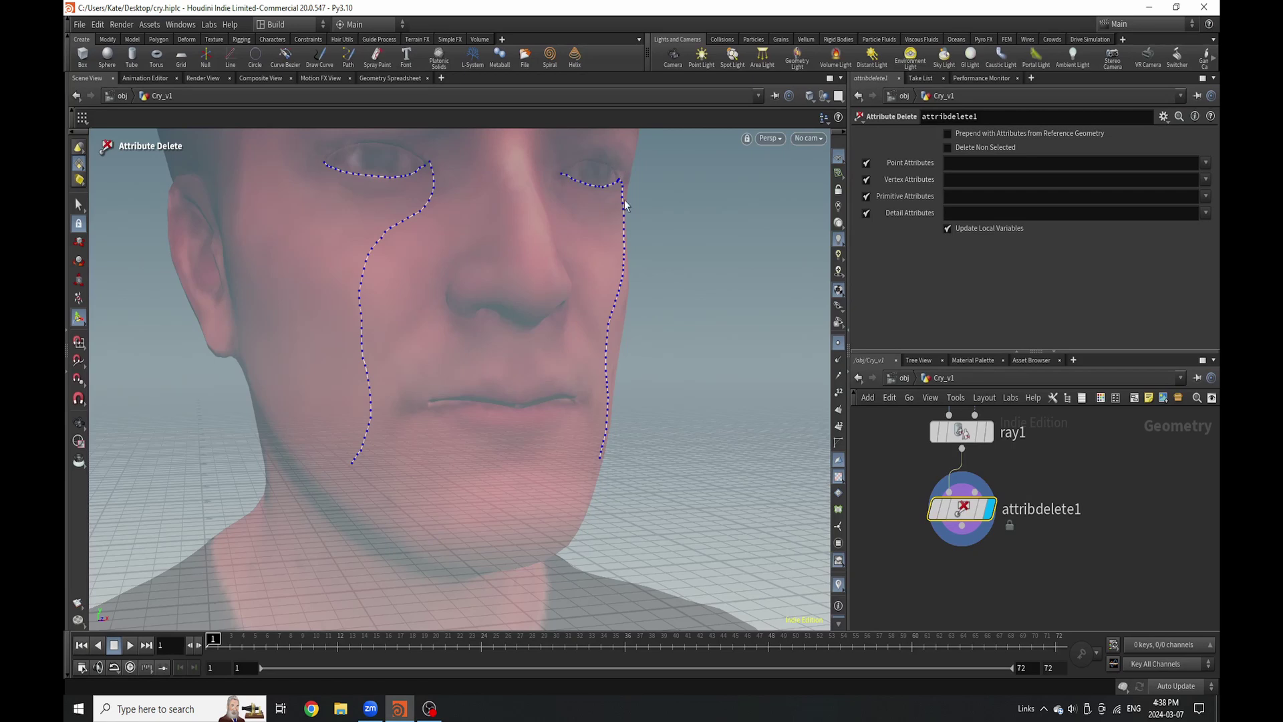
# Set the point attributes to delete to "* ^curveu ^tangentu", keeping only curveu and tangentu.
pyautogui.scroll(-2, 969, 532)
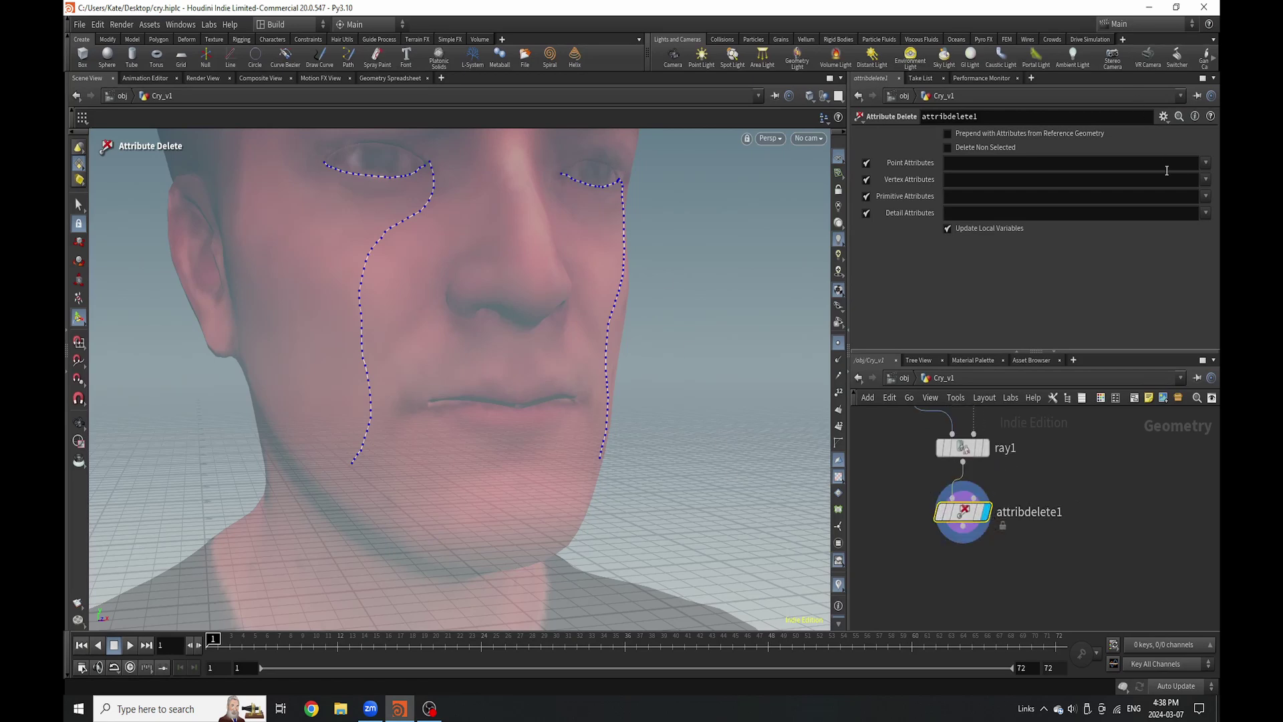
pyautogui.click(1205, 163)
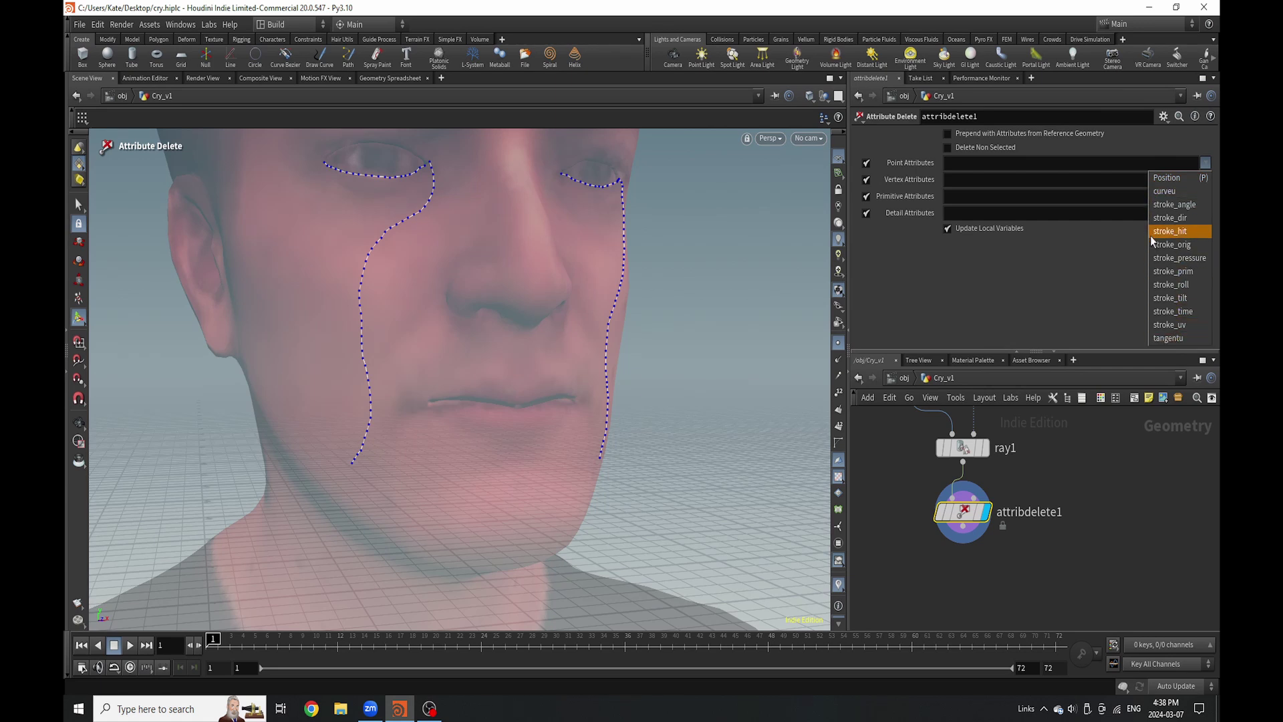
pyautogui.click(986, 163)
pyautogui.click(982, 163)
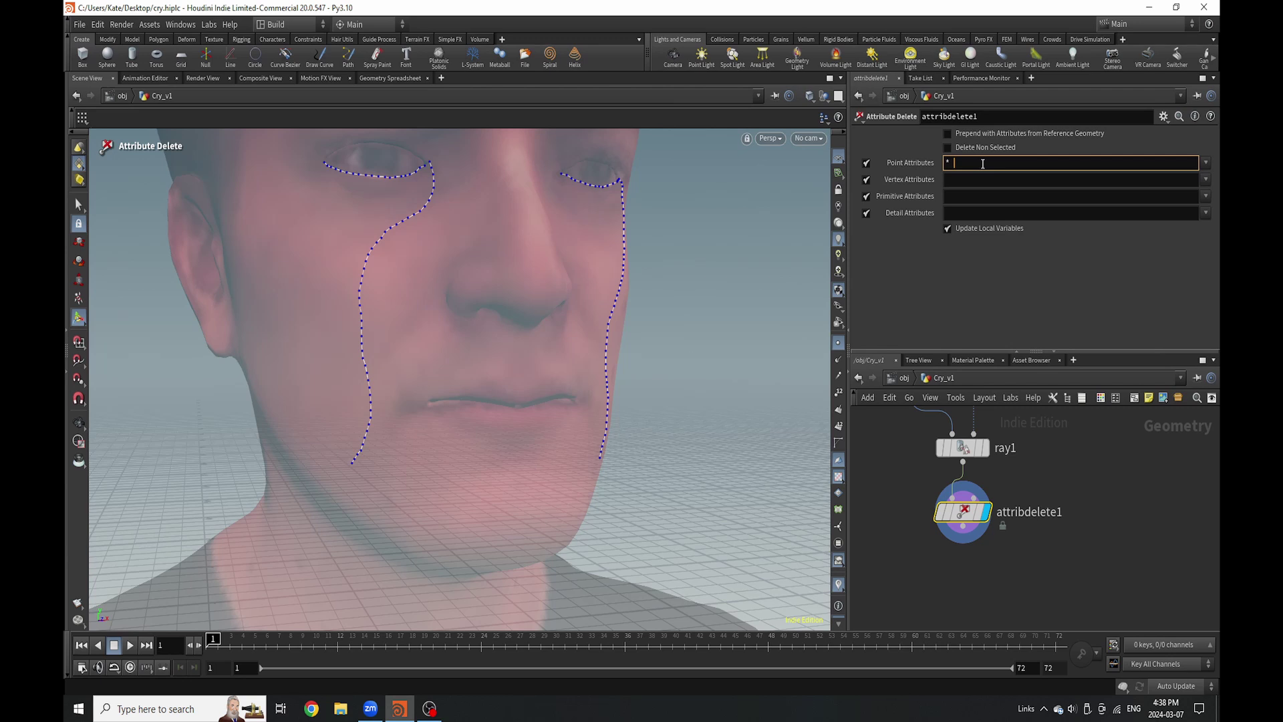
pyautogui.write('* ^curveu ^tangentu')
pyautogui.click(1143, 506)
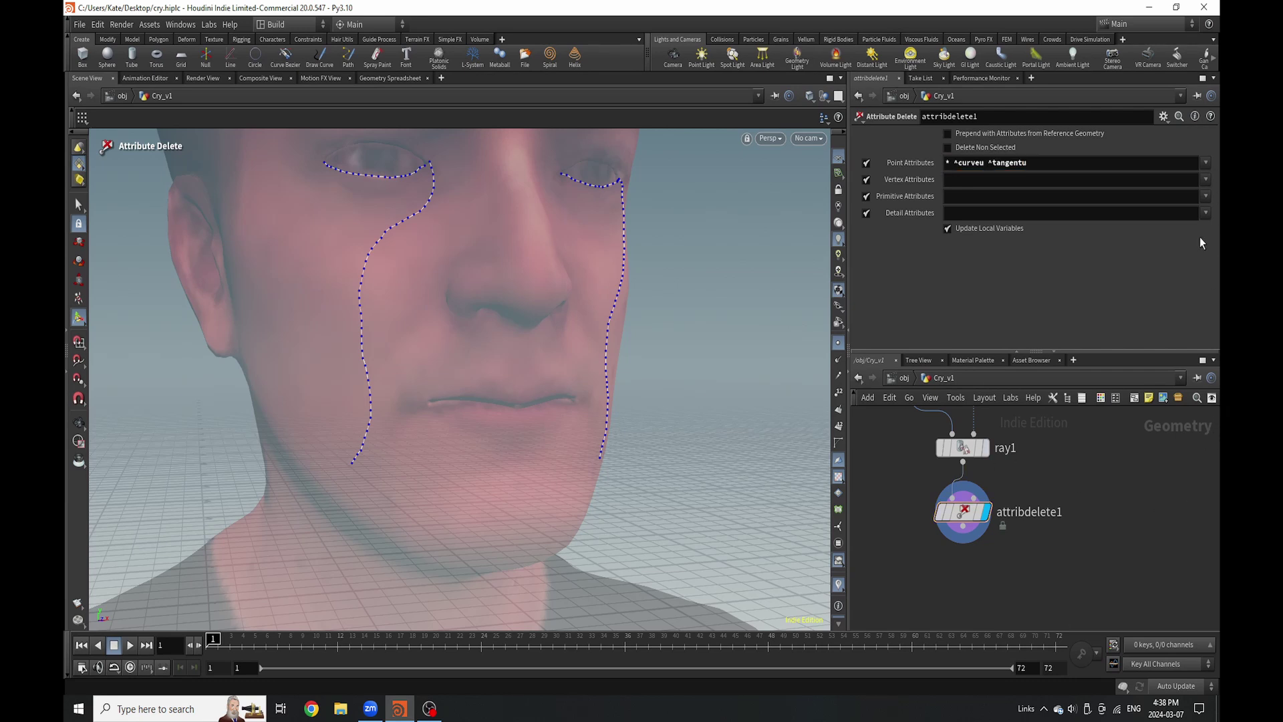
# Set the primitive attributes to delete to "* ^width", keeping only width.
pyautogui.click(1206, 196)
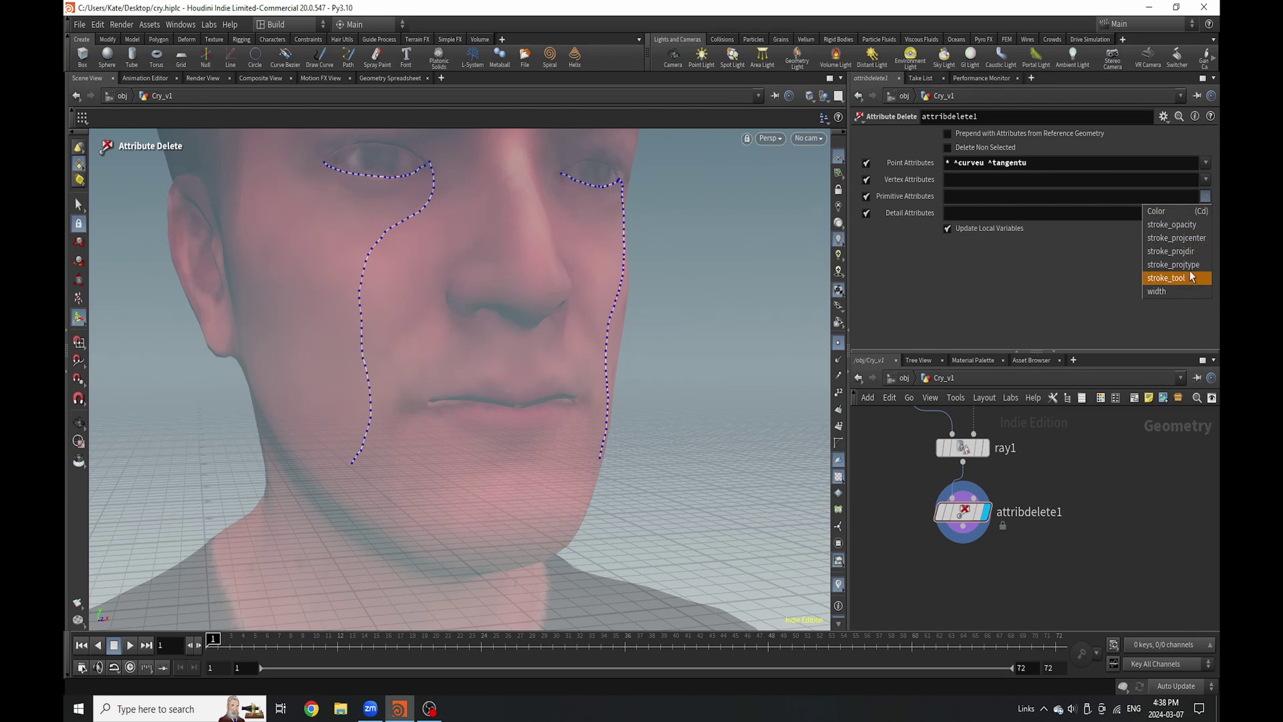
pyautogui.click(986, 196)
pyautogui.click(986, 196)
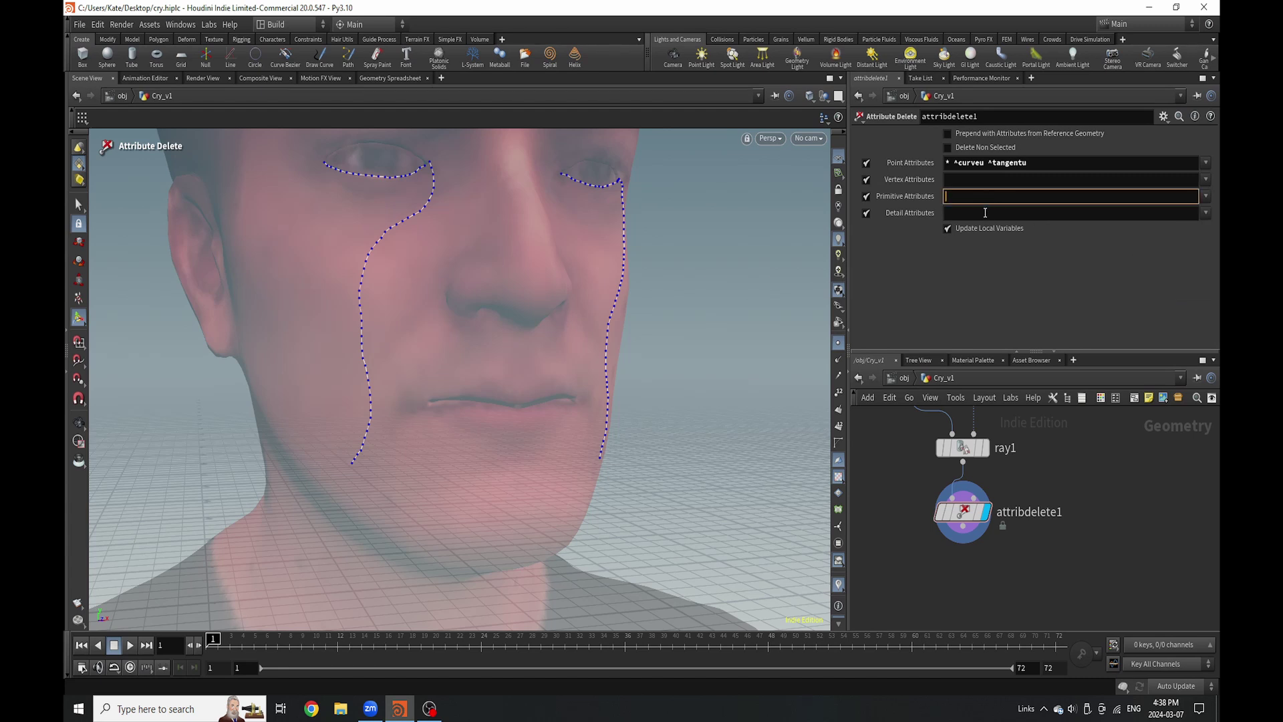
pyautogui.write('* ^width')
pyautogui.press('Return')
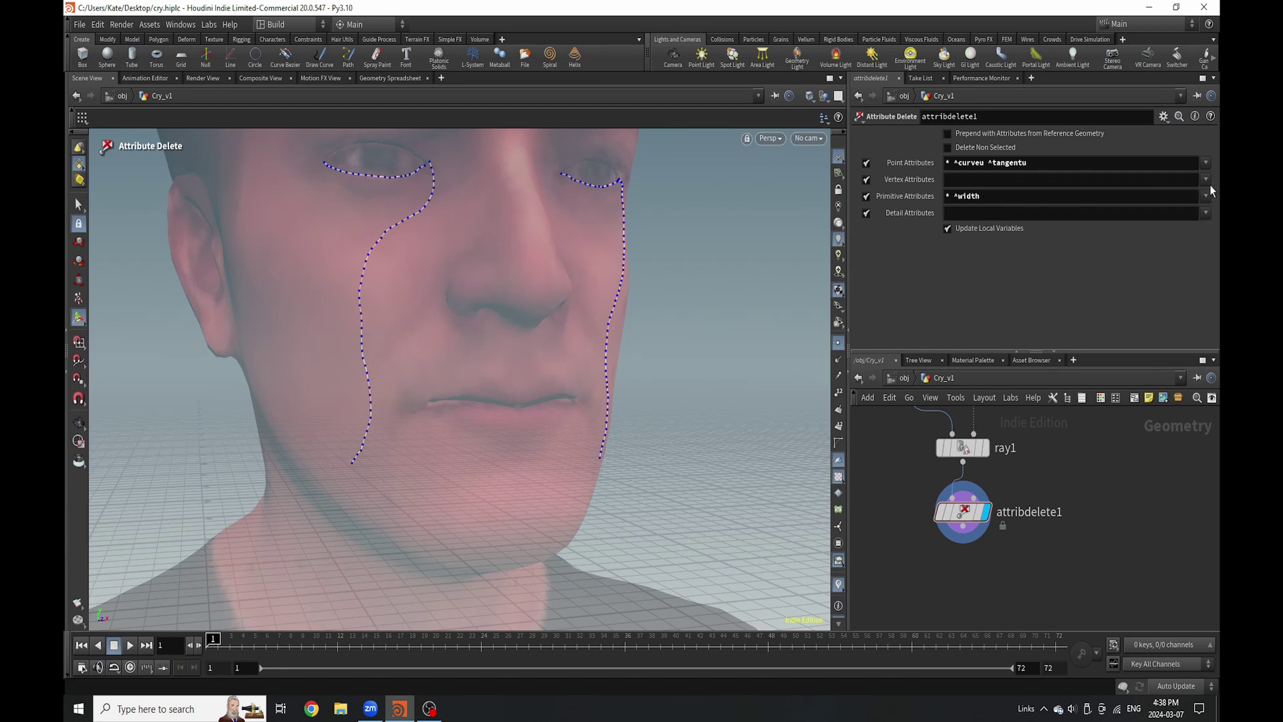
# Add four Blast nodes side by side below attribdelete1 and connect each one to its output.
pyautogui.scroll(-3, 1044, 493)
pyautogui.scroll(3, 1043, 496)
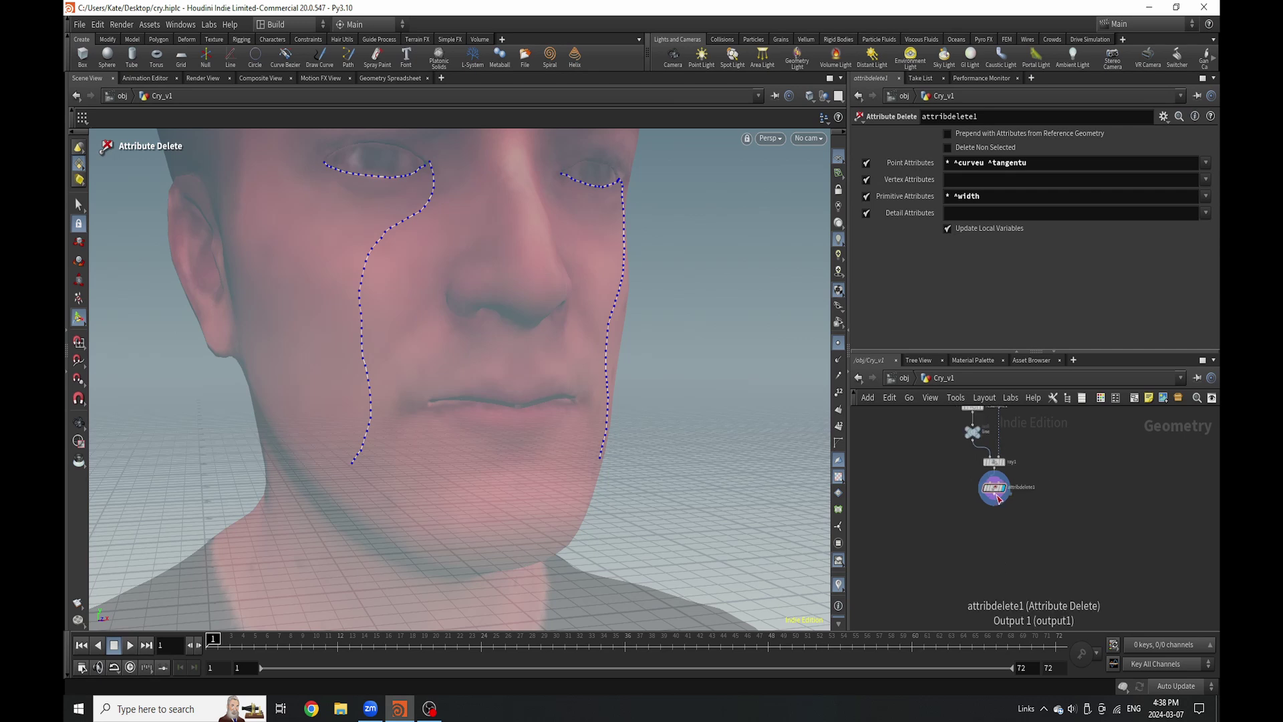
pyautogui.press('Tab')
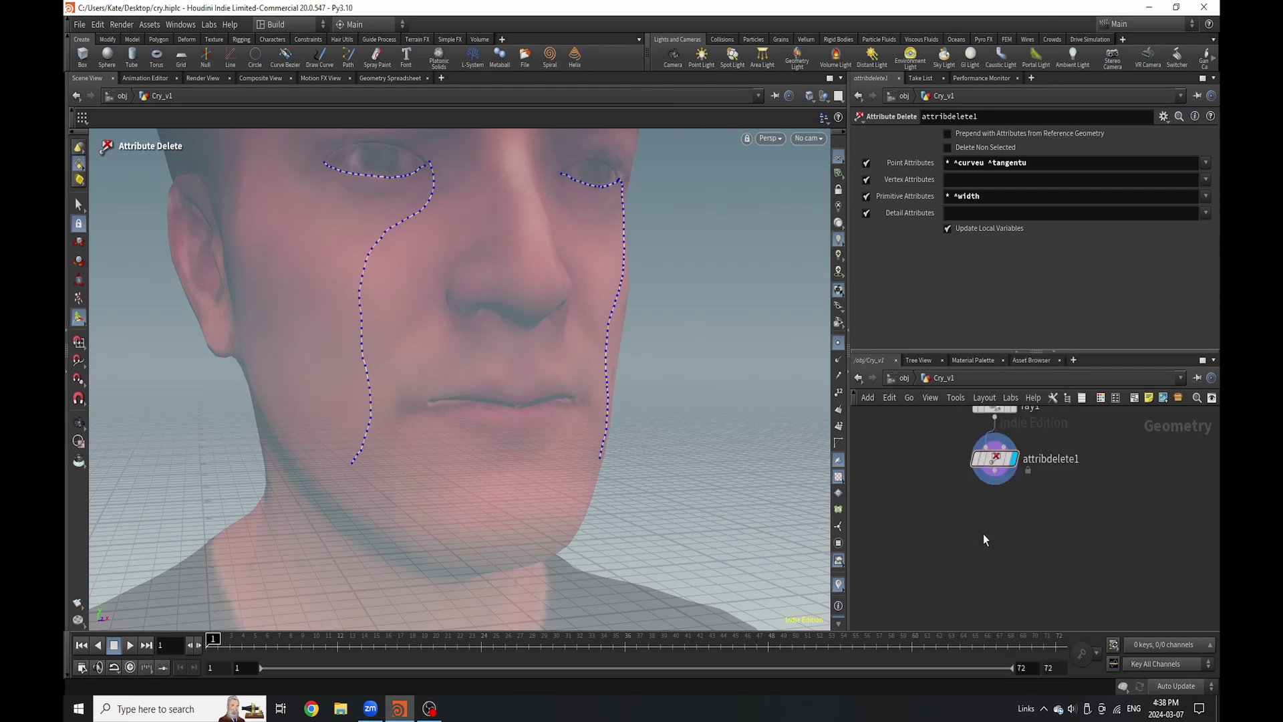
pyautogui.press('Tab')
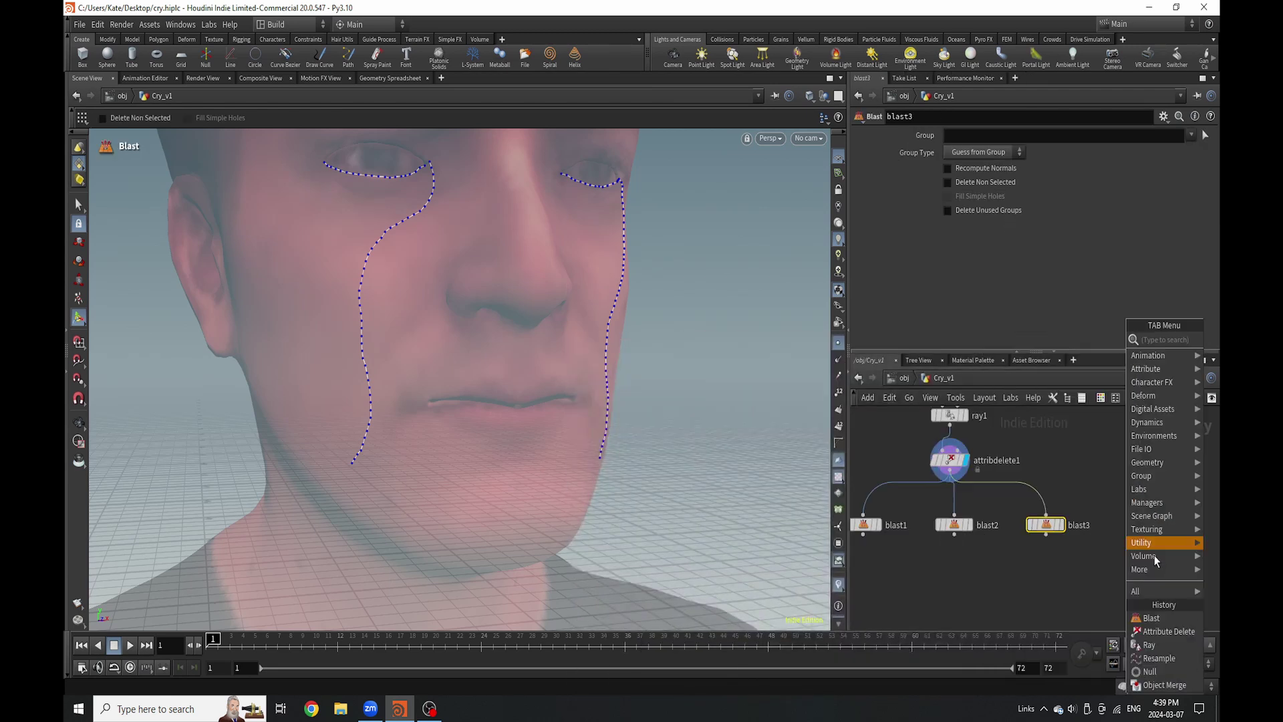
pyautogui.click(1151, 617)
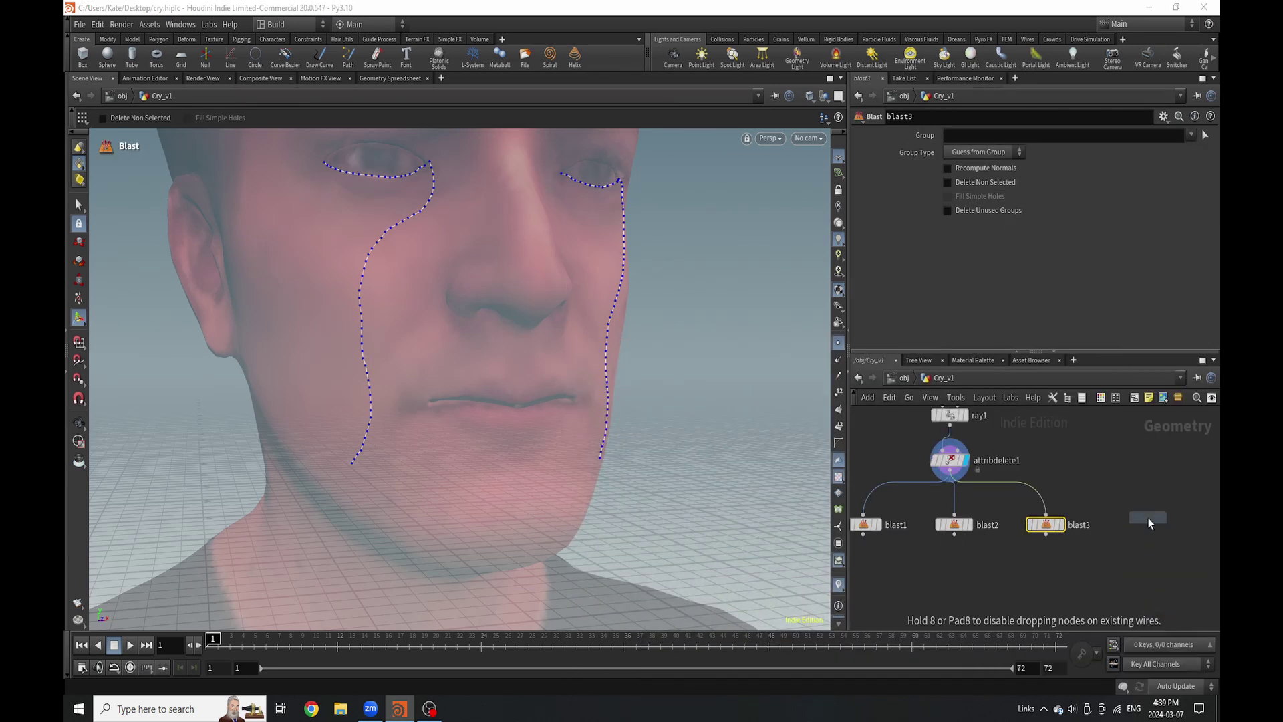
pyautogui.click(1144, 524)
pyautogui.moveTo(951, 479); pyautogui.dragTo(1144, 516)
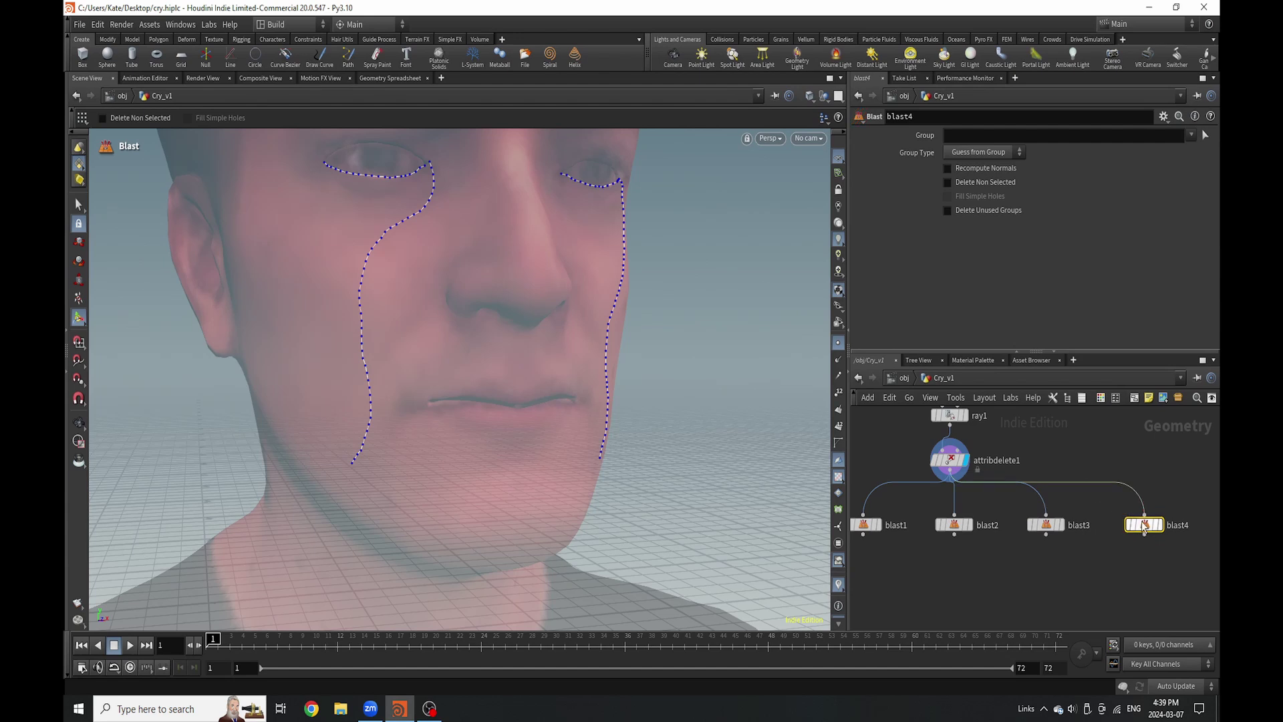
# Display blast1, set its group to 1 and enable Delete Non Selected to isolate that curve.
pyautogui.press('h')
pyautogui.scroll(5, 981, 520)
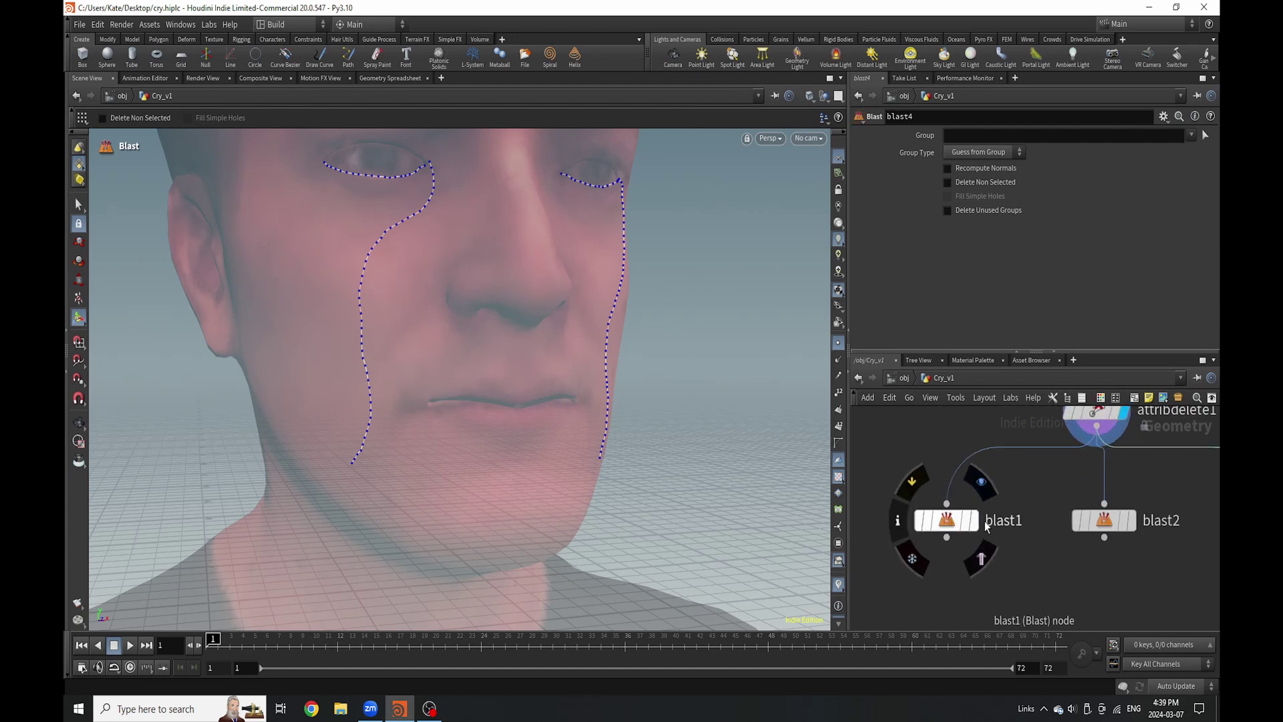
pyautogui.click(980, 483)
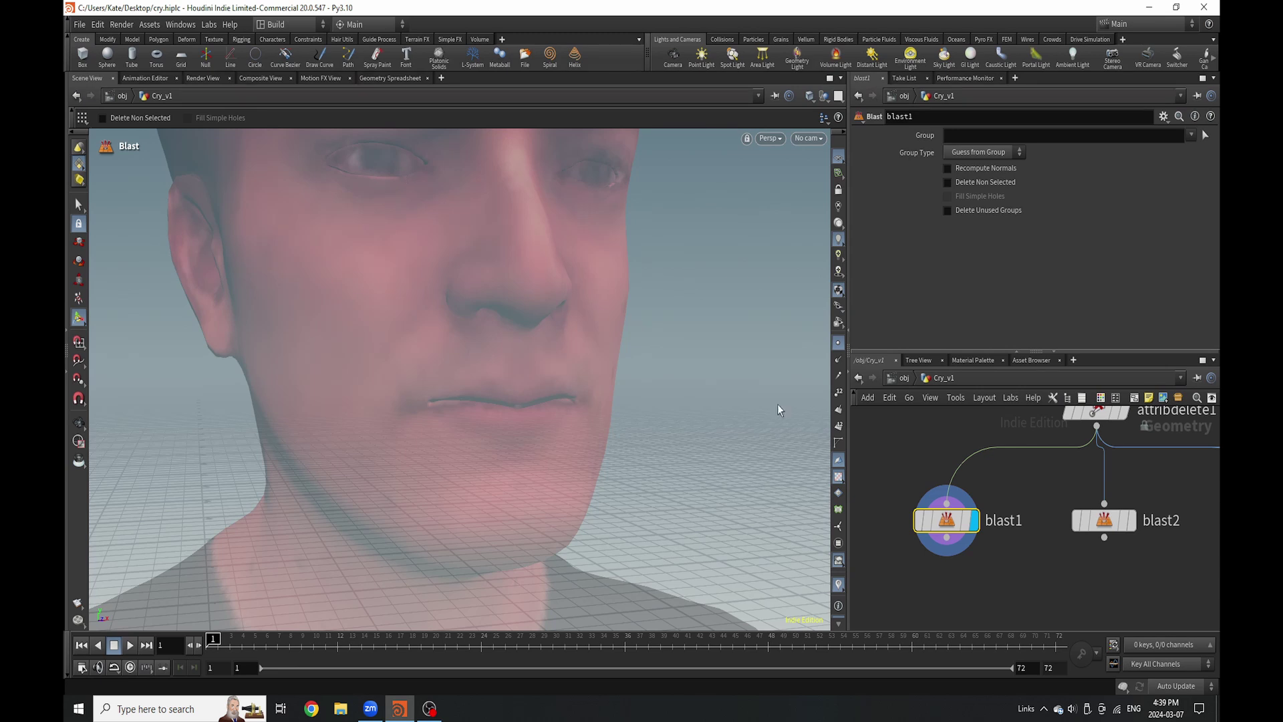
pyautogui.write('1')
pyautogui.press('Return')
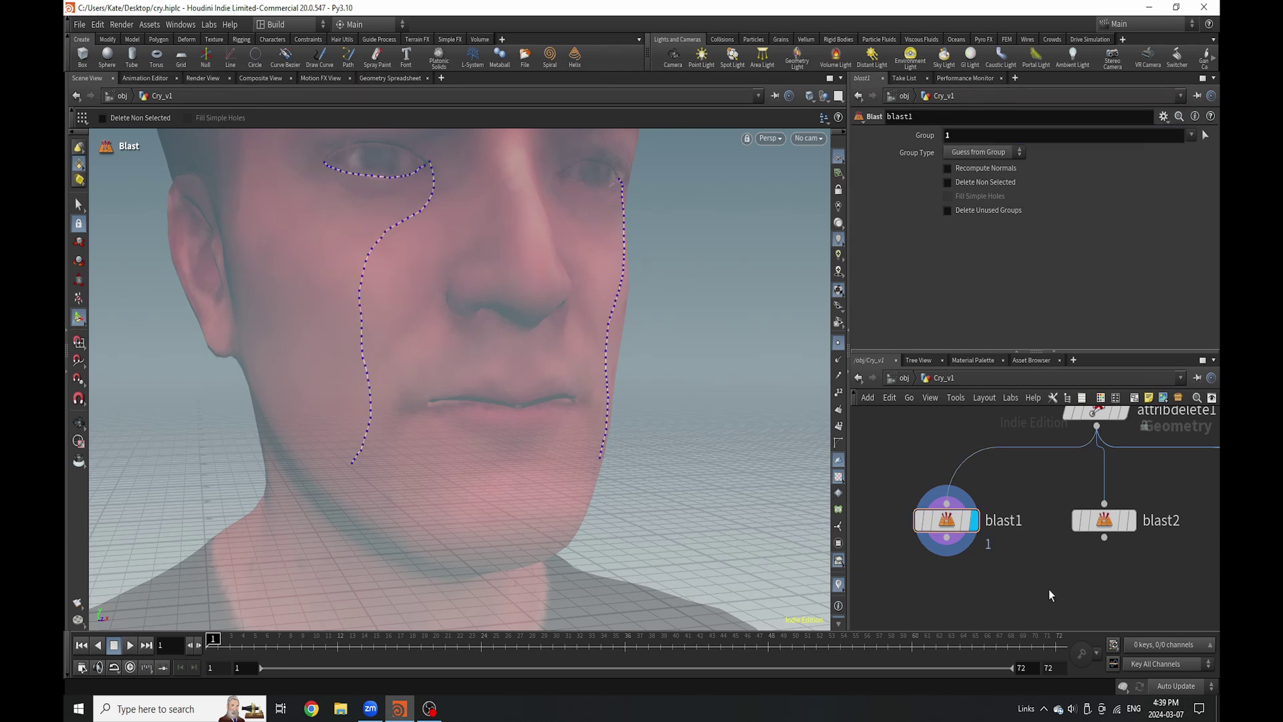
pyautogui.click(961, 183)
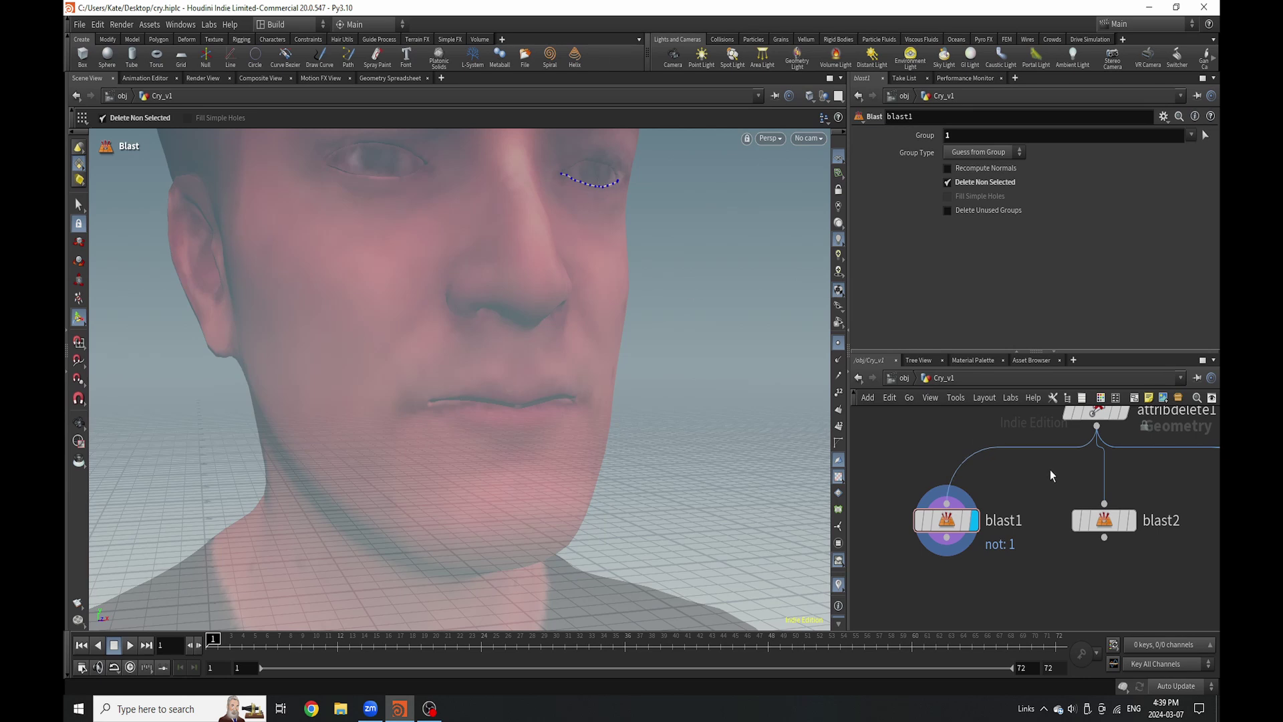
# Rename the blast1 node to right_tear_duct.
pyautogui.scroll(-4, 1036, 476)
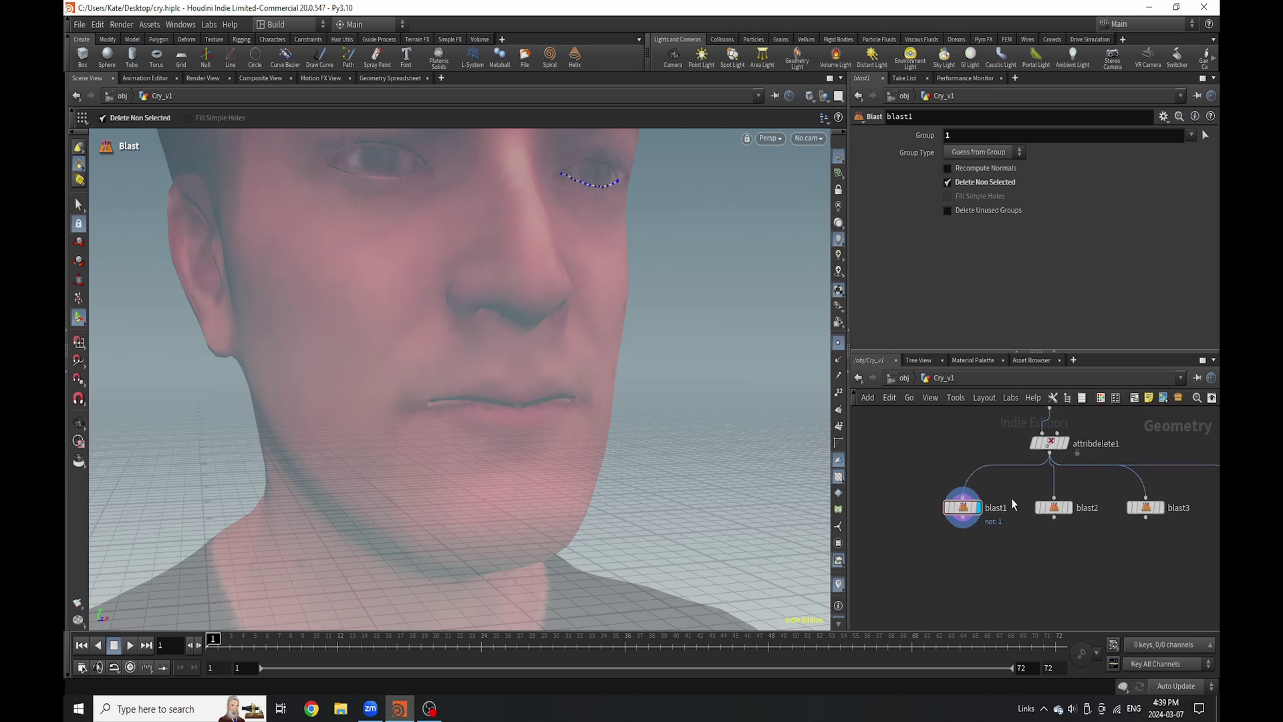
pyautogui.scroll(3, 1011, 499)
pyautogui.doubleClick(999, 509)
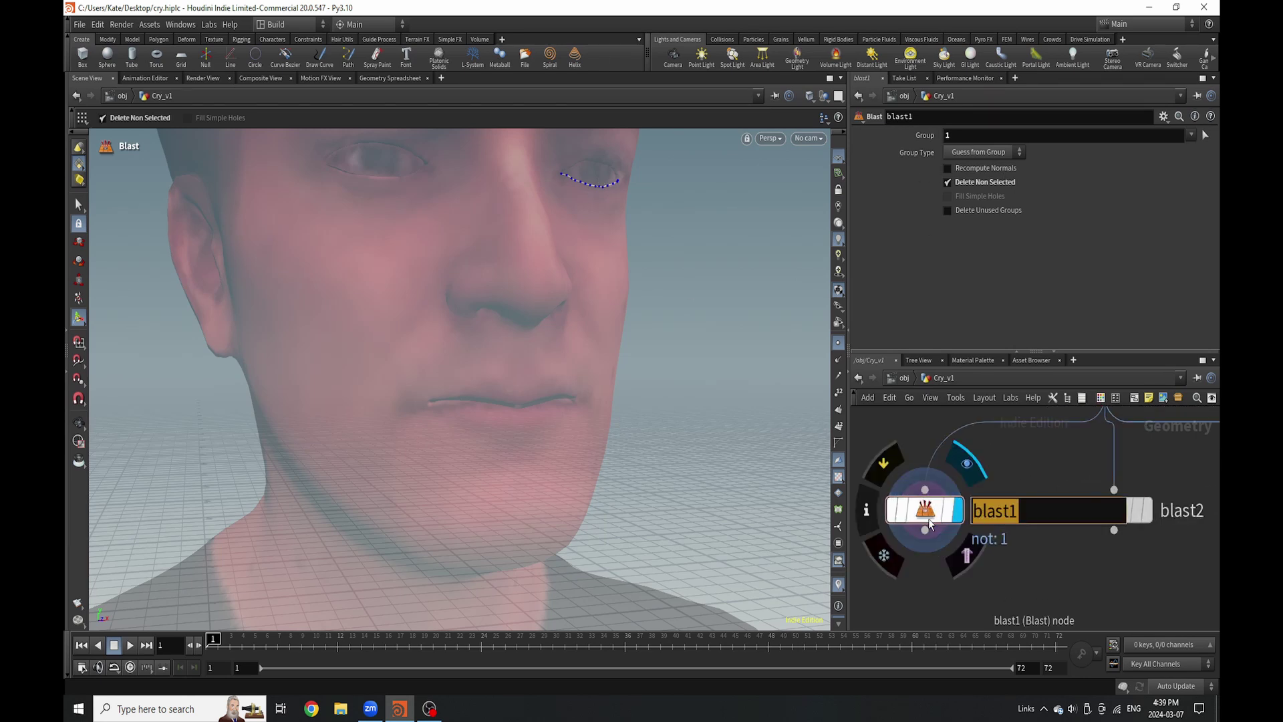
pyautogui.write('right_te')
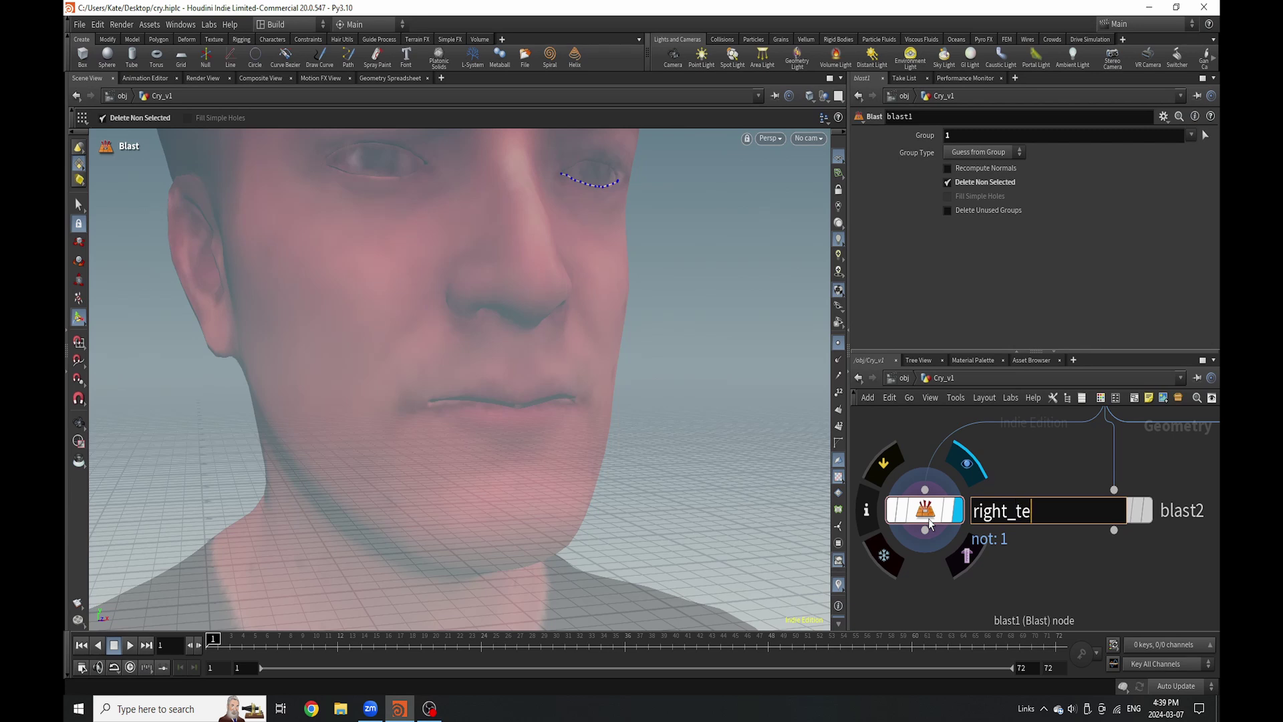
pyautogui.write('ar_duct')
pyautogui.press('Return')
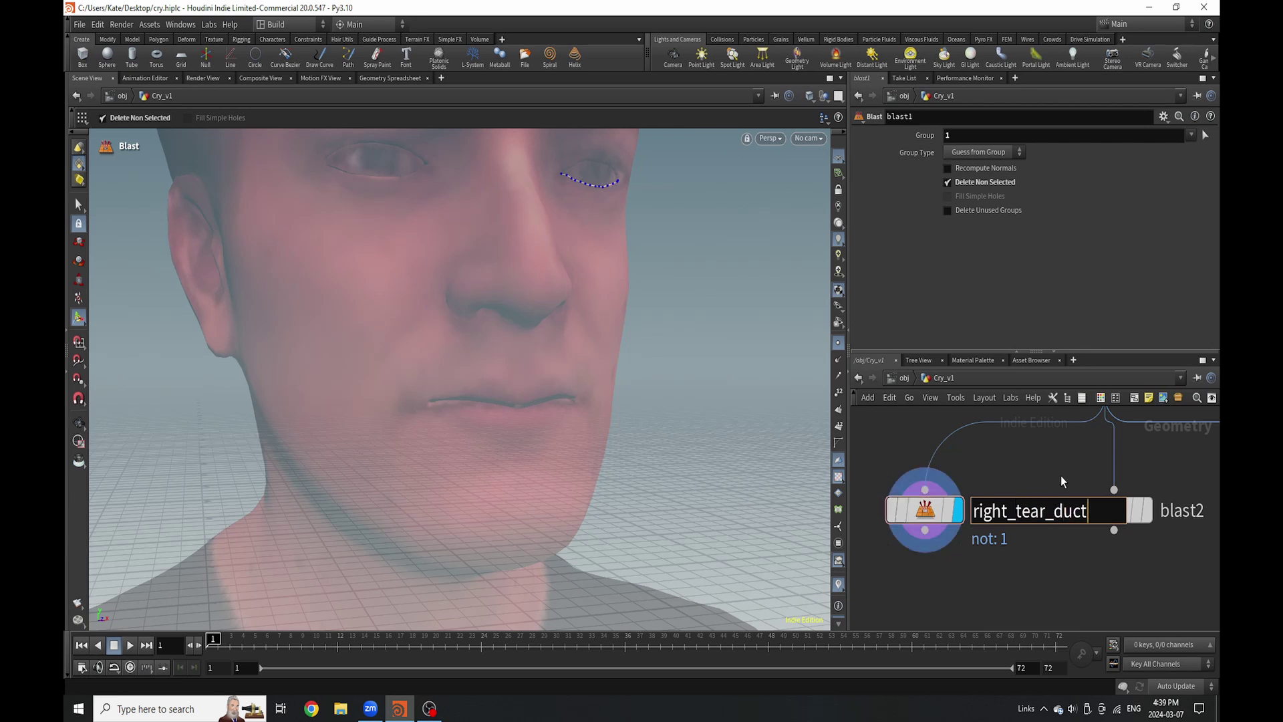
# Shorten the right_tear_duct node's name to R_duct.
pyautogui.doubleClick(1028, 514)
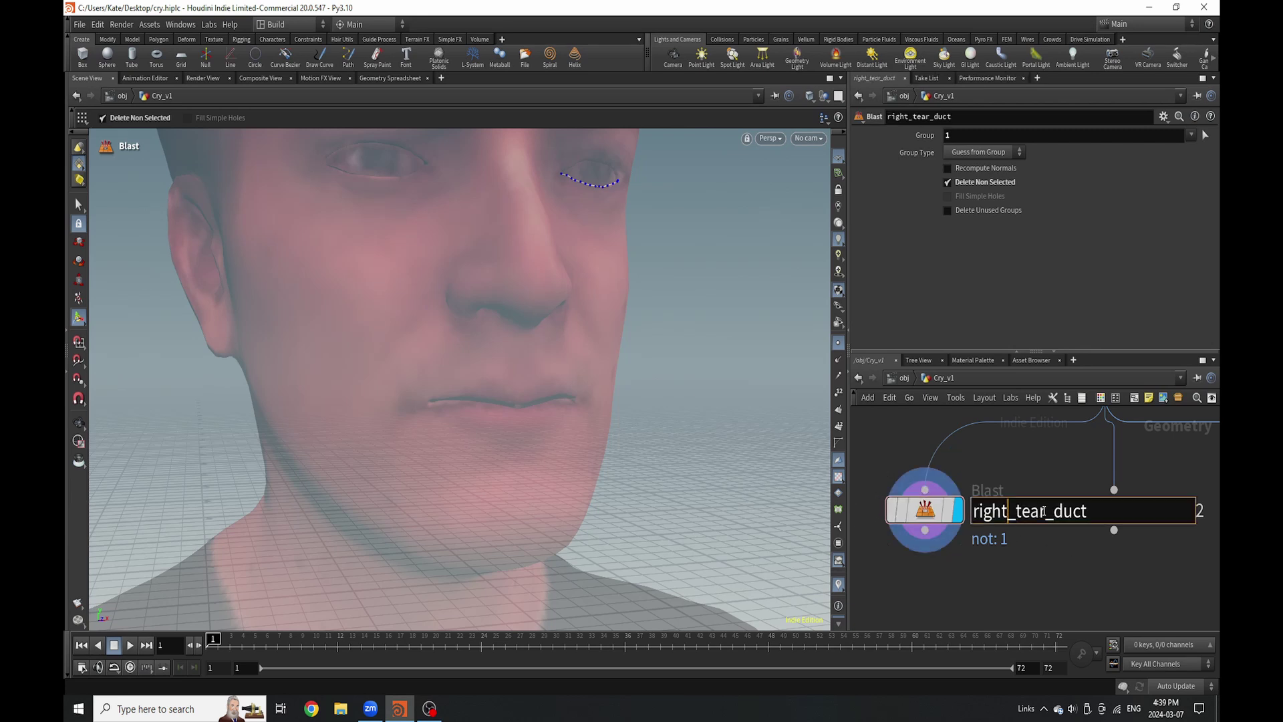
pyautogui.moveTo(1046, 513); pyautogui.dragTo(973, 513)
pyautogui.write('R')
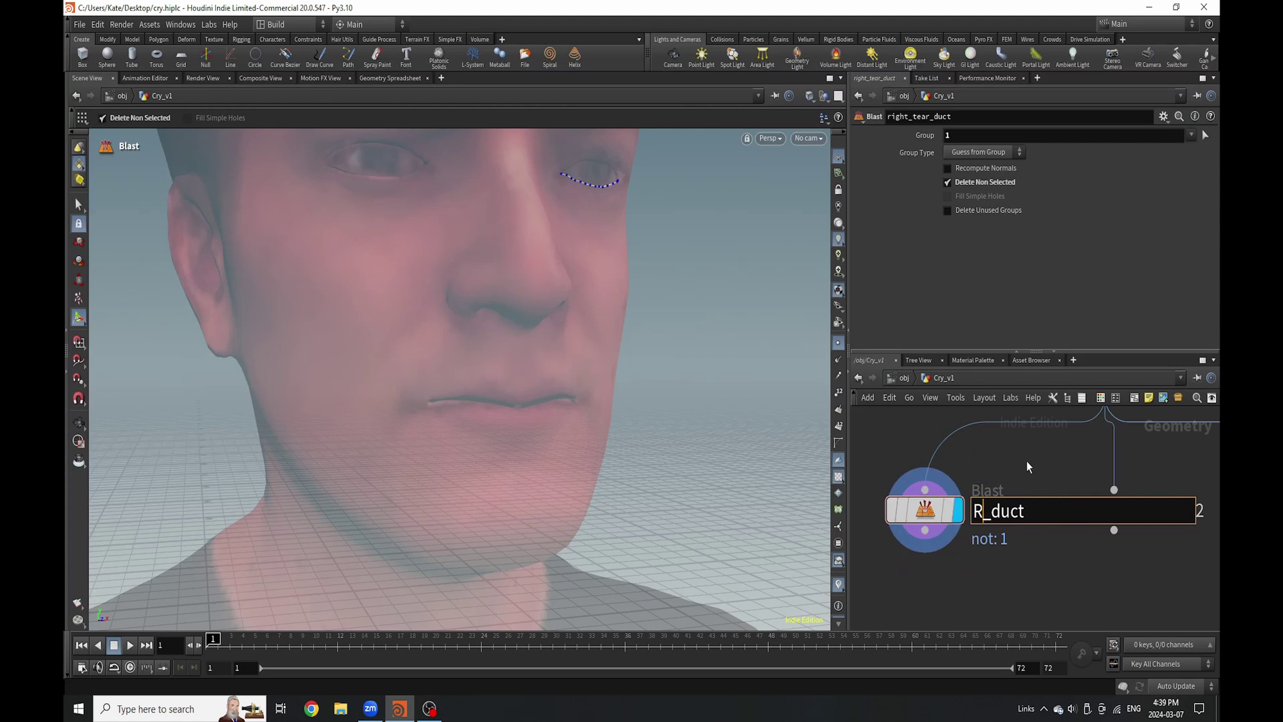
pyautogui.press('Return')
# Display blast2, set its group to 2 and enable Delete Non Selected to isolate that curve.
pyautogui.scroll(-5, 972, 533)
pyautogui.scroll(3, 1113, 520)
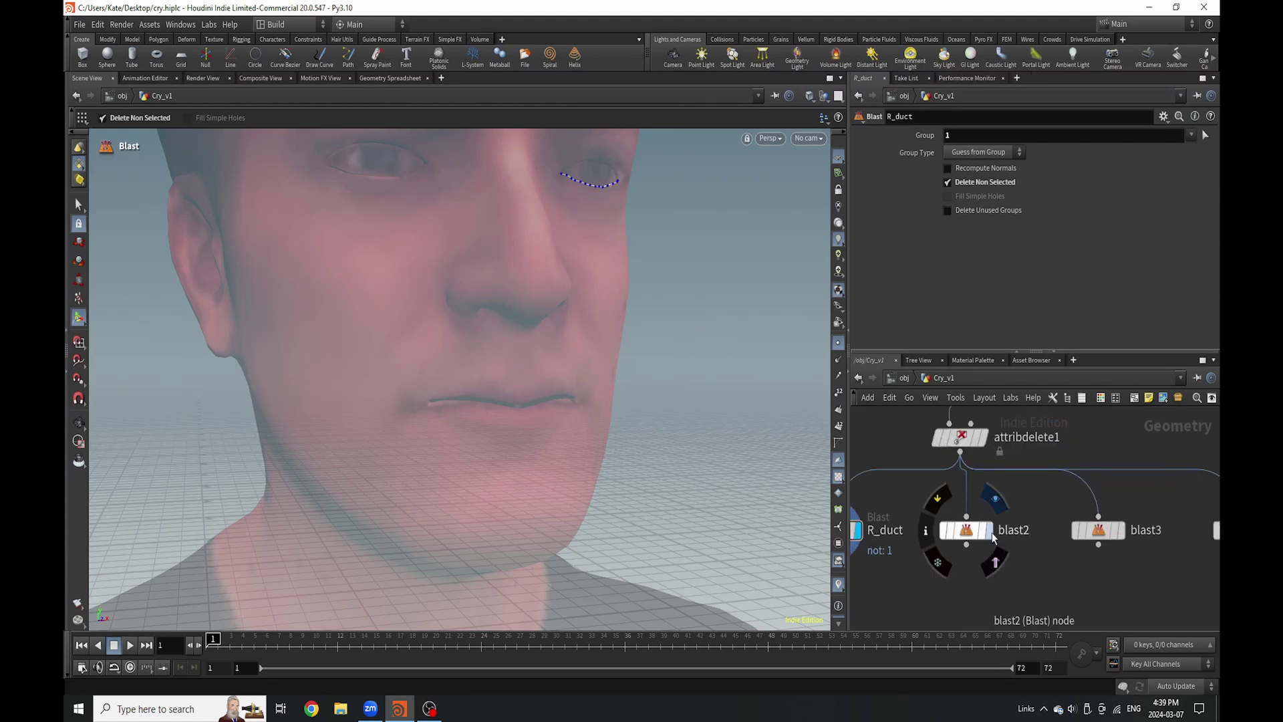
pyautogui.click(991, 531)
pyautogui.write('2')
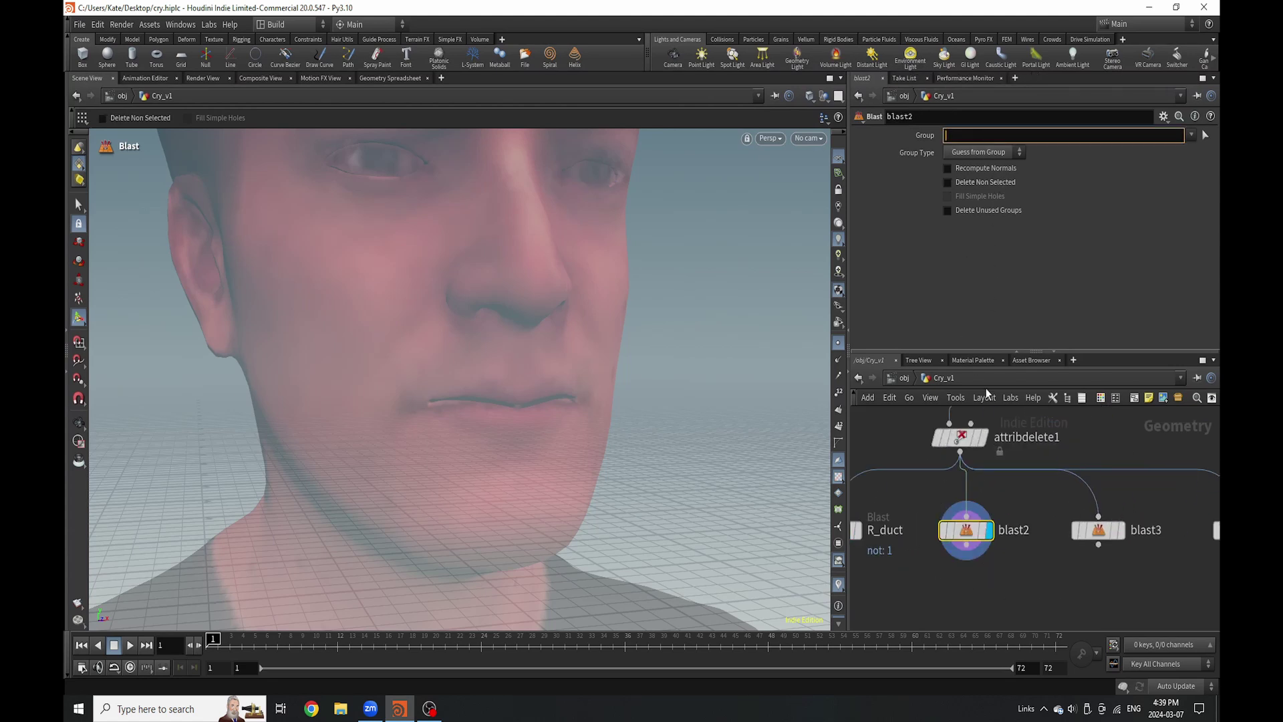
pyautogui.press('Return')
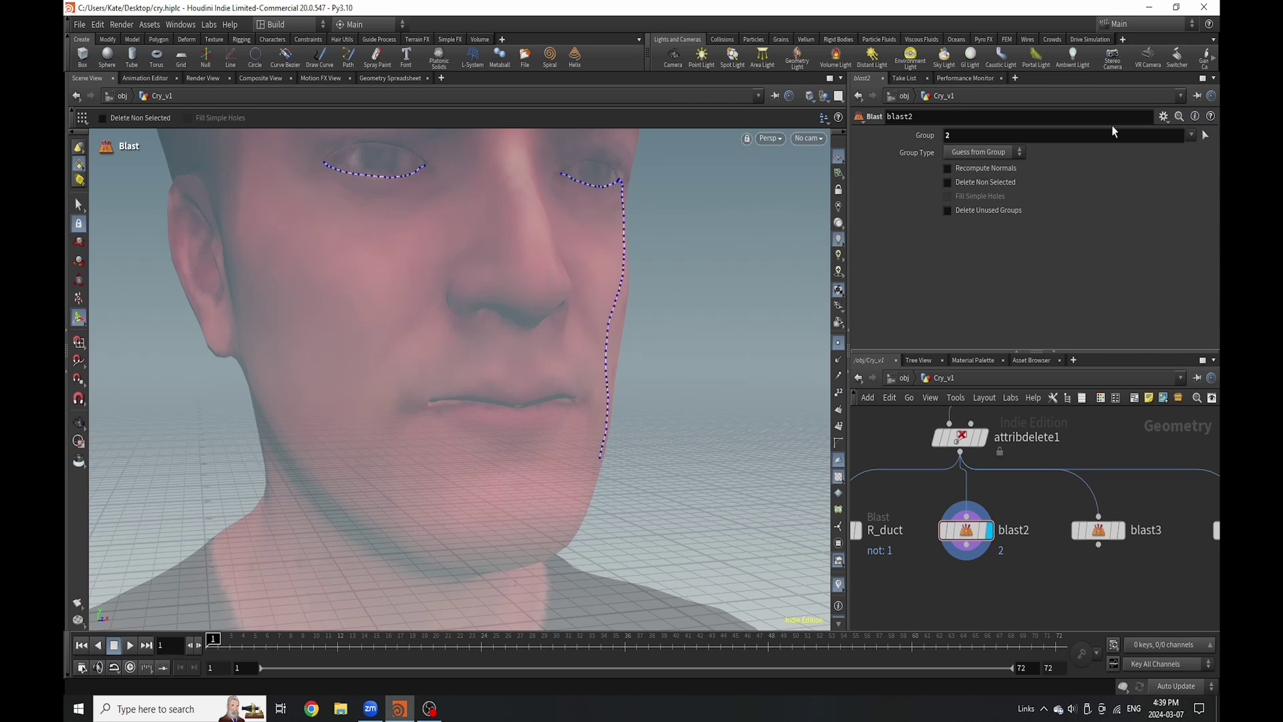
pyautogui.click(970, 183)
# Rename the blast2 node to L_Tear.
pyautogui.doubleClick(1013, 529)
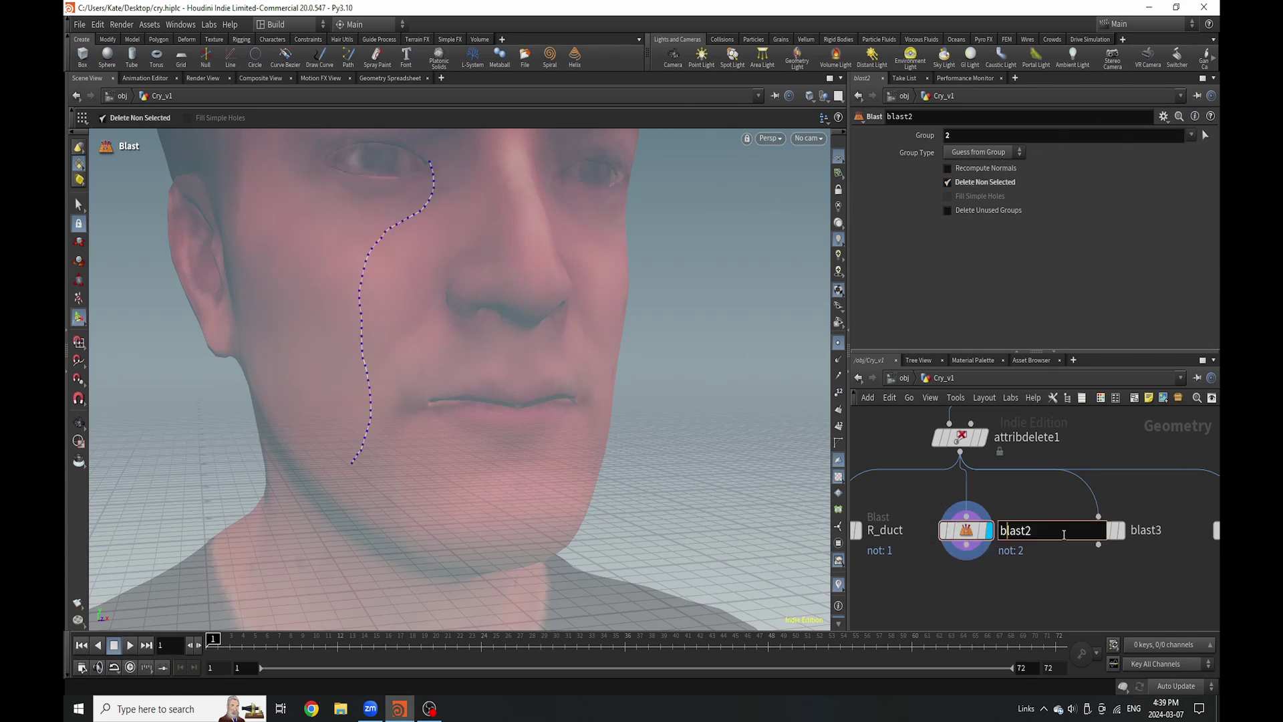
pyautogui.write('L_')
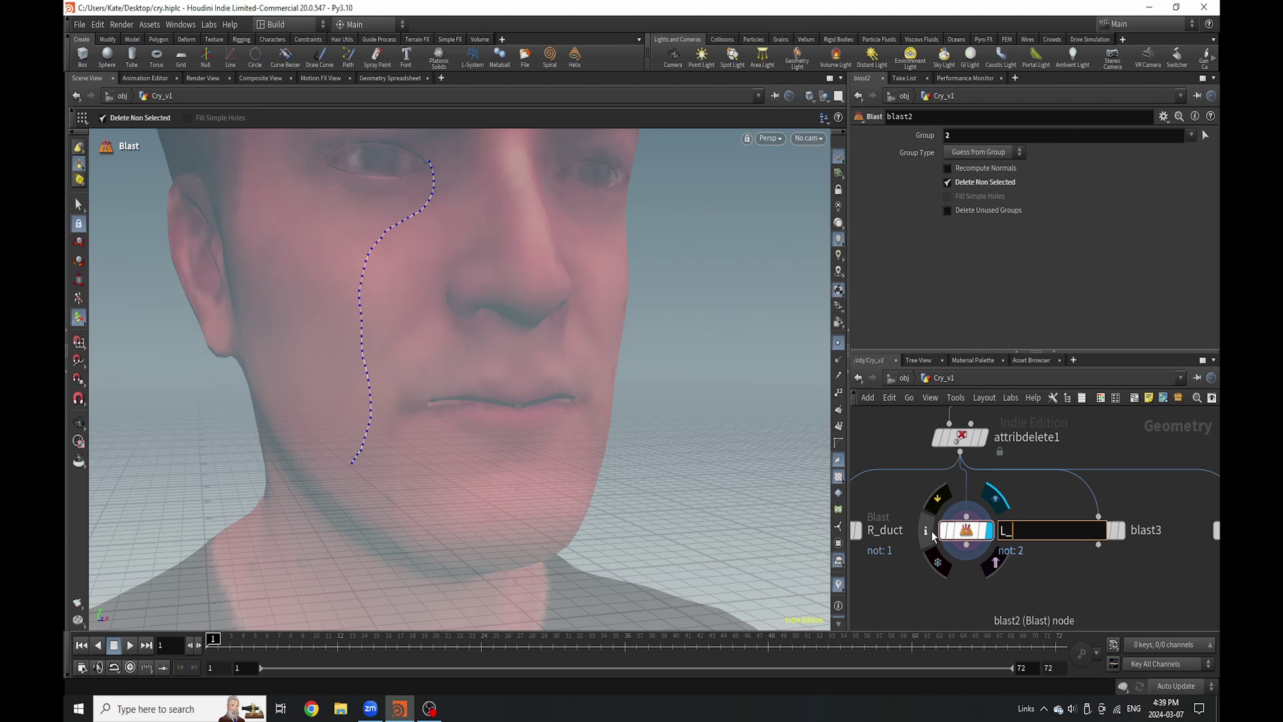
pyautogui.write('T')
pyautogui.write('ear')
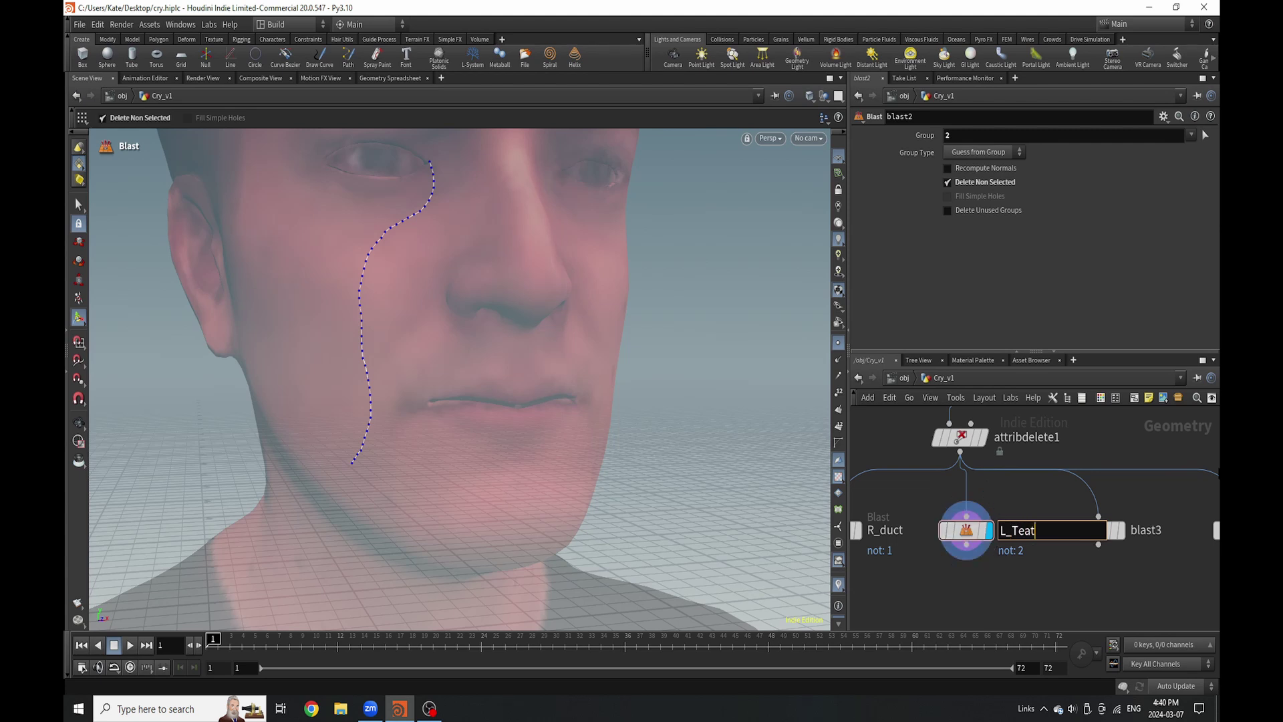
pyautogui.press('Return')
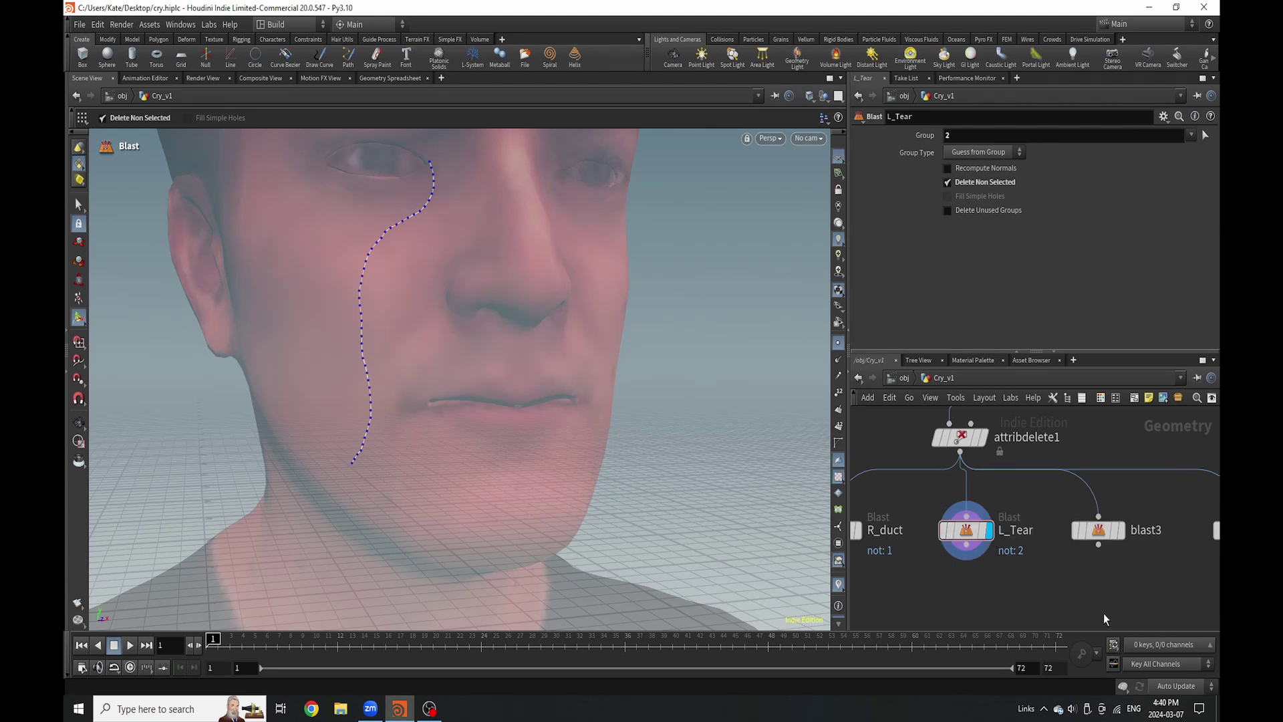
# Display blast3, isolate group 3 with Delete Non Selected, and rename the node to R_Tear.
pyautogui.scroll(-4, 1032, 526)
pyautogui.scroll(4, 1094, 540)
pyautogui.click(1040, 514)
pyautogui.click(1019, 519)
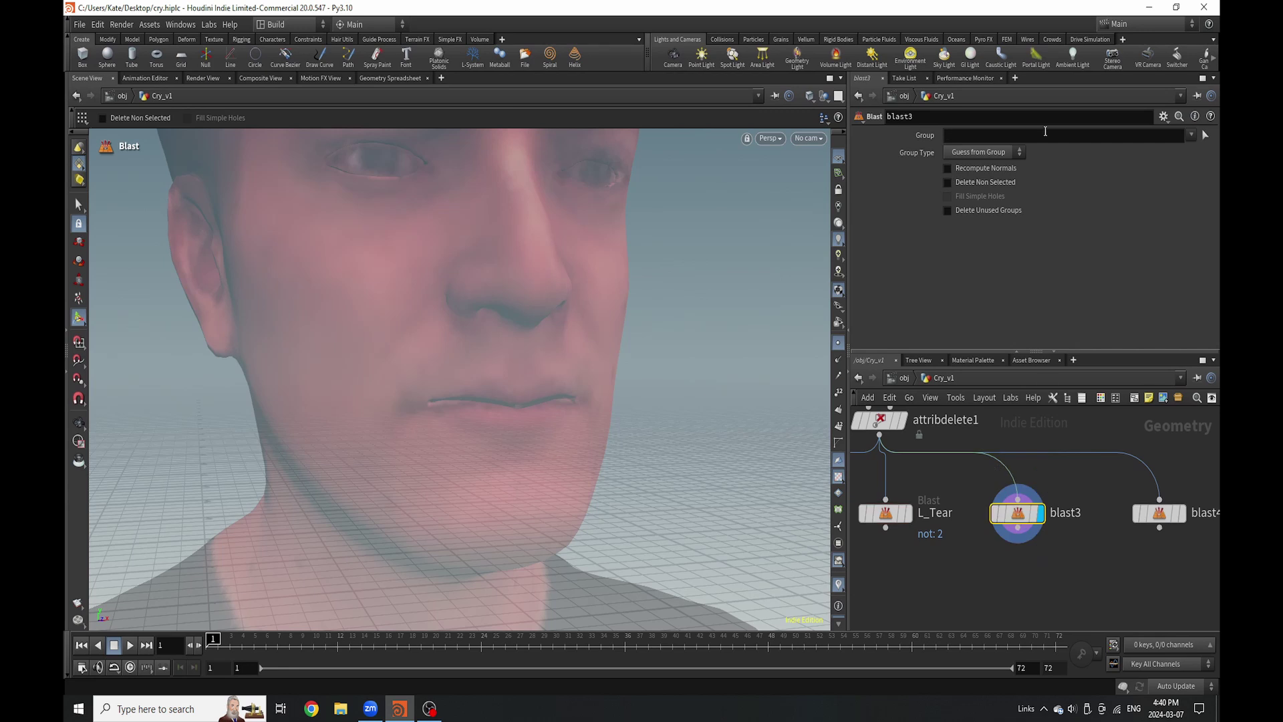
pyautogui.click(1005, 137)
pyautogui.write('3')
pyautogui.click(1058, 556)
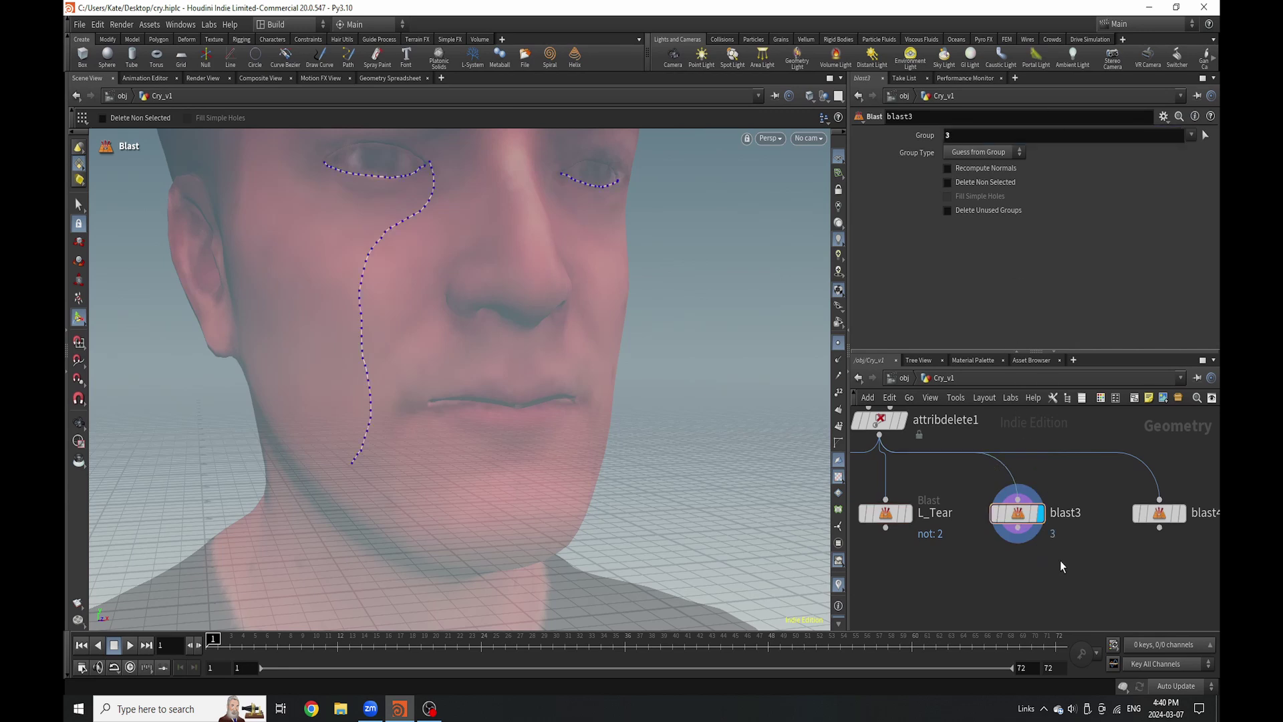
pyautogui.click(948, 183)
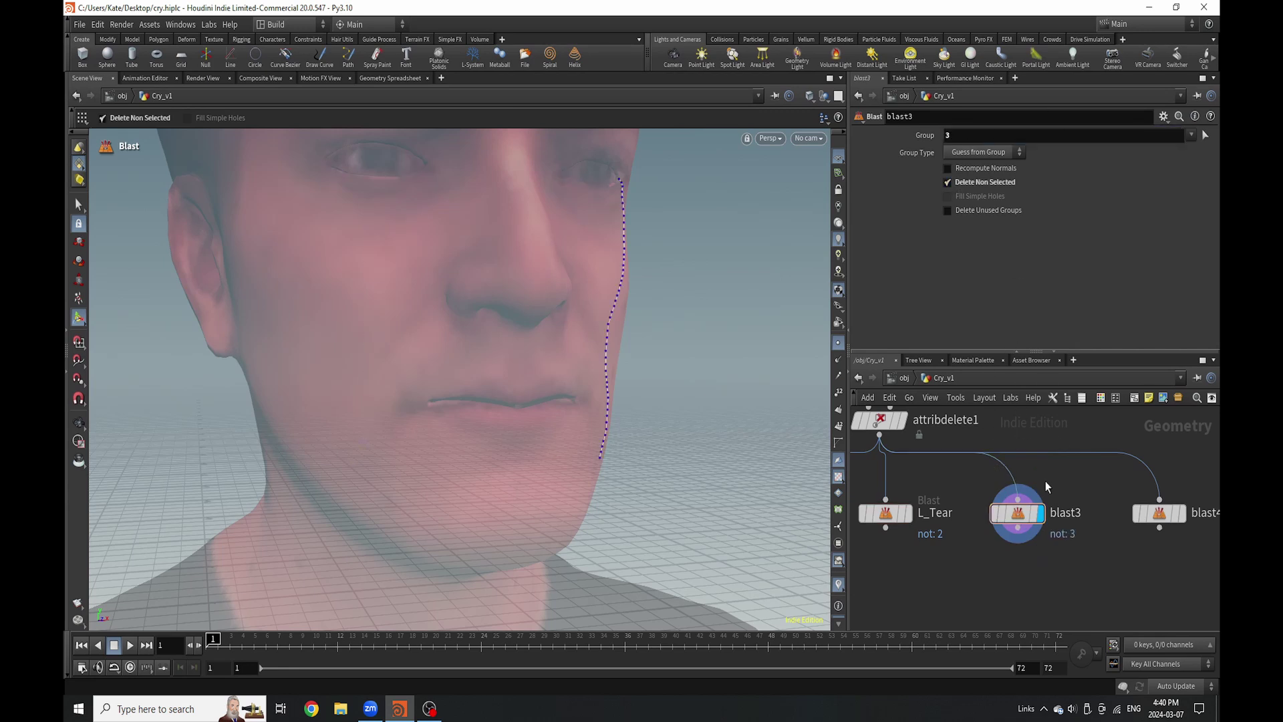
pyautogui.doubleClick(1065, 512)
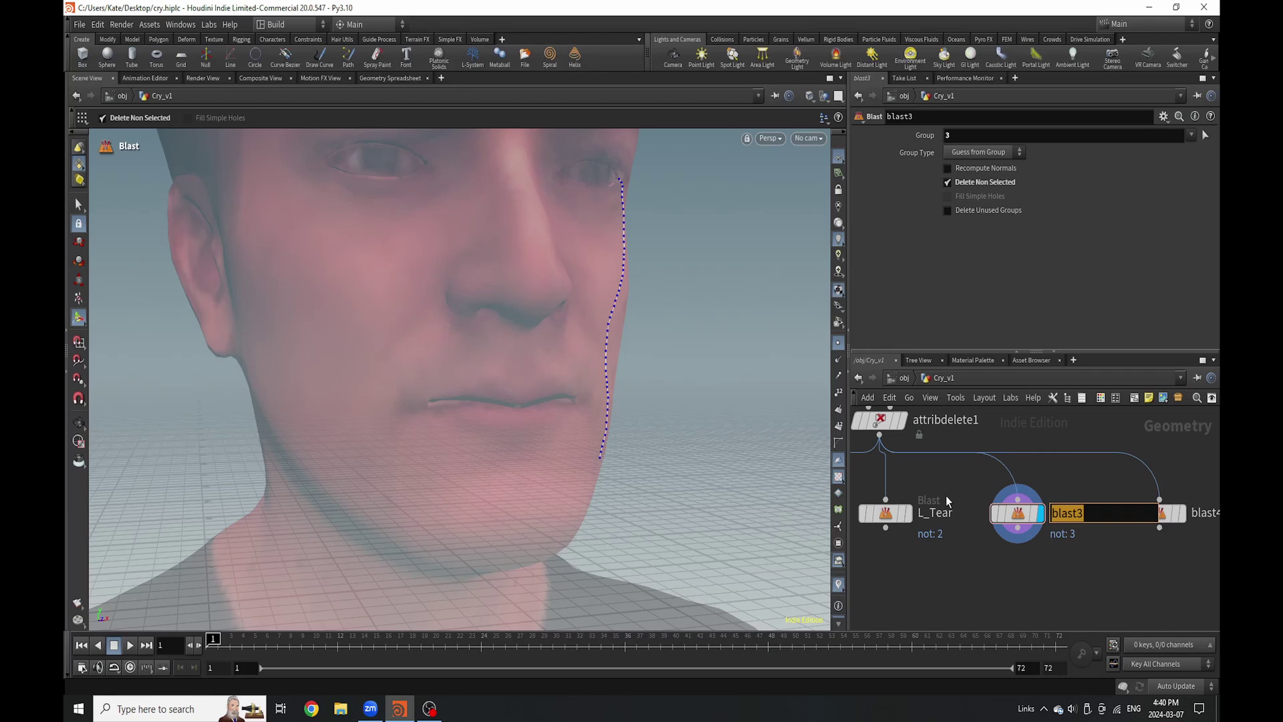
pyautogui.write('R_Tear')
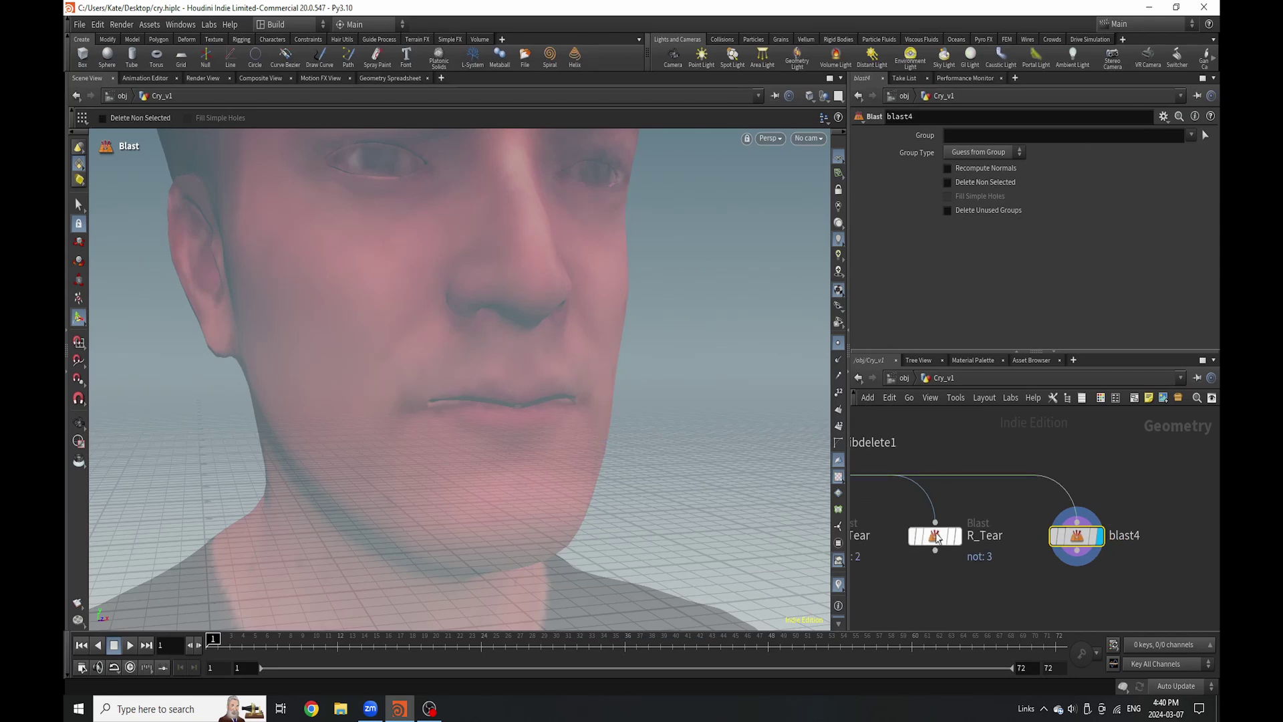
# Set the group of the R_Tear Blast node back to 3.
pyautogui.click(1025, 136)
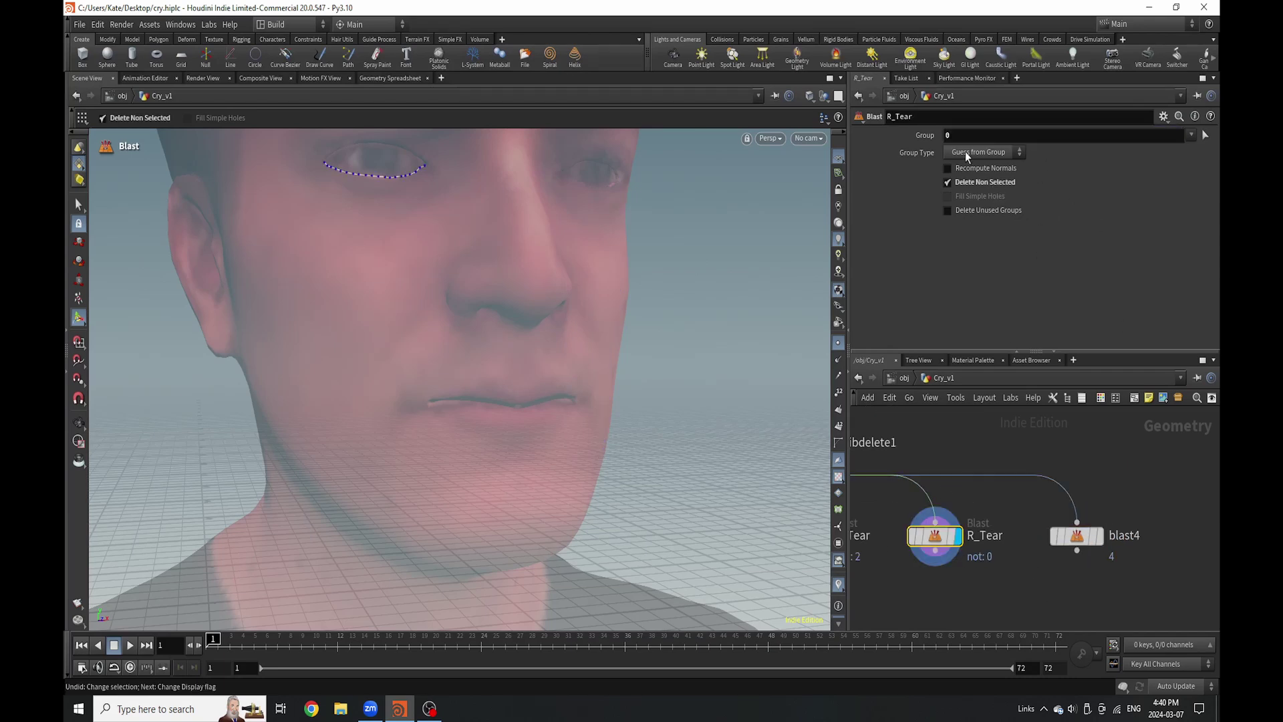
pyautogui.doubleClick(947, 137)
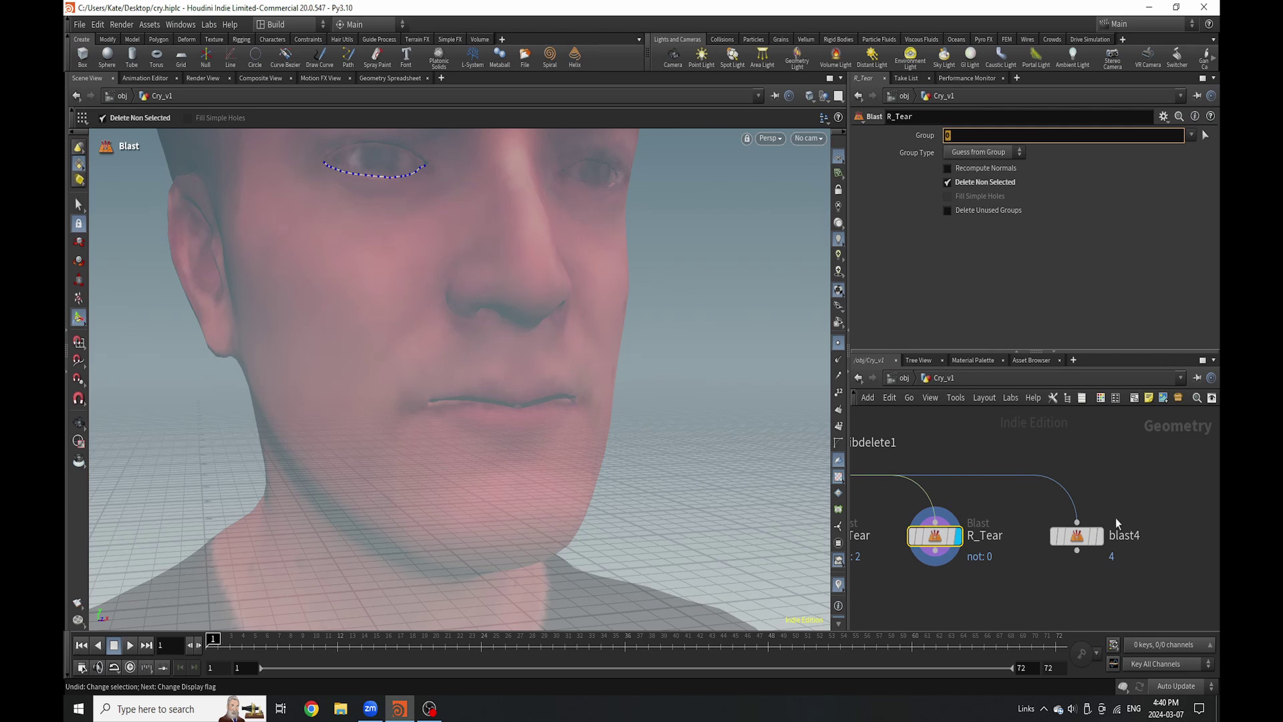
pyautogui.write('3')
pyautogui.press('Return')
# Display blast4, set its group to 0 and enable Delete Non Selected to isolate that curve.
pyautogui.click(1100, 535)
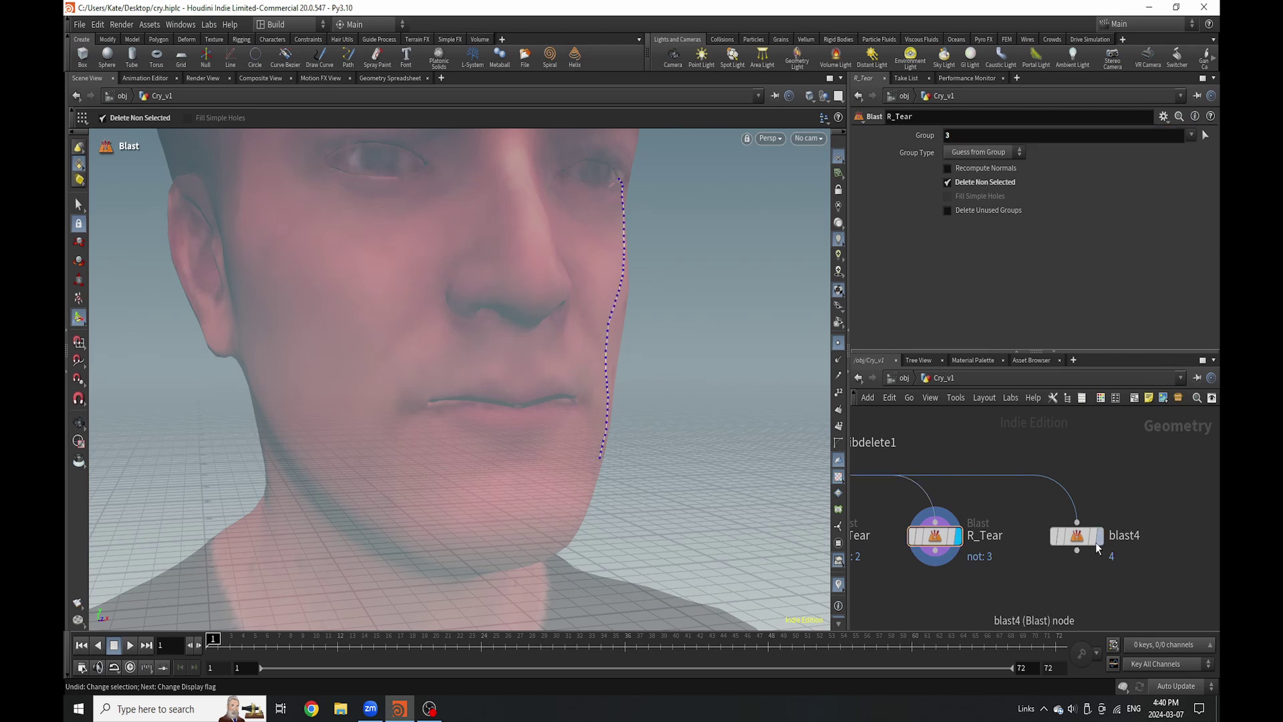
pyautogui.click(1076, 535)
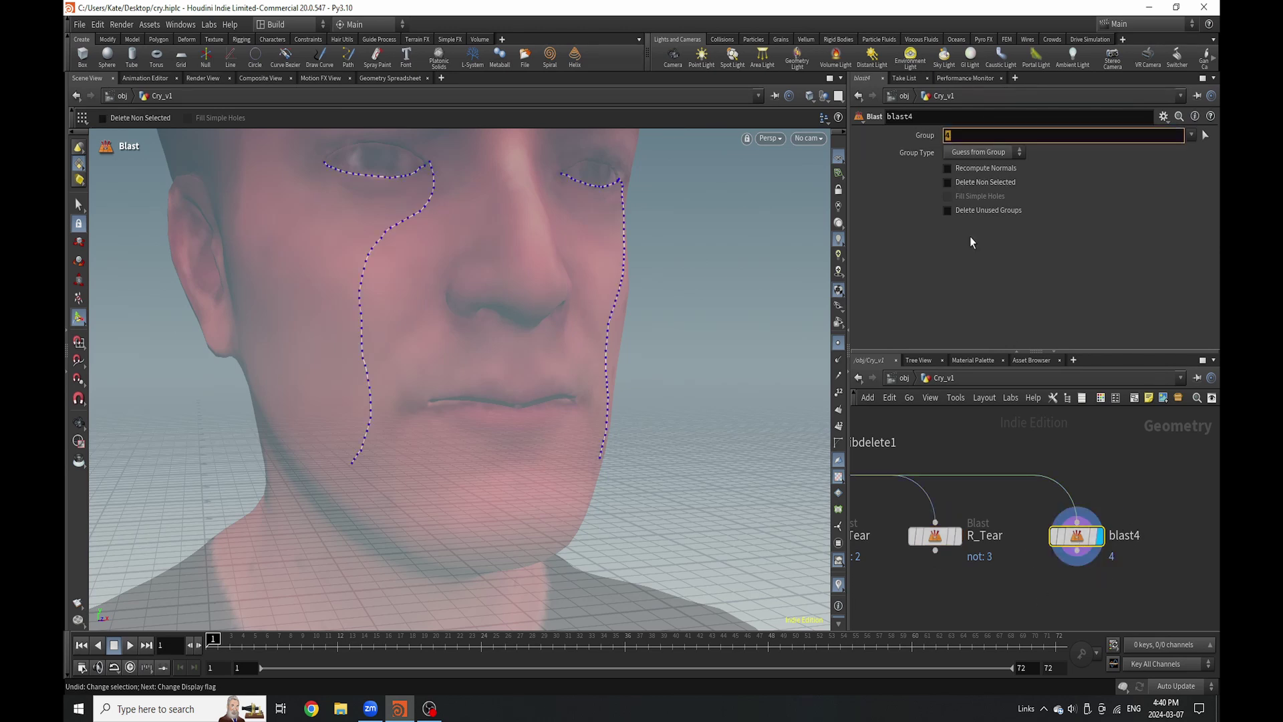
pyautogui.write('0')
pyautogui.press('Return')
pyautogui.click(994, 182)
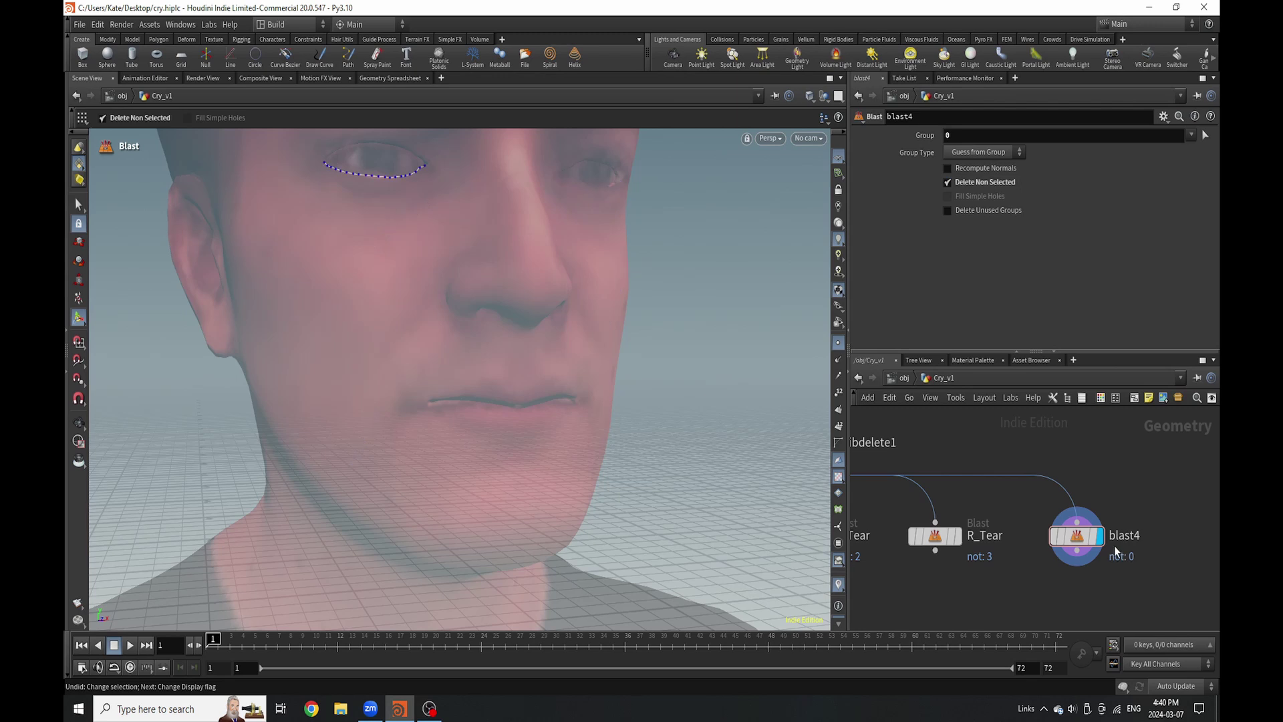
# Rename the blast4 node to L_Duct.
pyautogui.doubleClick(1124, 536)
pyautogui.write('L_Duct')
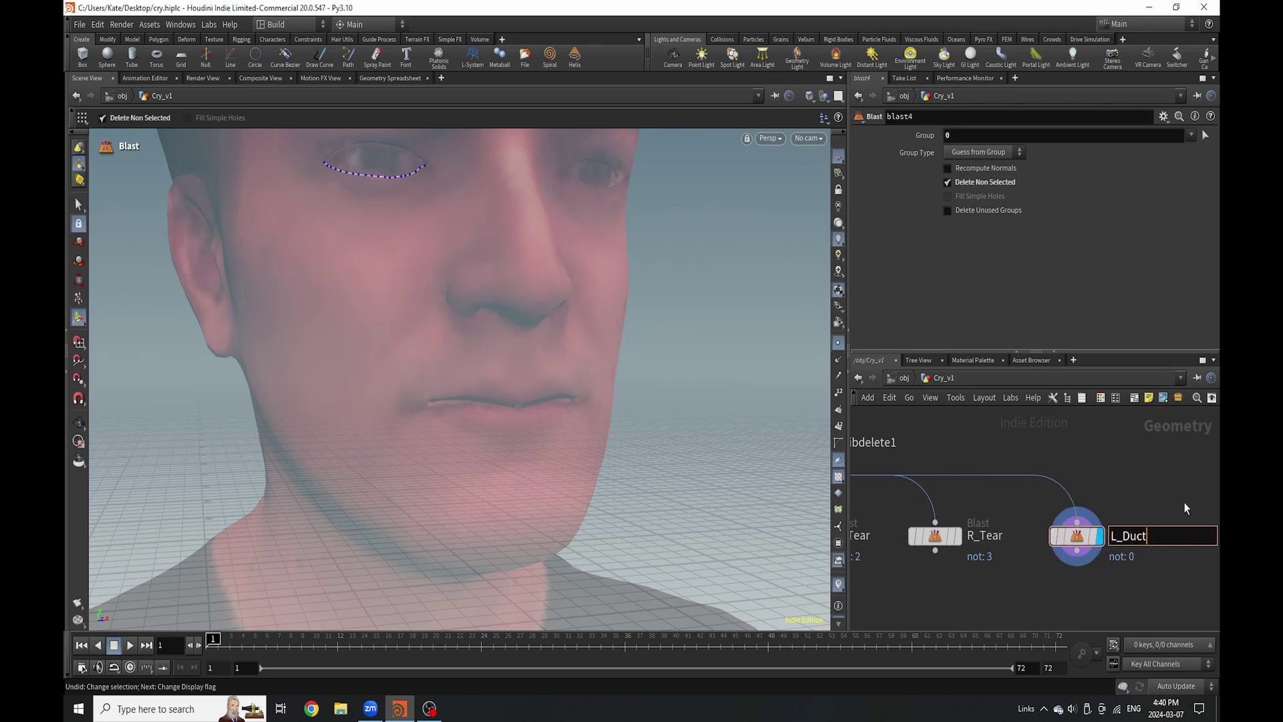
pyautogui.press('Return')
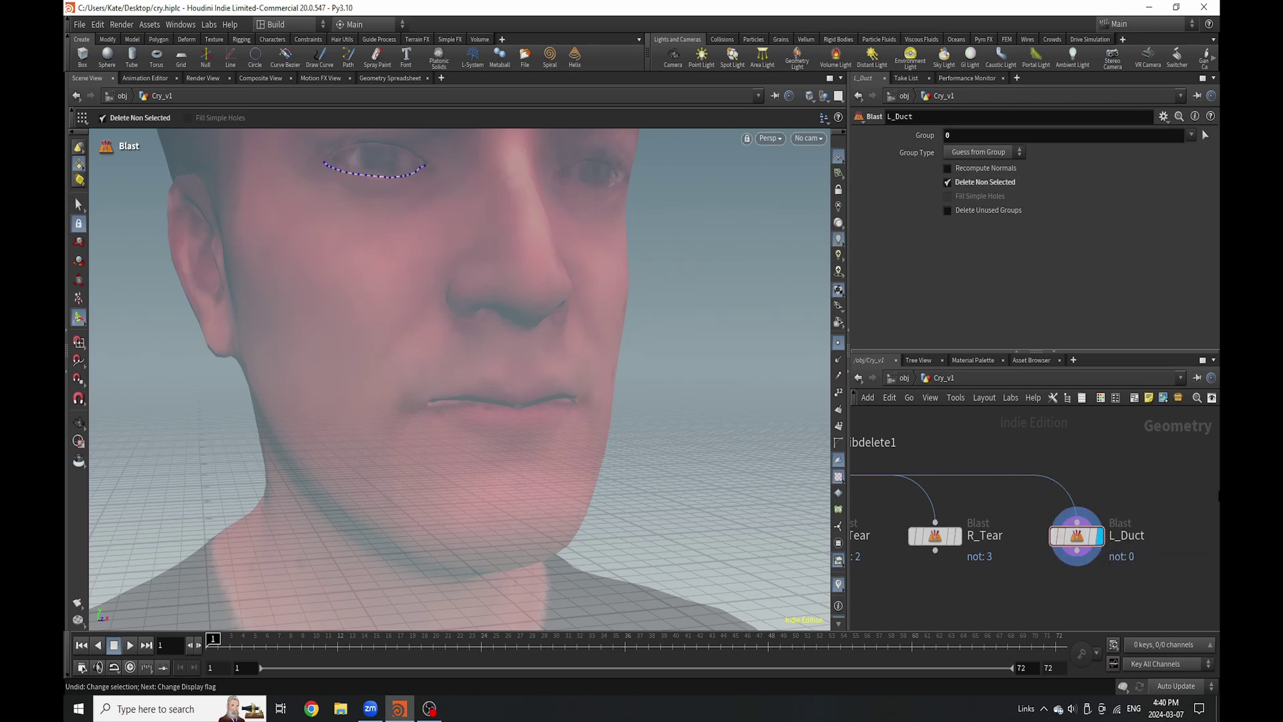
pyautogui.scroll(-4, 1029, 515)
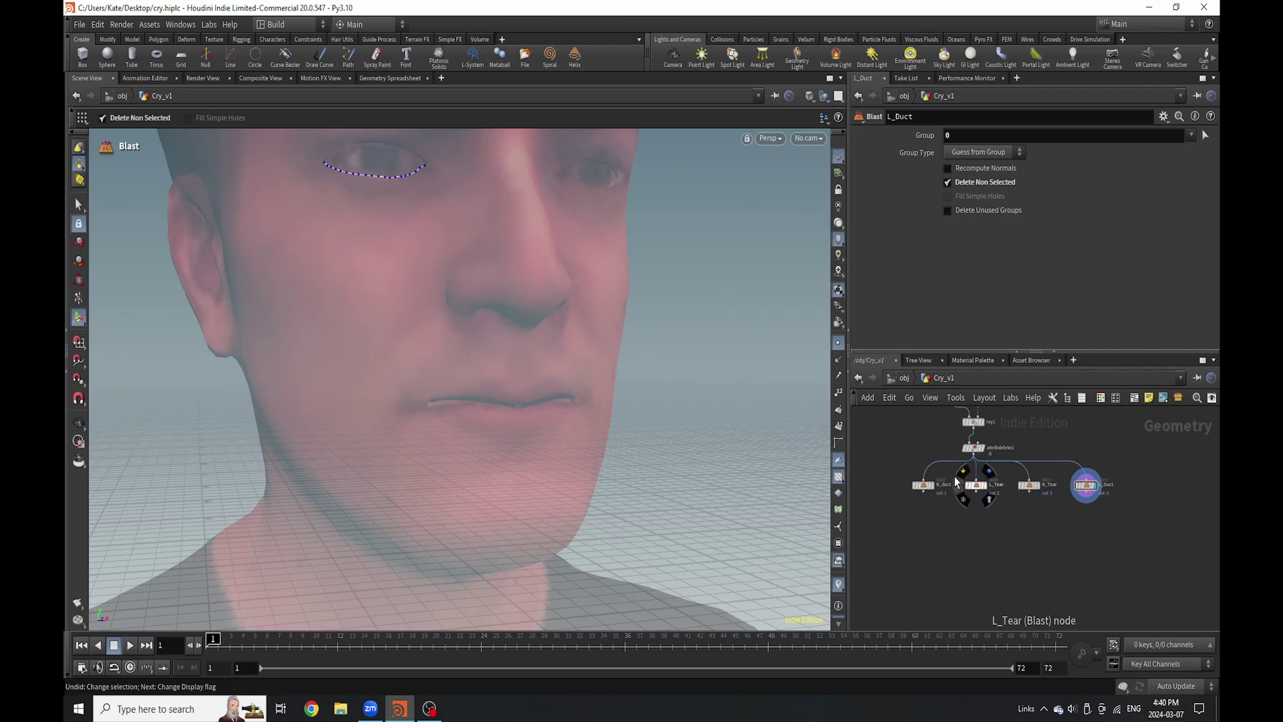
# Lay out the network nodes and color the four tear and duct Blast nodes light green.
pyautogui.press('l')
pyautogui.moveTo(896, 515); pyautogui.dragTo(1144, 471)
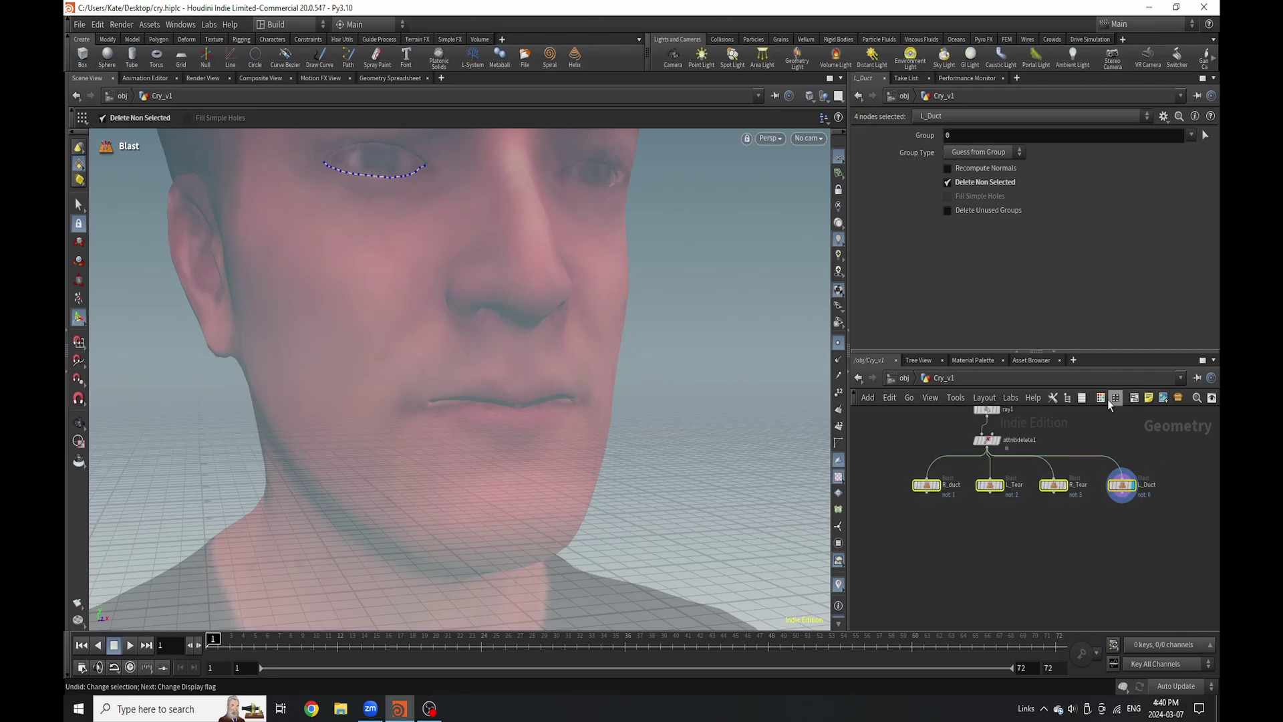
pyautogui.click(1101, 399)
pyautogui.click(1166, 573)
pyautogui.click(1069, 557)
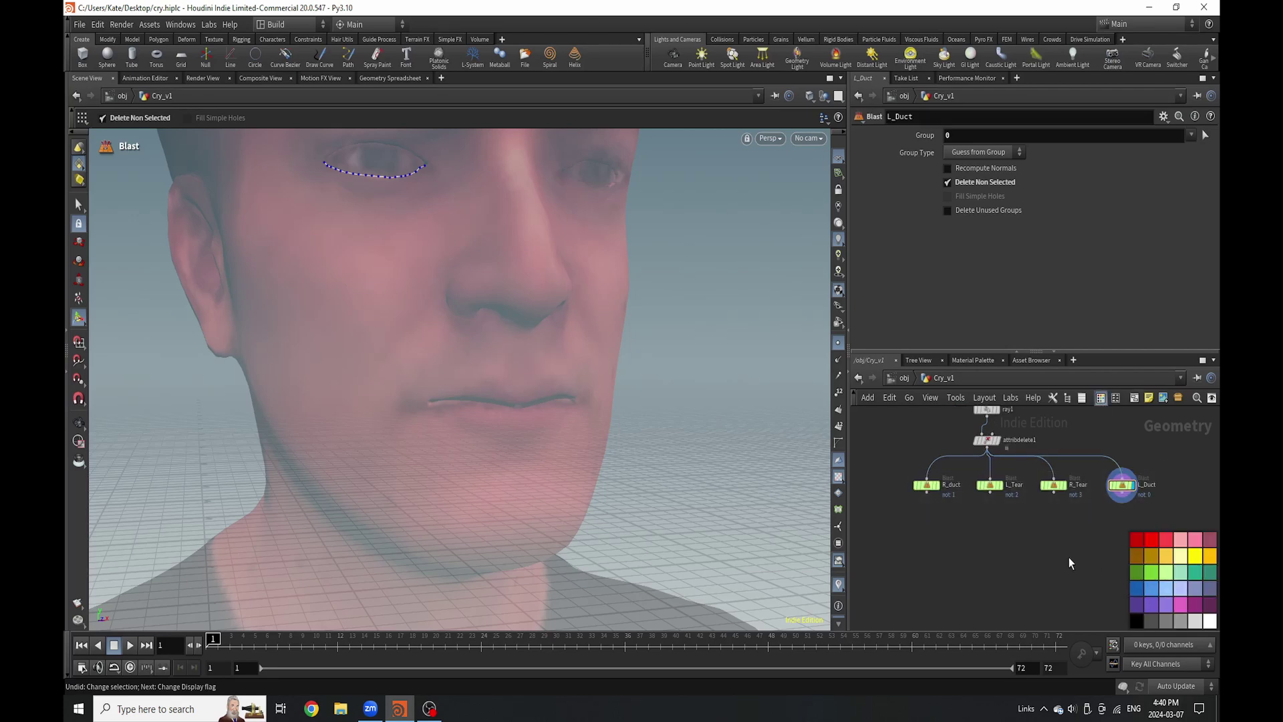
pyautogui.click(1101, 399)
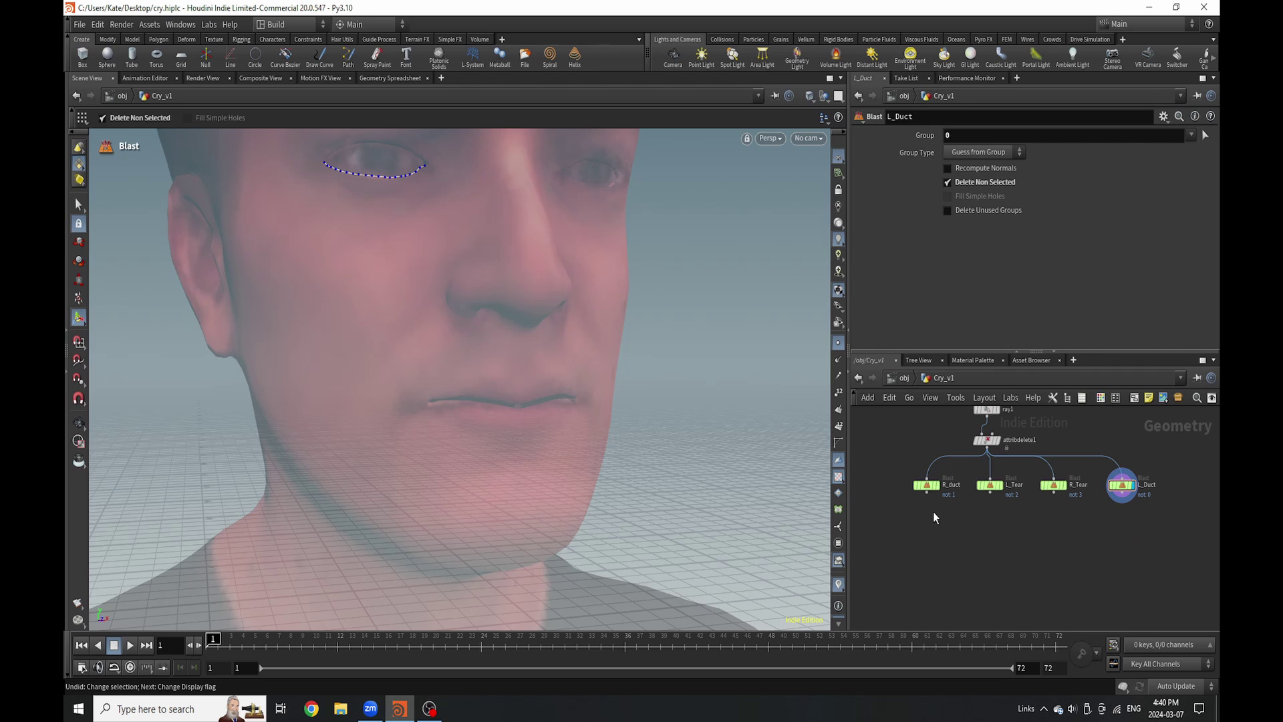
# Display the R_duct Blast node and inspect its curve up close along the lower eyelid.
pyautogui.scroll(3, 933, 511)
pyautogui.click(944, 458)
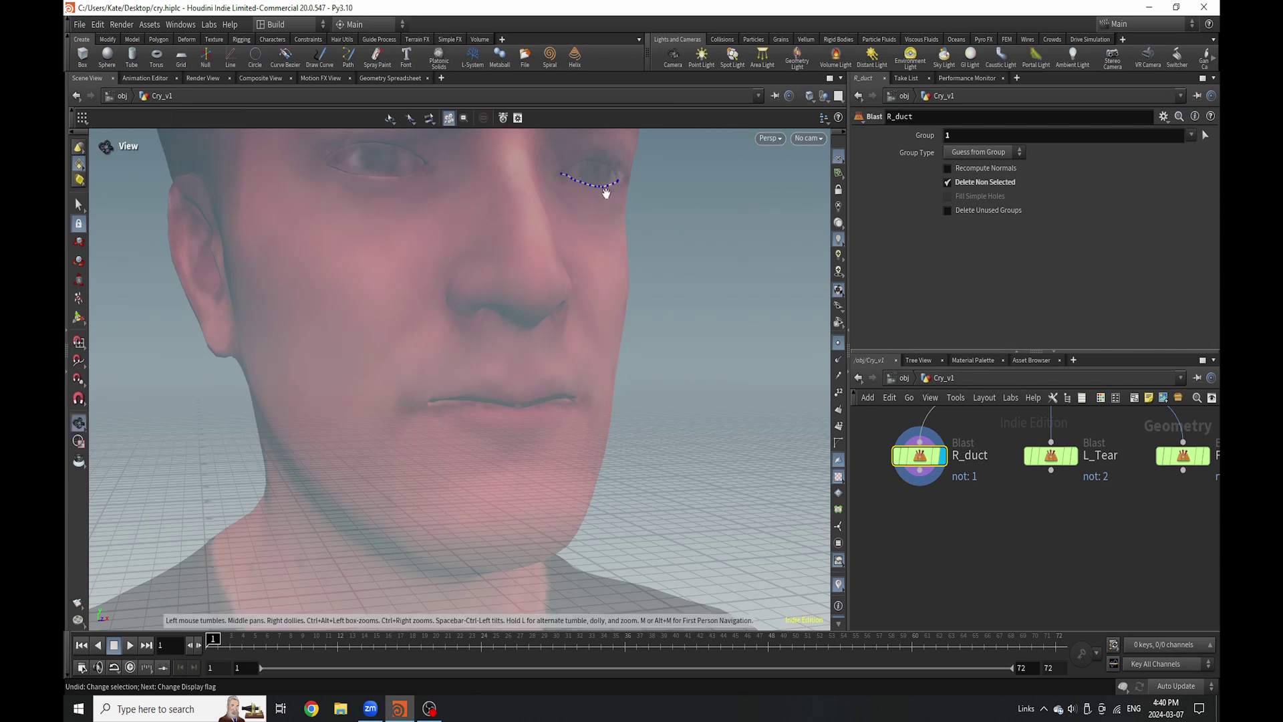
pyautogui.keyDown('alt'); pyautogui.moveTo(604, 192); pyautogui.dragTo(636, 175); pyautogui.keyUp('alt')
pyautogui.keyDown('alt'); pyautogui.moveTo(635, 175); pyautogui.dragTo(519, 367, button='middle'); pyautogui.keyUp('alt')
pyautogui.keyDown('alt'); pyautogui.moveTo(519, 367); pyautogui.dragTo(623, 306, button='right'); pyautogui.keyUp('alt')
pyautogui.keyDown('alt'); pyautogui.moveTo(580, 367); pyautogui.dragTo(582, 347); pyautogui.keyUp('alt')
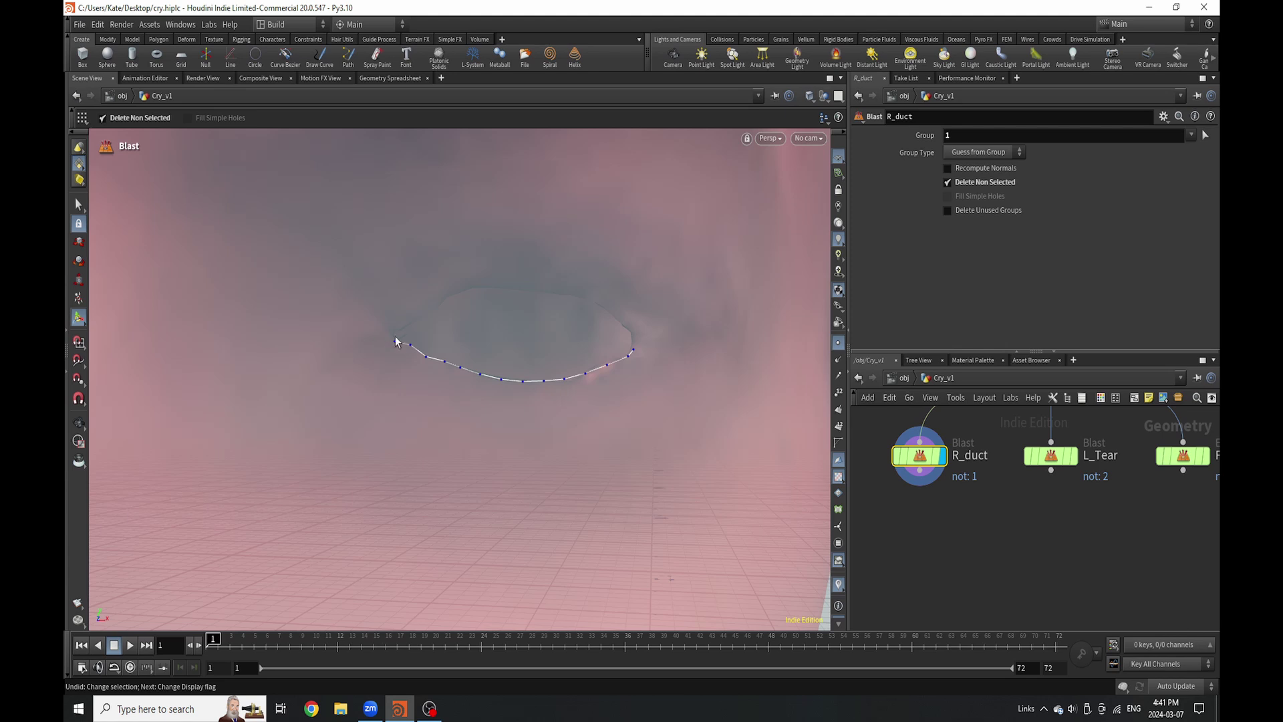
# Show all objects to compare the duct curve with the eyelid, and return to ghosting the other objects.
pyautogui.click(824, 97)
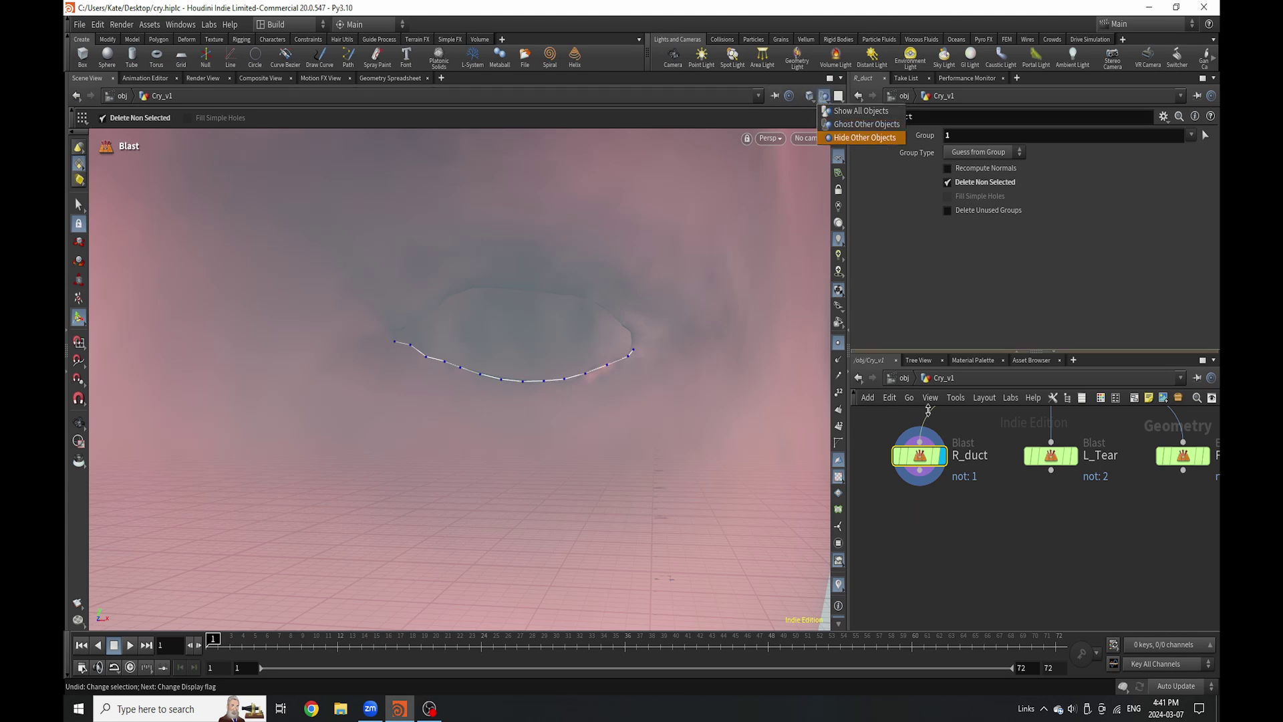
pyautogui.click(878, 127)
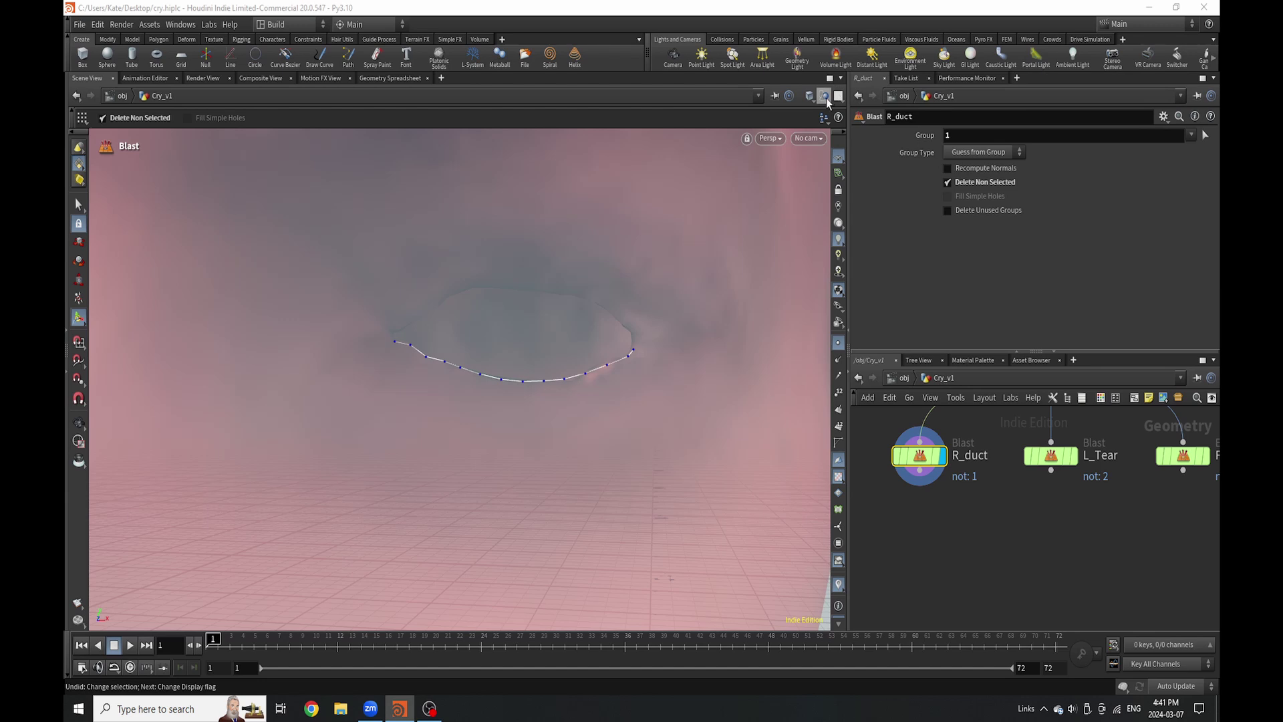
pyautogui.click(826, 98)
pyautogui.click(862, 107)
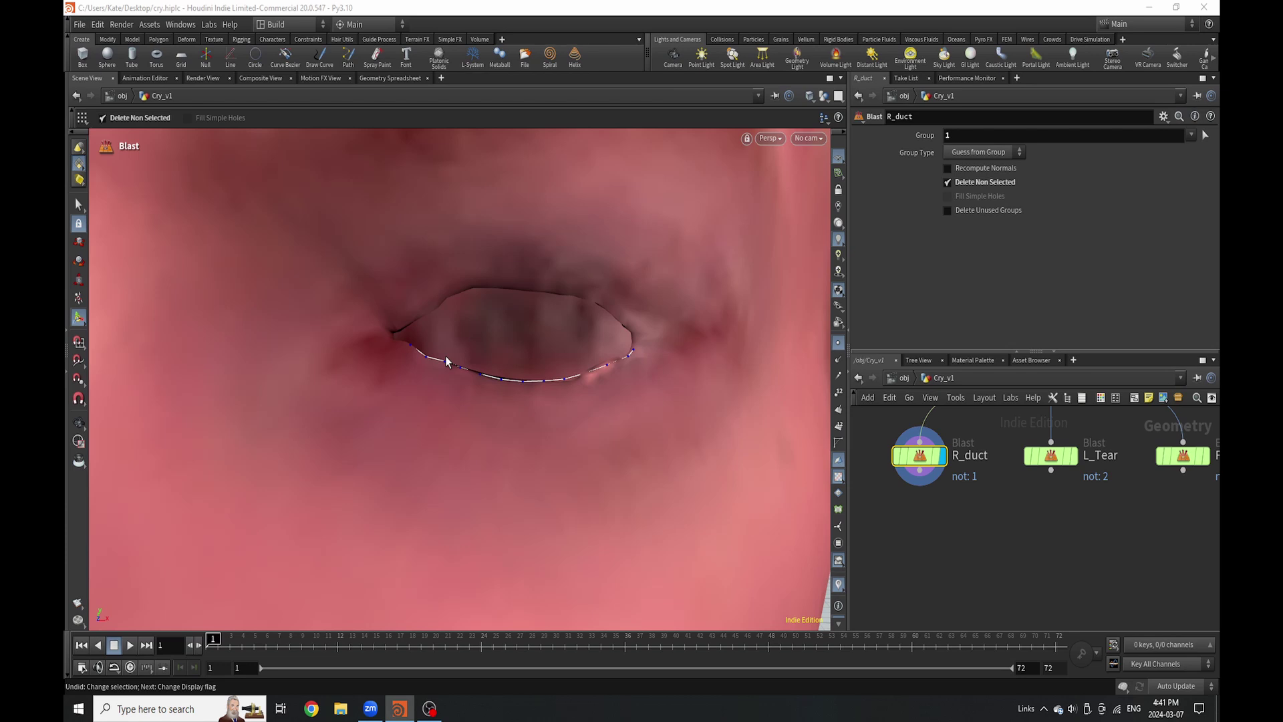
pyautogui.scroll(-4, 995, 521)
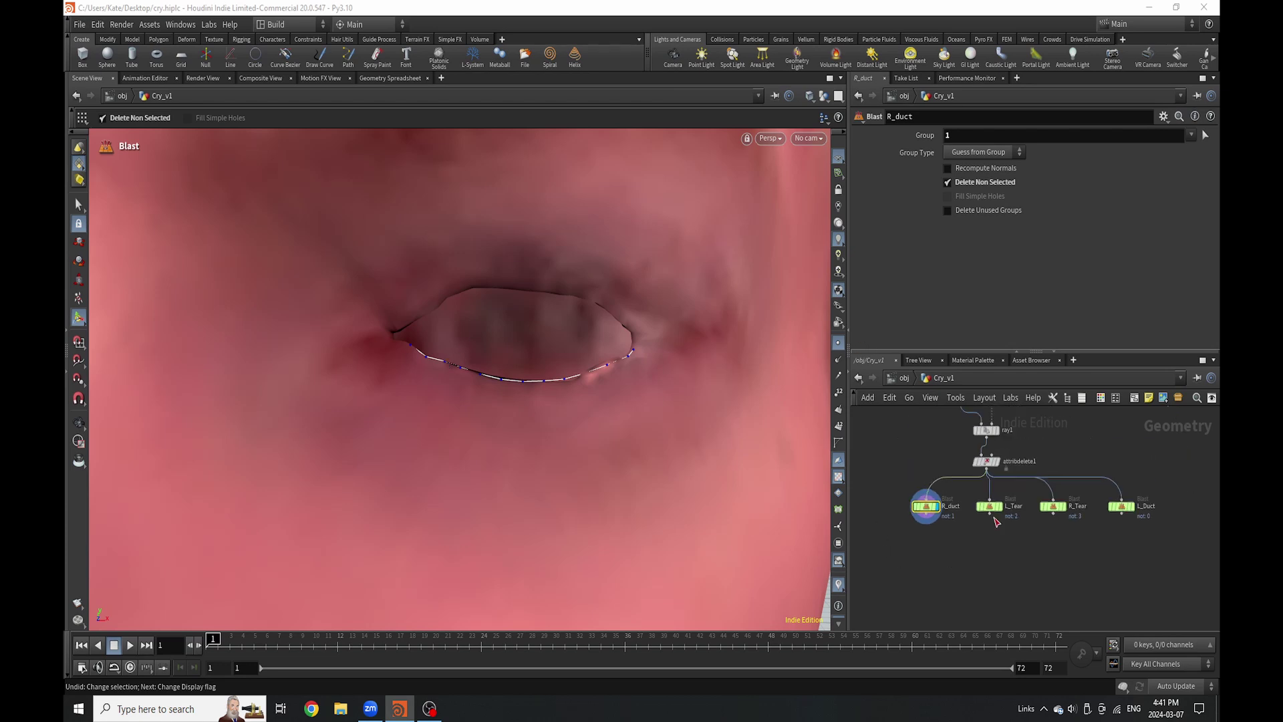
pyautogui.click(824, 96)
pyautogui.click(836, 140)
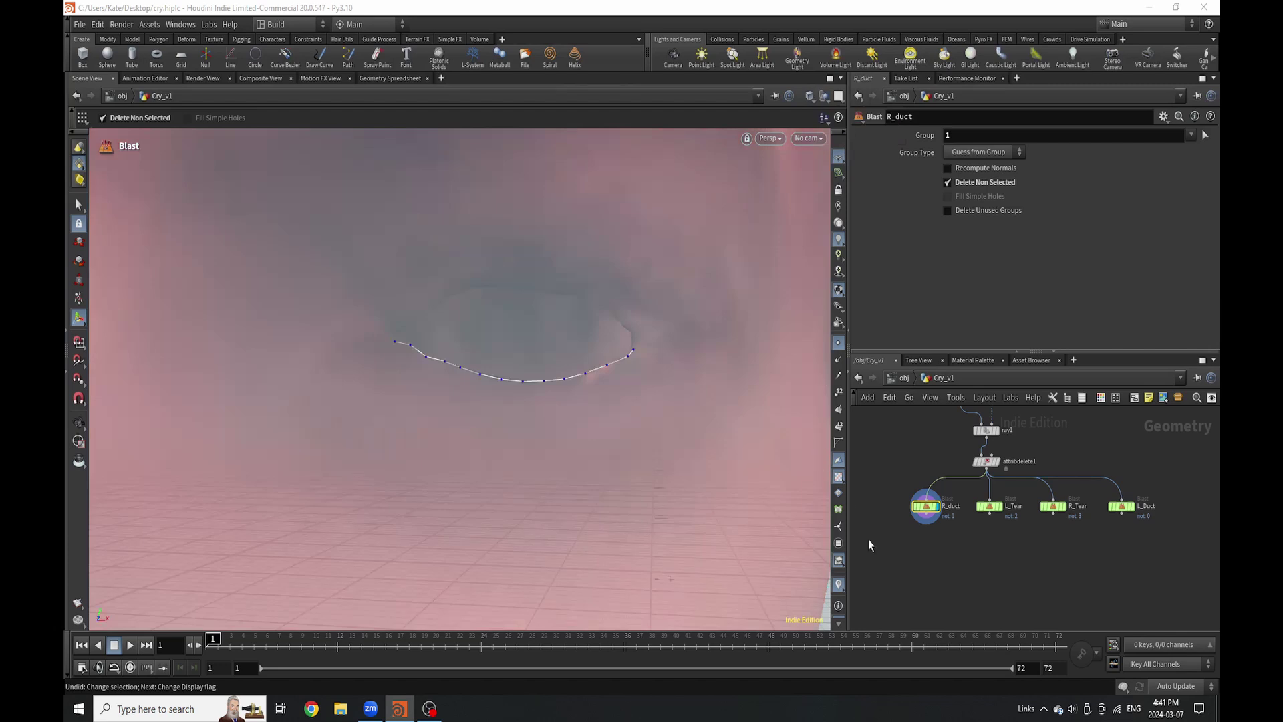
# Append a Resample node to the R_duct Blast node and display it.
pyautogui.scroll(3, 916, 544)
pyautogui.press('Tab')
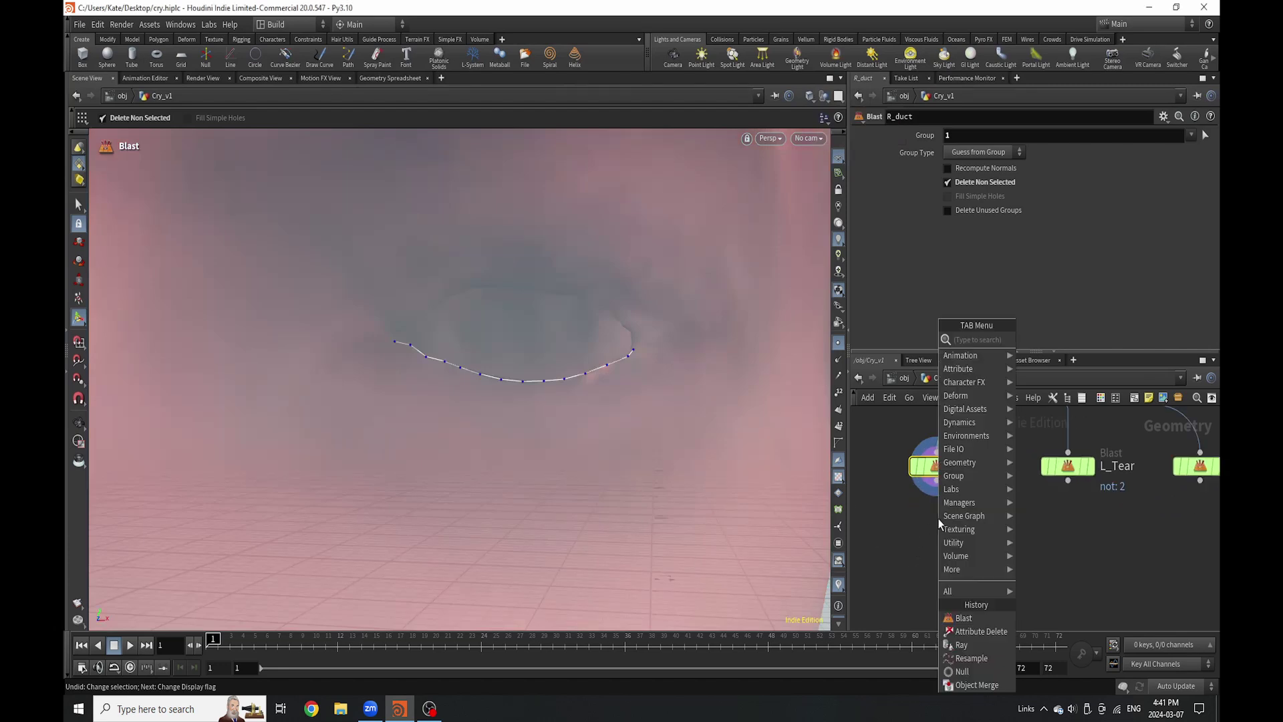
pyautogui.write('res')
pyautogui.press('Return')
pyautogui.click(945, 526)
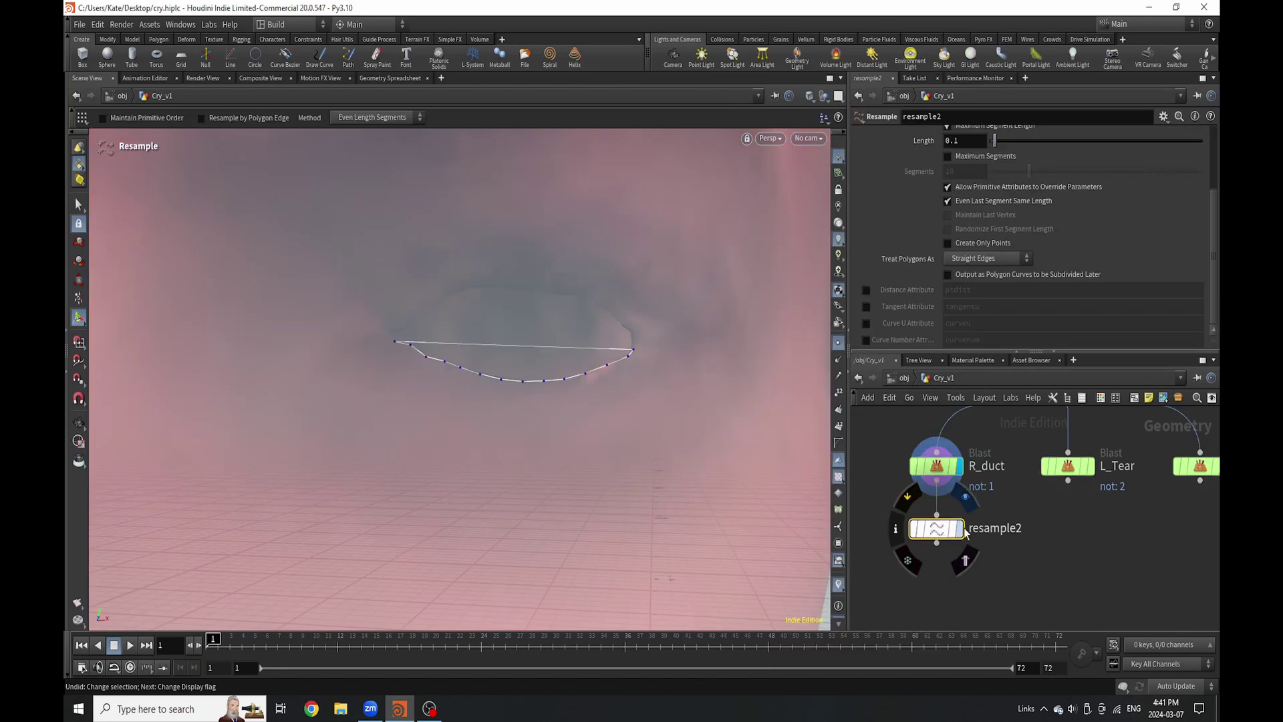
pyautogui.click(965, 528)
# Set the segment Length of the Resample node under R_duct to 0.0006.
pyautogui.click(965, 143)
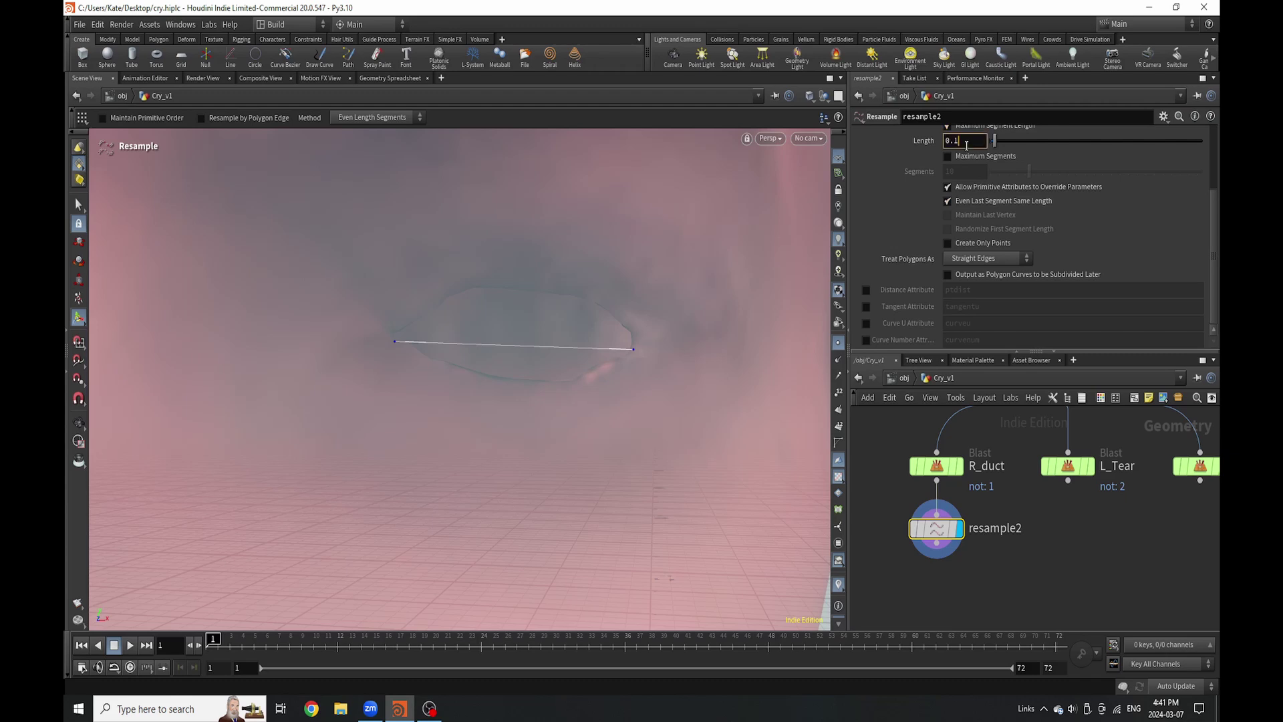
pyautogui.write('1')
pyautogui.press('Return')
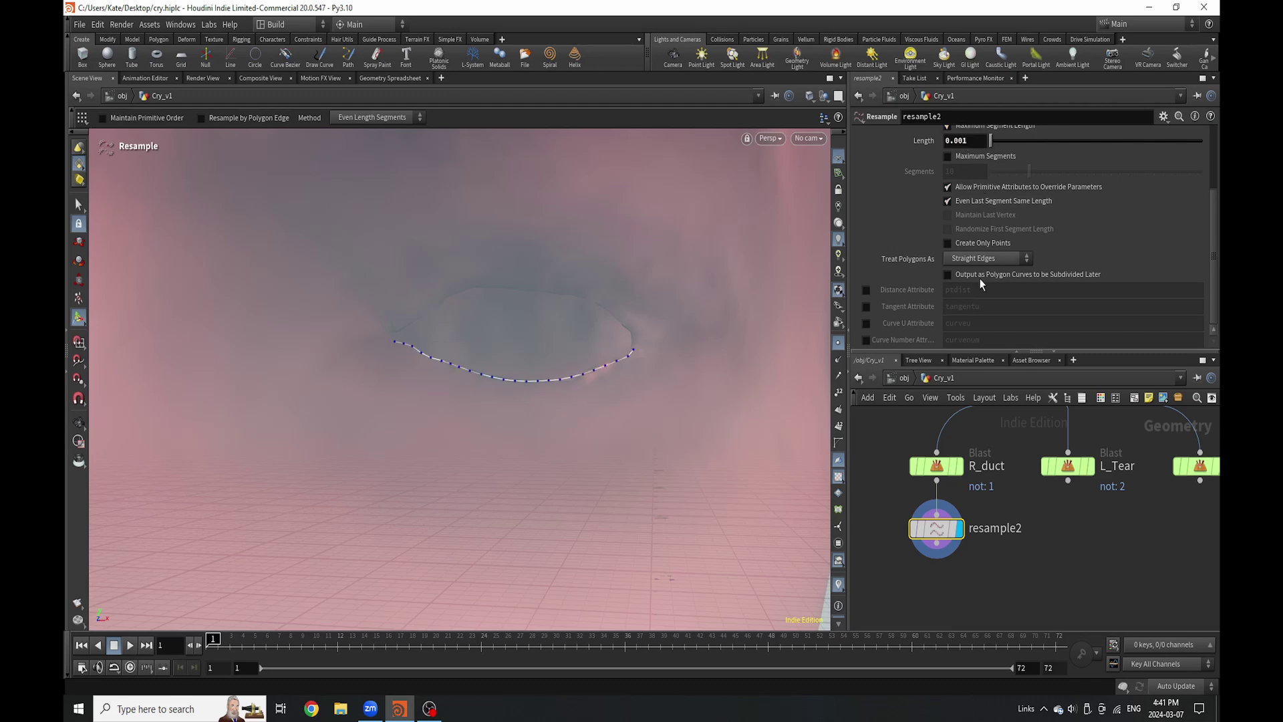
pyautogui.click(956, 139)
pyautogui.write('6')
pyautogui.press('Return')
# Append a Point Jitter node to resample2 and display it.
pyautogui.scroll(2, 965, 487)
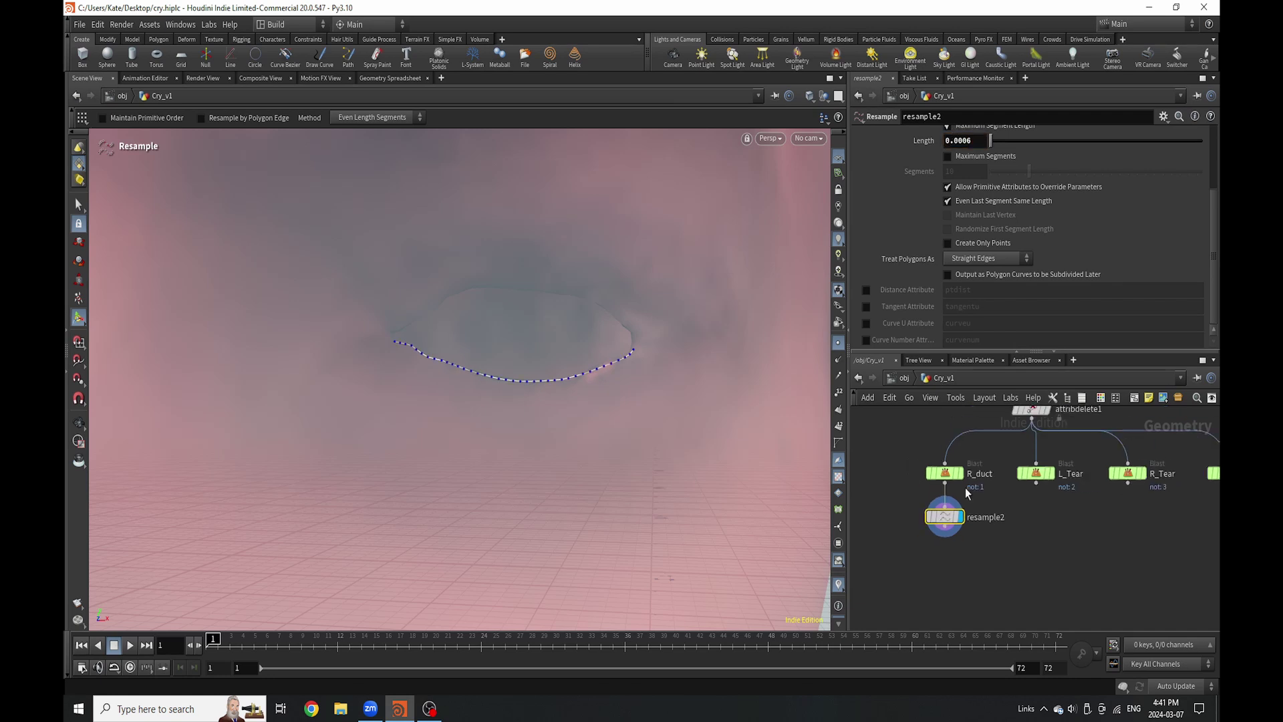
pyautogui.press('Tab')
pyautogui.write('point')
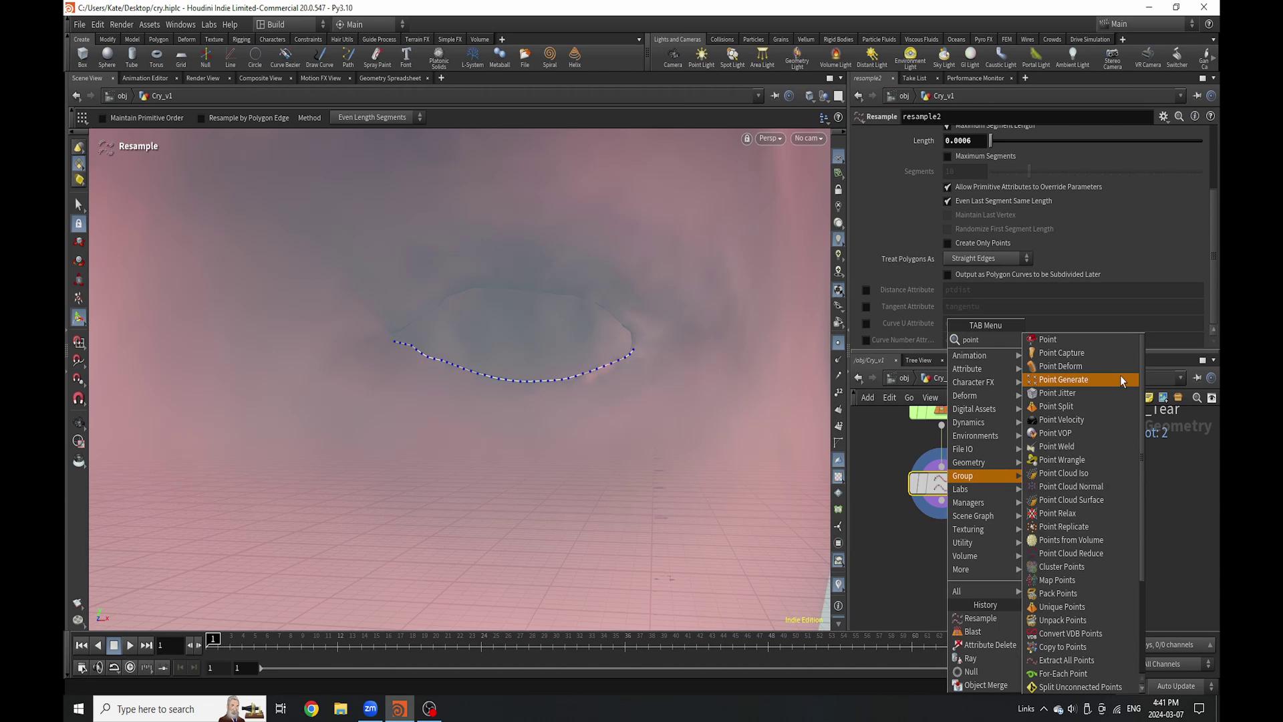
pyautogui.click(1057, 393)
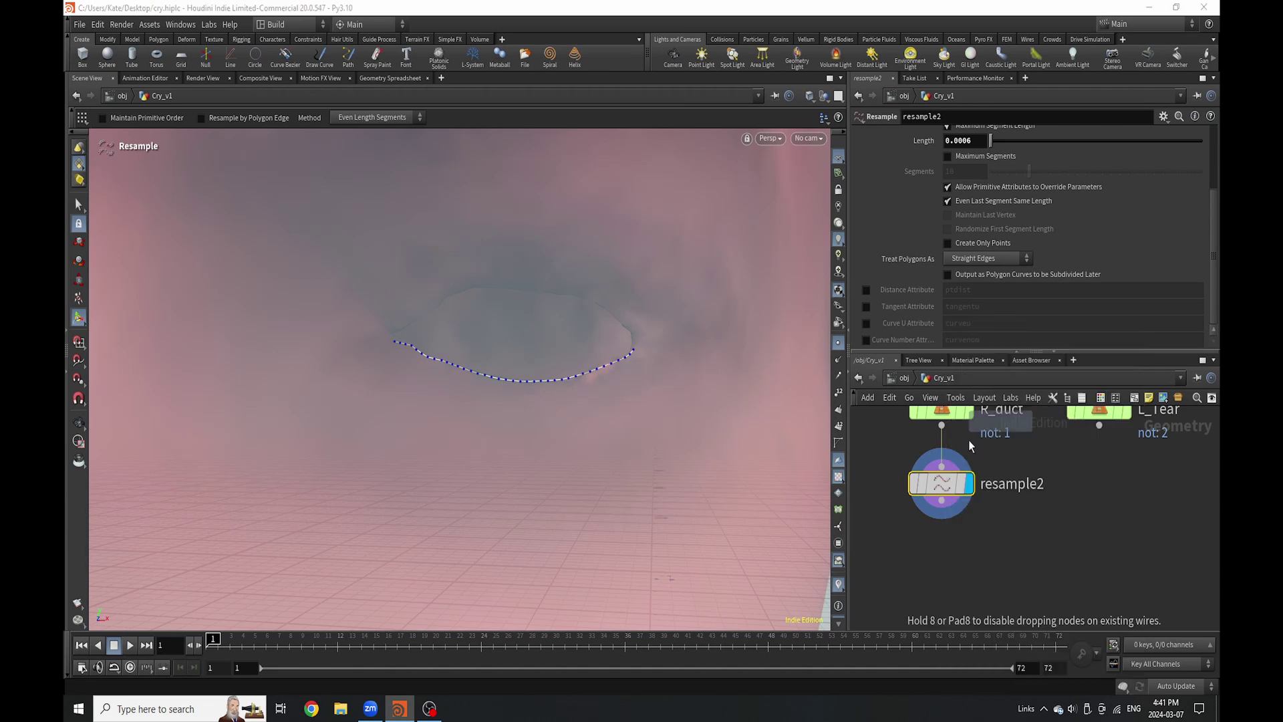
pyautogui.click(944, 560)
pyautogui.click(970, 554)
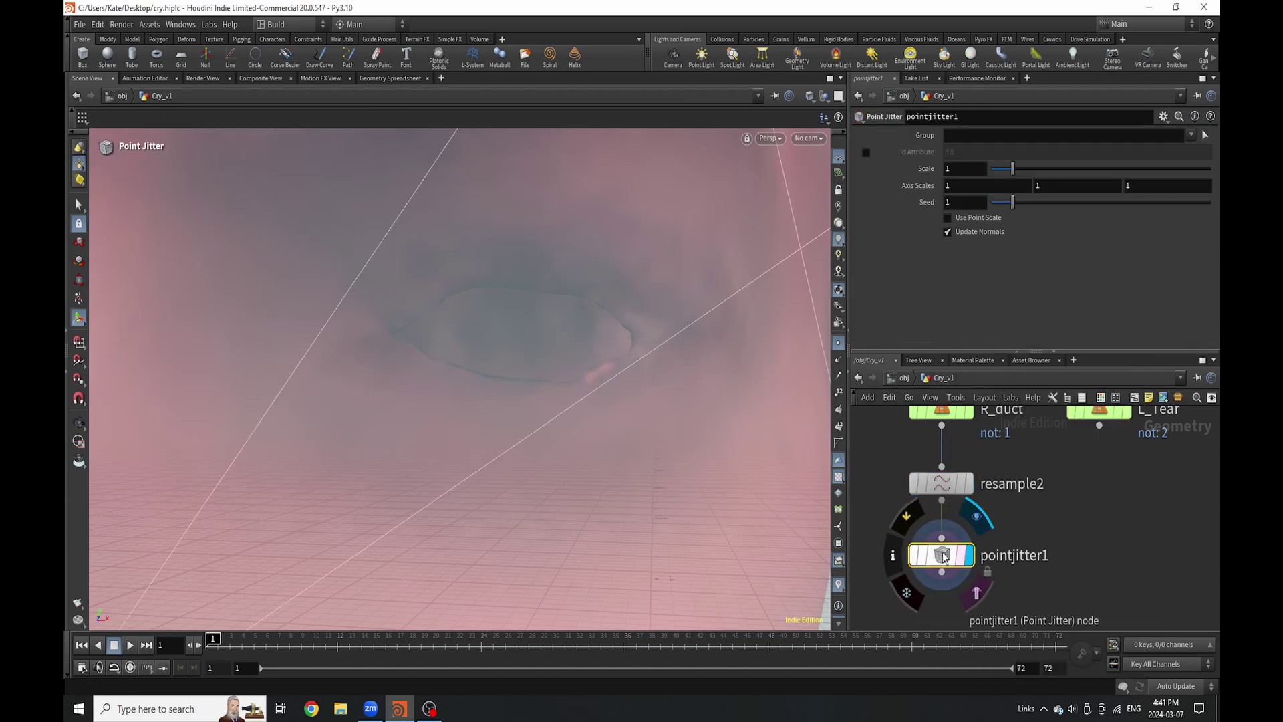
pyautogui.click(960, 171)
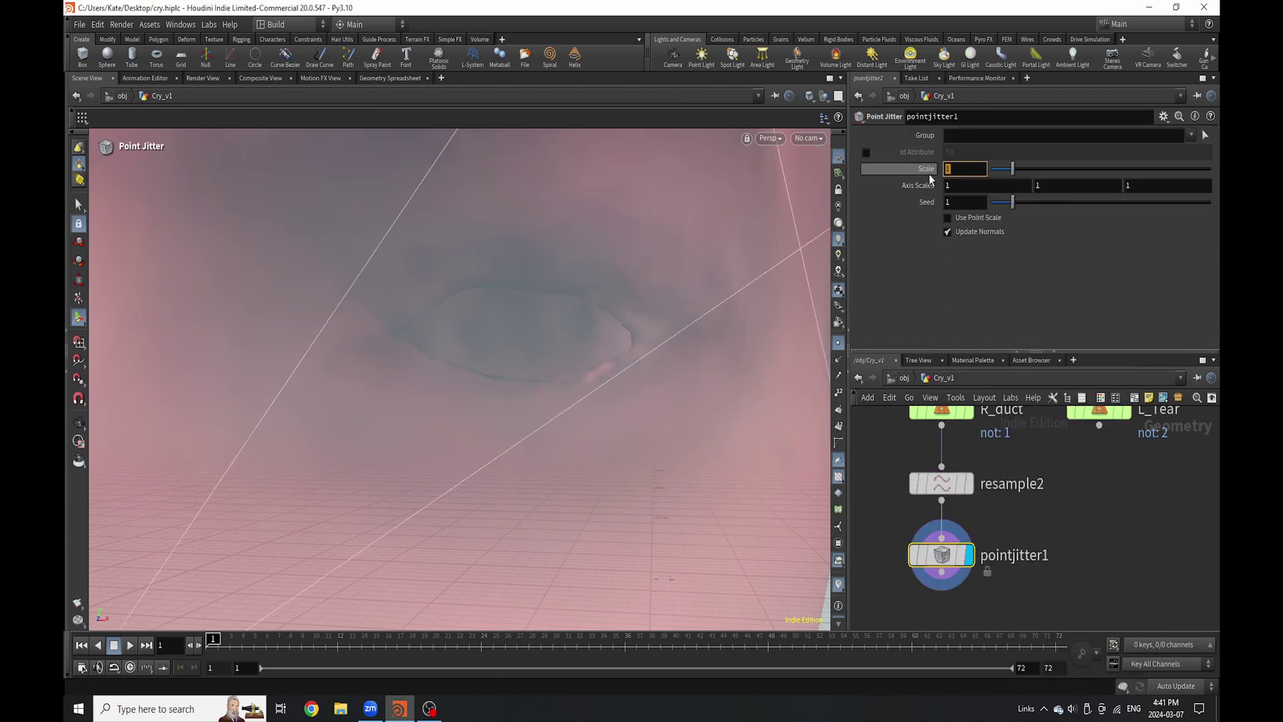
pyautogui.moveTo(1012, 169)
pyautogui.mouseDown()
pyautogui.moveTo(992, 169)
pyautogui.moveTo(1011, 175)
pyautogui.mouseUp()
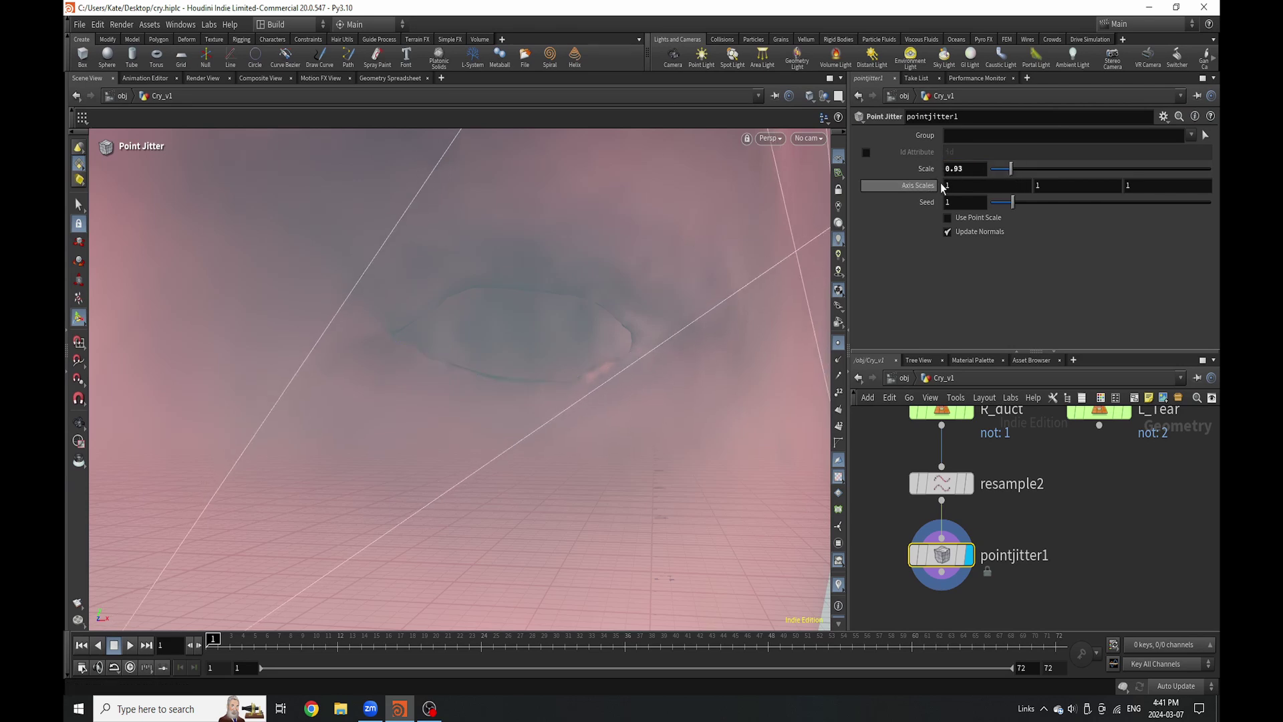
pyautogui.doubleClick(950, 171)
pyautogui.write('1')
pyautogui.press('Return')
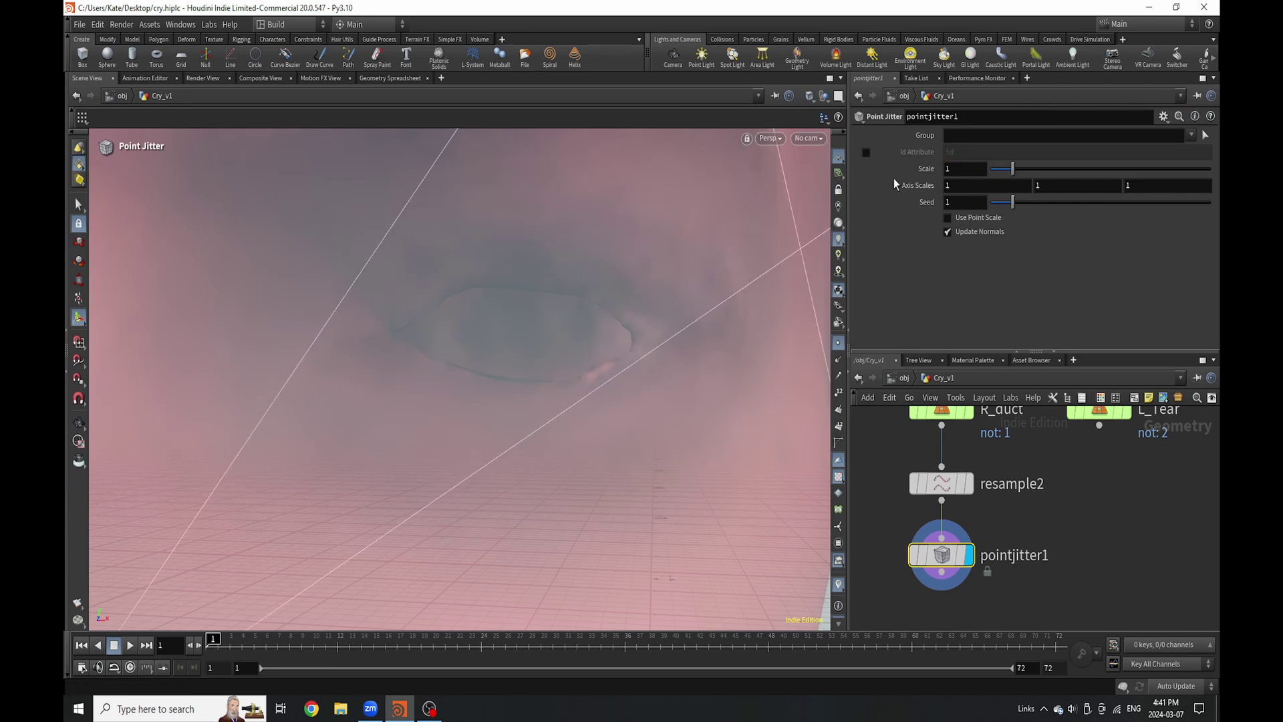
# Set the Point Jitter Scale to the expression 1*0.001.
pyautogui.click(960, 172)
pyautogui.write('*0')
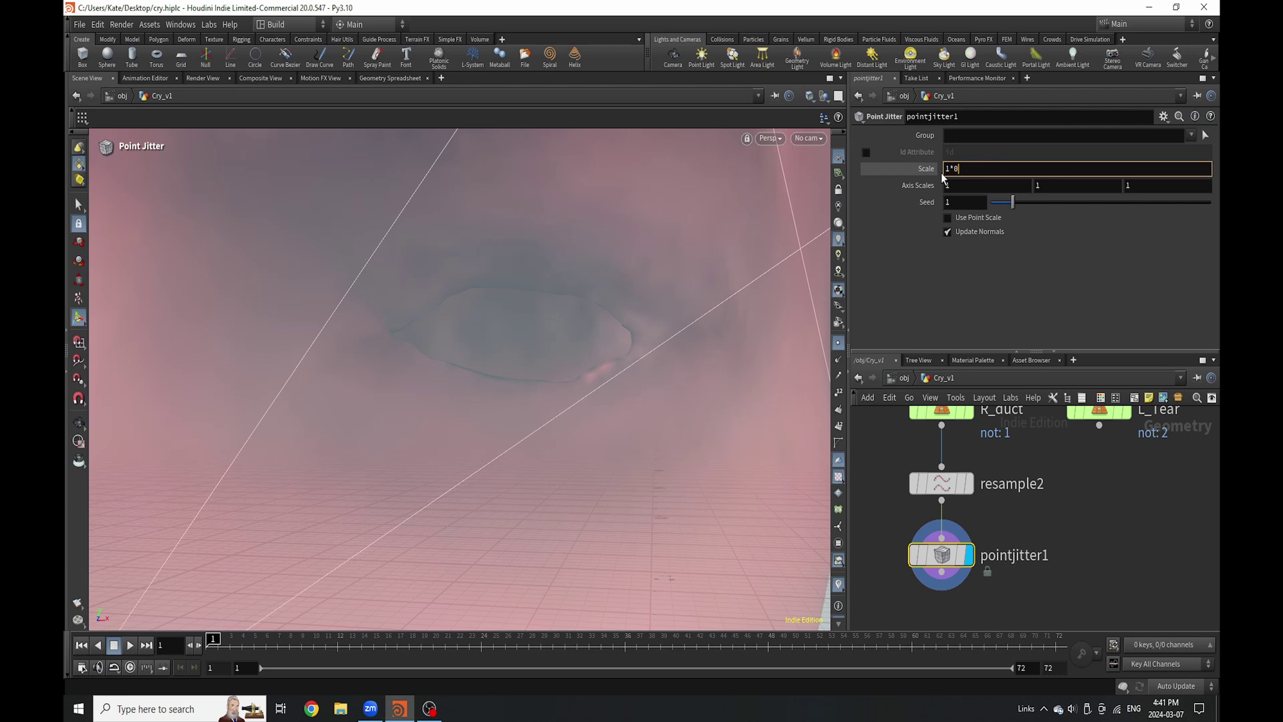
pyautogui.write('.0001')
pyautogui.press('Return')
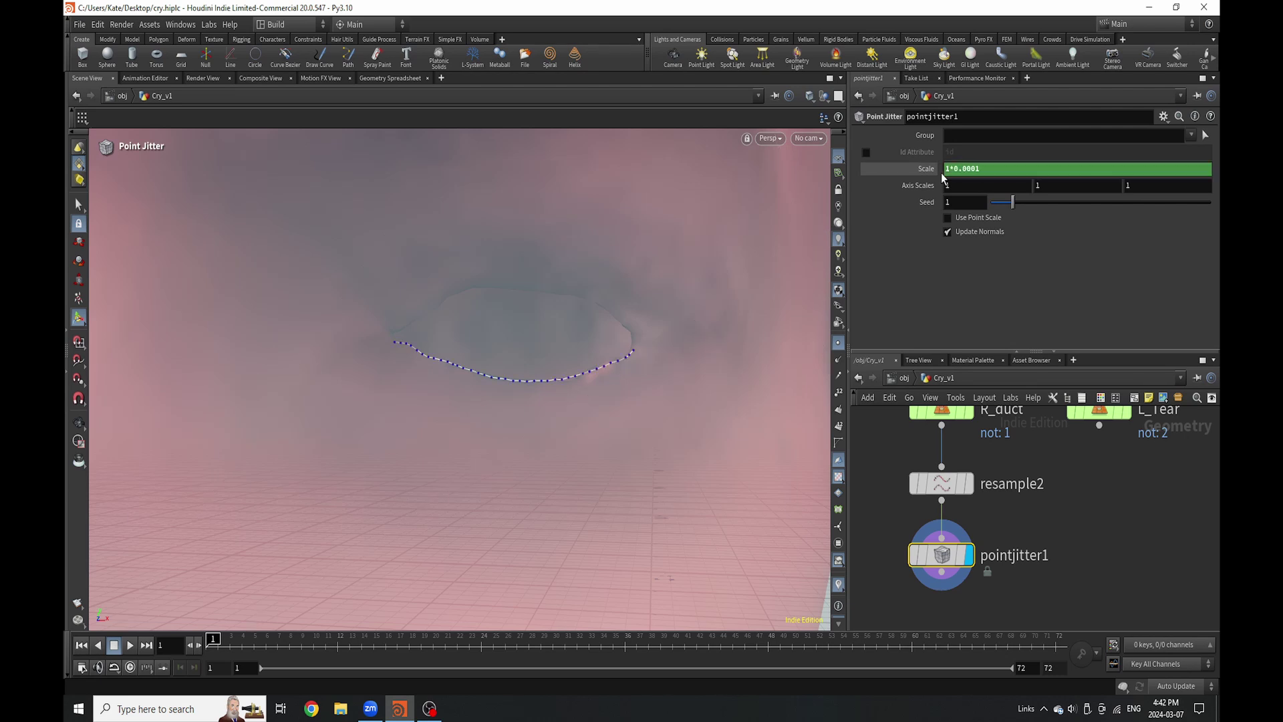
pyautogui.press('BackSpace')
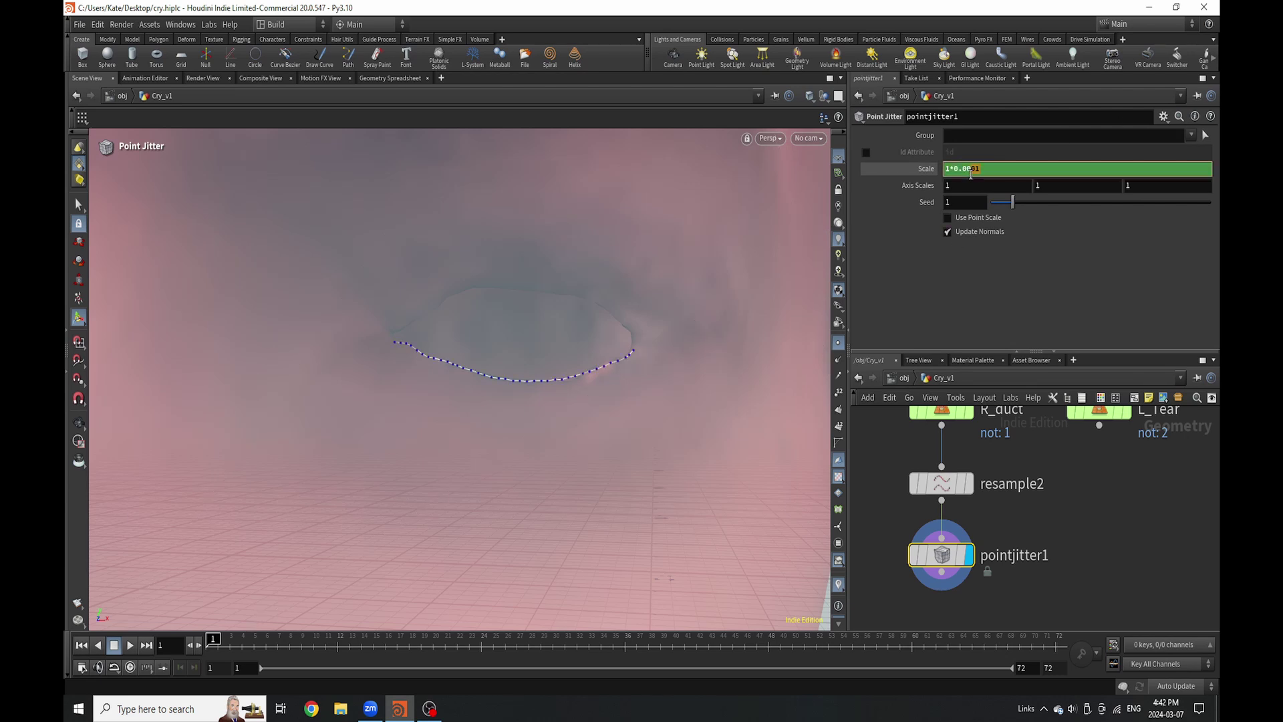
pyautogui.write('2')
pyautogui.press('Return')
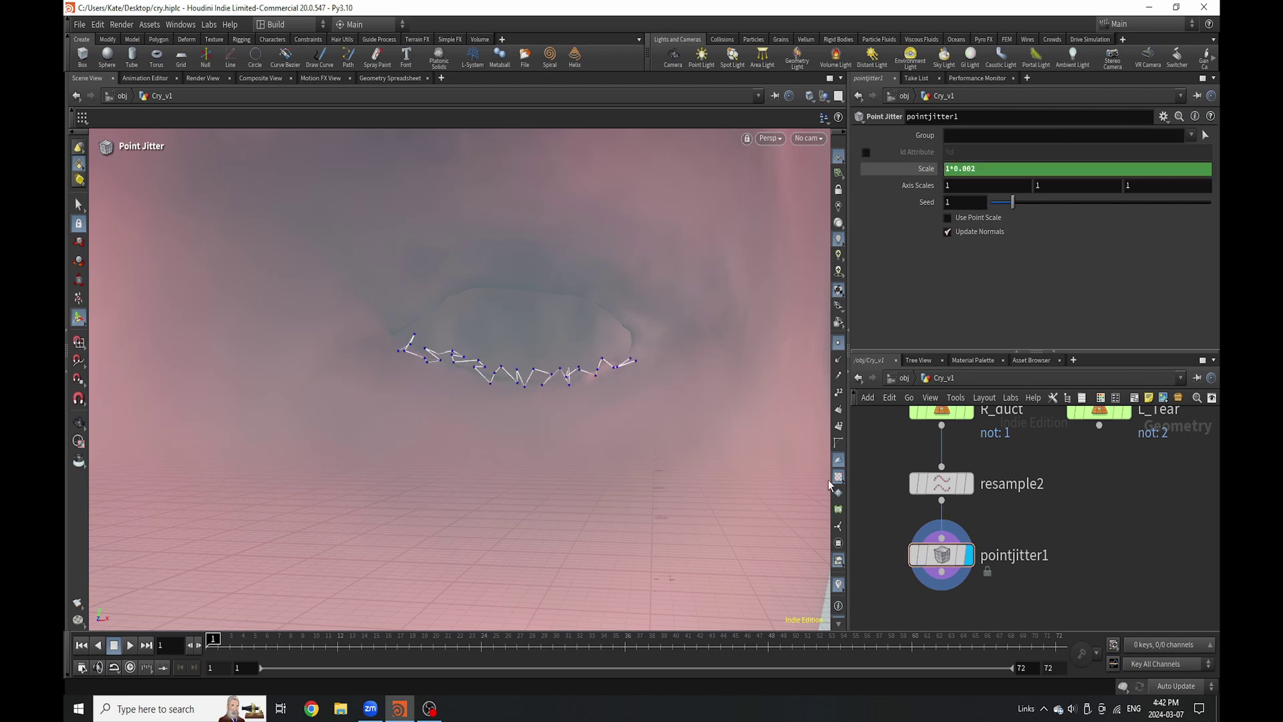
pyautogui.click(976, 169)
pyautogui.press('BackSpace')
pyautogui.write('1')
pyautogui.press('Return')
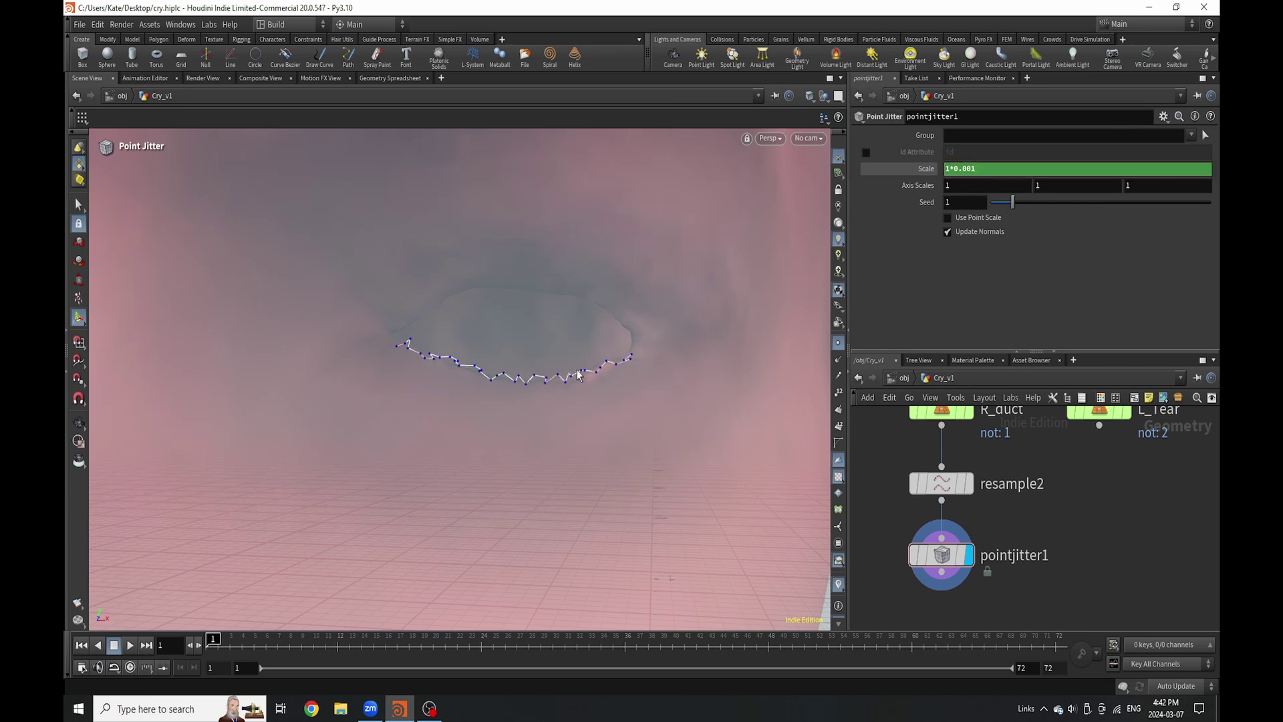
# Animate the Point Jitter Seed with the expression $T/23 and play back the timeline to check the jitter.
pyautogui.press('Escape')
pyautogui.moveTo(578, 375)
pyautogui.mouseDown()
pyautogui.moveTo(567, 458)
pyautogui.moveTo(600, 355)
pyautogui.moveTo(596, 388)
pyautogui.mouseUp()
pyautogui.moveTo(442, 642)
pyautogui.mouseDown()
pyautogui.moveTo(459, 640)
pyautogui.moveTo(314, 640)
pyautogui.moveTo(433, 640)
pyautogui.mouseUp()
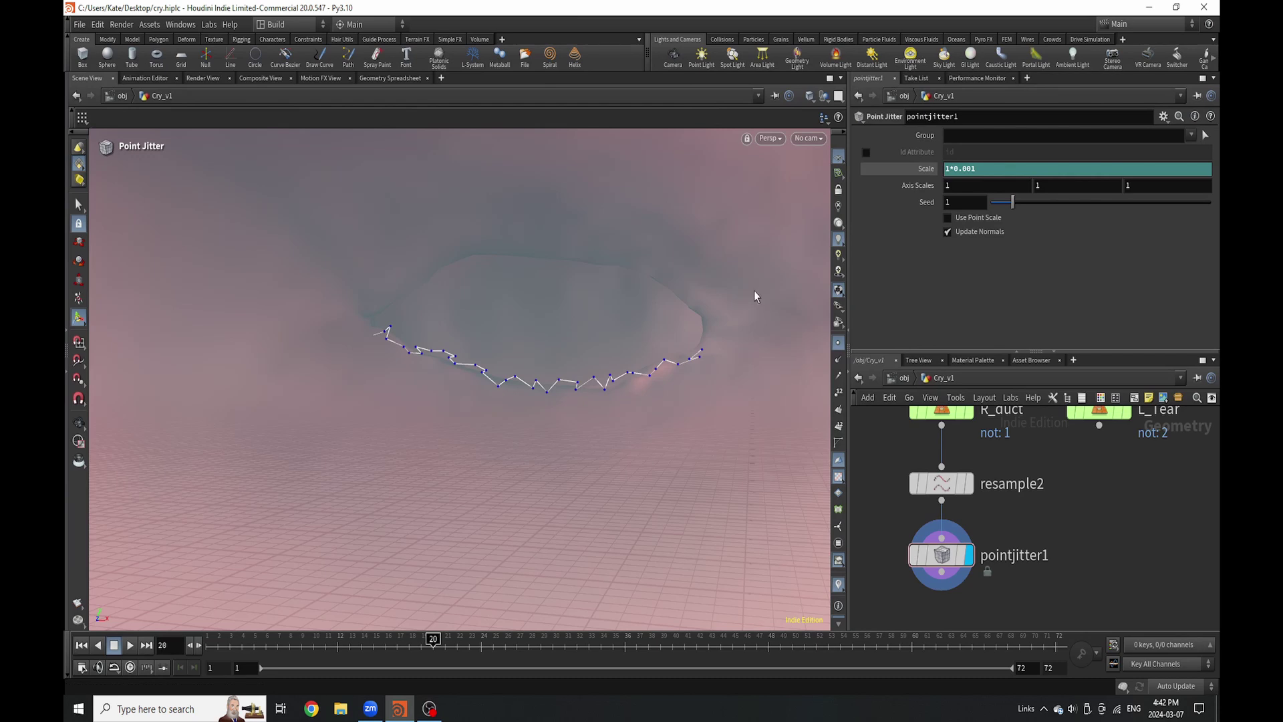
pyautogui.click(910, 167)
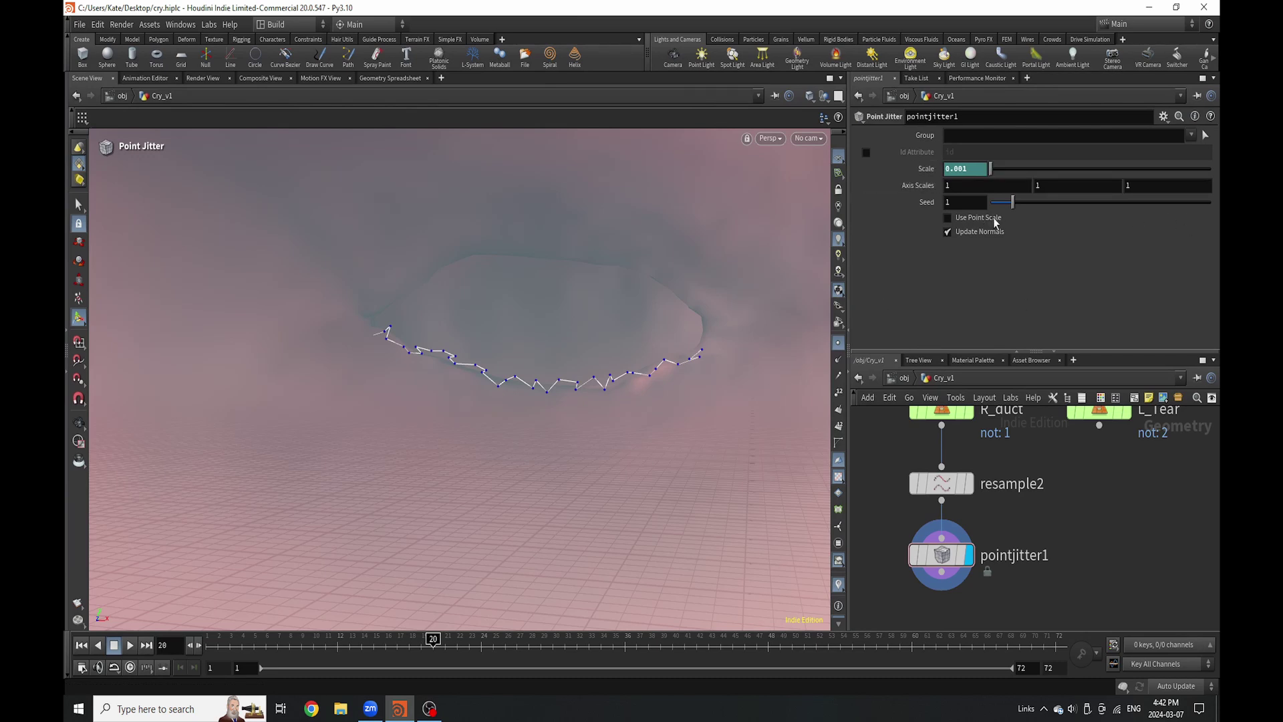
pyautogui.click(962, 201)
pyautogui.write('$T/')
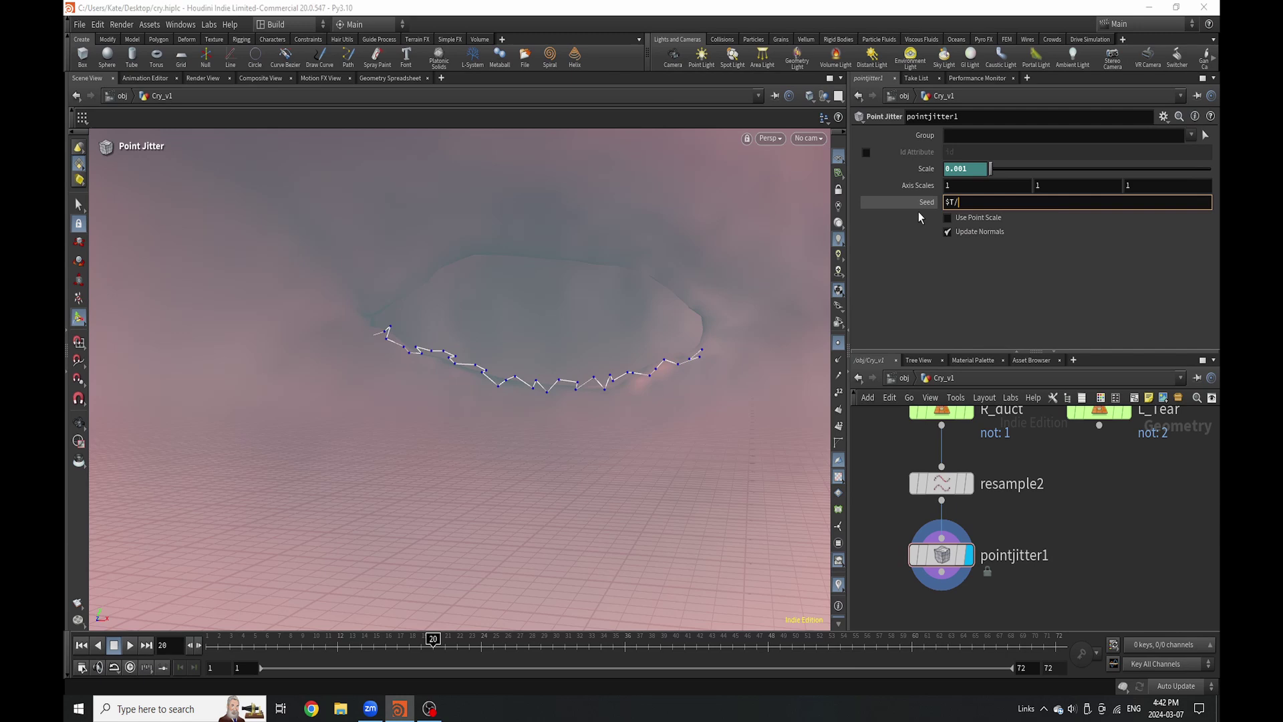
pyautogui.write('23')
pyautogui.press('Return')
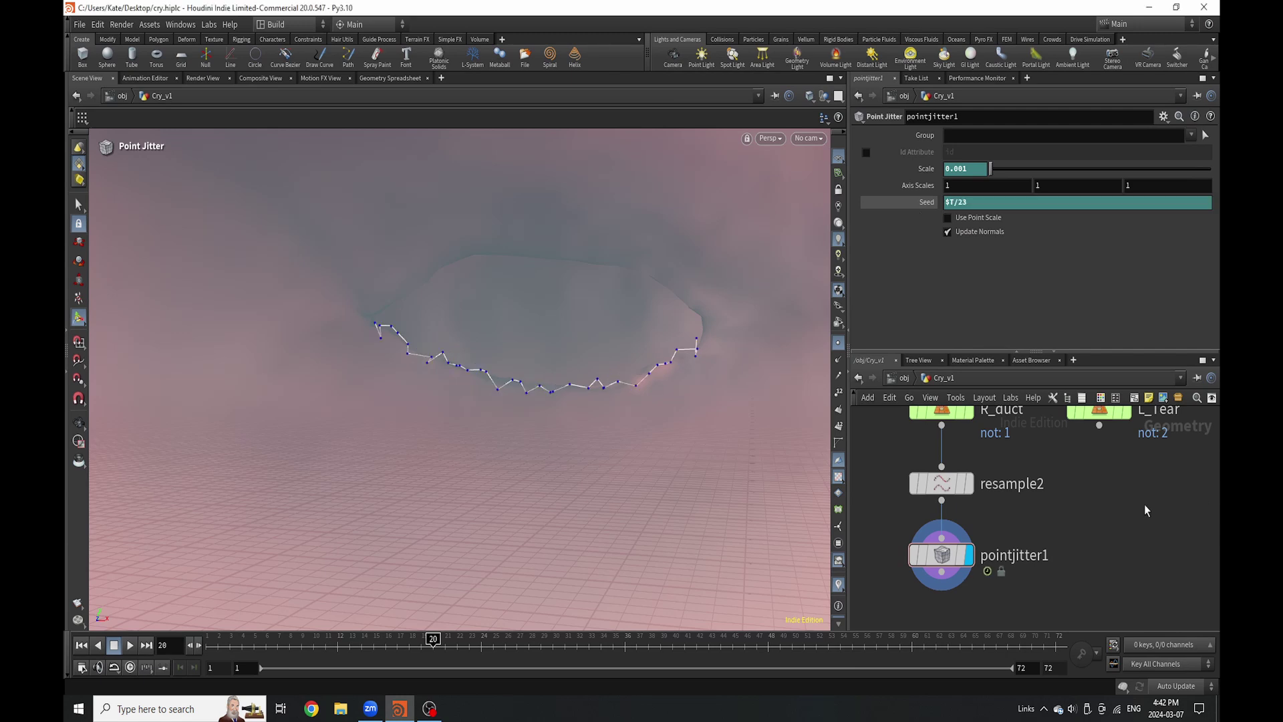
pyautogui.moveTo(441, 651); pyautogui.dragTo(194, 659)
pyautogui.click(131, 646)
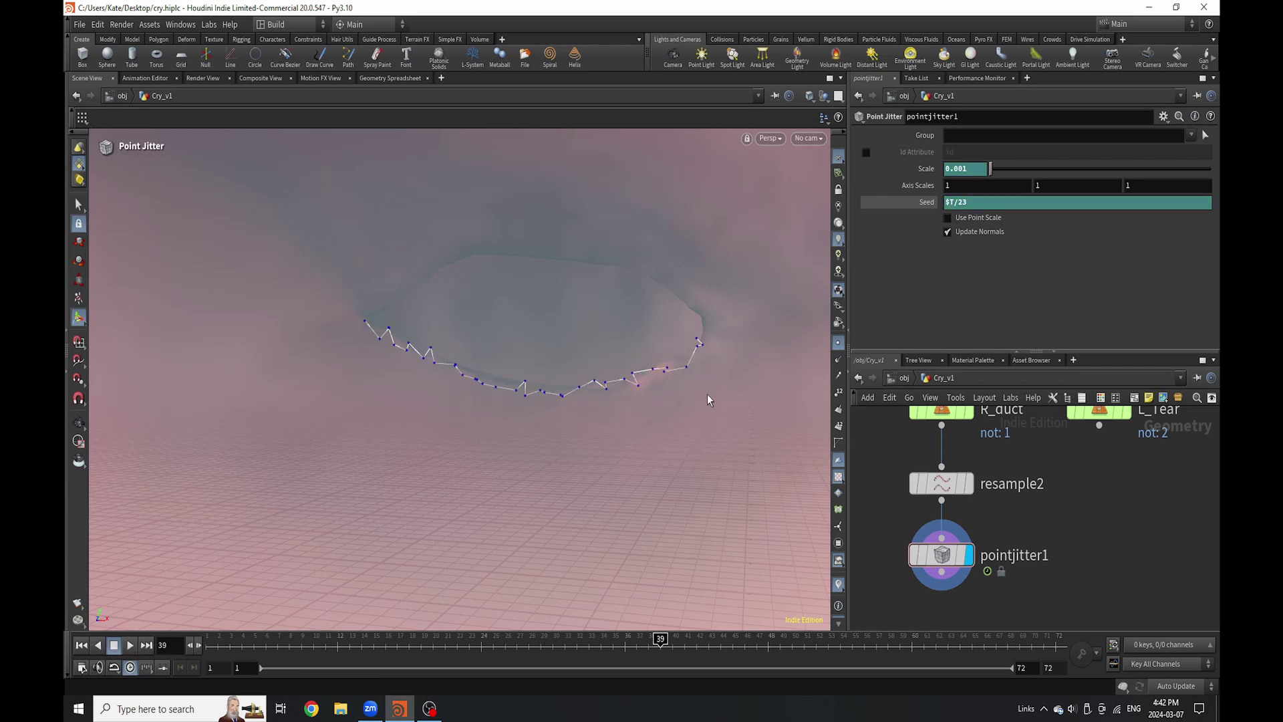
# Duplicate the ray1 node and place the copy below pointjitter1.
pyautogui.scroll(-5, 1018, 533)
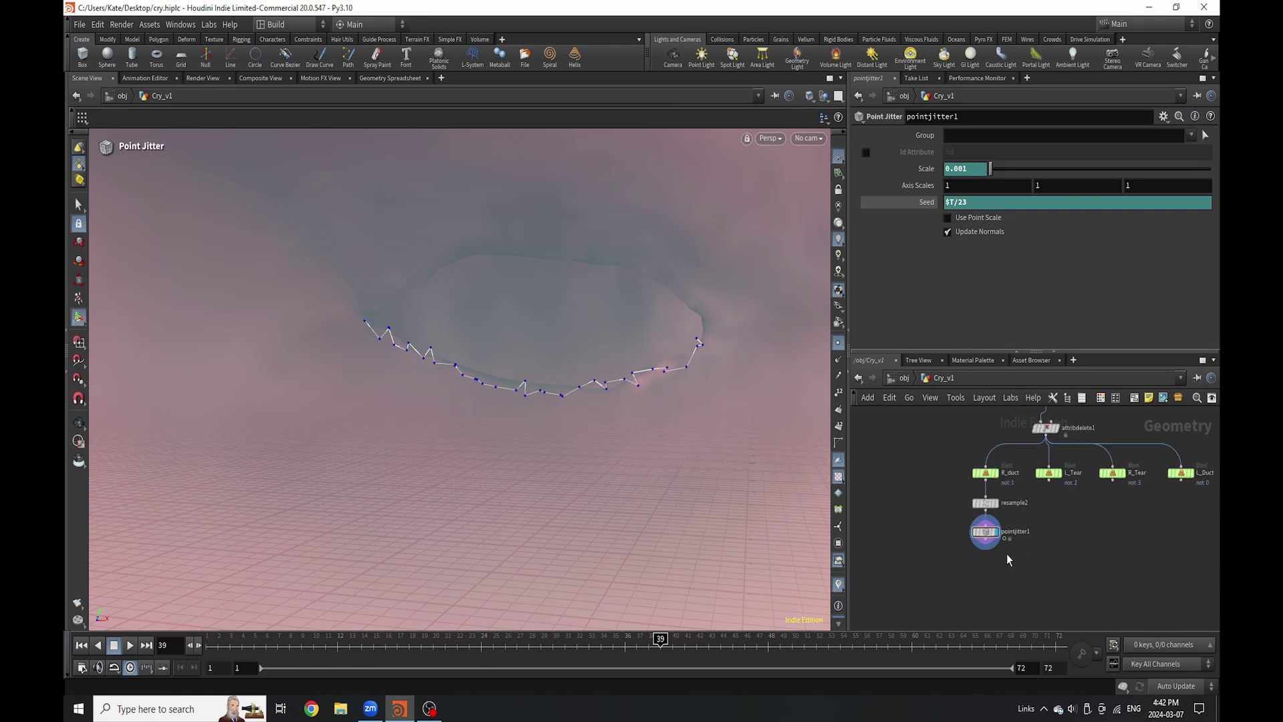
pyautogui.scroll(5, 1040, 473)
pyautogui.click(1004, 500)
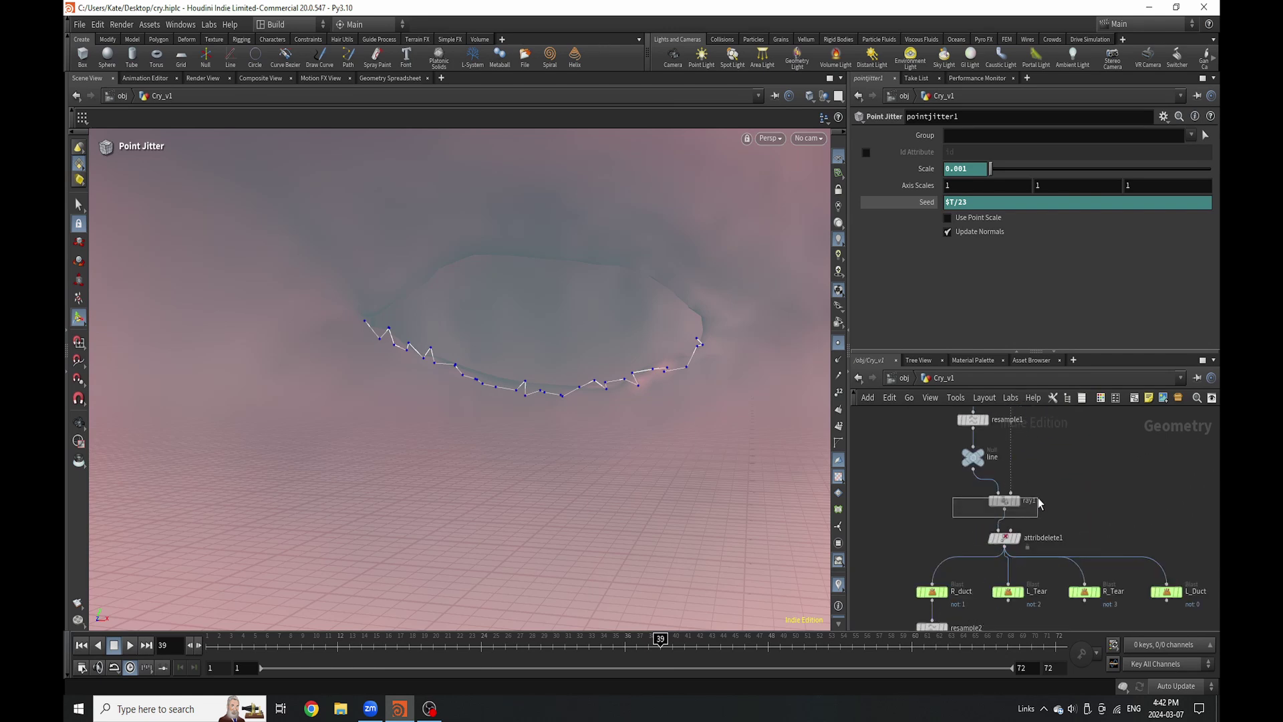
pyautogui.hotkey('ctrl', 'c')
pyautogui.scroll(-3, 1029, 507)
pyautogui.scroll(3, 981, 541)
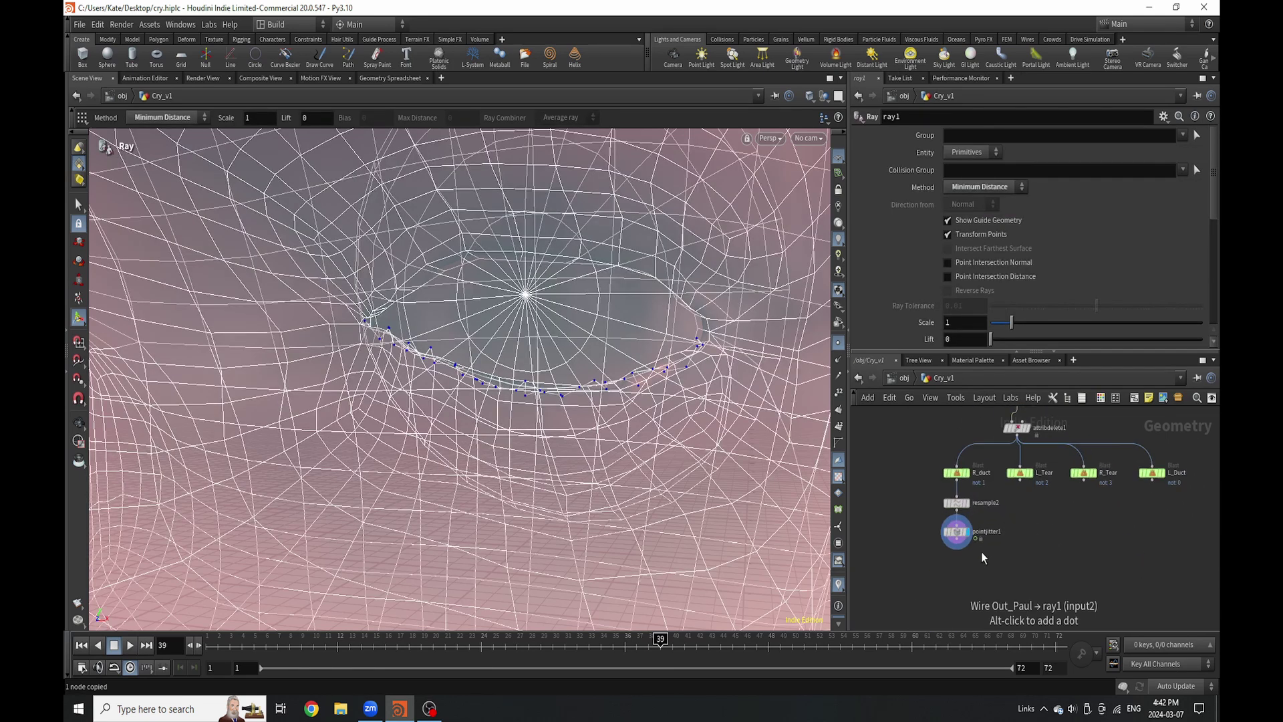
pyautogui.hotkey('ctrl', 'v')
pyautogui.scroll(3, 972, 576)
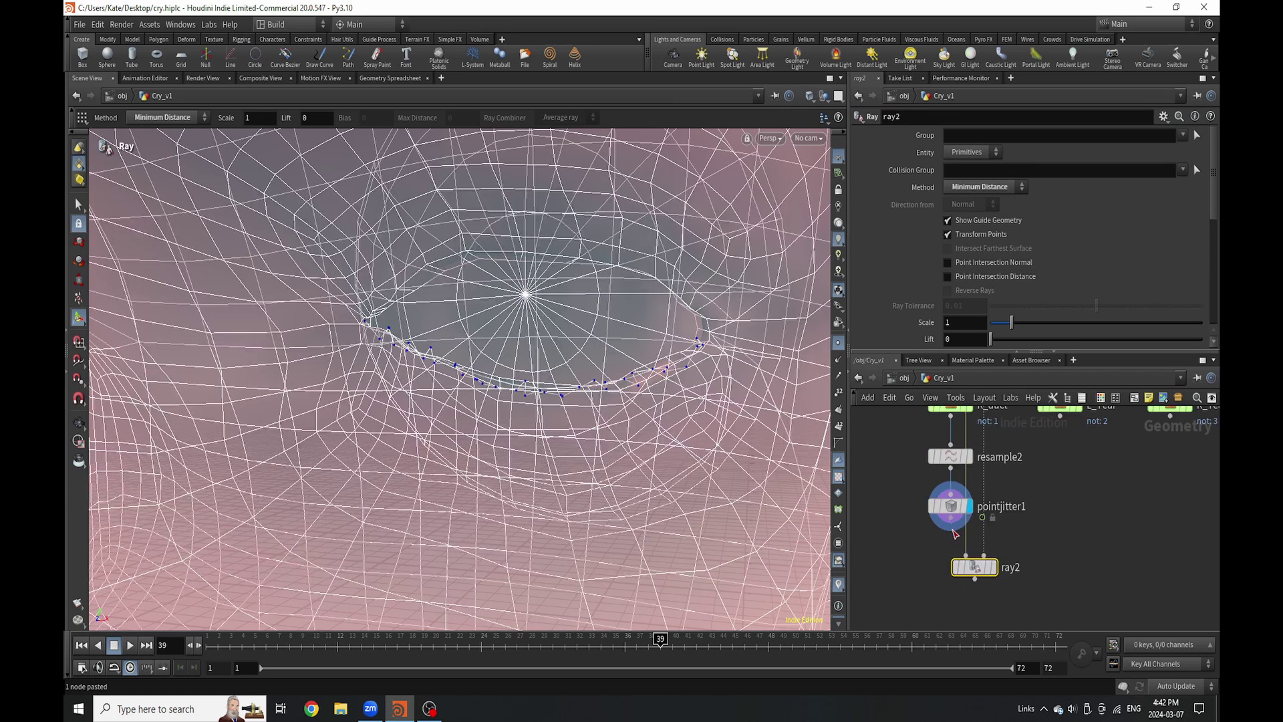
# Display ray2, append a displayed Null node below it, and play back the timeline to check the reprojected curve.
pyautogui.click(994, 568)
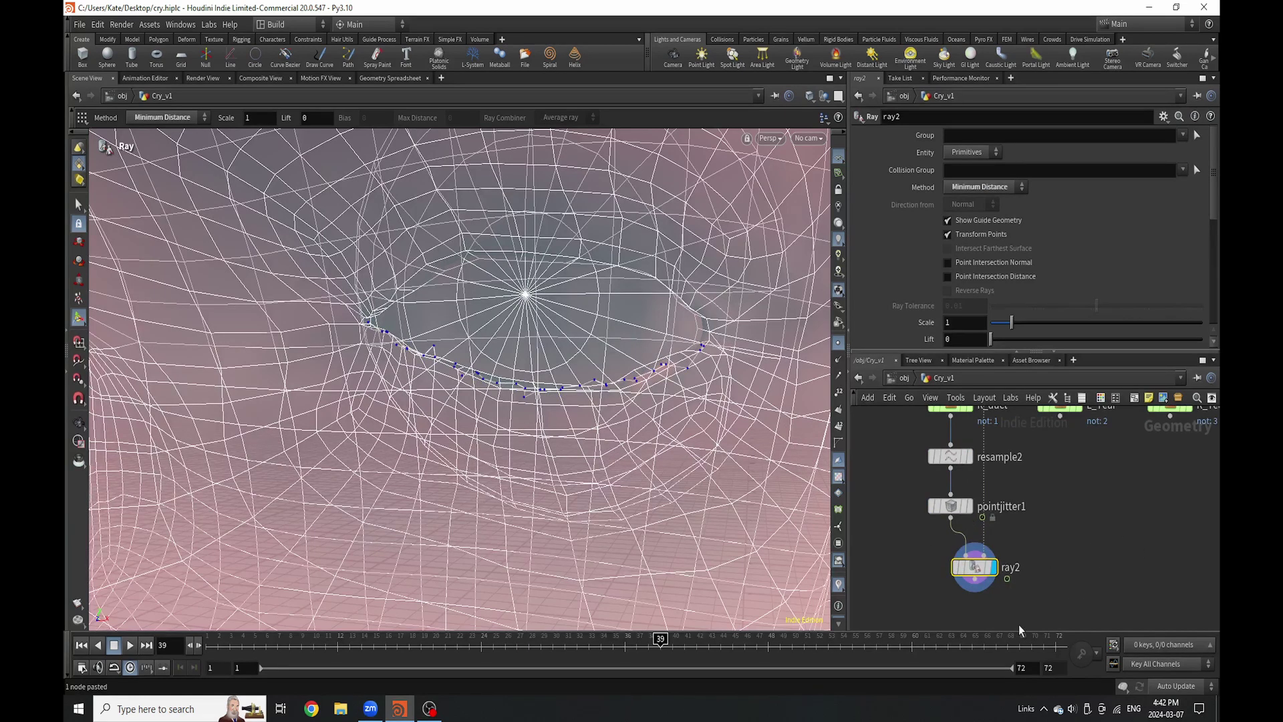
pyautogui.scroll(-2, 1005, 572)
pyautogui.press('Tab')
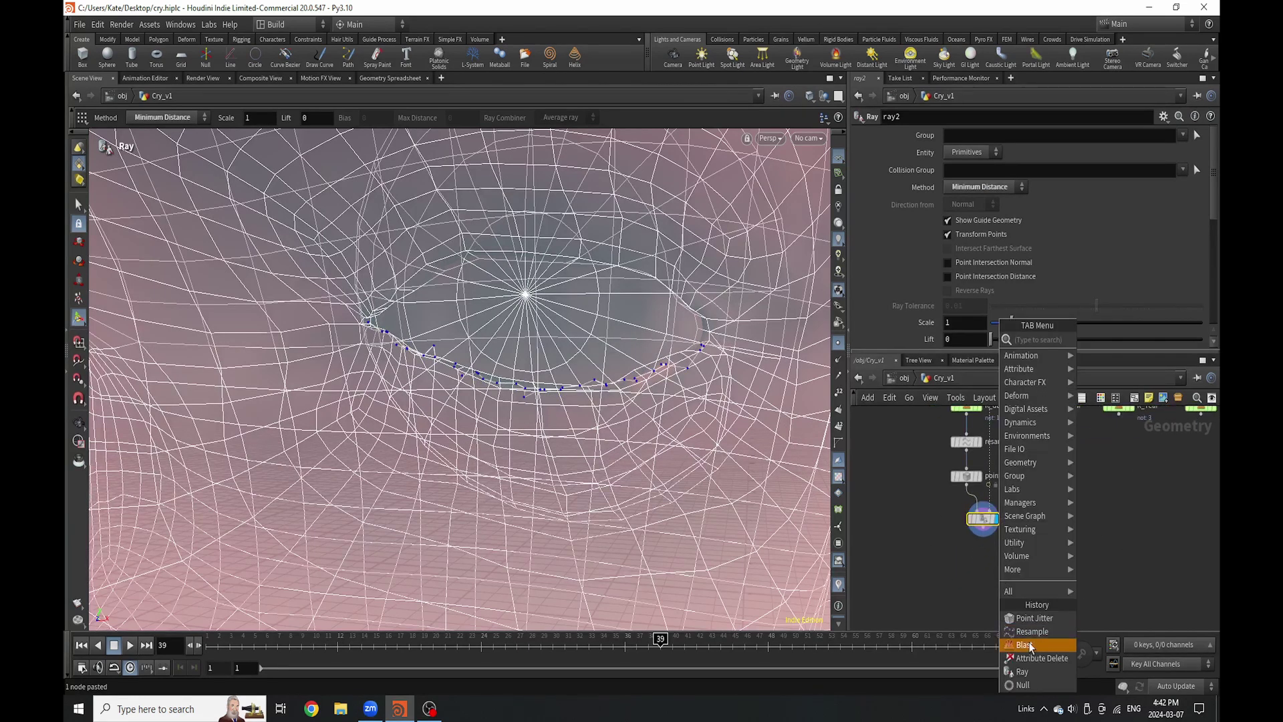
pyautogui.click(1023, 684)
pyautogui.click(984, 560)
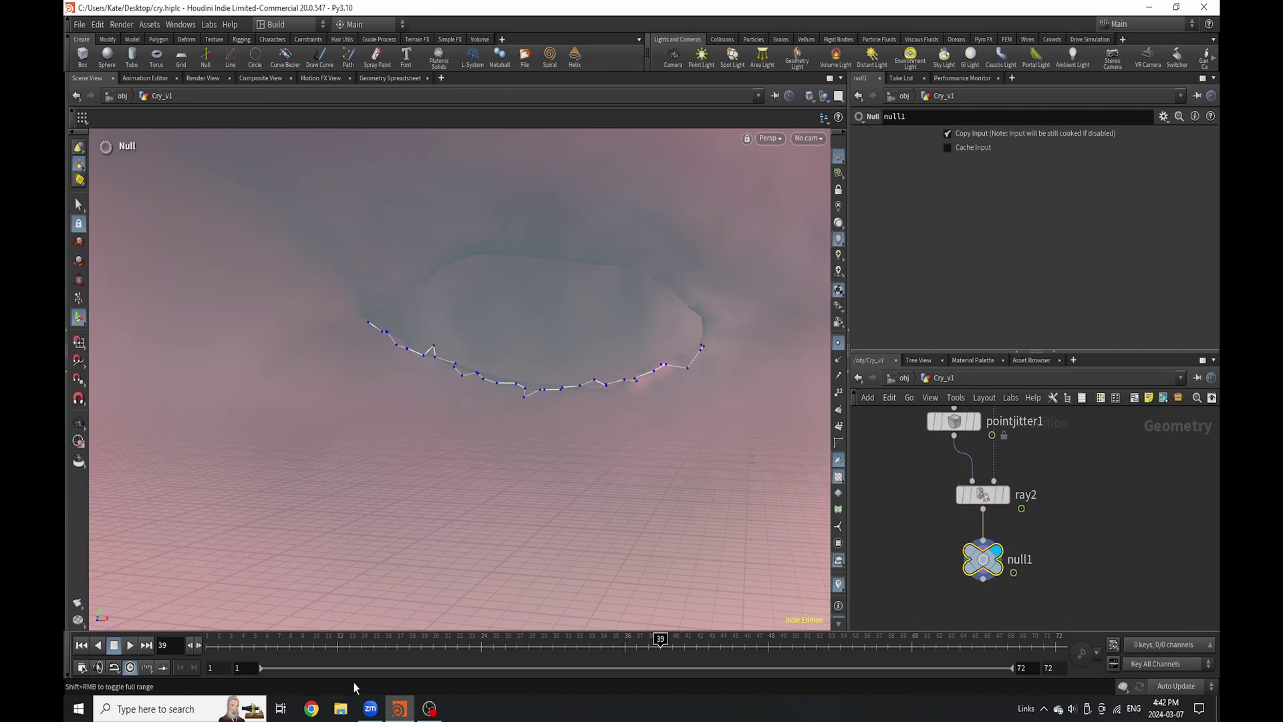
pyautogui.click(129, 646)
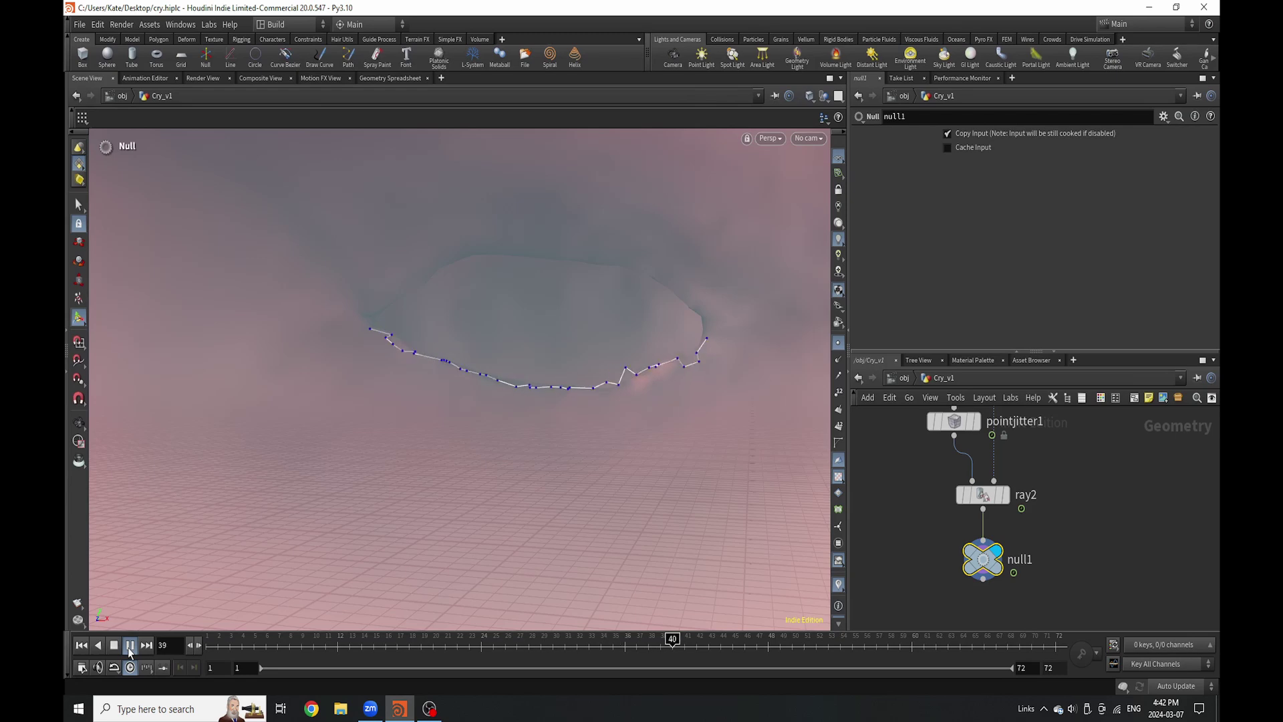
pyautogui.click(129, 645)
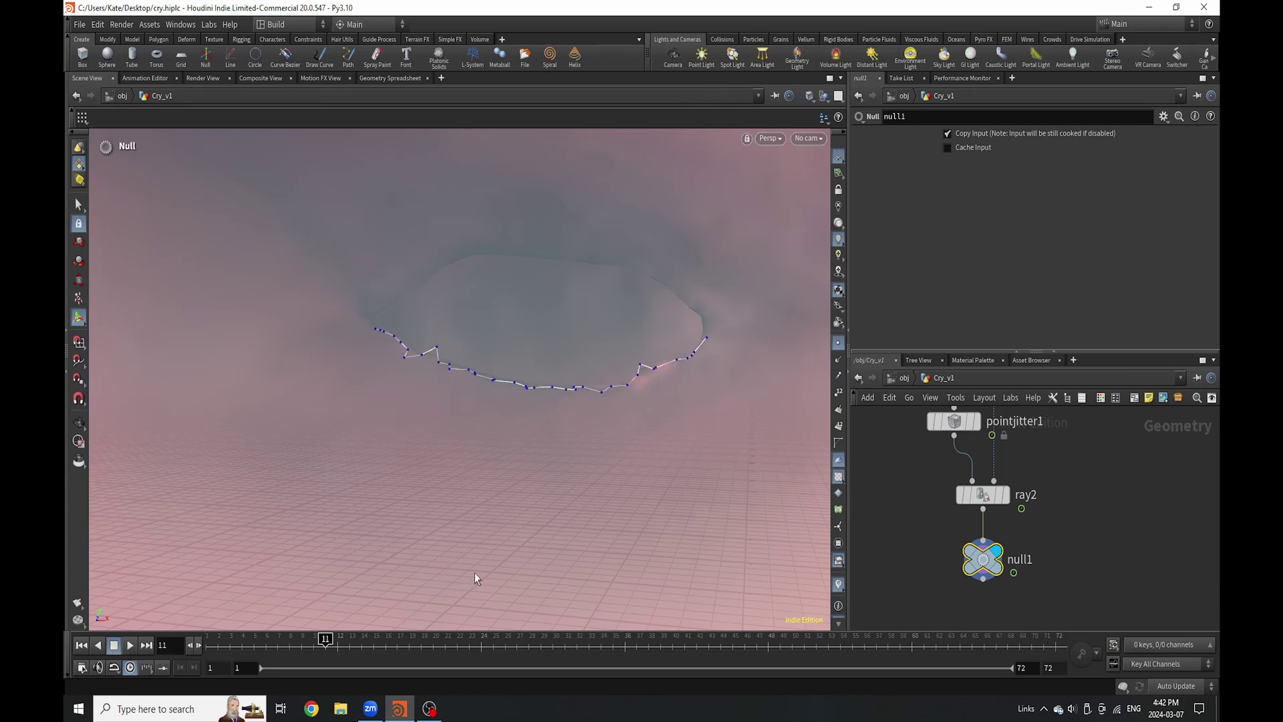
# Try maximum segment Length values of 0.0002 and 0.005 on the resample2 node.
pyautogui.scroll(-4, 1008, 514)
pyautogui.scroll(3, 1002, 478)
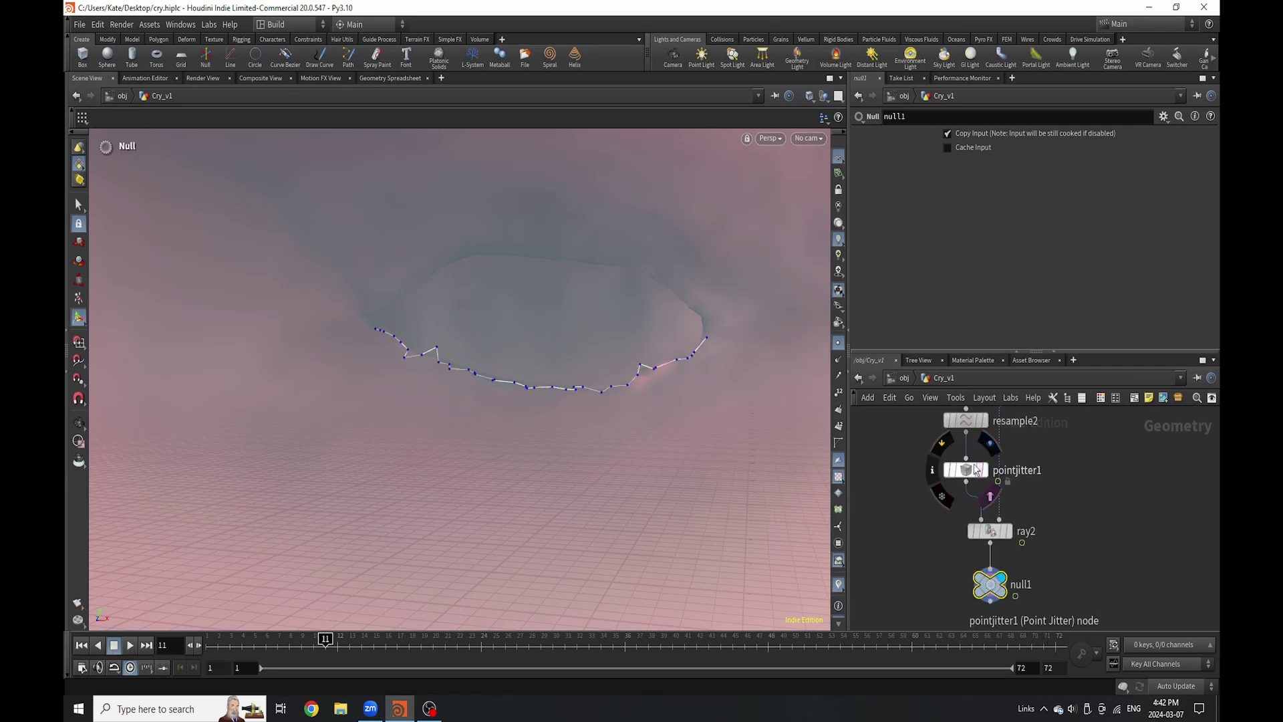
pyautogui.click(969, 421)
pyautogui.press('BackSpace')
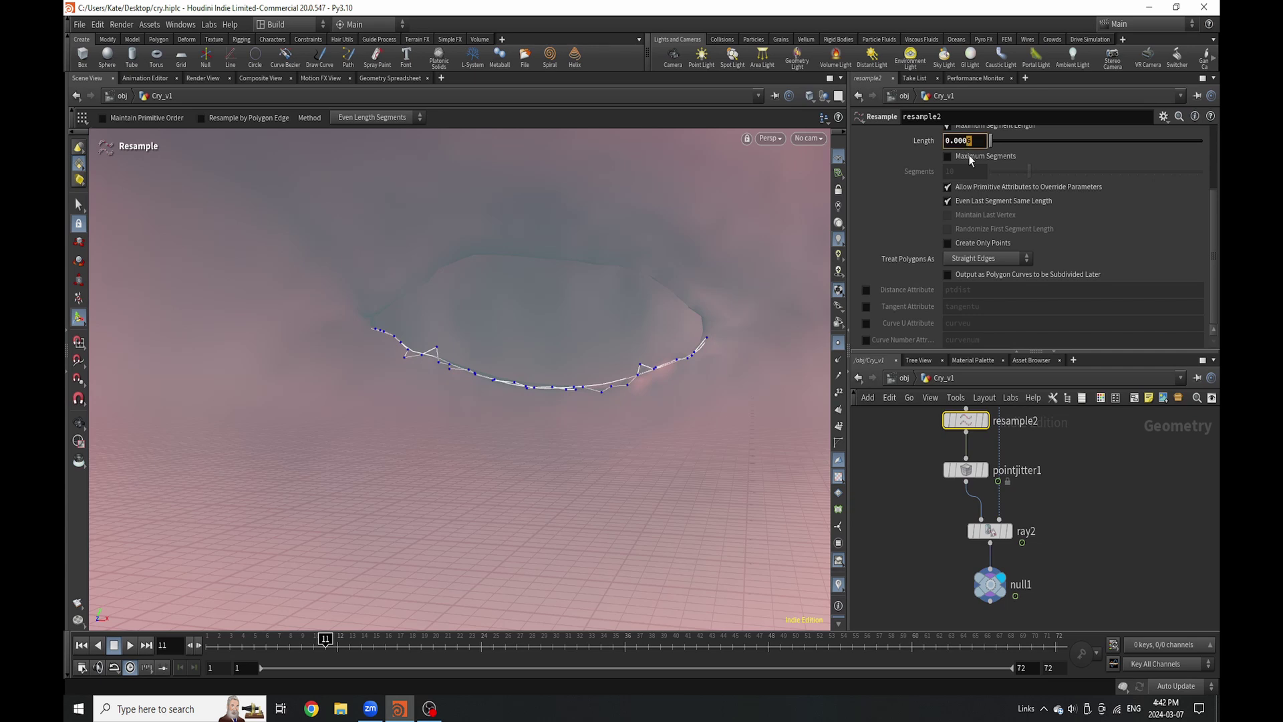
pyautogui.write('2')
pyautogui.press('Return')
pyautogui.keyDown('alt'); pyautogui.moveTo(743, 291); pyautogui.dragTo(771, 289); pyautogui.keyUp('alt')
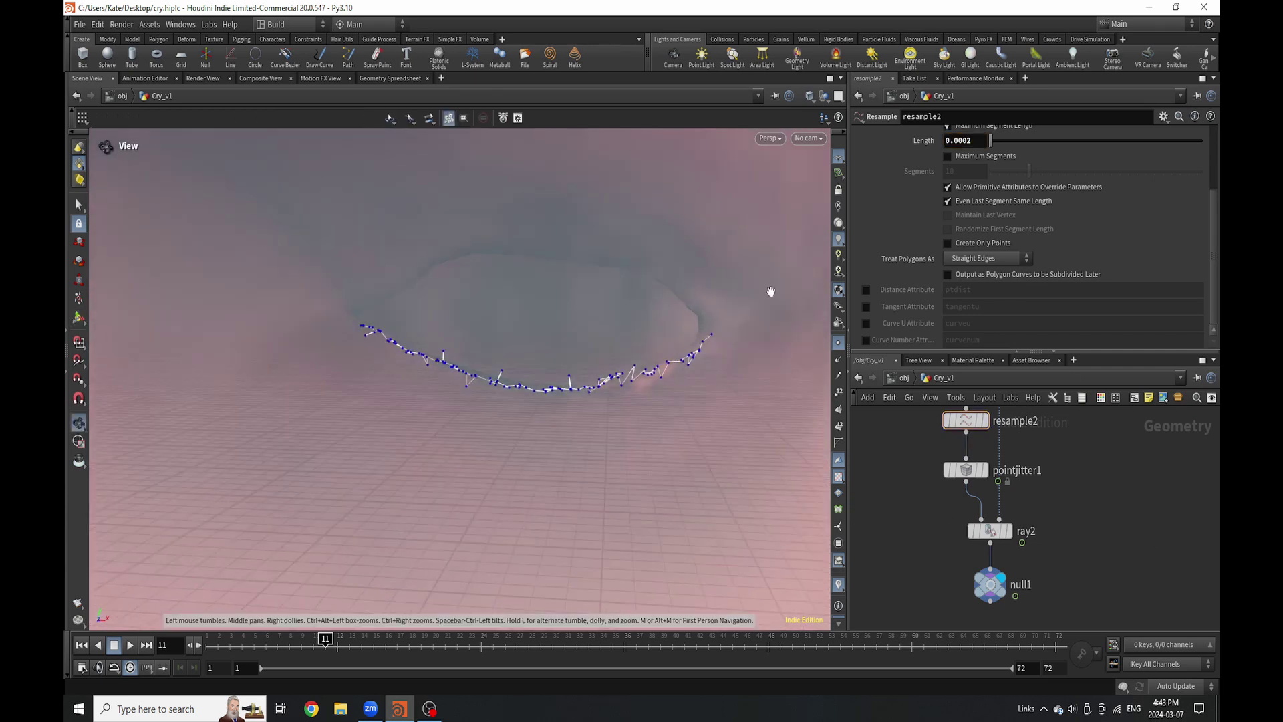
pyautogui.moveTo(972, 143); pyautogui.dragTo(965, 148)
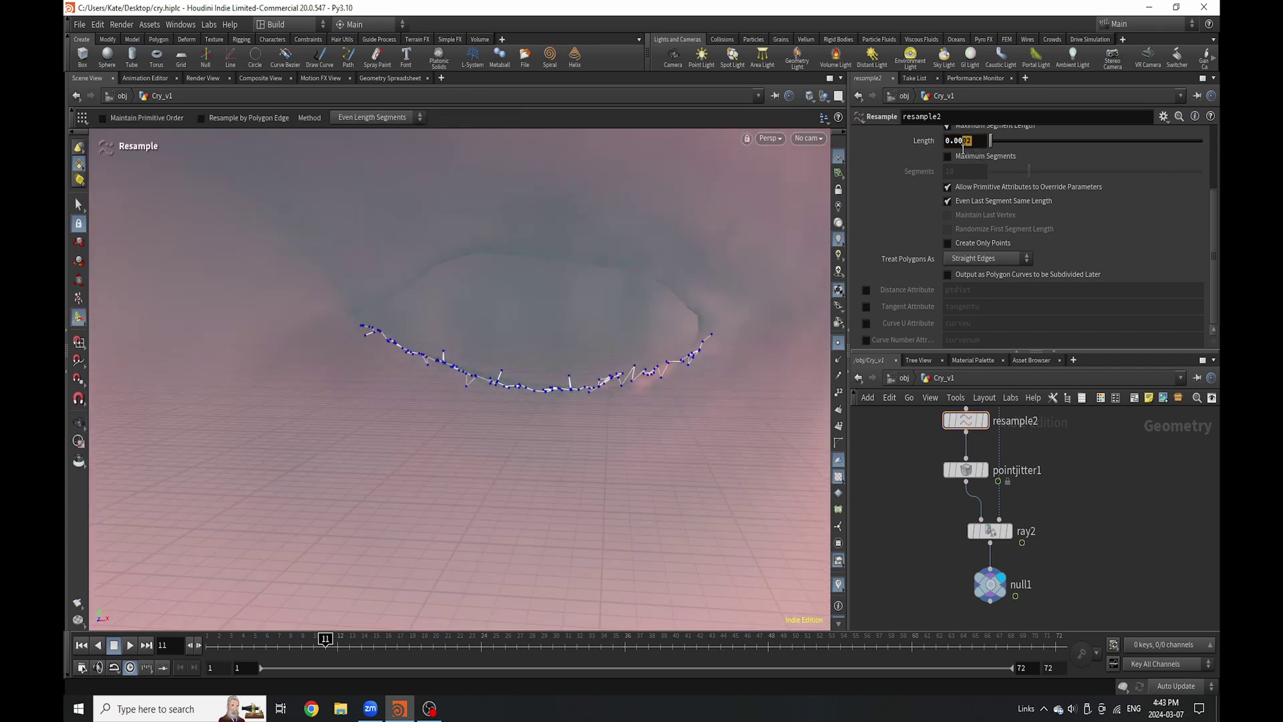
pyautogui.write('5')
pyautogui.press('Return')
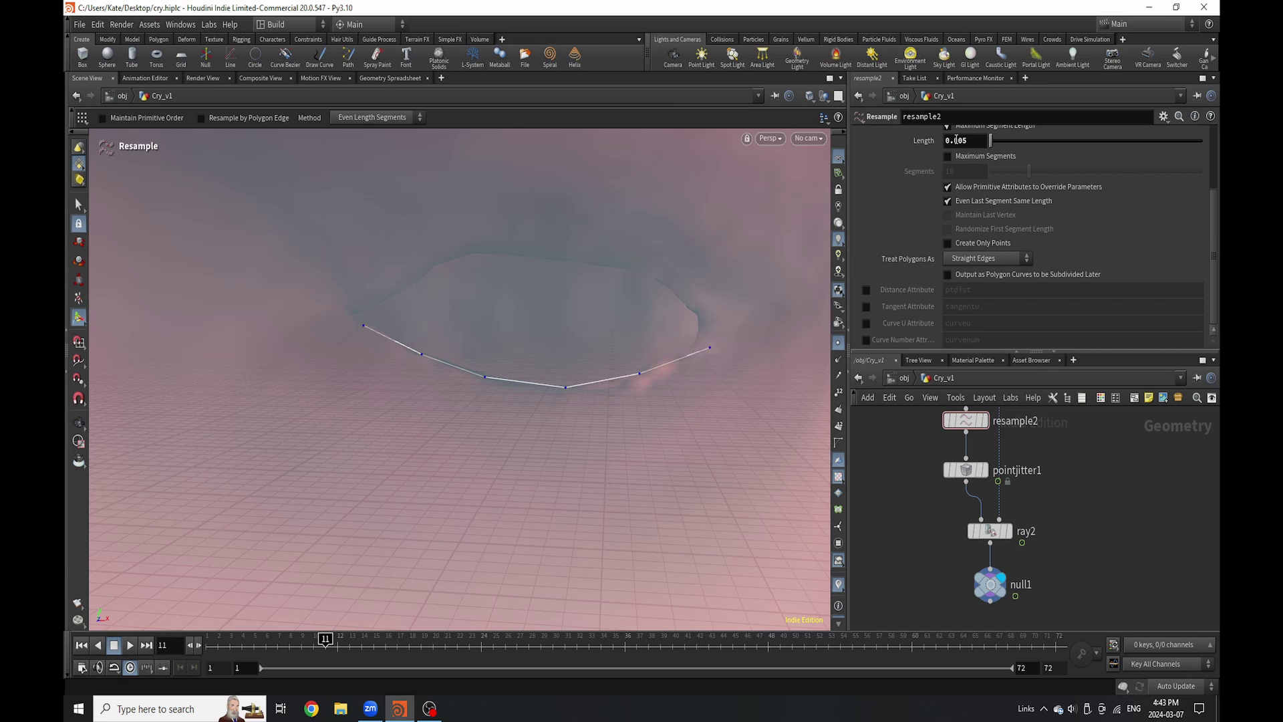
# Set the Length of resample2 to 0.001 and enable its Curve U Attribute.
pyautogui.write('1')
pyautogui.press('Return')
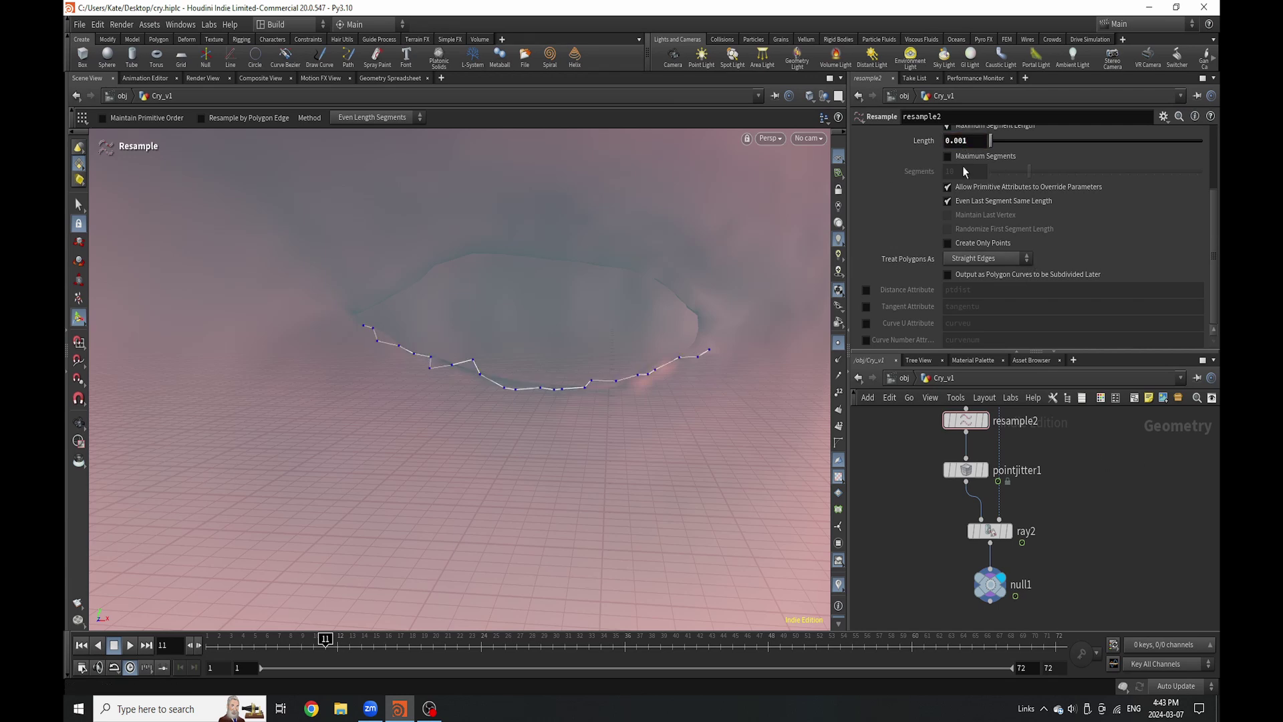
pyautogui.click(866, 323)
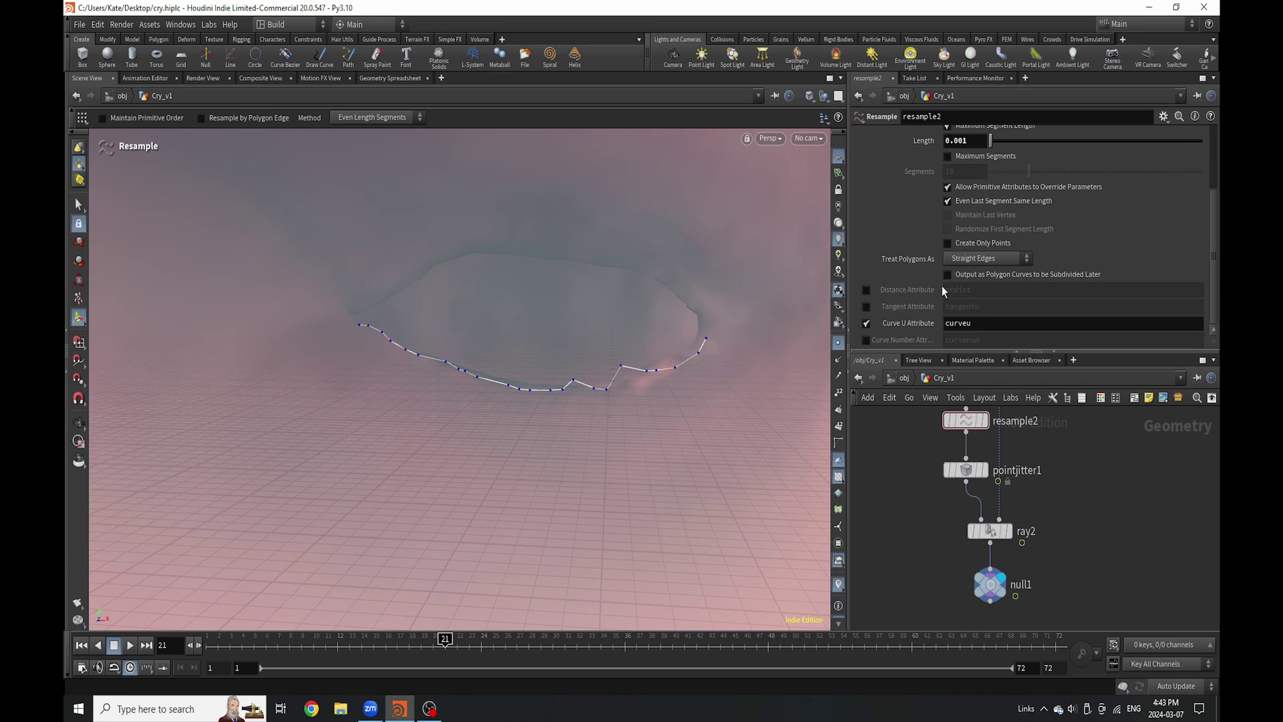
pyautogui.scroll(-4, 998, 472)
pyautogui.scroll(4, 1004, 540)
pyautogui.press('Tab')
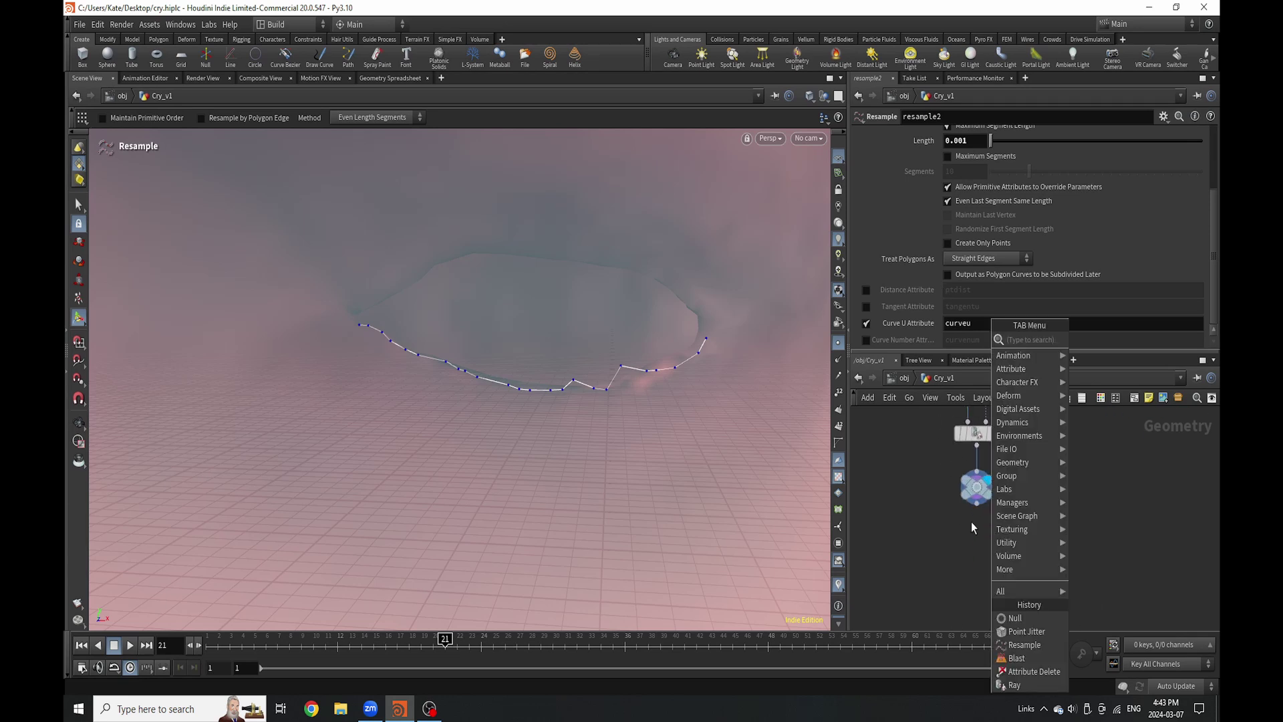
pyautogui.press('Escape')
# Make room above ray2 and insert an Attribute Randomize node between pointjitter1 and ray2.
pyautogui.scroll(-4, 923, 563)
pyautogui.scroll(3, 951, 439)
pyautogui.moveTo(918, 568); pyautogui.dragTo(961, 528)
pyautogui.click(923, 487)
pyautogui.press('Tab')
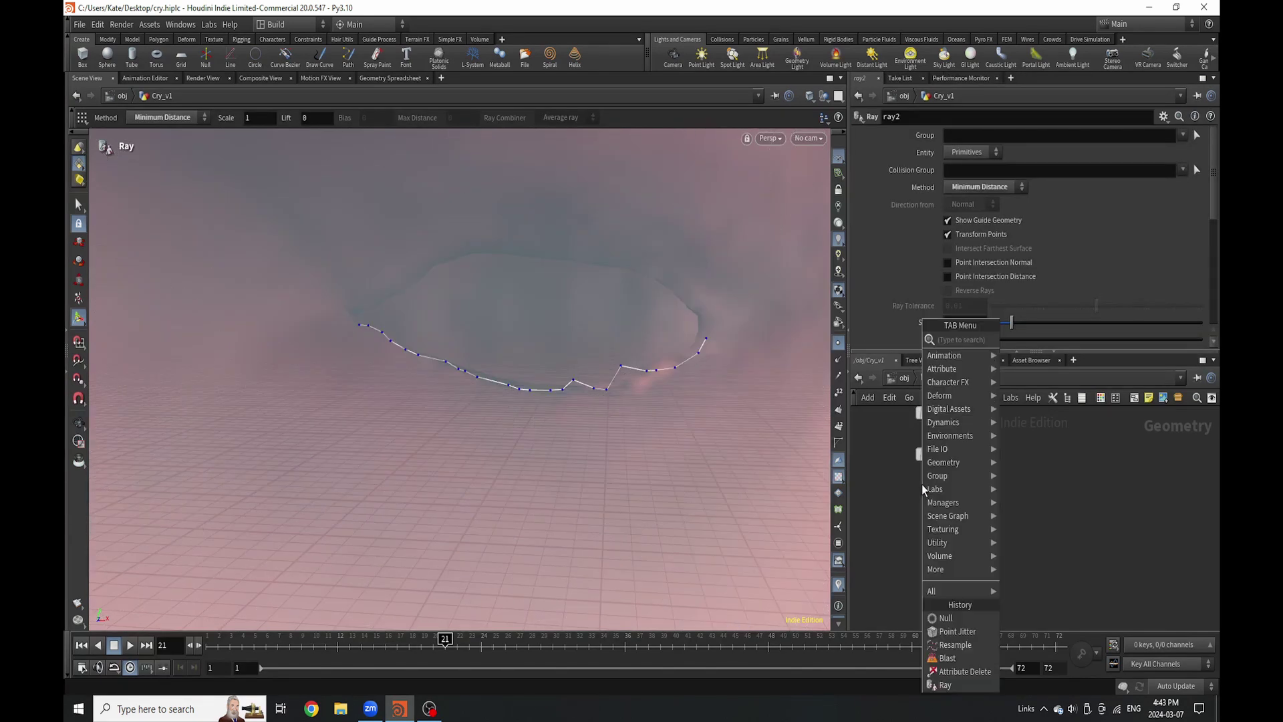
pyautogui.write('att')
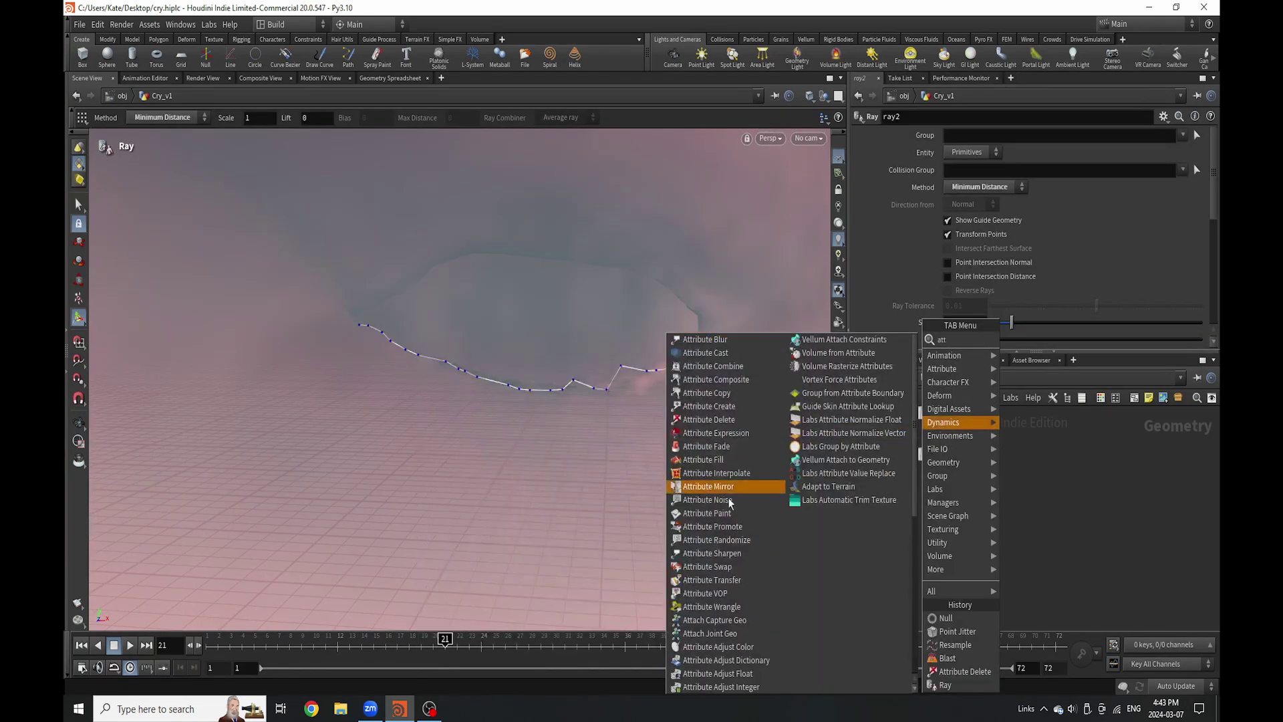
pyautogui.click(737, 540)
pyautogui.click(953, 492)
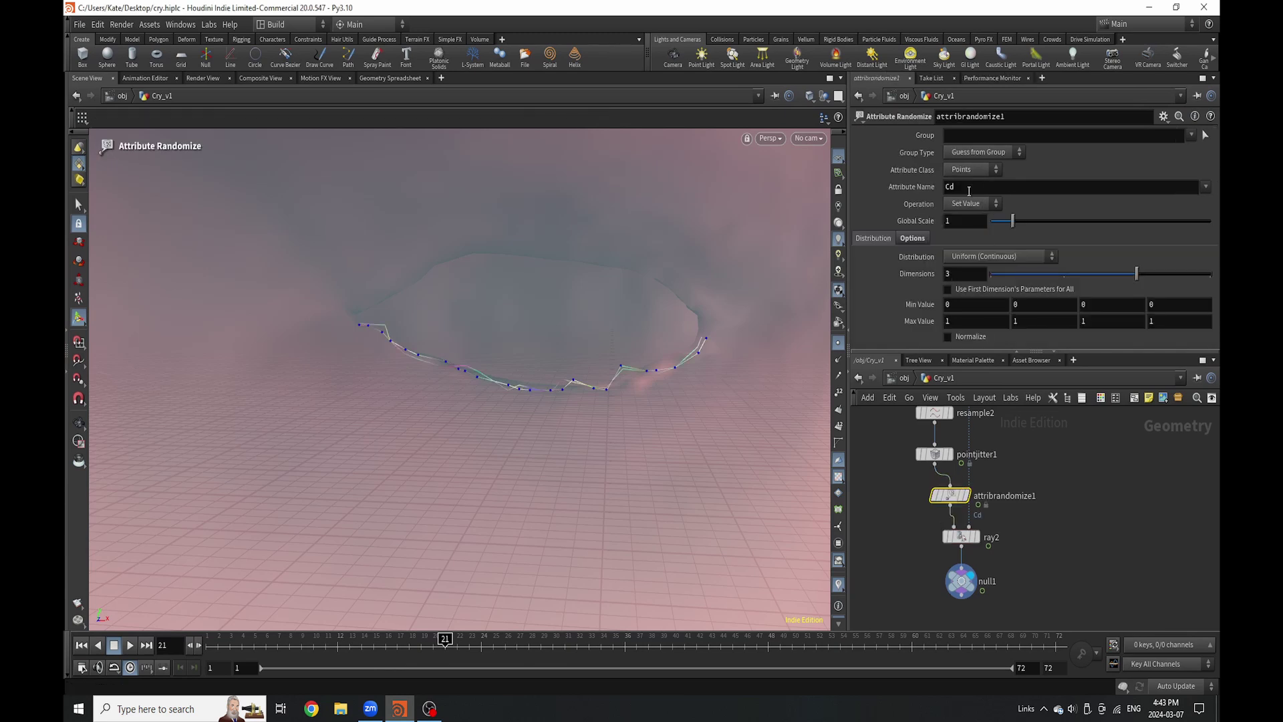
# Set the Attribute Randomize node's attribute name to pscale and its first Max Value to 0.001.
pyautogui.click(969, 191)
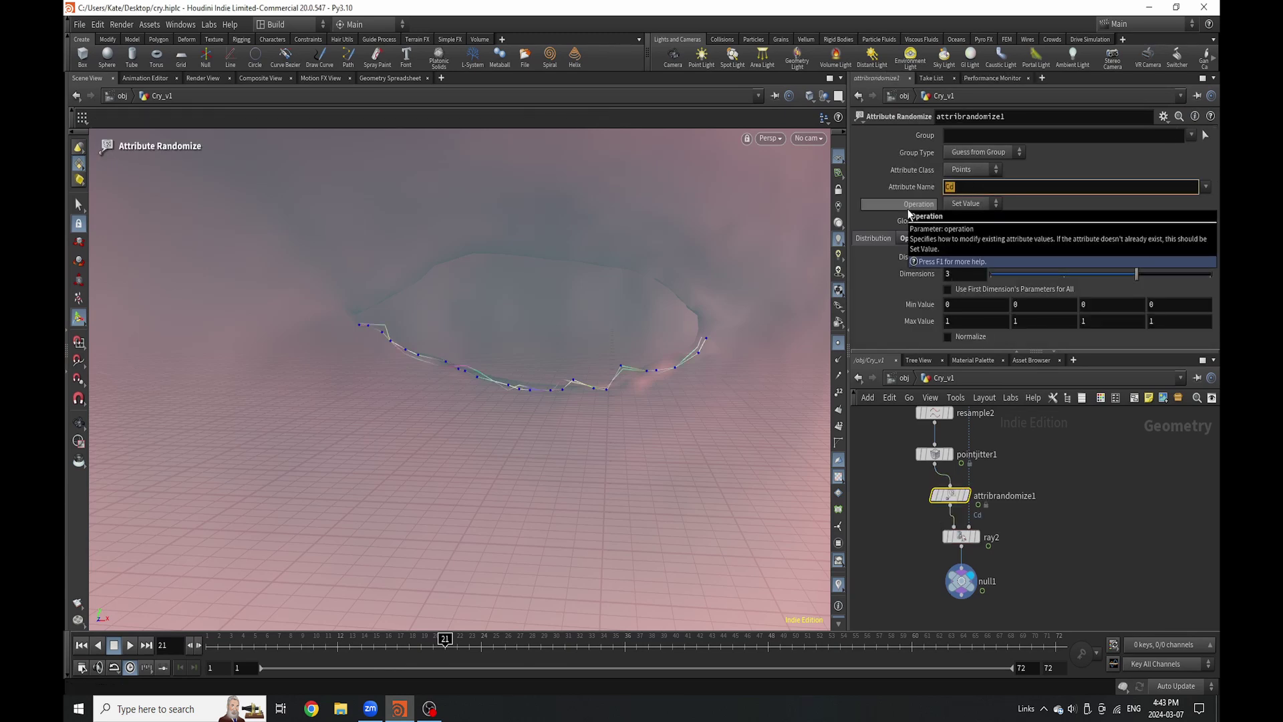
pyautogui.write('pscale')
pyautogui.press('Return')
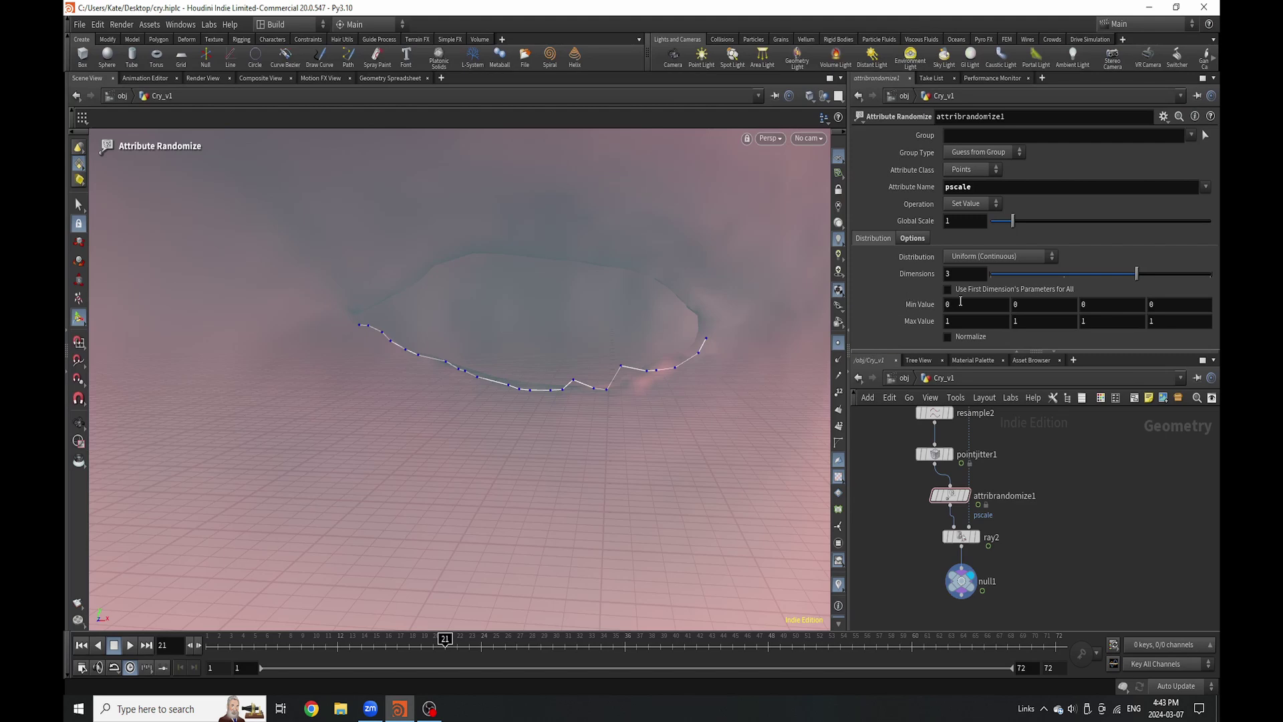
pyautogui.click(949, 321)
pyautogui.write('0.001')
pyautogui.press('Return')
# Add a PolyWire node below null1, wire null1 into it and display it.
pyautogui.press('Tab')
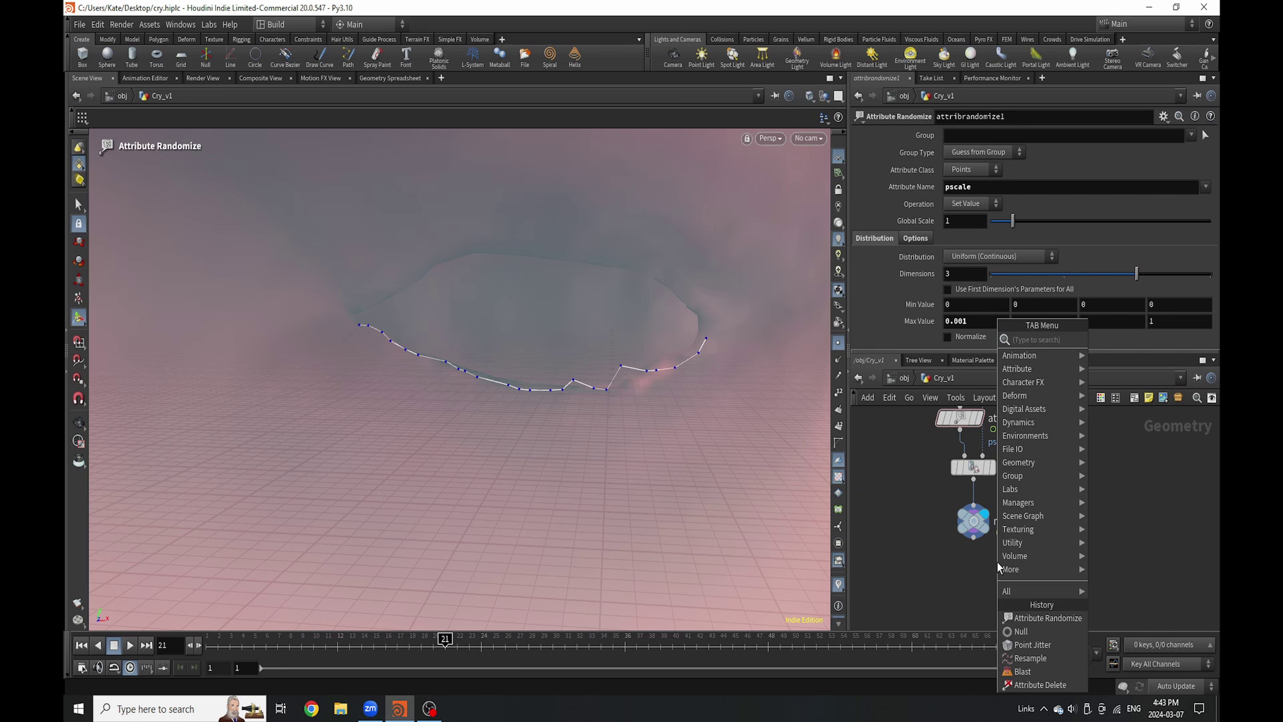
pyautogui.write('poly w')
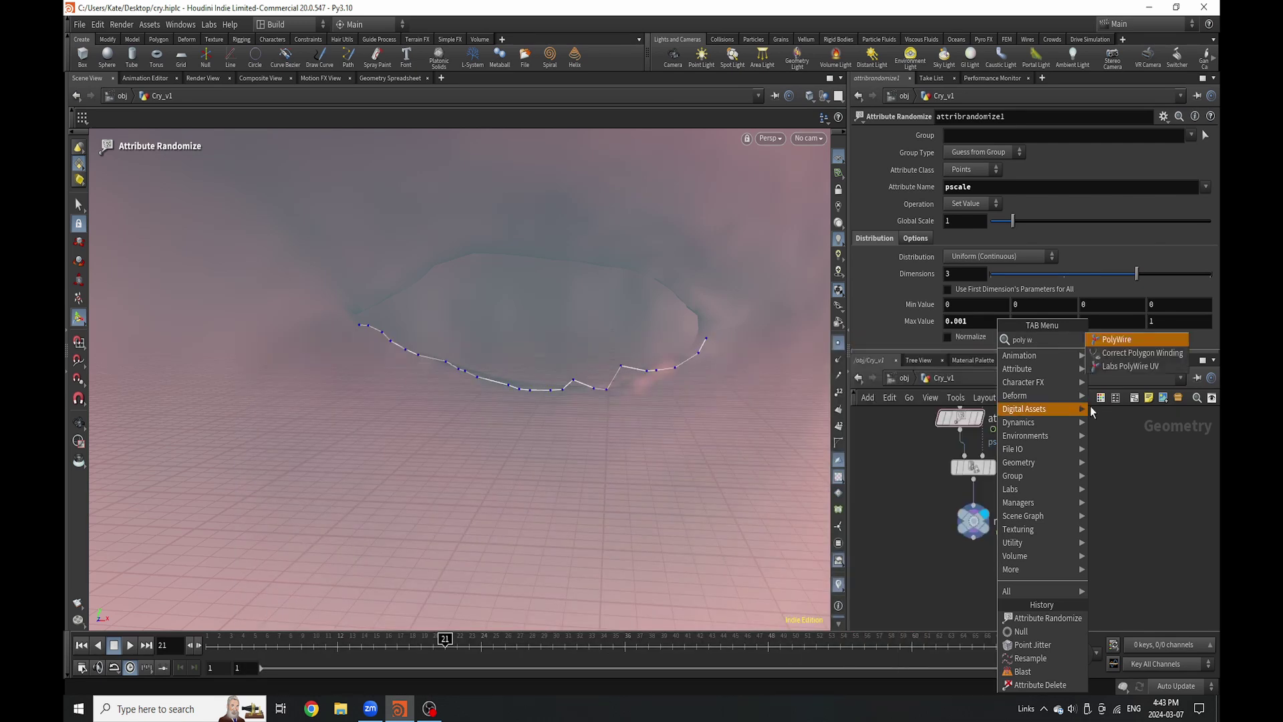
pyautogui.press('Return')
pyautogui.click(976, 563)
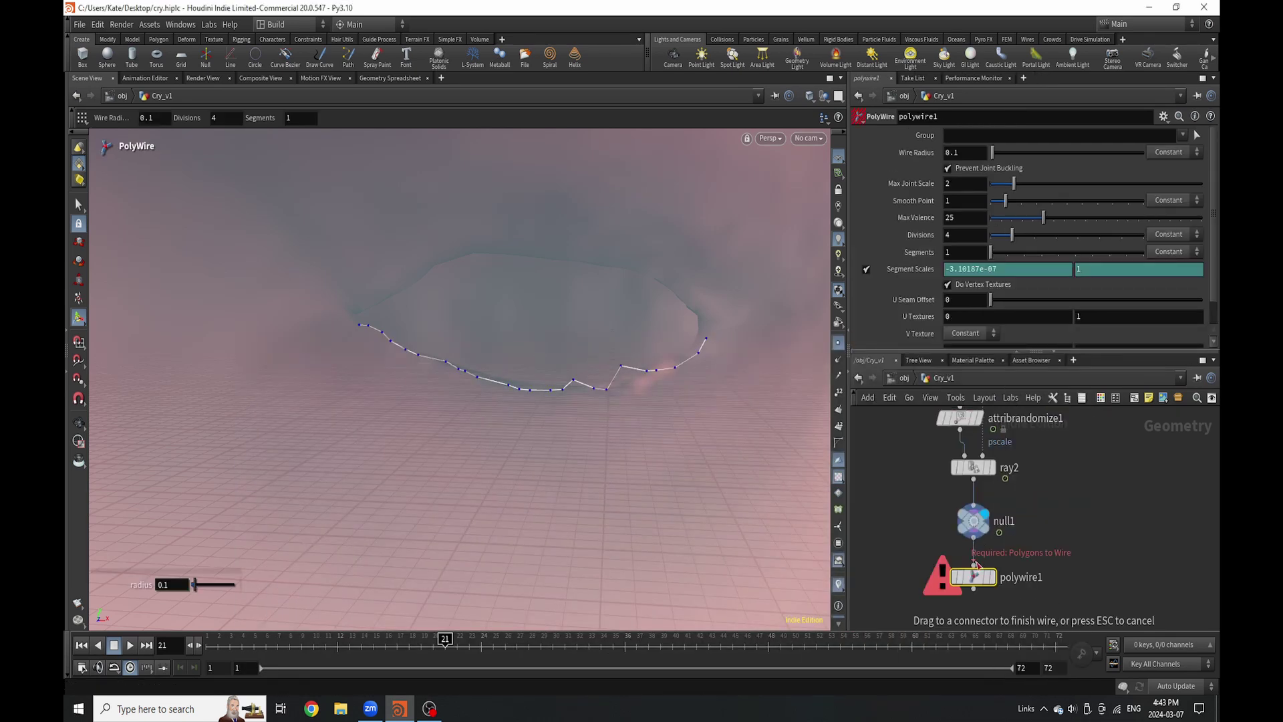
pyautogui.click(975, 565)
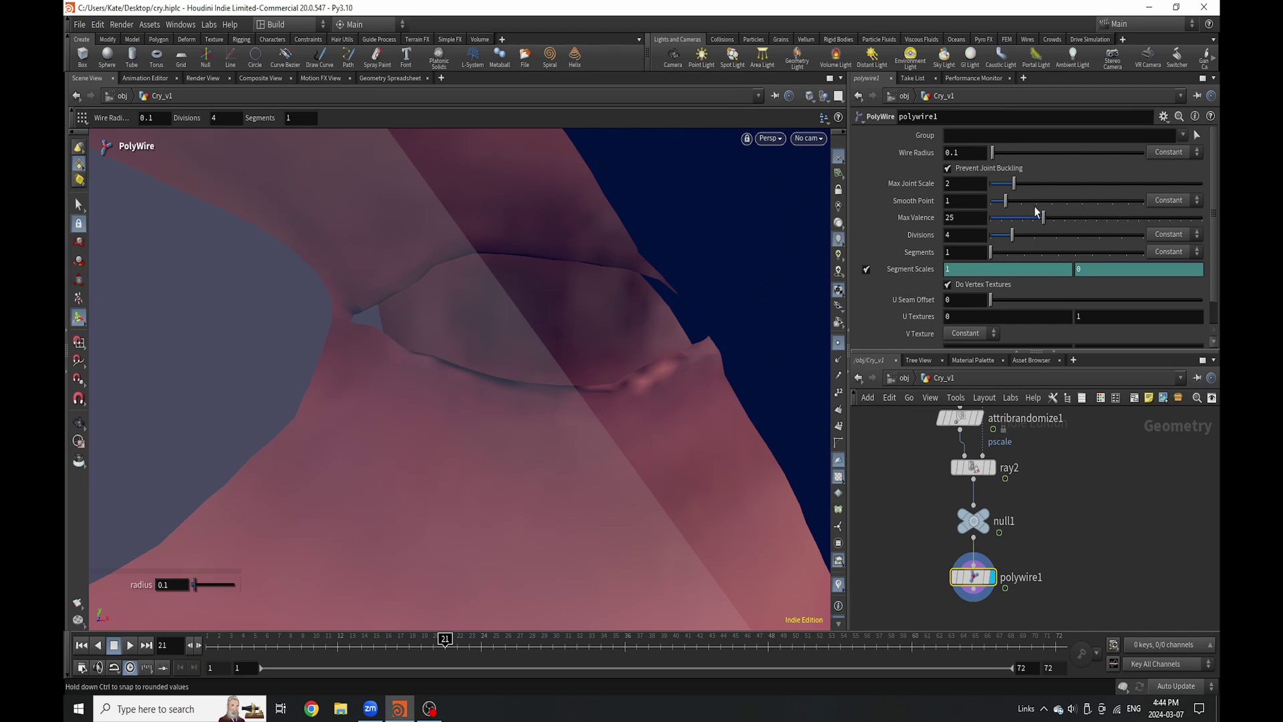
pyautogui.click(965, 152)
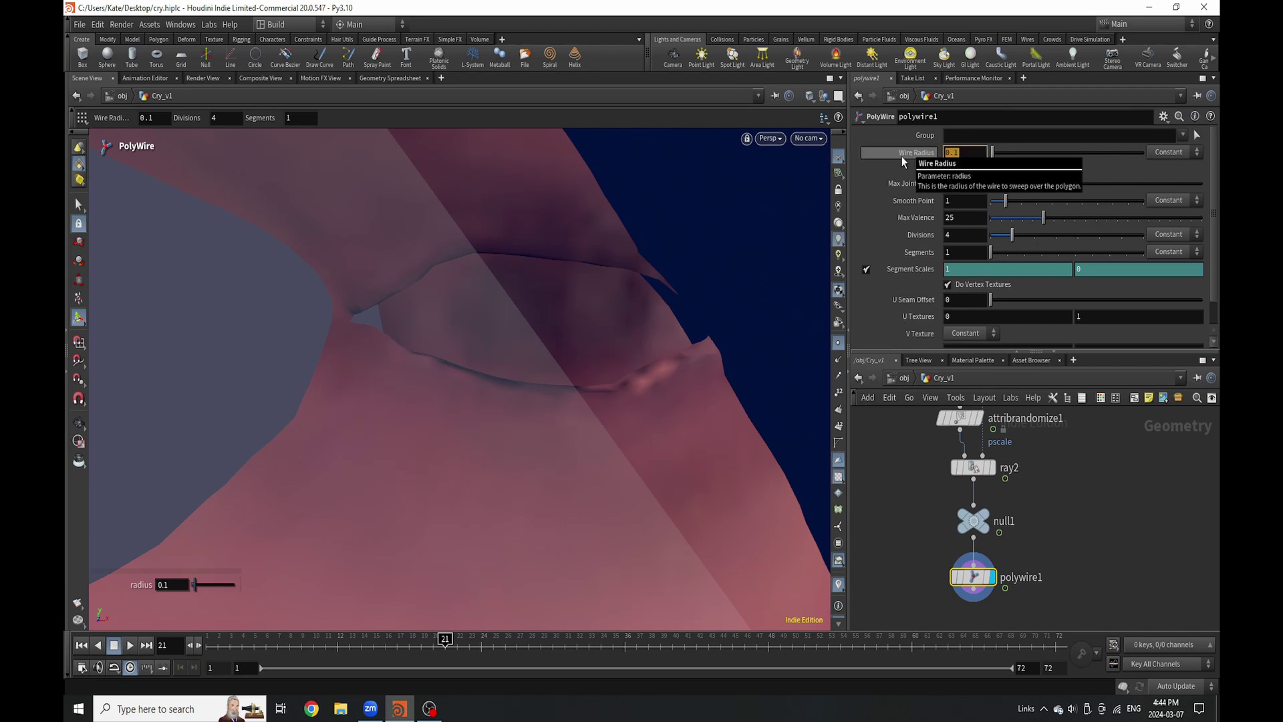
pyautogui.write('@curveu')
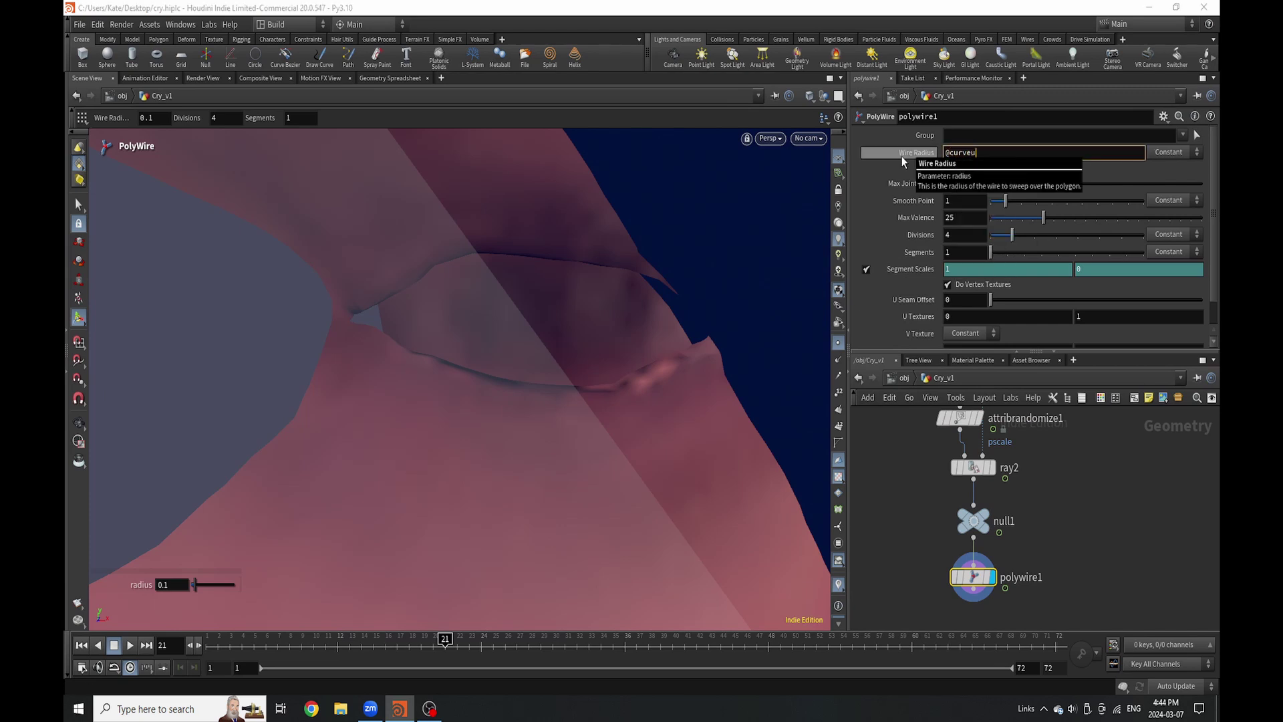
pyautogui.write(' * @pscale')
pyautogui.press('Return')
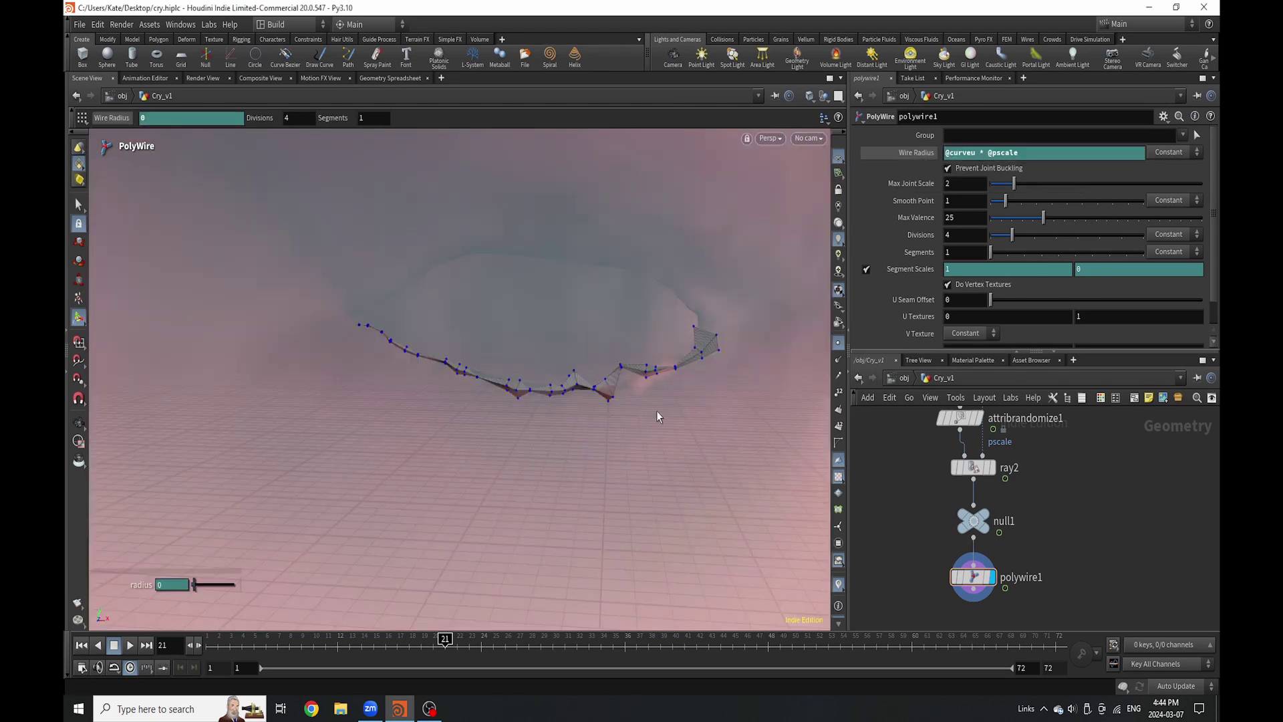
pyautogui.moveTo(508, 645); pyautogui.dragTo(851, 646)
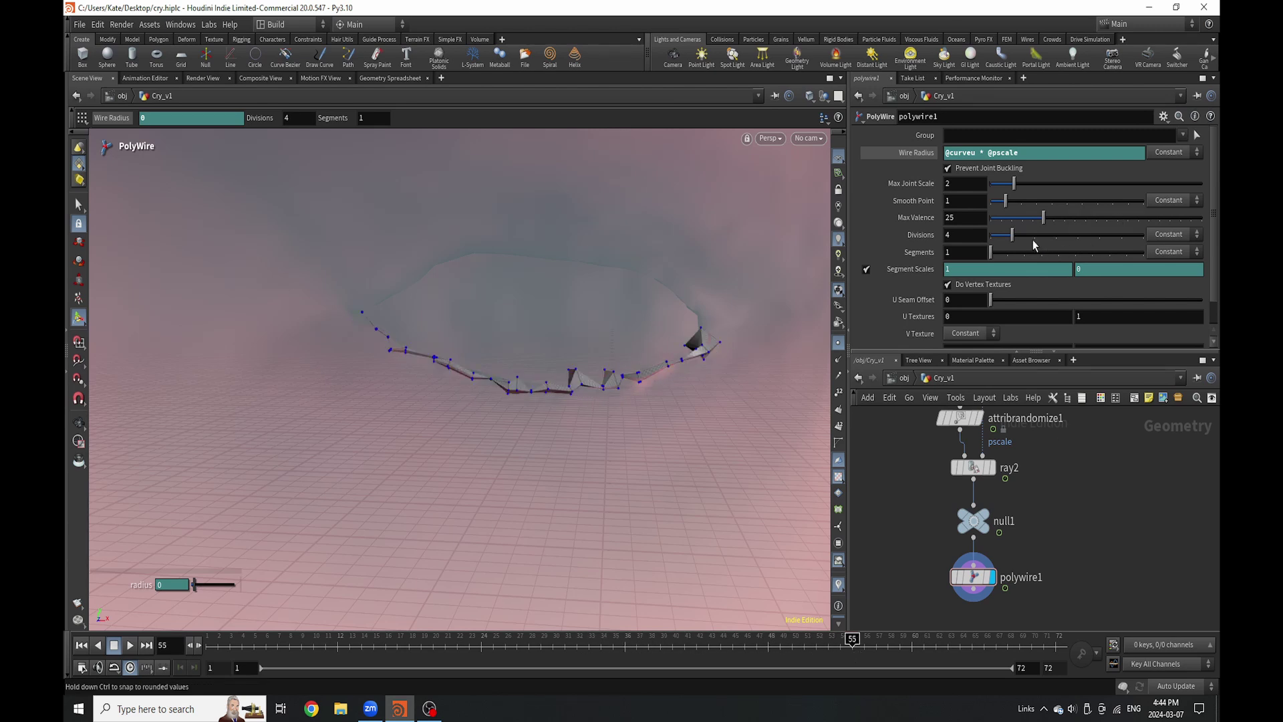
pyautogui.moveTo(1032, 240); pyautogui.dragTo(1056, 235)
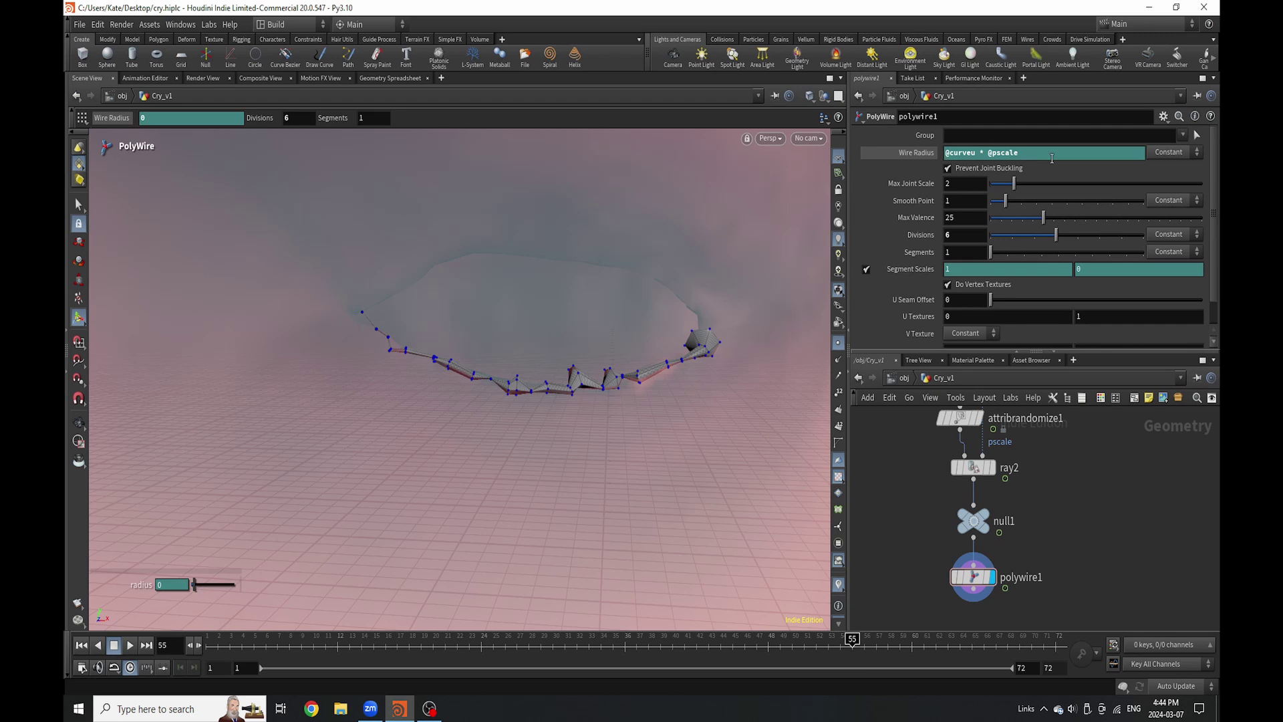
pyautogui.click(1016, 154)
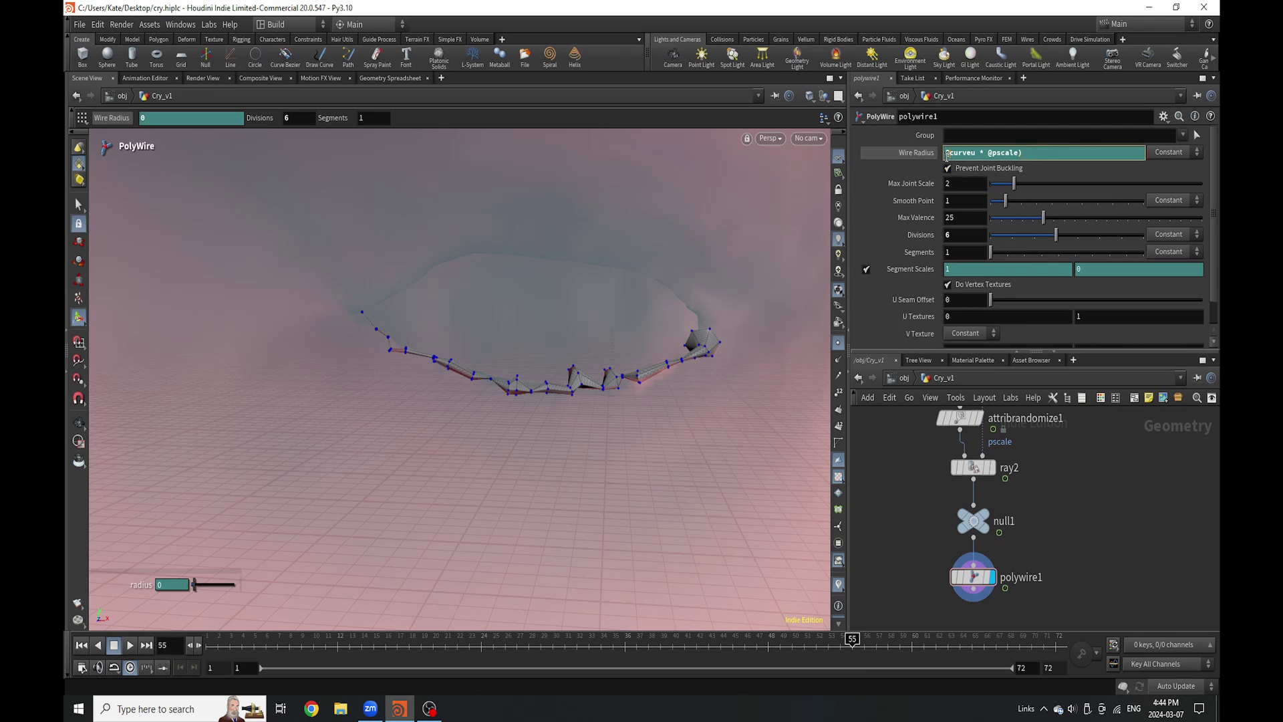
pyautogui.write('(')
pyautogui.write('*0.5')
pyautogui.moveTo(1045, 155); pyautogui.dragTo(1030, 156)
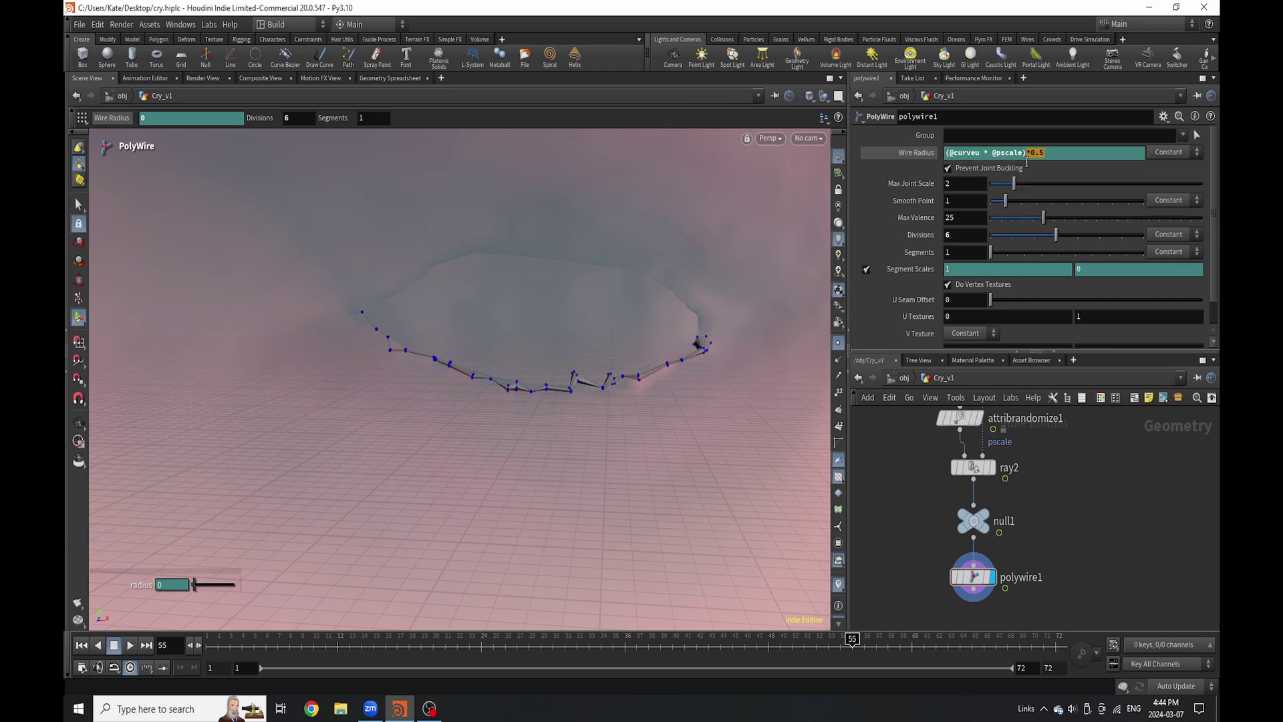
pyautogui.write('3')
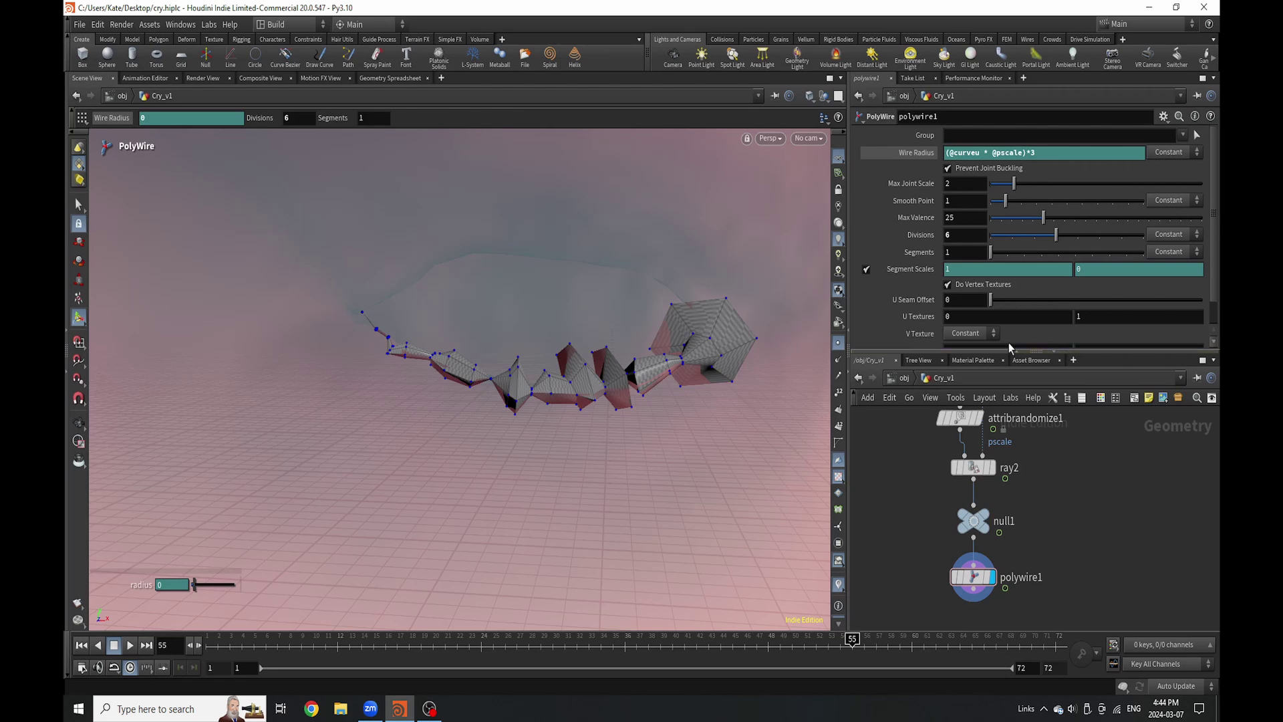
pyautogui.click(978, 154)
pyautogui.write('/2')
pyautogui.press('Return')
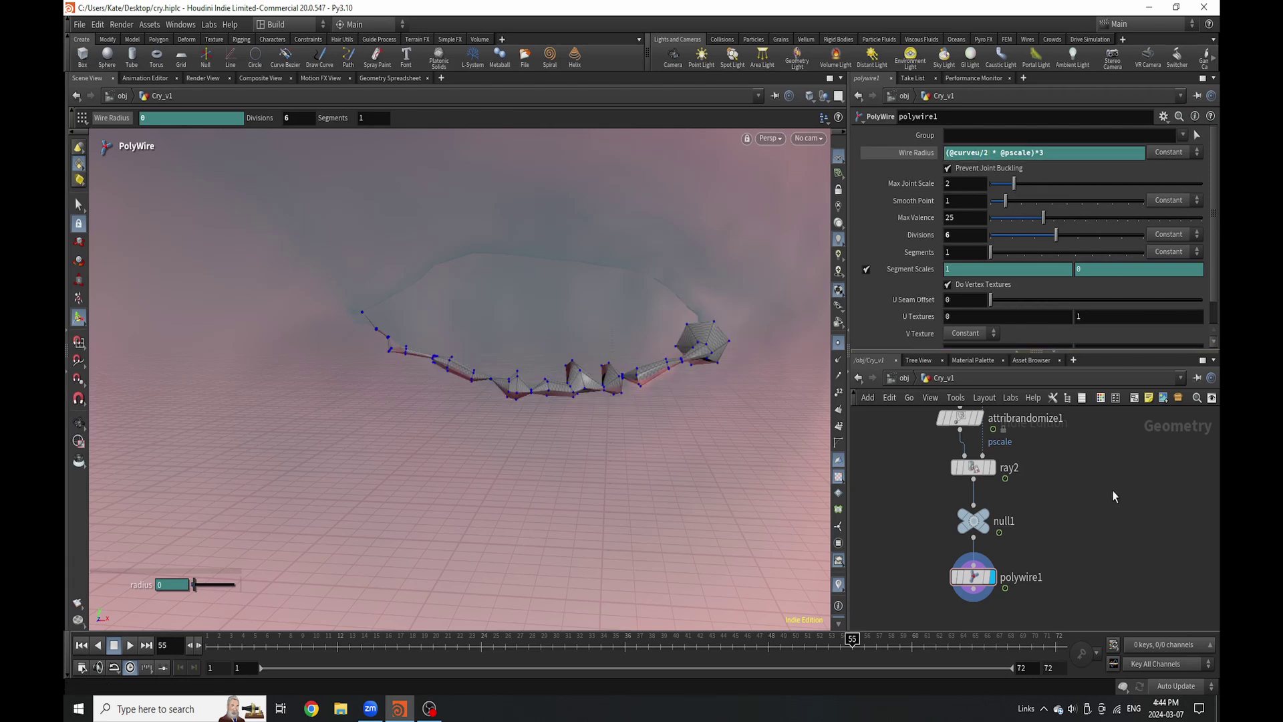
pyautogui.write('6')
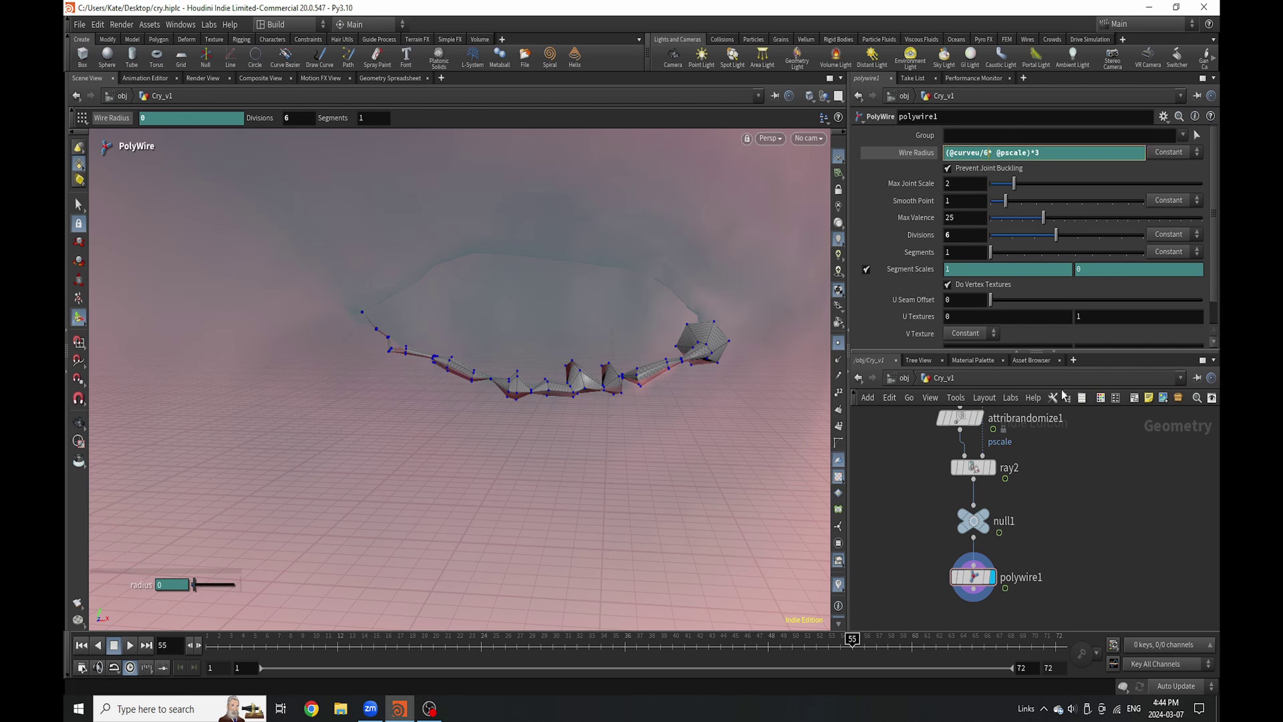
pyautogui.press('Return')
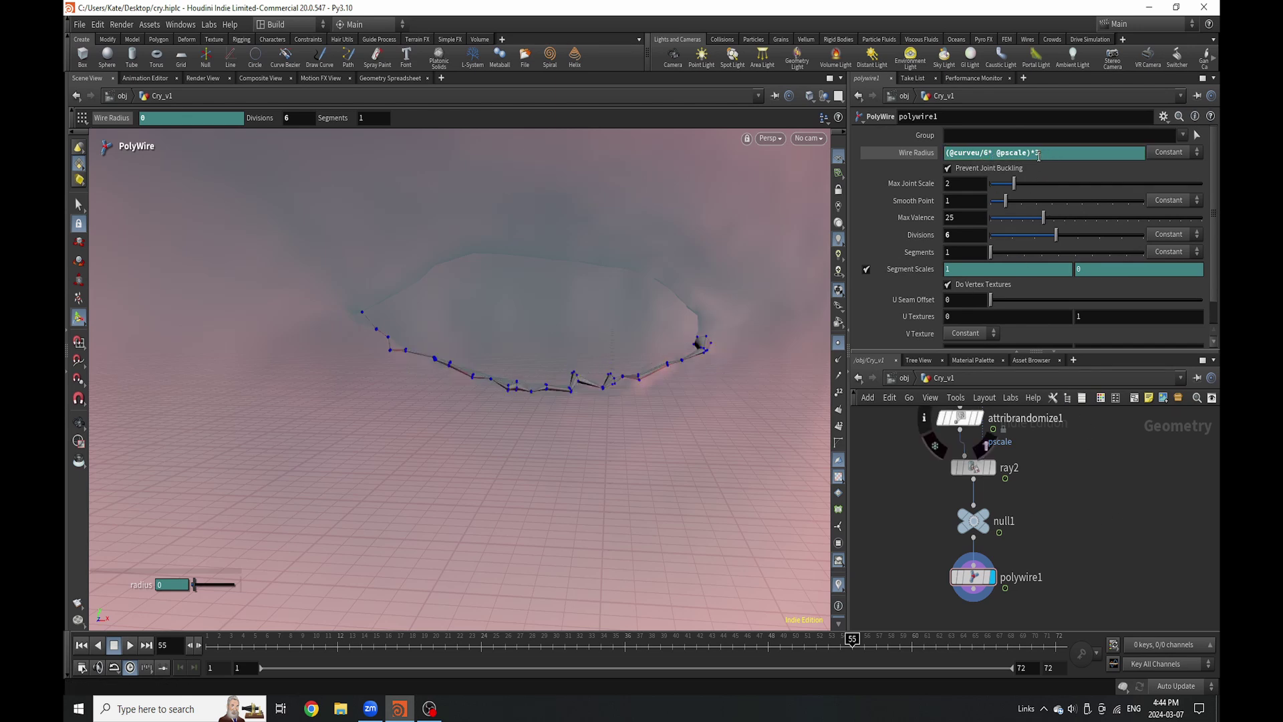
pyautogui.write('6')
pyautogui.press('Return')
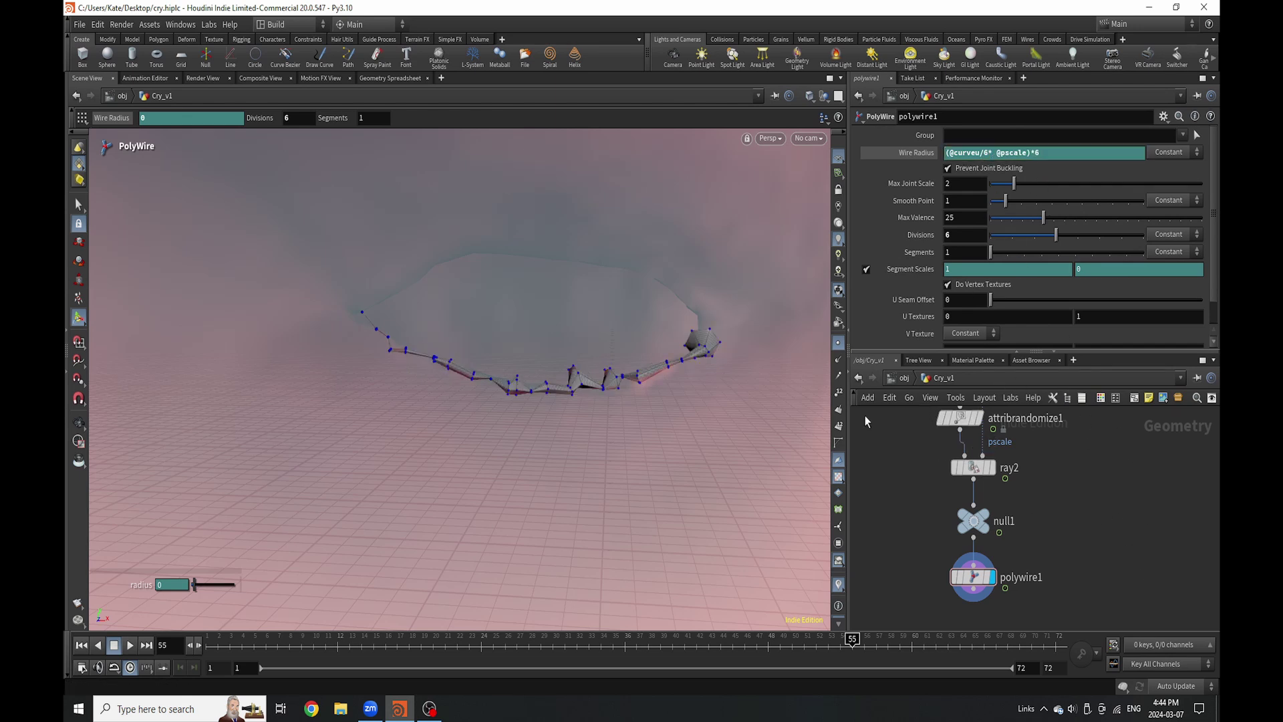
pyautogui.moveTo(648, 372)
pyautogui.keyDown('alt'); pyautogui.mouseDown()
pyautogui.moveTo(659, 427)
pyautogui.moveTo(667, 366)
pyautogui.moveTo(651, 424)
pyautogui.moveTo(653, 395)
pyautogui.mouseUp(); pyautogui.keyUp('alt')
pyautogui.scroll(-3, 1033, 502)
pyautogui.scroll(3, 1033, 503)
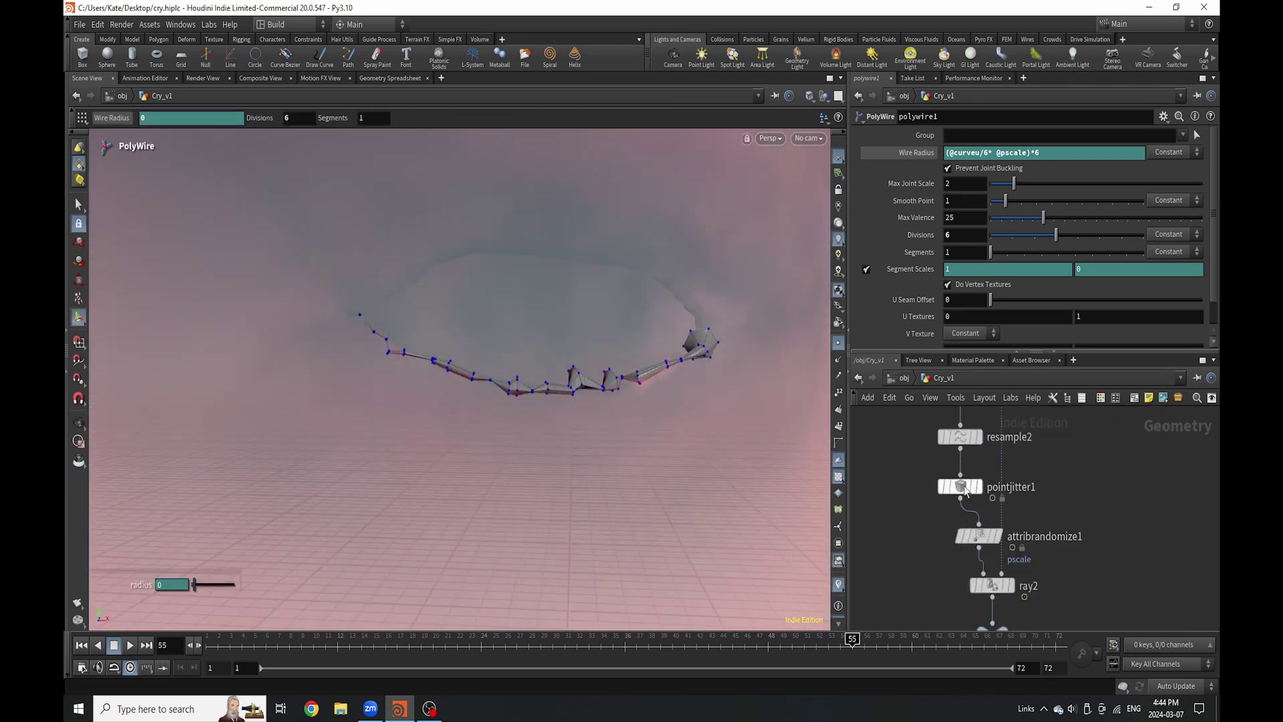
# Set the segment Length of resample2 to 0.0006.
pyautogui.click(960, 437)
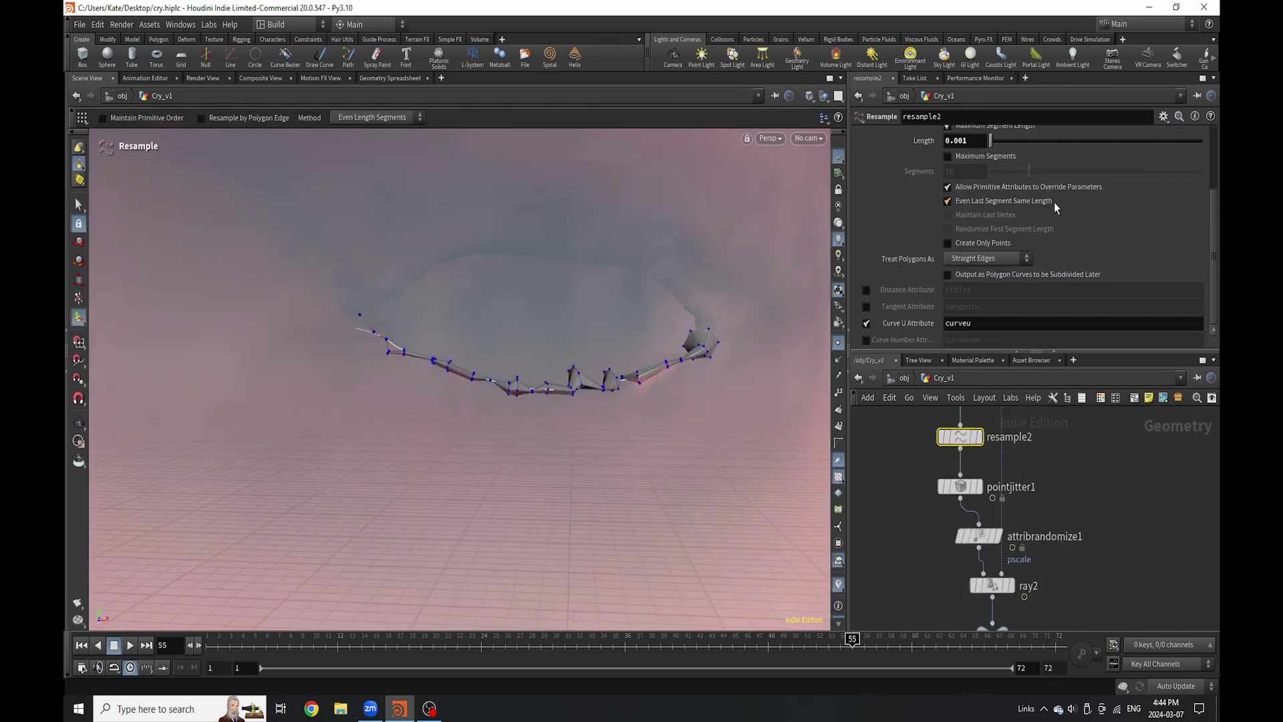
pyautogui.click(965, 142)
pyautogui.write('06')
pyautogui.press('Return')
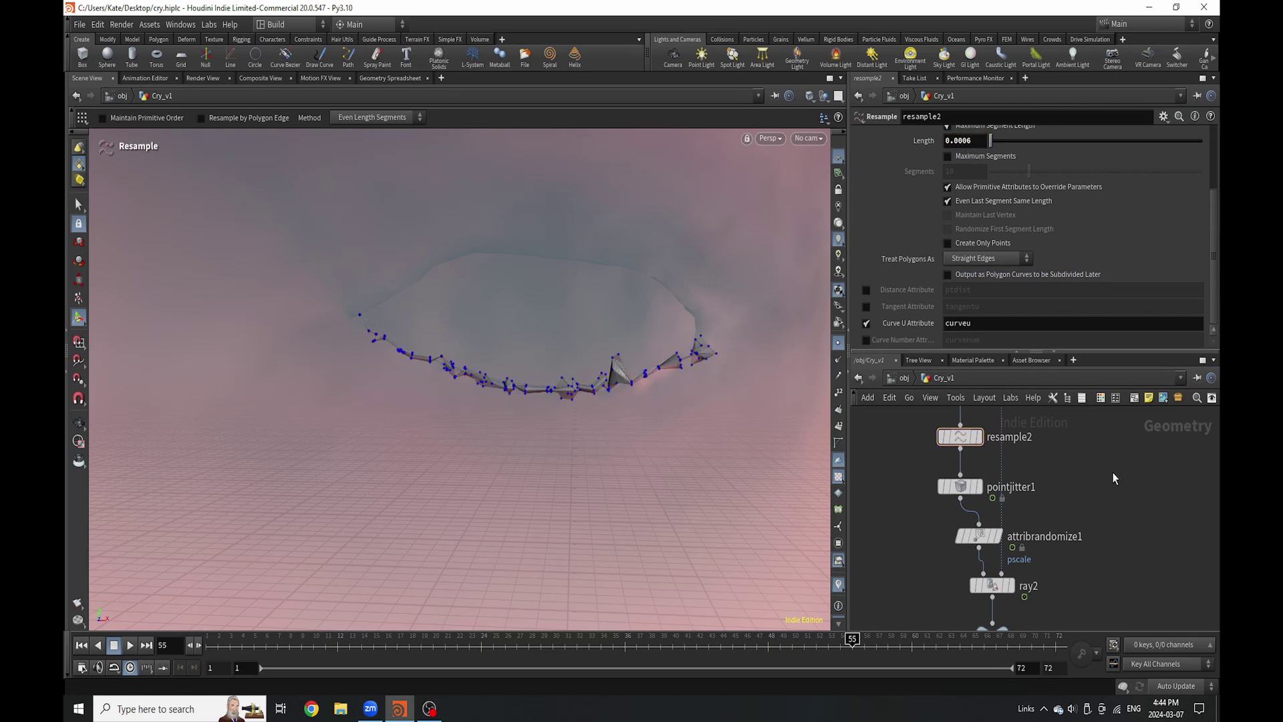
pyautogui.moveTo(959, 488)
pyautogui.press('Escape')
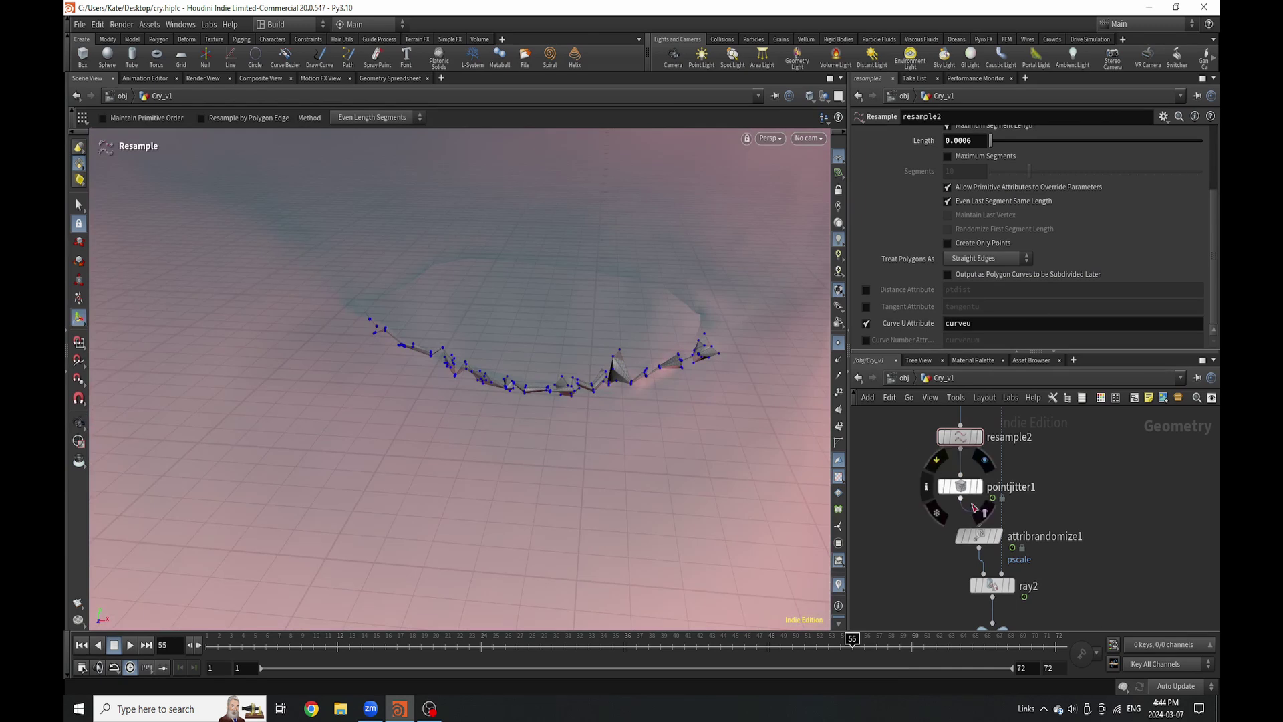
# Try maximum pscale values of 0.04 and 0.01 on attribrandomize1.
pyautogui.click(979, 536)
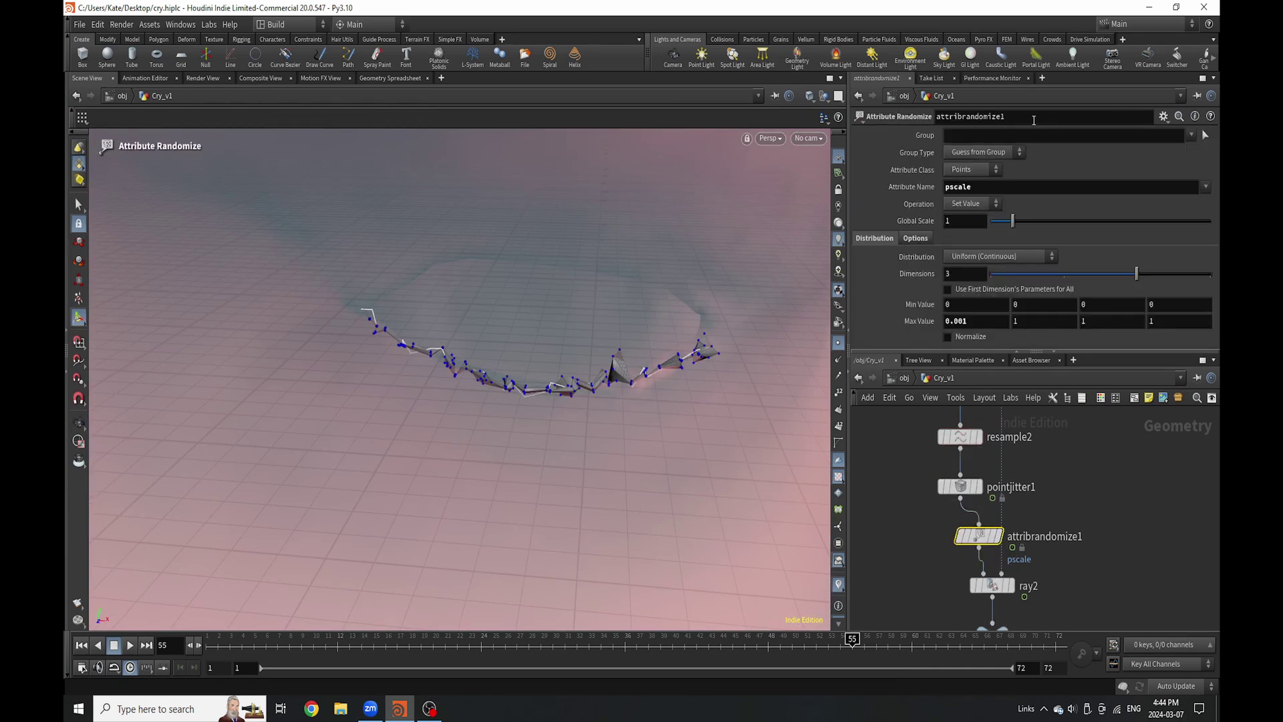
pyautogui.click(960, 326)
pyautogui.write('0.04')
pyautogui.press('Return')
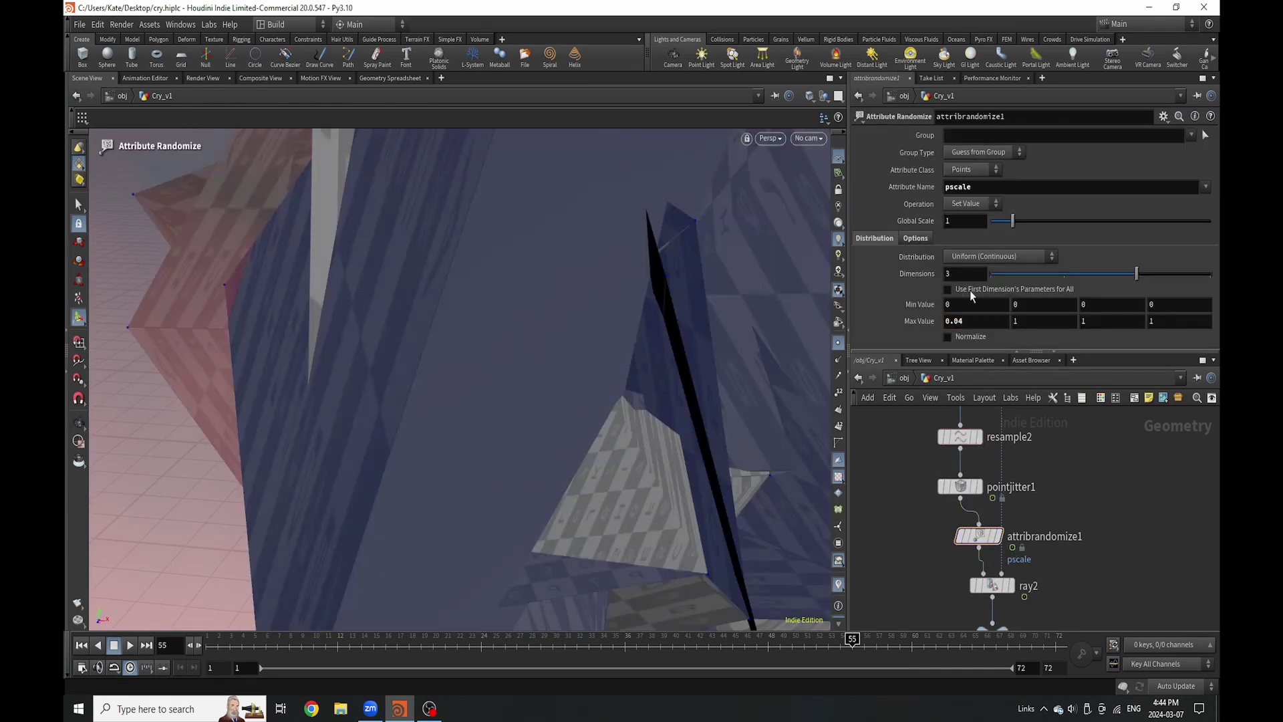
pyautogui.press('BackSpace')
pyautogui.write('1')
pyautogui.press('Return')
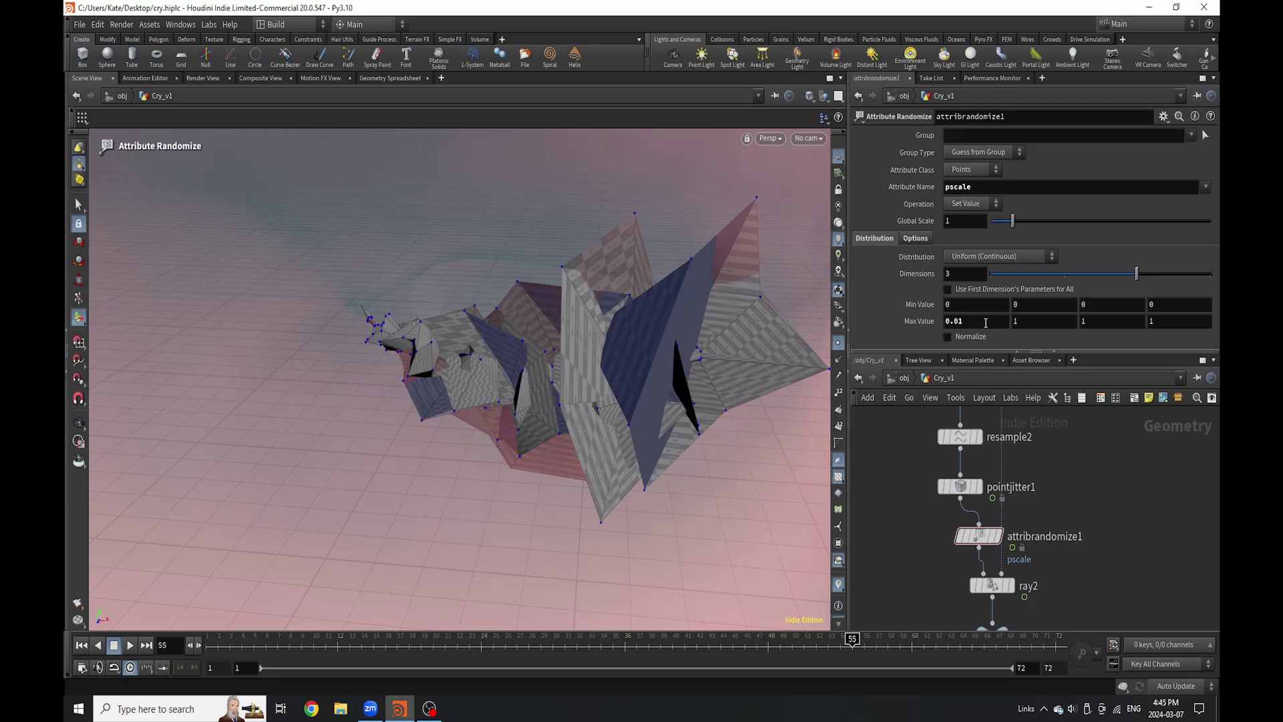
# Set the minimum pscale value to 0.0002 and lower the maximum through 0.003 and 0.001 to 0.0008.
pyautogui.click(972, 303)
pyautogui.press('Return')
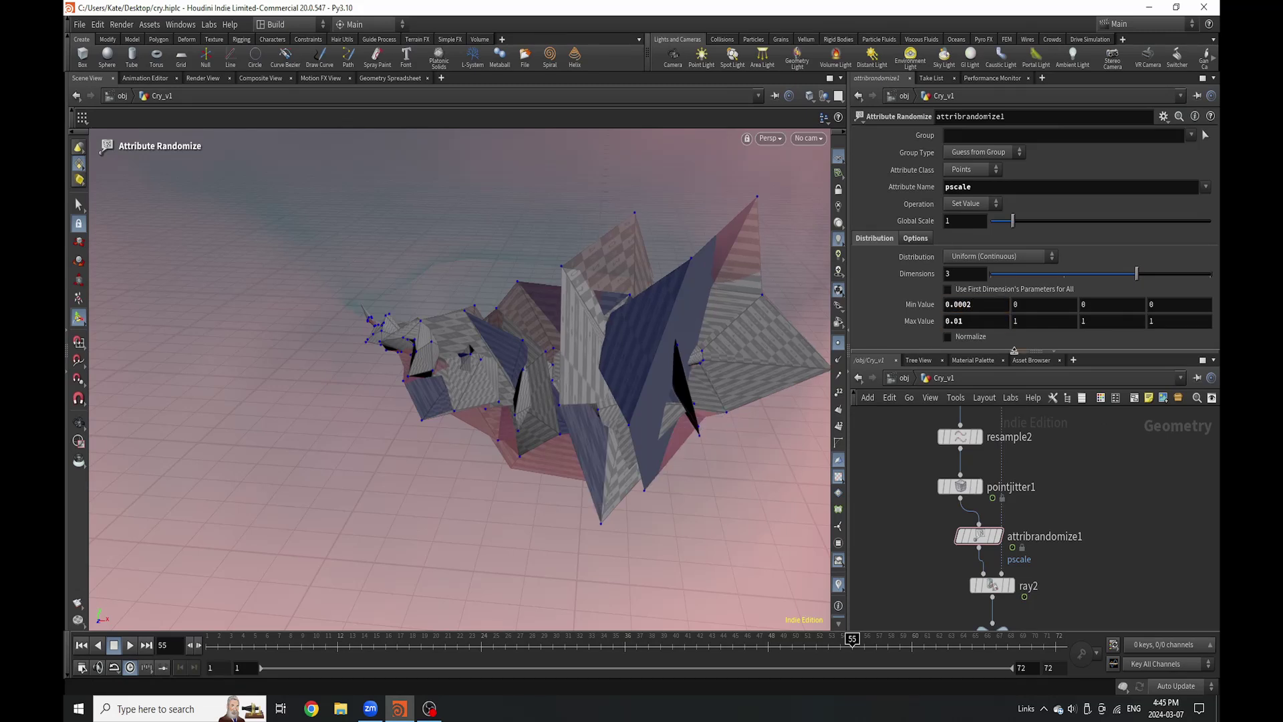
pyautogui.click(979, 327)
pyautogui.press('Return')
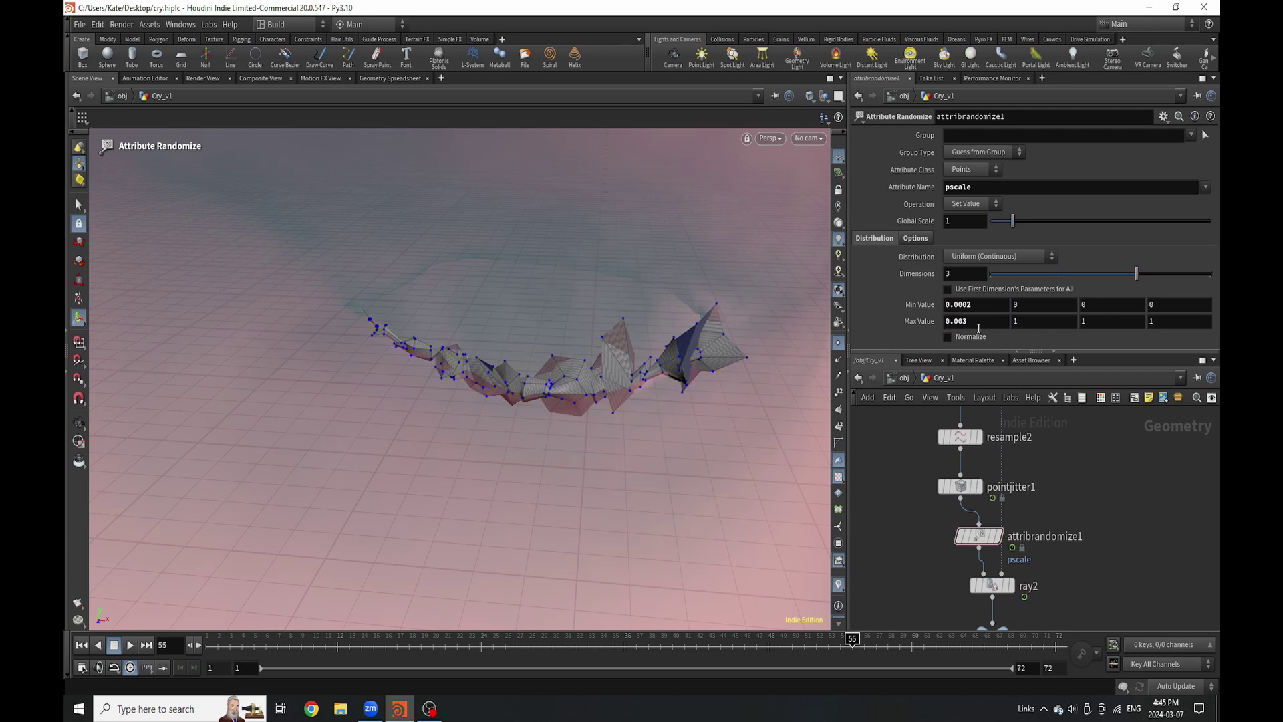
pyautogui.click(980, 327)
pyautogui.press('Return')
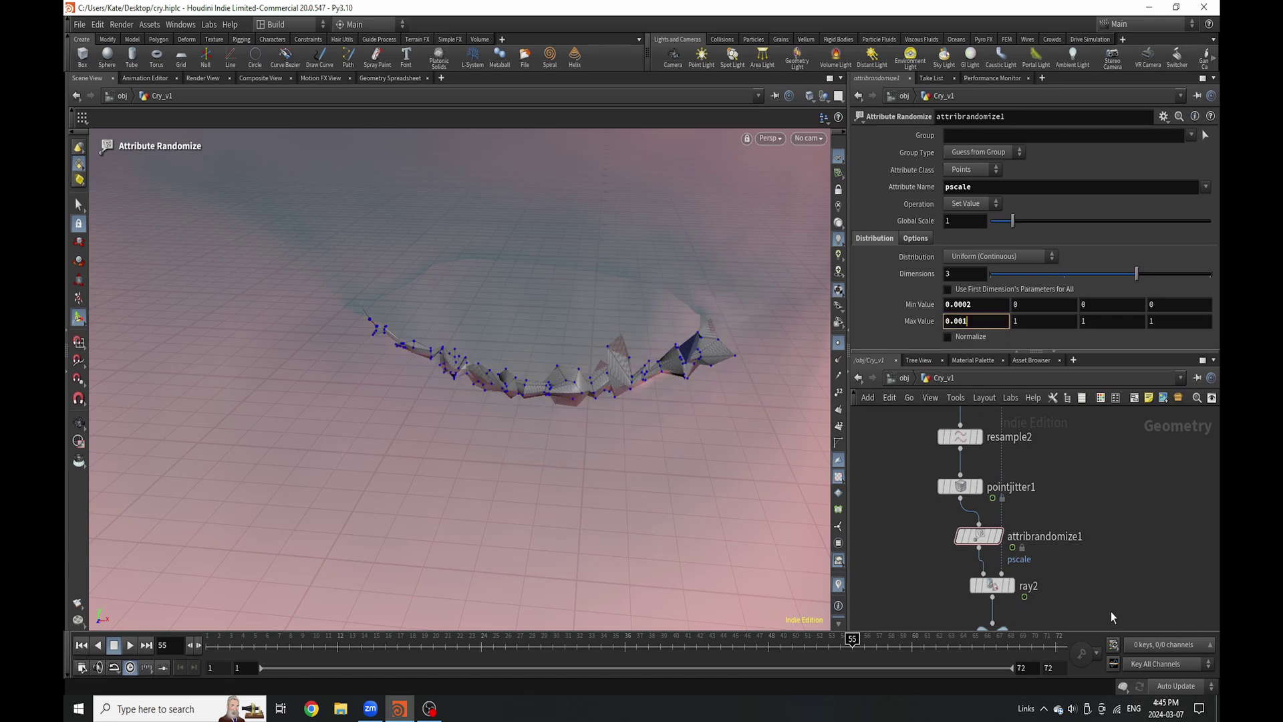
pyautogui.press('Return')
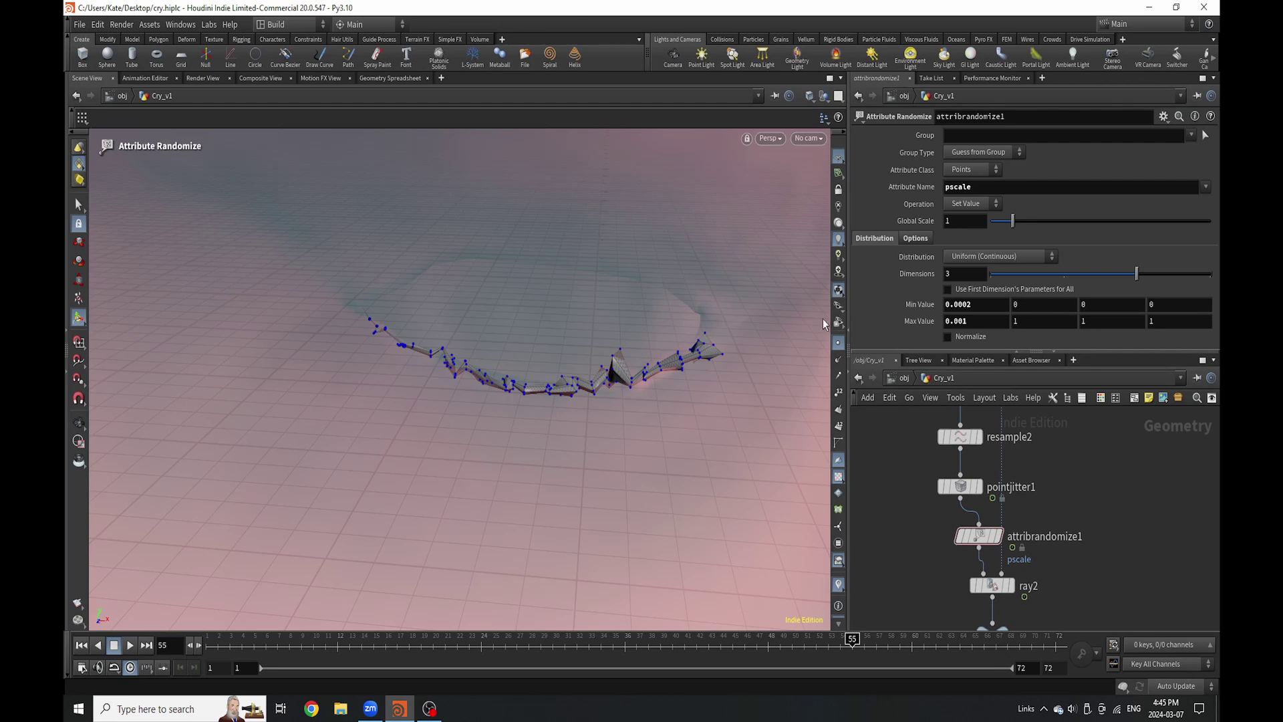
pyautogui.moveTo(967, 322); pyautogui.dragTo(961, 326)
pyautogui.press('Return')
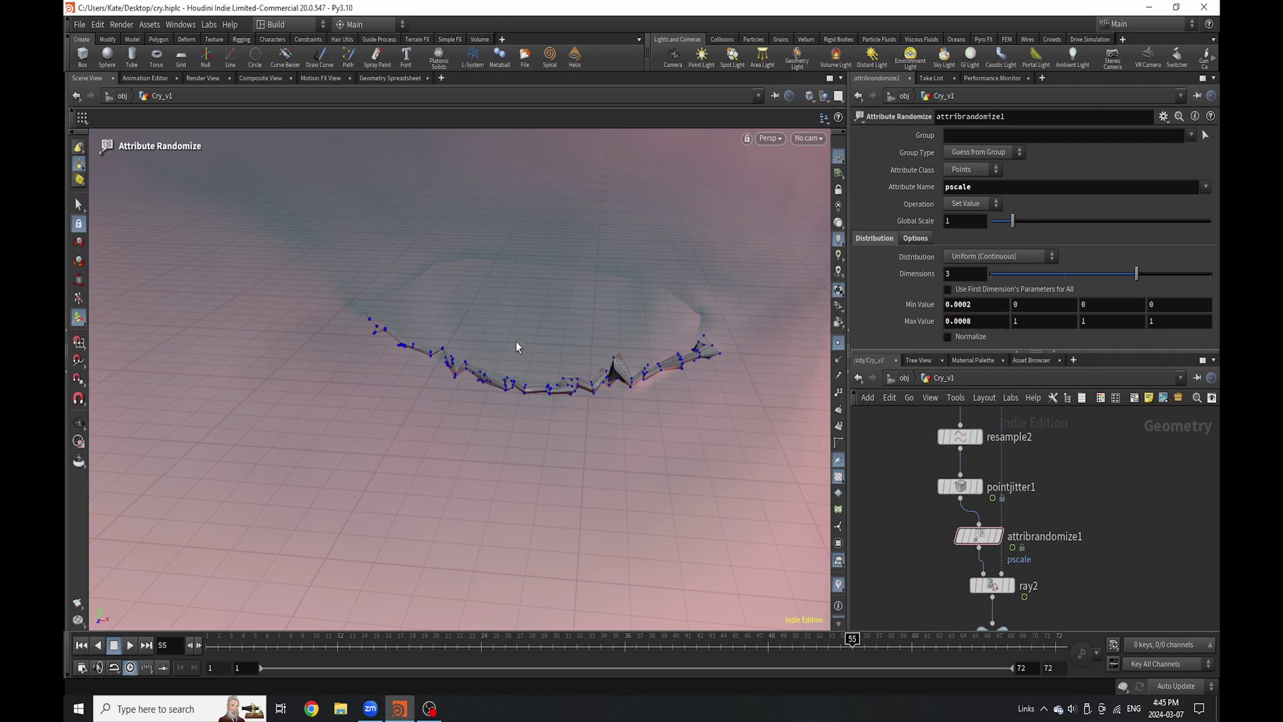
# Scrub to frame 21 and inspect the wire's thickness variation along the lower eyelid from close up.
pyautogui.keyDown('alt'); pyautogui.moveTo(516, 342); pyautogui.dragTo(636, 352); pyautogui.keyUp('alt')
pyautogui.scroll(-5, 635, 352)
pyautogui.moveTo(424, 645); pyautogui.dragTo(446, 669)
pyautogui.keyDown('alt'); pyautogui.scroll(5, 646, 340); pyautogui.keyUp('alt')
pyautogui.keyDown('alt'); pyautogui.scroll(-4, 594, 437); pyautogui.keyUp('alt')
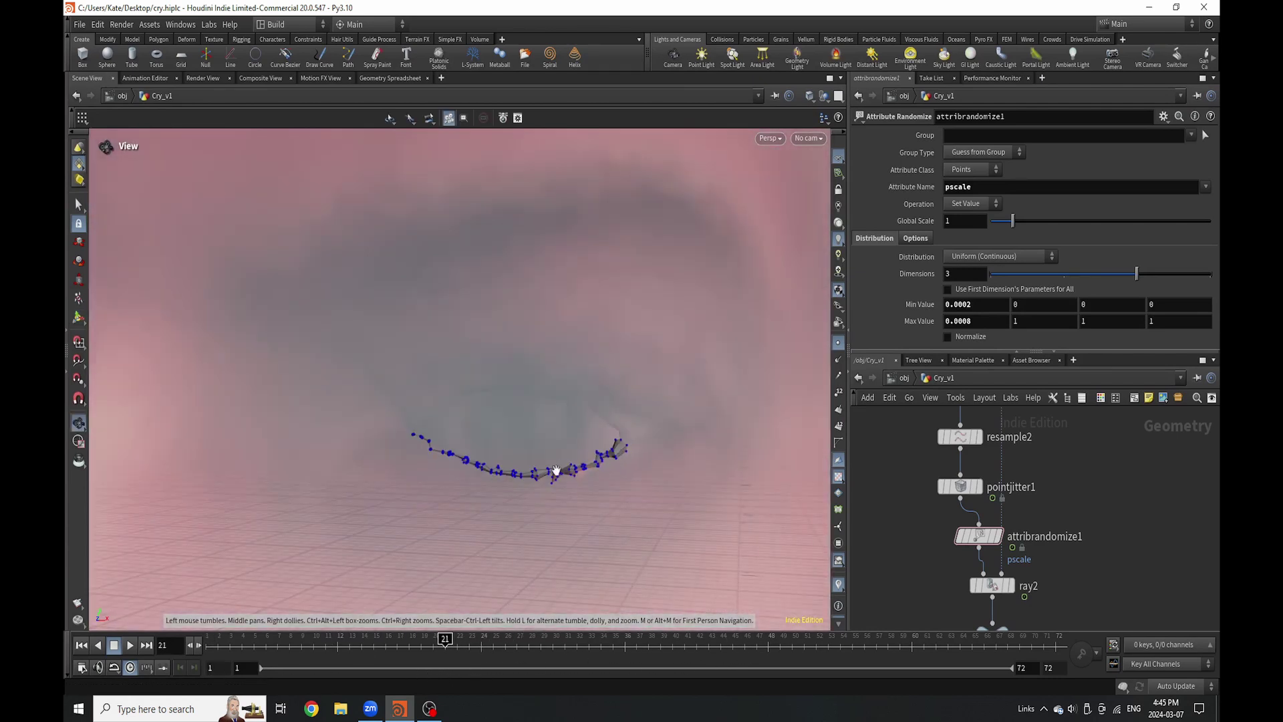
pyautogui.keyDown('alt'); pyautogui.moveTo(539, 482); pyautogui.dragTo(576, 470, button='right'); pyautogui.keyUp('alt')
pyautogui.scroll(-3, 1038, 451)
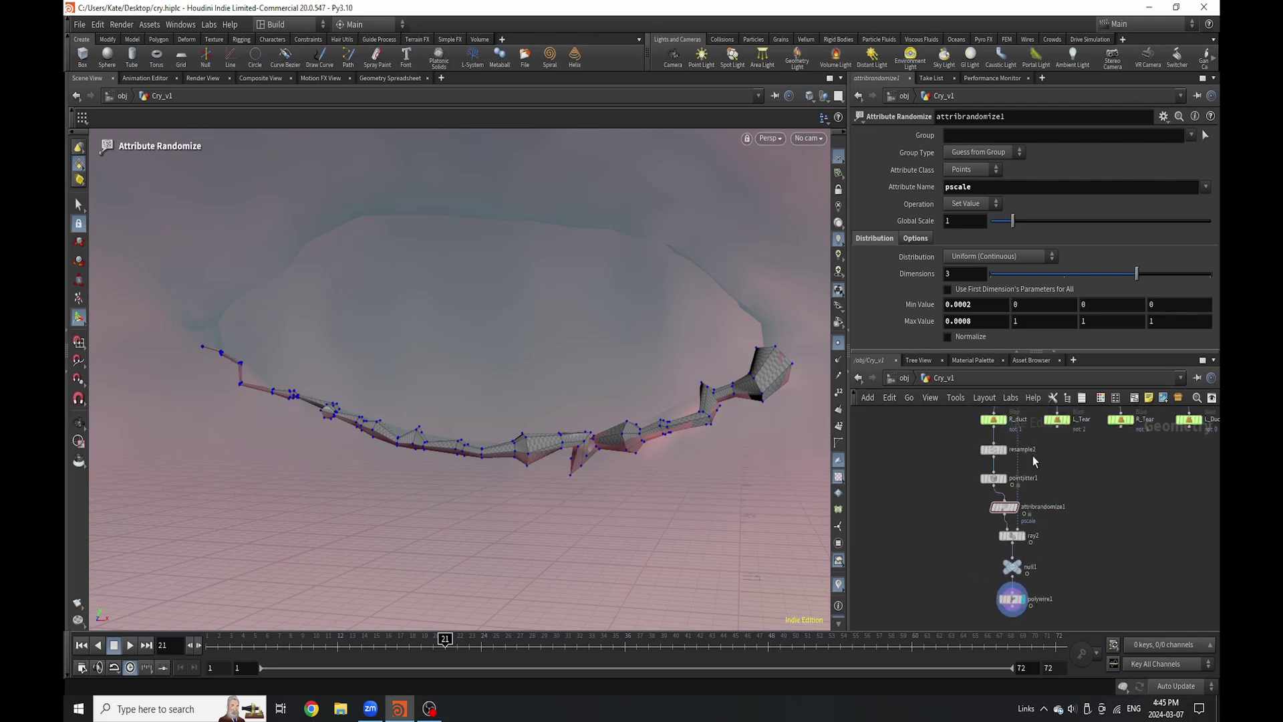
# Add a Smooth node below polywire1, wired into its output, and display it.
pyautogui.moveTo(1044, 622); pyautogui.dragTo(1040, 515, button='middle')
pyautogui.scroll(6, 1039, 515)
pyautogui.press('Tab')
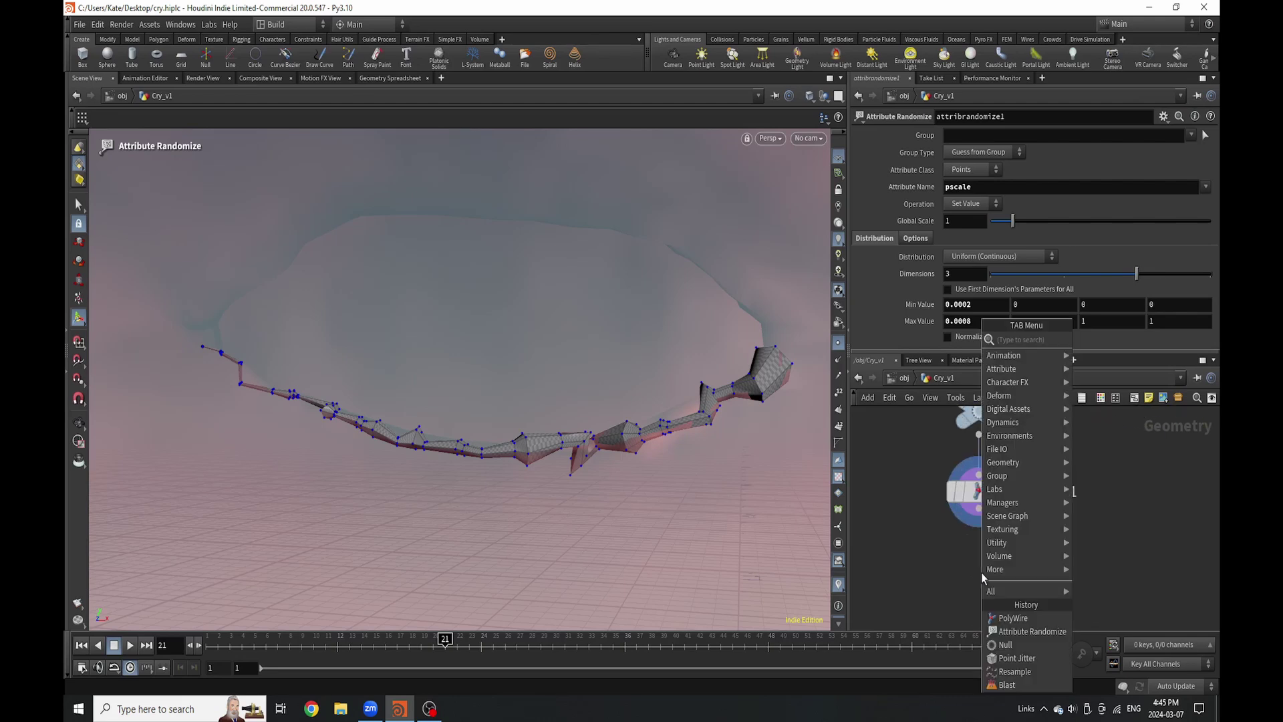
pyautogui.moveTo(991, 590)
pyautogui.click(1096, 372)
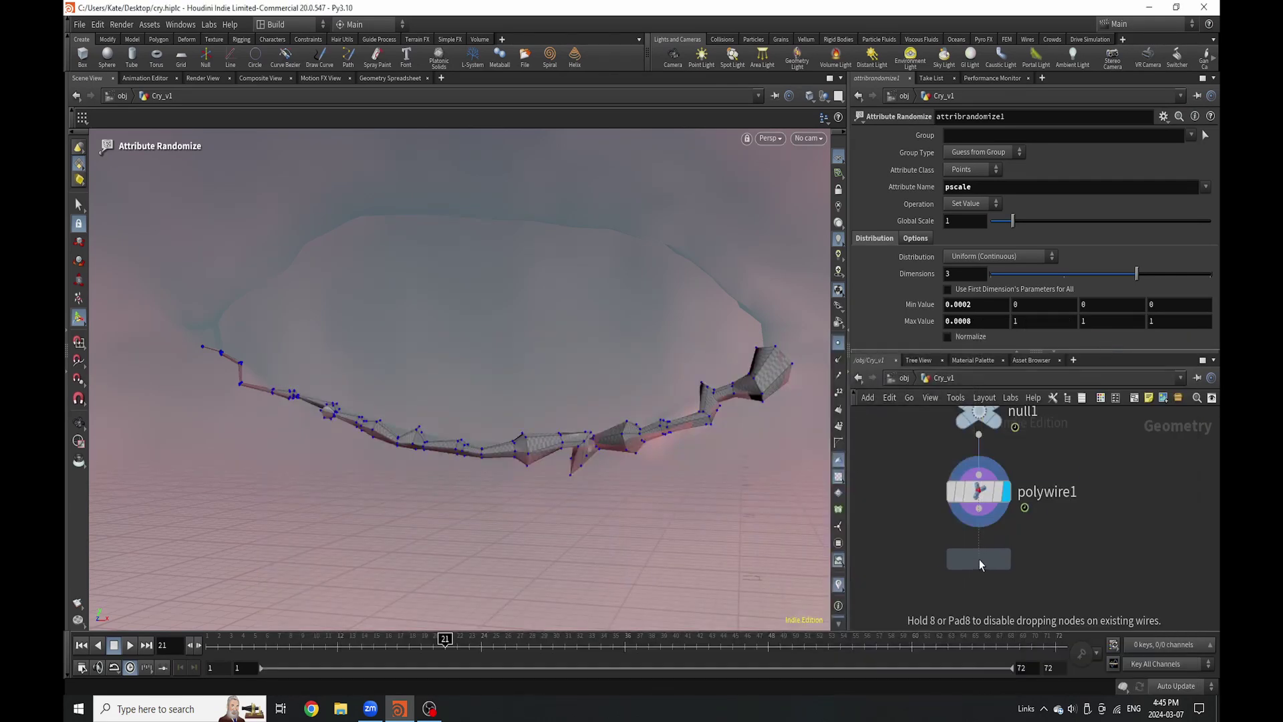
pyautogui.click(979, 560)
pyautogui.click(1006, 560)
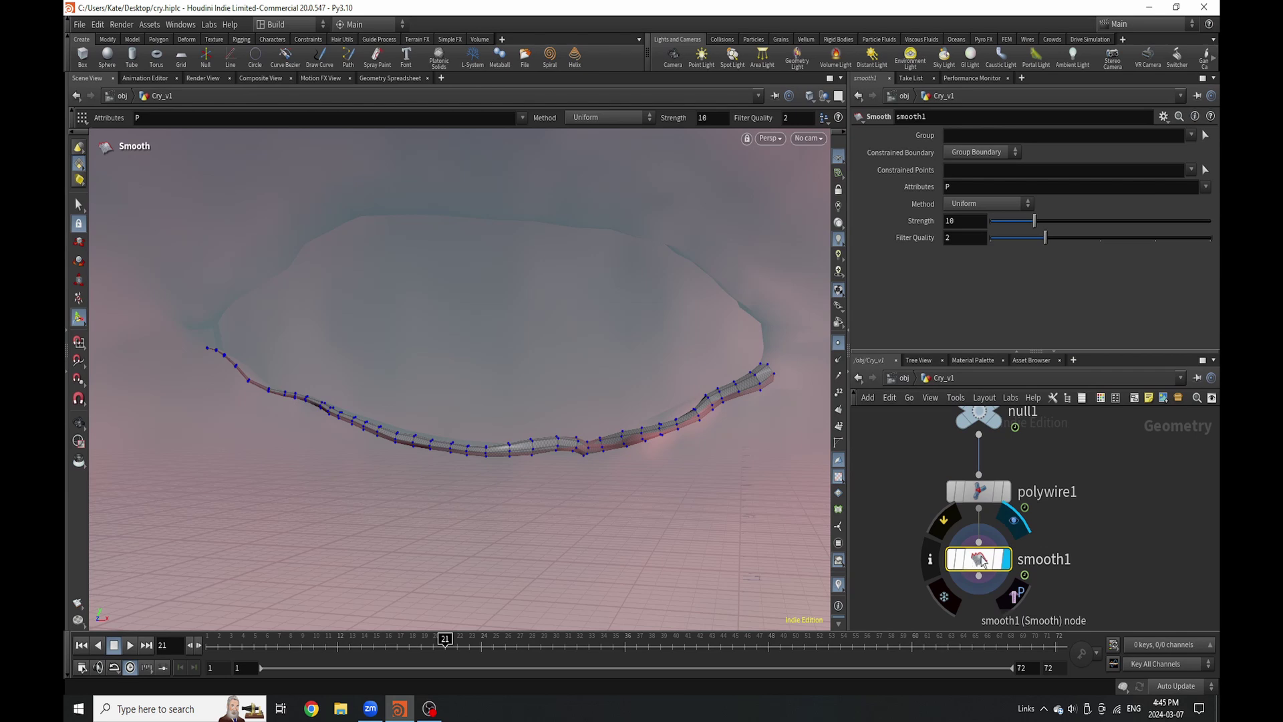
# Scrub back towards the start of the timeline and play the animation to check the smoothed wire.
pyautogui.click(506, 650)
pyautogui.moveTo(506, 651); pyautogui.dragTo(138, 677)
pyautogui.click(134, 646)
pyautogui.click(134, 645)
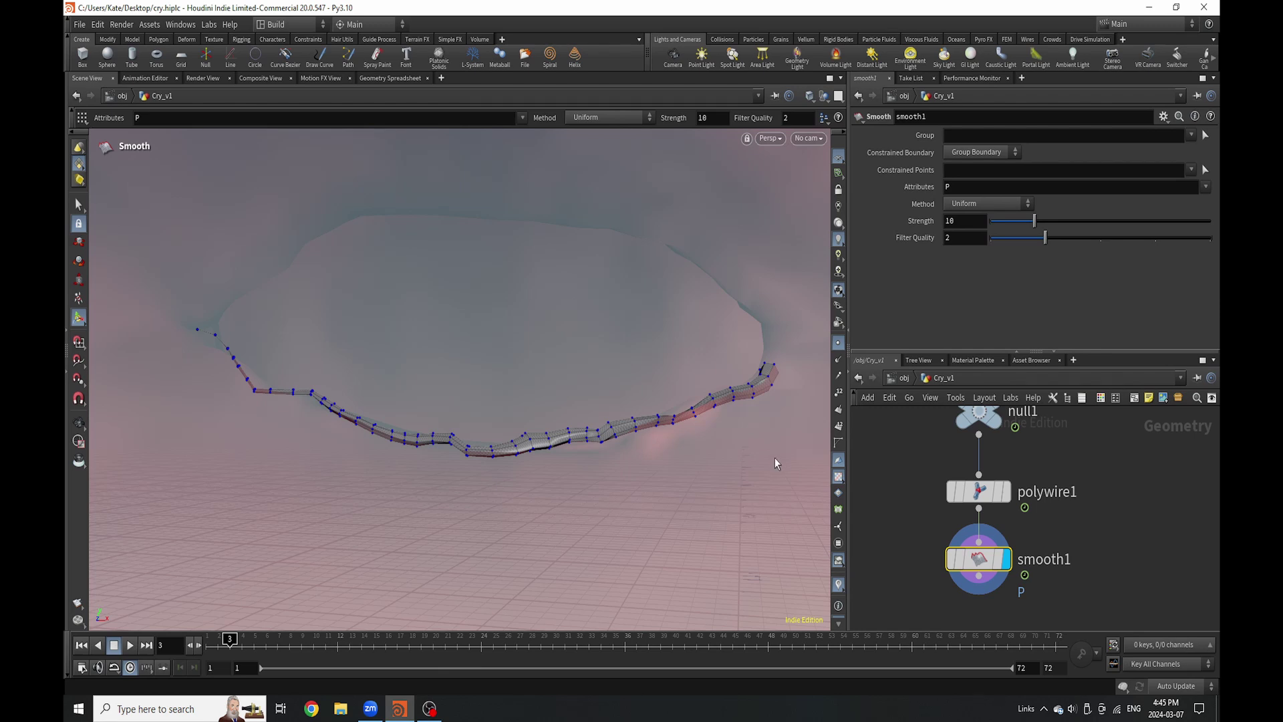
# Add a VDB from Polygons node below smooth1, wire smooth1 into it and display it.
pyautogui.scroll(-3, 920, 445)
pyautogui.scroll(3, 952, 468)
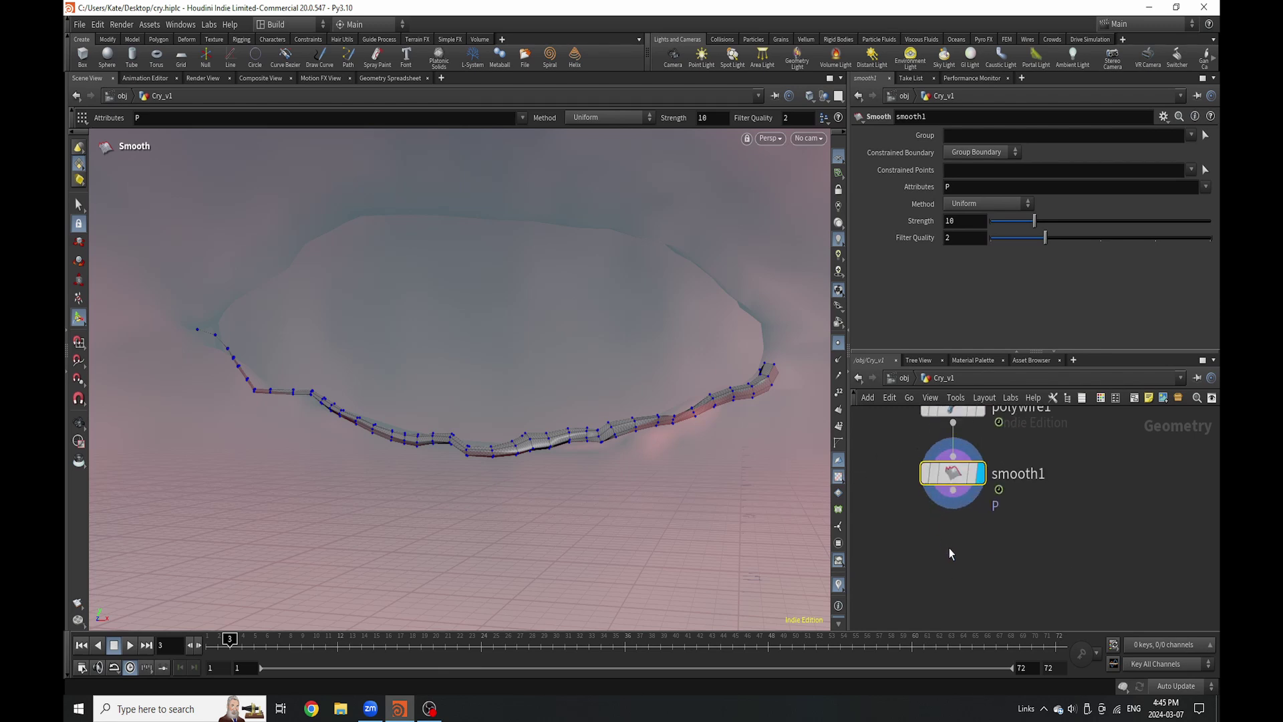
pyautogui.press('Tab')
pyautogui.write('vdb')
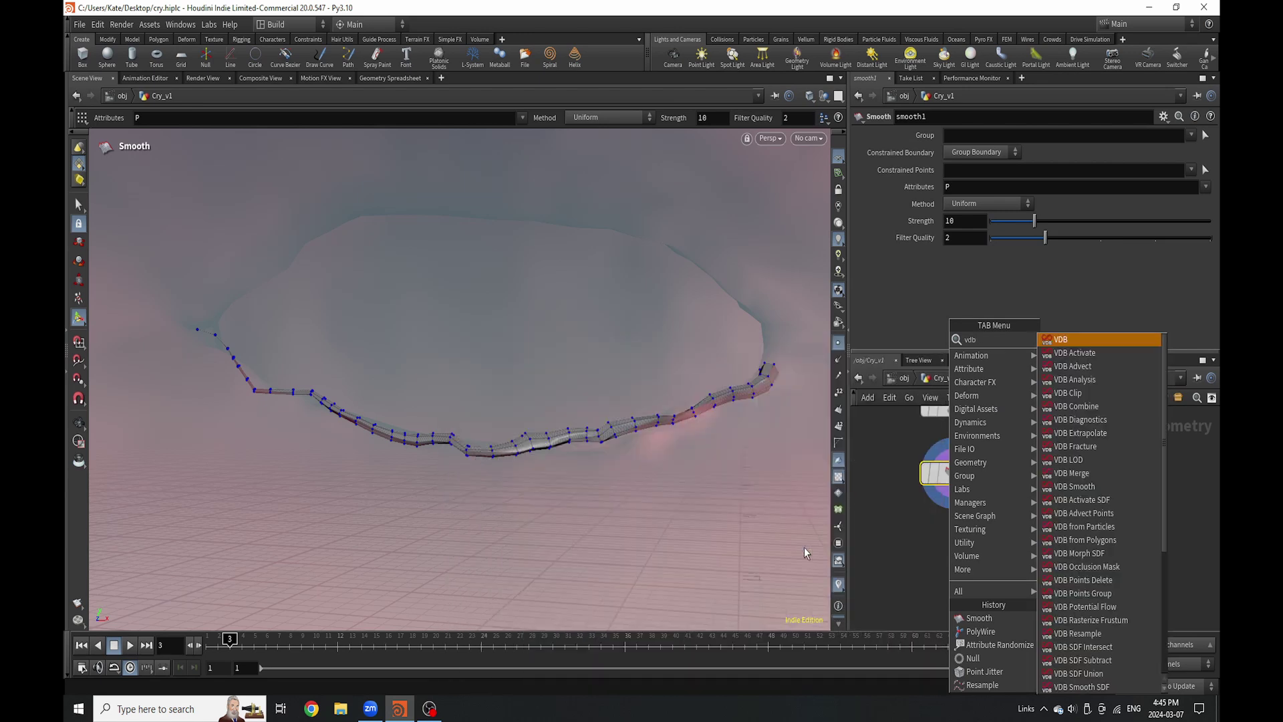
pyautogui.click(1083, 539)
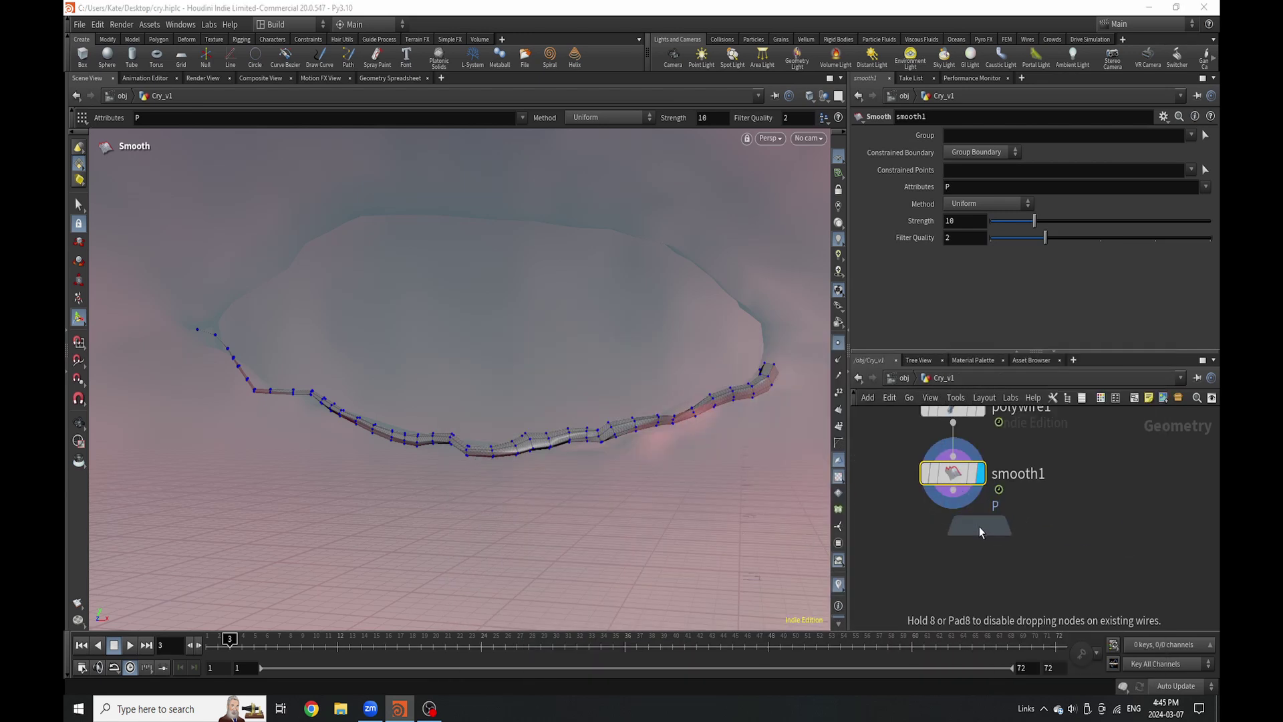
pyautogui.click(959, 511)
pyautogui.click(953, 526)
pyautogui.click(982, 540)
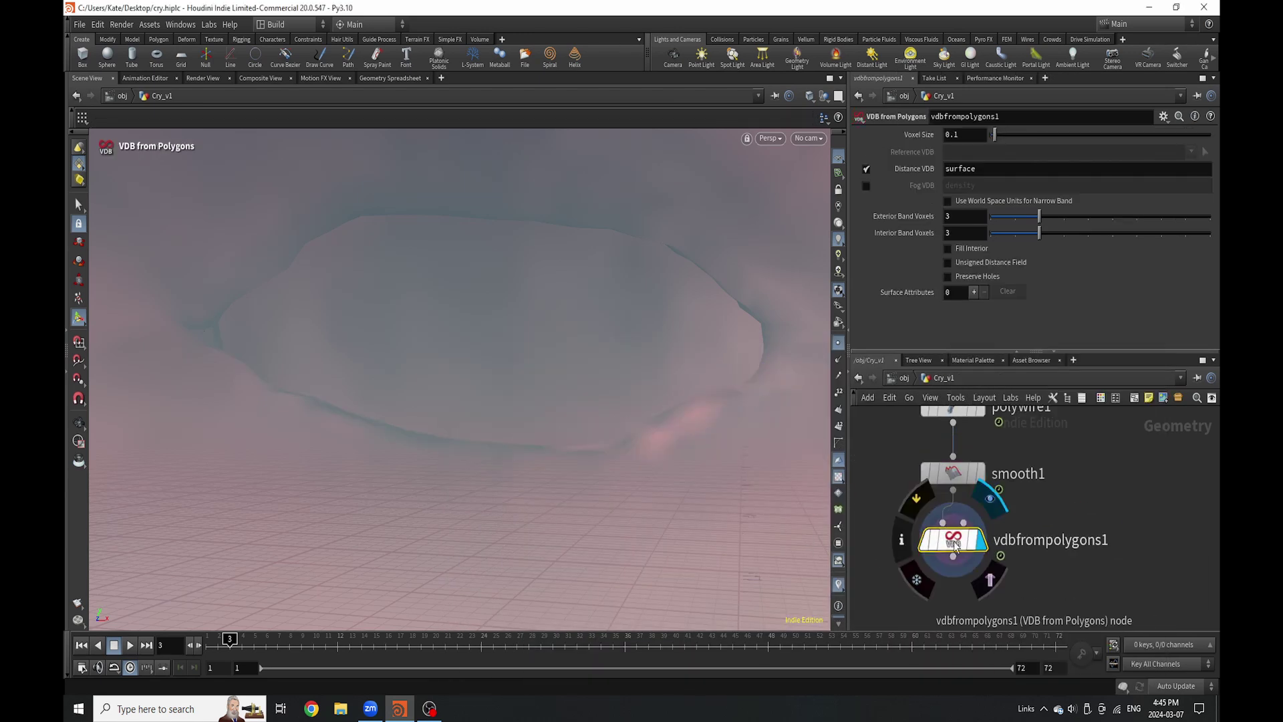
# Reduce the Voxel Size of vdbfrompolygons1, trying 0.01 and 0.005 and settling on 0.001.
pyautogui.click(956, 135)
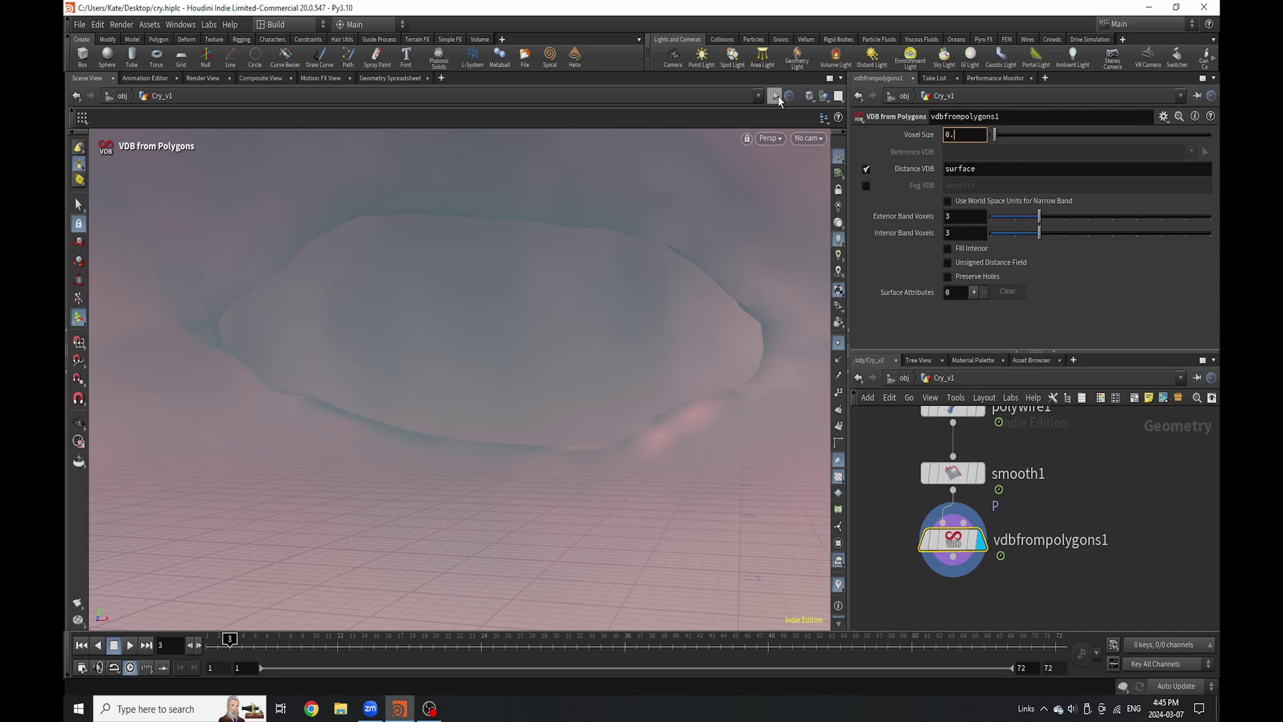
pyautogui.write('0')
pyautogui.press('Return')
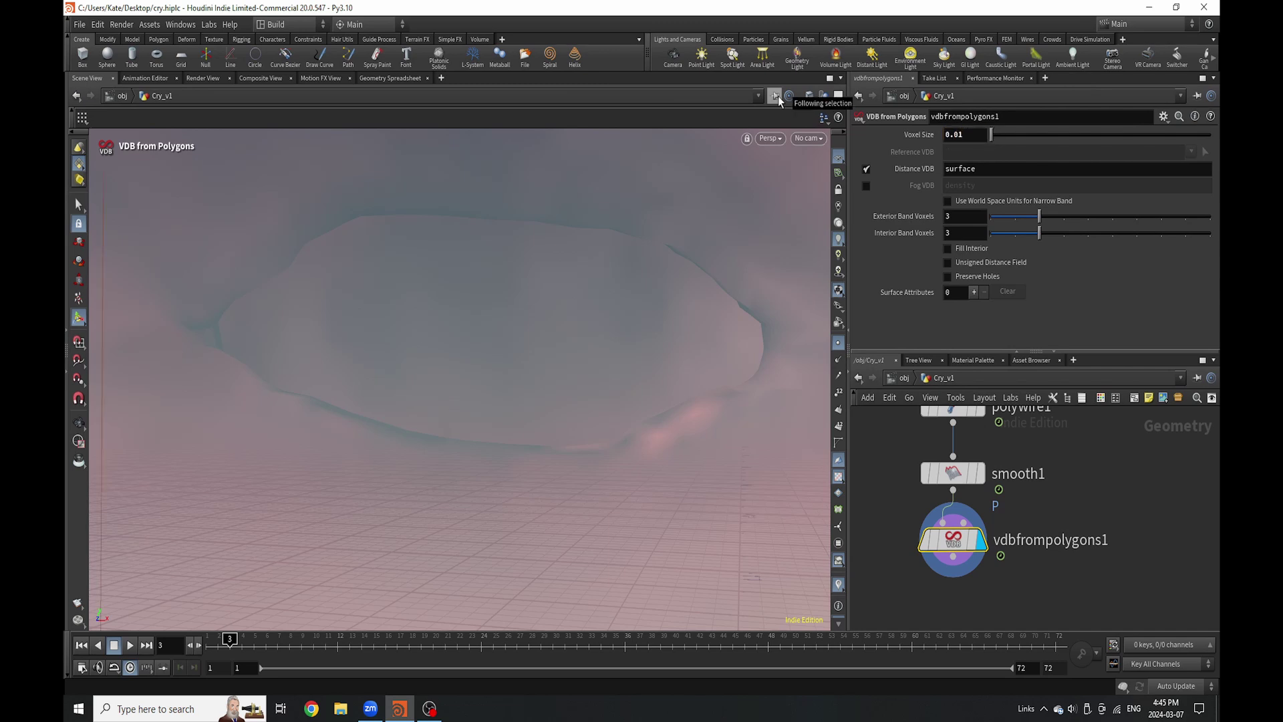
pyautogui.click(964, 138)
pyautogui.press('BackSpace')
pyautogui.write('05')
pyautogui.press('Return')
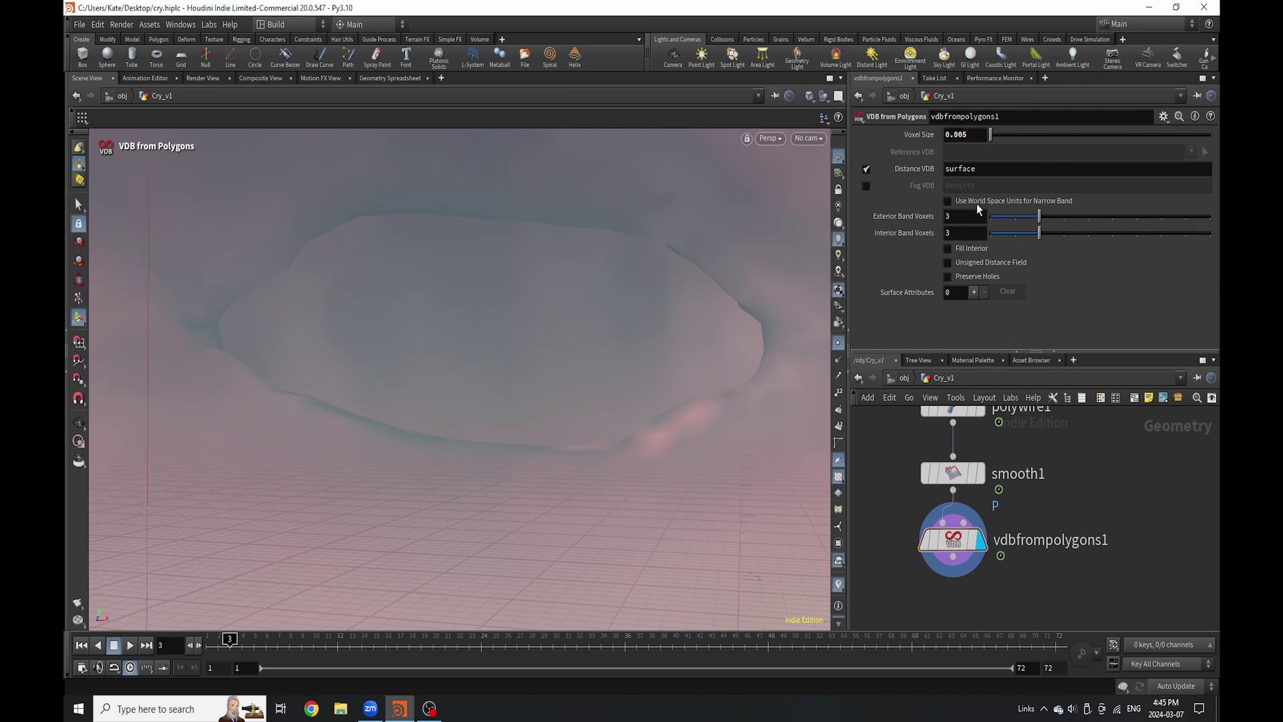
pyautogui.click(968, 136)
pyautogui.press('Return')
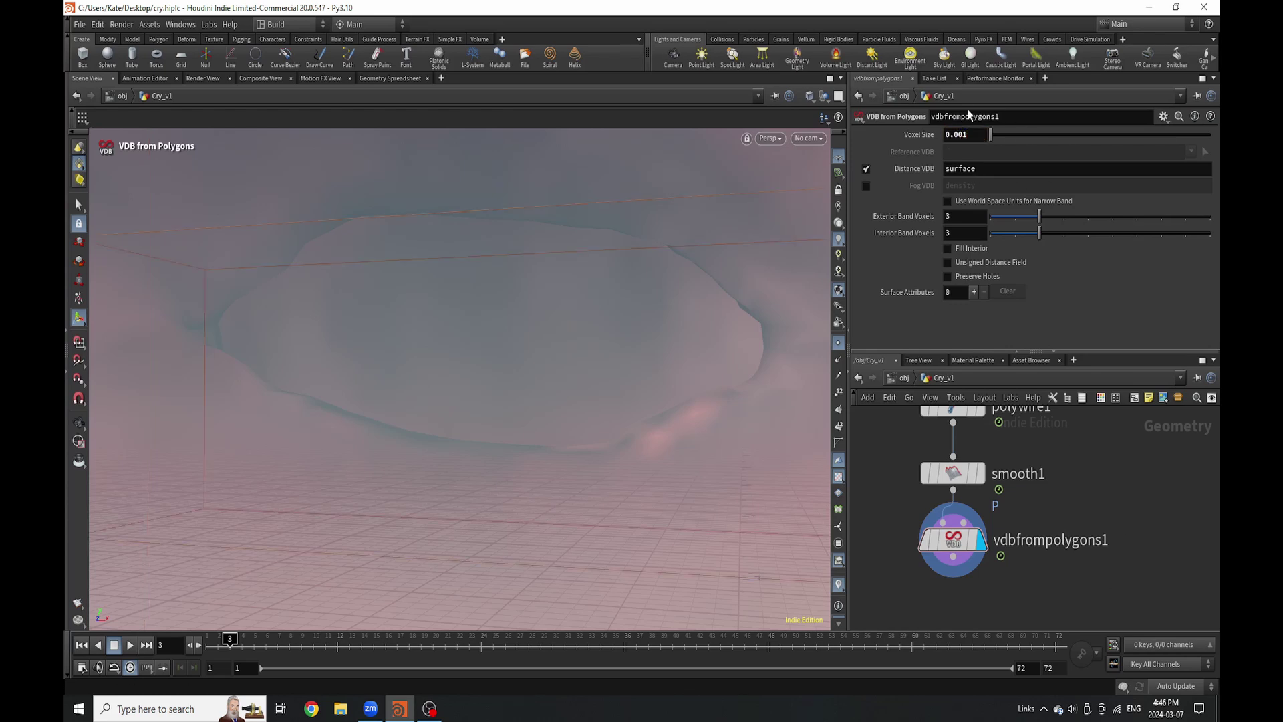
# Turn the Voxel Size into a product, trying 0.001*0.4 and 0.001*0.1 and settling on 0.001*0.05.
pyautogui.write('*')
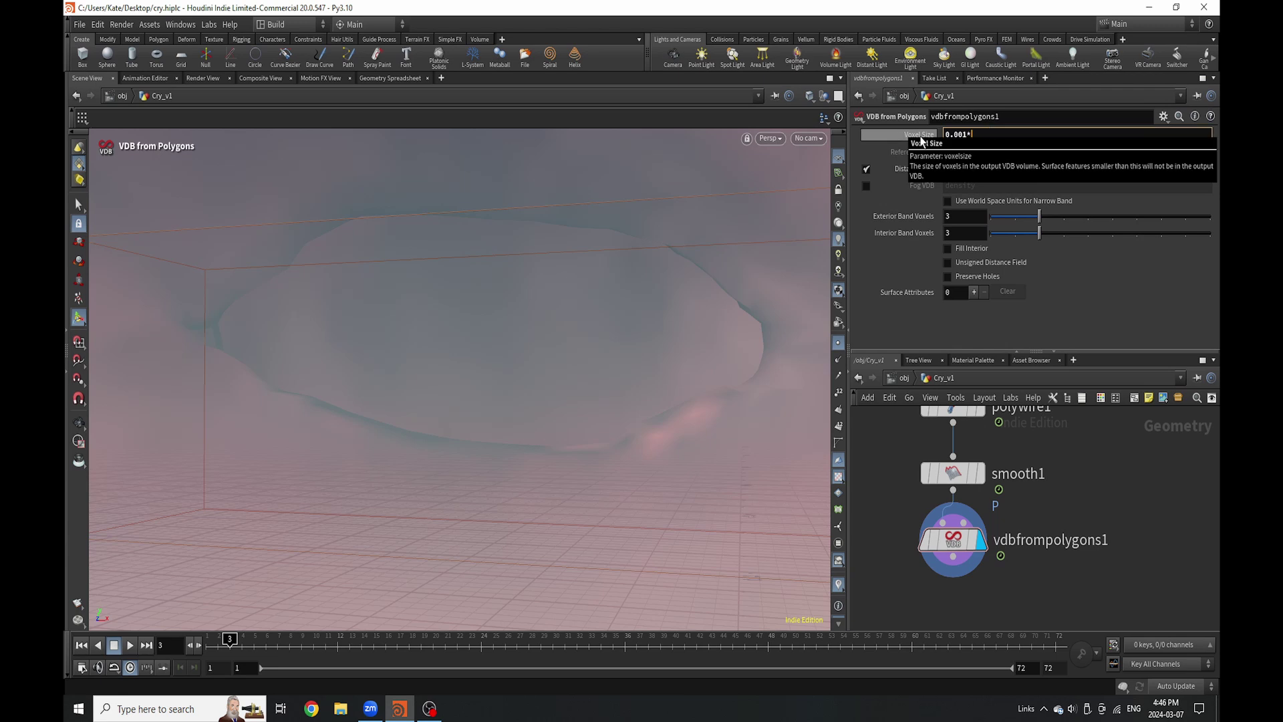
pyautogui.write('0.4')
pyautogui.press('Return')
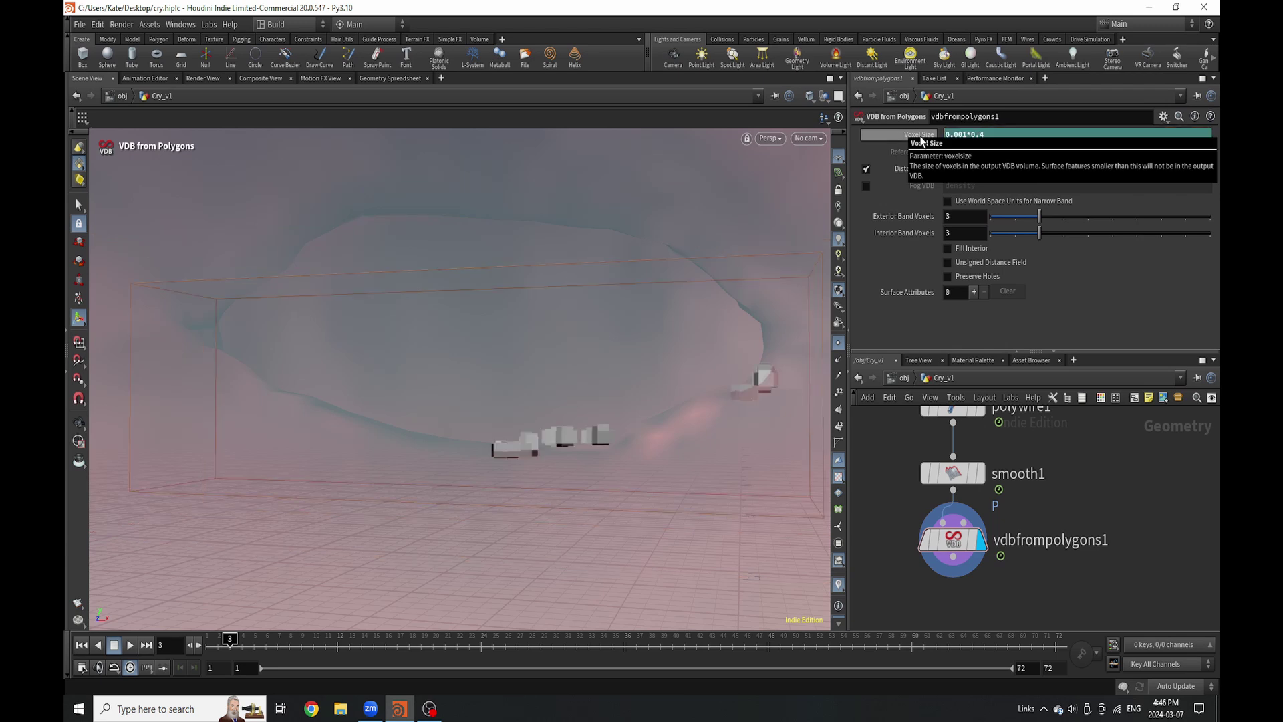
pyautogui.click(980, 134)
pyautogui.press('BackSpace')
pyautogui.write('1')
pyautogui.press('Return')
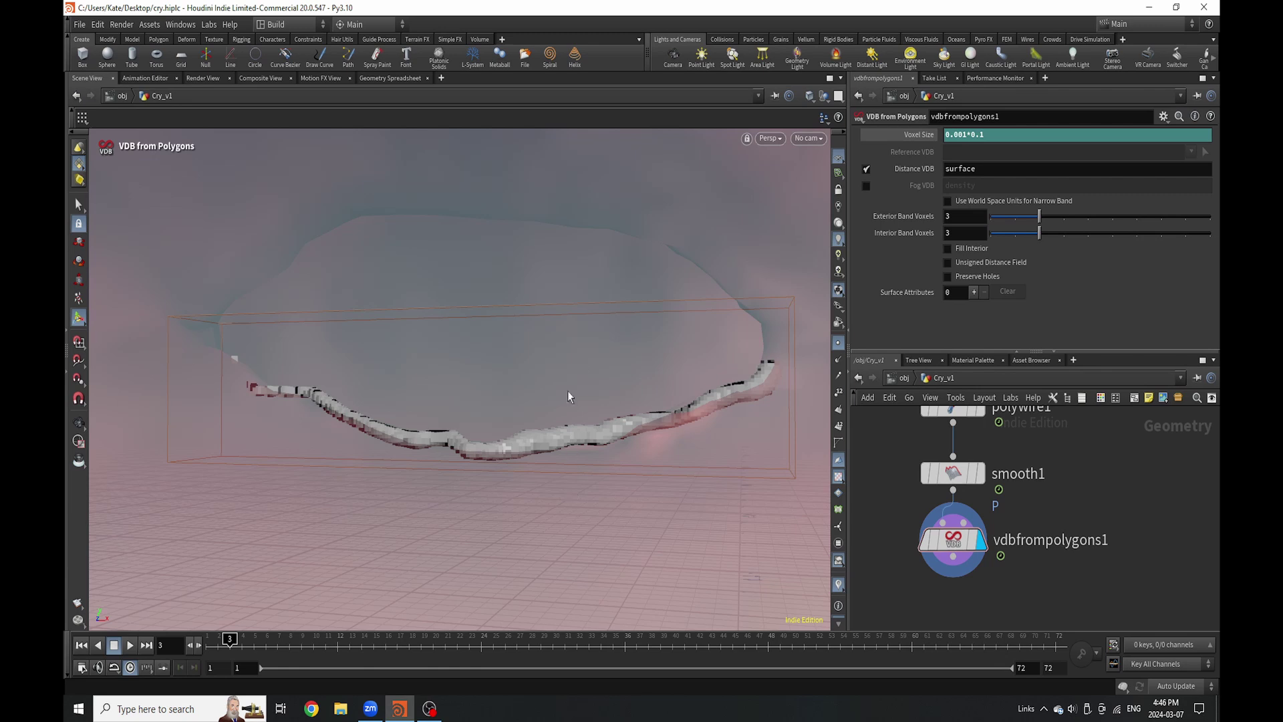
pyautogui.scroll(-3, 568, 396)
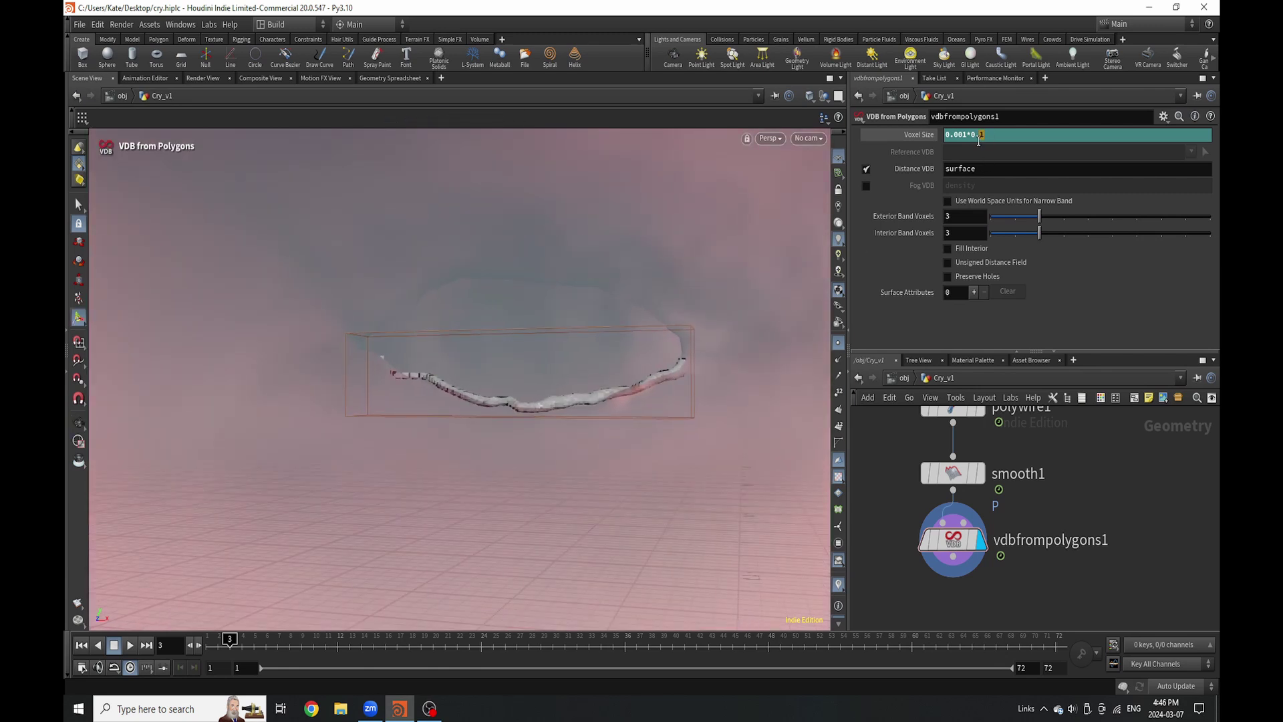
pyautogui.write('05')
pyautogui.press('Return')
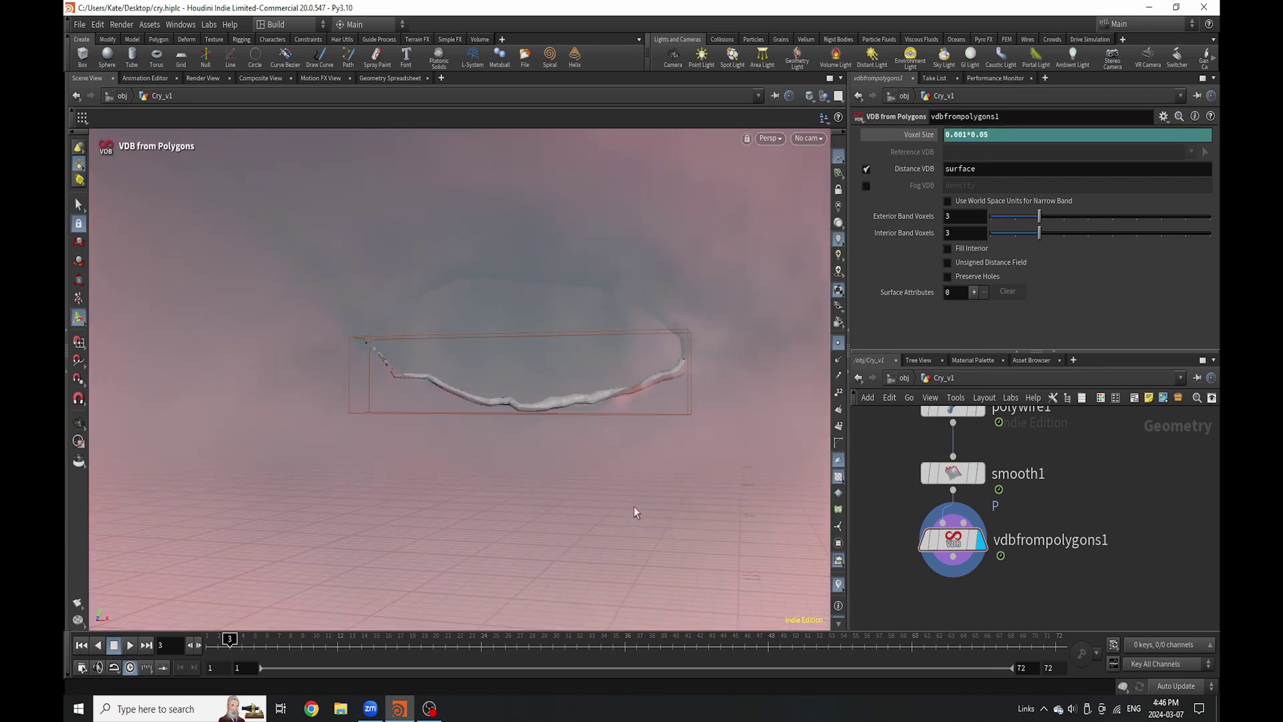
pyautogui.moveTo(557, 394)
pyautogui.keyDown('alt'); pyautogui.mouseDown()
pyautogui.moveTo(558, 420)
pyautogui.moveTo(572, 383)
pyautogui.mouseUp(); pyautogui.keyUp('alt')
# Add a VDB Reshape SDF node below vdbfrompolygons1 and wire vdbfrompolygons1 into it.
pyautogui.scroll(-2, 1061, 519)
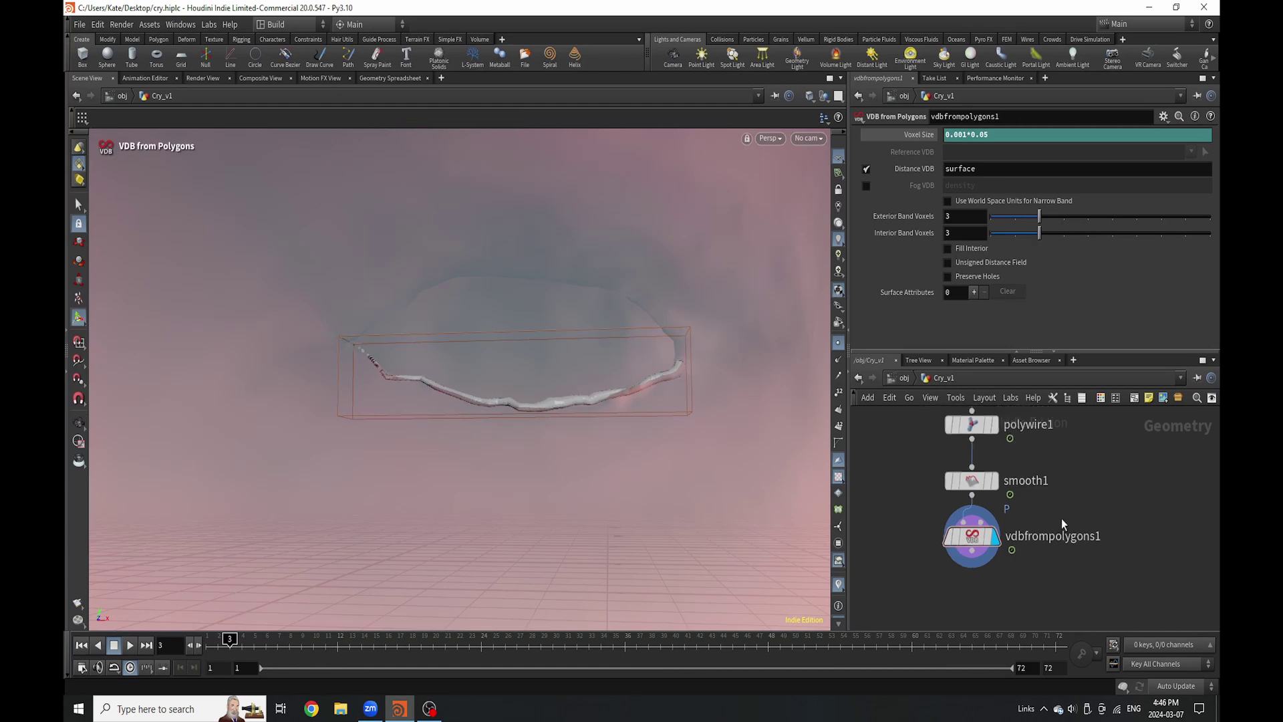
pyautogui.press('Tab')
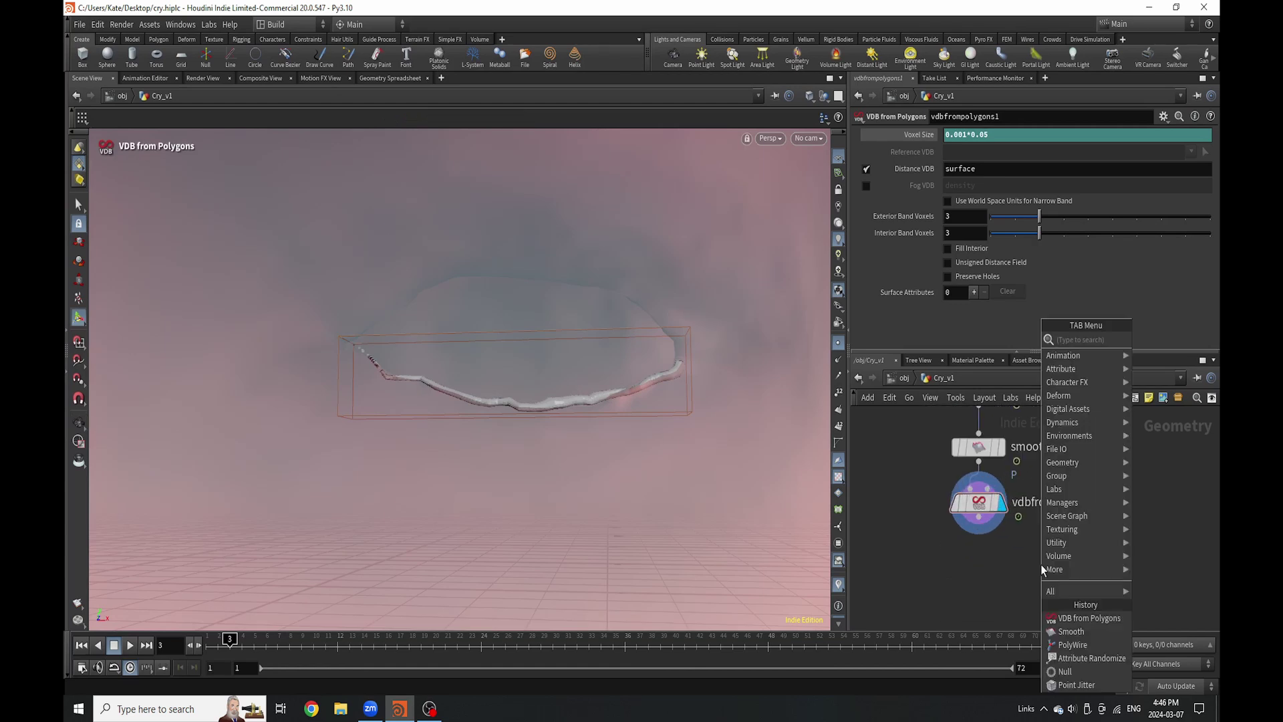
pyautogui.write('vdb re')
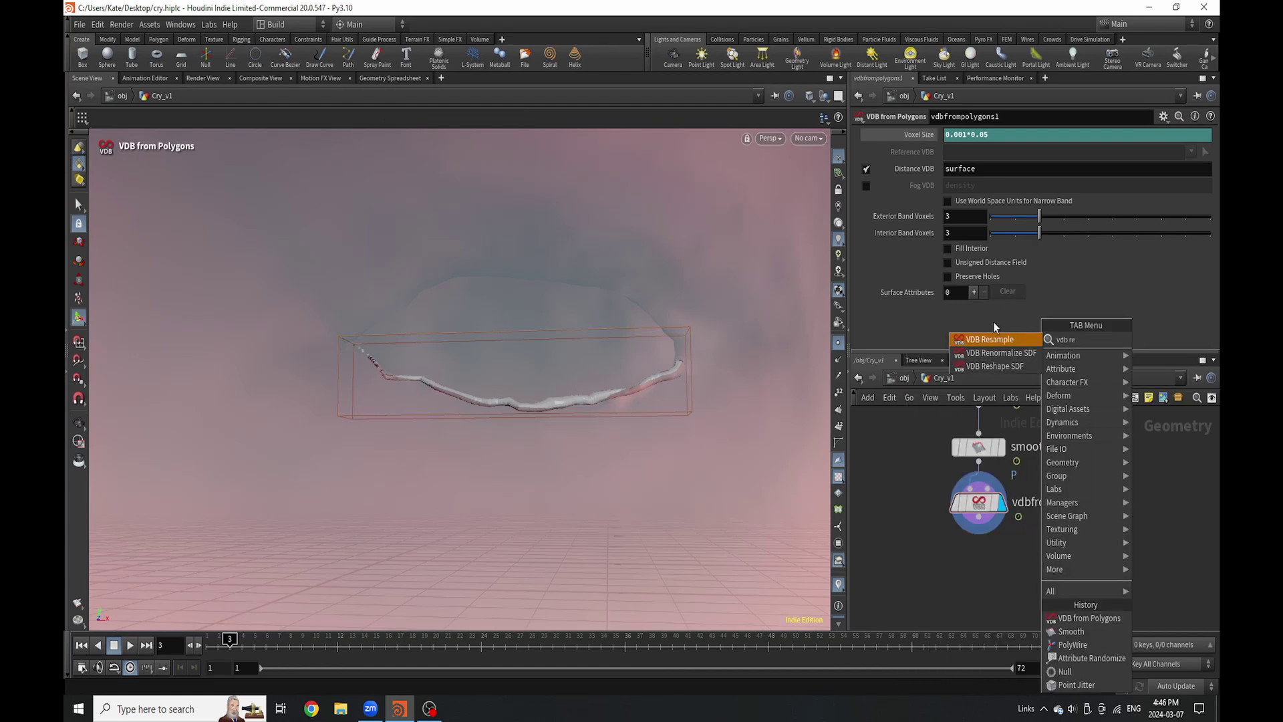
pyautogui.click(993, 367)
pyautogui.click(1001, 572)
pyautogui.moveTo(965, 536); pyautogui.dragTo(969, 545)
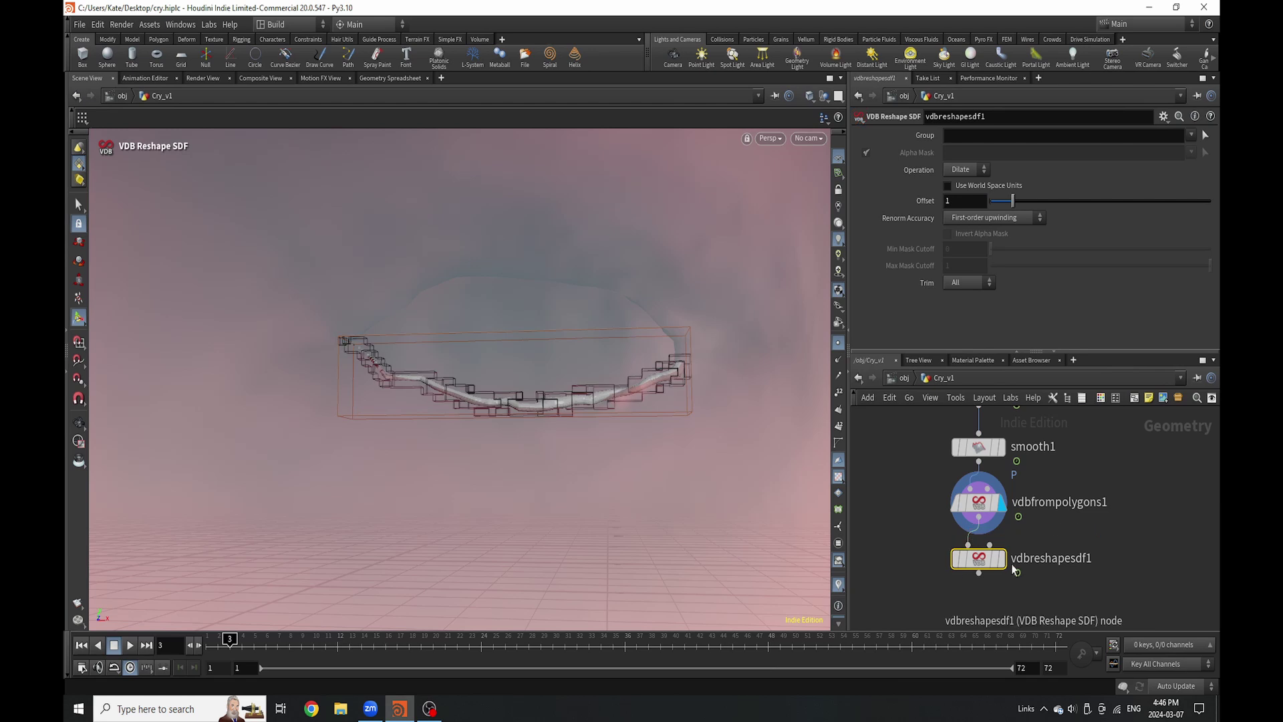
# Display vdbreshapesdf1, try a Dilate Offset of 10 and set the Offset to 0.
pyautogui.click(1001, 558)
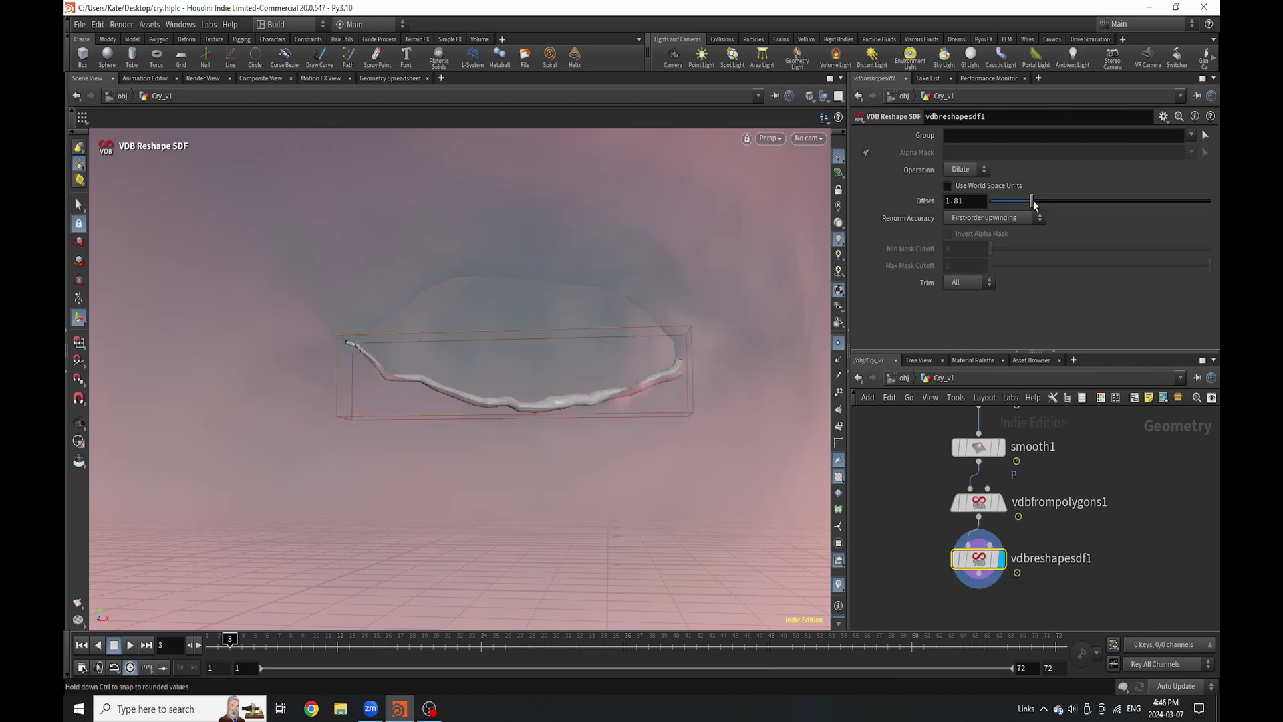
pyautogui.moveTo(1013, 200); pyautogui.dragTo(1211, 200)
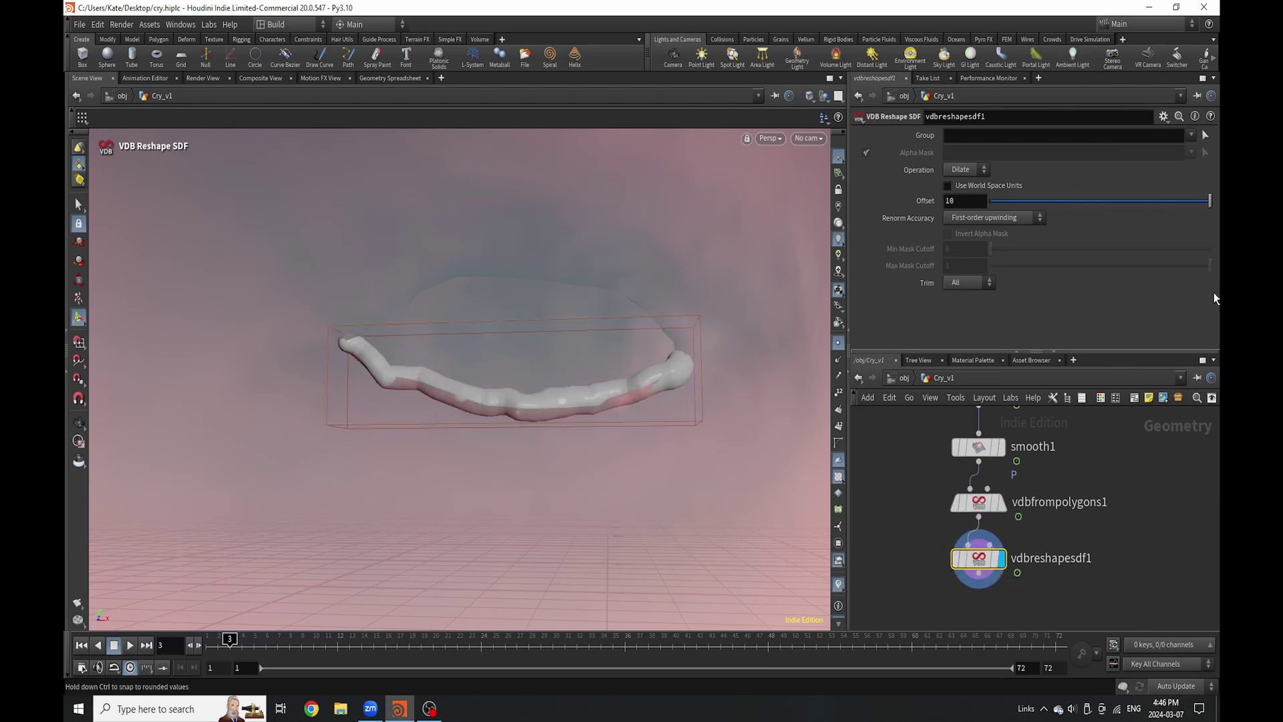
pyautogui.moveTo(1213, 294); pyautogui.dragTo(923, 300)
# Add a Convert node below vdbreshapesdf1, display it and open its node information.
pyautogui.scroll(-3, 989, 521)
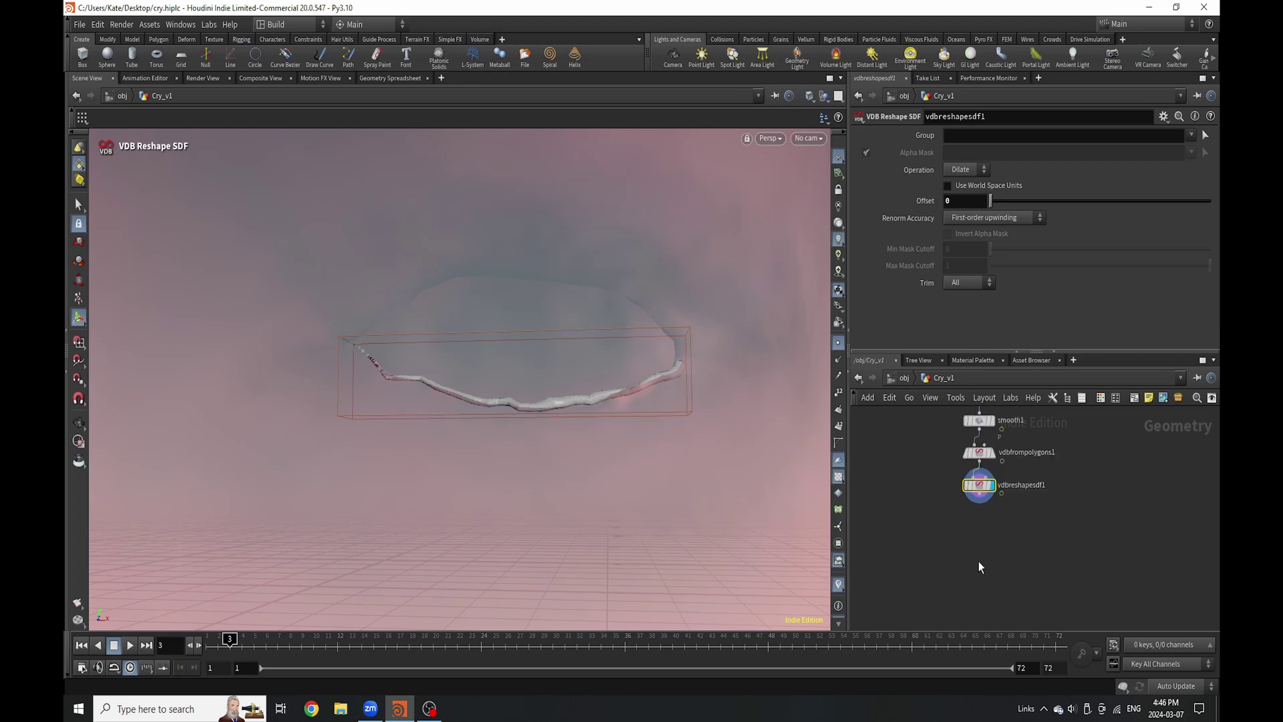
pyautogui.press('Tab')
pyautogui.write('conve')
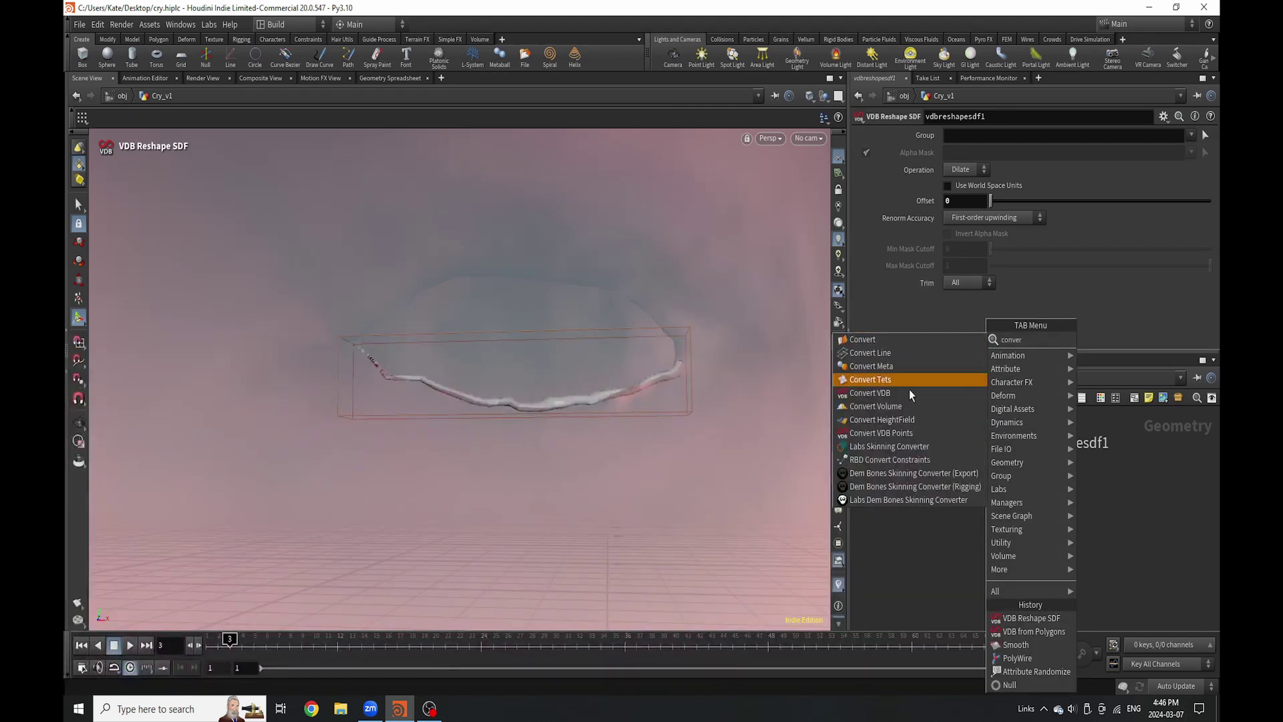
pyautogui.press('Return')
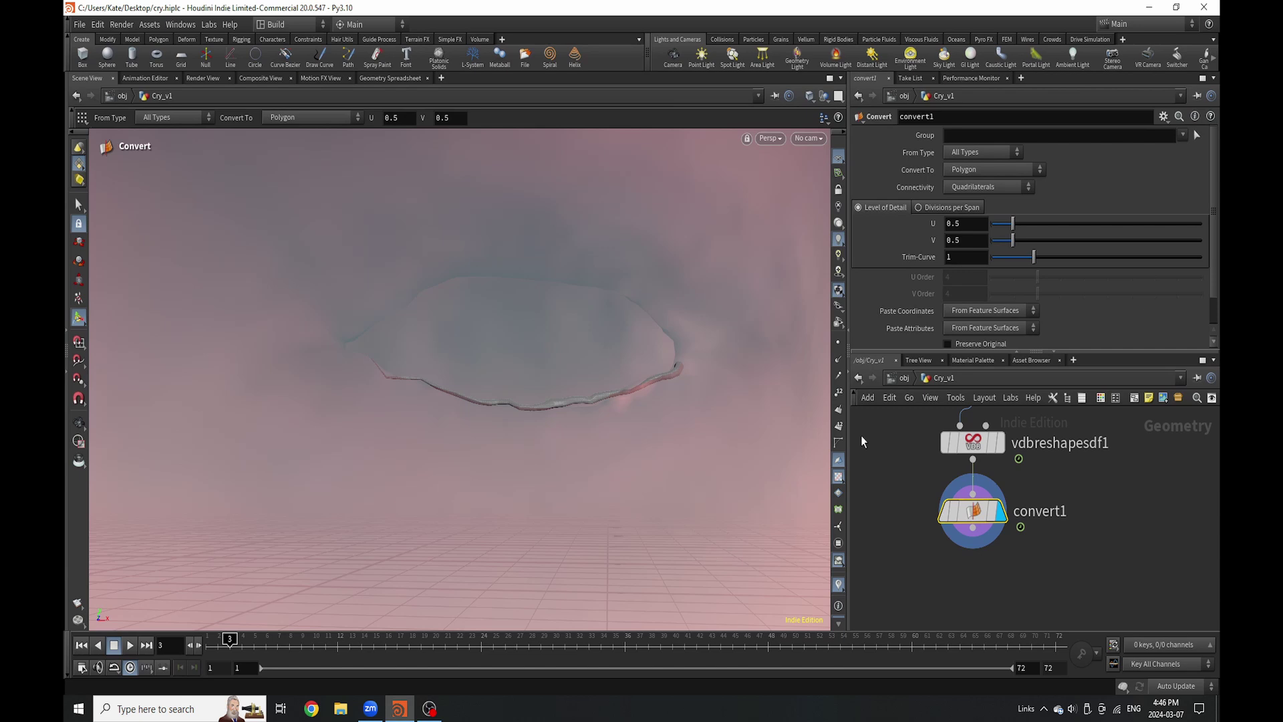
pyautogui.click(921, 516)
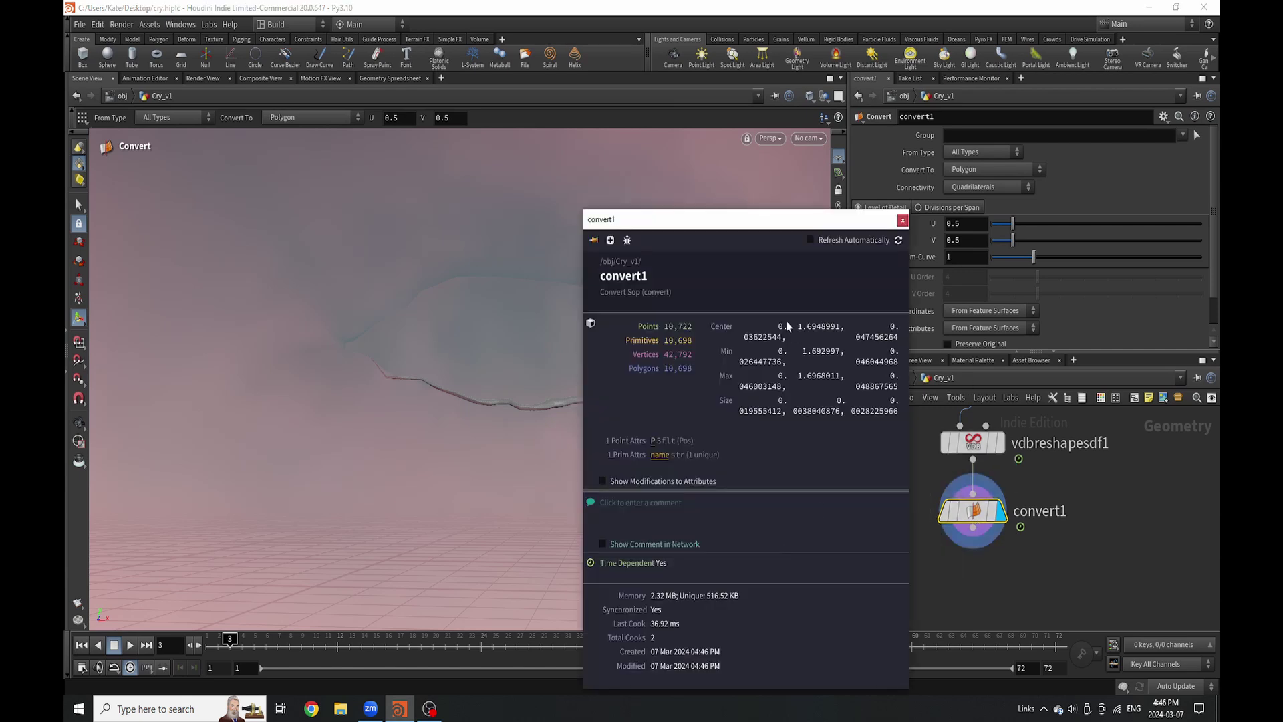
# Close the convert1 info window, add a Remesh node fed by convert1, and display its result.
pyautogui.click(901, 220)
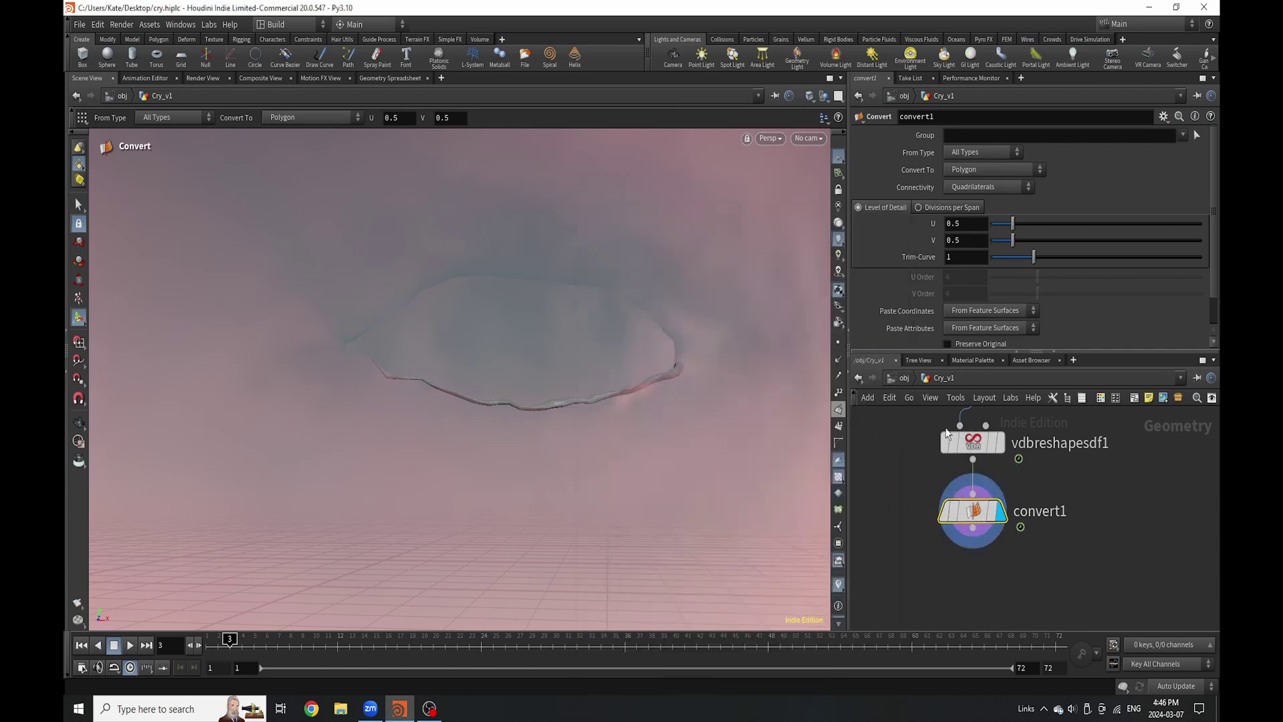
pyautogui.press('Tab')
pyautogui.press('Escape')
pyautogui.press('Tab')
pyautogui.write('re')
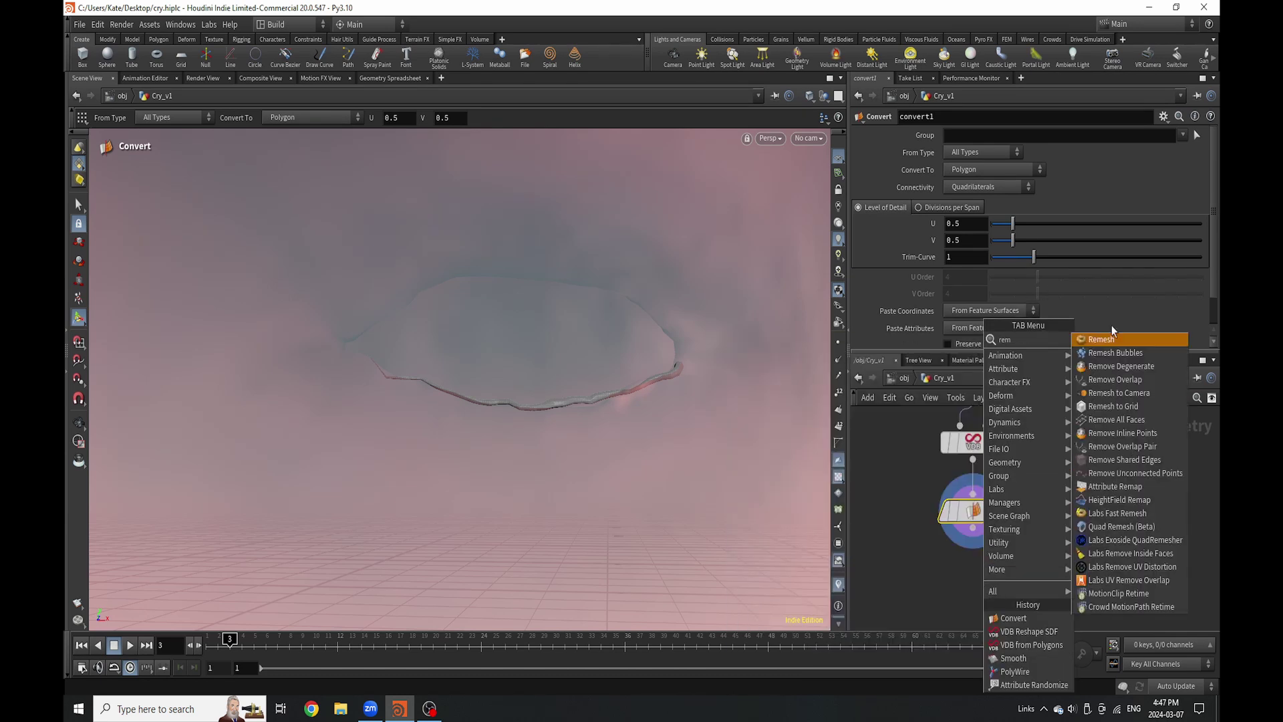
pyautogui.click(1112, 327)
pyautogui.click(972, 582)
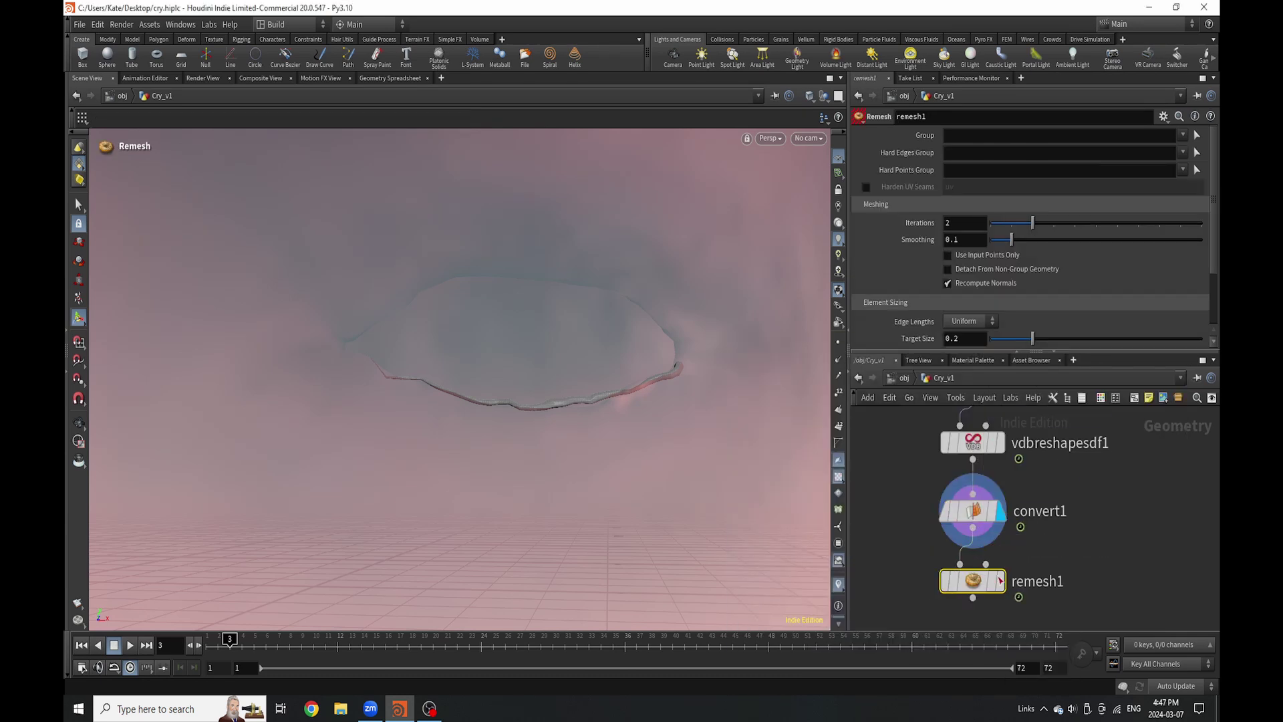
pyautogui.moveTo(973, 528); pyautogui.dragTo(960, 565)
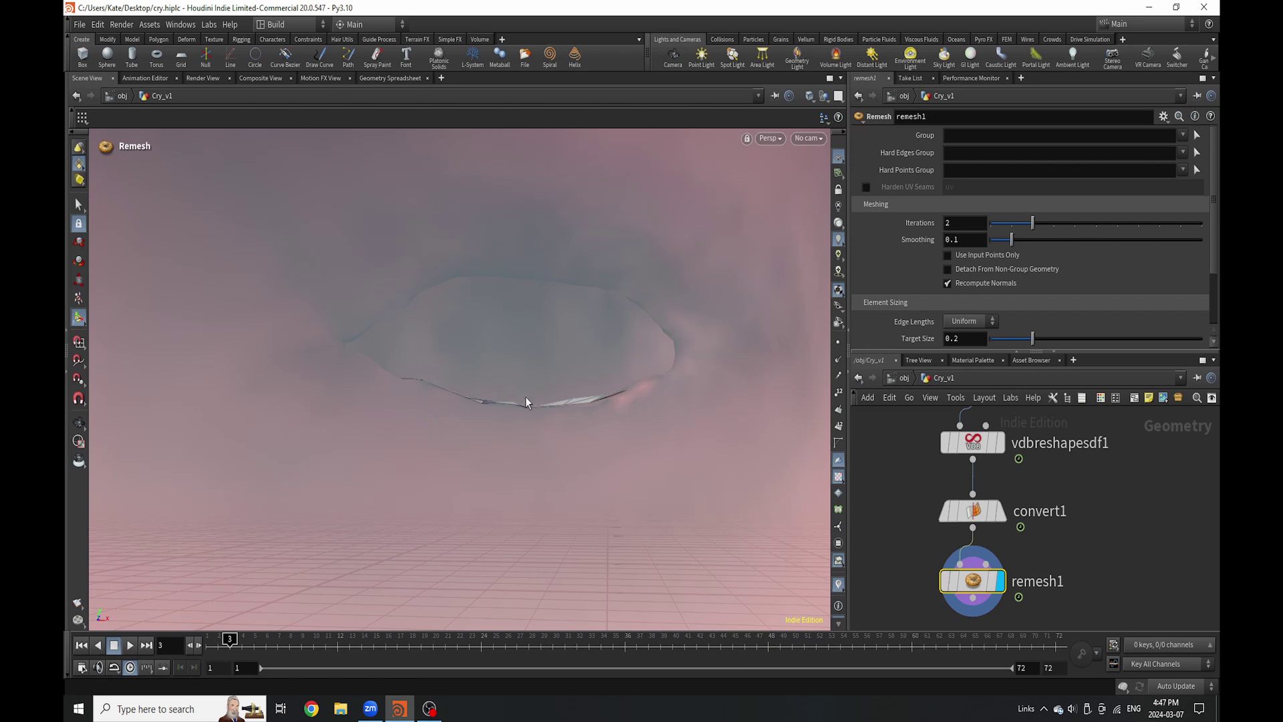
# Set the Remesh target size to 0.01 and reduce its iterations to 1.
pyautogui.press('Escape')
pyautogui.scroll(4, 567, 393)
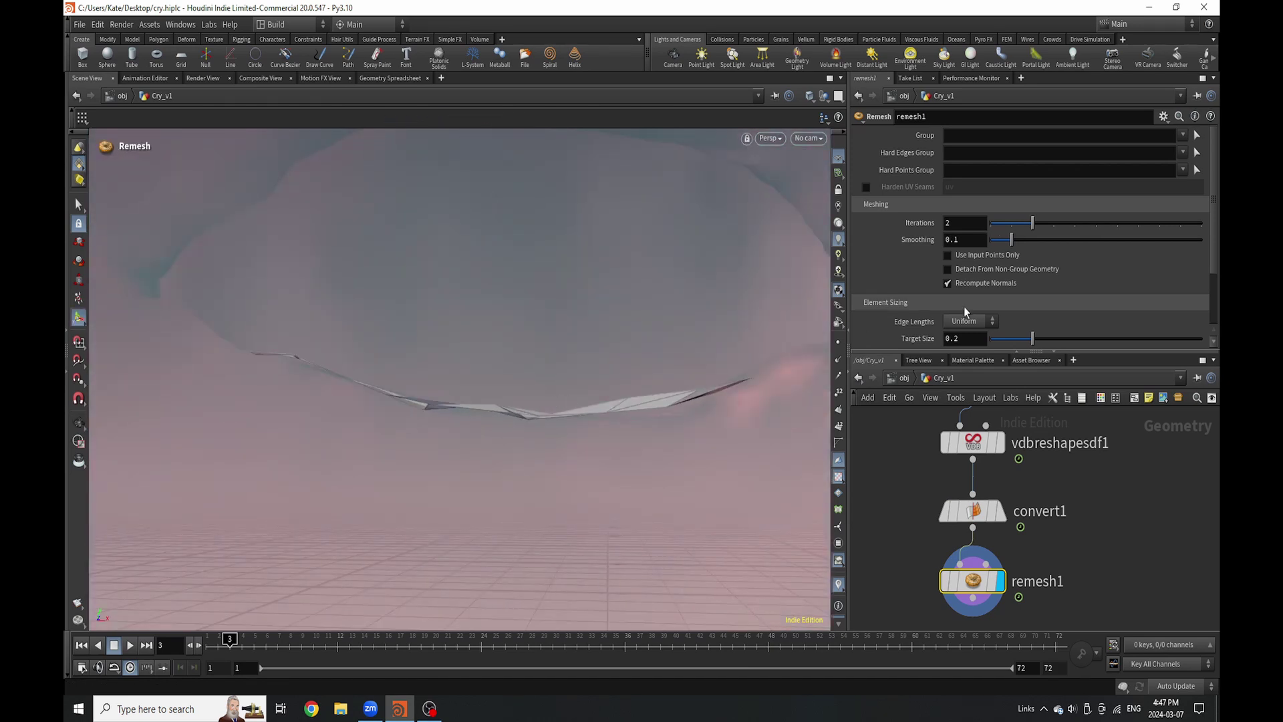
pyautogui.click(972, 339)
pyautogui.write('1')
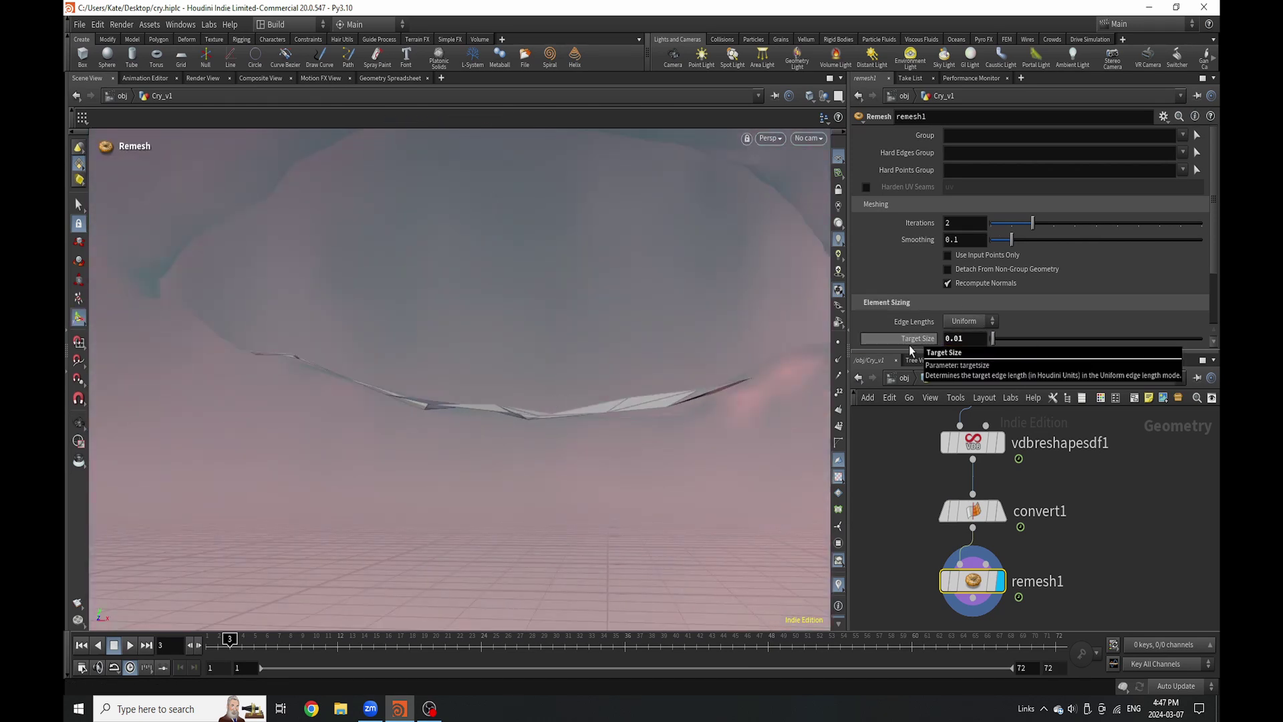
pyautogui.press('Return')
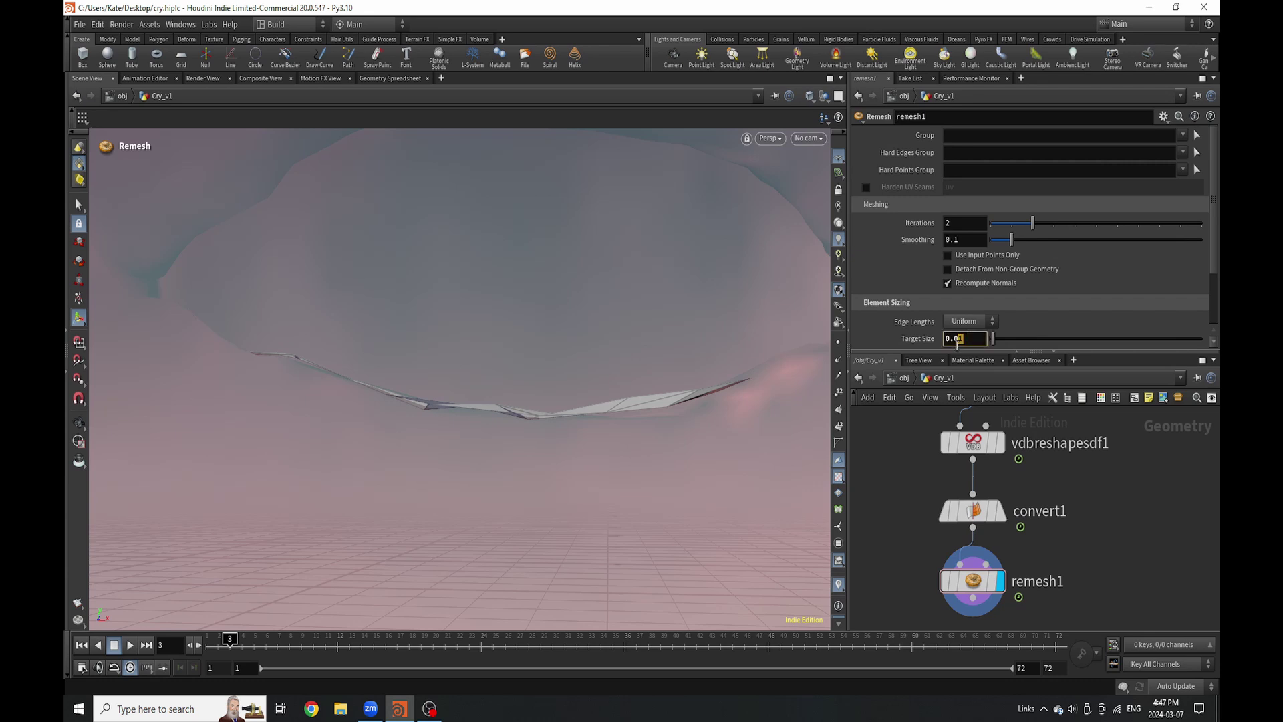
pyautogui.moveTo(1032, 222); pyautogui.dragTo(1011, 223)
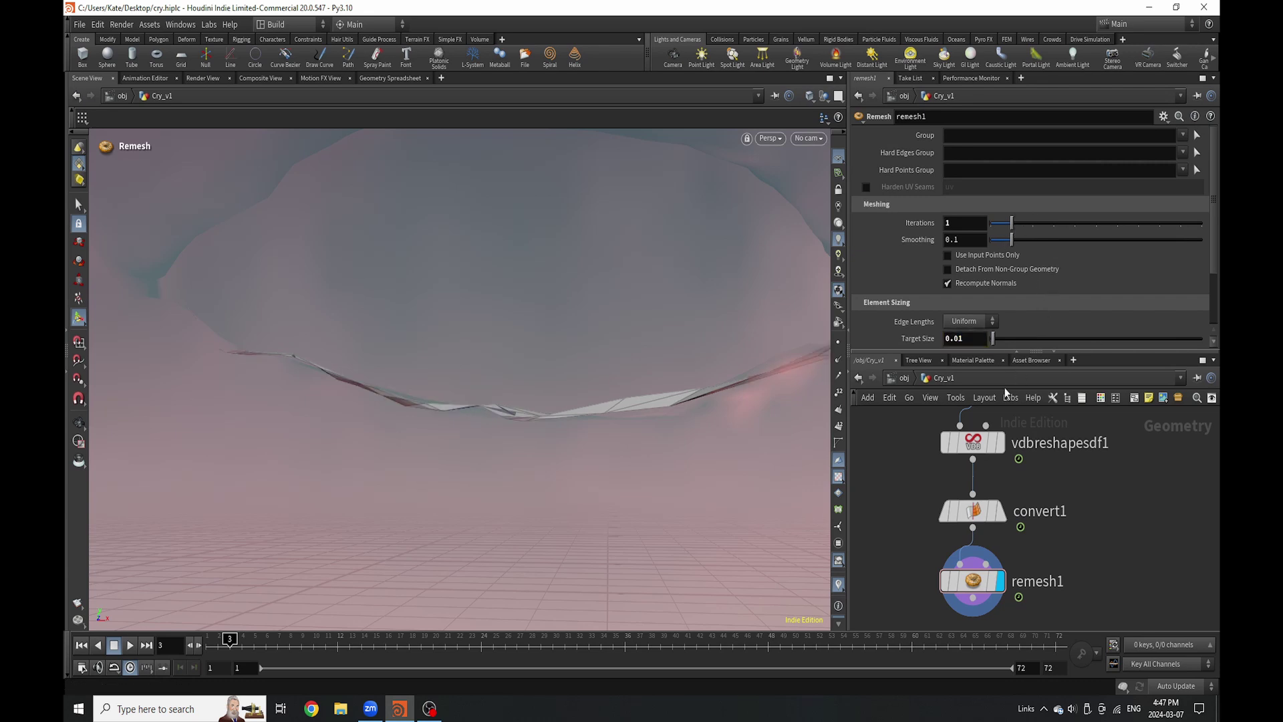
# Refine the Remesh target size to the expression 0.003*0.03, trying multipliers of 0.3 and 0.1 first.
pyautogui.click(974, 340)
pyautogui.write('03')
pyautogui.press('Return')
pyautogui.moveTo(968, 343); pyautogui.dragTo(957, 351)
pyautogui.click(973, 342)
pyautogui.write('*0.3')
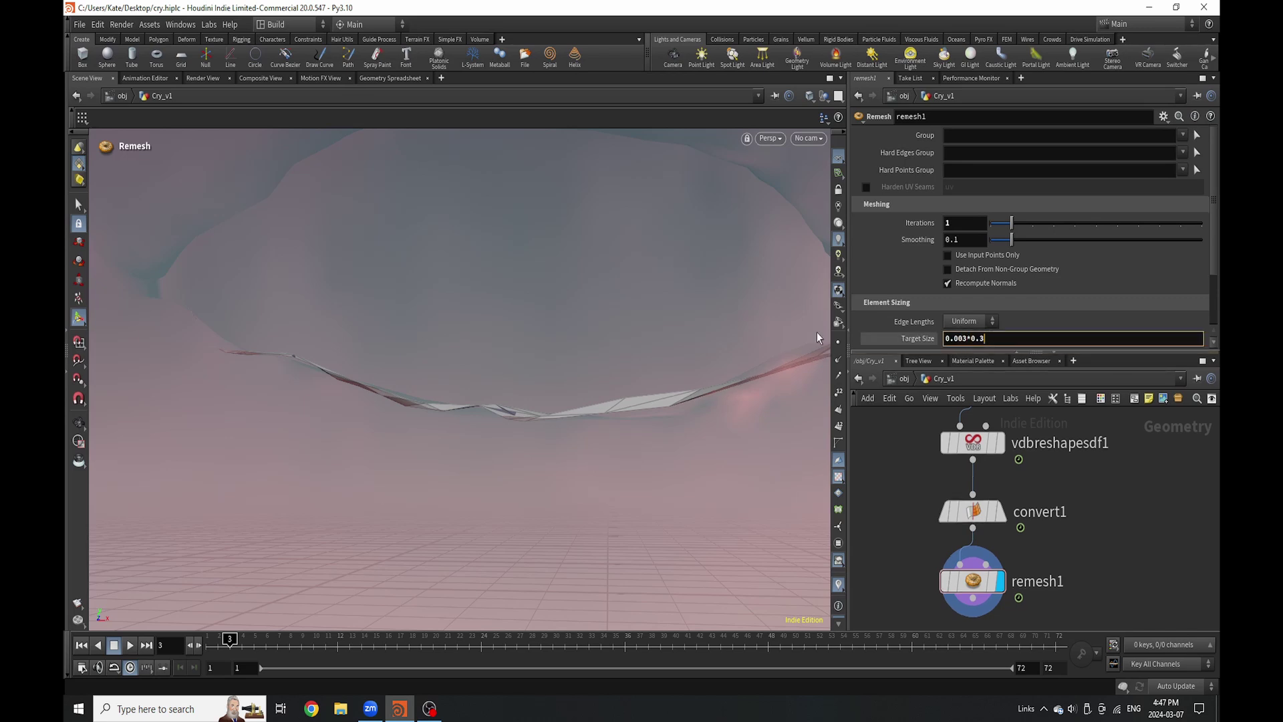
pyautogui.press('Return')
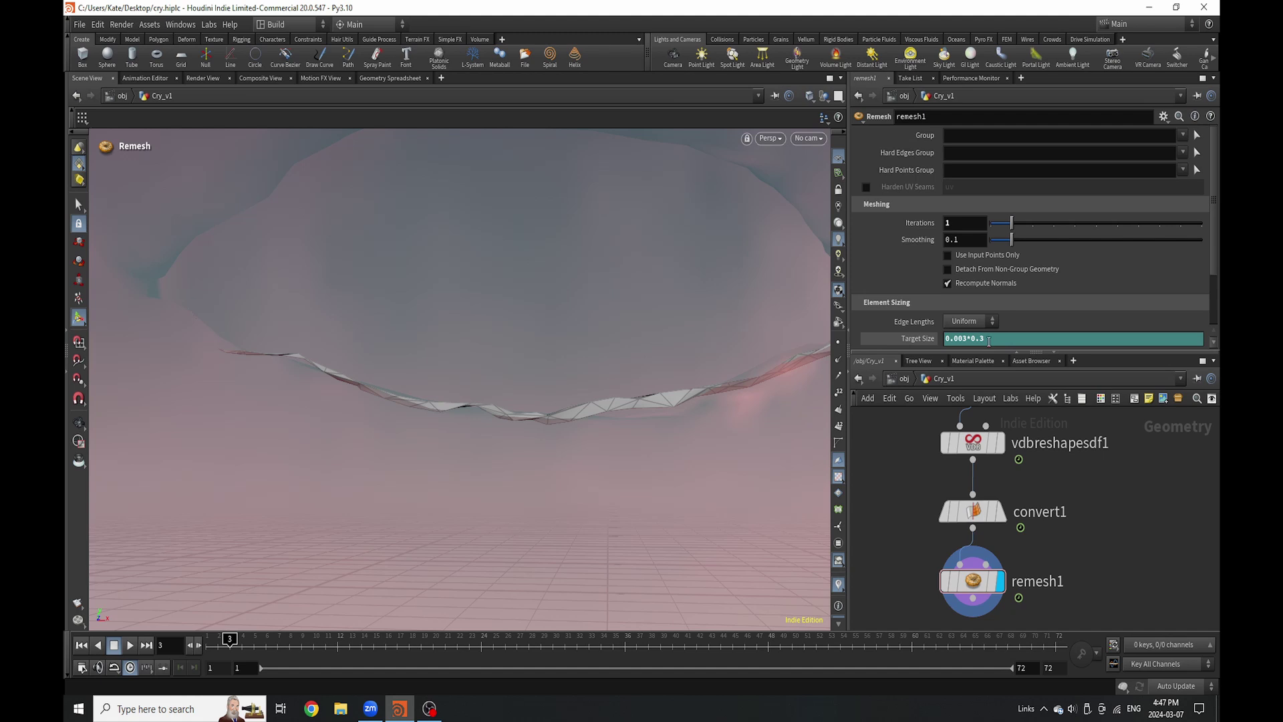
pyautogui.write('1')
pyautogui.press('Return')
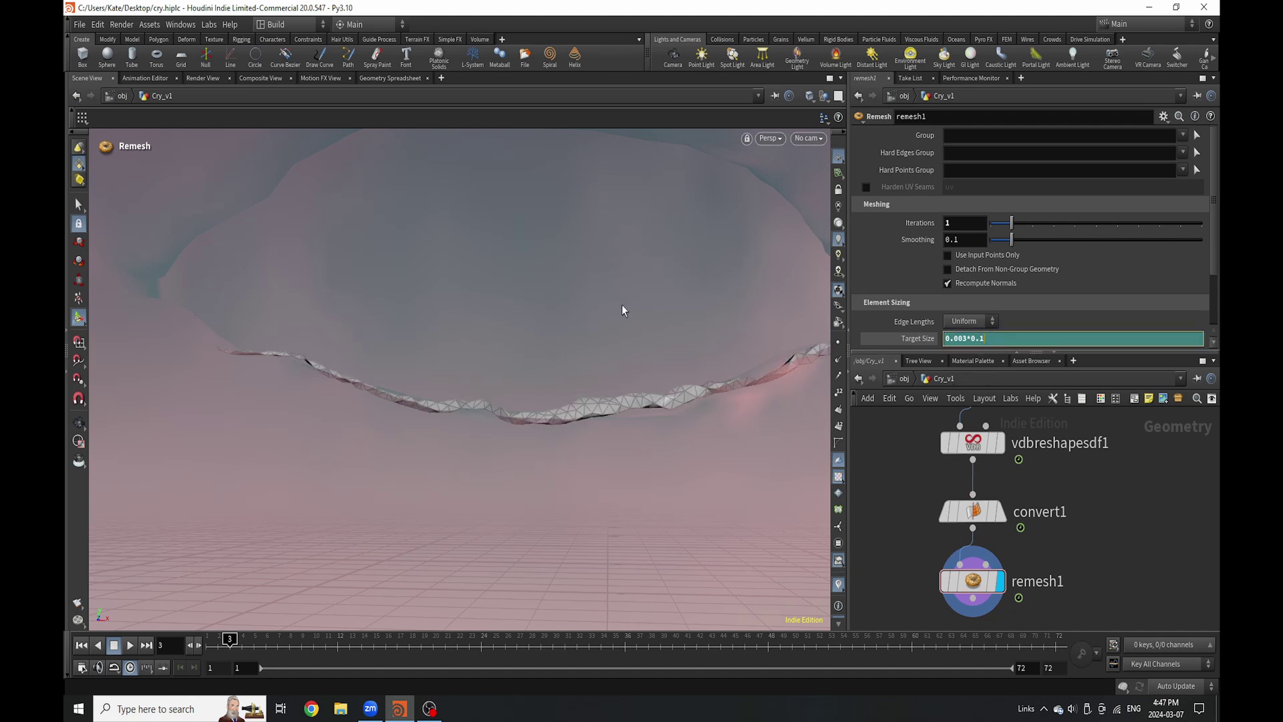
pyautogui.write('03')
pyautogui.press('Return')
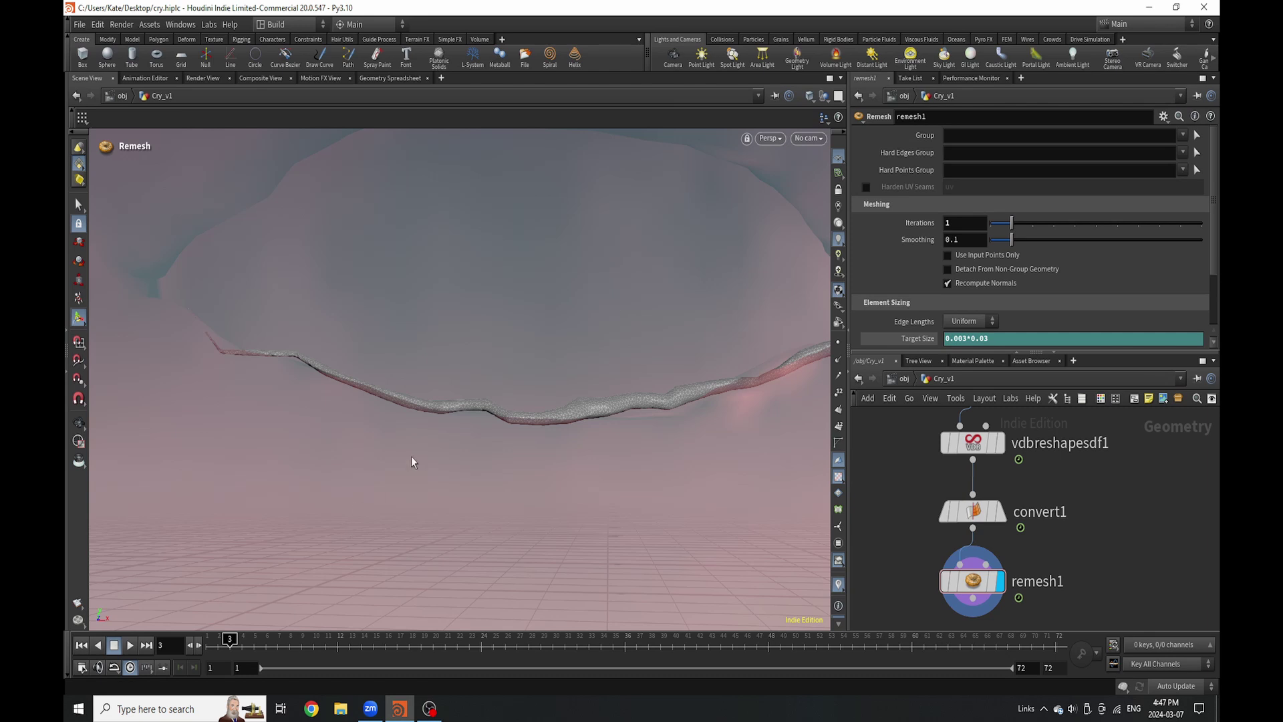
# Show the surrounding face geometry without ghosting and examine the remeshed tear line along the lower eyelid.
pyautogui.press('Escape')
pyautogui.moveTo(490, 409)
pyautogui.mouseDown()
pyautogui.moveTo(495, 498)
pyautogui.moveTo(489, 403)
pyautogui.mouseUp()
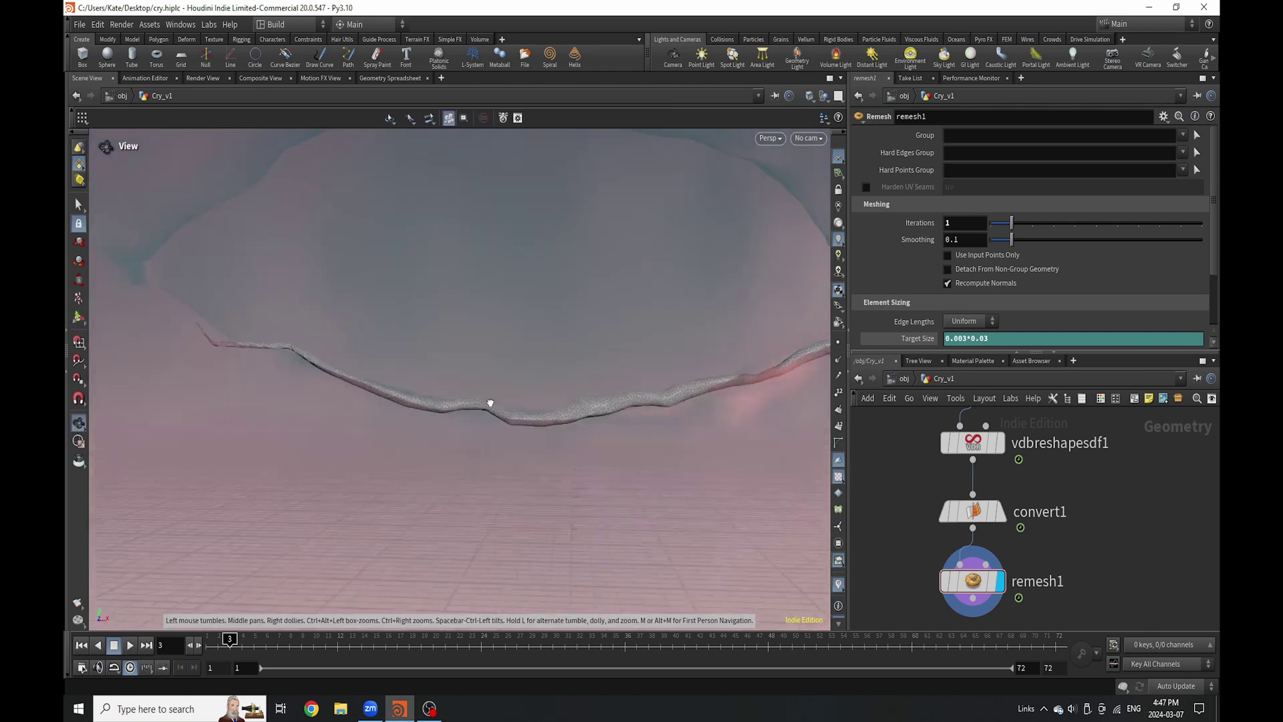
pyautogui.scroll(-5, 468, 414)
pyautogui.press('Return')
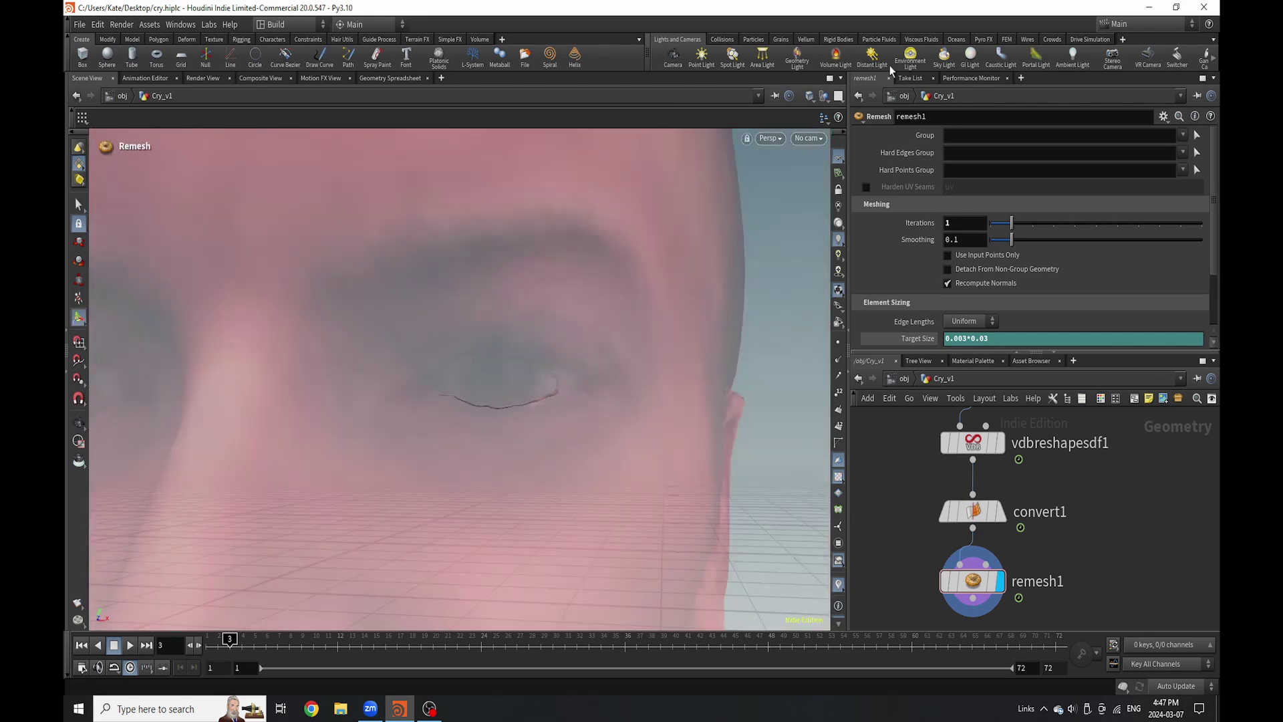
pyautogui.click(824, 97)
pyautogui.click(839, 112)
pyautogui.press('Escape')
pyautogui.scroll(5, 484, 409)
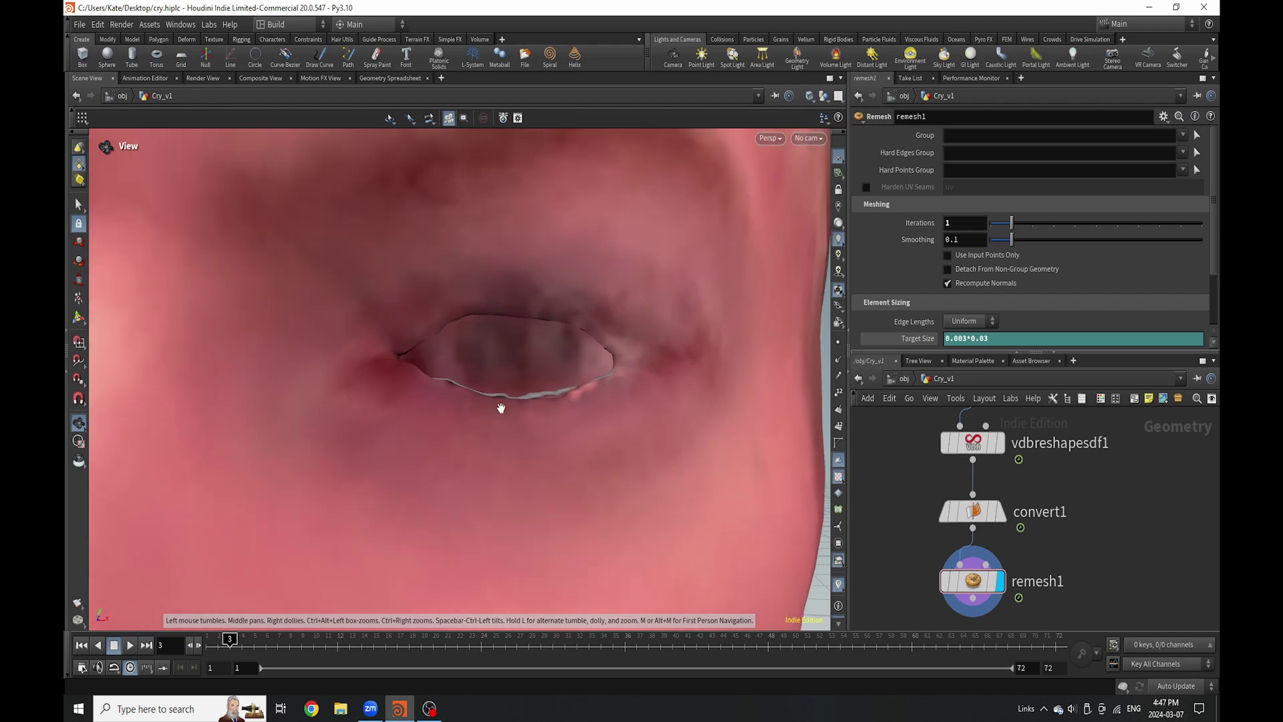
pyautogui.moveTo(501, 407)
pyautogui.mouseDown()
pyautogui.moveTo(498, 430)
pyautogui.moveTo(501, 401)
pyautogui.mouseUp()
pyautogui.press('Return')
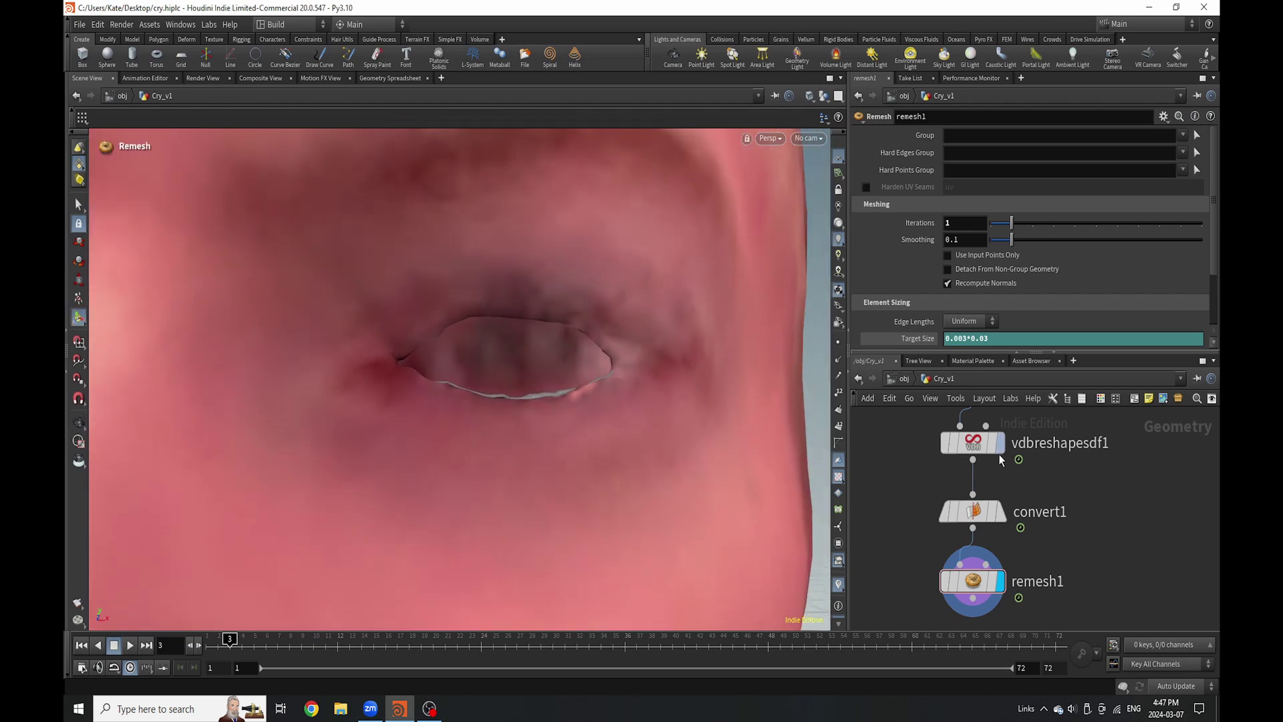
# Test the dilation on vdbreshapesdf1 with offsets up to 10, ending with Offset set to 0.
pyautogui.scroll(-2, 1000, 460)
pyautogui.click(966, 433)
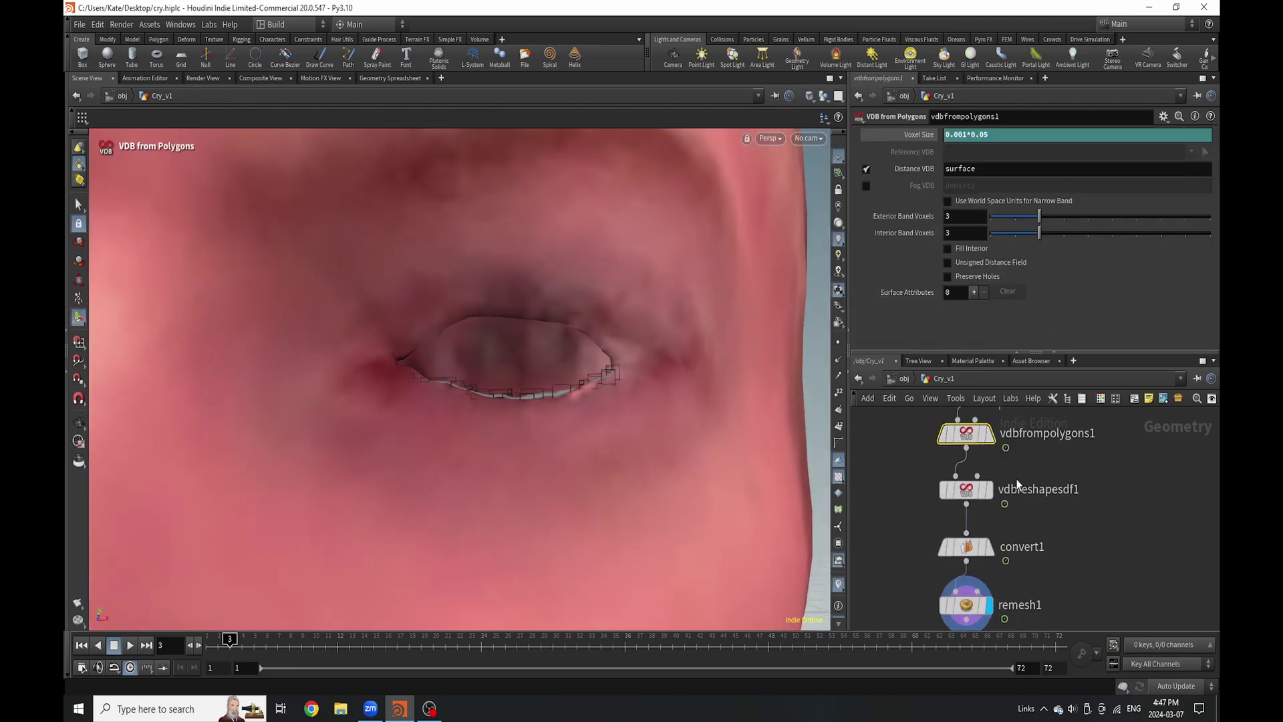
pyautogui.click(967, 489)
pyautogui.moveTo(1044, 200); pyautogui.dragTo(1209, 201)
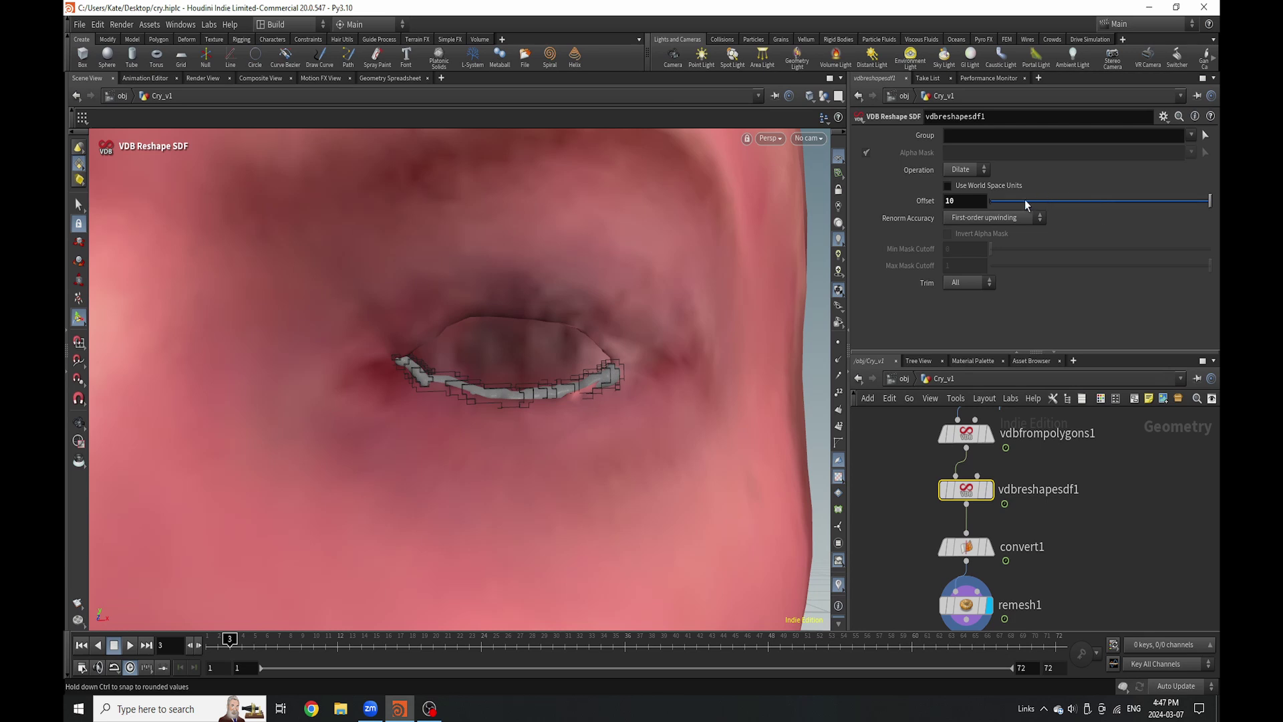
pyautogui.moveTo(1024, 200); pyautogui.dragTo(1183, 204)
pyautogui.moveTo(1077, 203); pyautogui.dragTo(949, 220)
# Keyframe the Offset of vdbreshapesdf1 at 0 on frame 7 and at 15 on frame 59.
pyautogui.scroll(-3, 992, 604)
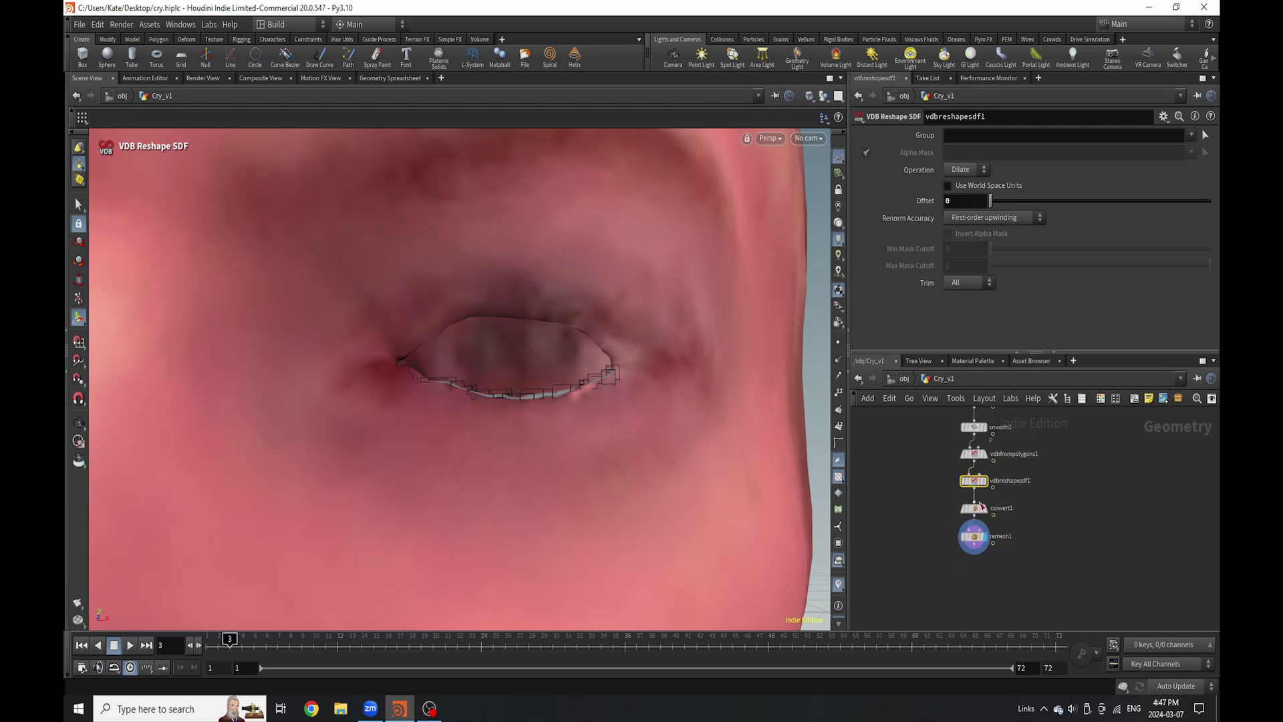
pyautogui.click(283, 648)
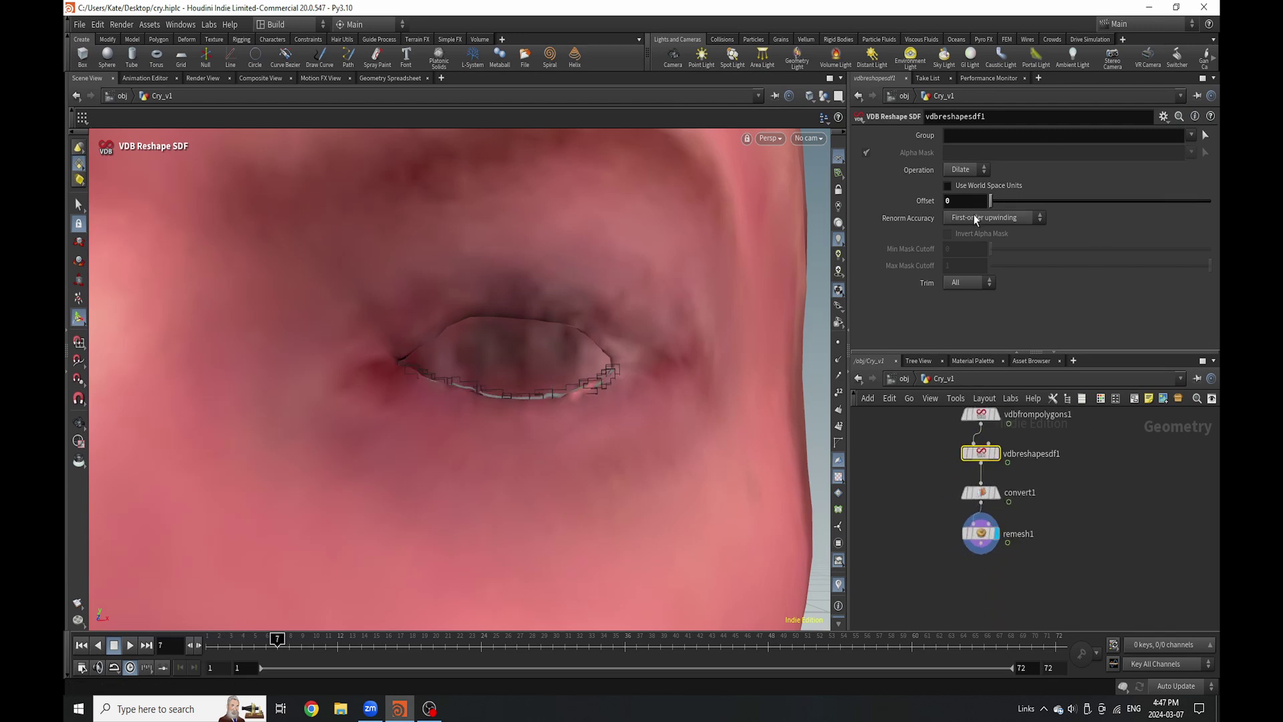
pyautogui.click(1081, 653)
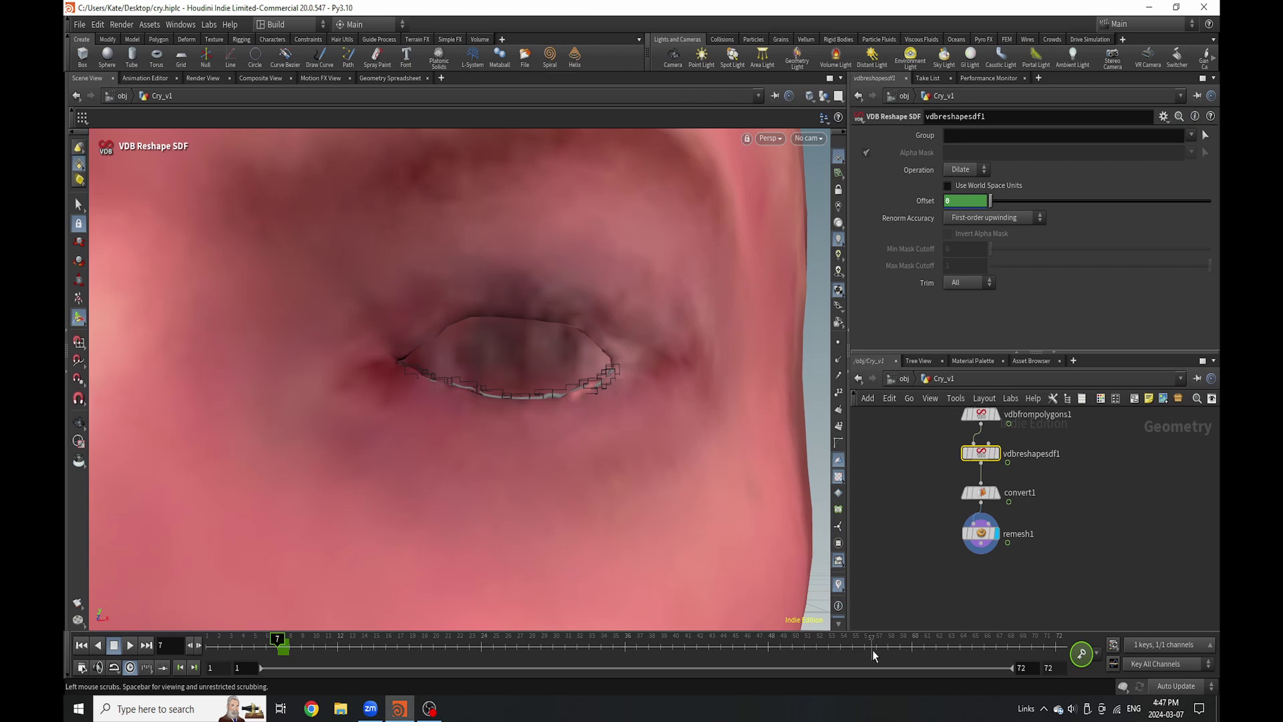
pyautogui.click(900, 647)
pyautogui.moveTo(1109, 201); pyautogui.dragTo(1210, 201)
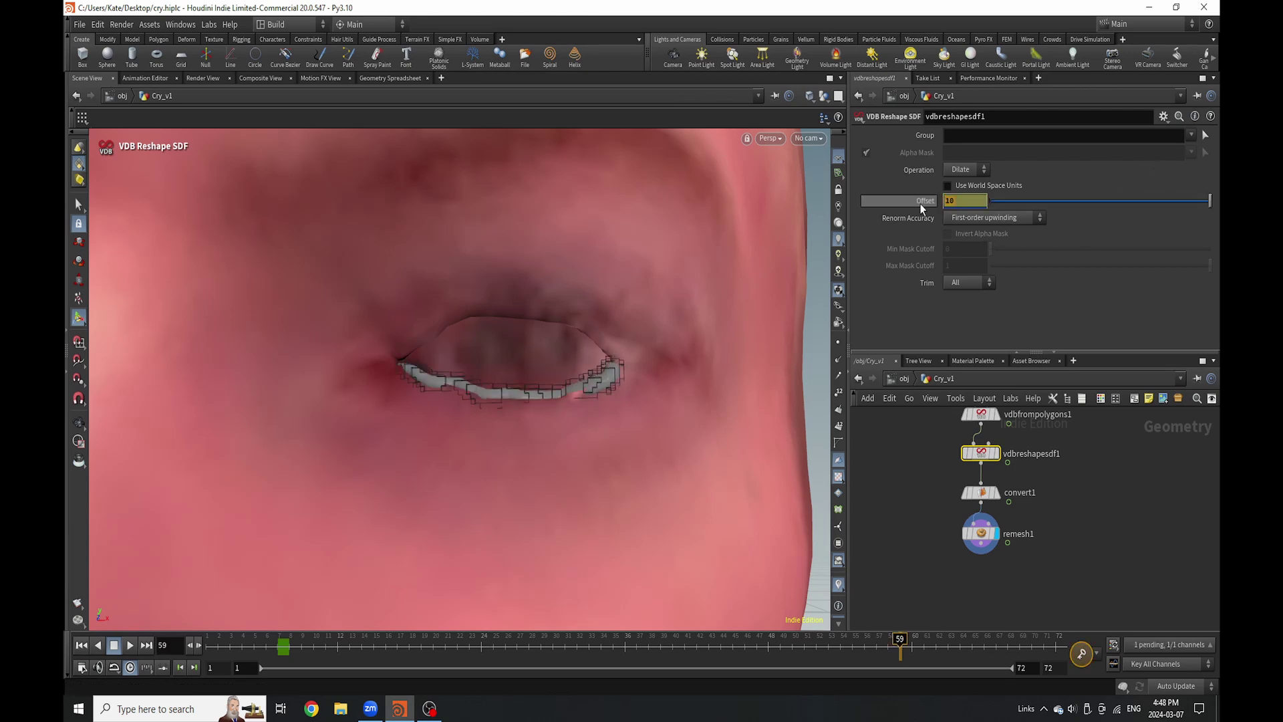
pyautogui.write('5')
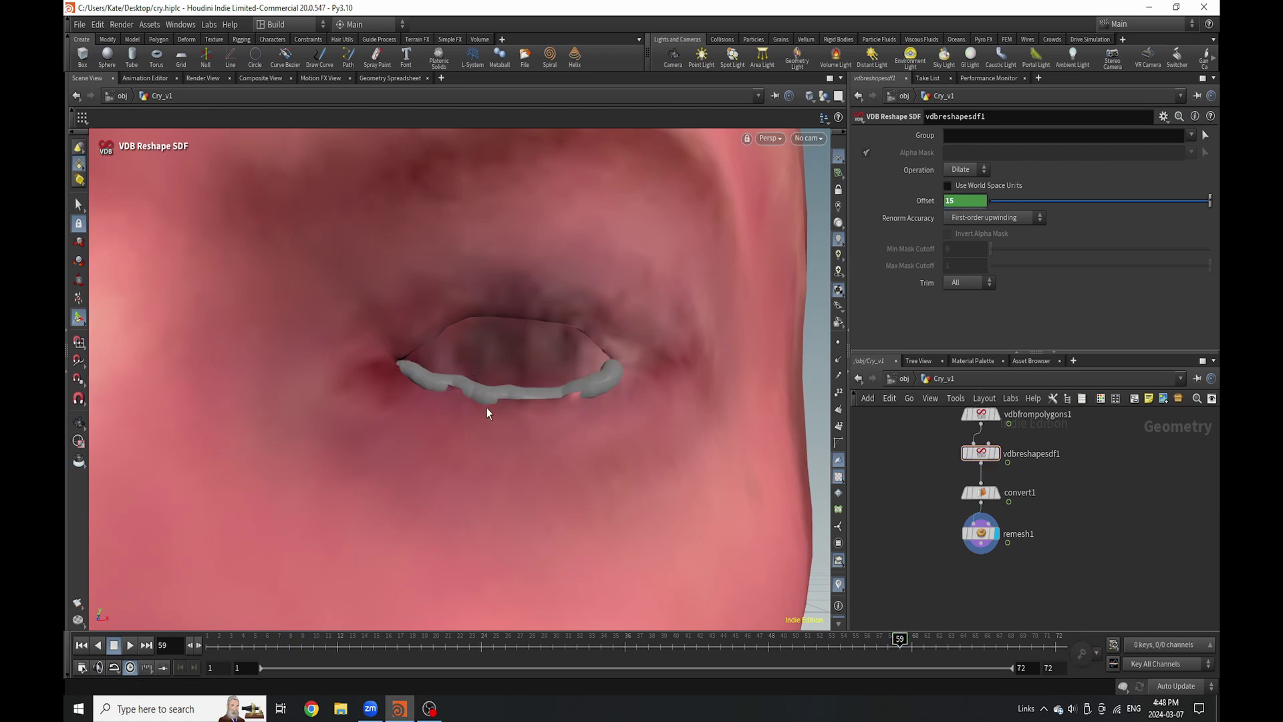
# Inspect the thickened tear mesh up close, then add a Color node fed by remesh1 and display it.
pyautogui.press('Escape')
pyautogui.scroll(5, 528, 379)
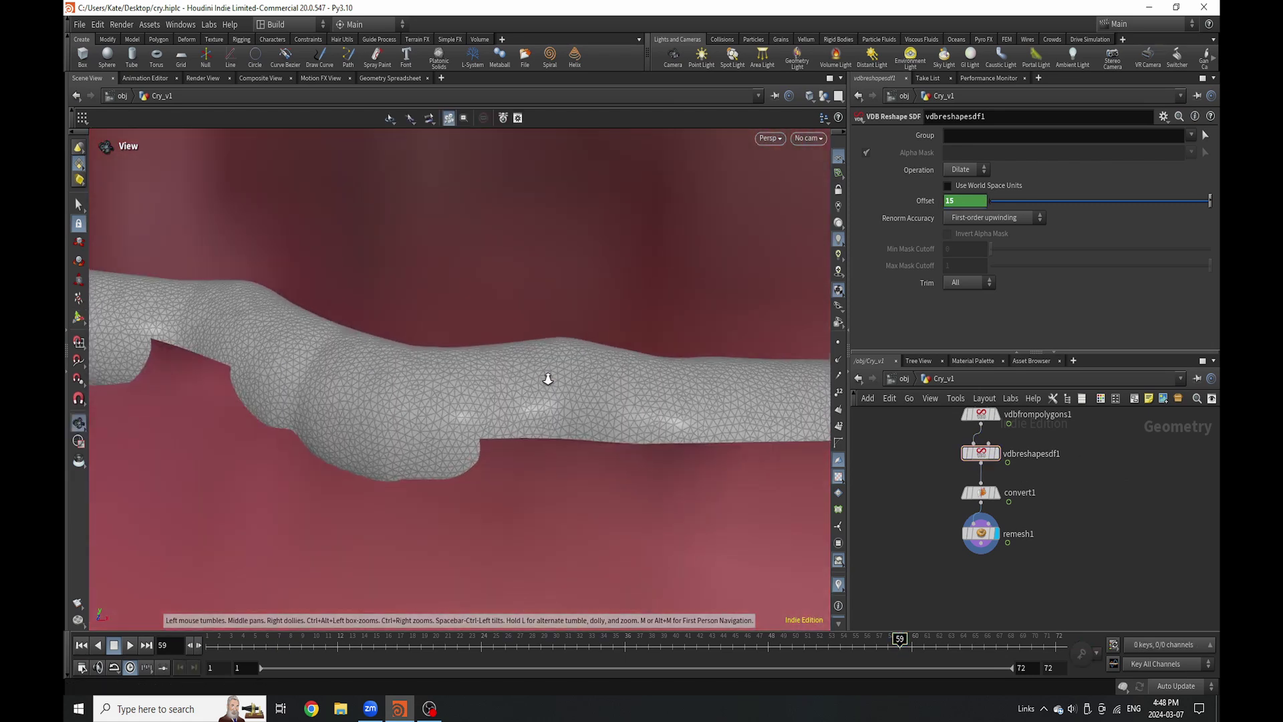
pyautogui.scroll(-5, 547, 379)
pyautogui.scroll(3, 920, 480)
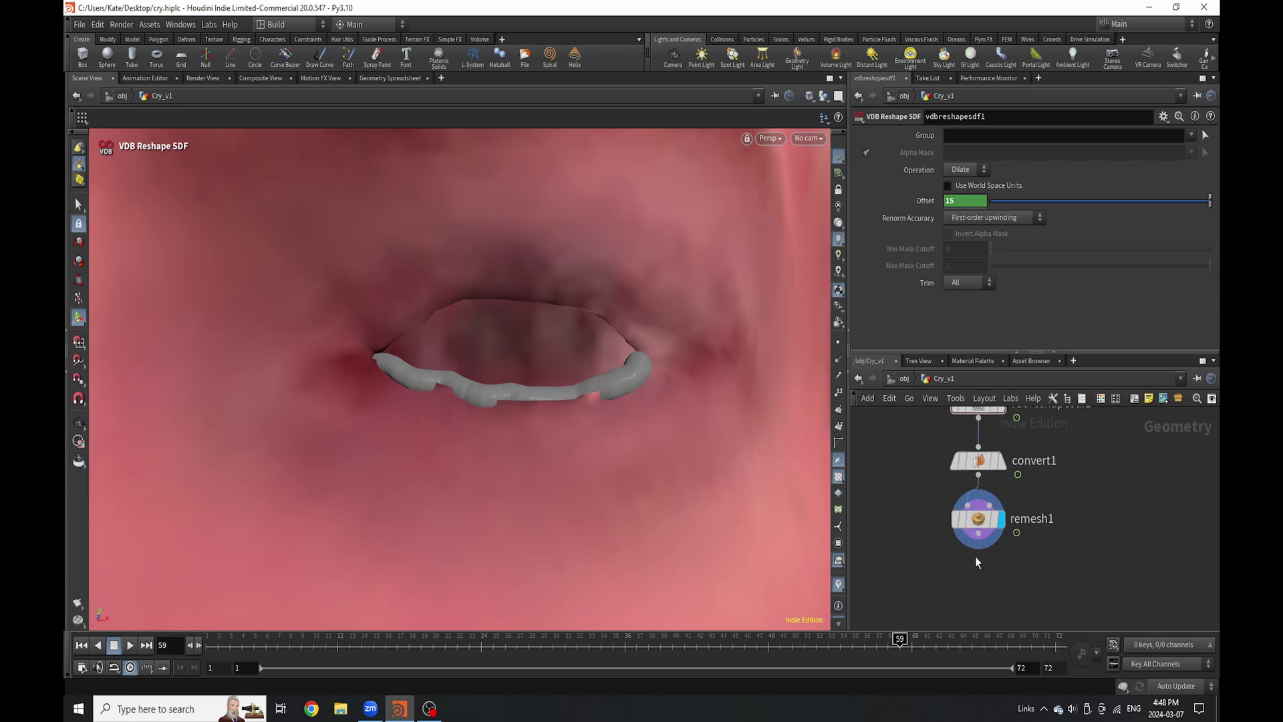
pyautogui.press('Tab')
pyautogui.write('color')
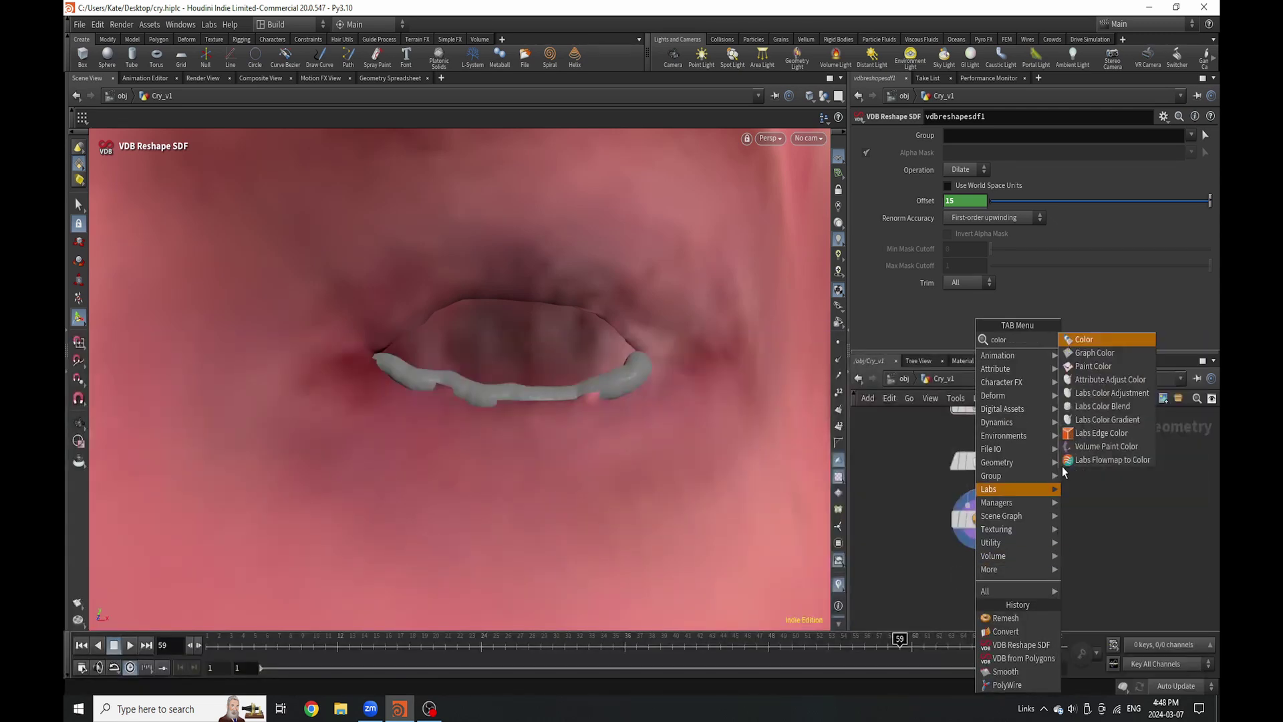
pyautogui.click(1106, 340)
pyautogui.click(980, 581)
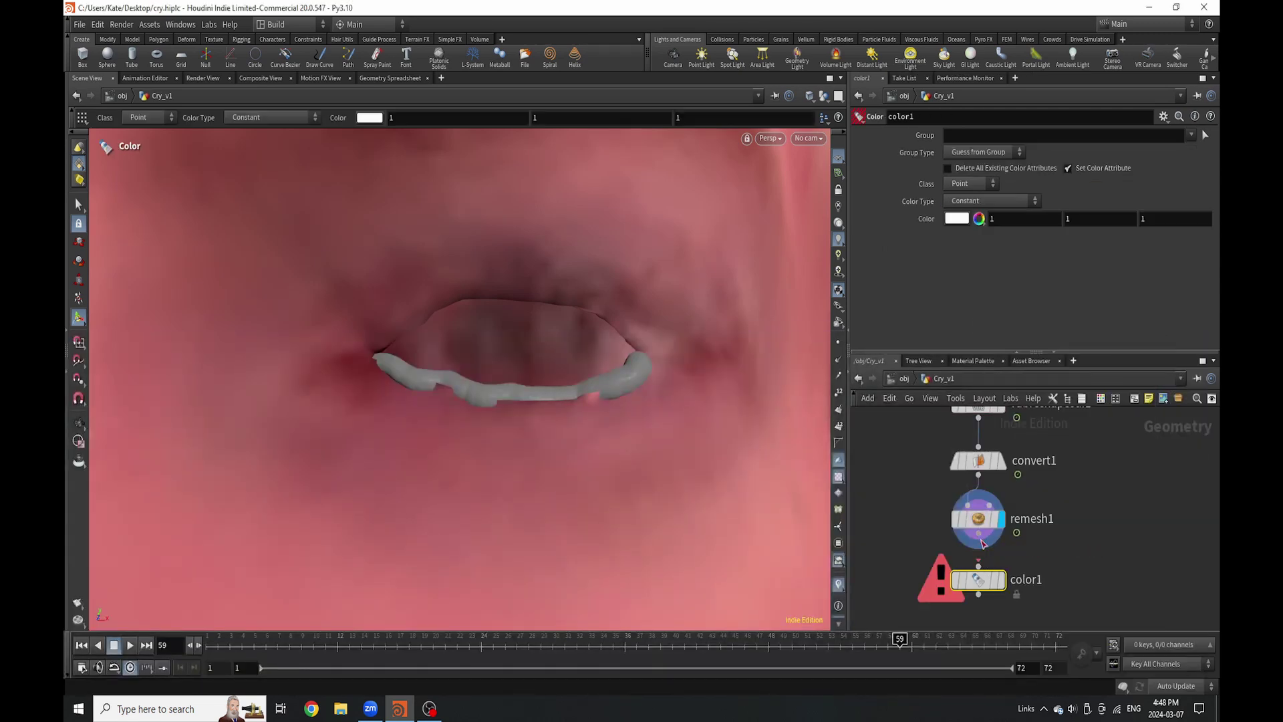
pyautogui.moveTo(979, 540); pyautogui.dragTo(978, 566)
# Pick a darker blue for the tear in the Color node, with RGB values 0, 0.25, 0.5.
pyautogui.click(960, 219)
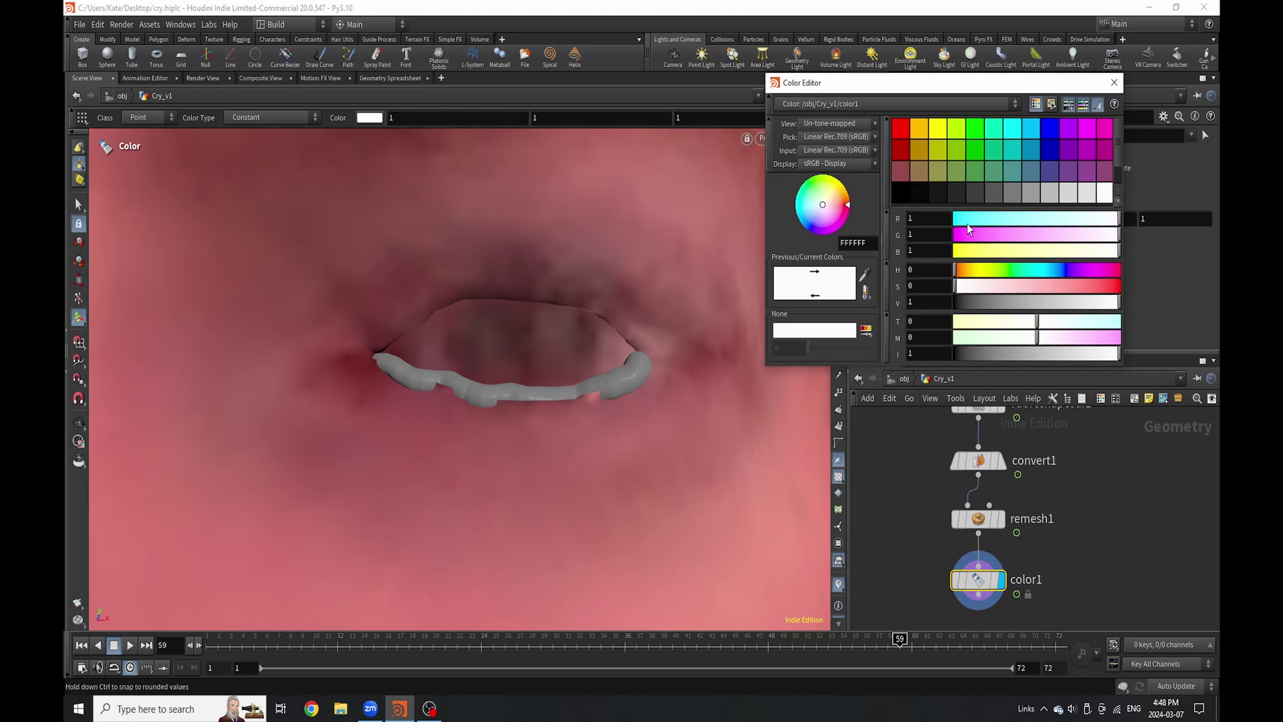
pyautogui.click(1050, 128)
pyautogui.click(1028, 131)
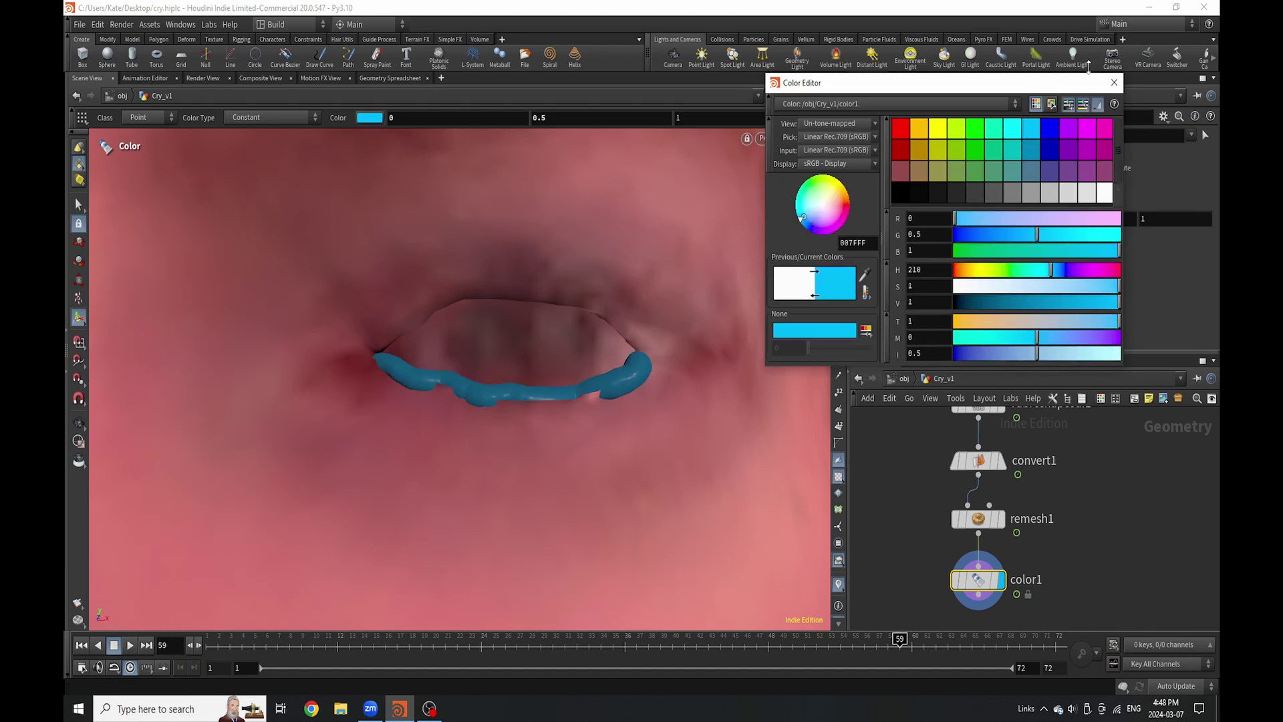
pyautogui.click(1016, 172)
pyautogui.click(1031, 172)
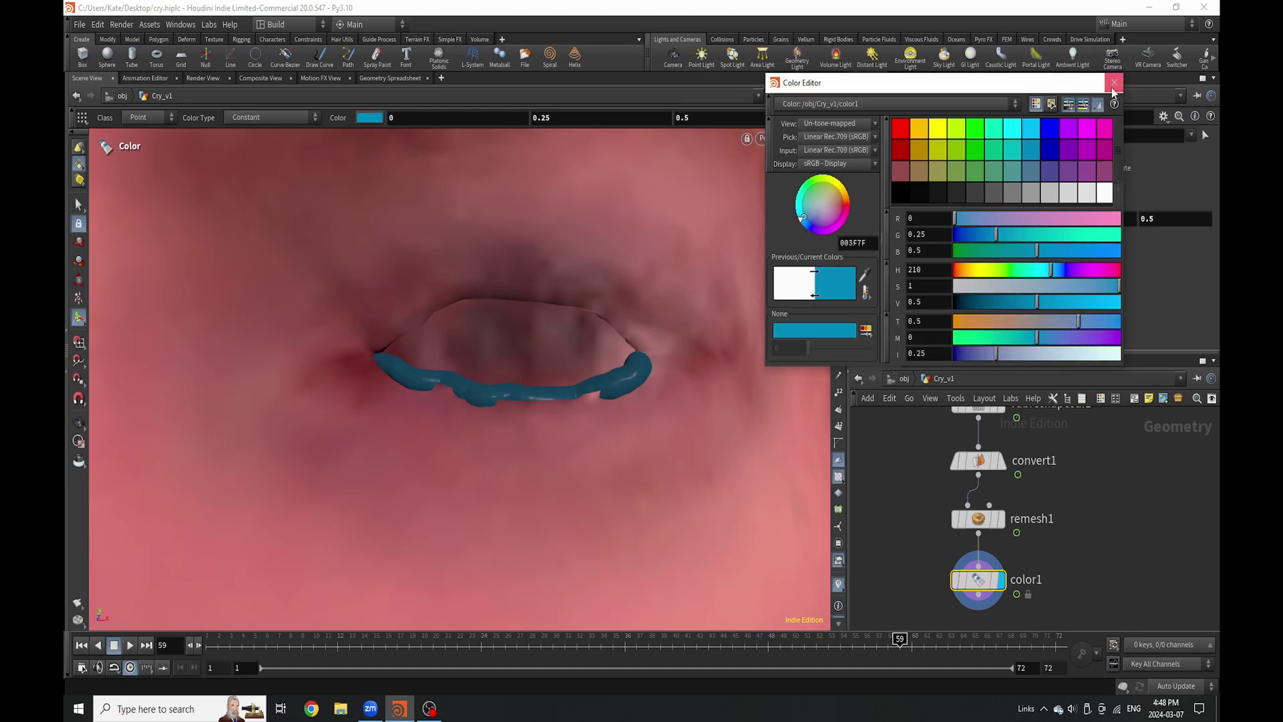
pyautogui.click(1114, 82)
# Add a Null node fed by color1, name it Out_L_Tear and display it.
pyautogui.scroll(-3, 1039, 520)
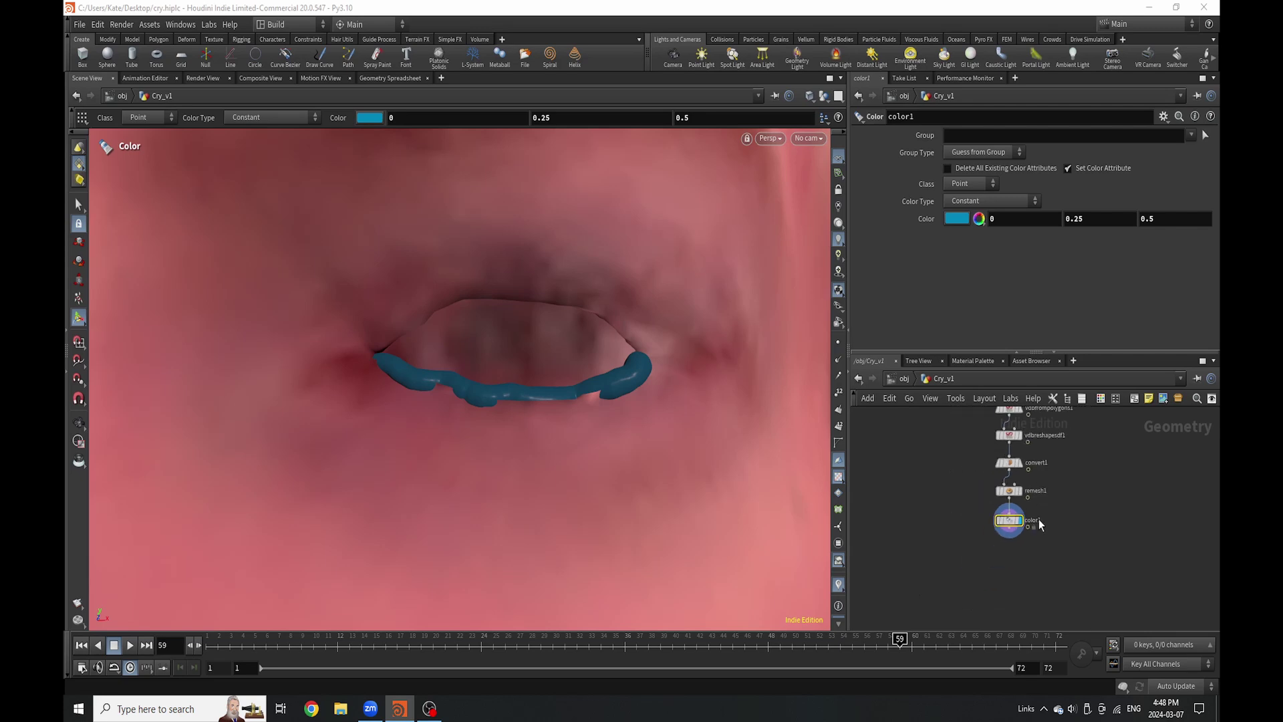
pyautogui.scroll(3, 991, 560)
pyautogui.press('Tab')
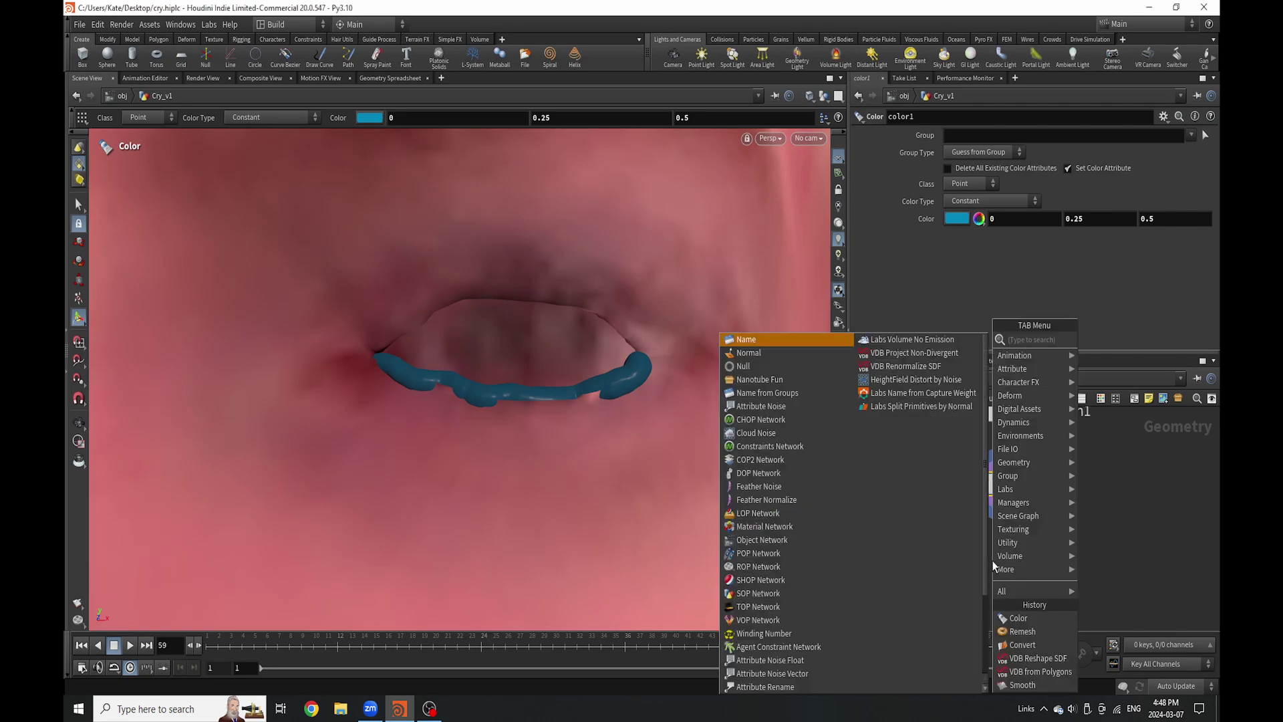
pyautogui.write('null')
pyautogui.press('Return')
pyautogui.click(996, 610)
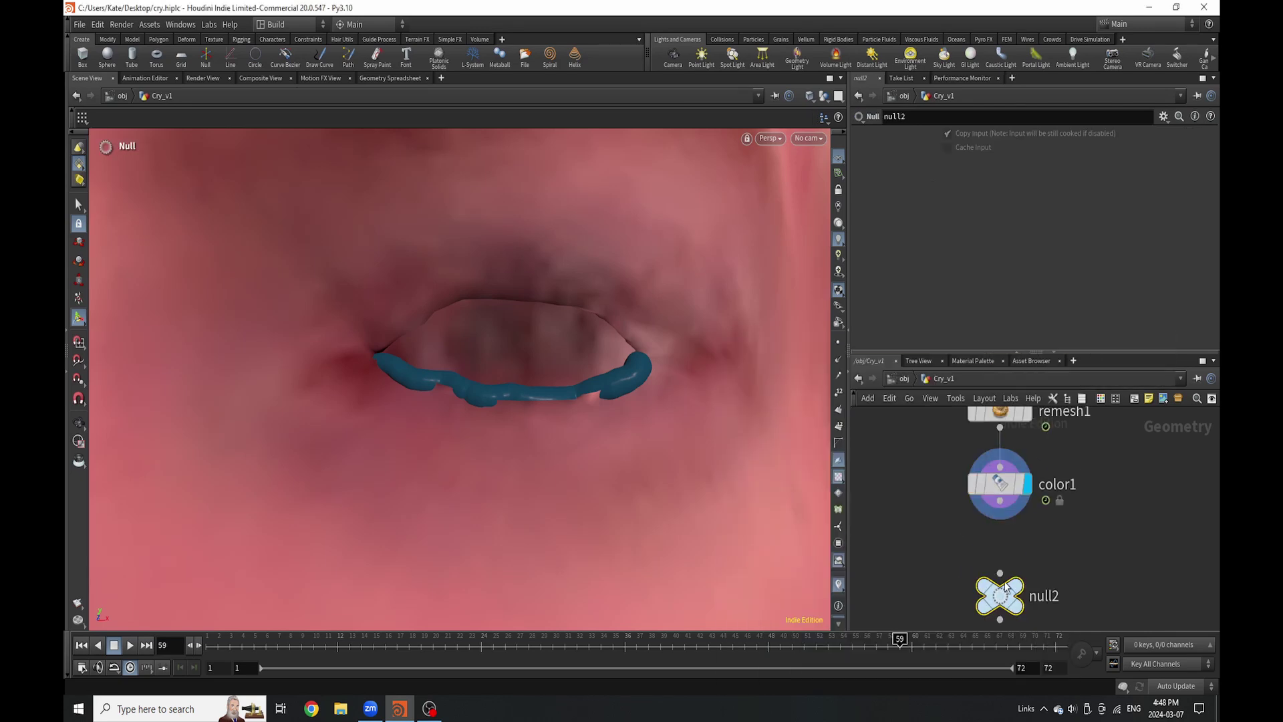
pyautogui.doubleClick(1052, 596)
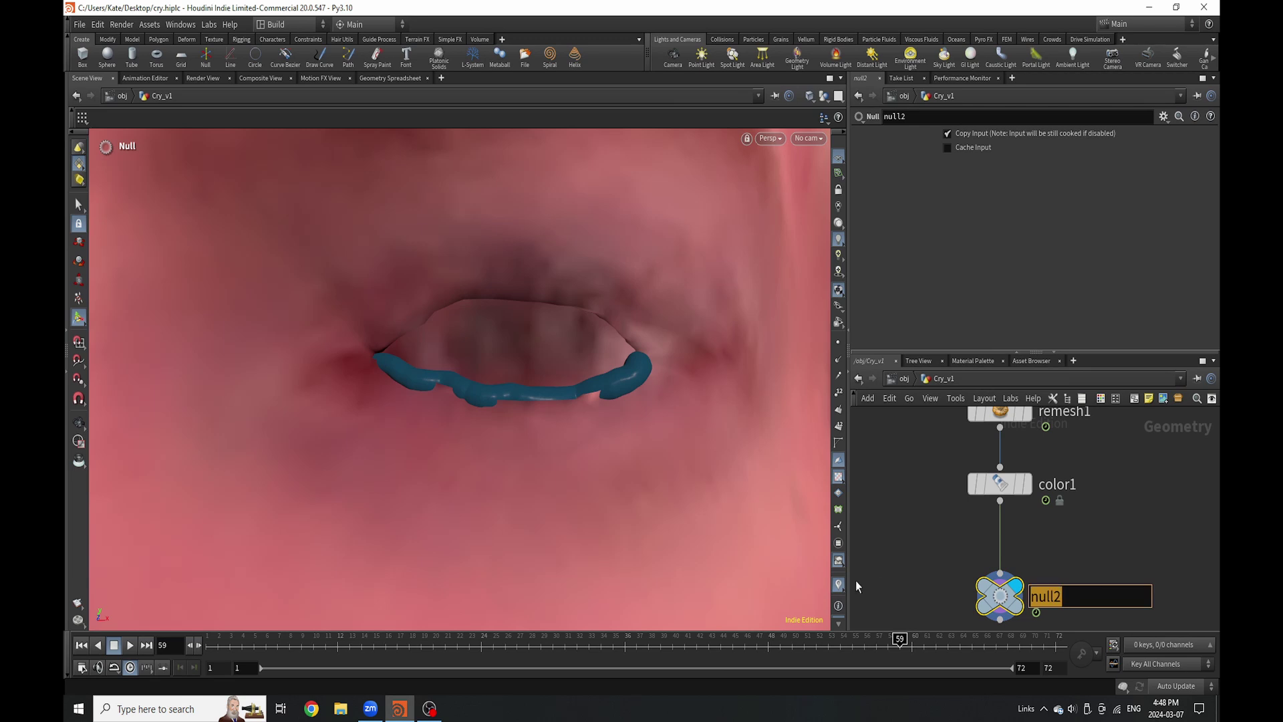
pyautogui.write('Out_L_Tear')
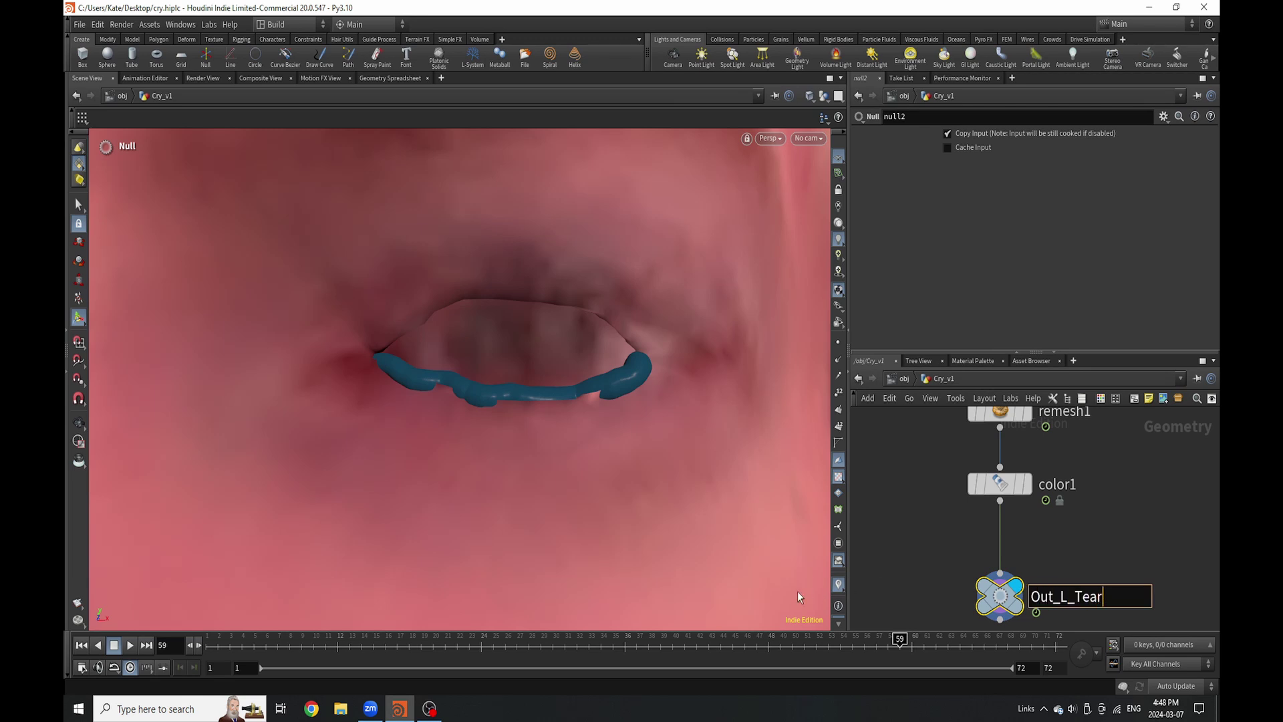
pyautogui.press('Return')
# Insert a File Cache node between color1 and Out_L_Tear and name it L_tear.
pyautogui.press('Tab')
pyautogui.write('file')
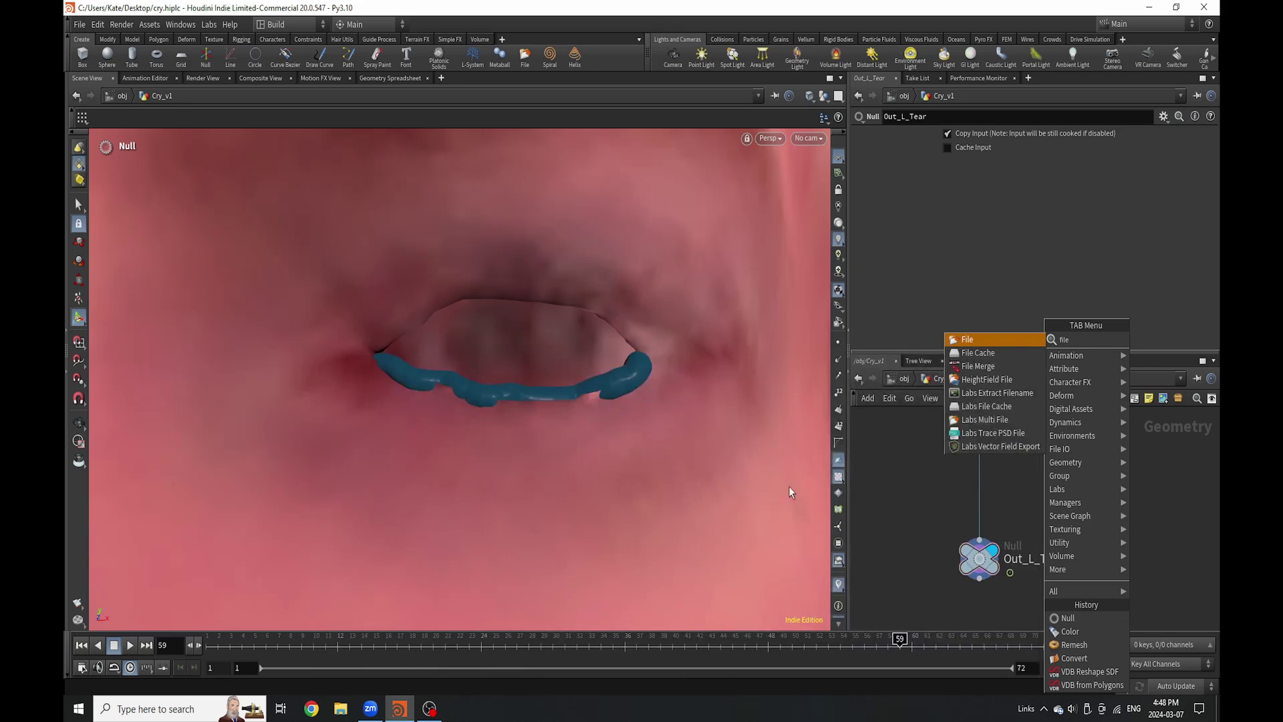
pyautogui.click(1001, 352)
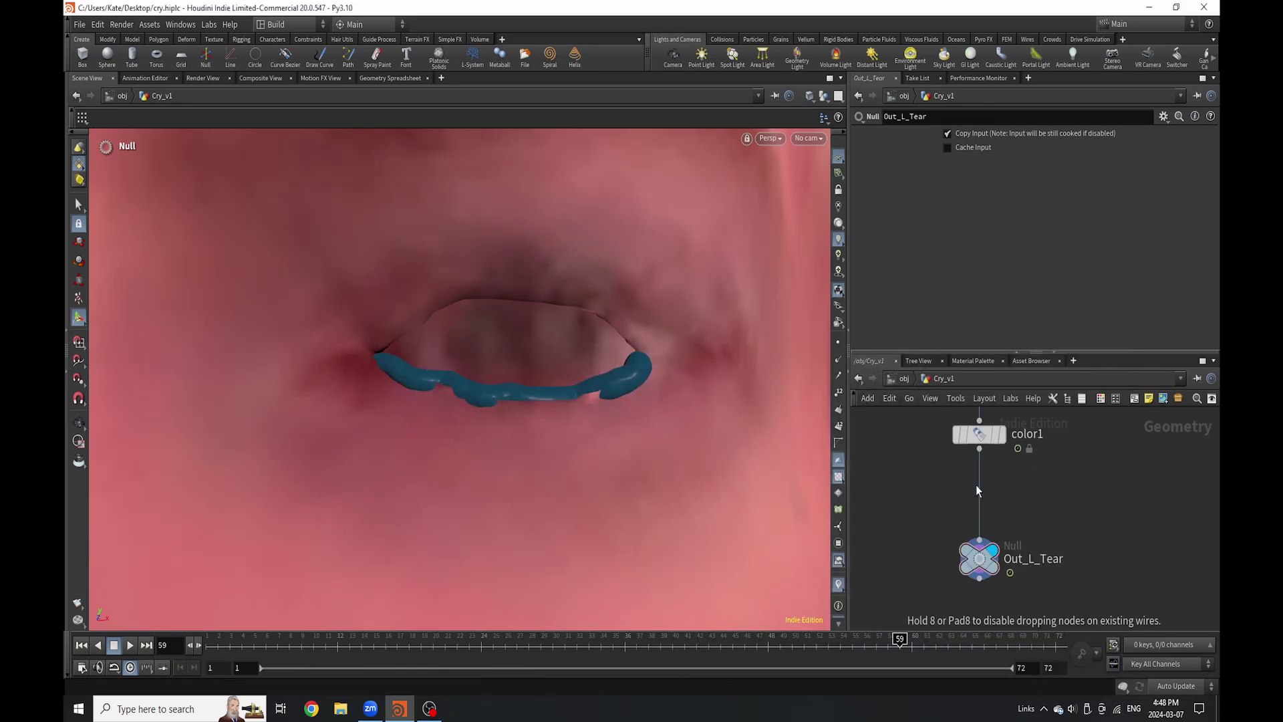
pyautogui.click(976, 483)
pyautogui.doubleClick(1050, 493)
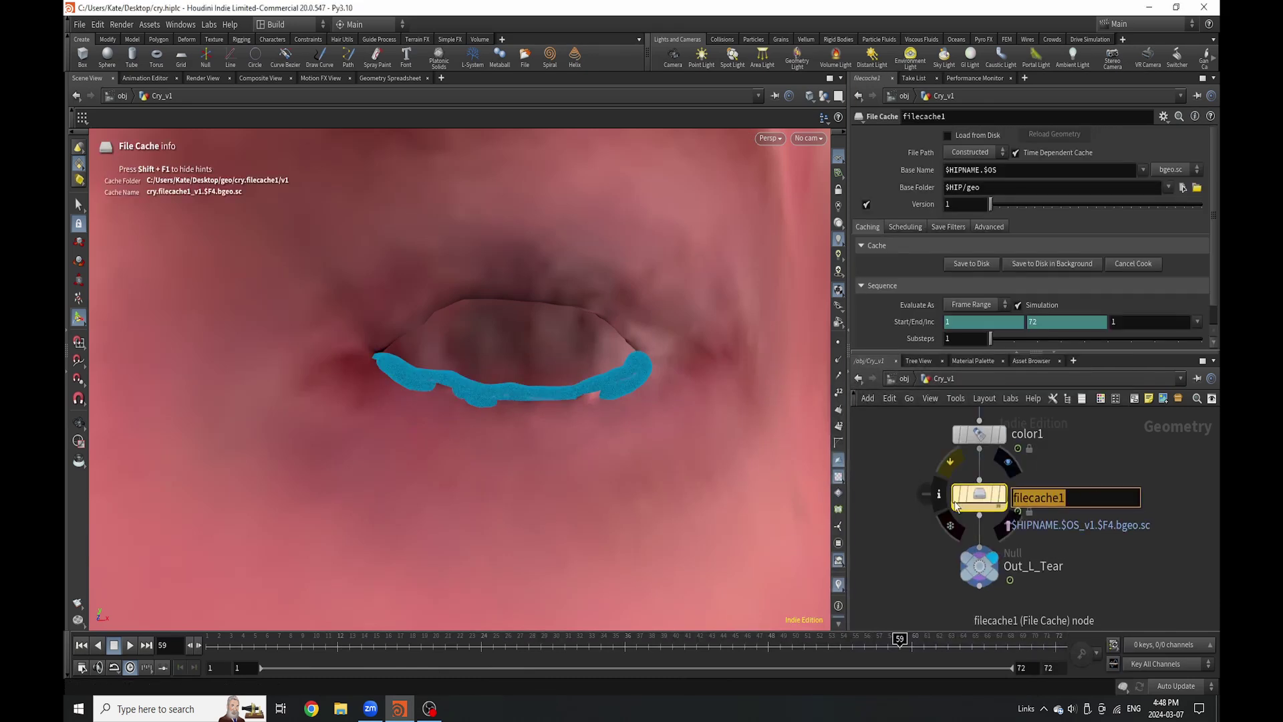
pyautogui.write('L_tear')
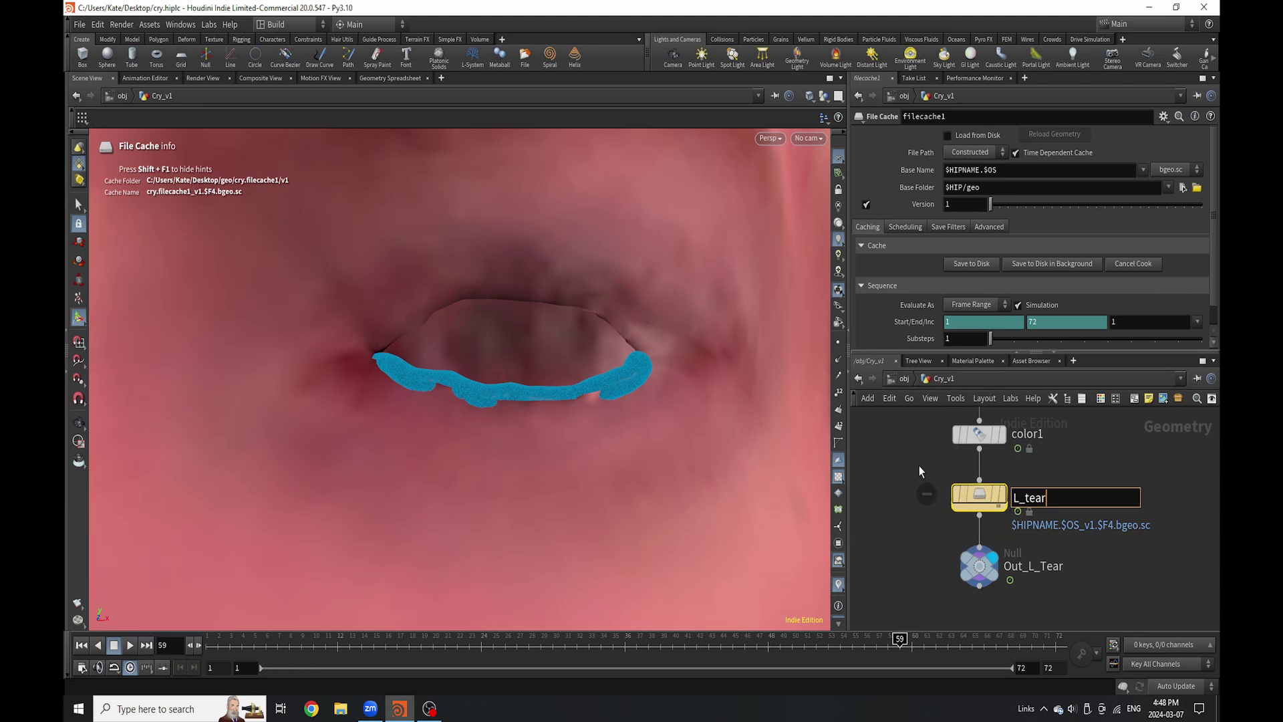
pyautogui.press('Return')
# Space out L_tear and Out_L_Tear, then cache L_tear to disk in the background, saving the scene before cooking.
pyautogui.moveTo(979, 566); pyautogui.dragTo(980, 598)
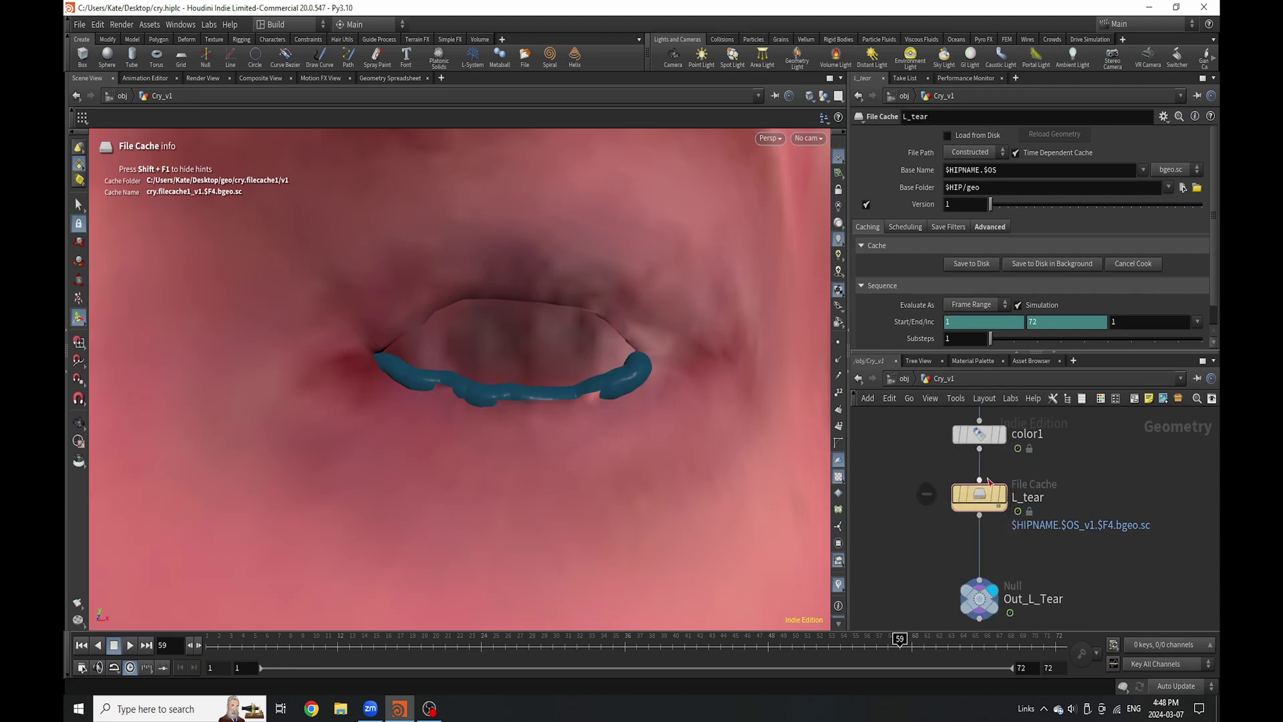
pyautogui.moveTo(985, 505); pyautogui.dragTo(985, 493)
pyautogui.click(1047, 263)
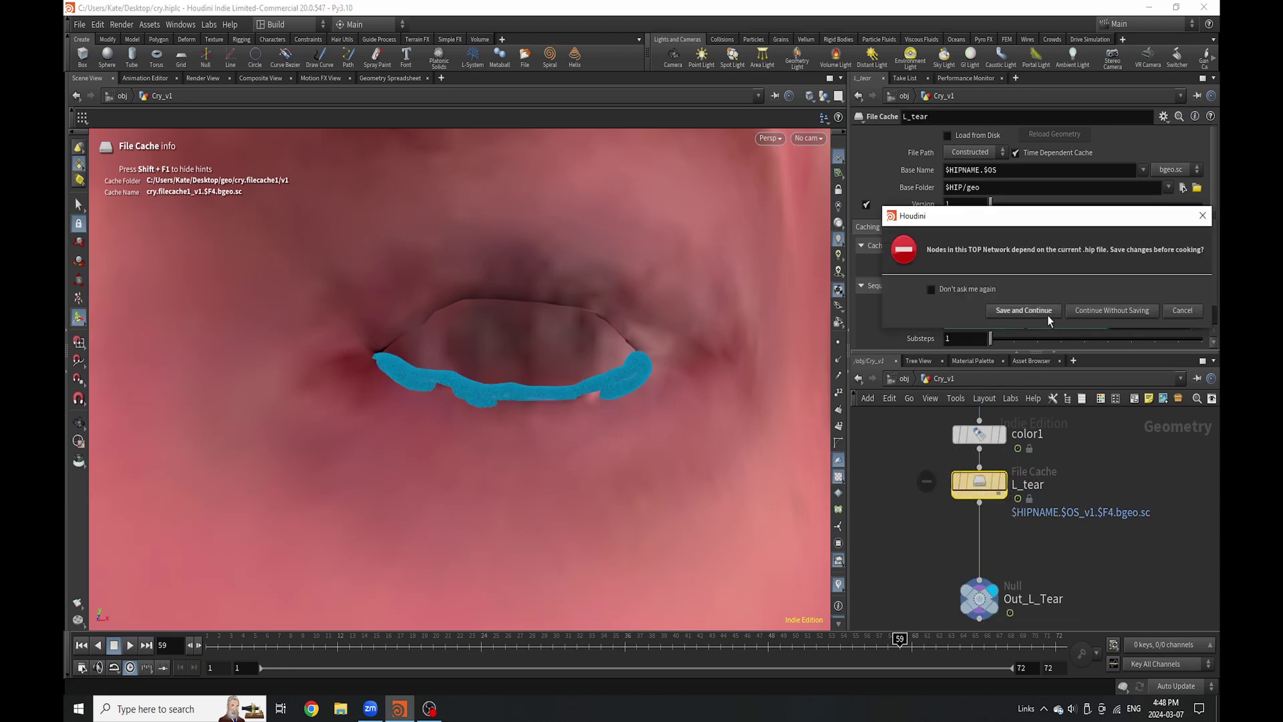
pyautogui.click(1047, 315)
# Copy the twelve-node tear chain ending in color1 and paste the duplicate into the network.
pyautogui.scroll(-5, 984, 552)
pyautogui.scroll(-3, 986, 551)
pyautogui.scroll(2, 971, 496)
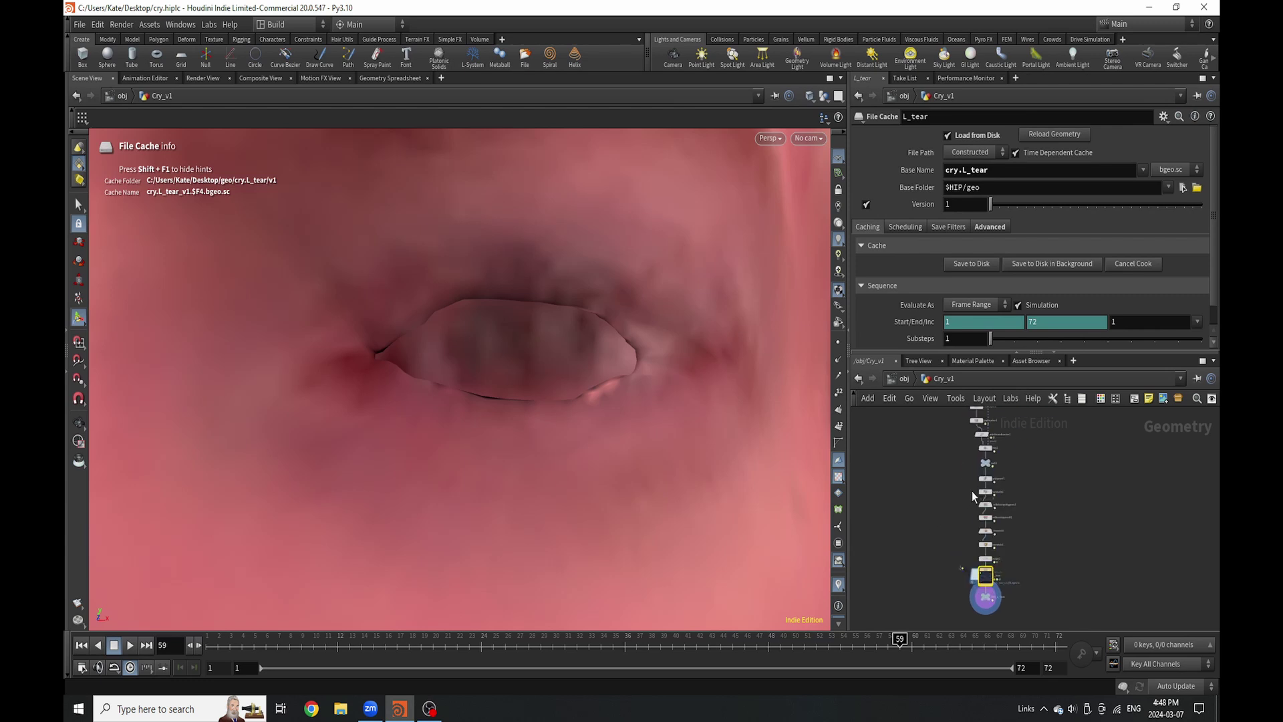
pyautogui.scroll(3, 939, 455)
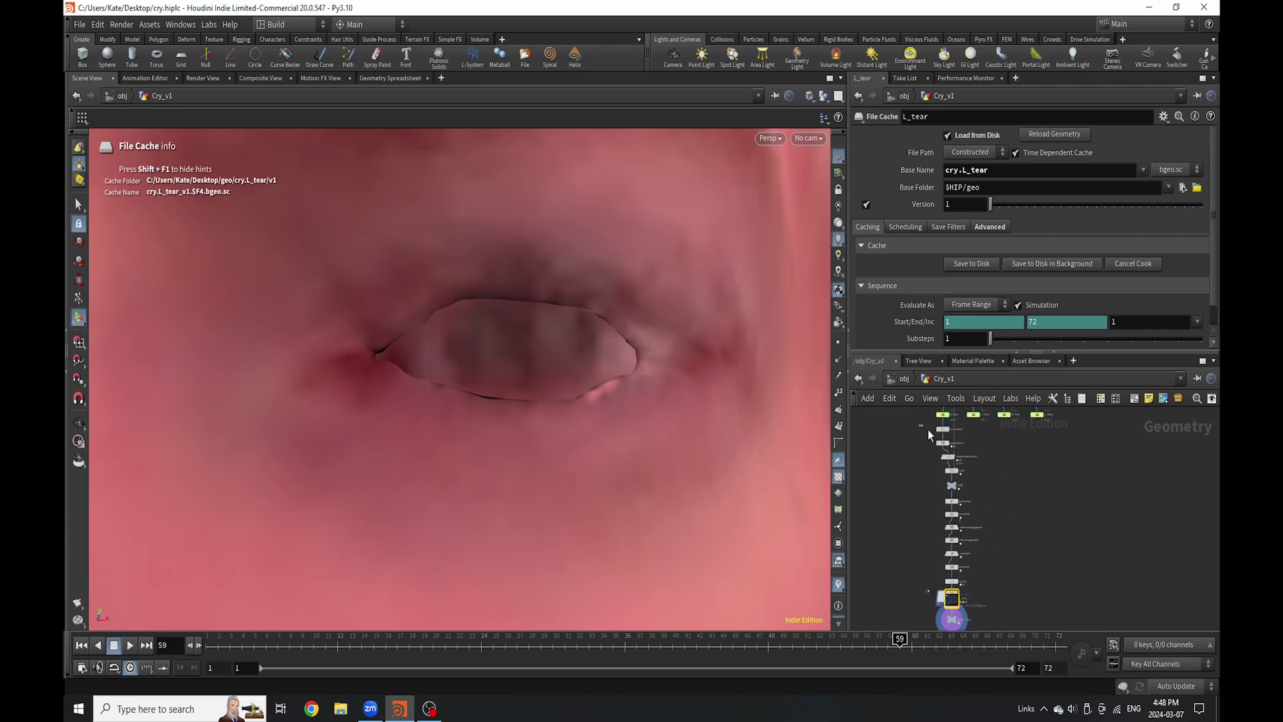
pyautogui.moveTo(920, 425); pyautogui.dragTo(975, 590)
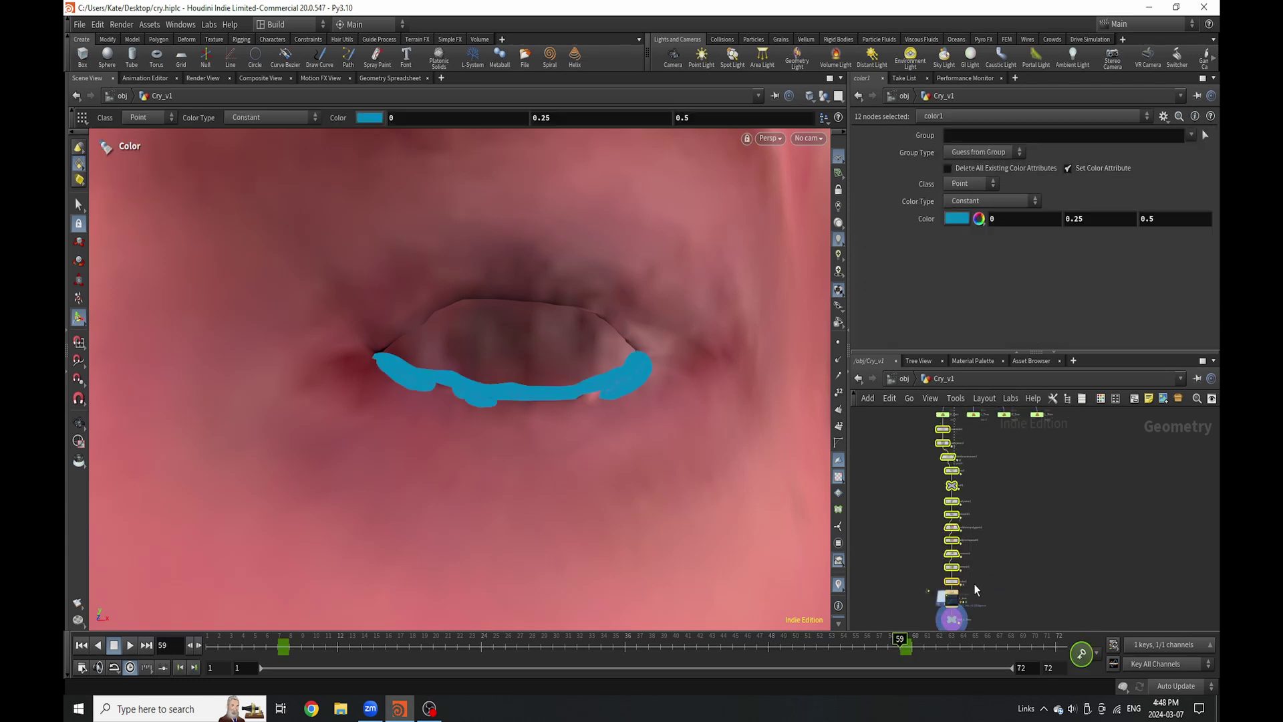
pyautogui.hotkey('ctrl', 'c')
pyautogui.scroll(3, 1001, 531)
pyautogui.click(1002, 527)
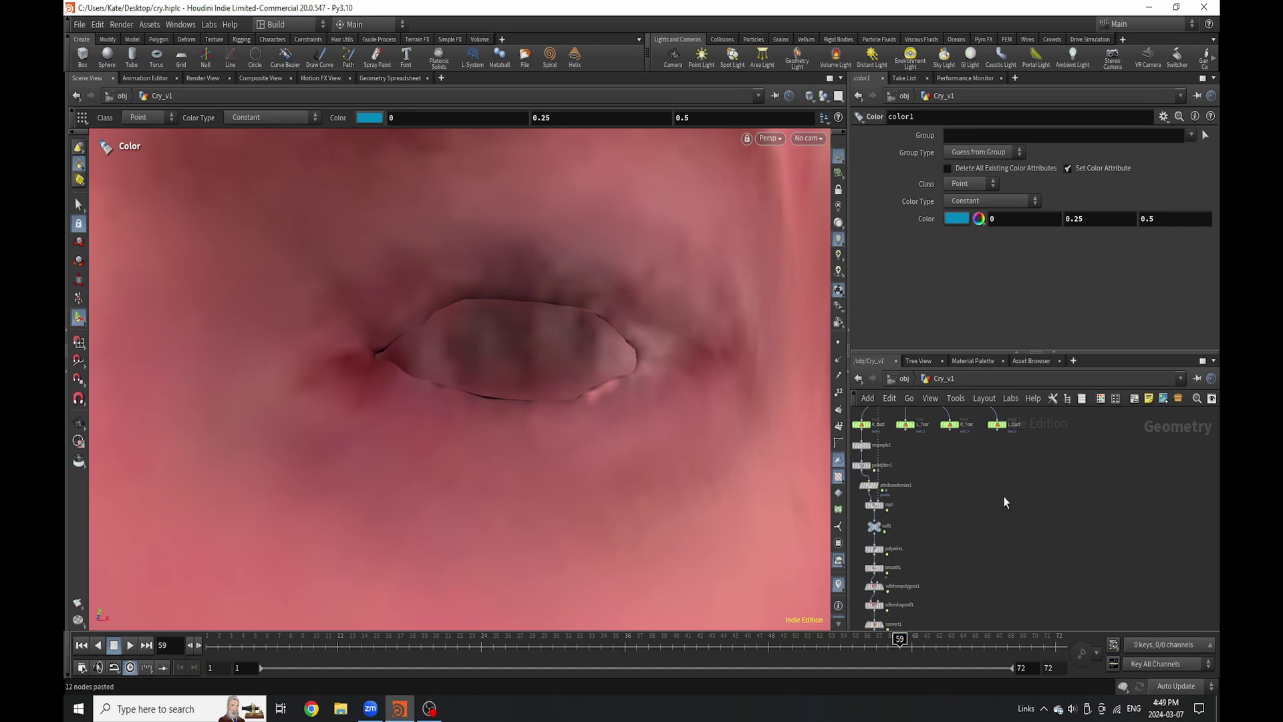
# Place the pasted chain beneath the L_Duct node and feed its resample3 node from L_Duct.
pyautogui.moveTo(990, 420); pyautogui.dragTo(998, 481)
pyautogui.scroll(3, 1011, 425)
pyautogui.click(1078, 472)
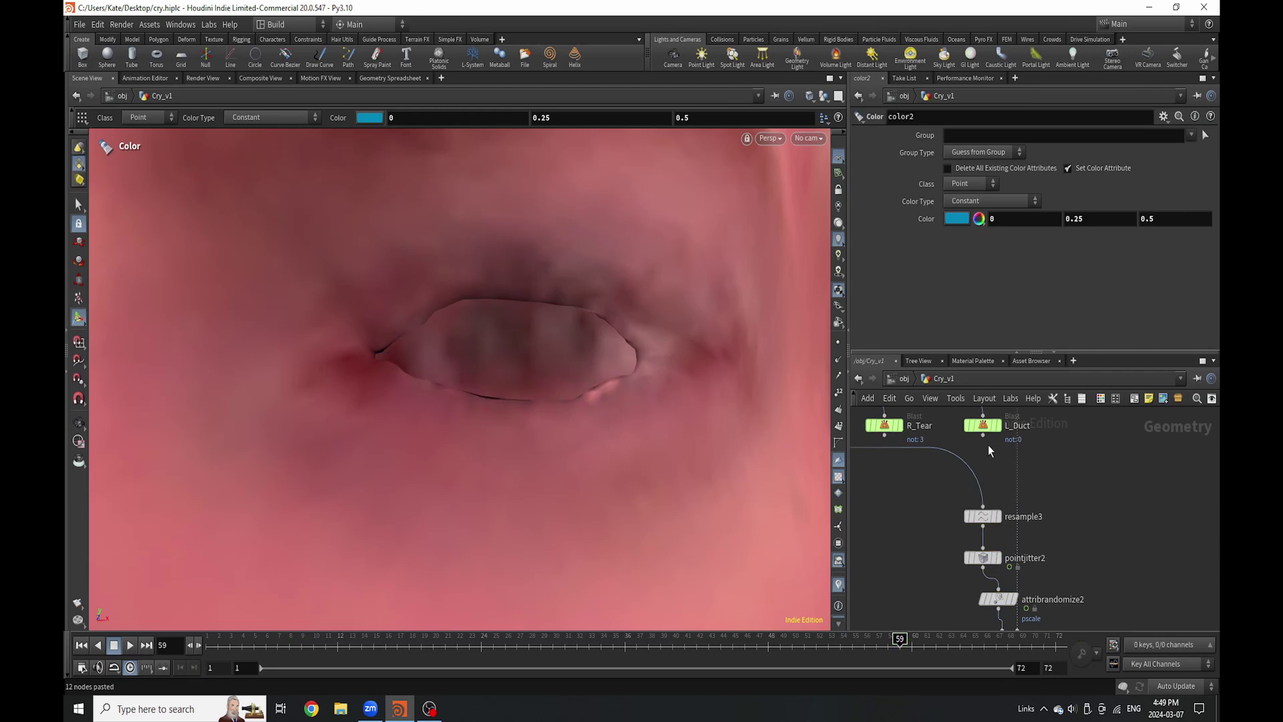
# Add a Null node below color2 and wire color2's output into it.
pyautogui.scroll(-5, 1040, 454)
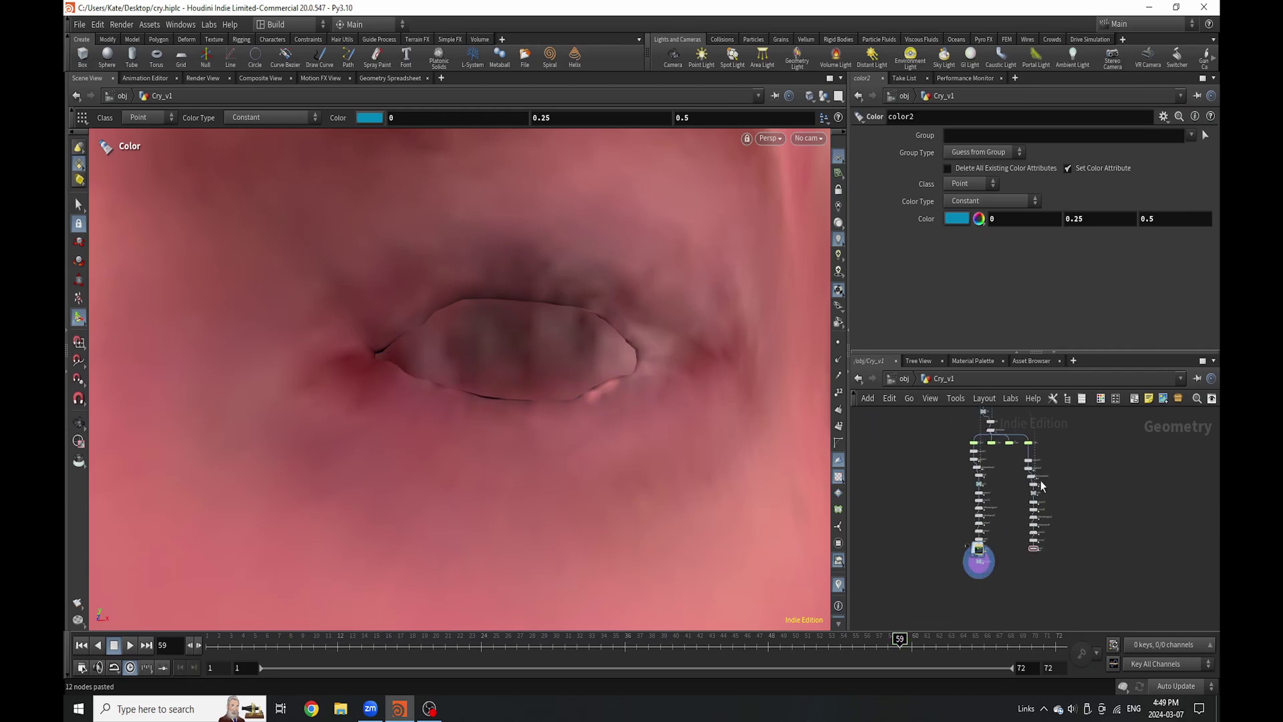
pyautogui.scroll(3, 1040, 498)
pyautogui.scroll(4, 1053, 576)
pyautogui.scroll(-4, 1052, 528)
pyautogui.scroll(4, 1038, 567)
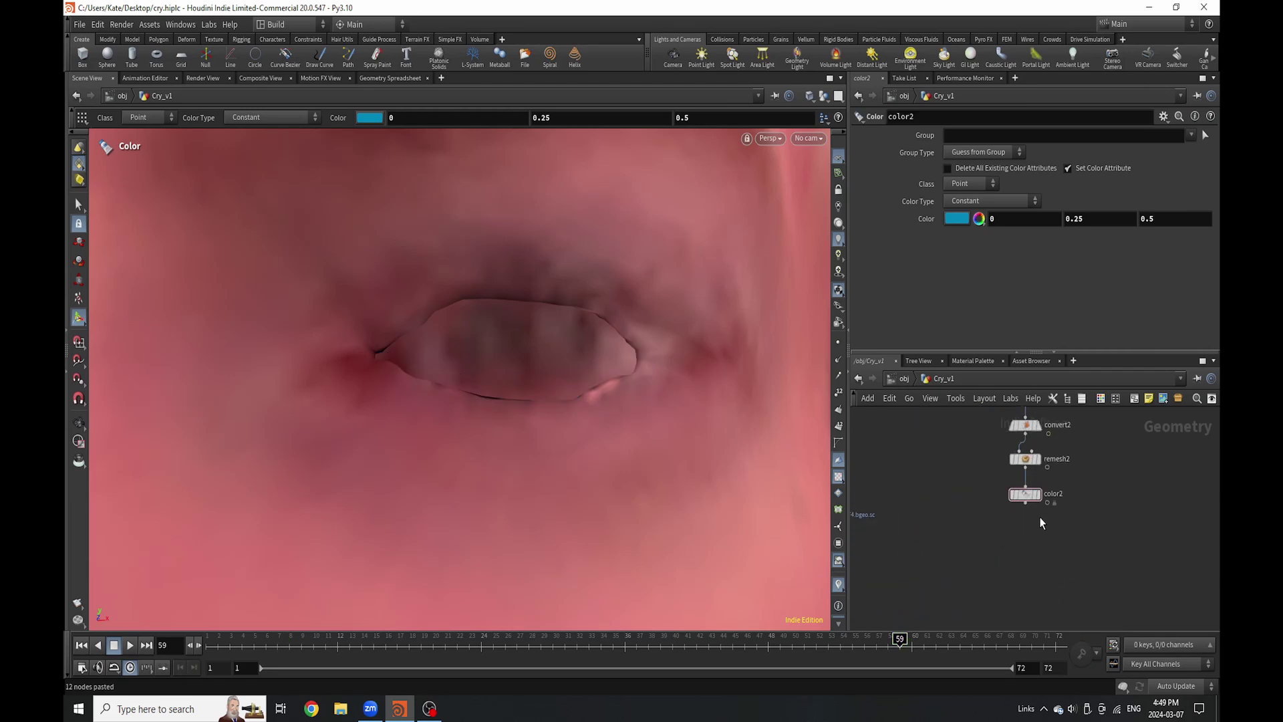
pyautogui.scroll(3, 1036, 532)
pyautogui.press('Tab')
pyautogui.click(1073, 640)
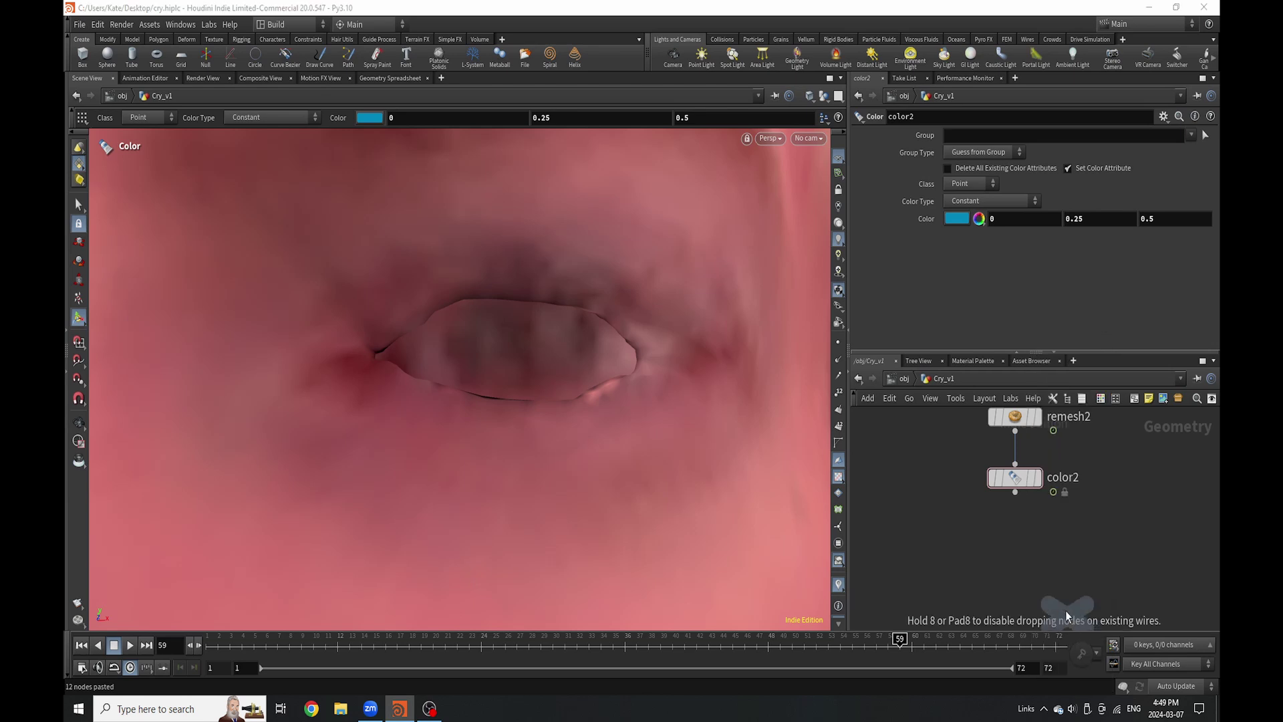
pyautogui.click(1016, 579)
pyautogui.moveTo(1015, 493); pyautogui.dragTo(1015, 560)
# Name the Null below color2 Out_R_Tear.
pyautogui.press('F2')
pyautogui.write('R_T')
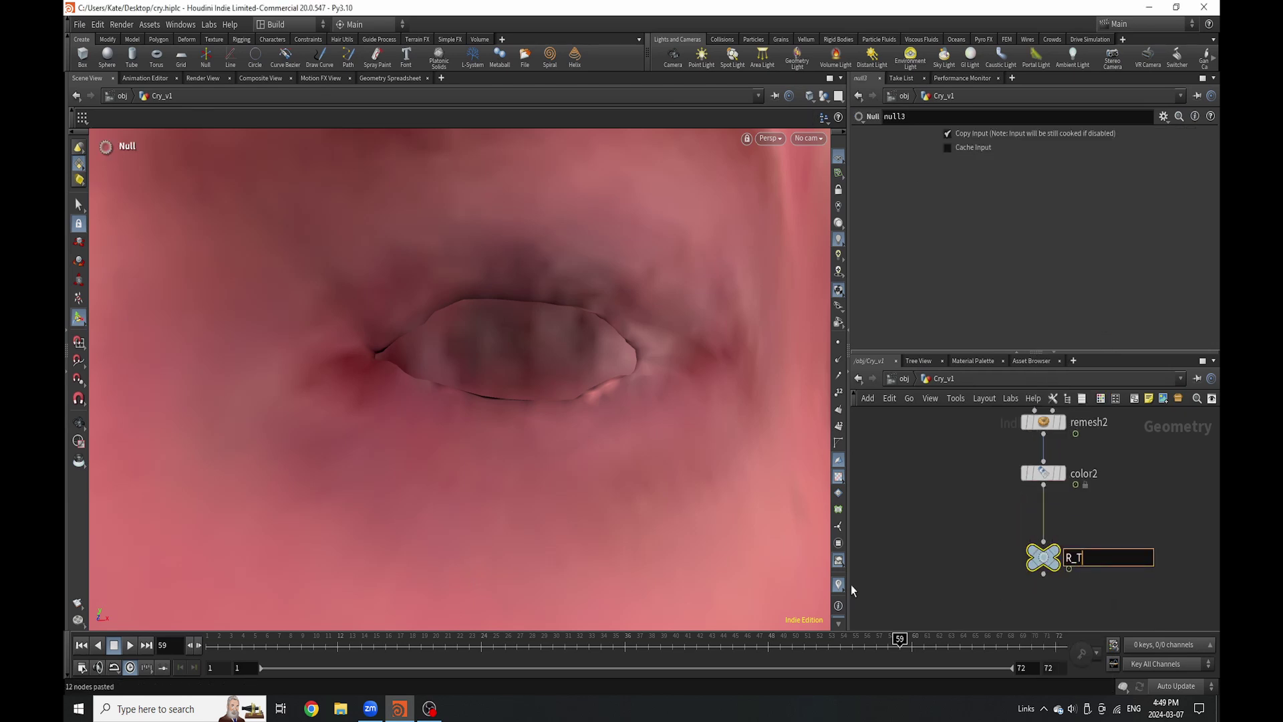
pyautogui.write('ear')
pyautogui.press('Return')
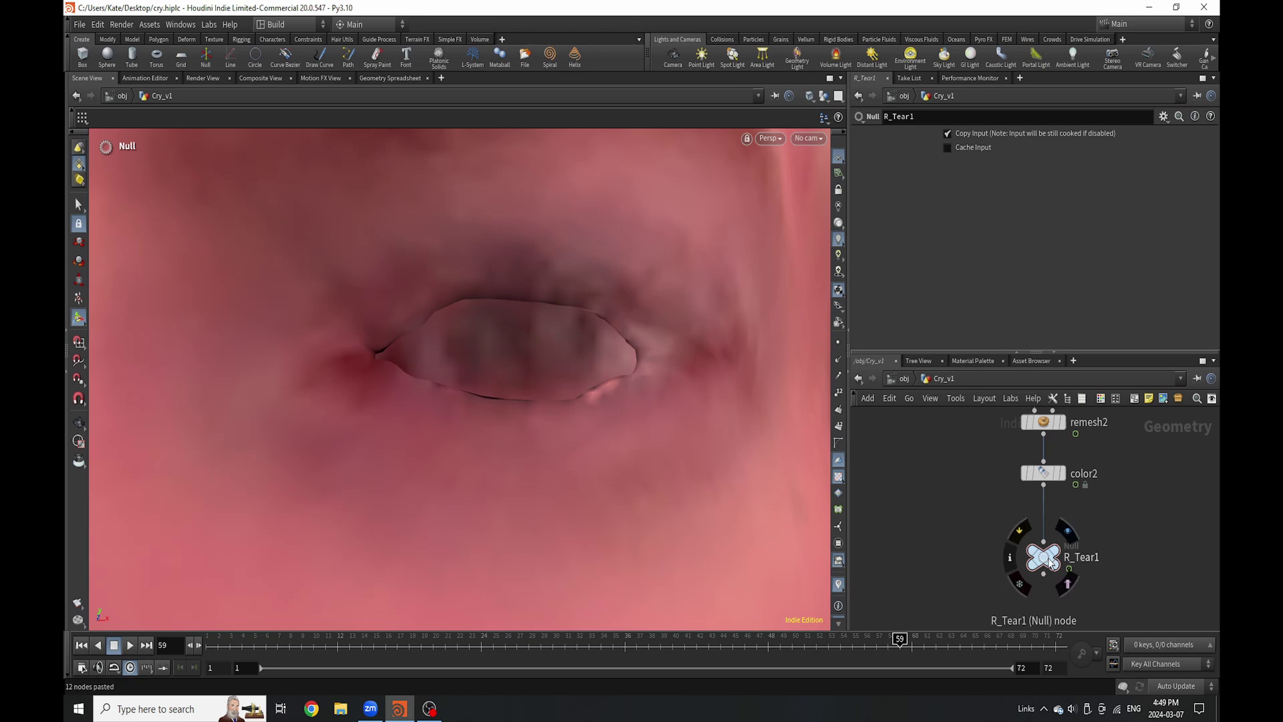
pyautogui.scroll(1, 1103, 538)
pyautogui.doubleClick(1056, 603)
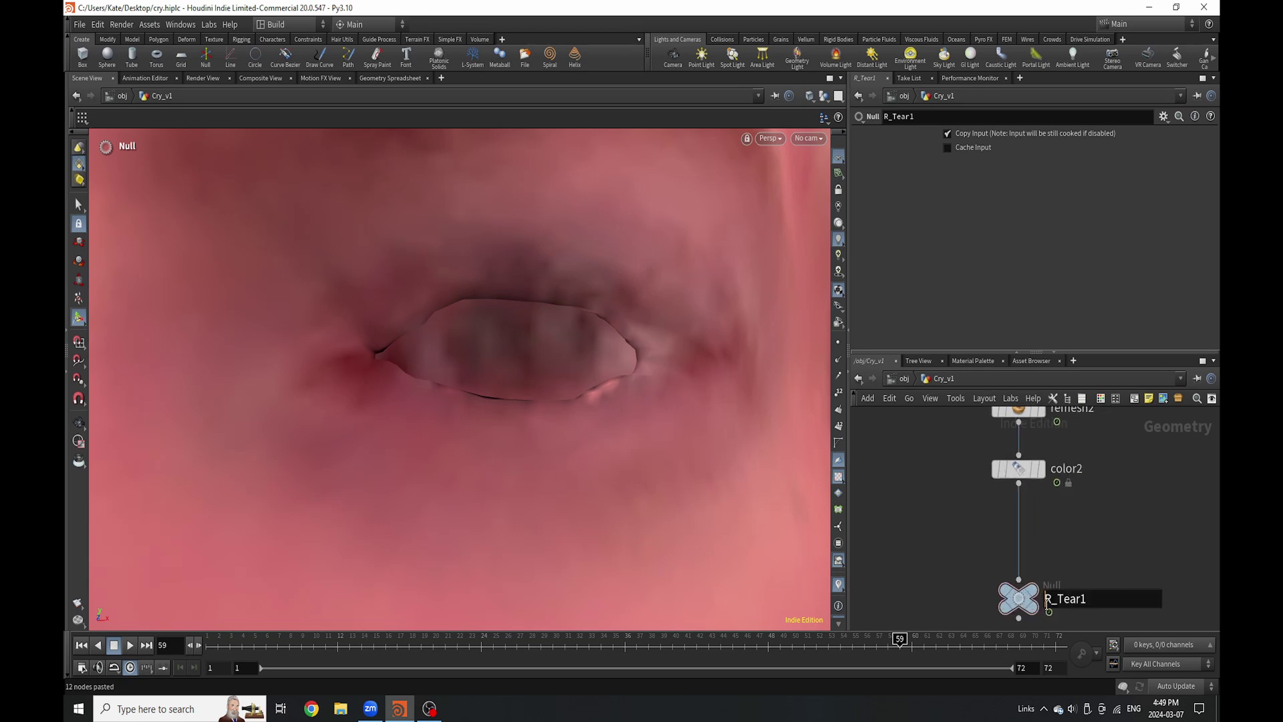
pyautogui.write('Out_')
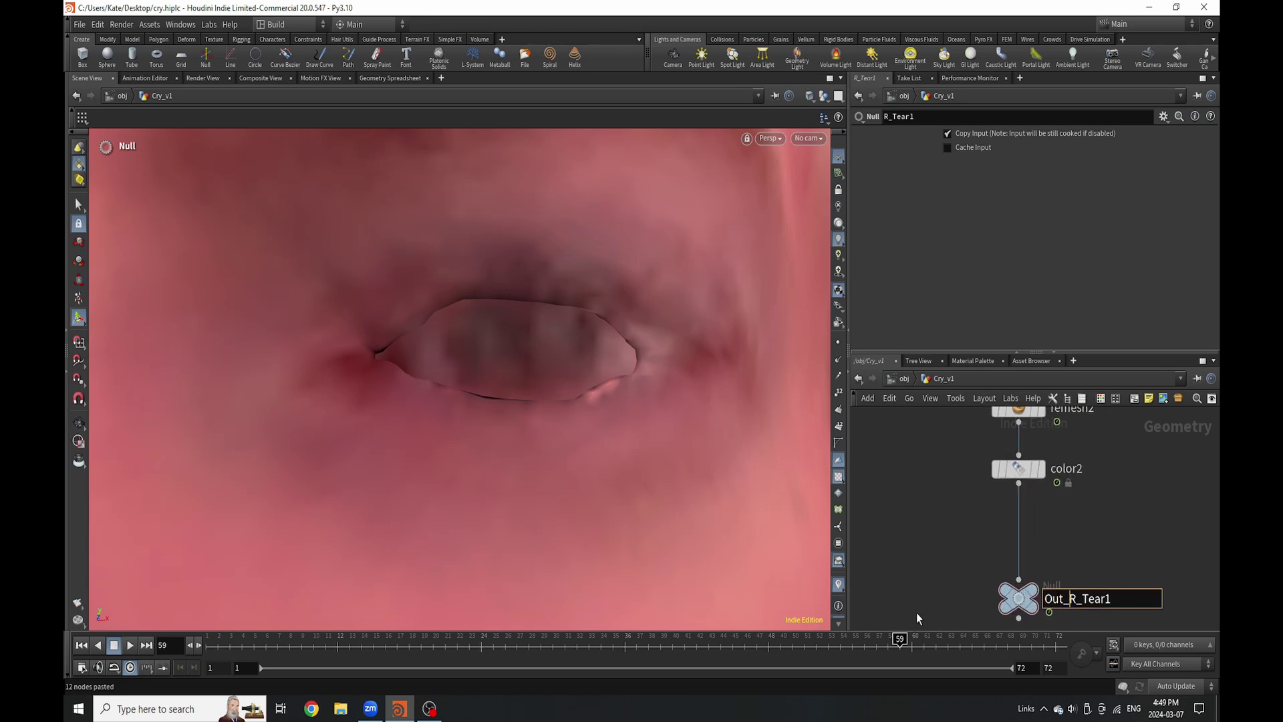
pyautogui.press('Return')
# Insert a File Cache node between color2 and Out_R_Tear and name it R_tear.
pyautogui.press('Tab')
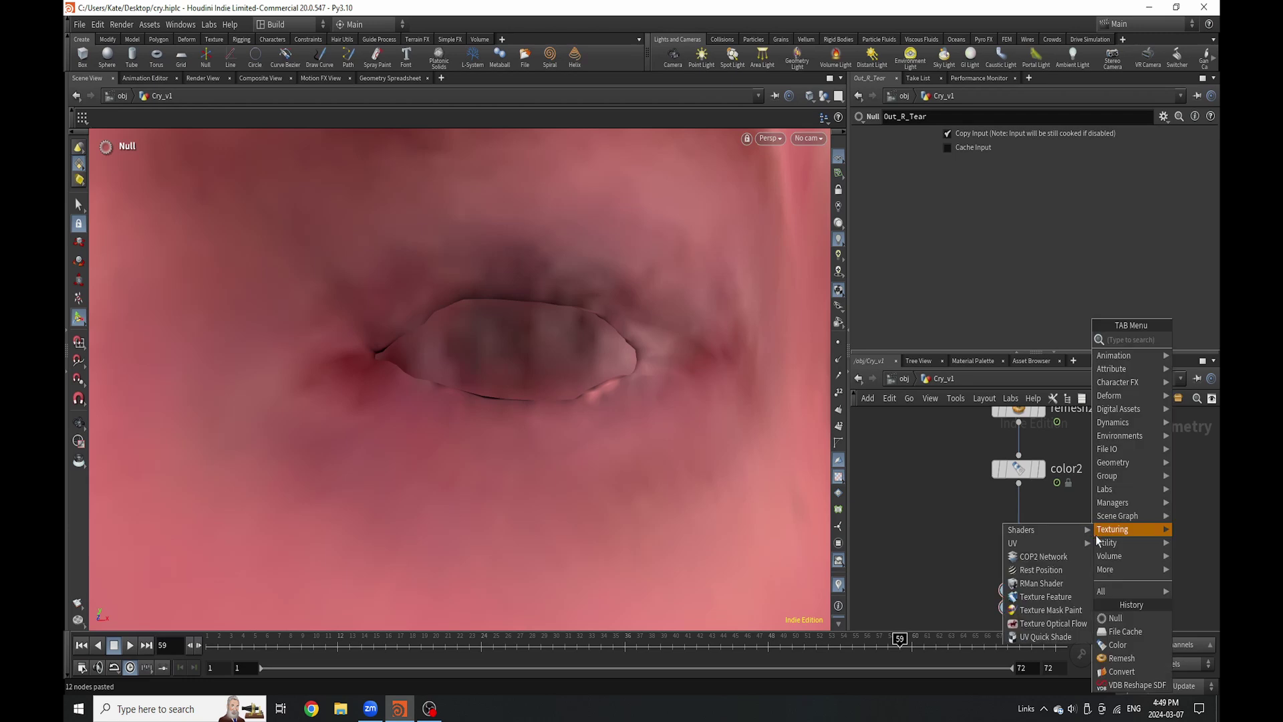
pyautogui.click(1120, 631)
pyautogui.click(1013, 511)
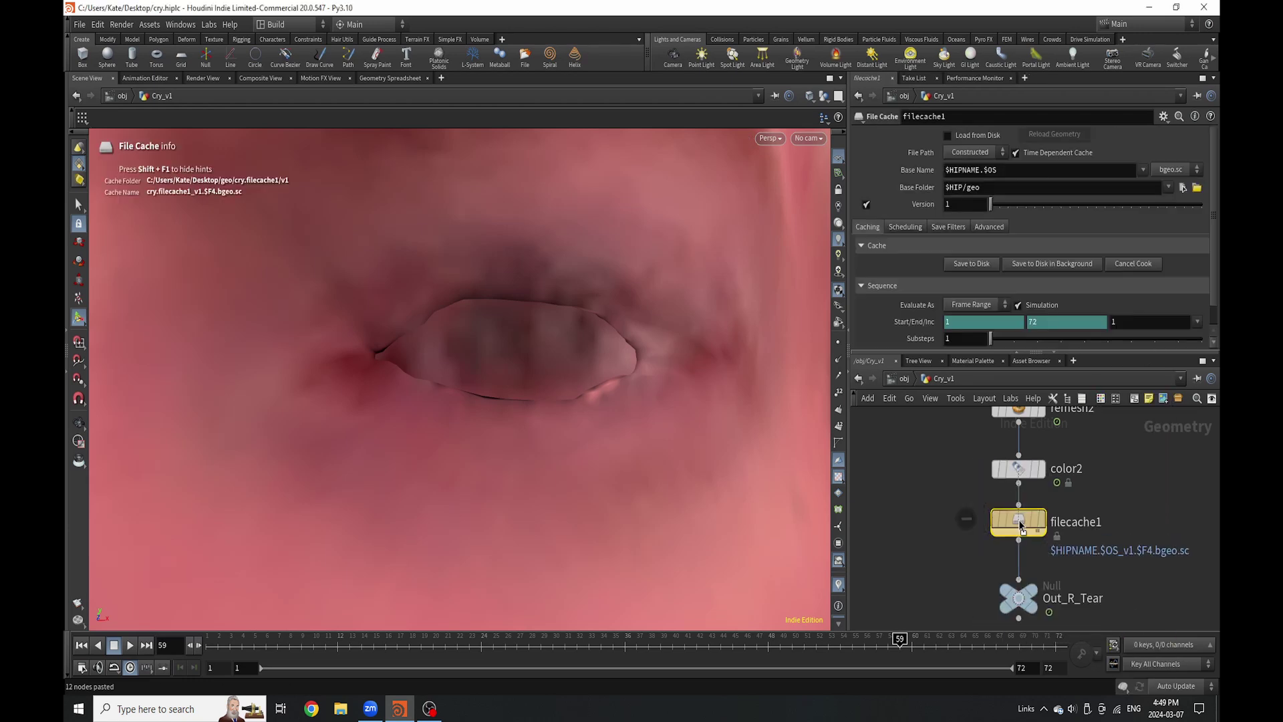
pyautogui.doubleClick(1136, 535)
pyautogui.doubleClick(1138, 535)
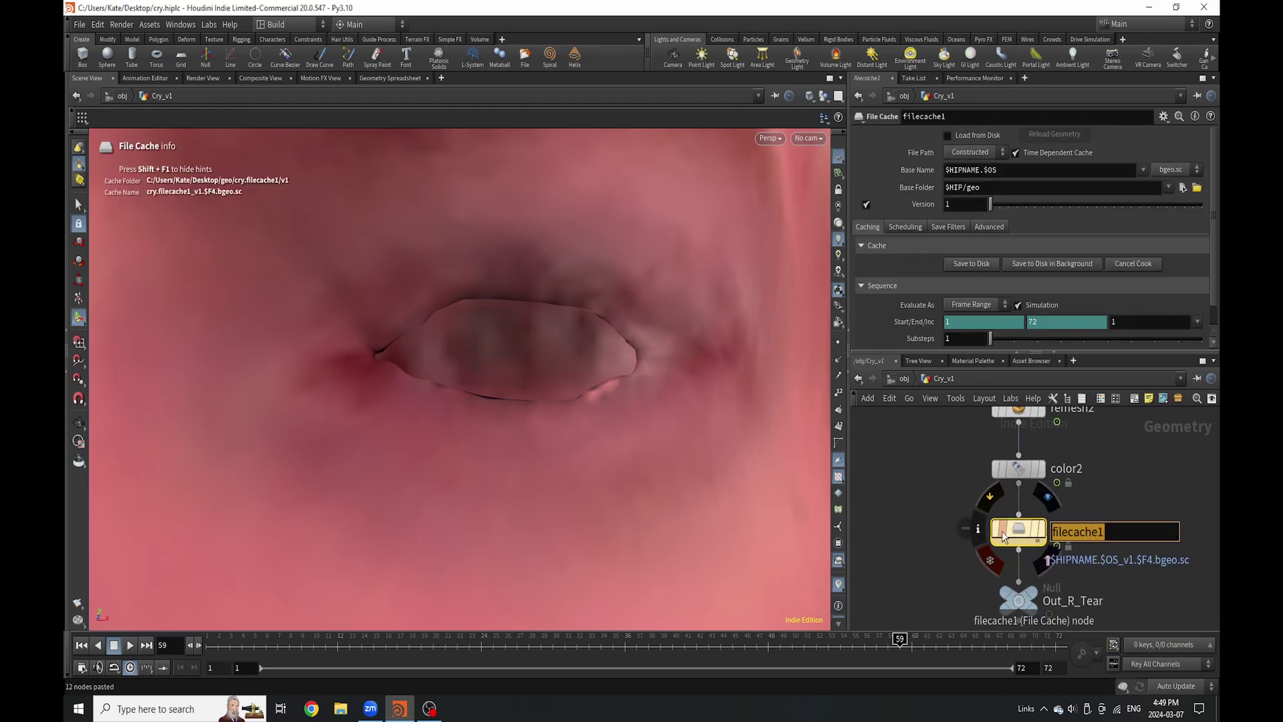
pyautogui.write('R_tear')
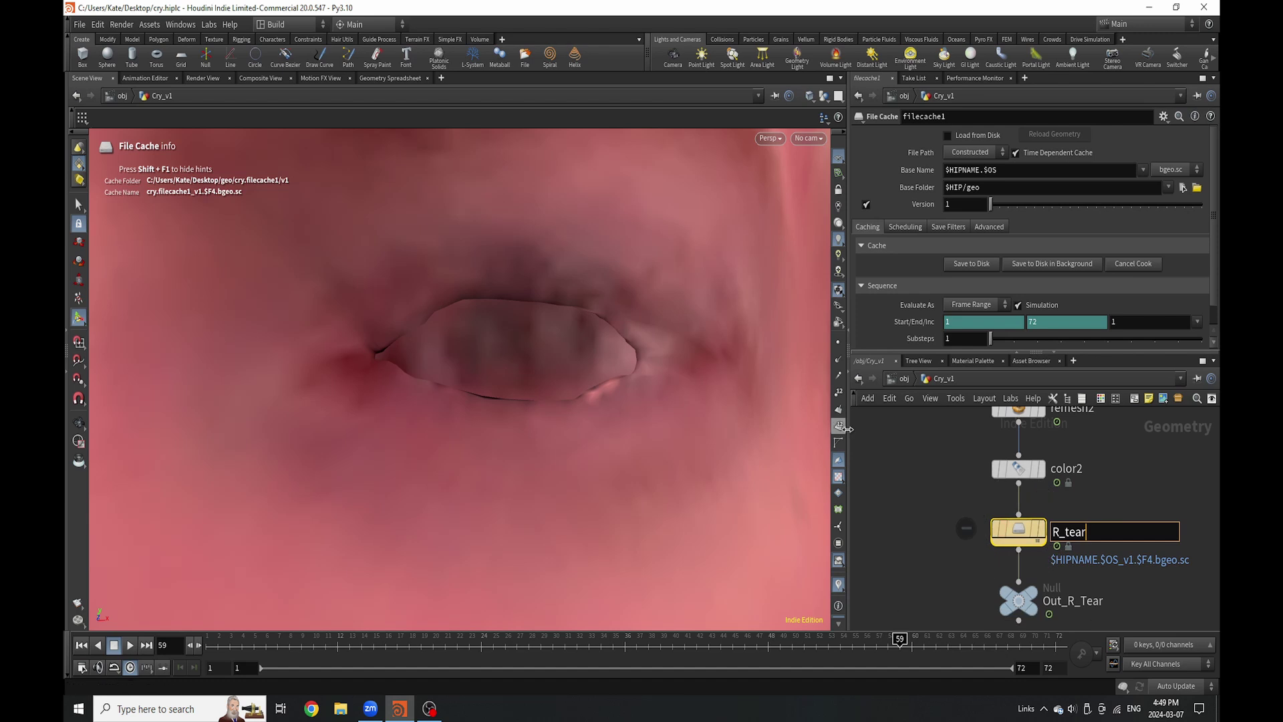
pyautogui.press('Return')
# Cache R_tear to disk in the background, saving the scene before cooking, and move Out_R_Tear lower.
pyautogui.scroll(-3, 1034, 547)
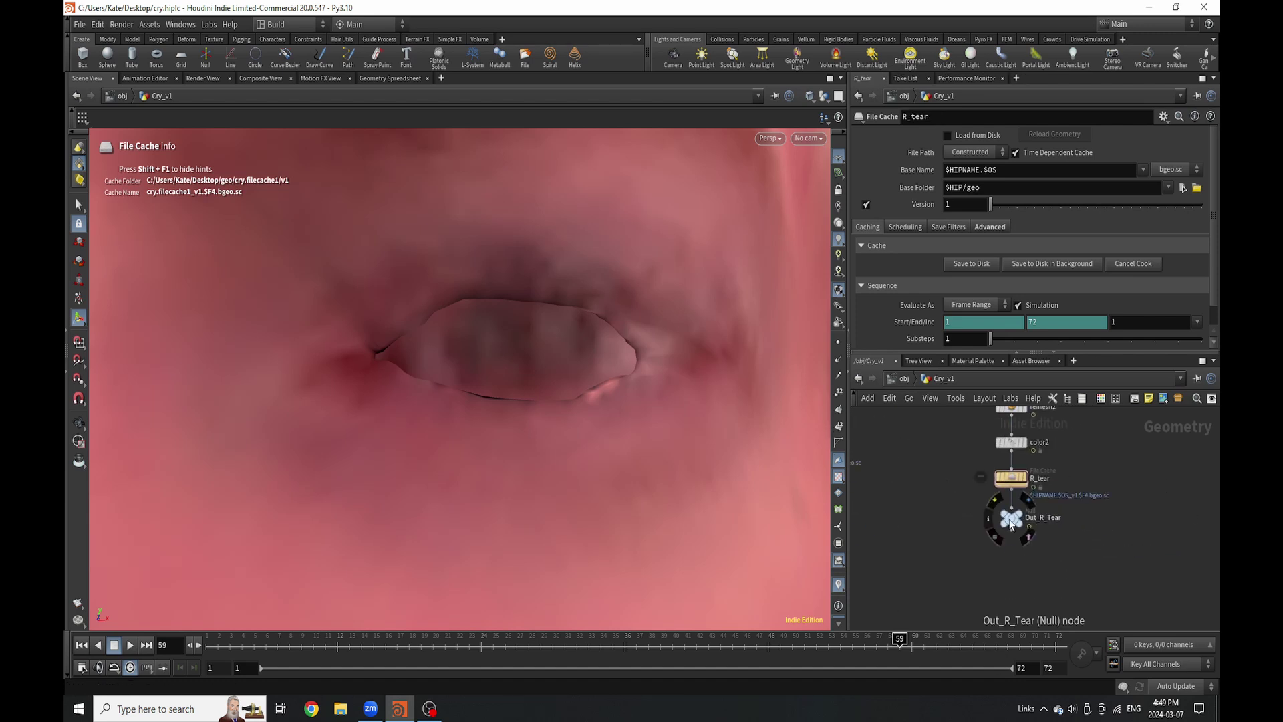
pyautogui.click(1064, 266)
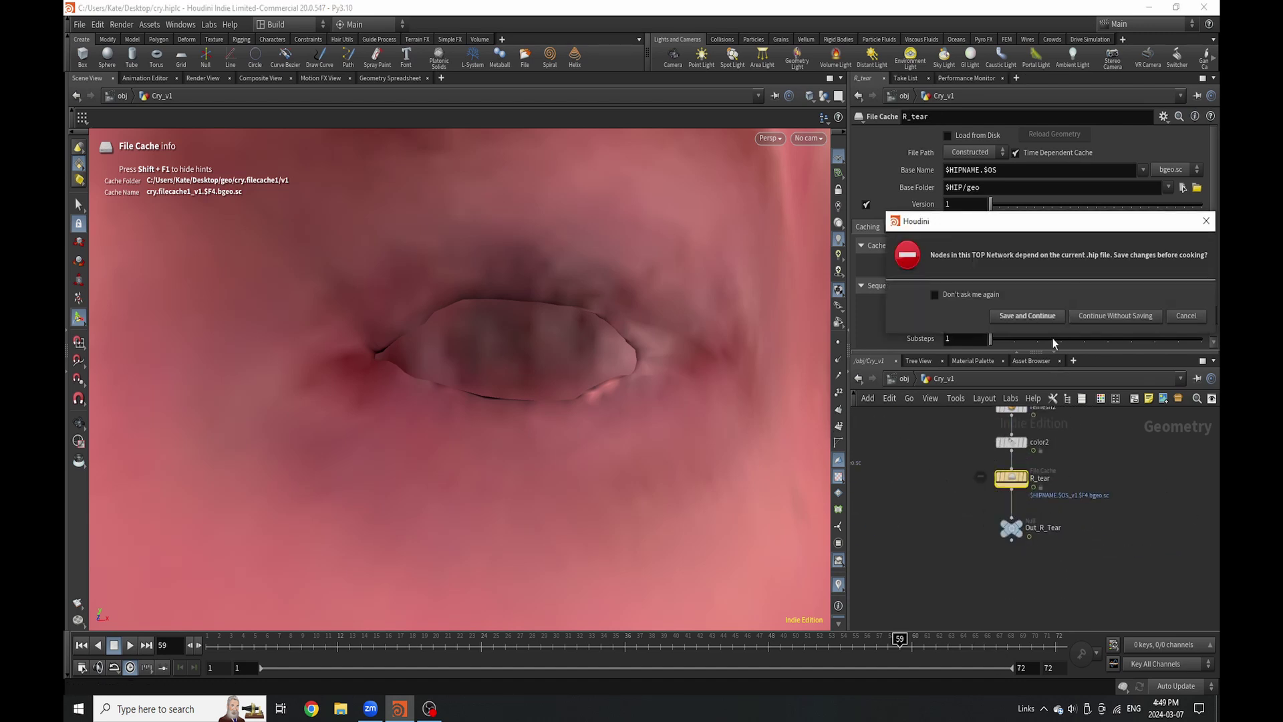
pyautogui.click(1043, 317)
pyautogui.moveTo(1010, 533); pyautogui.dragTo(1010, 549)
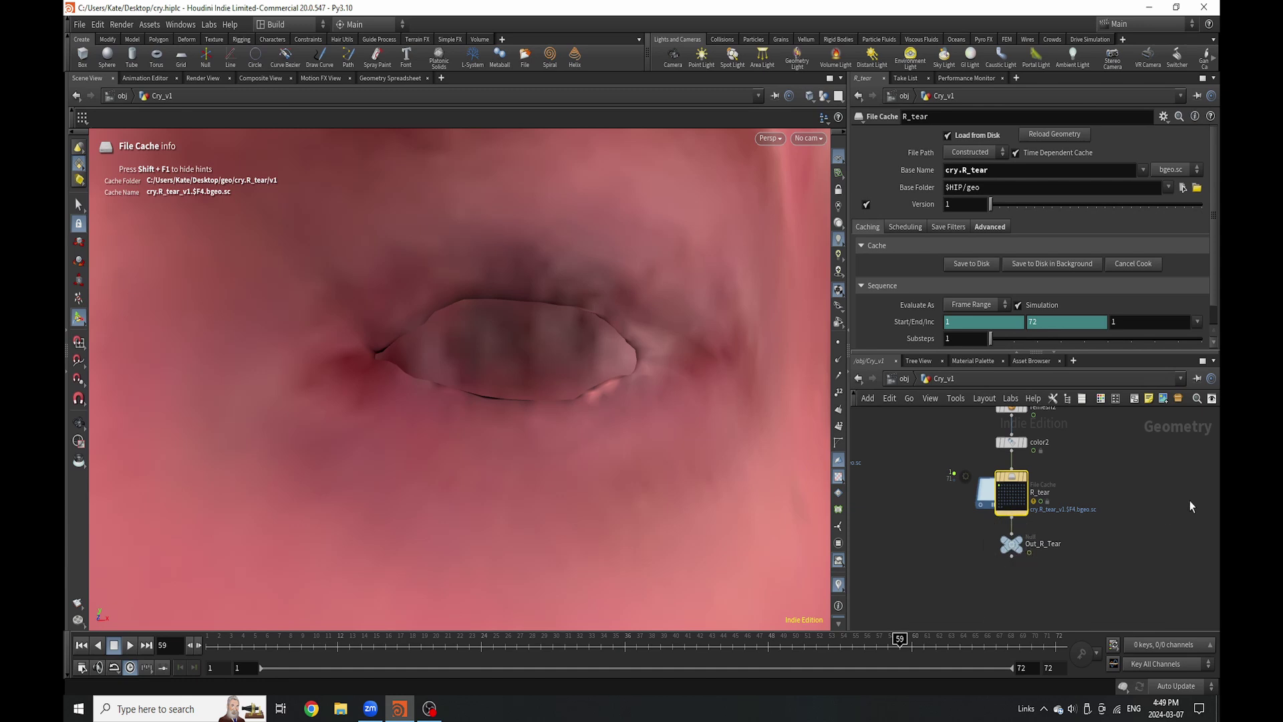
# Enclose the fifteen-node chain ending in Out_L_Tear in a network box and move it away from the other branches.
pyautogui.scroll(-2, 1157, 518)
pyautogui.scroll(-3, 1075, 549)
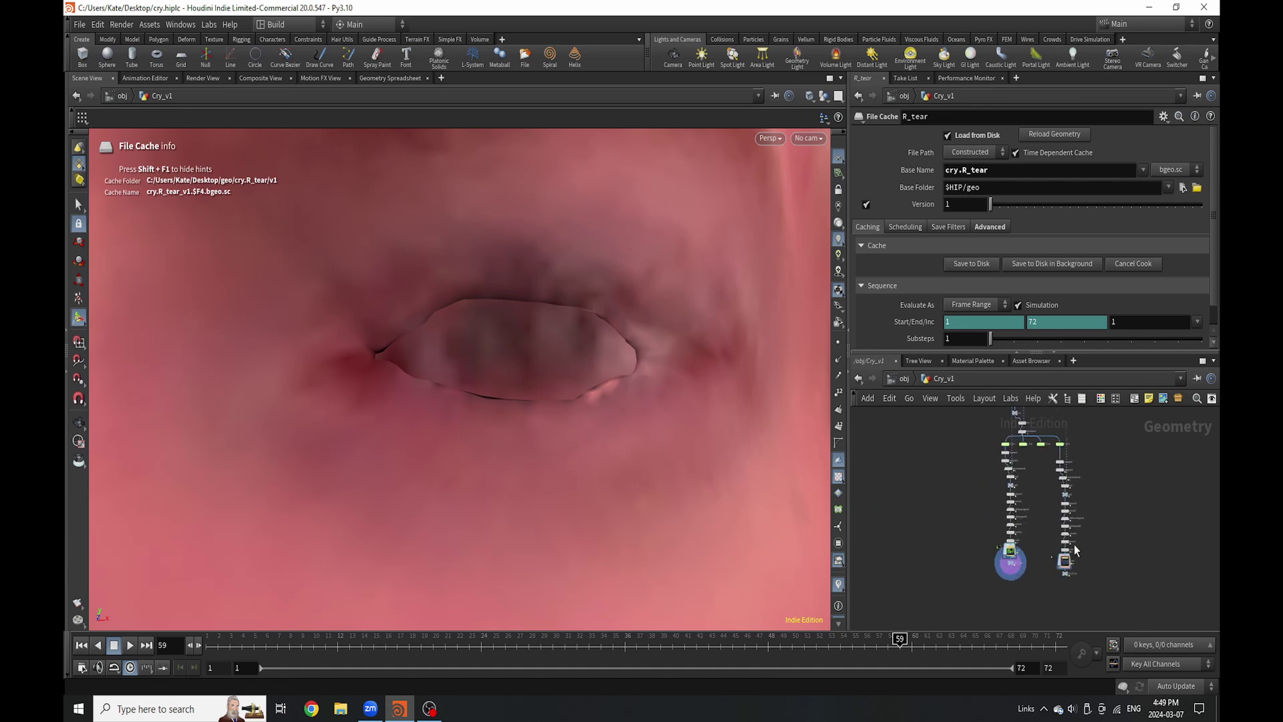
pyautogui.moveTo(964, 440); pyautogui.dragTo(1018, 580)
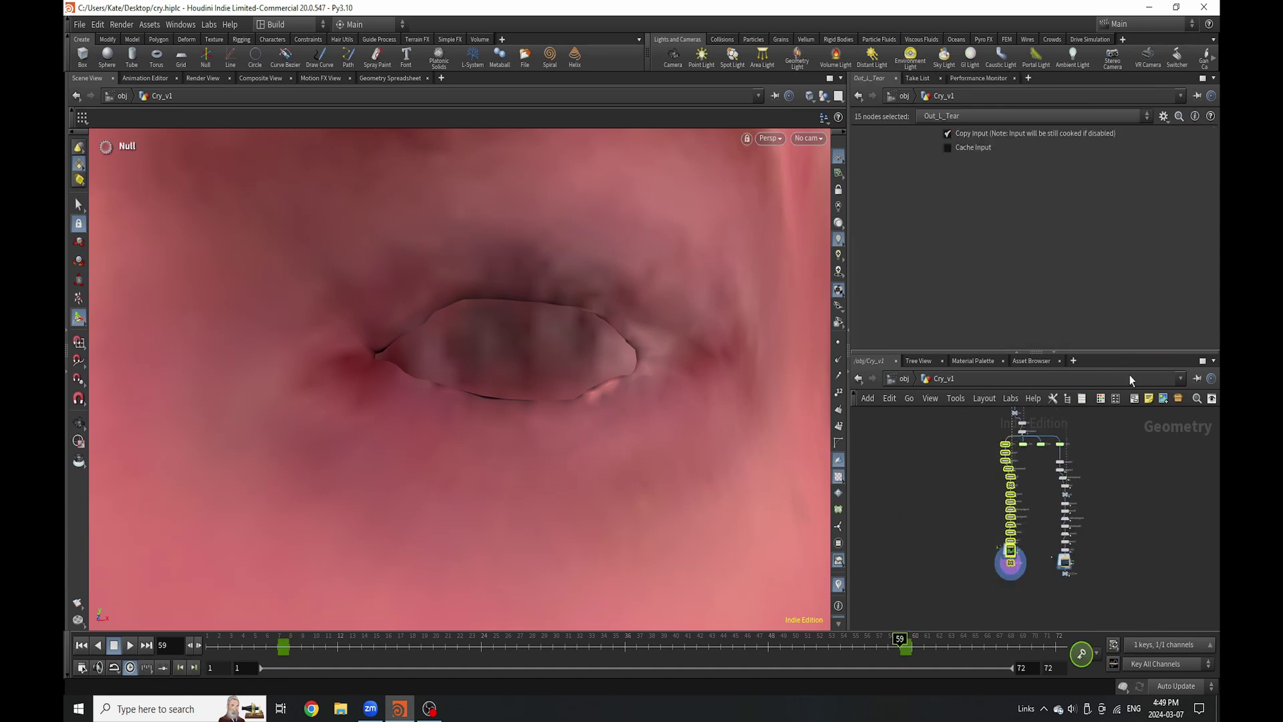
pyautogui.moveTo(1015, 441); pyautogui.dragTo(890, 443)
pyautogui.scroll(1, 1108, 432)
# Enclose the fifteen-node chain ending in Out_R_Tear in a network box and move it farther from the middle branches.
pyautogui.moveTo(1108, 431); pyautogui.dragTo(1042, 598)
pyautogui.click(1145, 402)
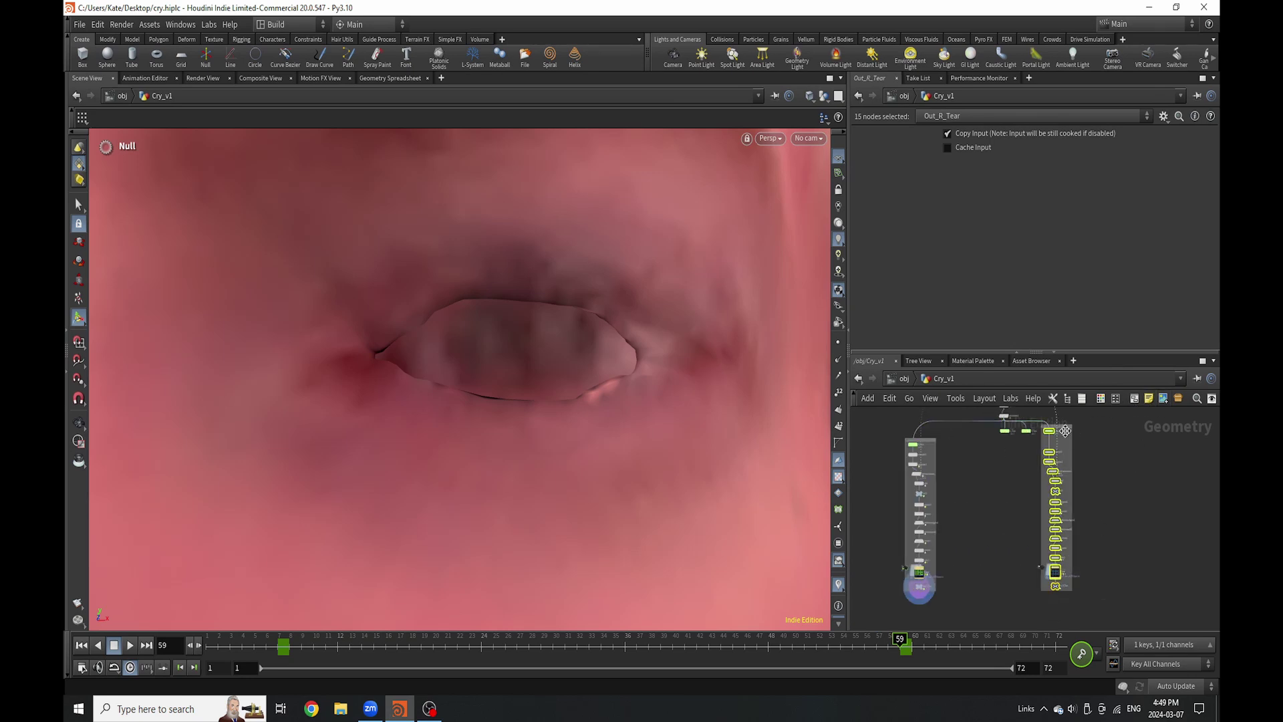
pyautogui.moveTo(1065, 431); pyautogui.dragTo(1102, 431)
# Move the L_Tear blast node farther from R_Tear, display it, and view its curve on the cheek close up.
pyautogui.scroll(5, 1013, 434)
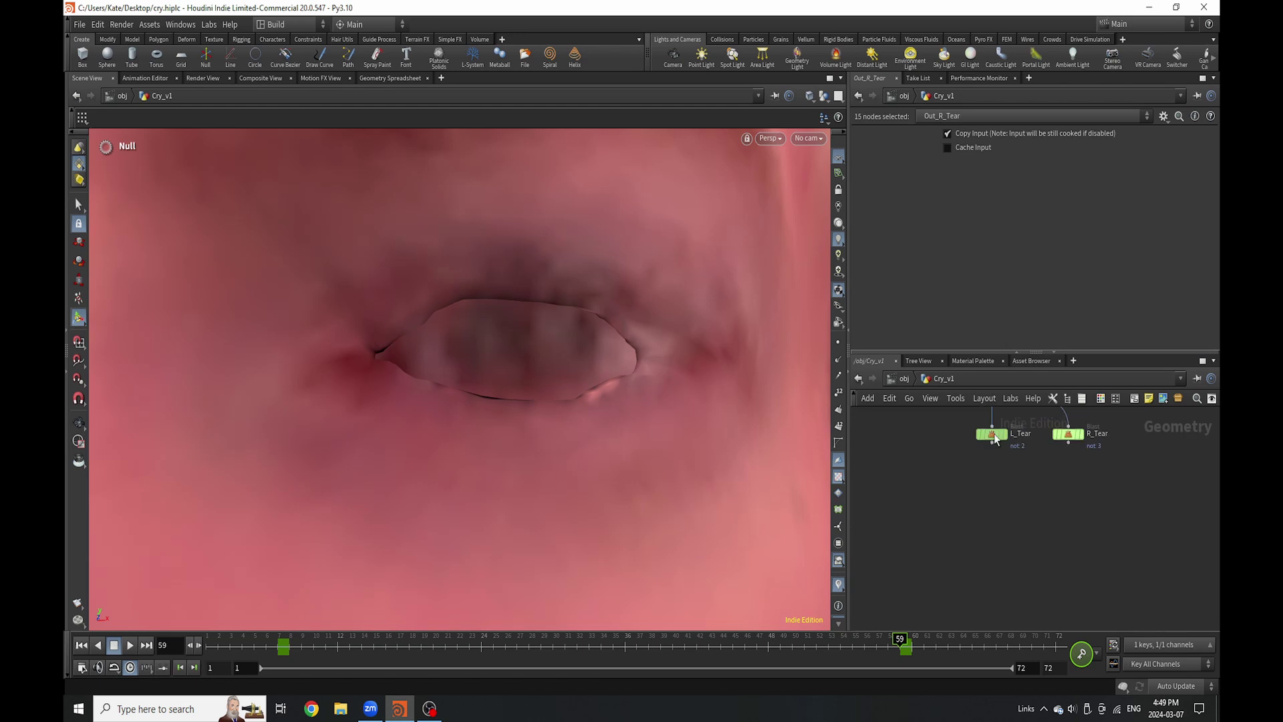
pyautogui.moveTo(995, 438); pyautogui.dragTo(916, 449)
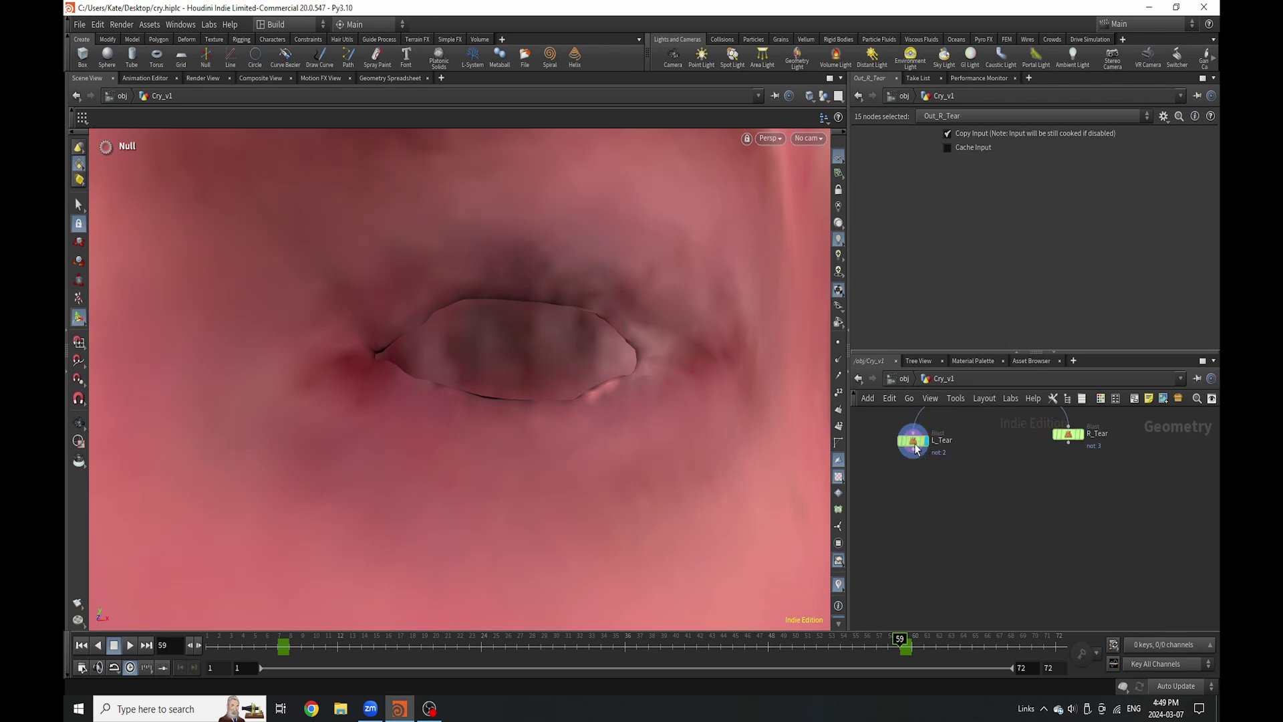
pyautogui.click(915, 447)
pyautogui.hotkey('space', 'g')
pyautogui.moveTo(541, 401); pyautogui.dragTo(535, 449)
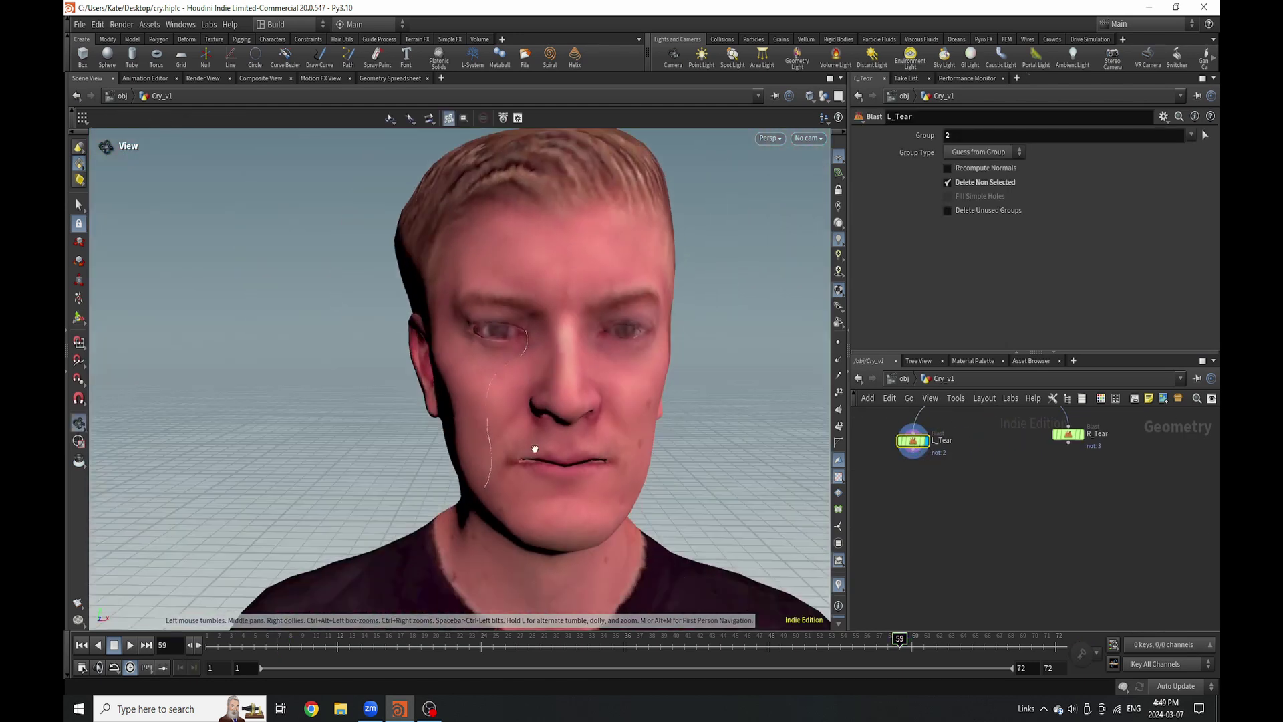
pyautogui.moveTo(534, 448); pyautogui.dragTo(559, 427, button='right')
pyautogui.moveTo(558, 426); pyautogui.dragTo(590, 435)
pyautogui.moveTo(481, 435); pyautogui.dragTo(533, 426, button='right')
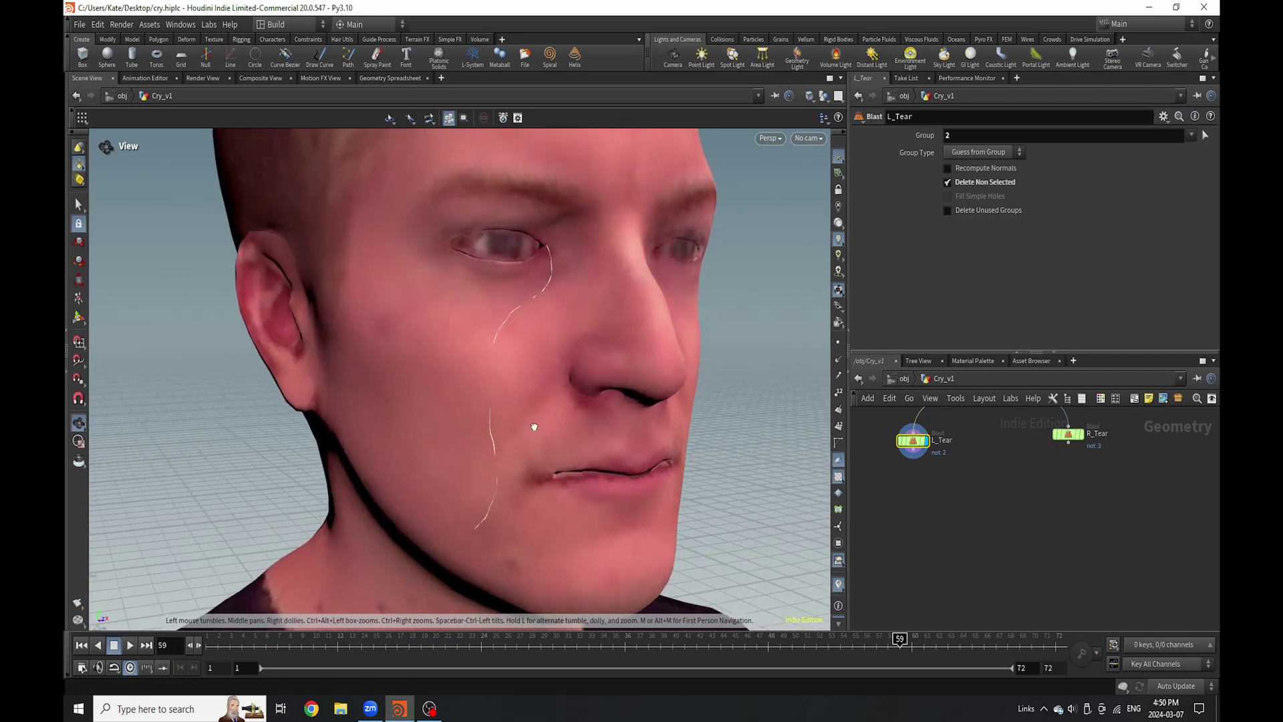
pyautogui.moveTo(534, 426); pyautogui.dragTo(595, 423)
pyautogui.scroll(-4, 1017, 454)
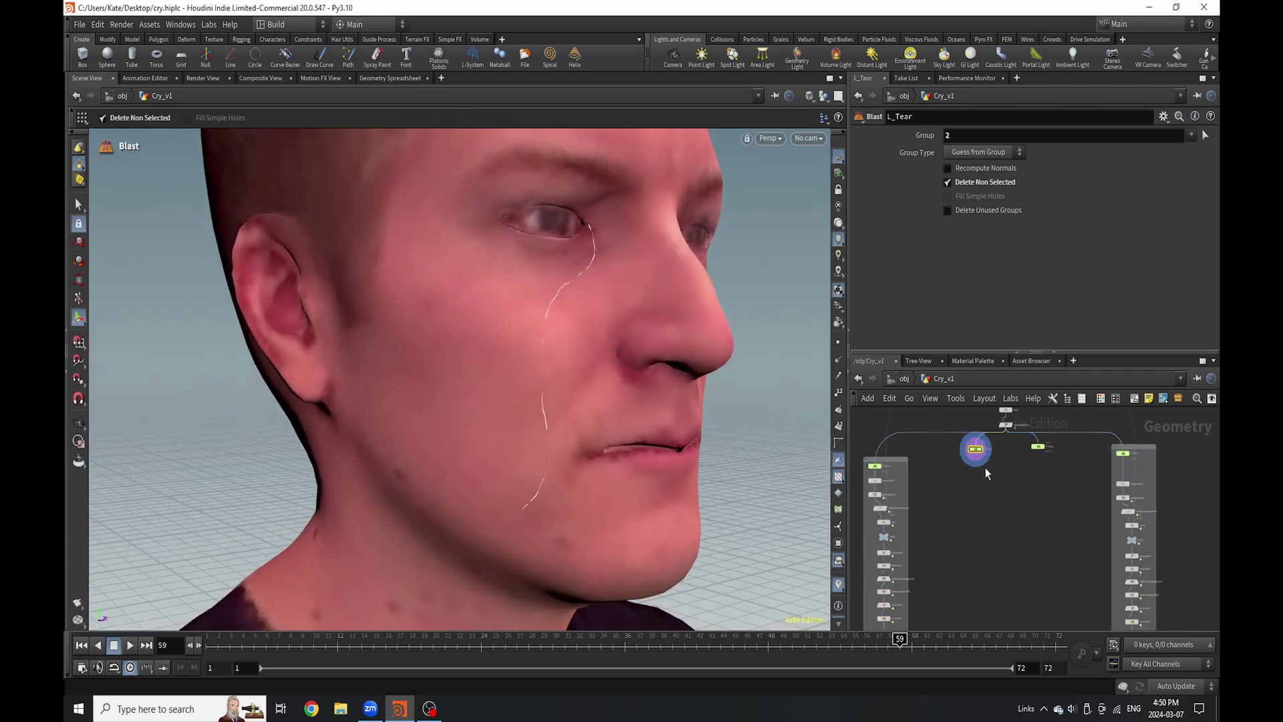
pyautogui.scroll(4, 987, 441)
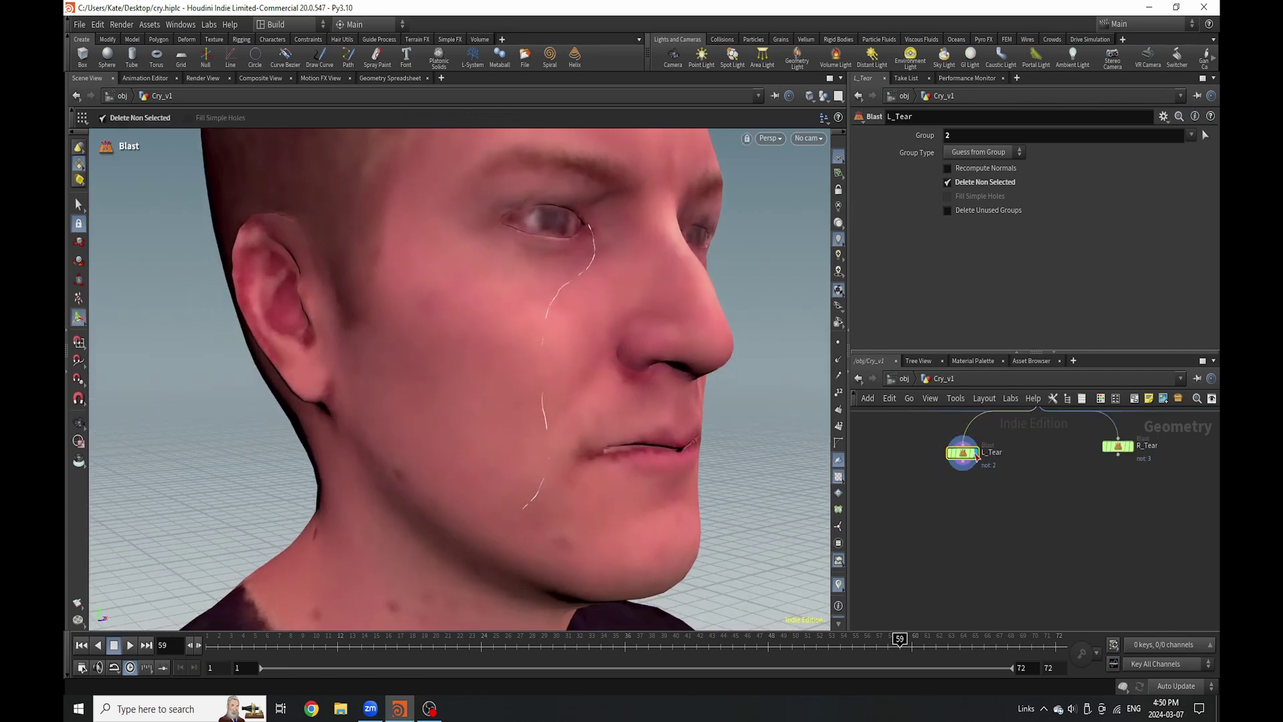
# Show the points of the geometry and add a Carve node after L_Tear, making it the displayed node.
pyautogui.click(838, 342)
pyautogui.press('c')
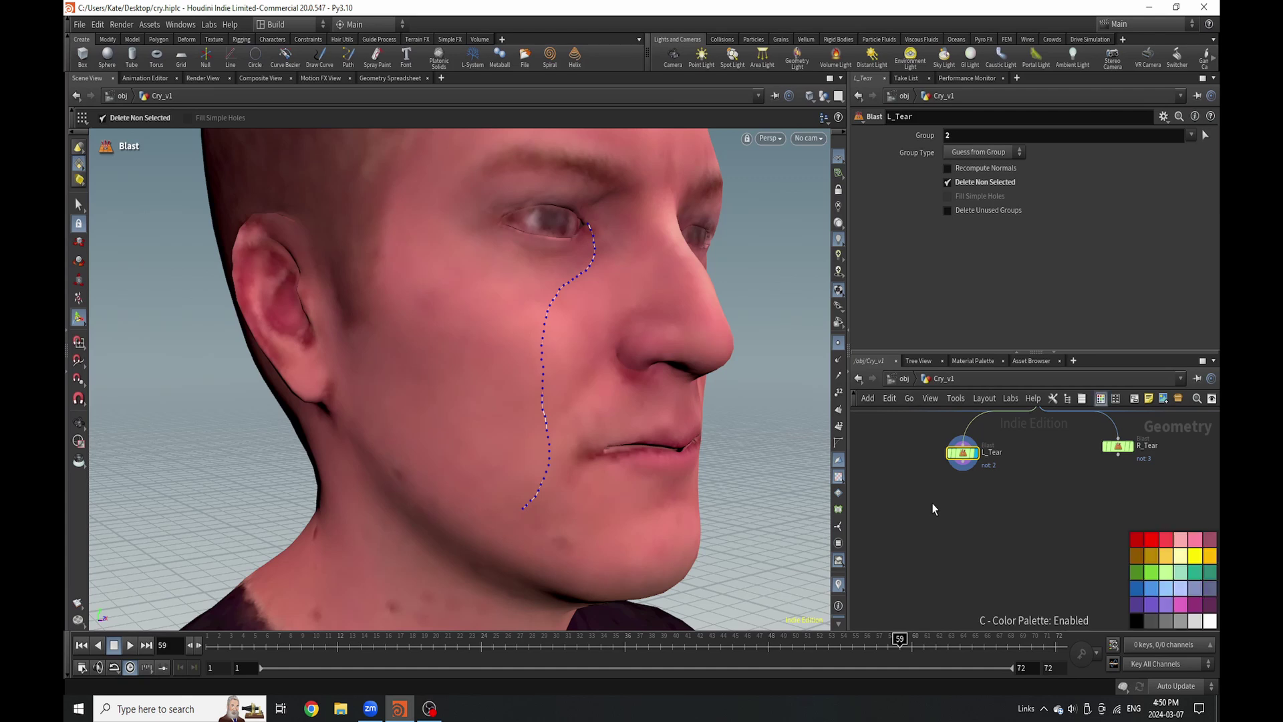
pyautogui.press('Tab')
pyautogui.click(965, 511)
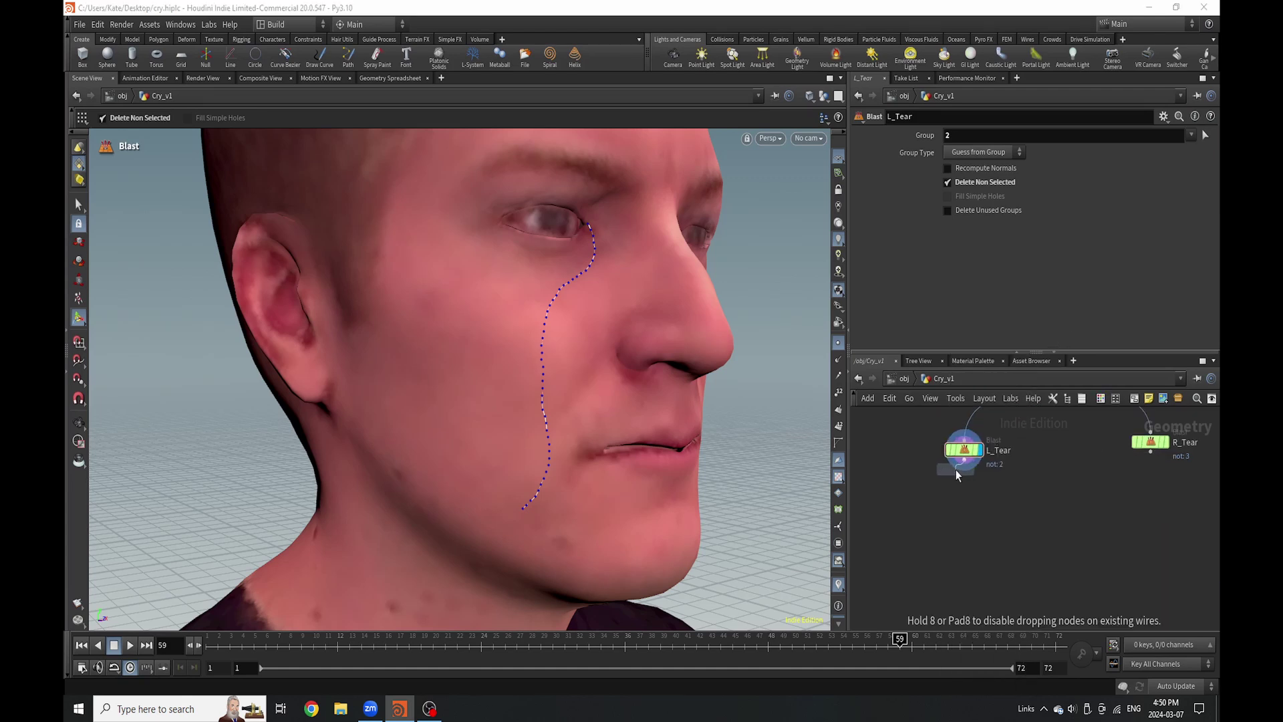
pyautogui.click(965, 511)
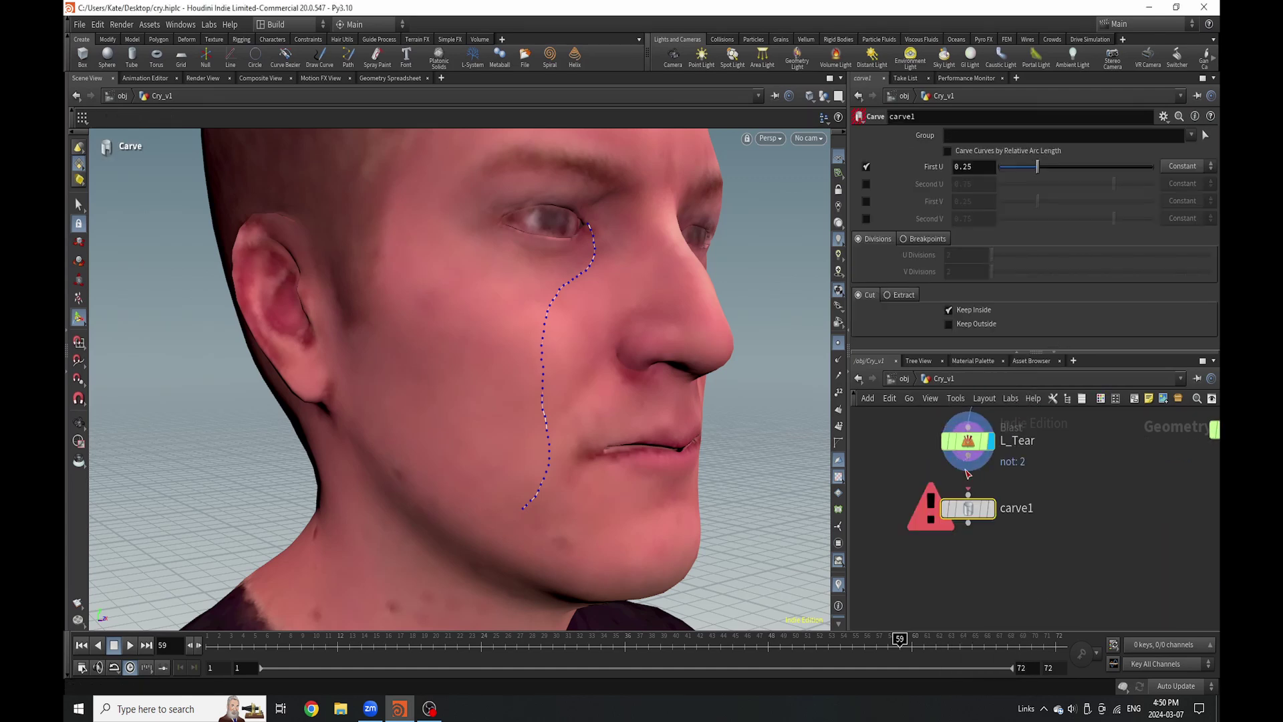
pyautogui.click(992, 509)
# Set the carve's First U to 0, enable Second U and set it to 1.
pyautogui.moveTo(1037, 166); pyautogui.dragTo(965, 228)
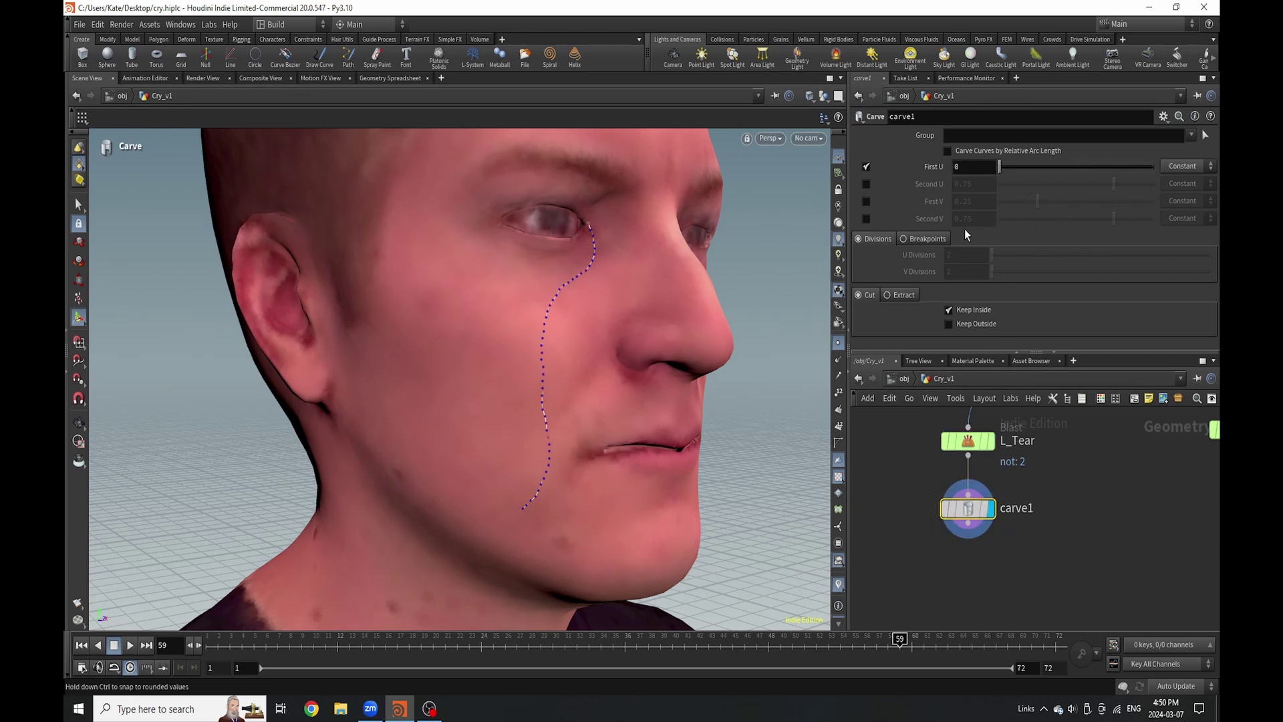
pyautogui.click(866, 184)
pyautogui.moveTo(1074, 183); pyautogui.dragTo(1117, 205)
pyautogui.moveTo(1163, 249)
pyautogui.mouseDown()
pyautogui.moveTo(1002, 250)
pyautogui.moveTo(1194, 249)
pyautogui.moveTo(1025, 230)
pyautogui.moveTo(1151, 229)
pyautogui.moveTo(1121, 247)
pyautogui.moveTo(951, 258)
pyautogui.moveTo(1152, 242)
pyautogui.mouseUp()
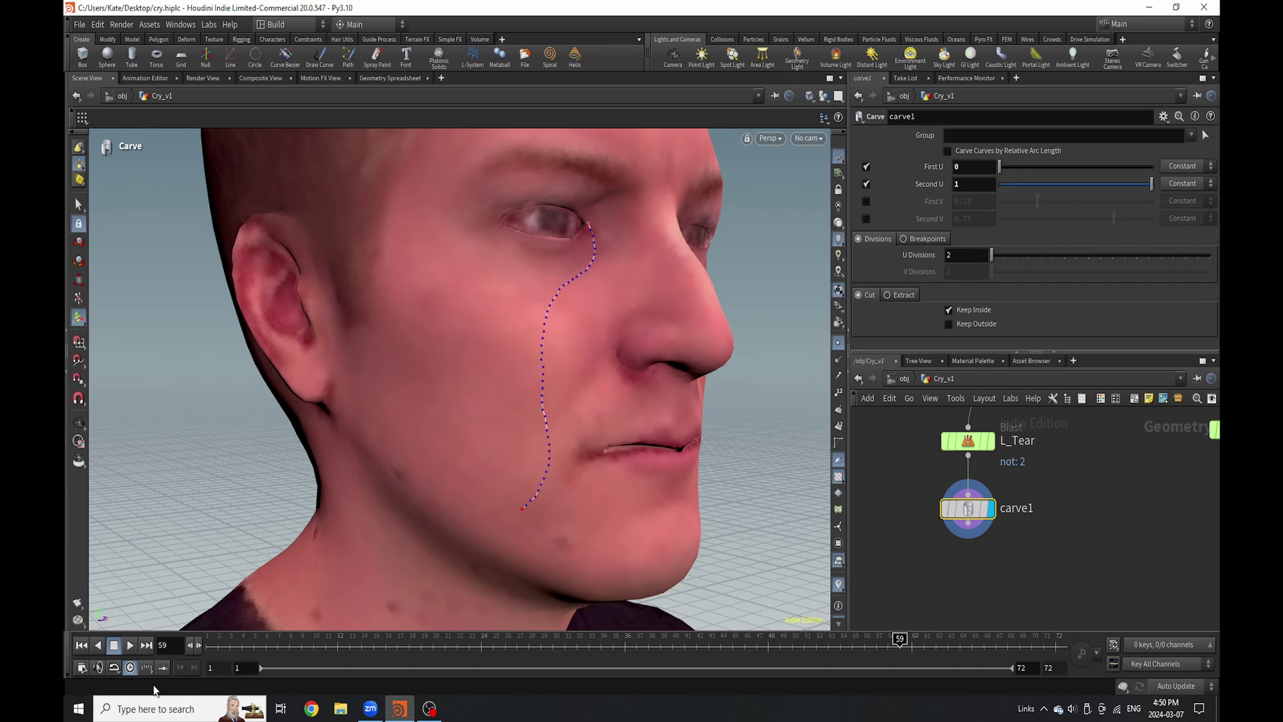
# At frame 1, set Second U to 0 and keyframe both First U and Second U at 0.
pyautogui.hotkey('ctrl', 'Up')
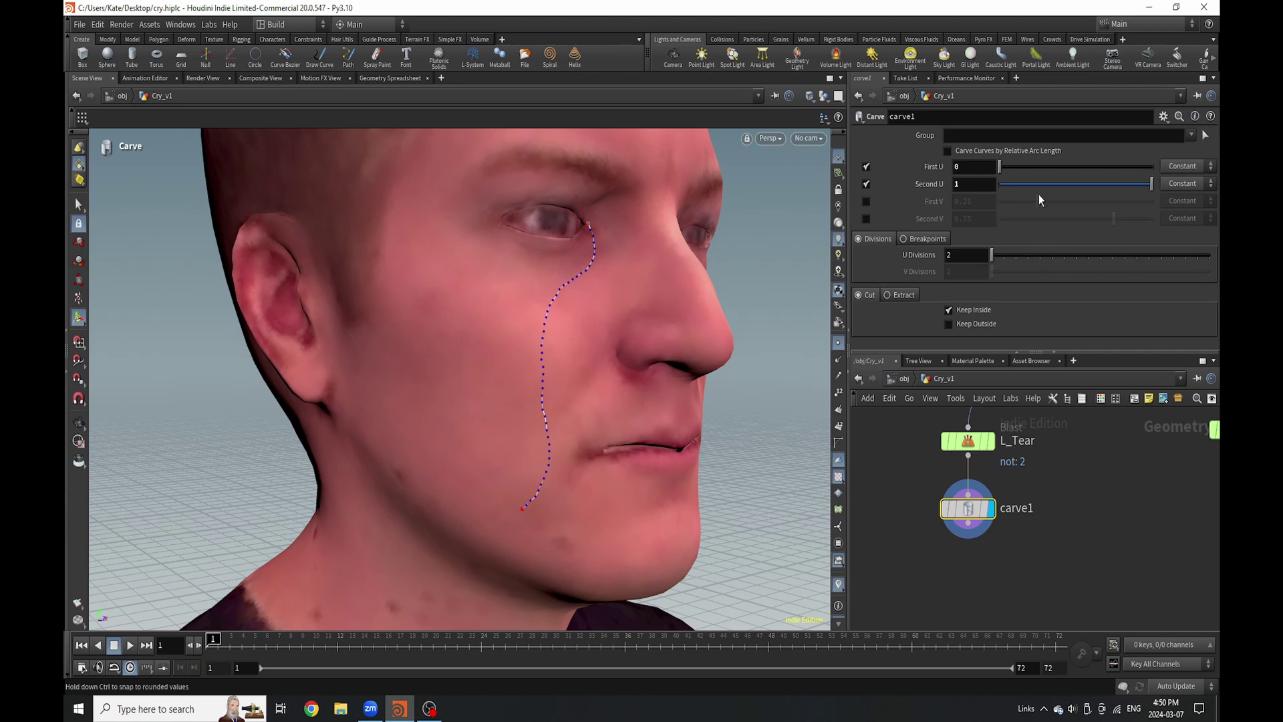
pyautogui.moveTo(1150, 183); pyautogui.dragTo(1000, 185)
pyautogui.keyDown('alt'); pyautogui.click(974, 167); pyautogui.keyUp('alt')
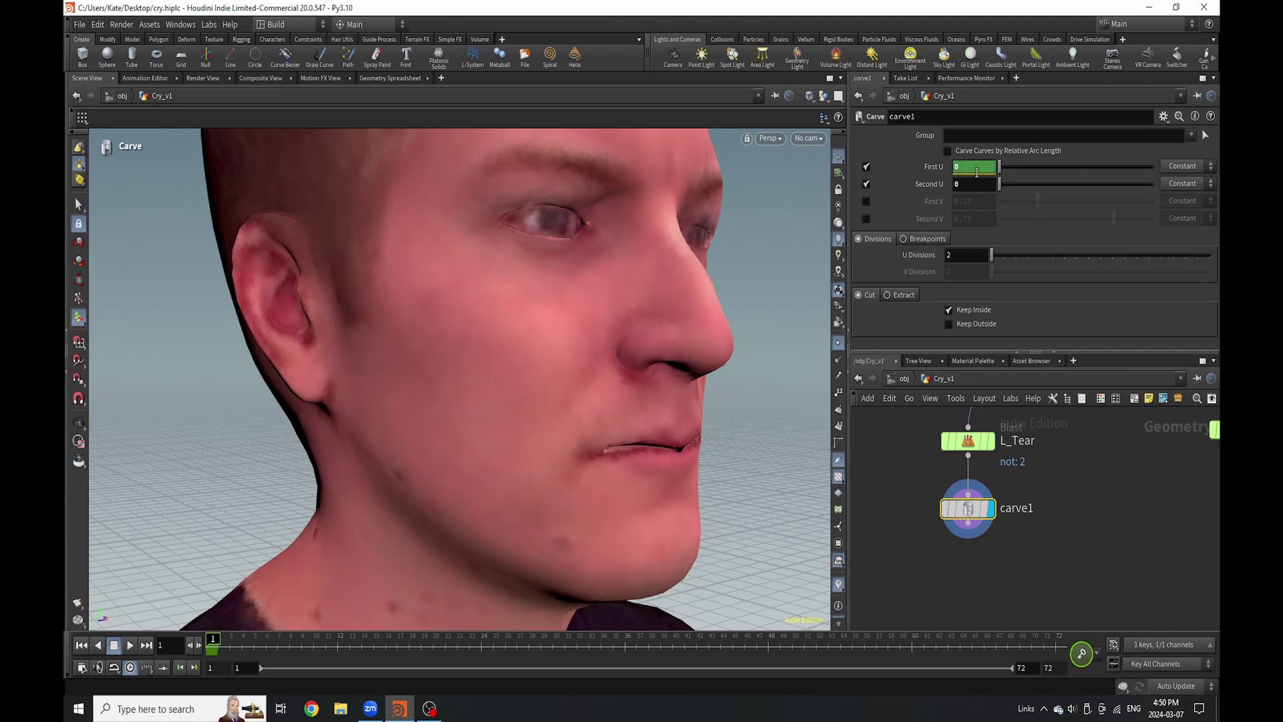
pyautogui.keyDown('alt'); pyautogui.click(975, 184); pyautogui.keyUp('alt')
# At frame 72, keyframe Second U at 1 and First U at 0.889, and play the carve animation.
pyautogui.click(1055, 642)
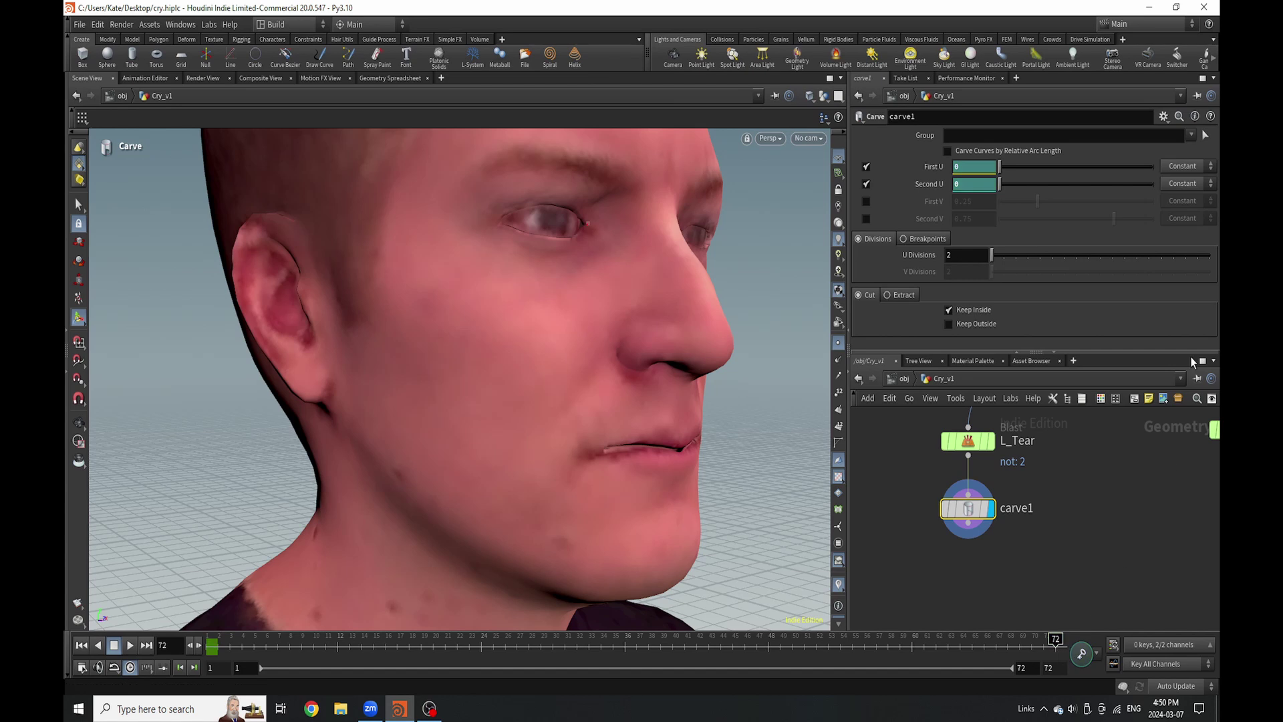
pyautogui.moveTo(1028, 183); pyautogui.dragTo(1129, 184)
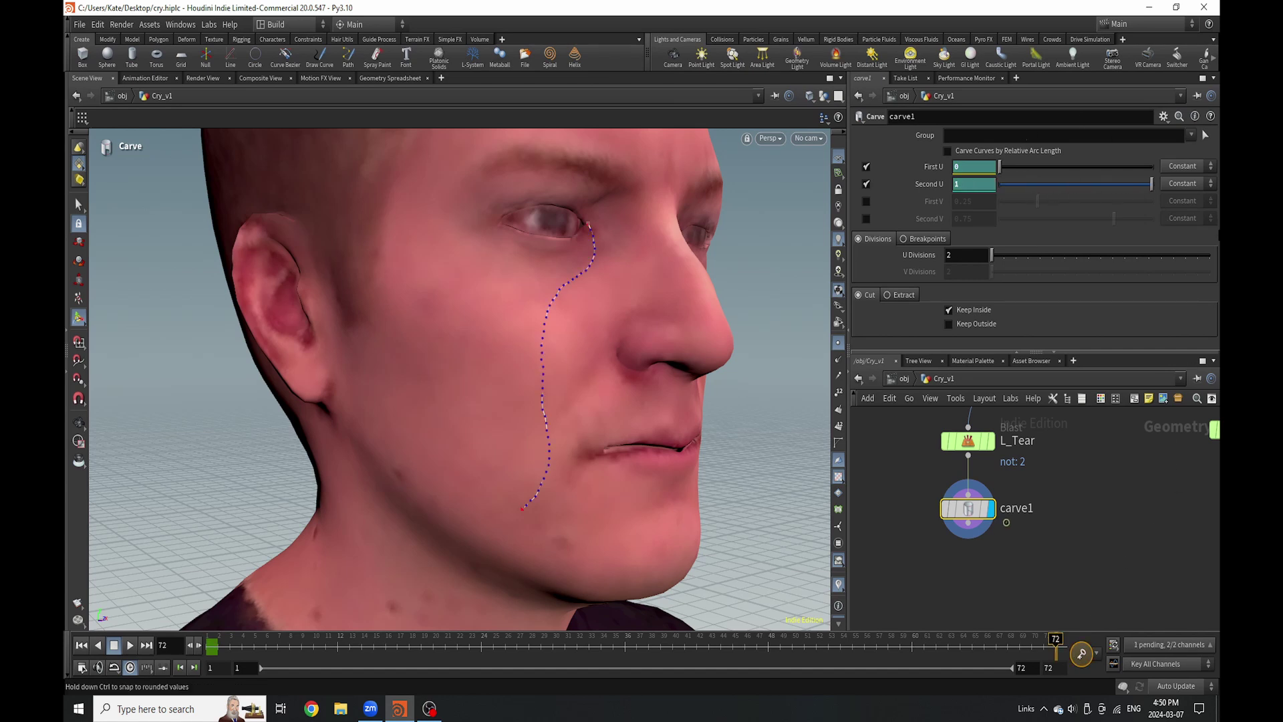
pyautogui.click(1082, 653)
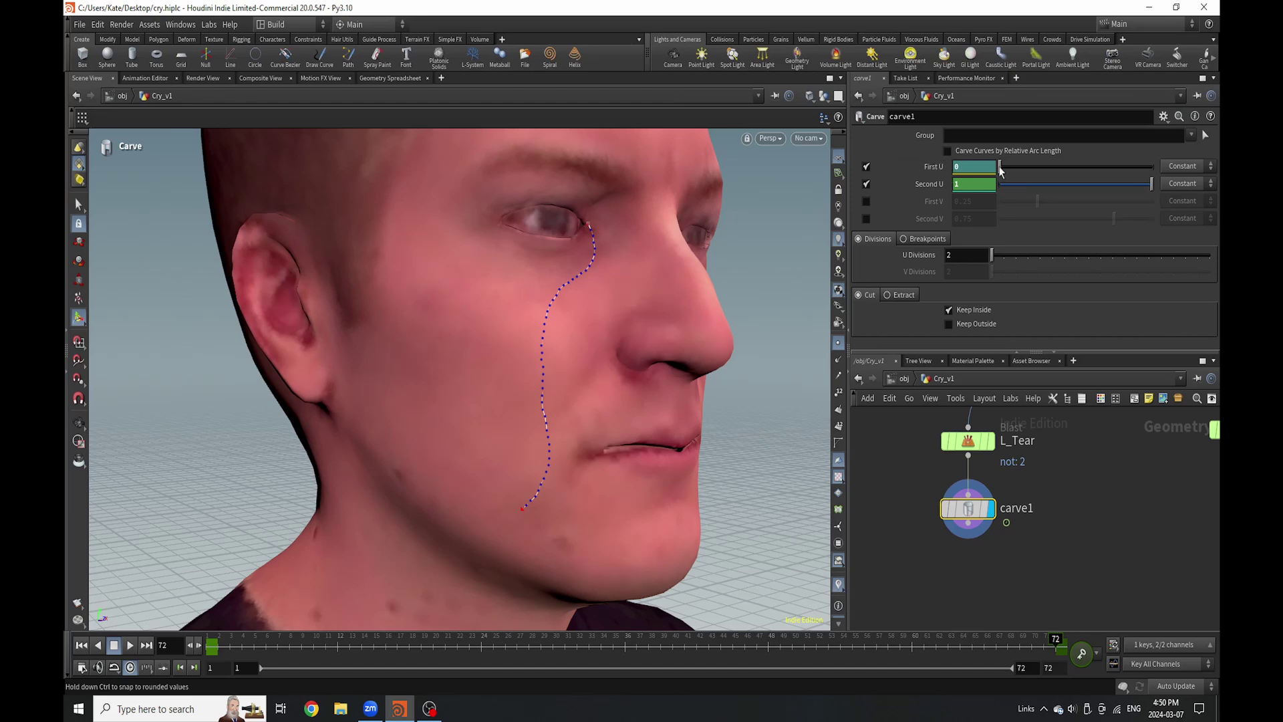
pyautogui.moveTo(1000, 166); pyautogui.dragTo(1126, 174)
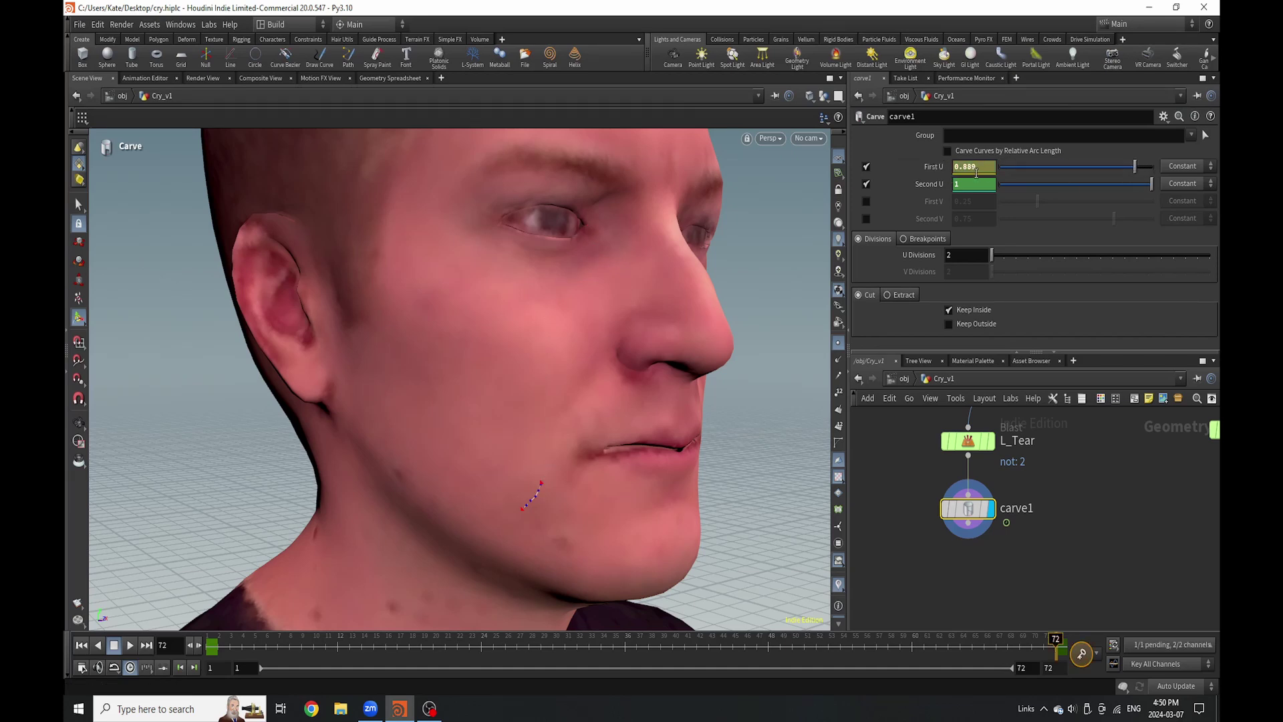
pyautogui.click(335, 643)
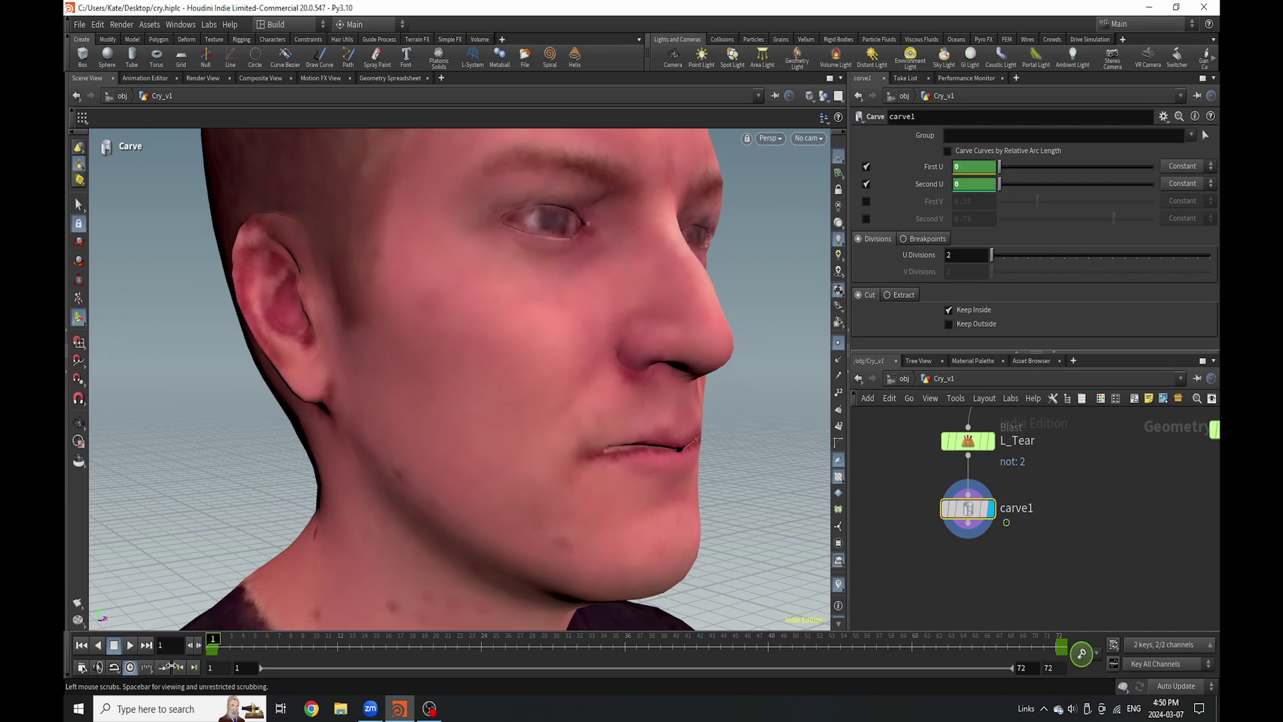
pyautogui.click(129, 645)
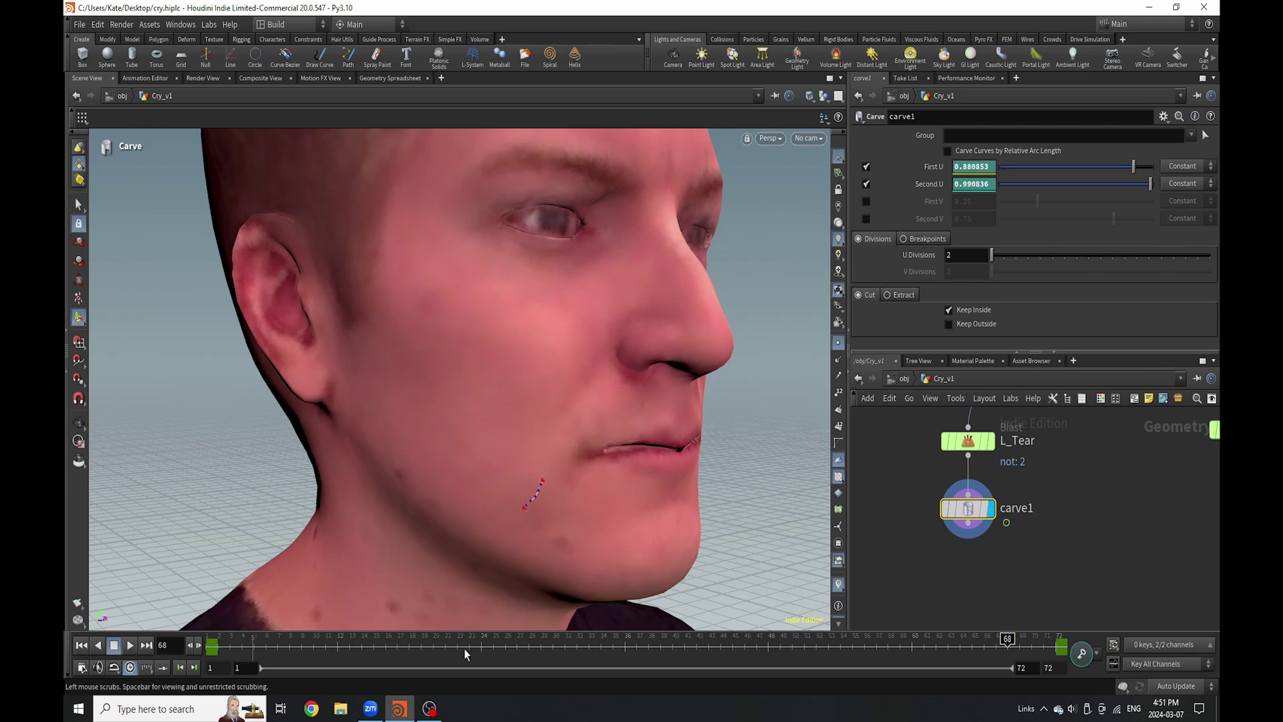
# At frame 28, keyframe First U at 0.091 to lengthen the moving curve segment, and replay the animation.
pyautogui.click(528, 643)
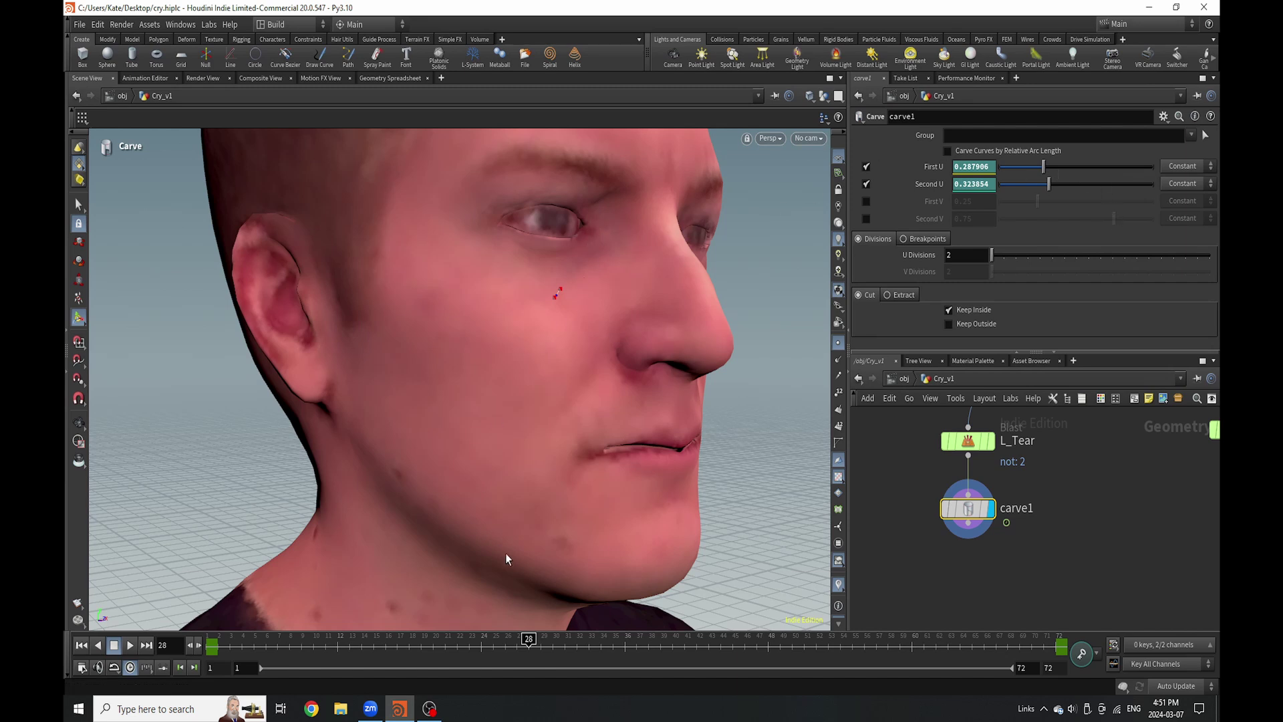
pyautogui.moveTo(1043, 167); pyautogui.dragTo(1031, 176)
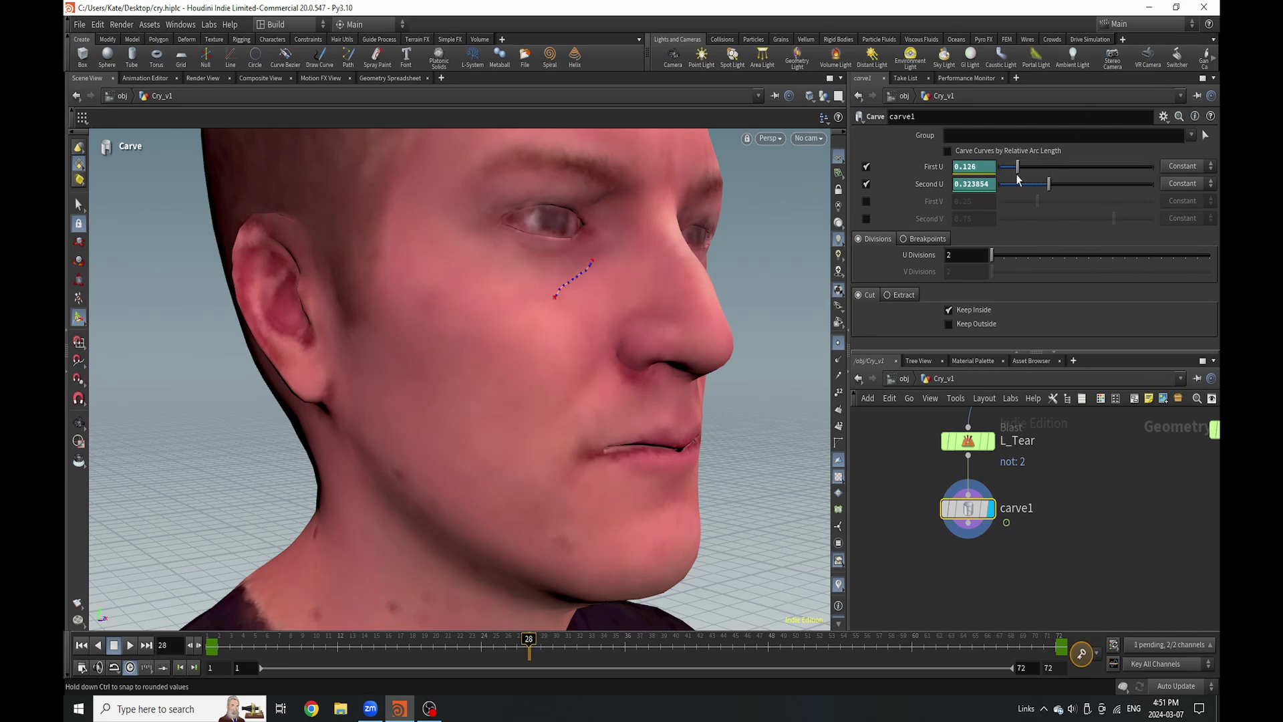
pyautogui.keyDown('alt'); pyautogui.click(972, 169); pyautogui.keyUp('alt')
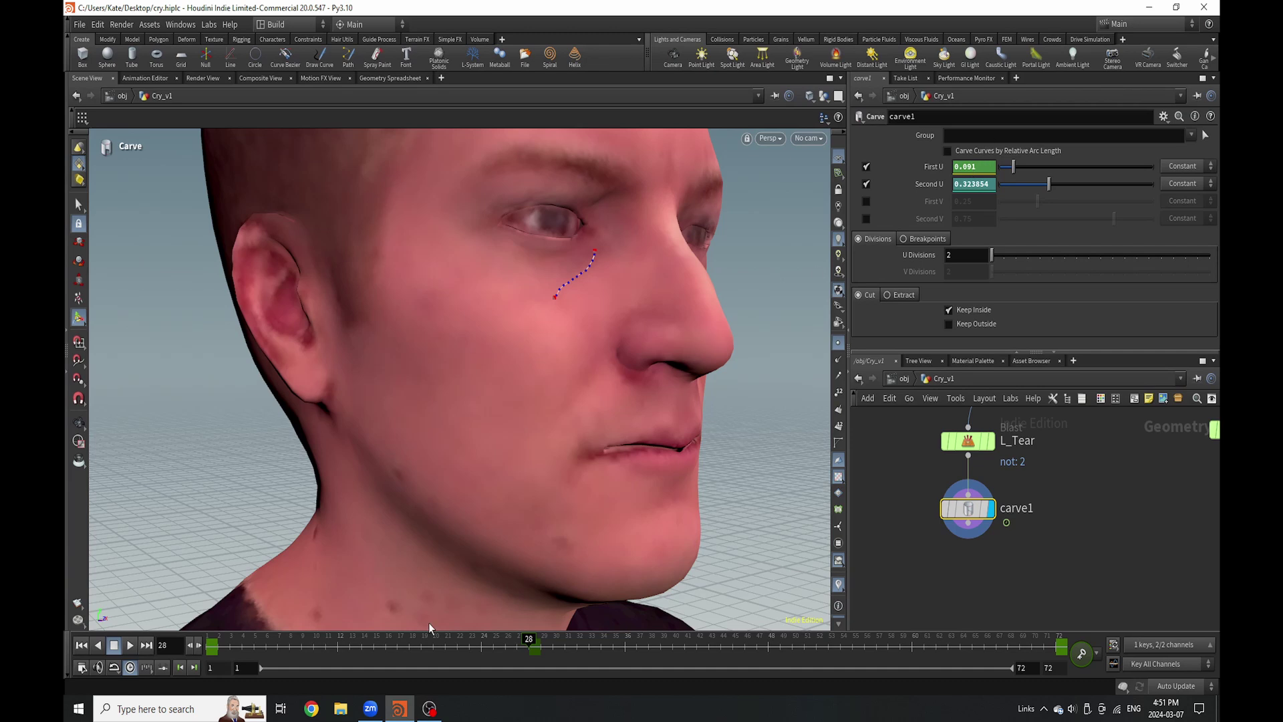
pyautogui.moveTo(440, 645); pyautogui.dragTo(148, 646)
pyautogui.click(131, 648)
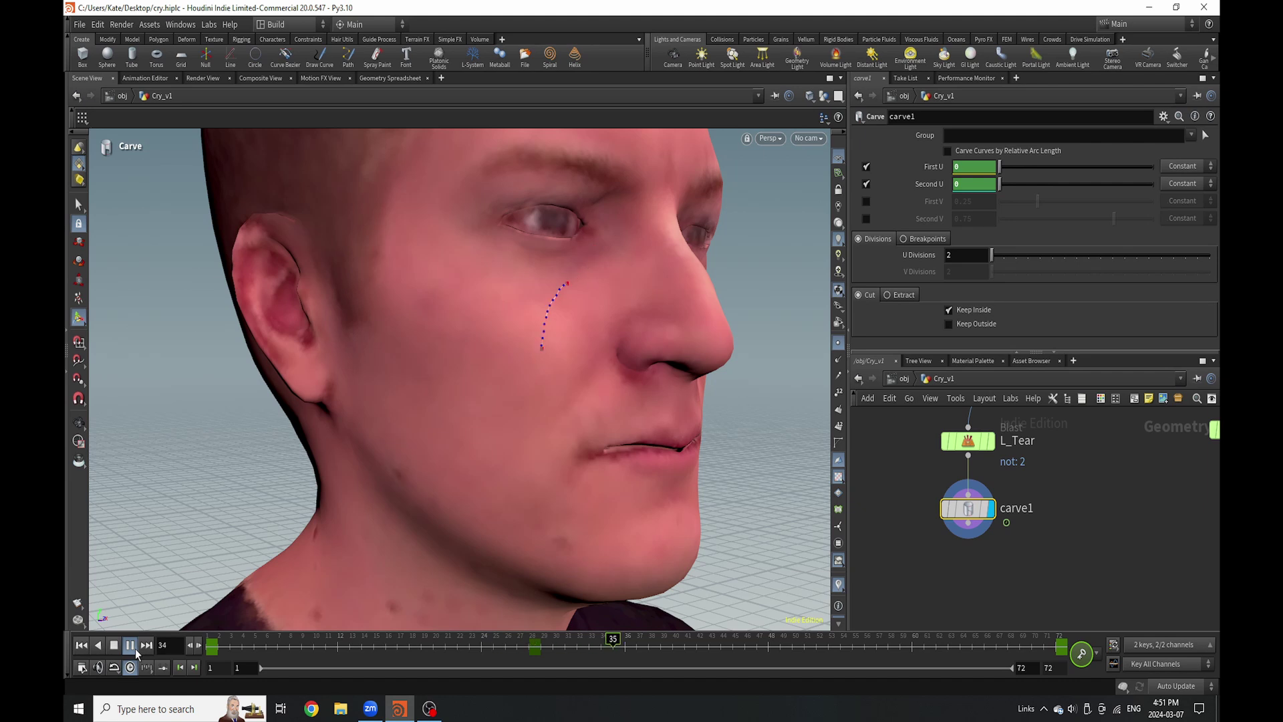
pyautogui.click(134, 647)
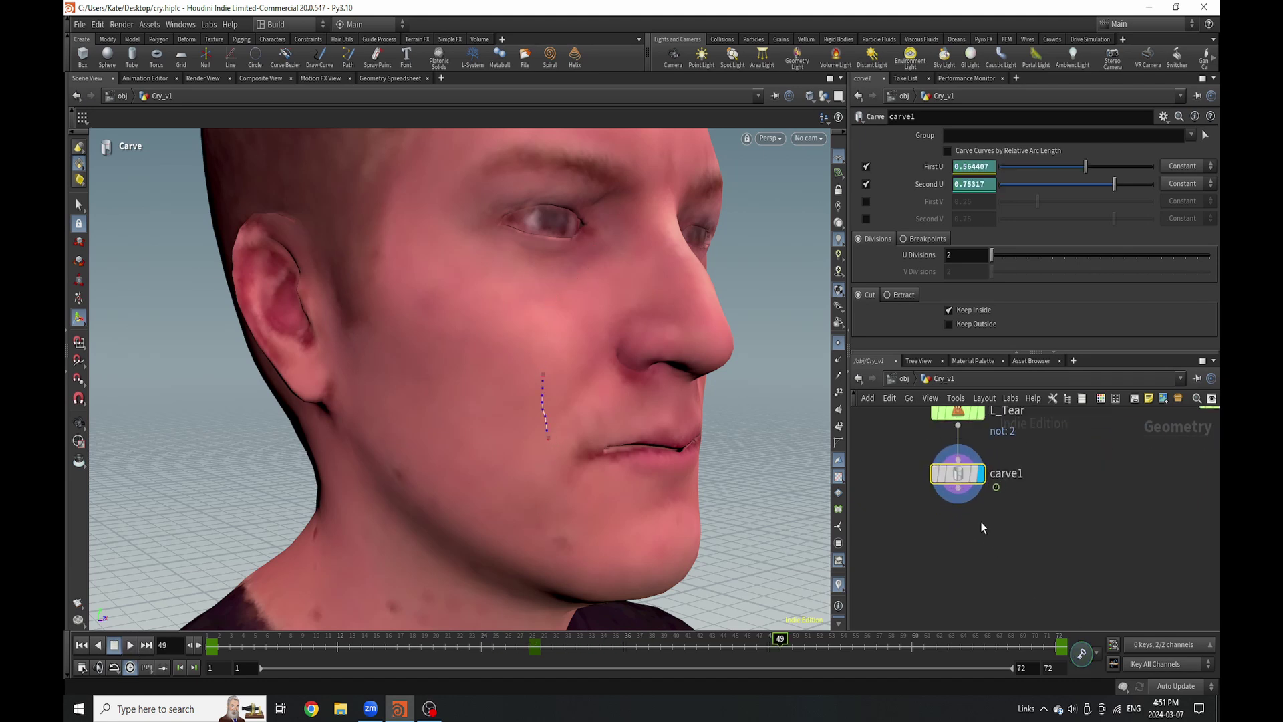
pyautogui.press('Tab')
pyautogui.write('grou')
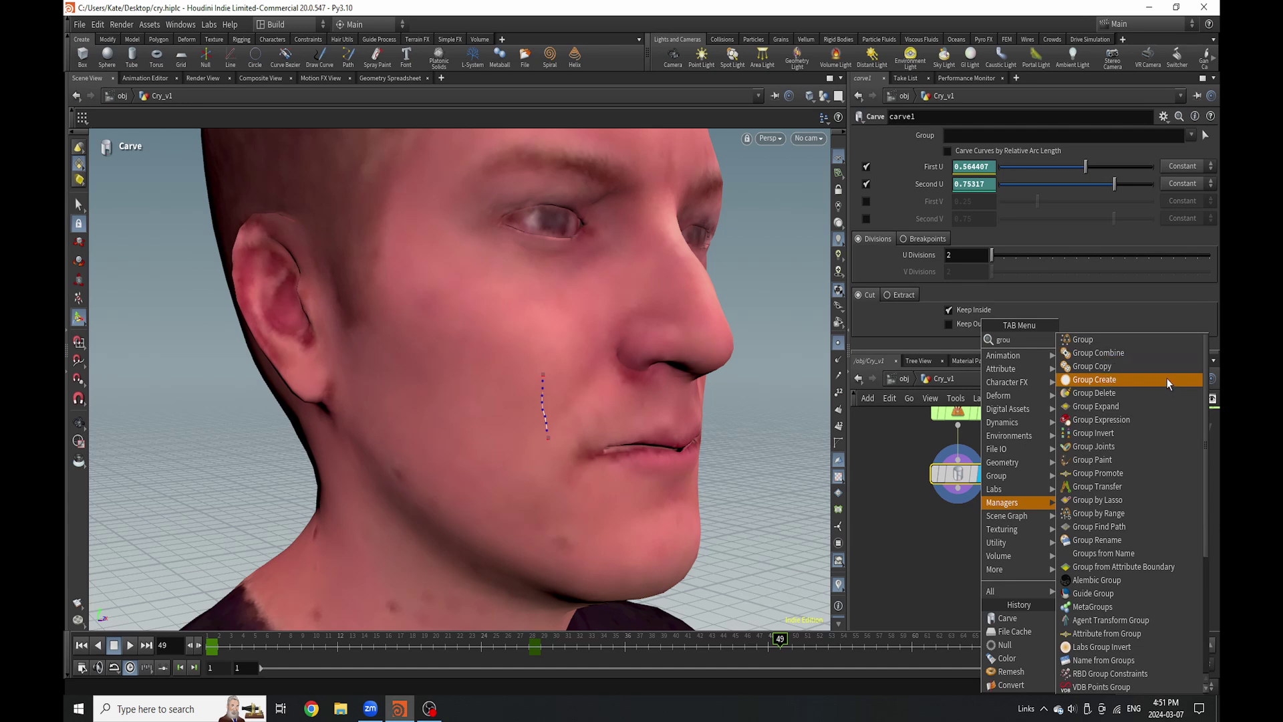
pyautogui.click(1138, 347)
pyautogui.click(959, 540)
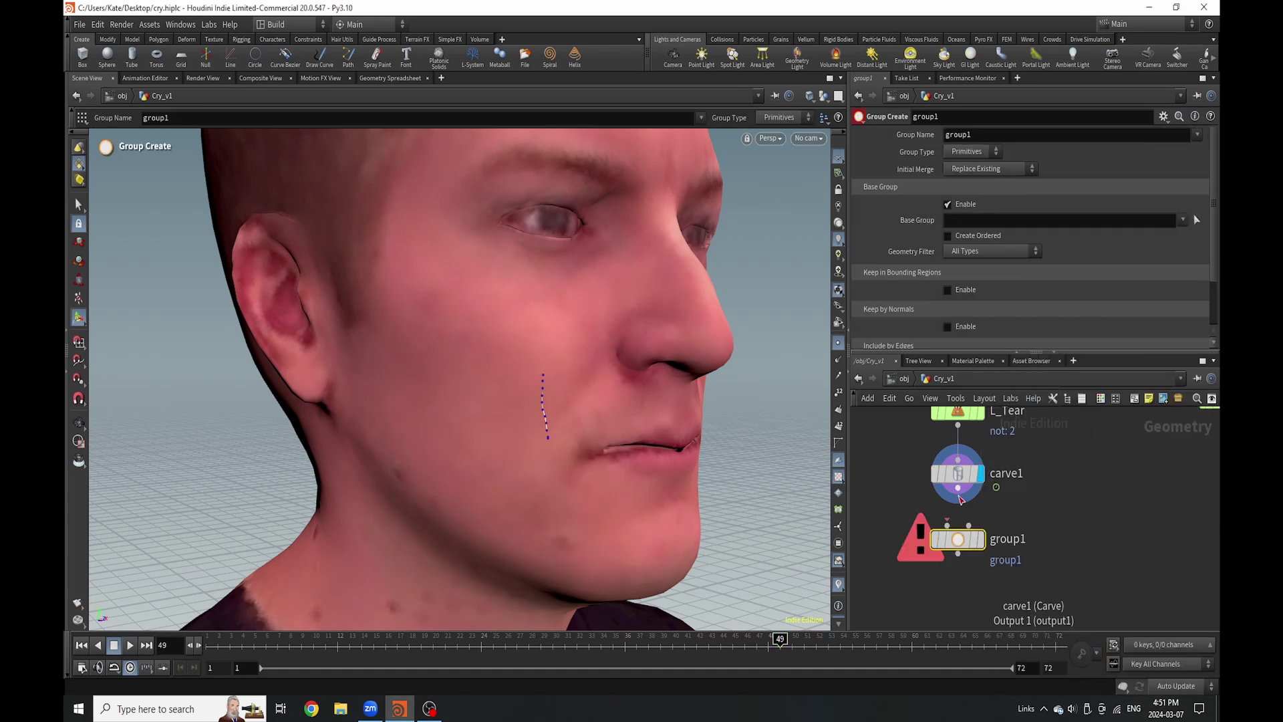
pyautogui.moveTo(959, 489); pyautogui.dragTo(958, 528)
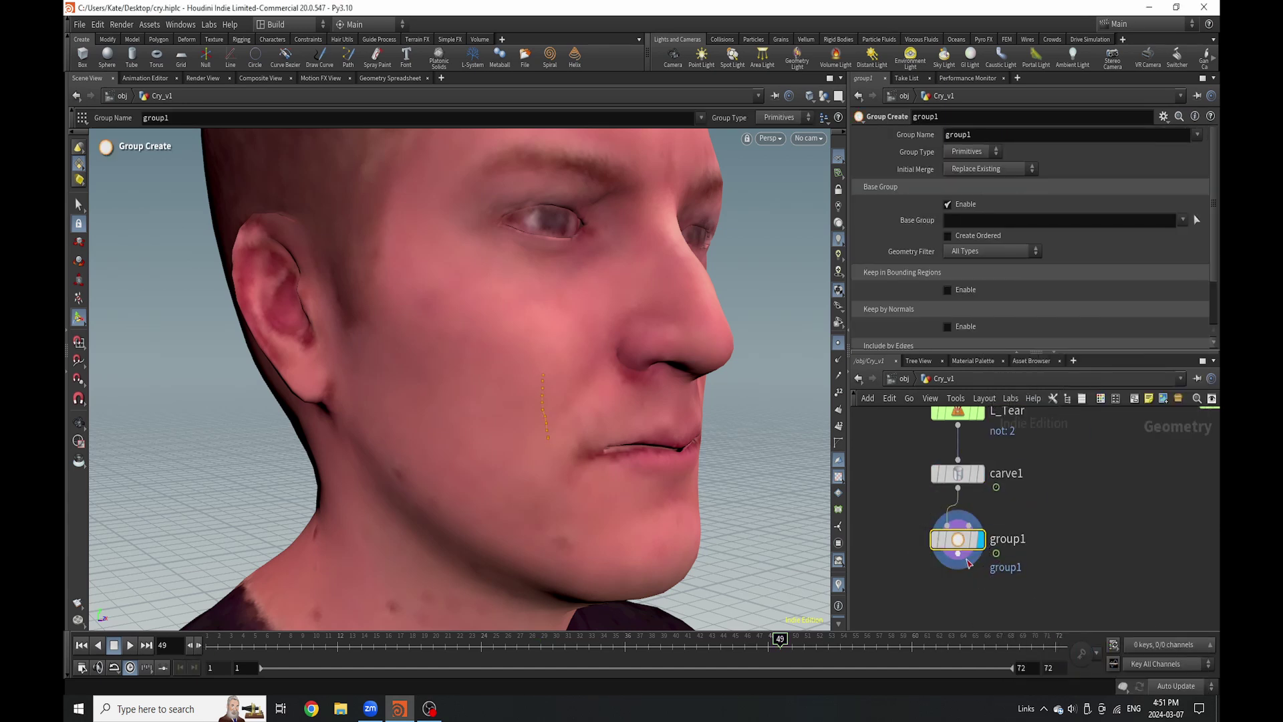
pyautogui.press('Delete')
# Try a Group Expression node after carve1 with type Points and the First Point of Primitive expression, check it across frames, and delete it.
pyautogui.press('Tab')
pyautogui.write('gr')
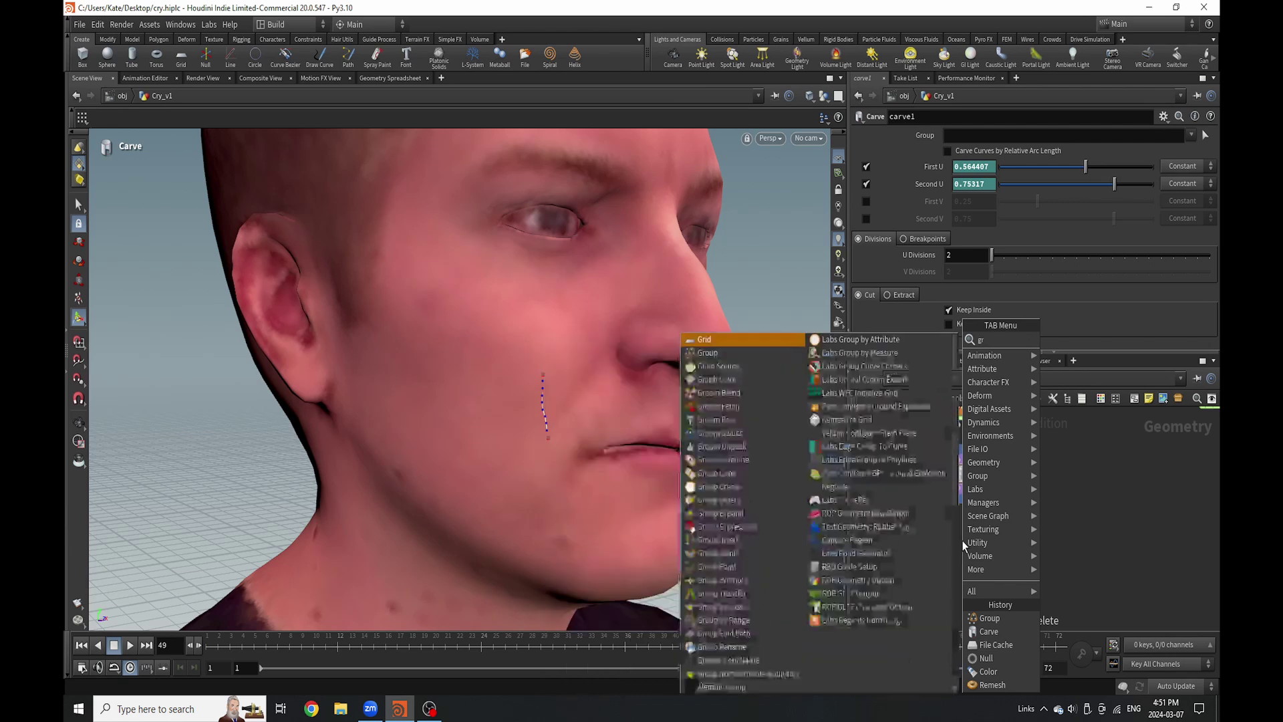
pyautogui.write('oup')
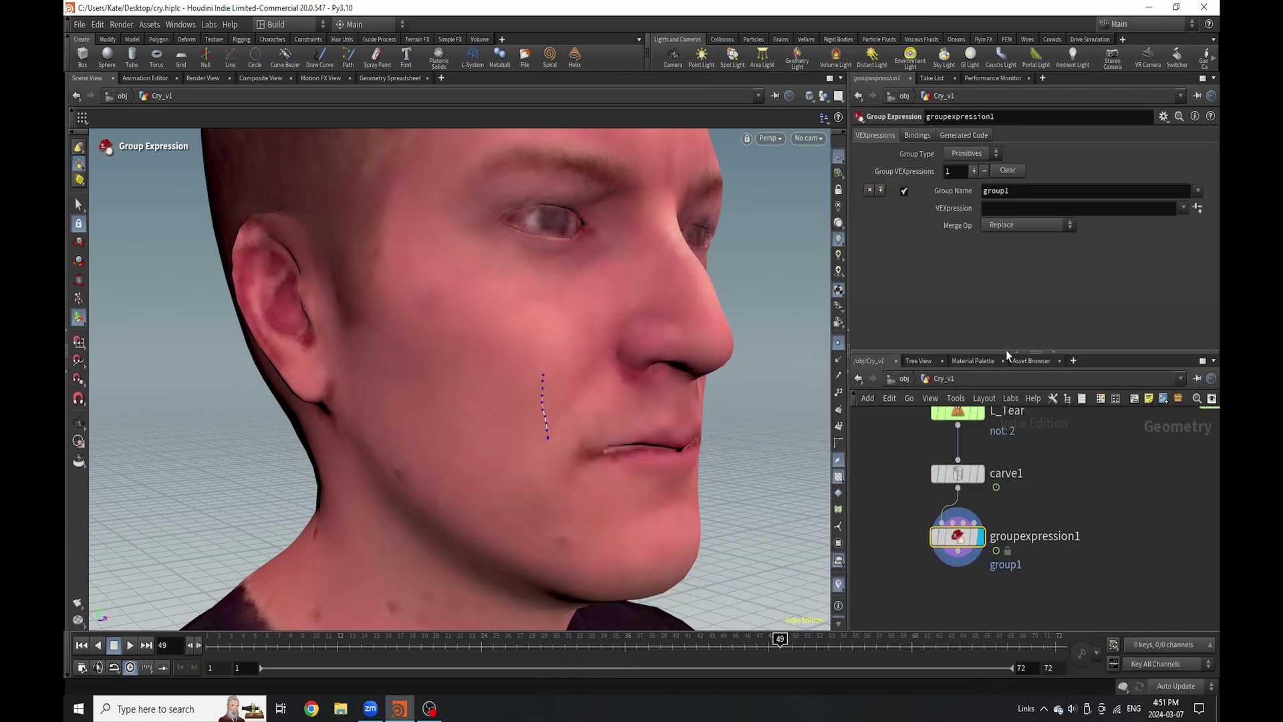
pyautogui.click(977, 181)
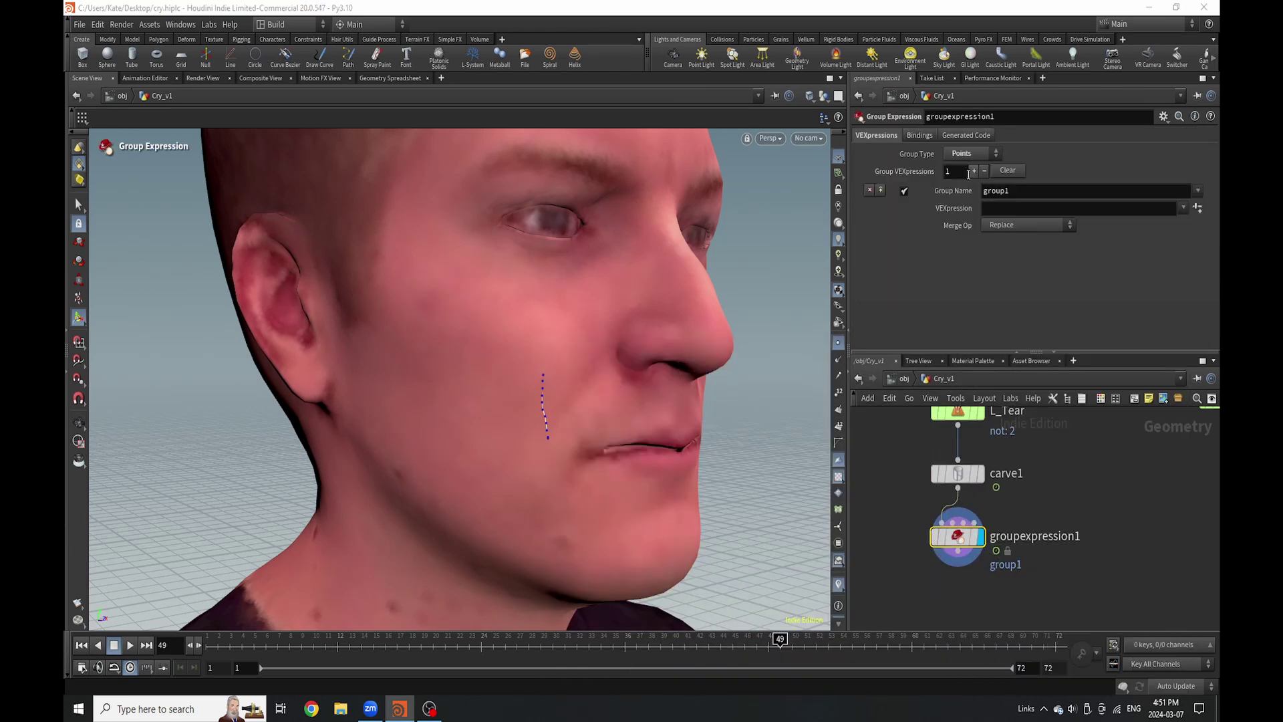
pyautogui.click(1183, 208)
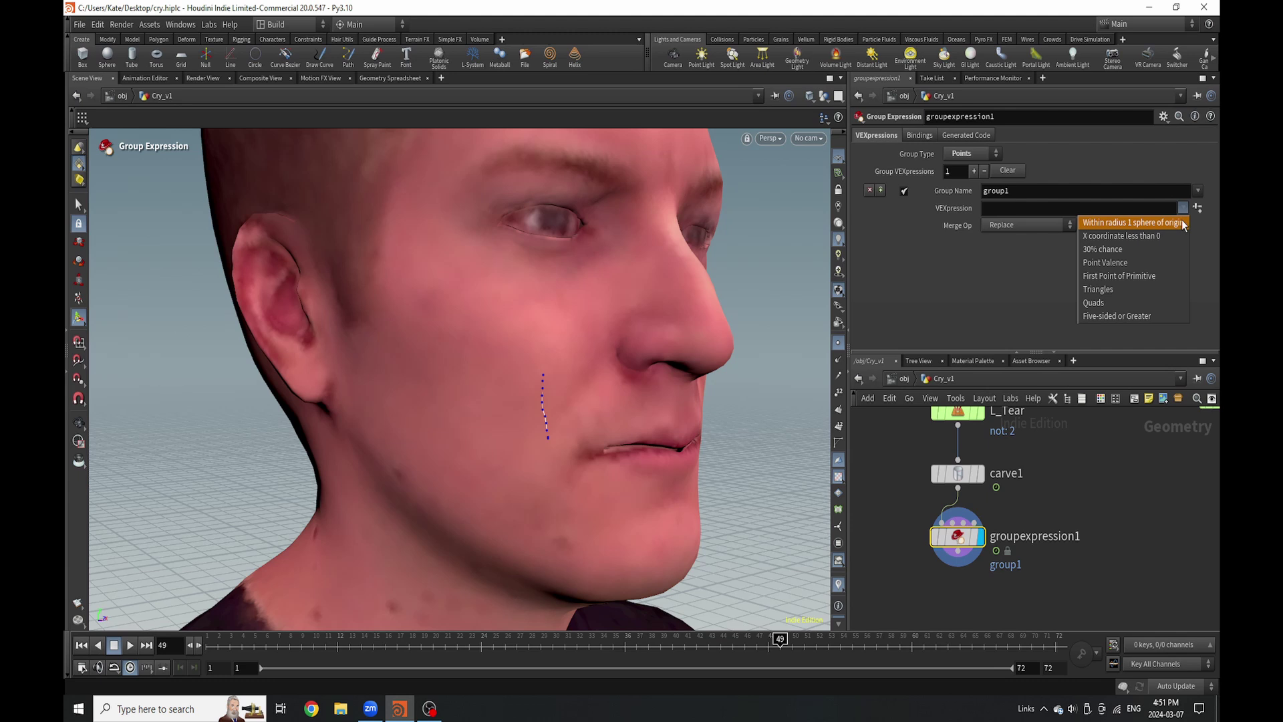
pyautogui.click(1158, 274)
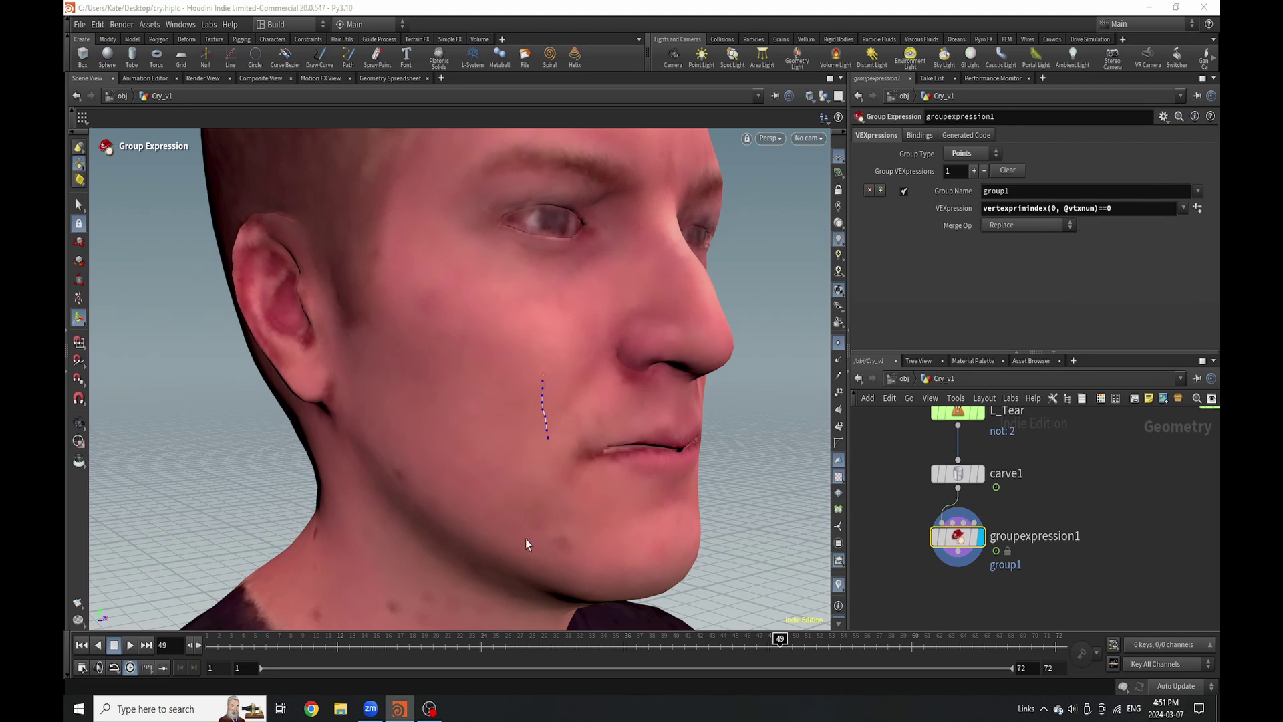
pyautogui.moveTo(506, 630); pyautogui.dragTo(865, 611)
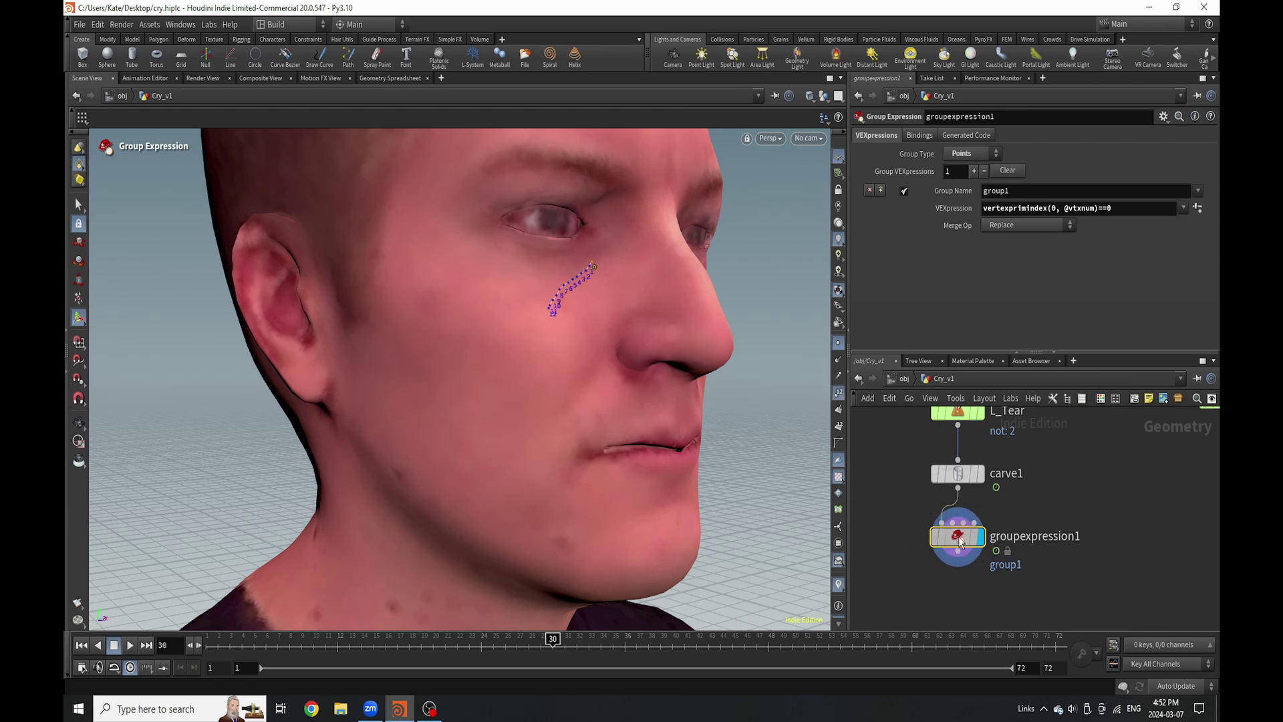
pyautogui.press('Delete')
# Add a PolyWire node connected after carve1.
pyautogui.press('Tab')
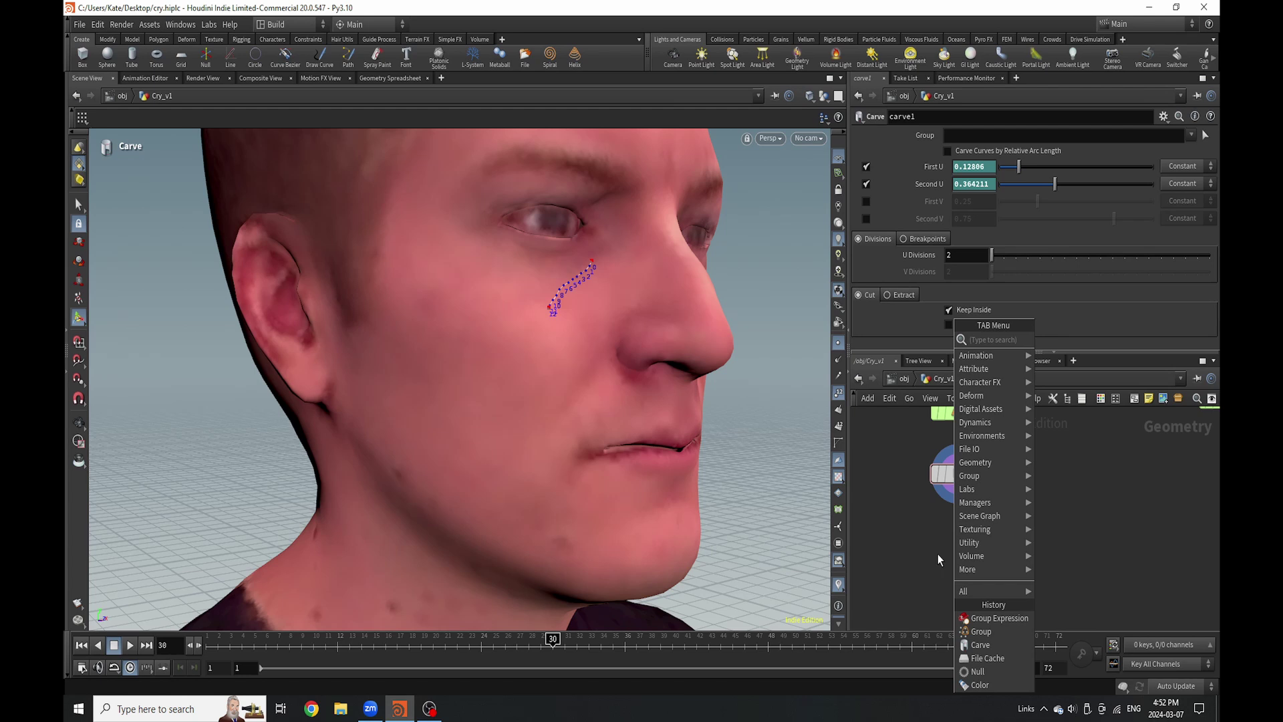
pyautogui.write('poly')
pyautogui.click(1002, 498)
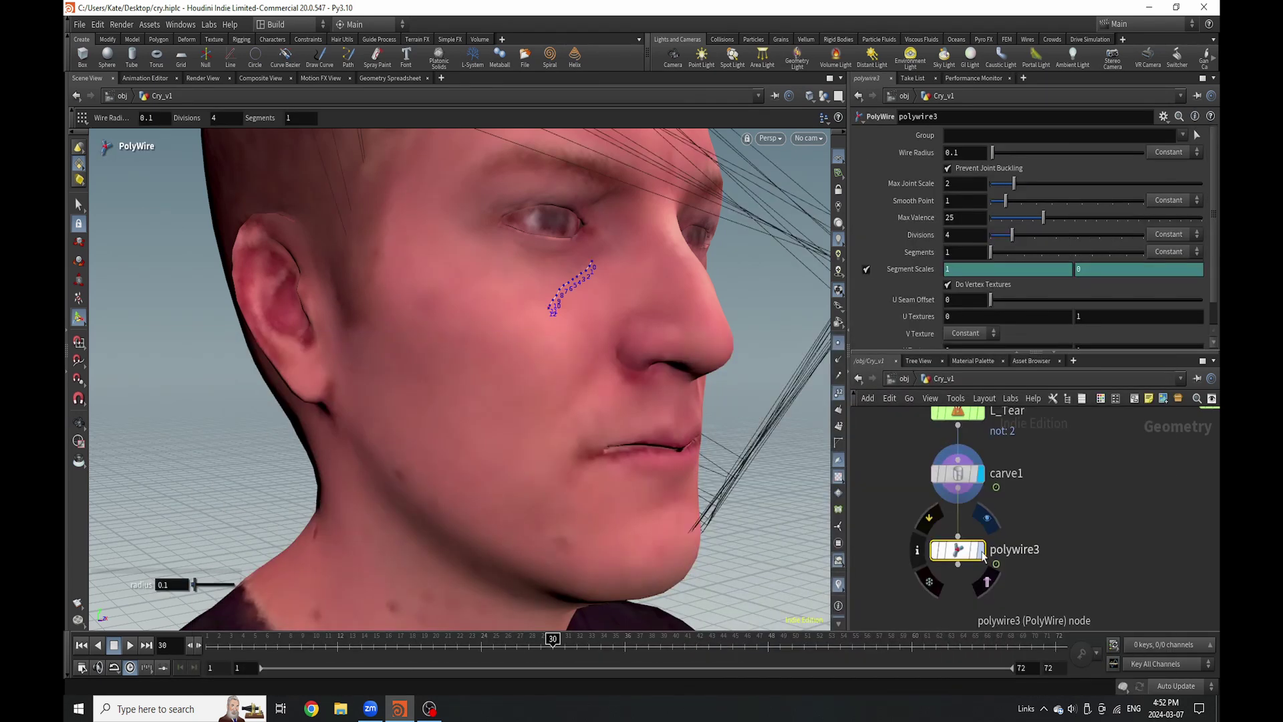
pyautogui.click(982, 556)
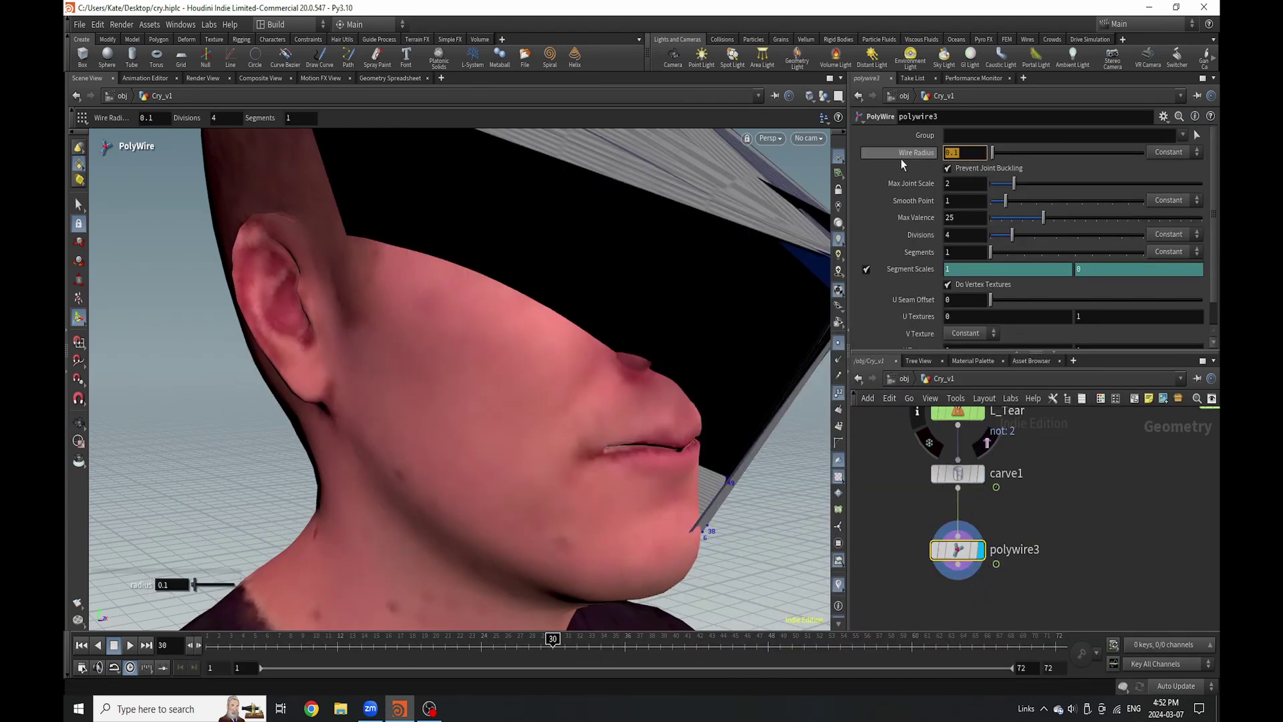
pyautogui.write('@curveu *')
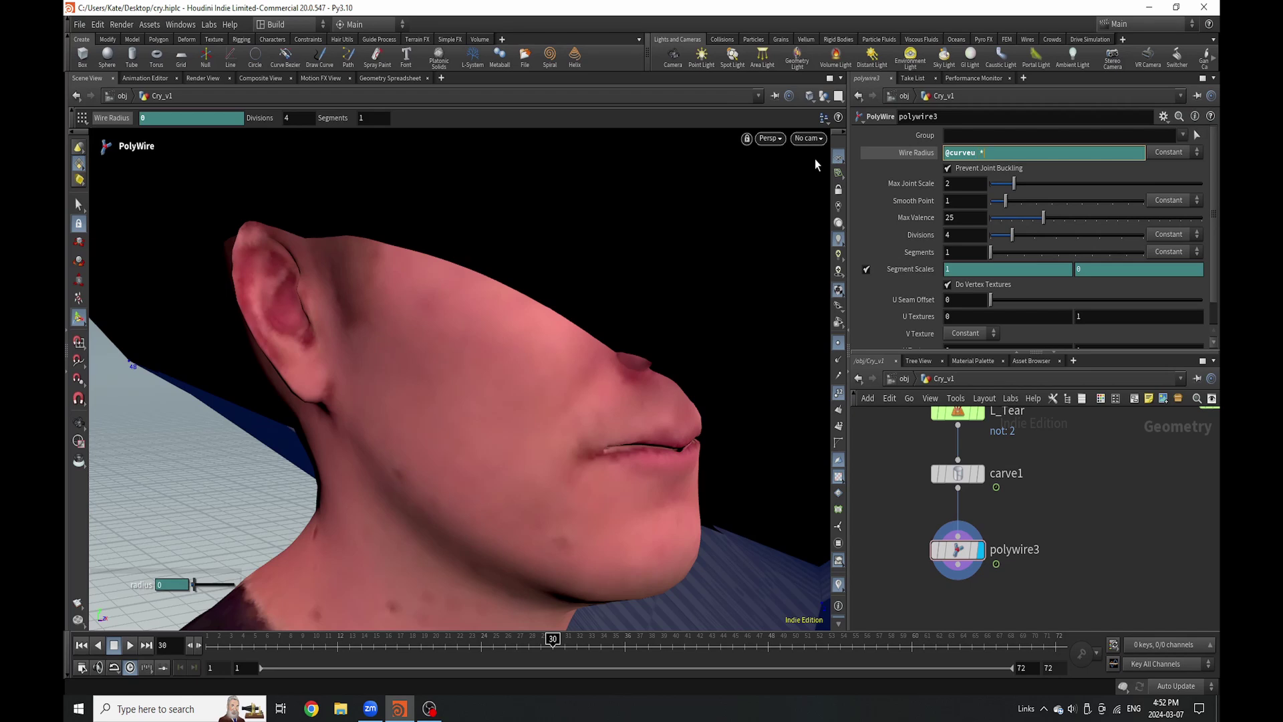
pyautogui.write('0.1')
pyautogui.press('Return')
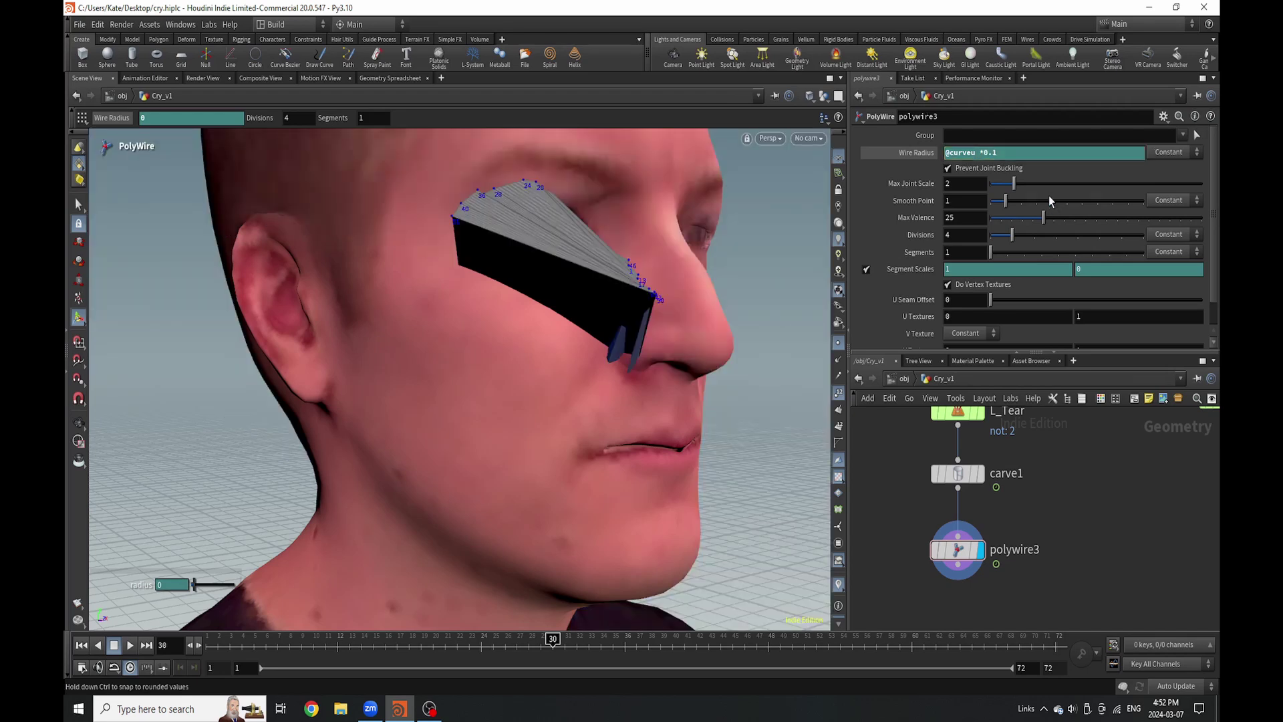
pyautogui.press('BackSpace')
pyautogui.write('04')
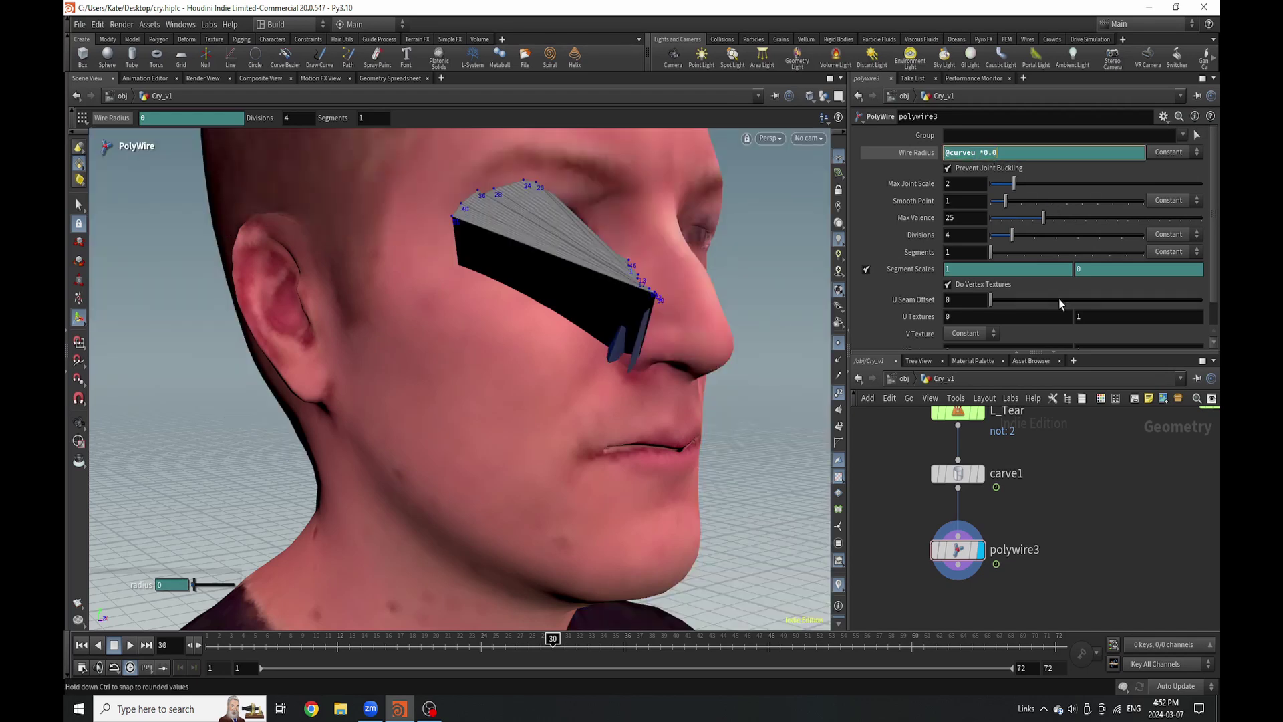
pyautogui.press('Return')
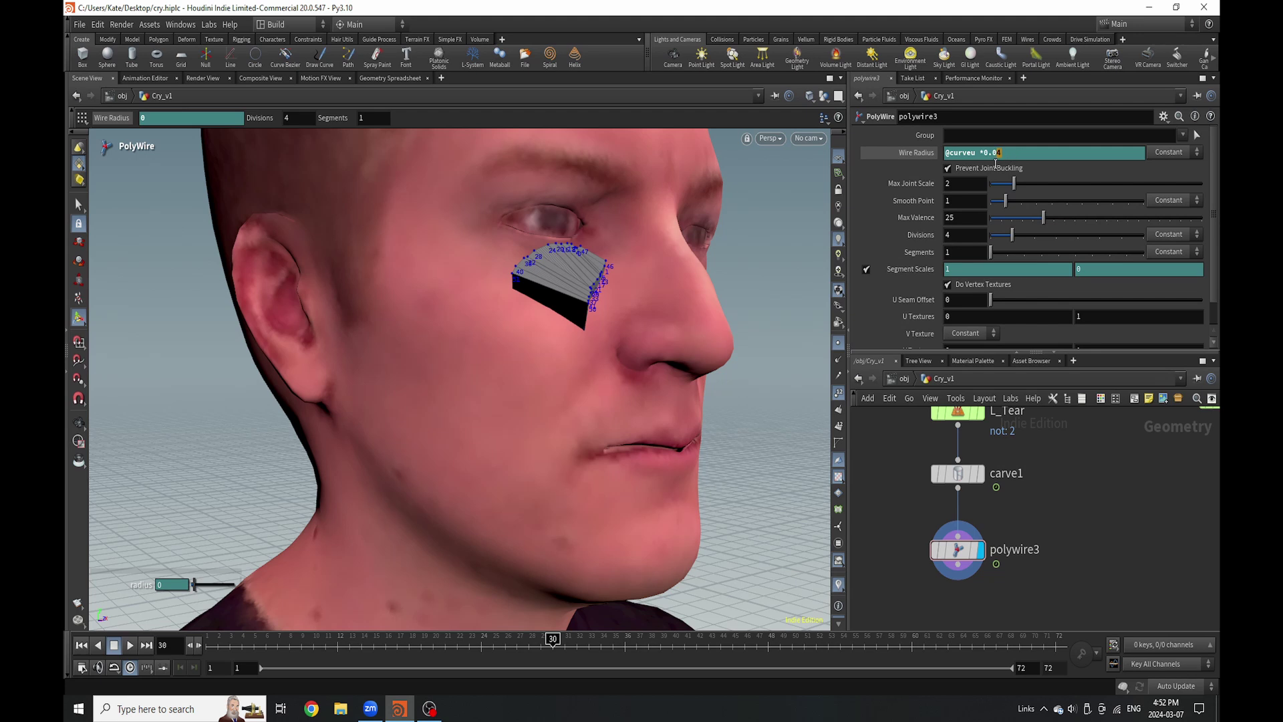
pyautogui.write('1')
pyautogui.press('Return')
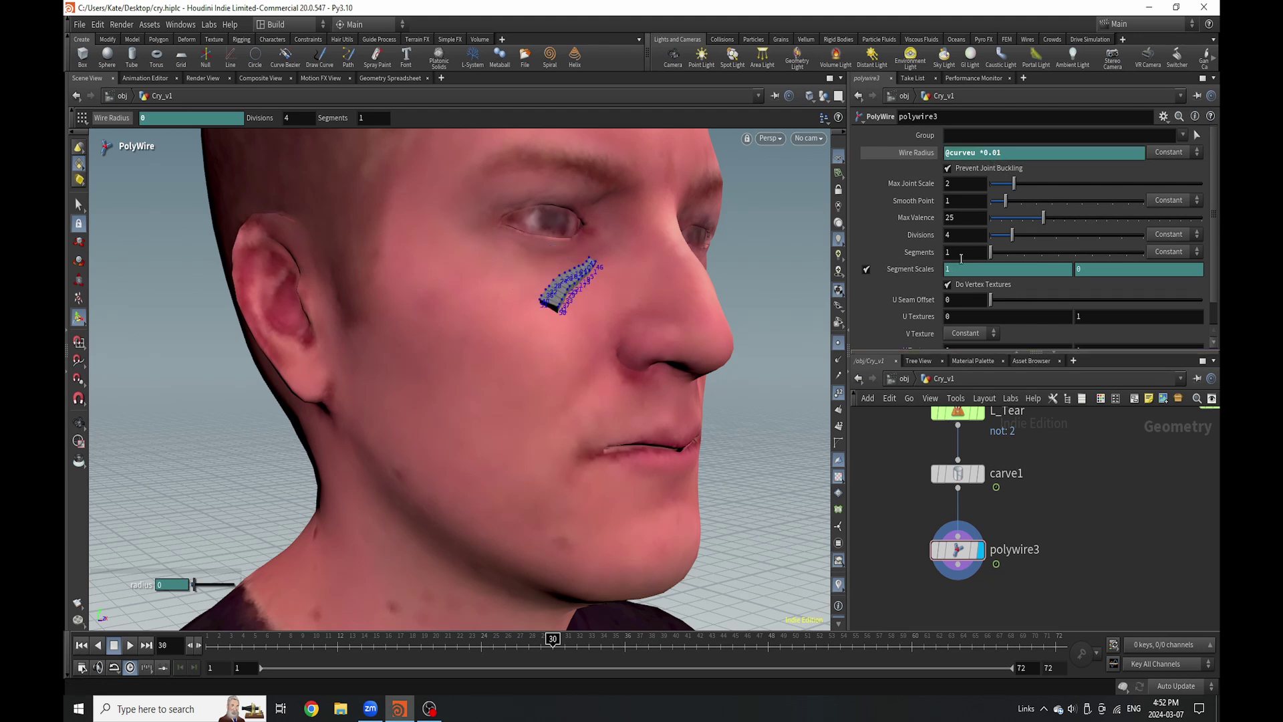
pyautogui.moveTo(1056, 237); pyautogui.dragTo(1167, 257)
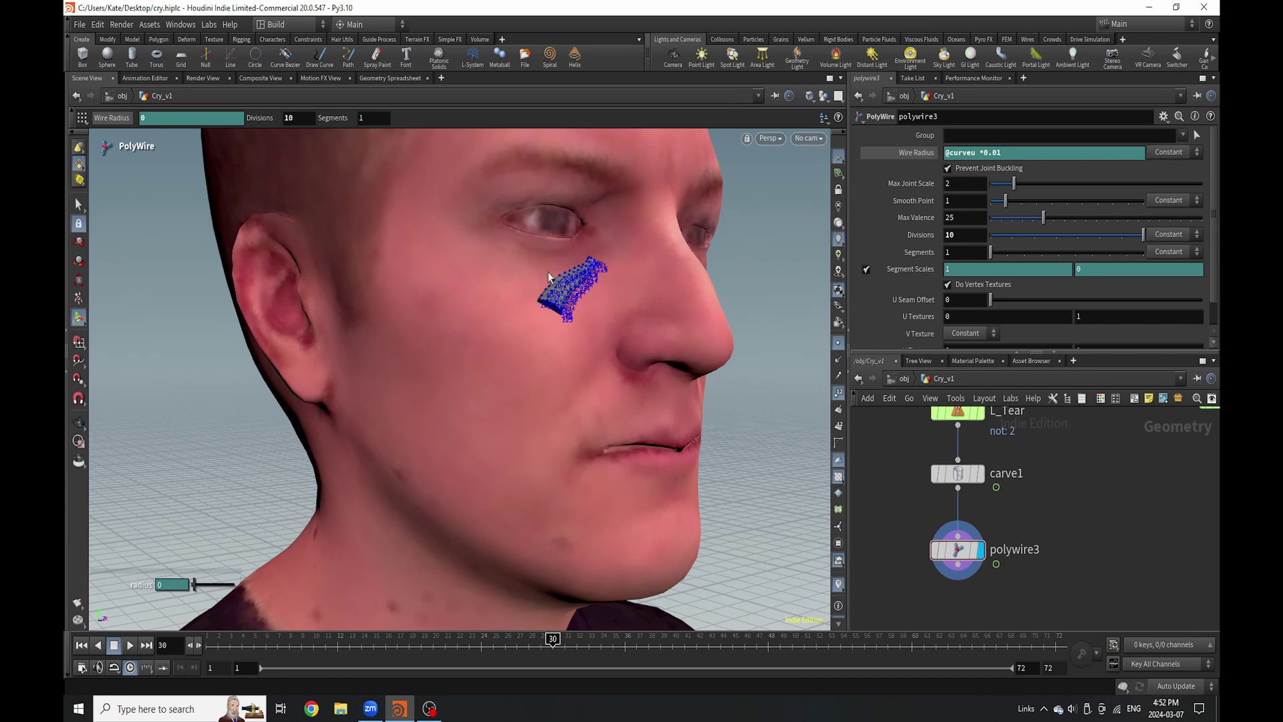
pyautogui.write('03')
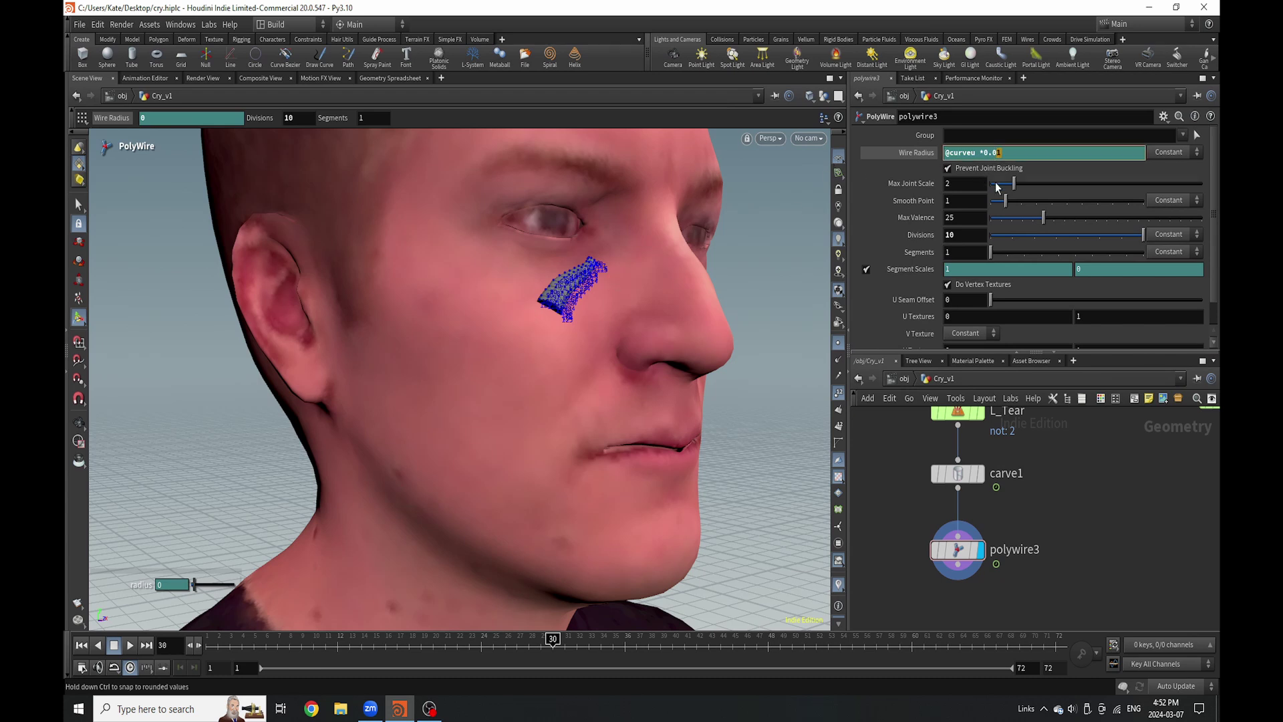
pyautogui.press('Return')
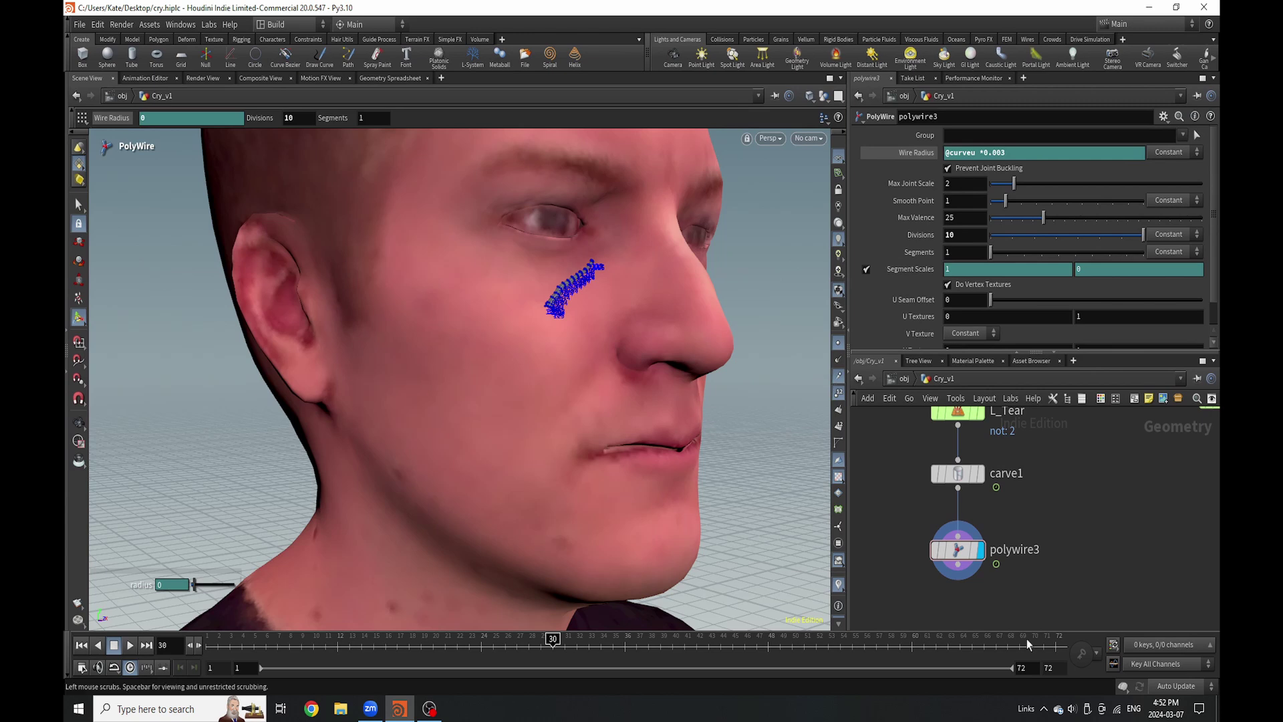
pyautogui.click(840, 341)
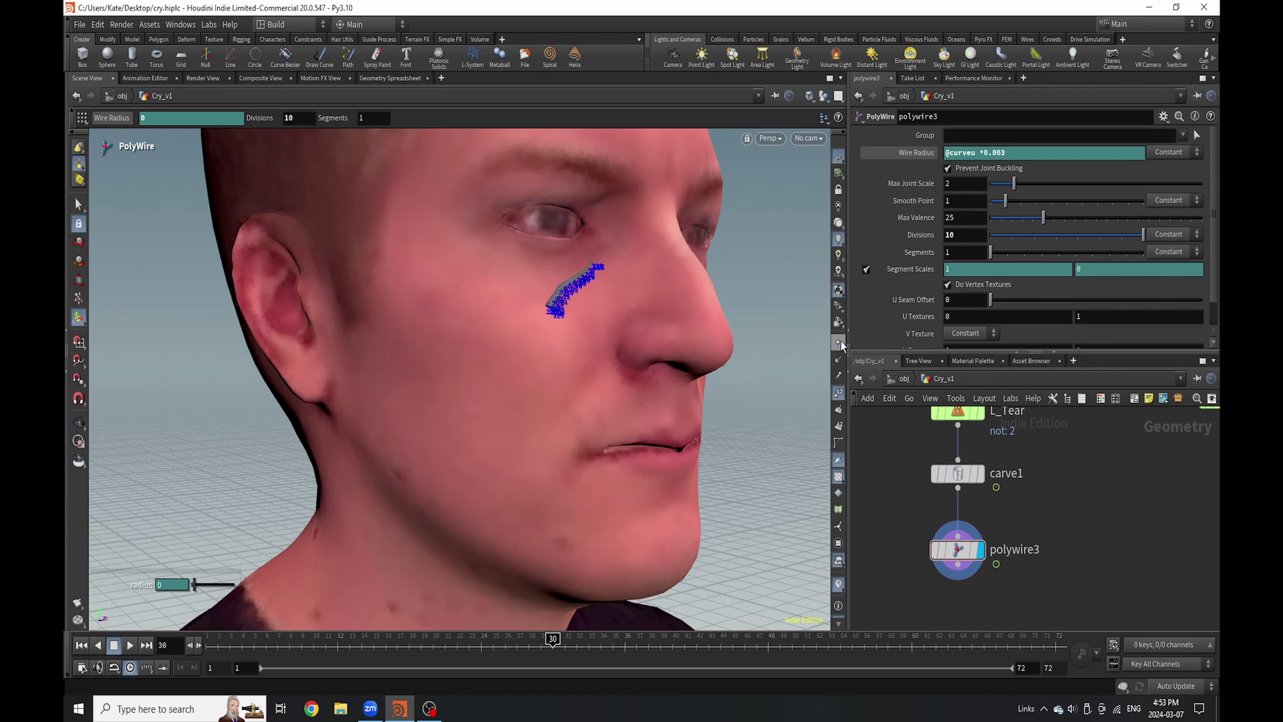
pyautogui.click(838, 398)
pyautogui.write('2')
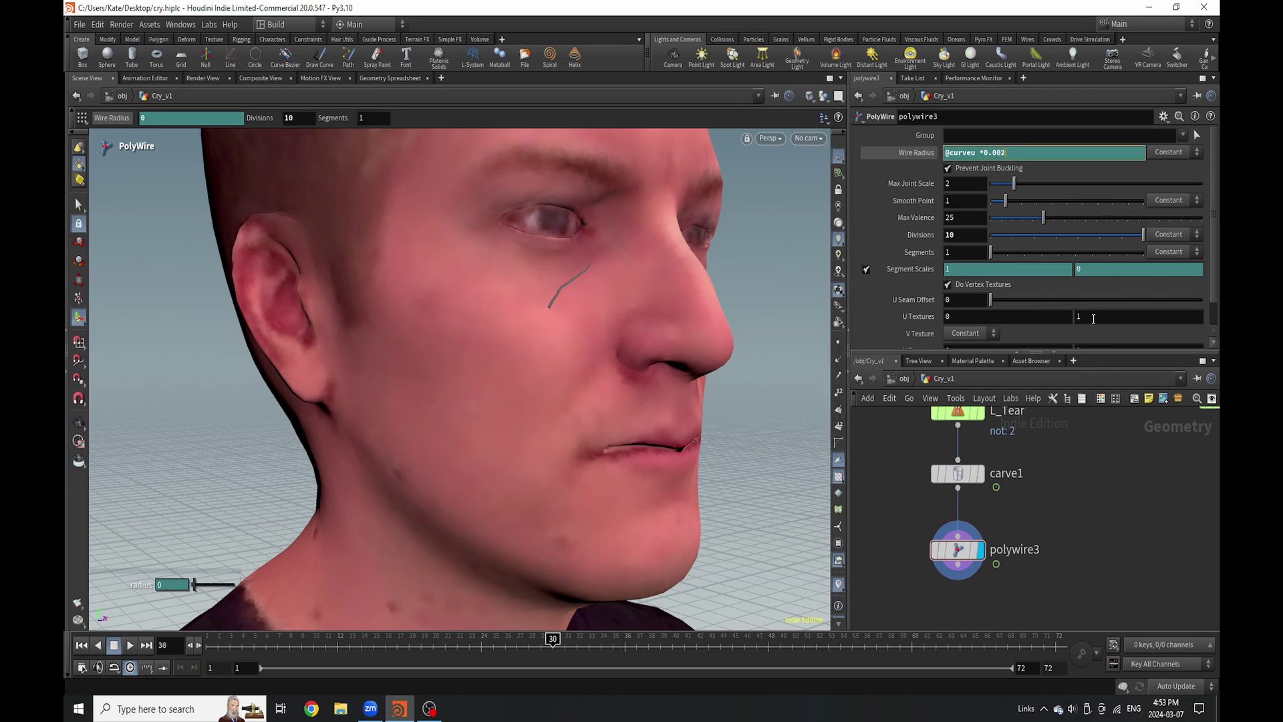
pyautogui.press('Return')
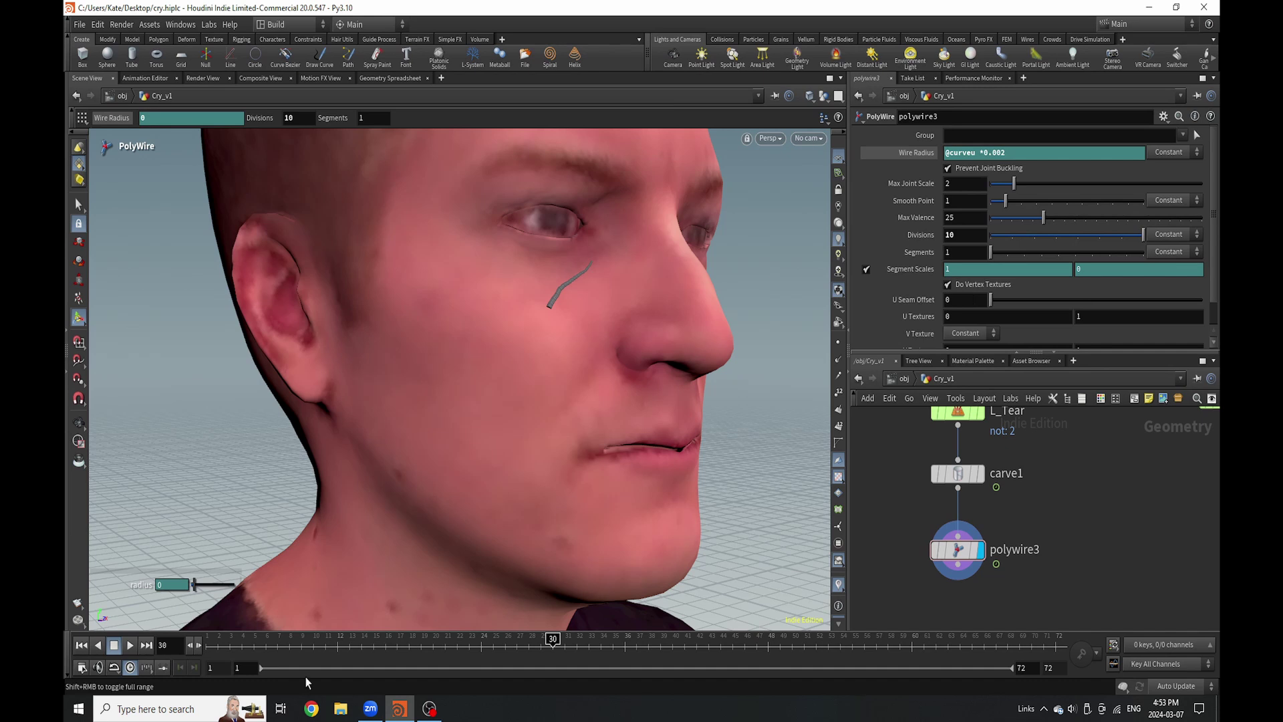
pyautogui.moveTo(461, 639); pyautogui.dragTo(790, 651)
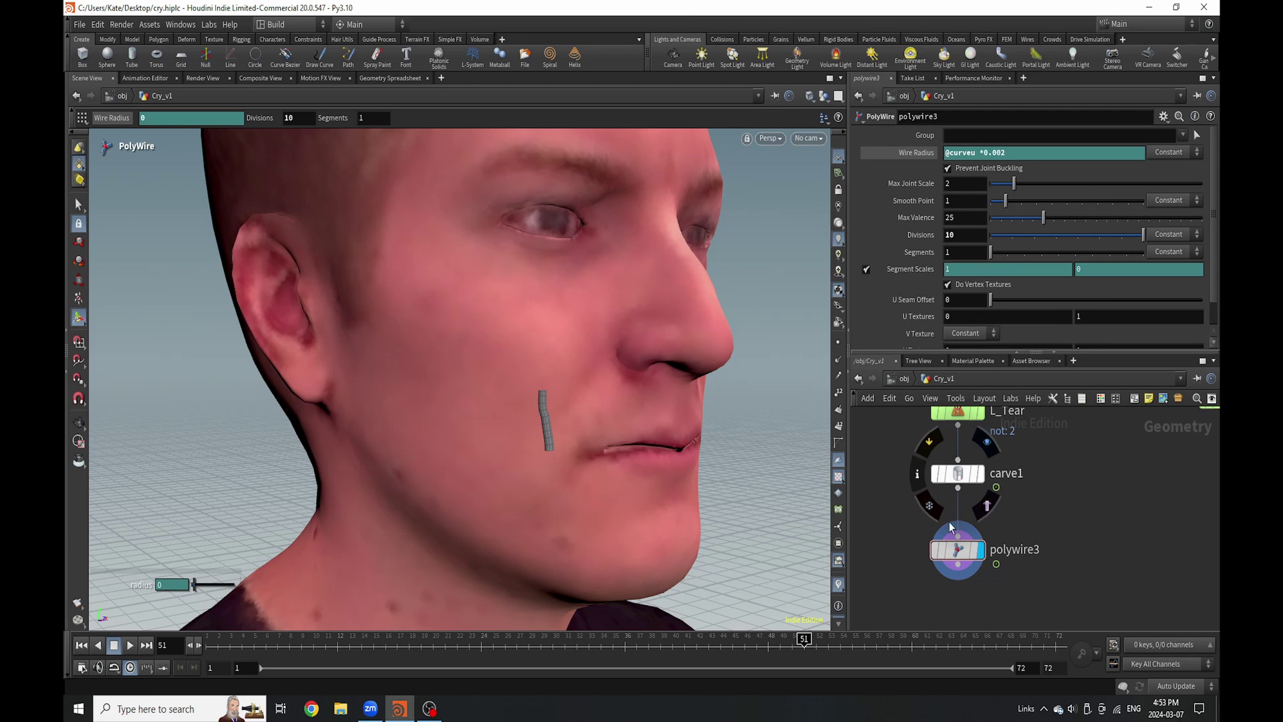
# Add a Merge node below the two eye branches, connect Out_L_Tear and Out_R_Tear to it, and display it.
pyautogui.scroll(-3, 956, 602)
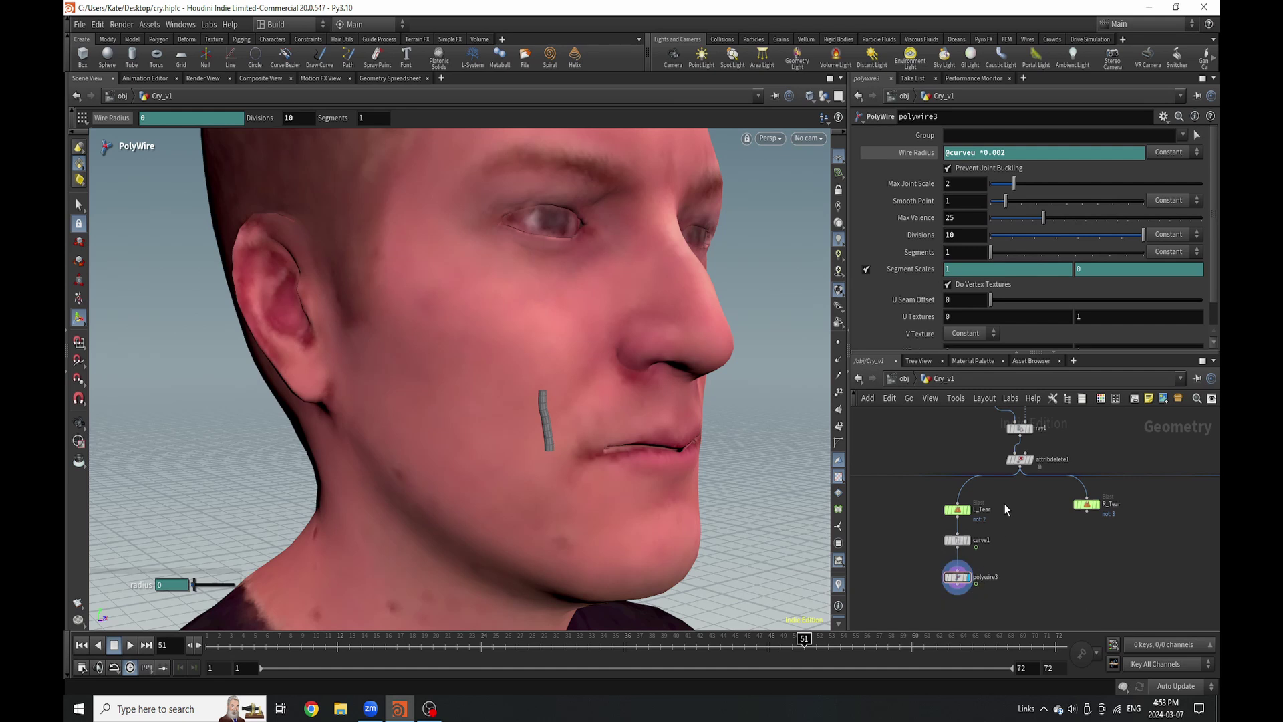
pyautogui.scroll(-5, 997, 468)
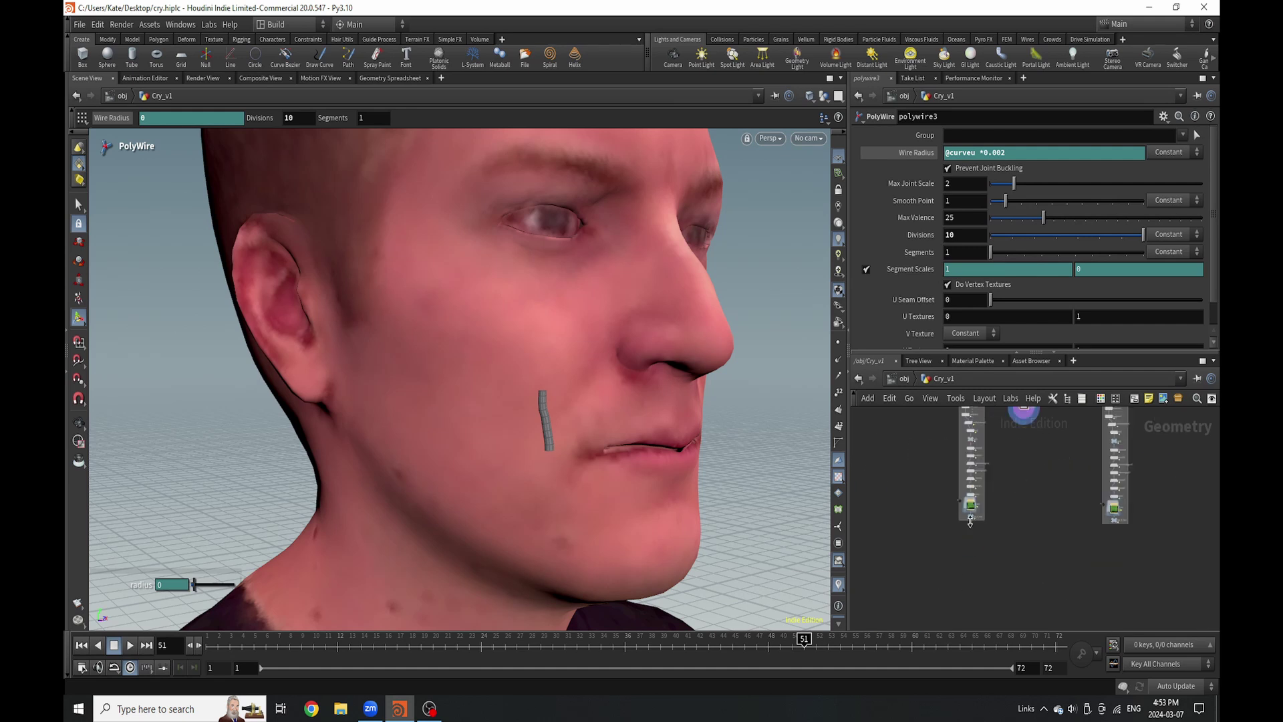
pyautogui.press('Tab')
pyautogui.write('merge')
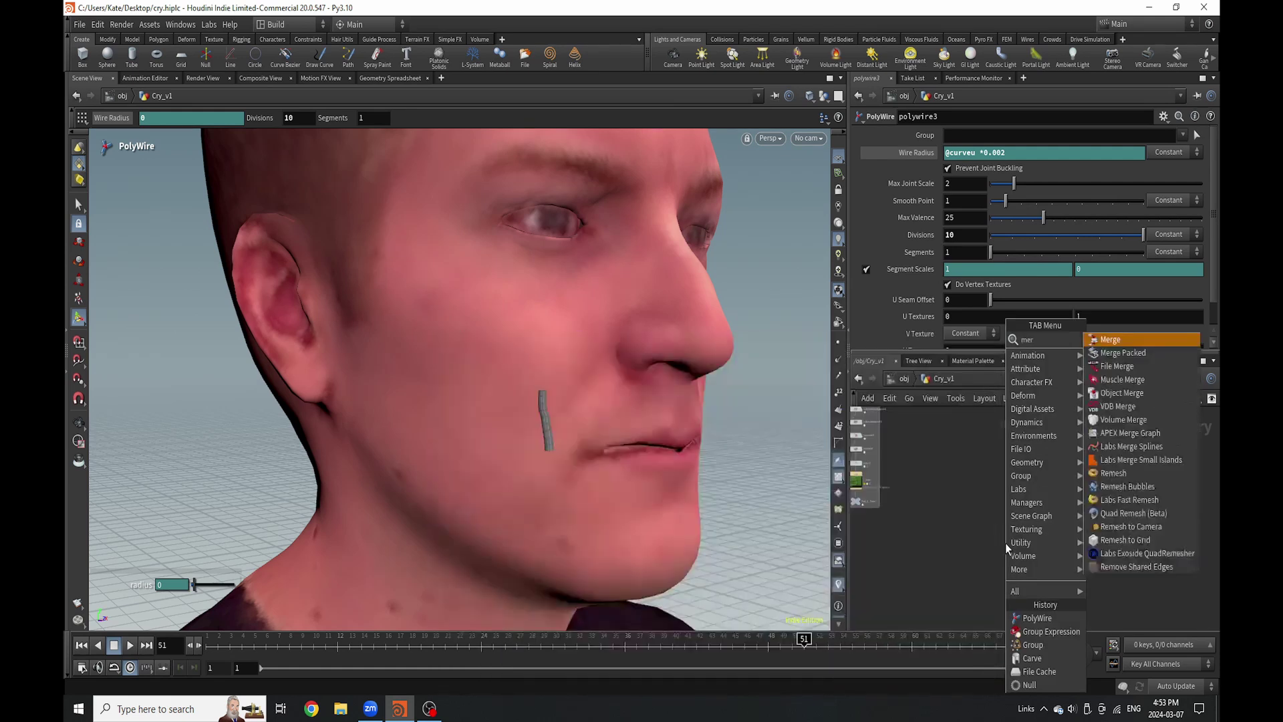
pyautogui.click(1128, 341)
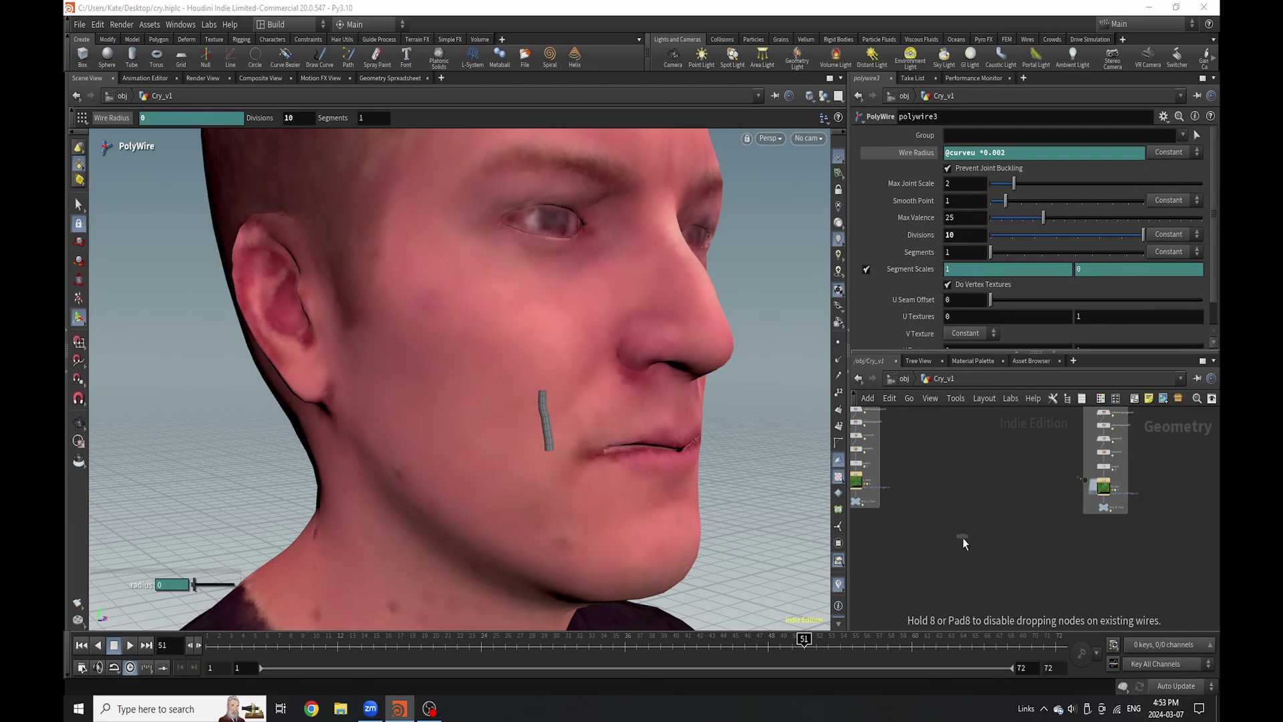
pyautogui.click(963, 537)
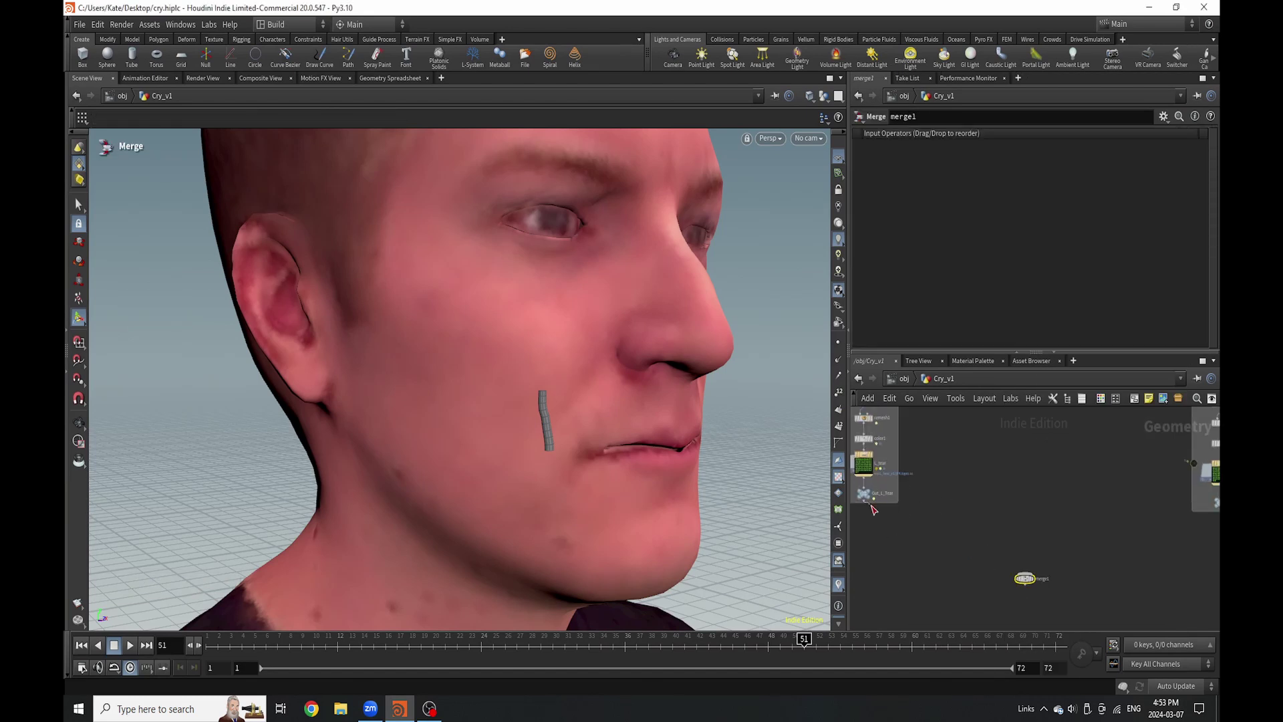
pyautogui.moveTo(873, 510); pyautogui.dragTo(1024, 573)
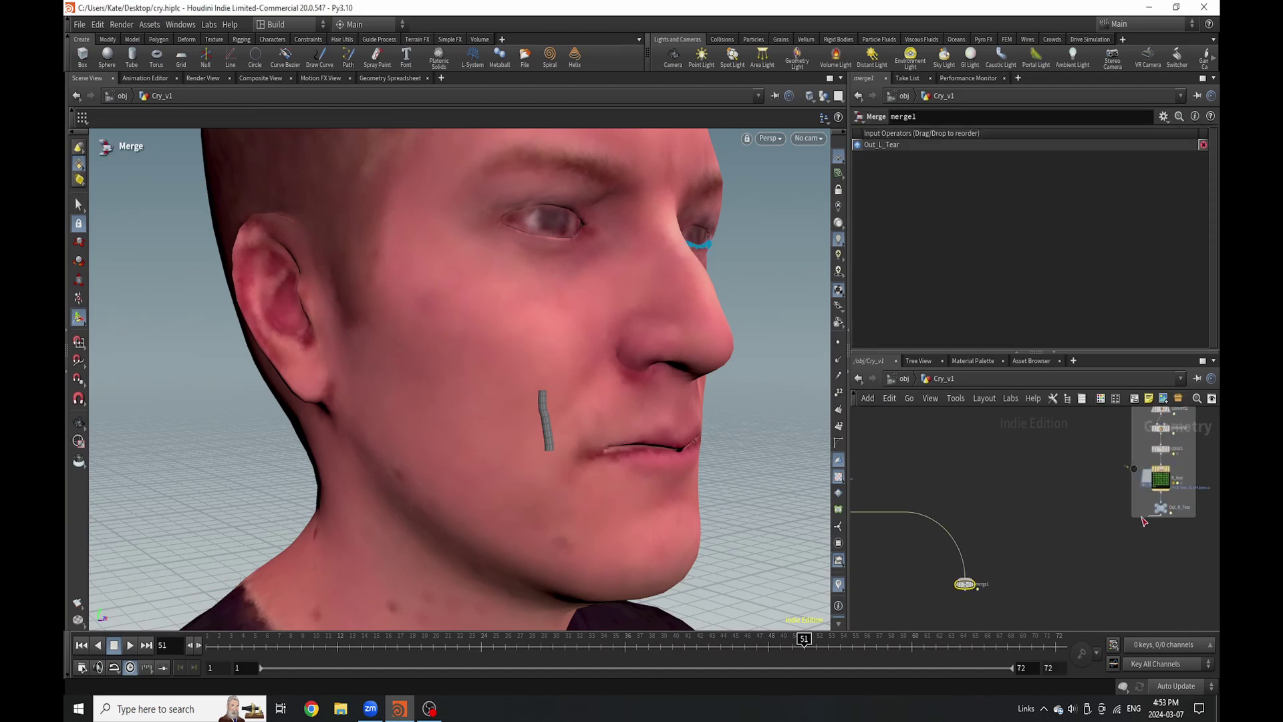
pyautogui.moveTo(1161, 514); pyautogui.dragTo(964, 585)
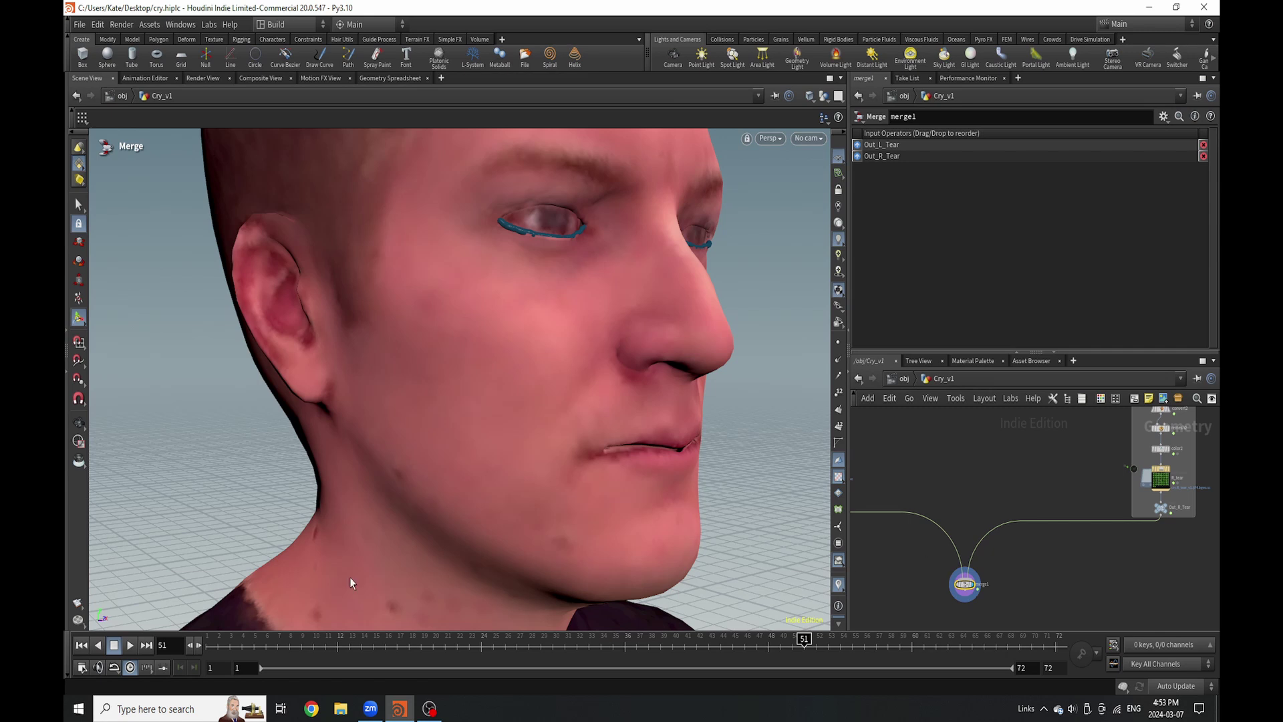
# Play the merged tear animation from frame 1 and stop it around frame 24.
pyautogui.doubleClick(162, 645)
pyautogui.write('1')
pyautogui.press('Return')
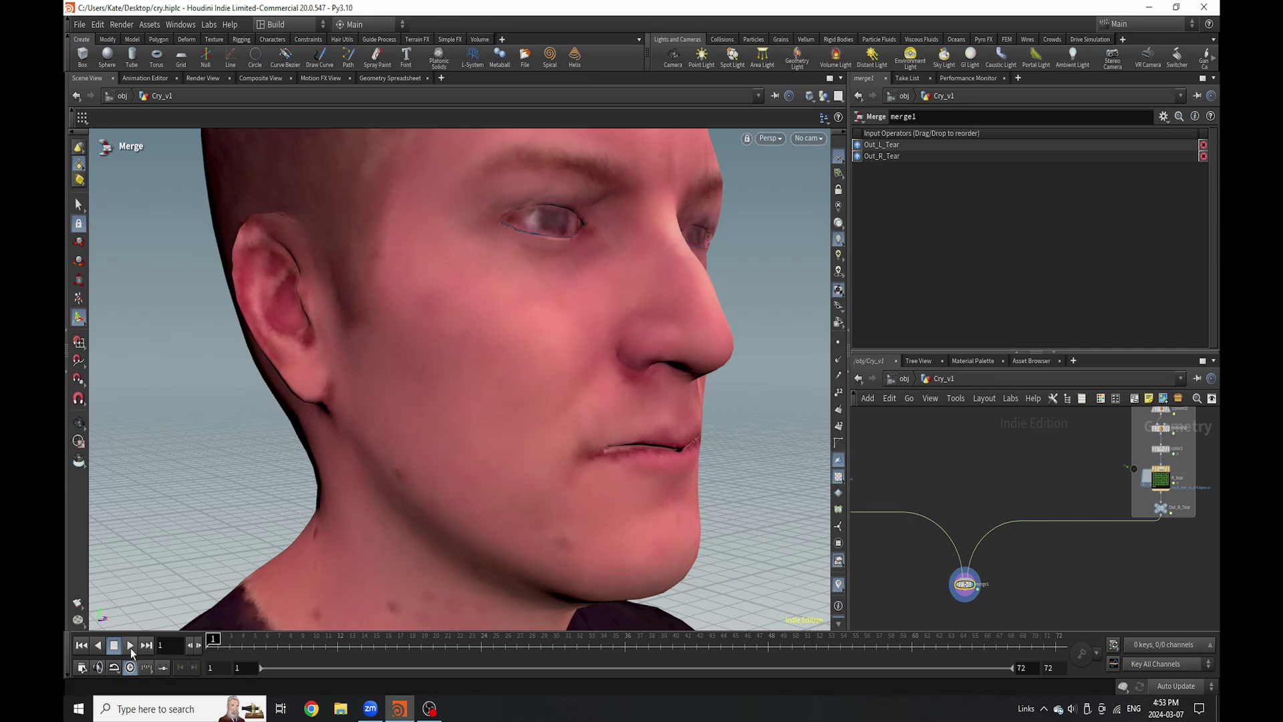
pyautogui.click(132, 651)
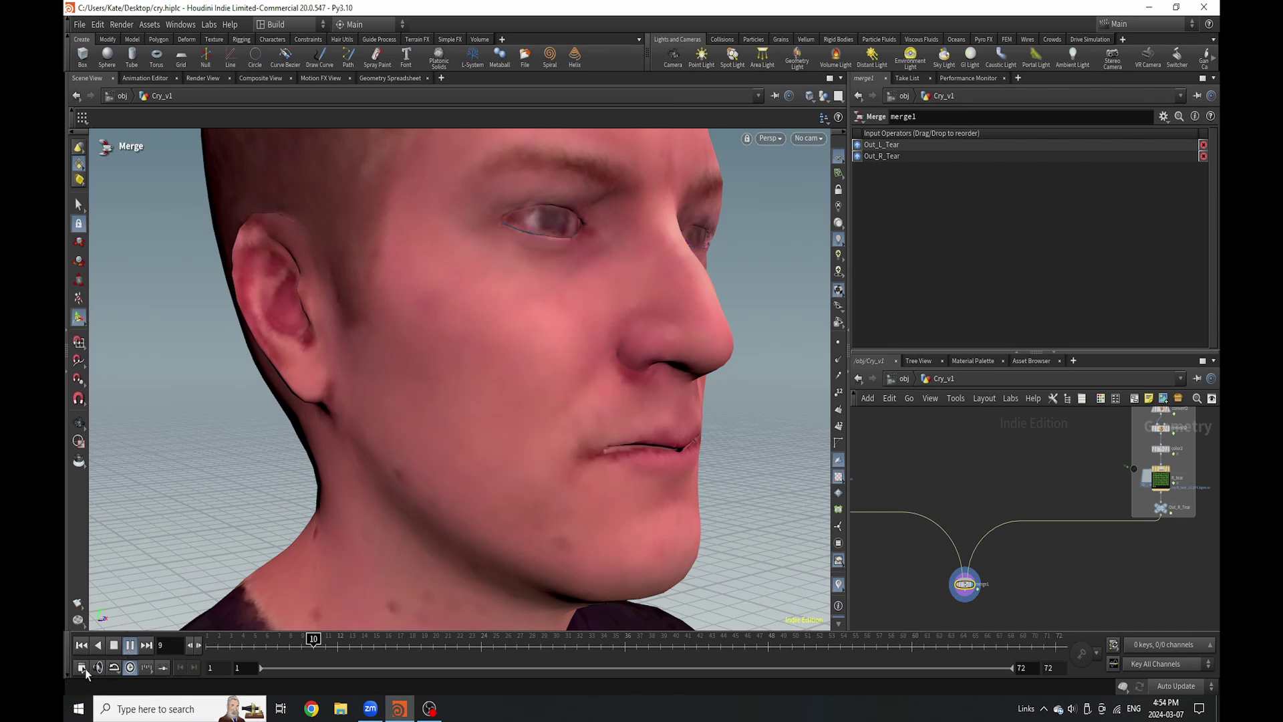
pyautogui.click(131, 644)
# Return to the L_Tear branch, display the carve1 node and show its point markers.
pyautogui.scroll(6, 1013, 518)
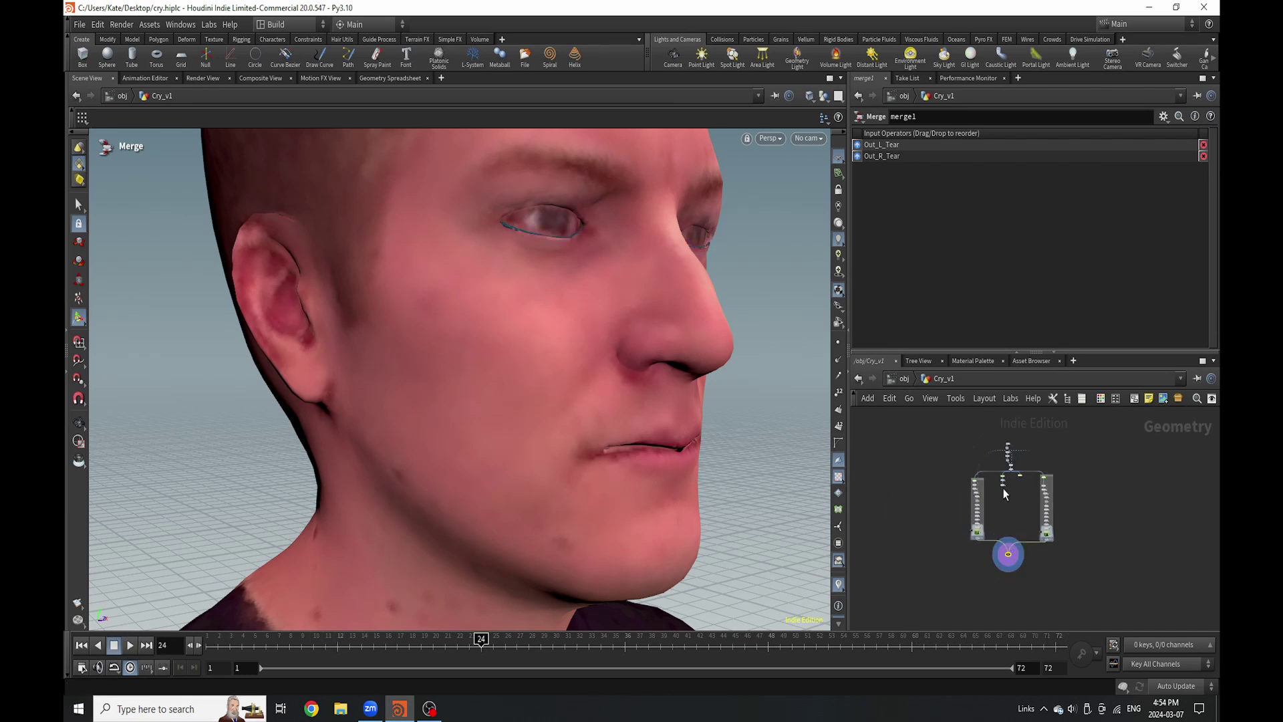
pyautogui.scroll(5, 956, 537)
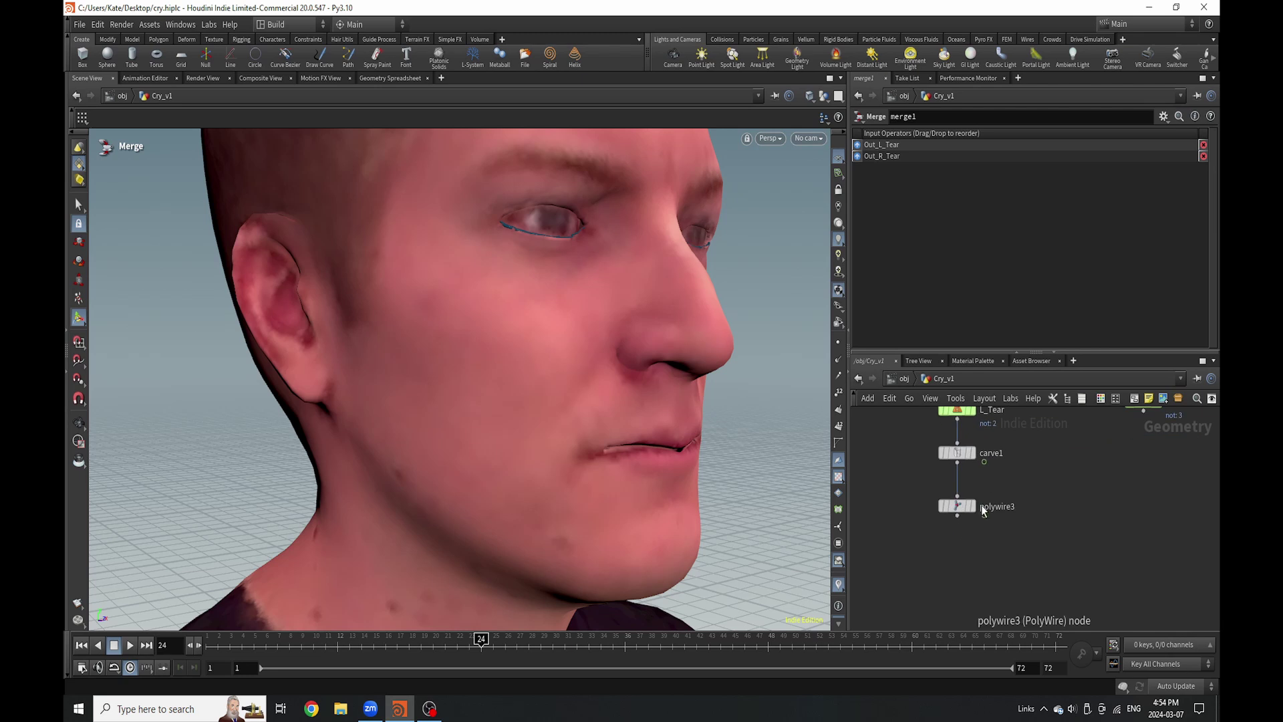
pyautogui.click(953, 535)
pyautogui.scroll(-3, 969, 494)
pyautogui.scroll(3, 962, 487)
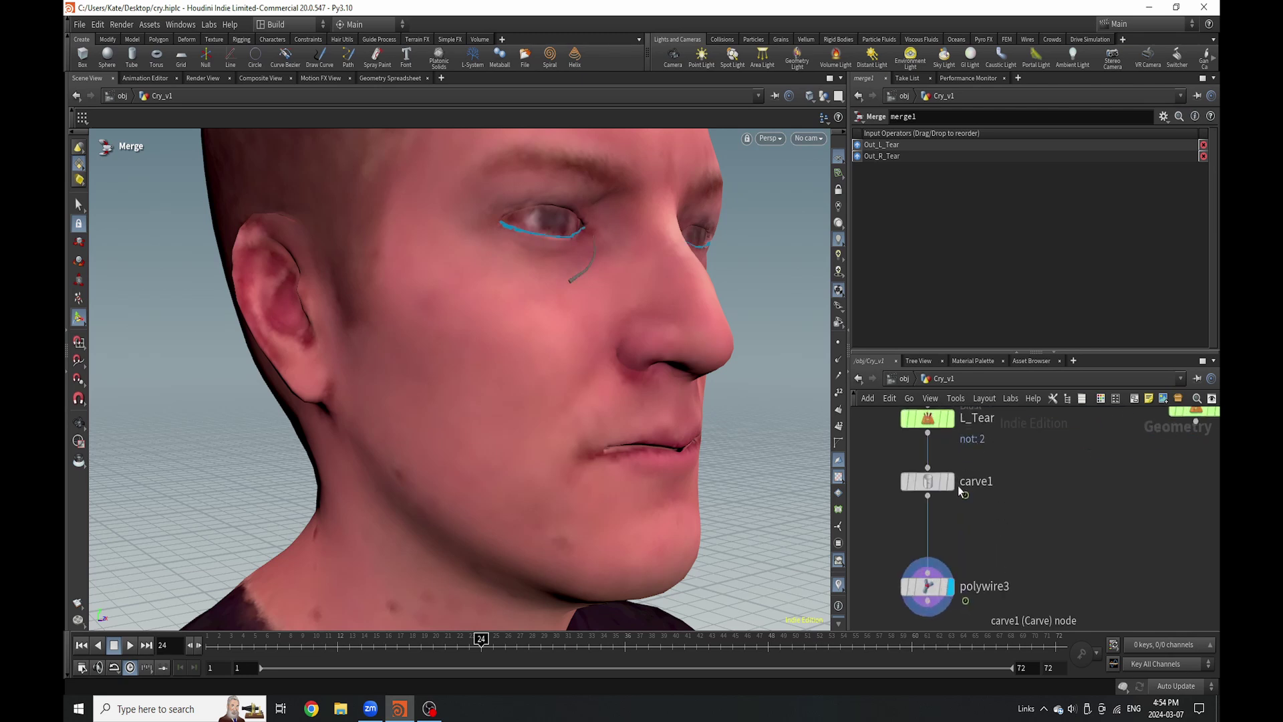
pyautogui.click(949, 481)
pyautogui.click(835, 343)
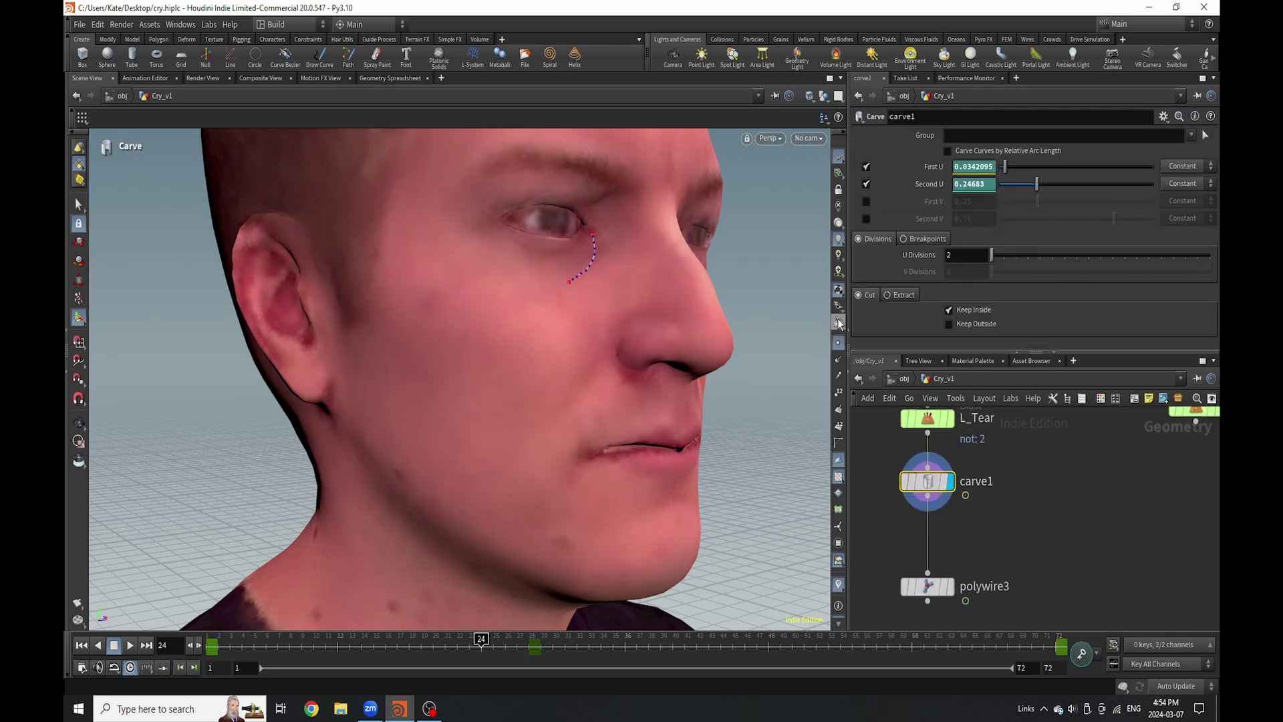
# Insert a Resample node between carve1 and polywire3 with Length 0.001 and the Curve U Attribute enabled.
pyautogui.scroll(-2, 950, 512)
pyautogui.scroll(2, 930, 563)
pyautogui.moveTo(929, 563); pyautogui.dragTo(929, 580)
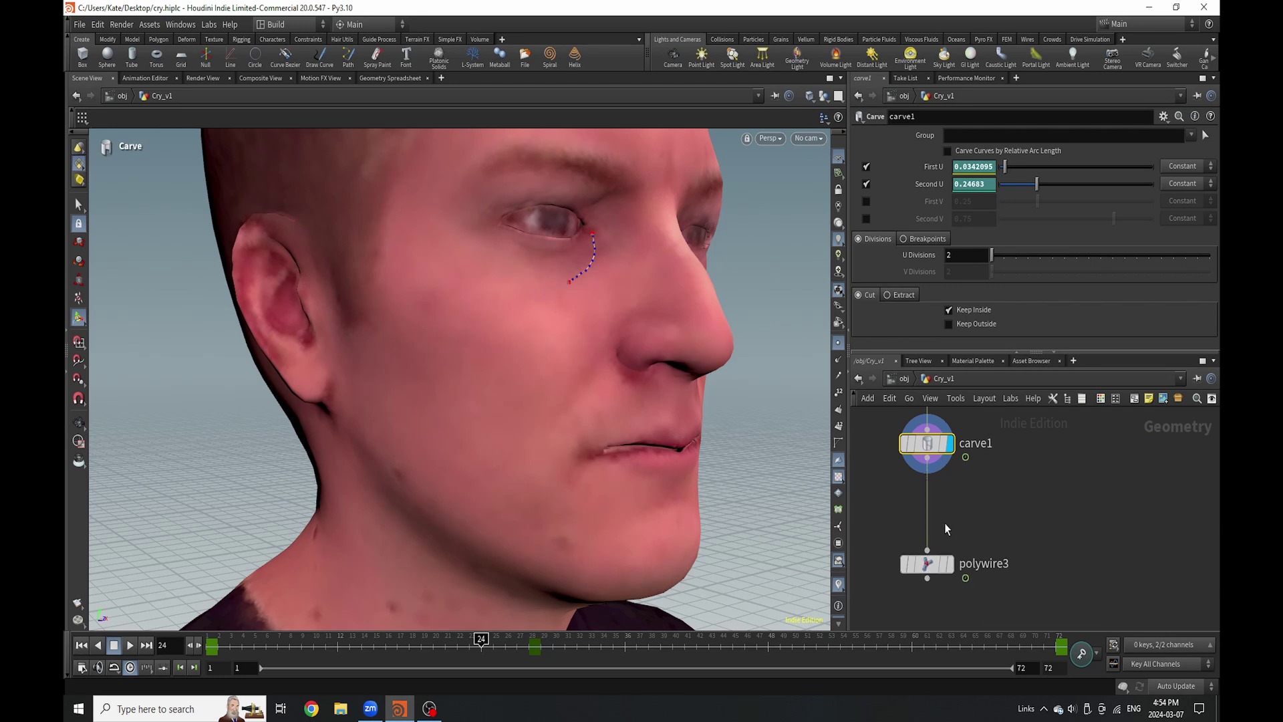
pyautogui.press('Tab')
pyautogui.write('re')
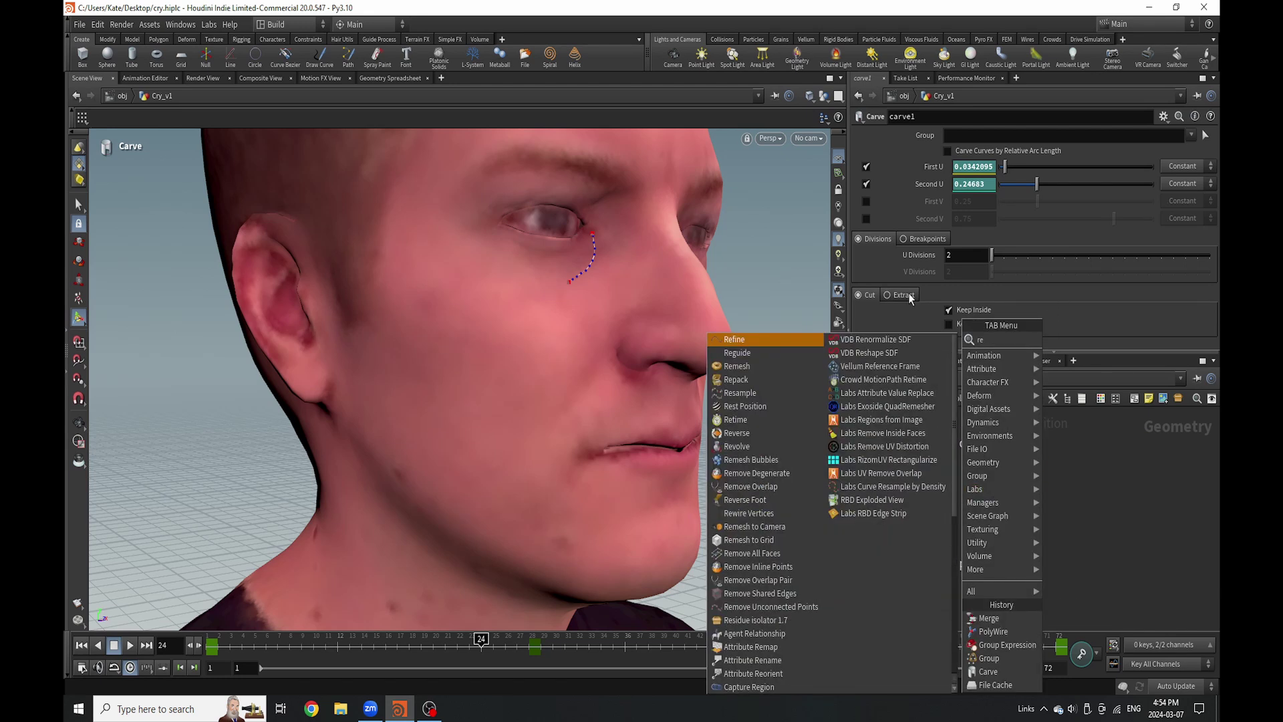
pyautogui.click(782, 399)
pyautogui.click(922, 483)
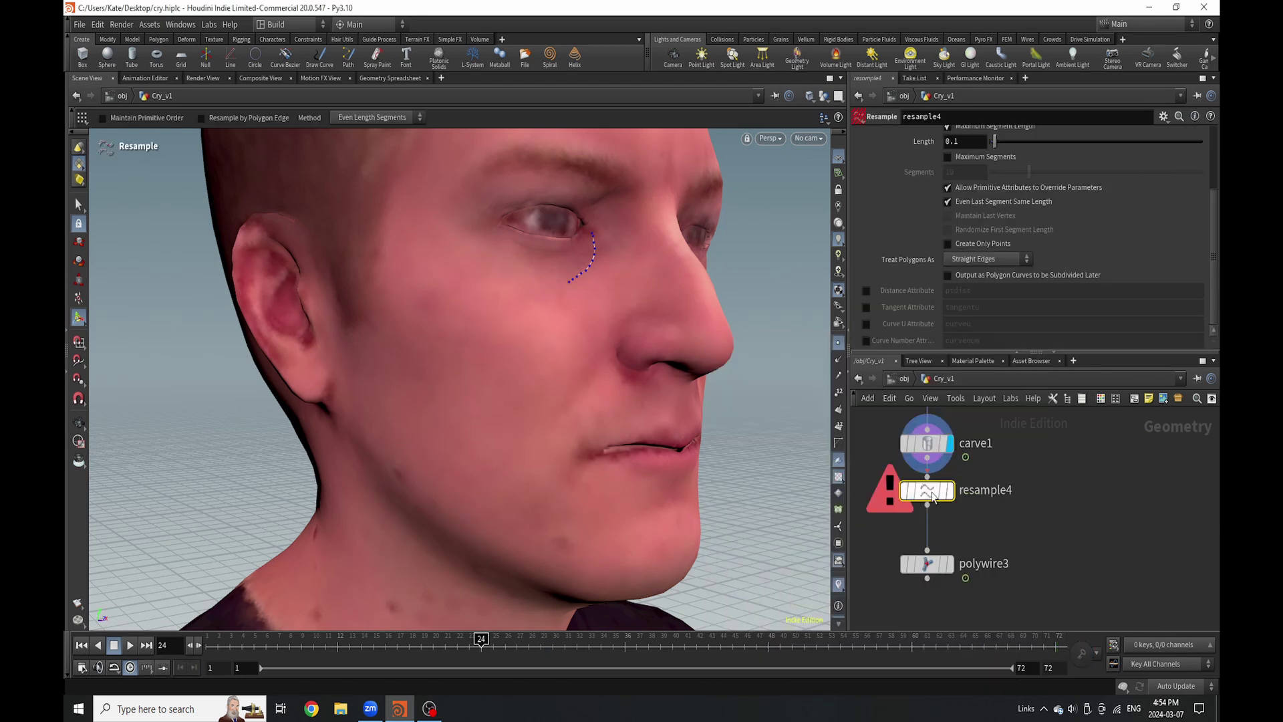
pyautogui.click(867, 326)
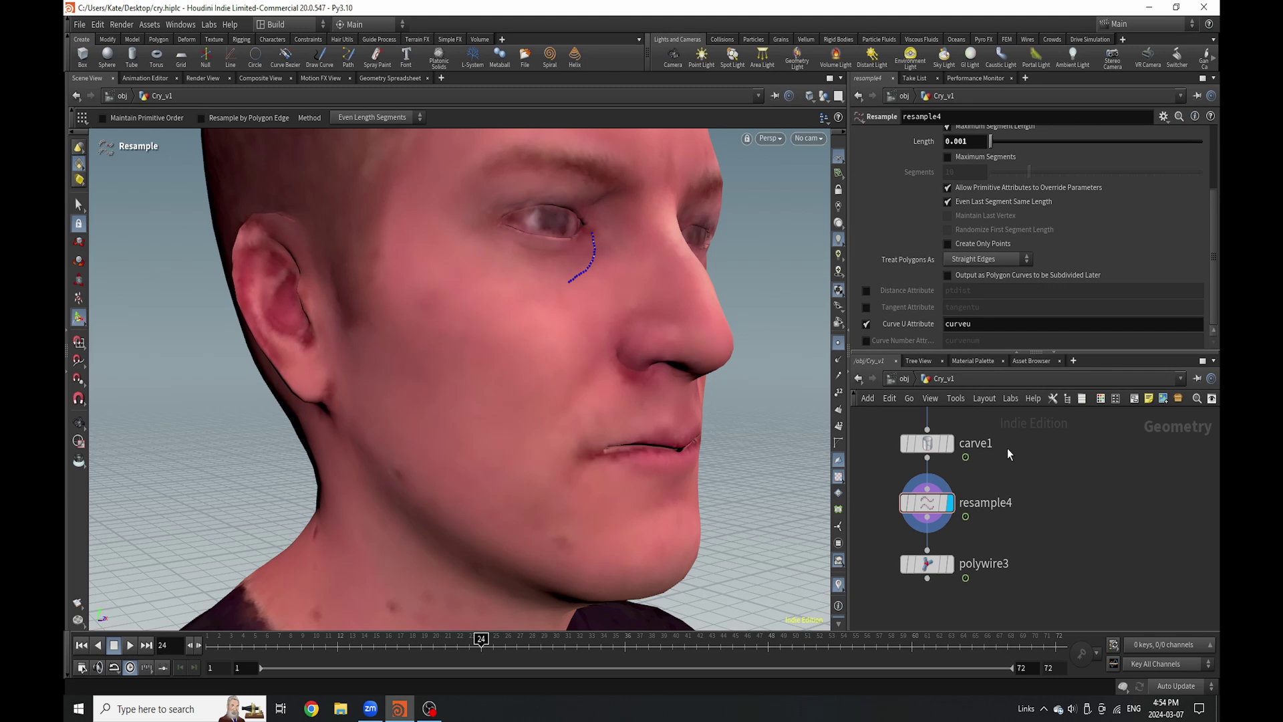
# Display polywire3 and scrub the timeline to check the wire's taper on the resampled curve.
pyautogui.click(948, 564)
pyautogui.moveTo(566, 635); pyautogui.dragTo(867, 642)
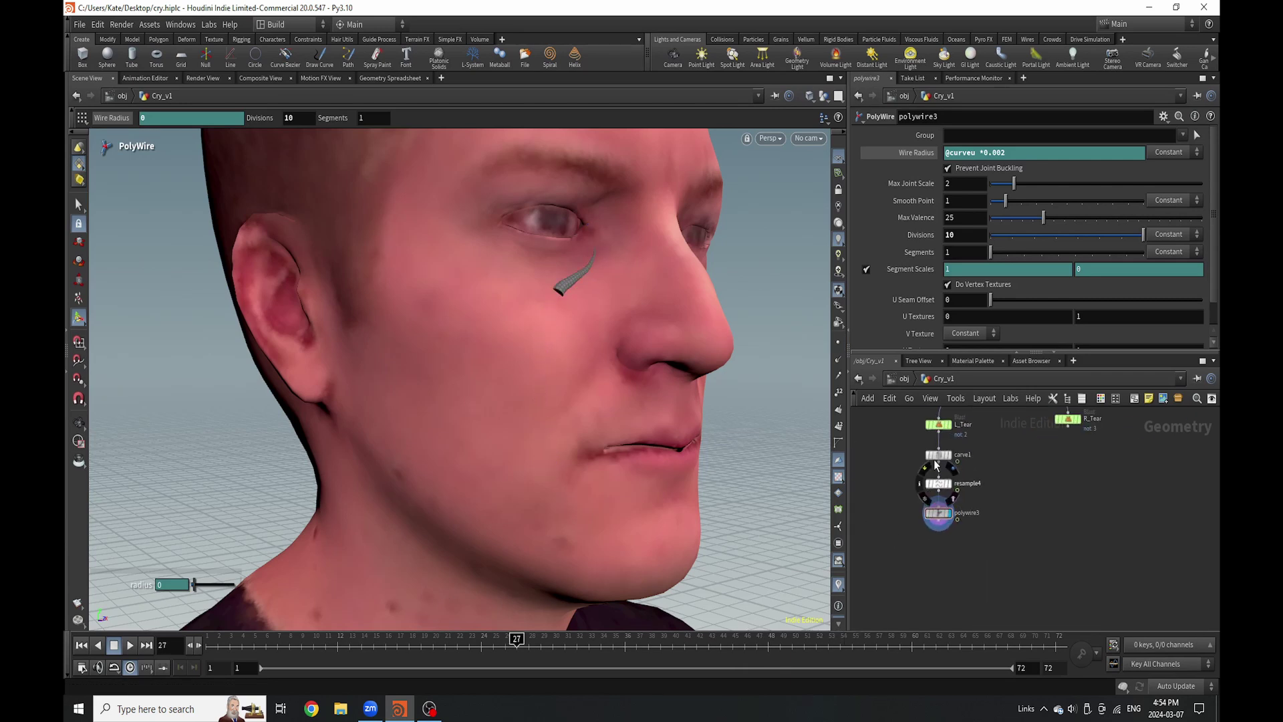
pyautogui.scroll(4, 941, 551)
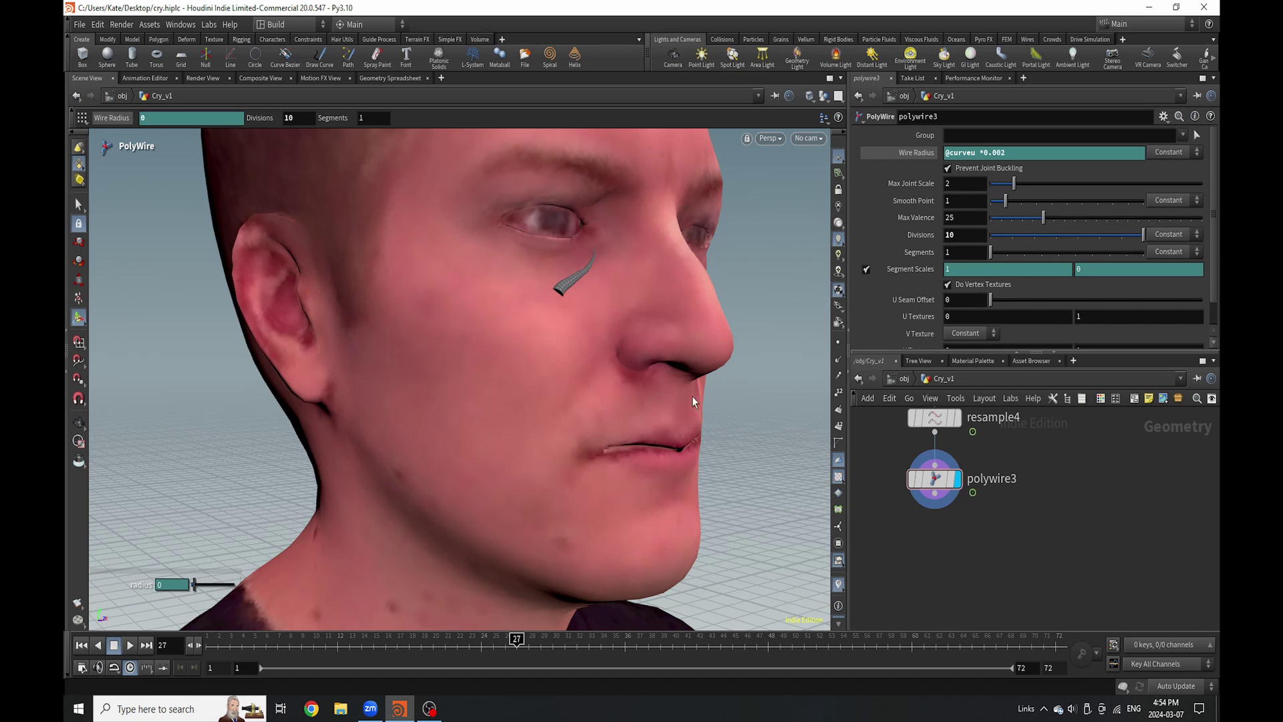
# Move polywire3 aside and branch a Color node off resample4, placed next to it and displayed.
pyautogui.scroll(-3, 987, 551)
pyautogui.moveTo(955, 509); pyautogui.dragTo(1011, 520)
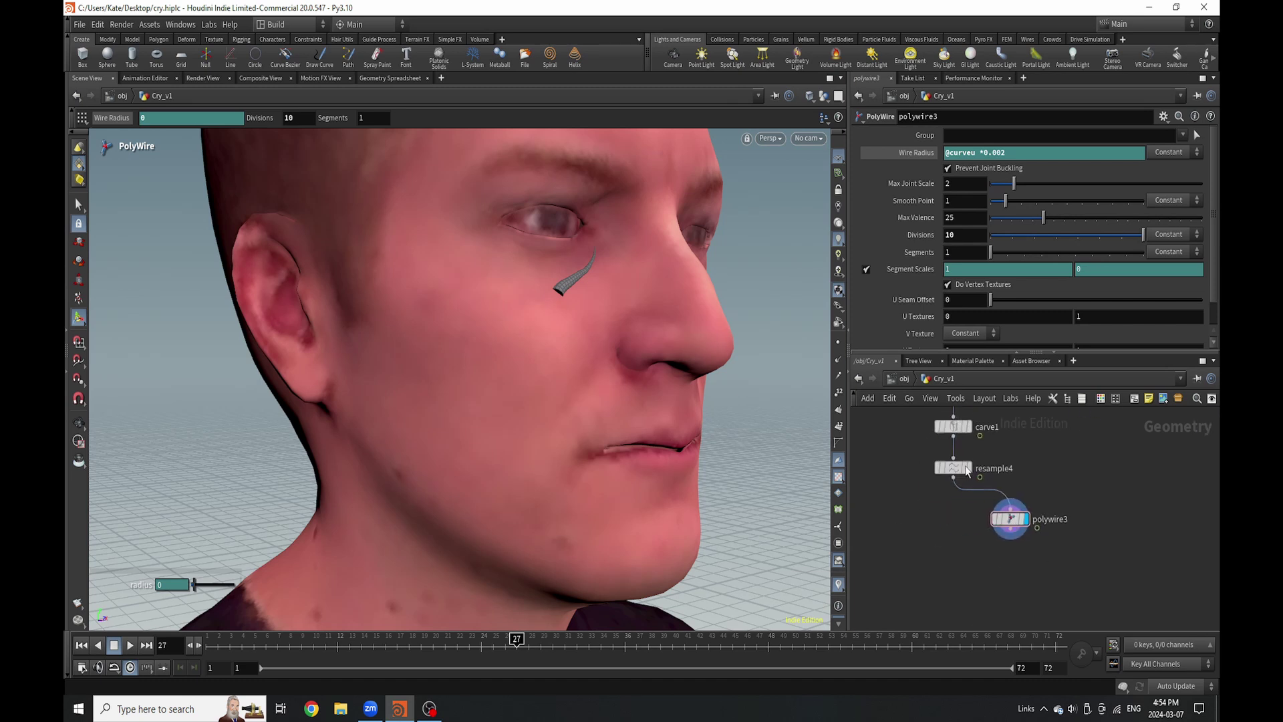
pyautogui.click(970, 468)
pyautogui.click(953, 467)
pyautogui.press('Tab')
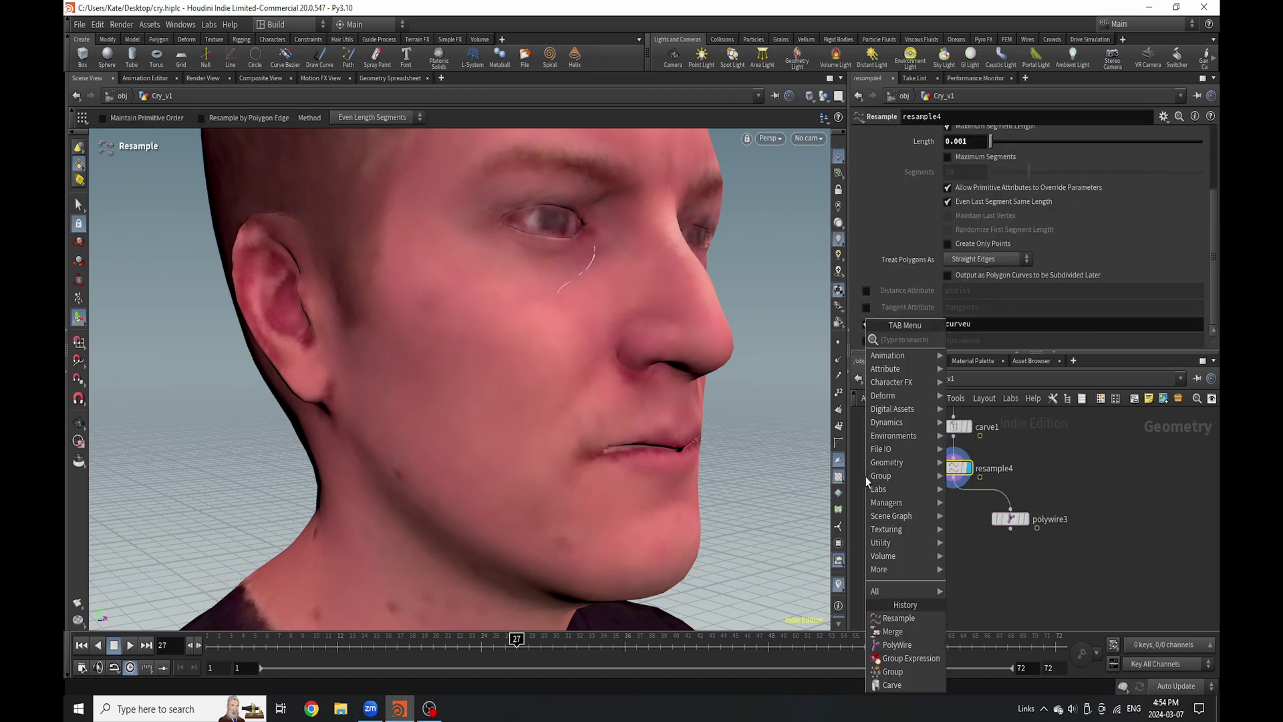
pyautogui.write('color')
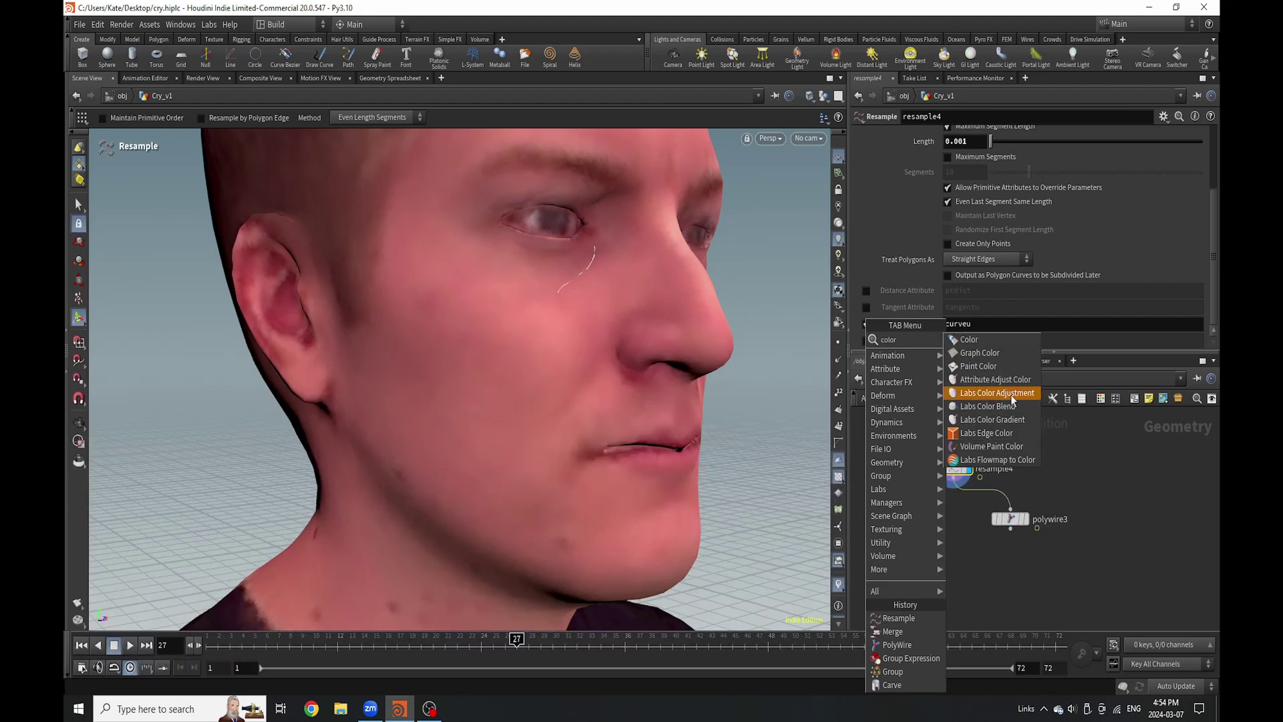
pyautogui.click(989, 341)
pyautogui.click(899, 514)
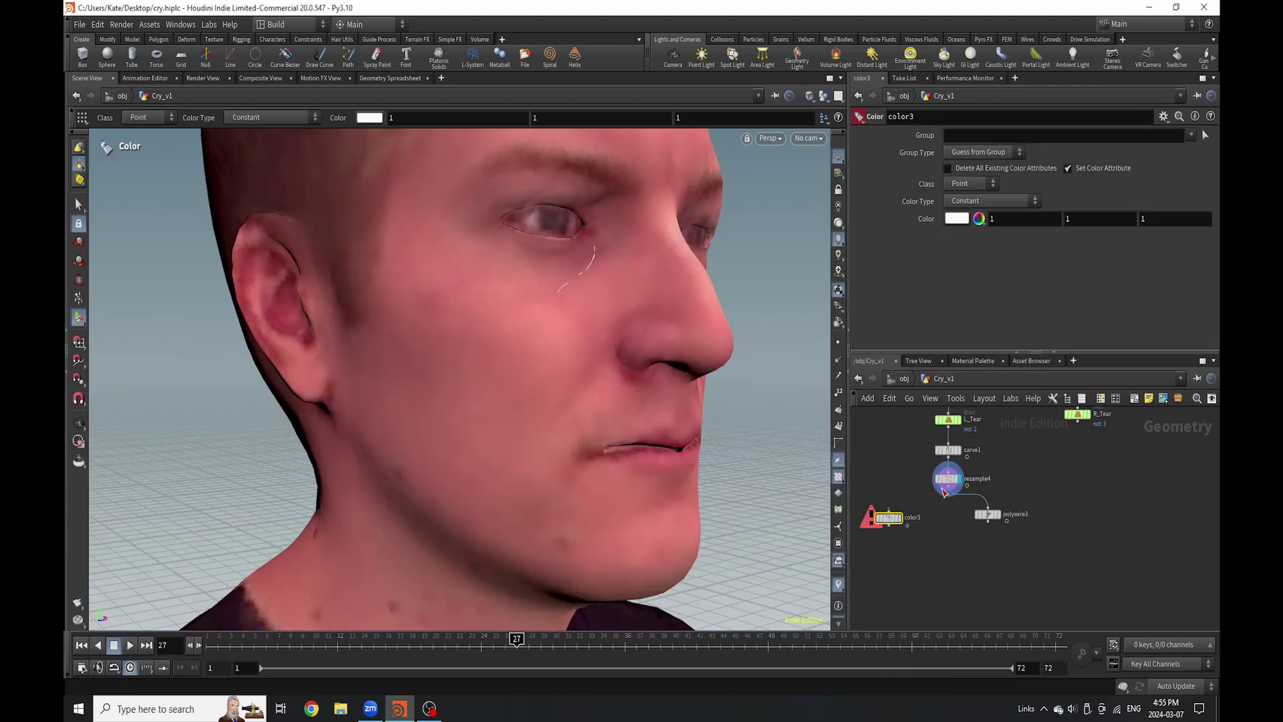
pyautogui.moveTo(943, 492); pyautogui.dragTo(889, 512)
pyautogui.scroll(2, 896, 519)
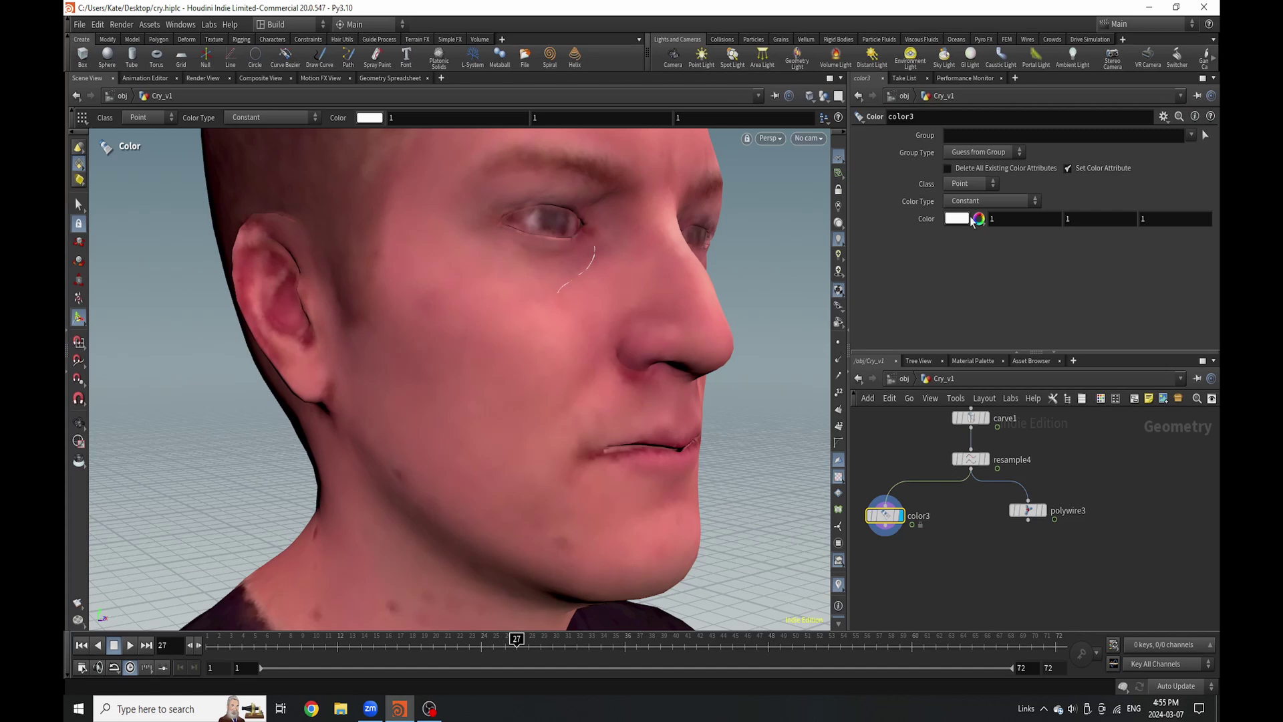
# Set the Color node to Ramp from Attribute, using the curveu attribute with the Infra-Red ramp preset.
pyautogui.click(988, 202)
pyautogui.click(999, 259)
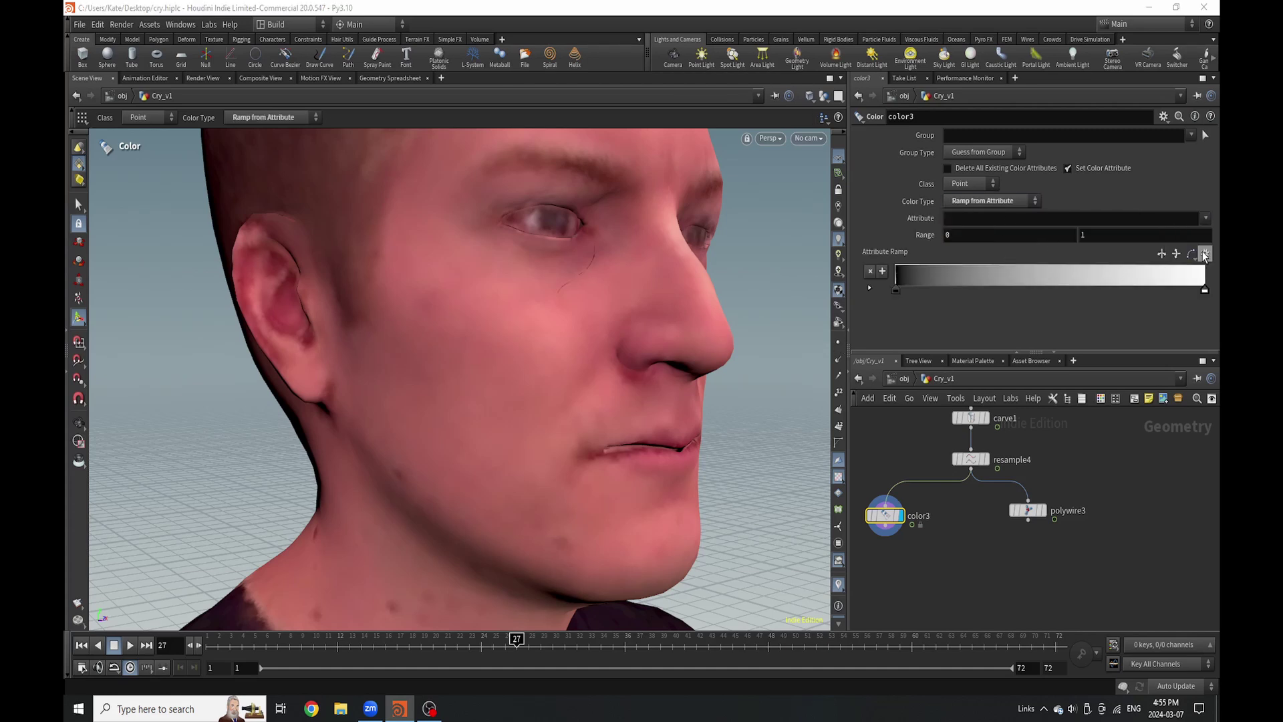
pyautogui.click(1204, 256)
pyautogui.click(1205, 254)
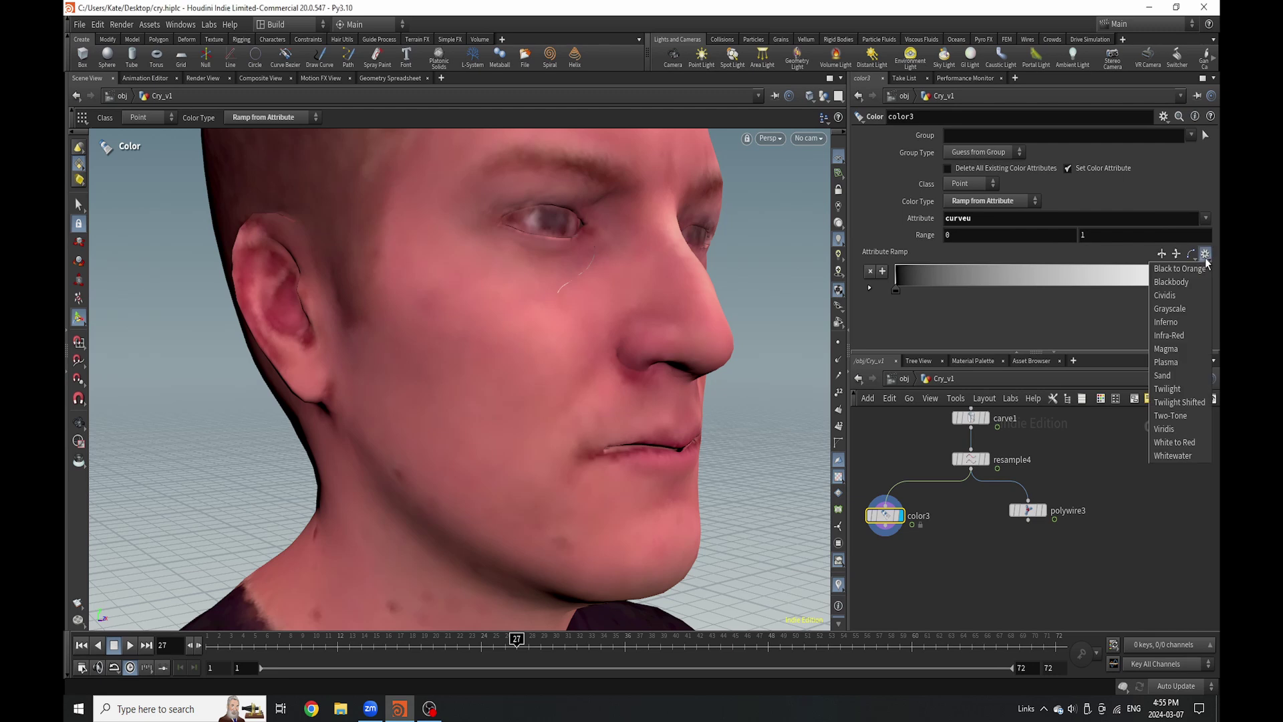
pyautogui.click(1199, 331)
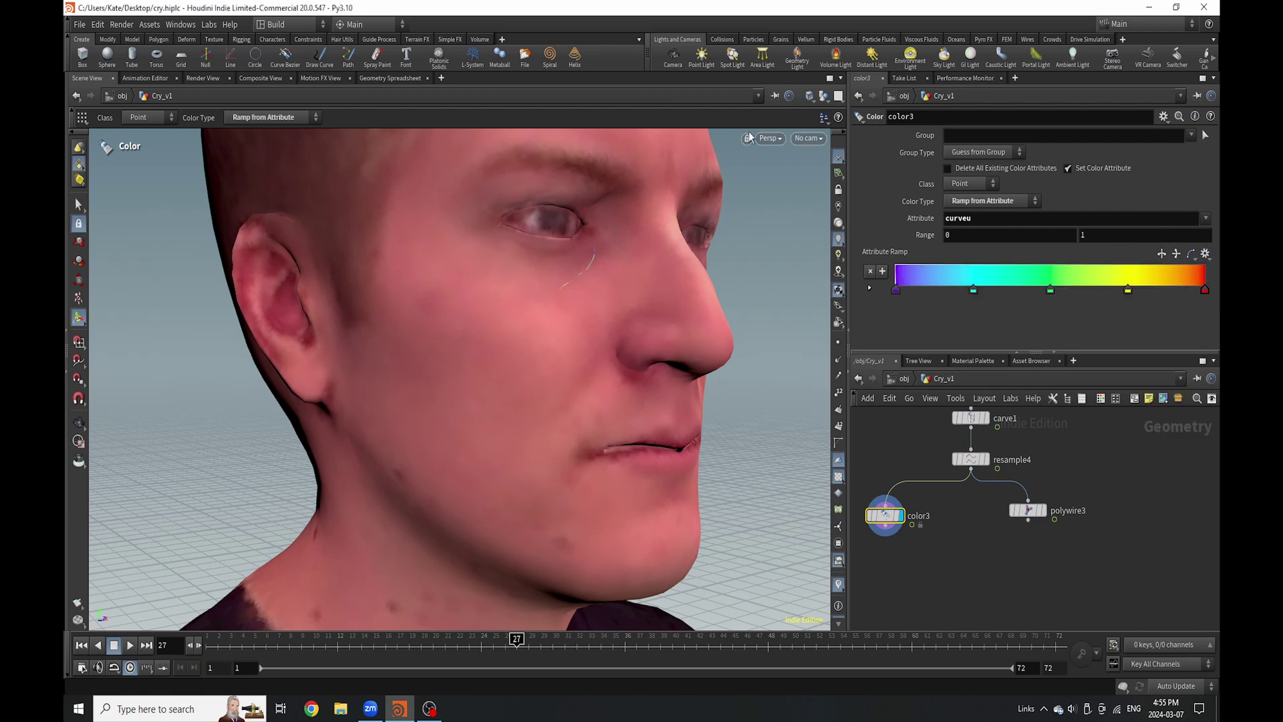
# Hide the other objects, show the curve's points and examine their curveu values sorted in the Geometry Spreadsheet.
pyautogui.click(837, 96)
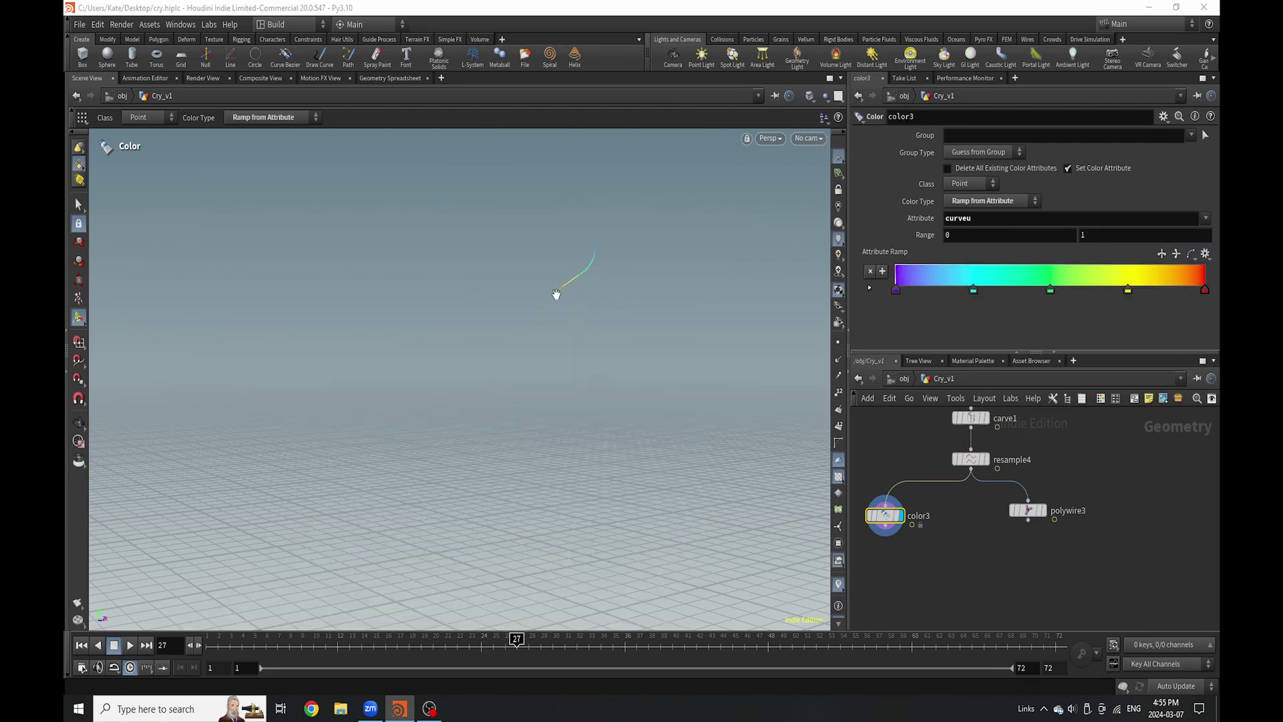
pyautogui.scroll(5, 705, 183)
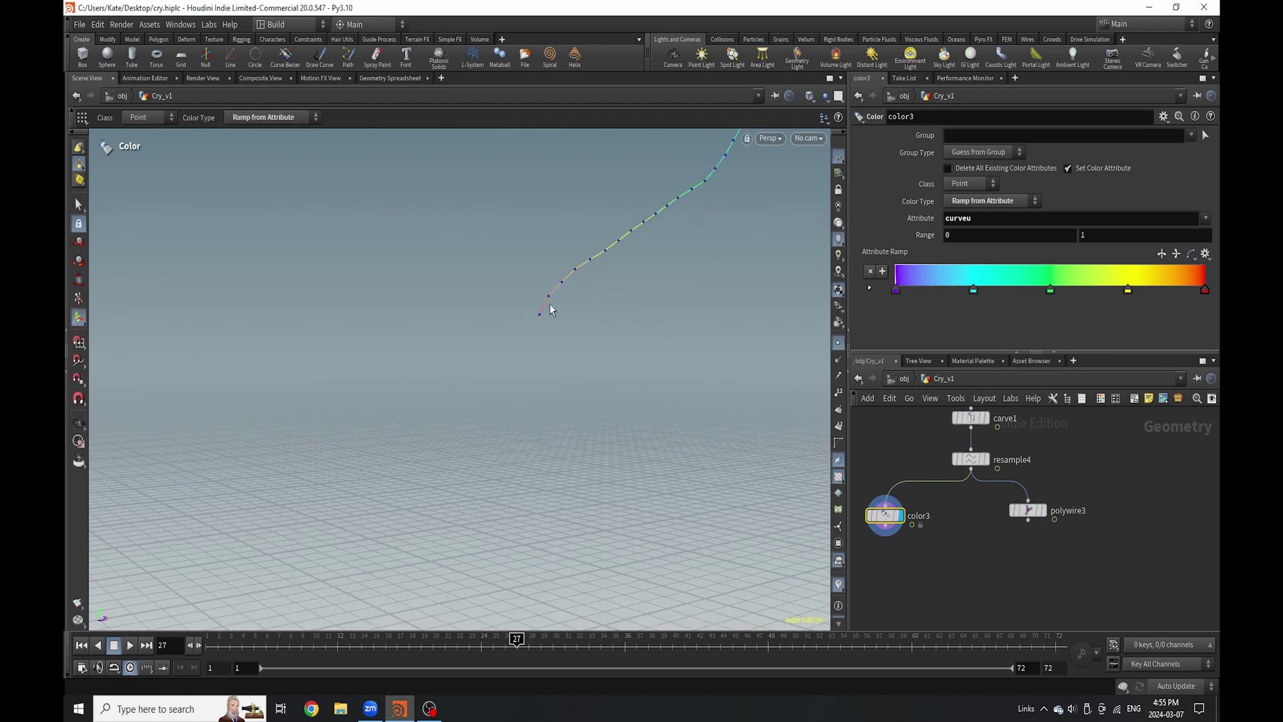
pyautogui.click(390, 80)
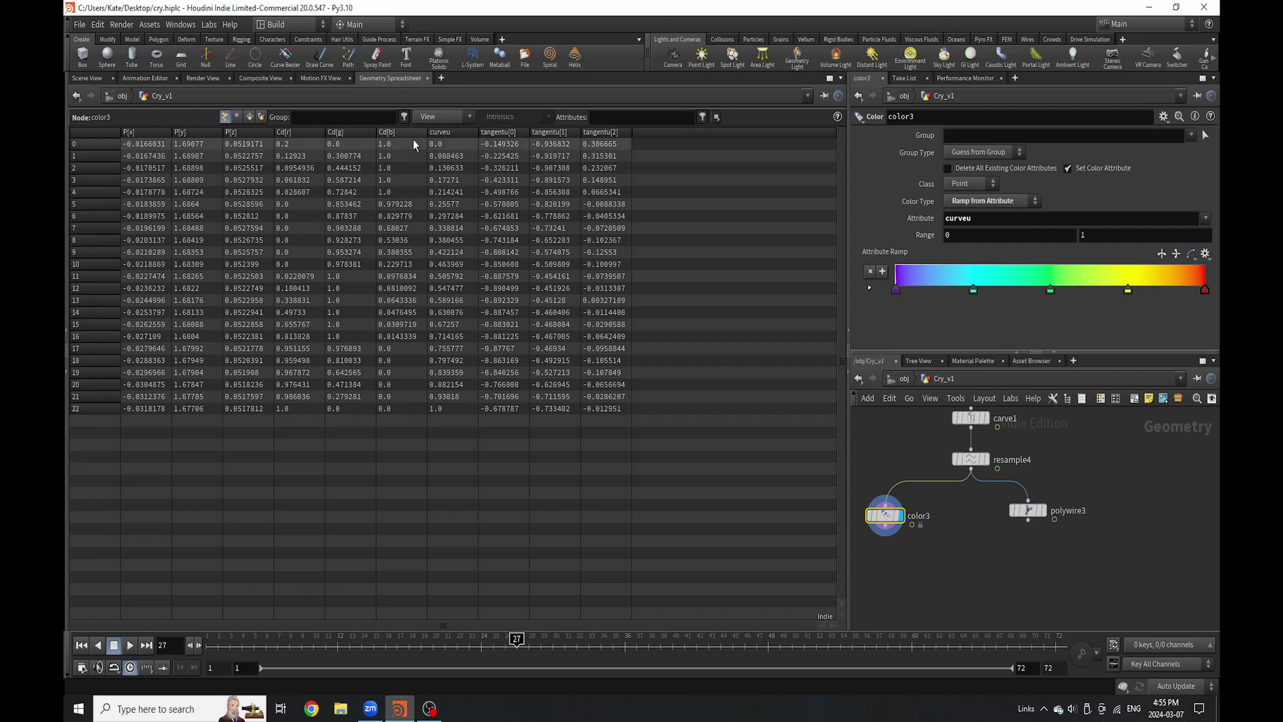
pyautogui.click(456, 132)
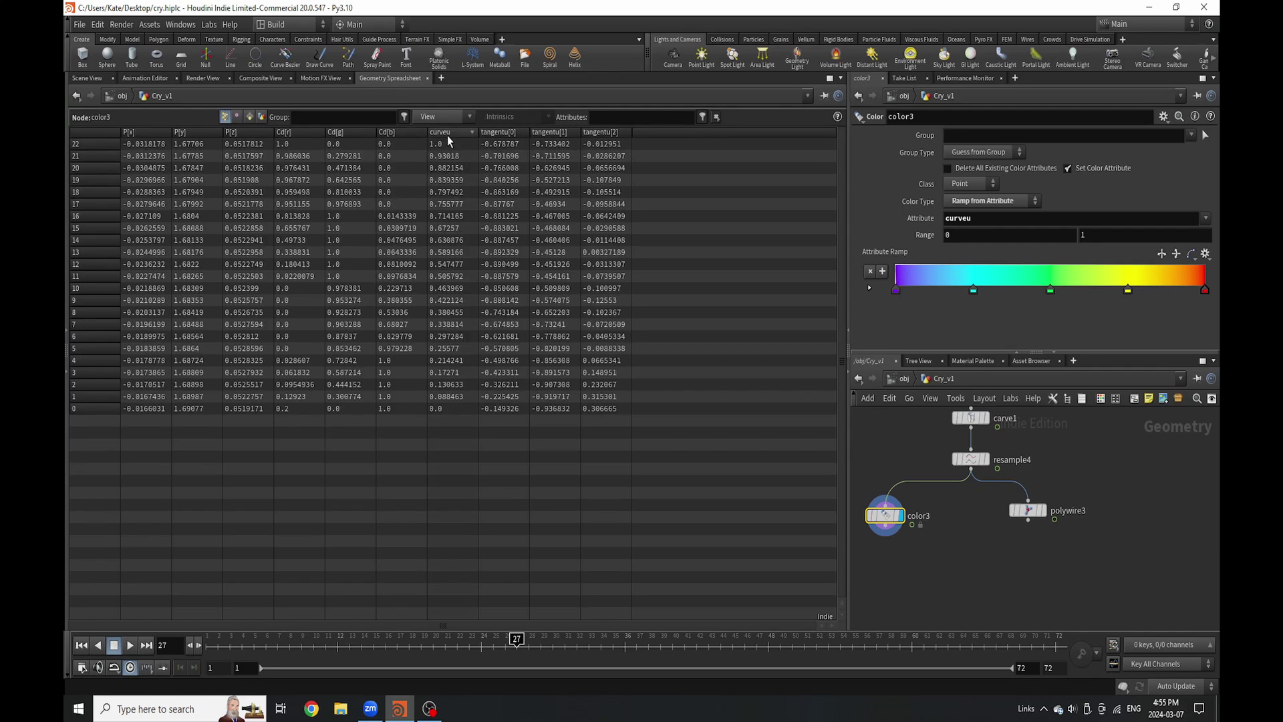
pyautogui.click(447, 133)
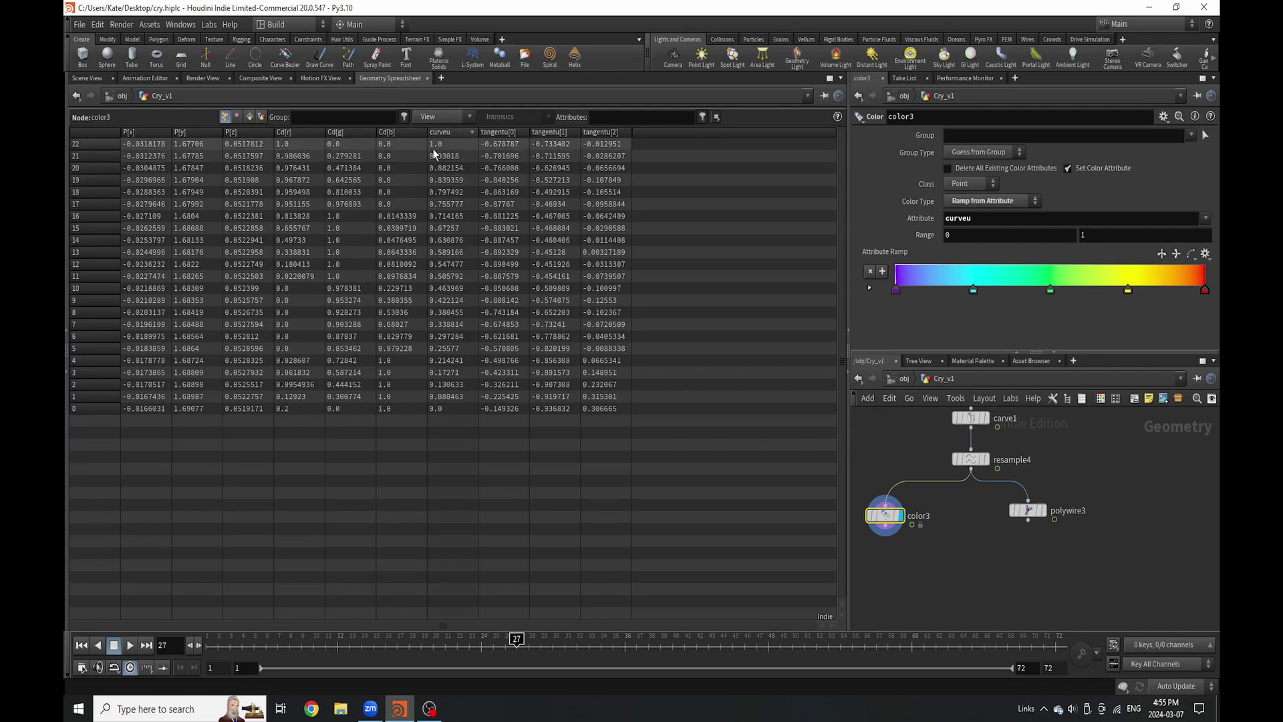
pyautogui.click(87, 78)
# Insert a Group Expression node between resample4 and color3 with Group Type set to Points.
pyautogui.scroll(4, 904, 493)
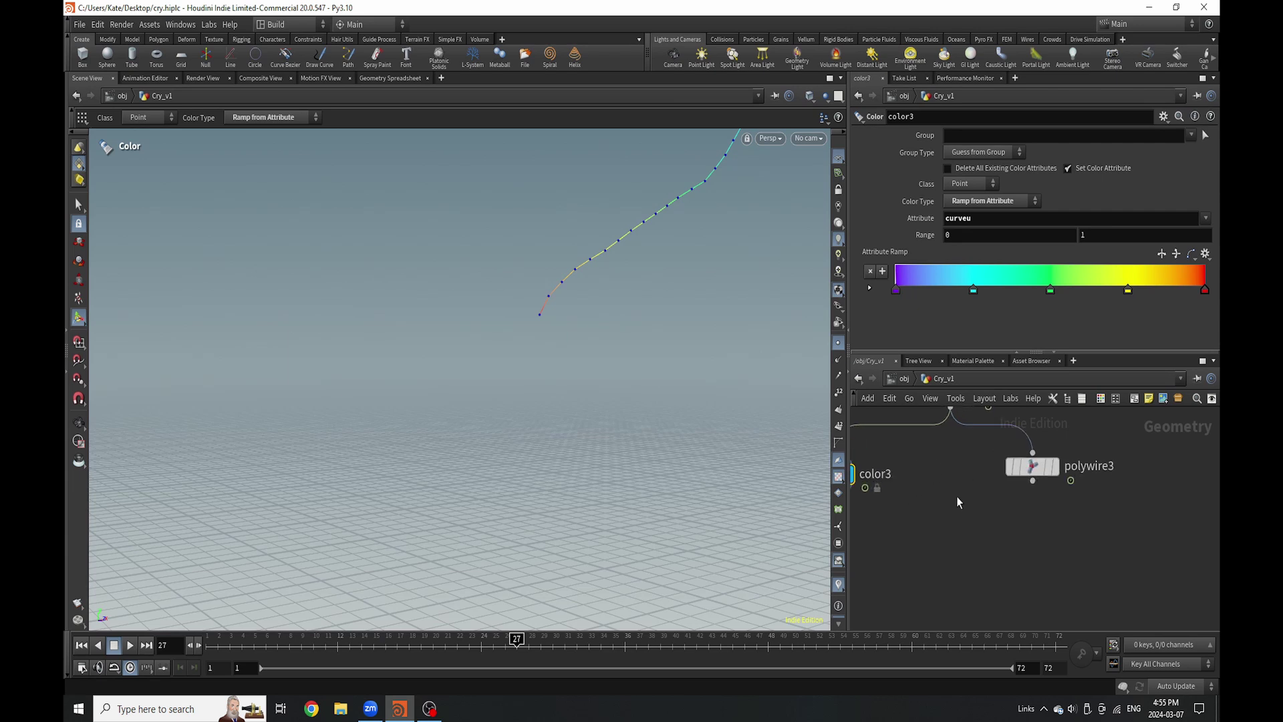
pyautogui.press('Tab')
pyautogui.press('Escape')
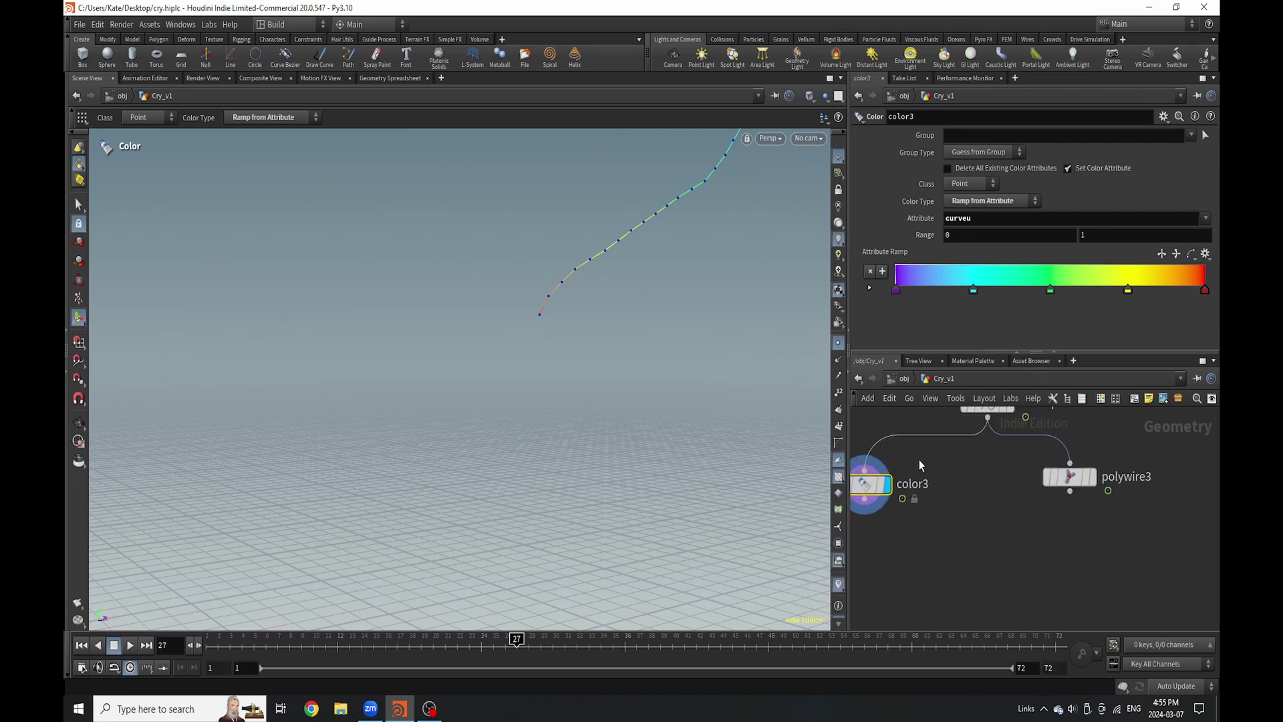
pyautogui.press('Tab')
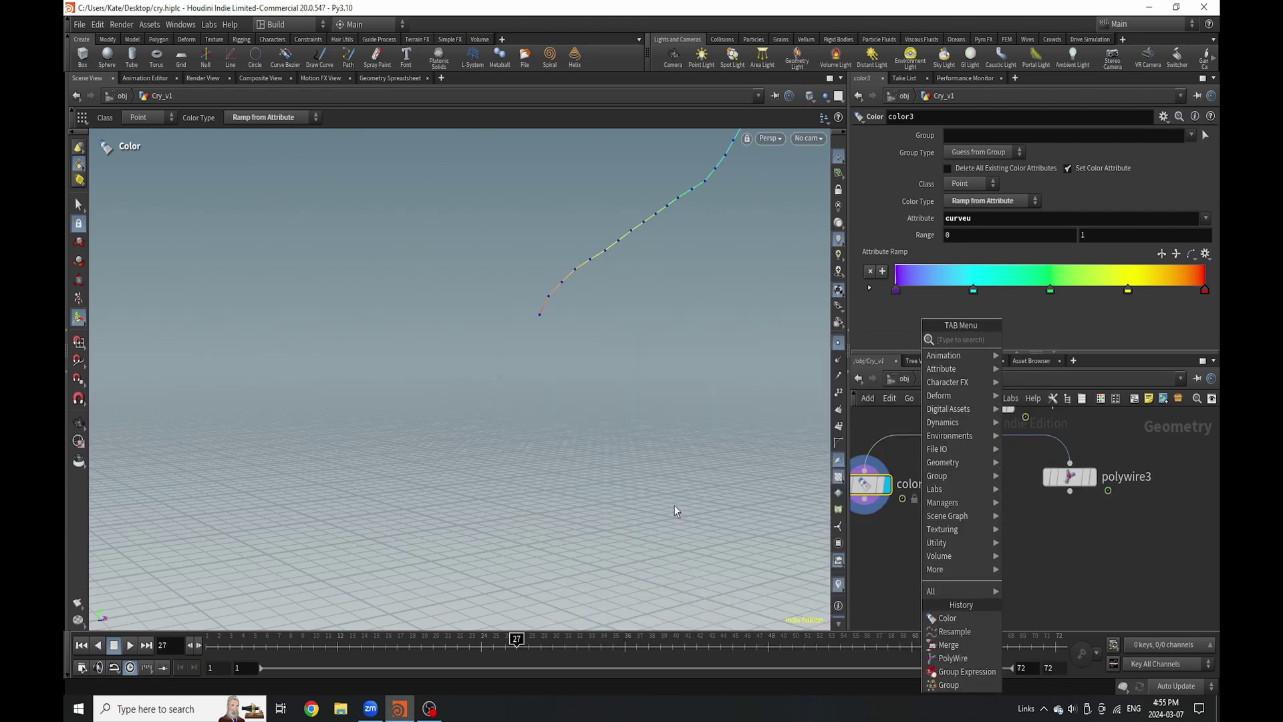
pyautogui.click(967, 671)
pyautogui.click(972, 153)
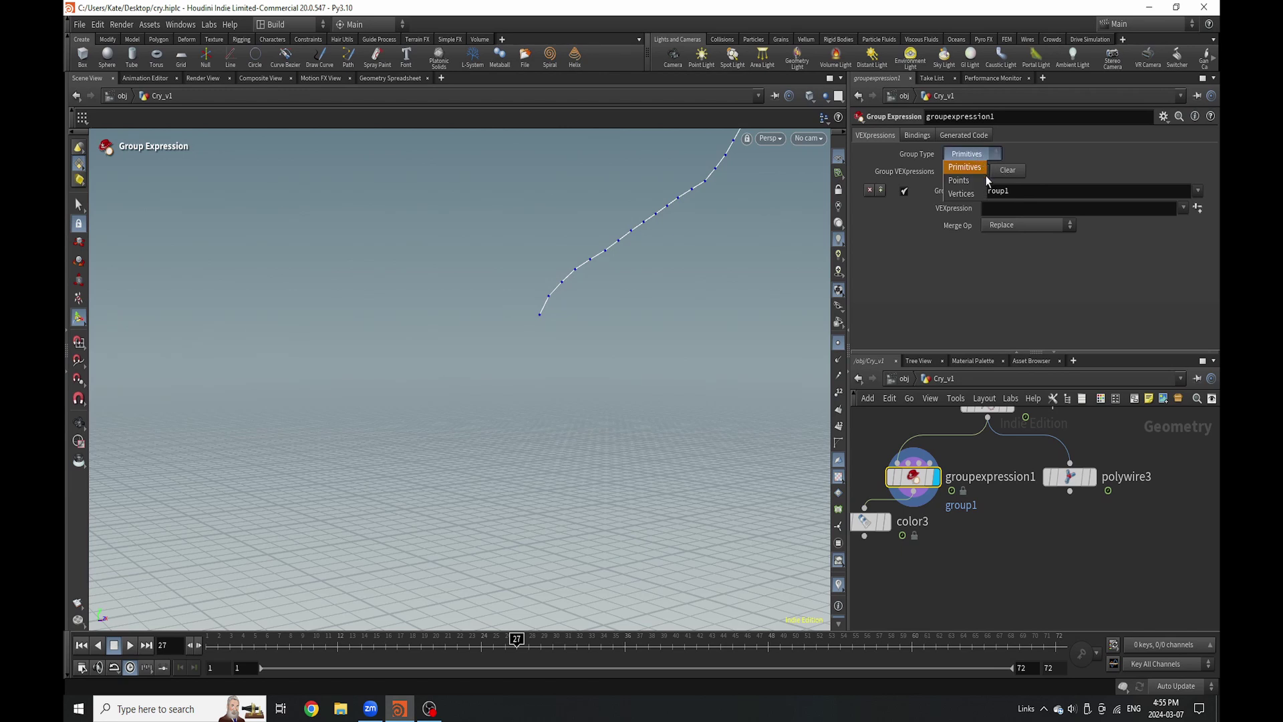
pyautogui.click(969, 167)
pyautogui.moveTo(1012, 191); pyautogui.dragTo(911, 195)
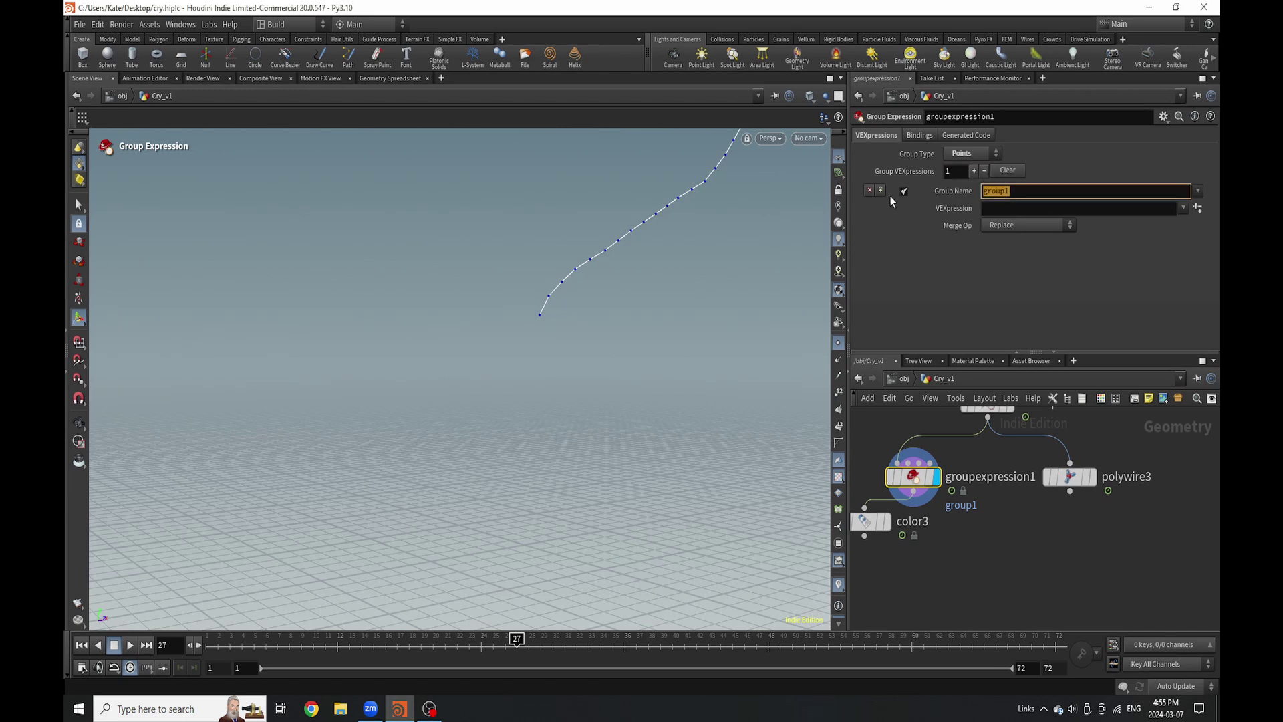
pyautogui.write('tear')
pyautogui.press('Tab')
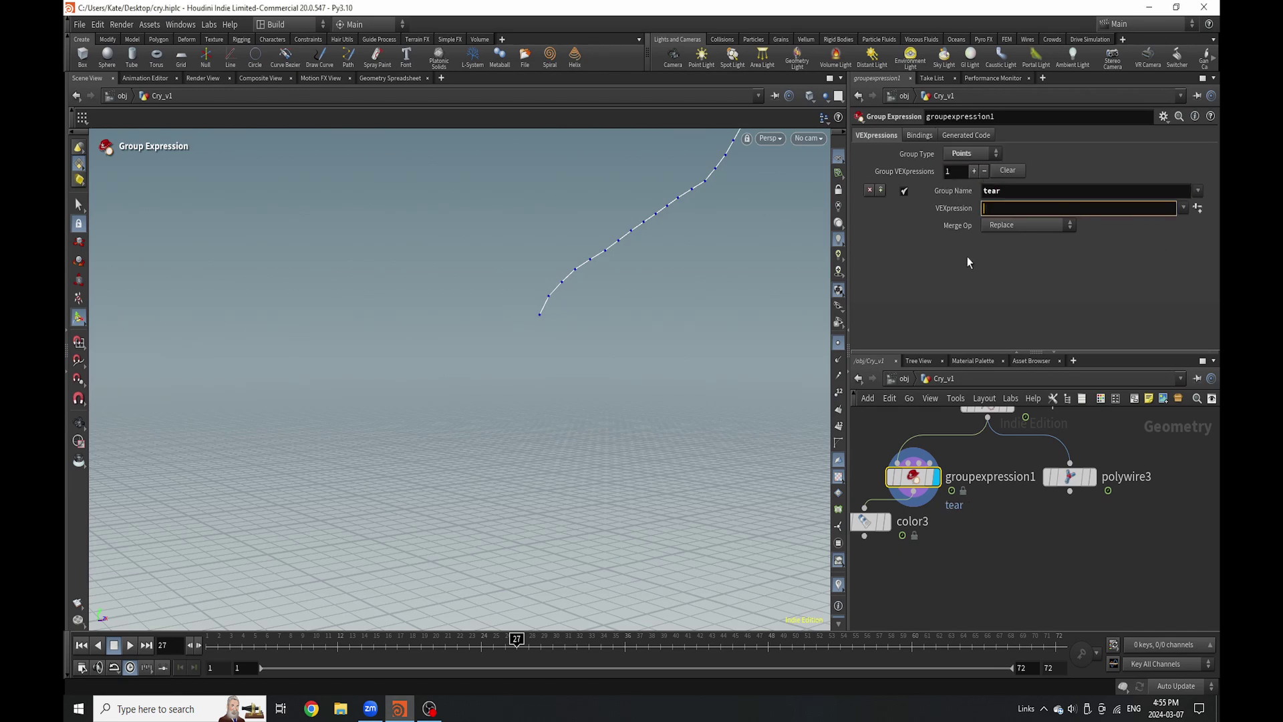
pyautogui.write('@curveu=1')
pyautogui.moveTo(914, 482)
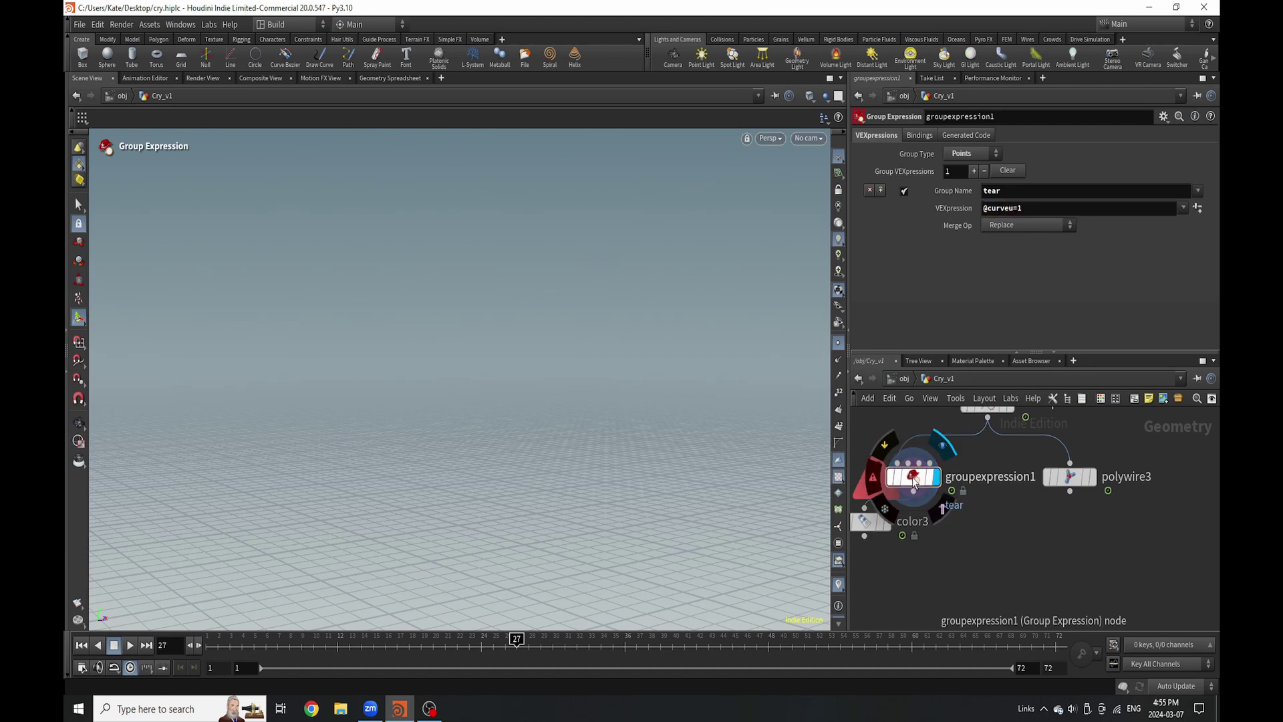
pyautogui.scroll(-2, 1073, 505)
pyautogui.scroll(1, 1002, 500)
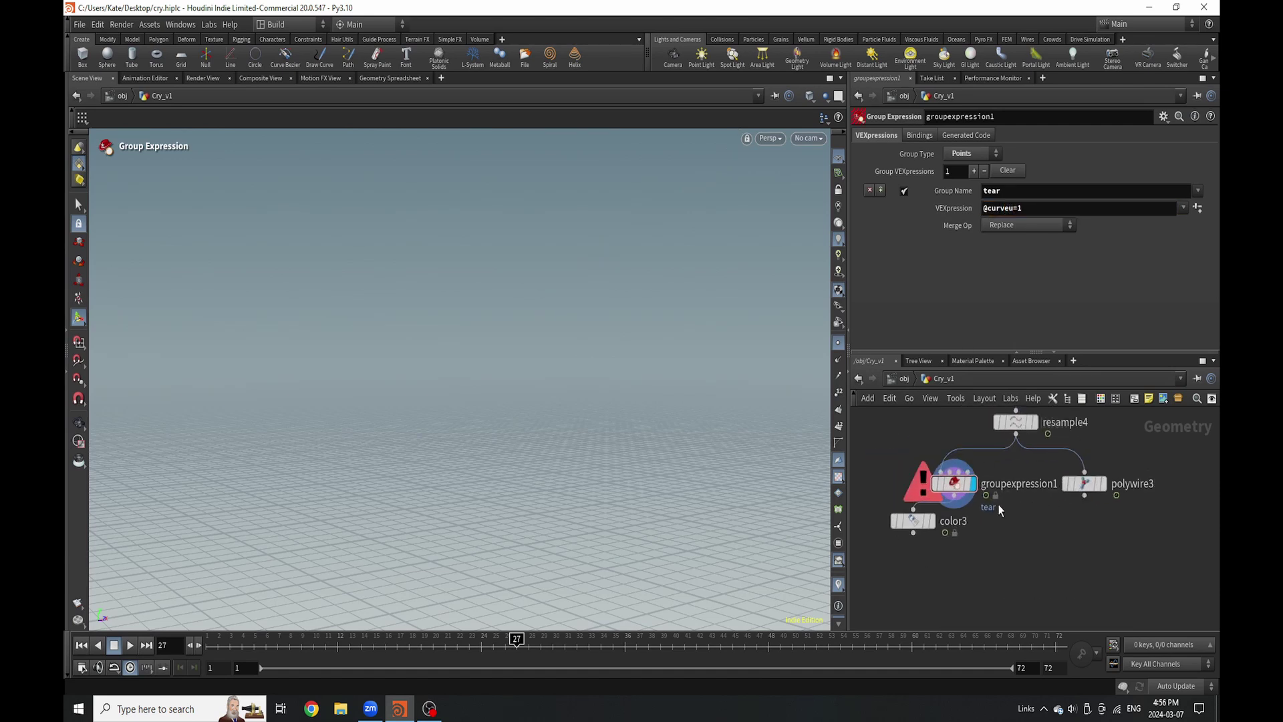
pyautogui.click(1018, 209)
pyautogui.write('=')
pyautogui.press('Return')
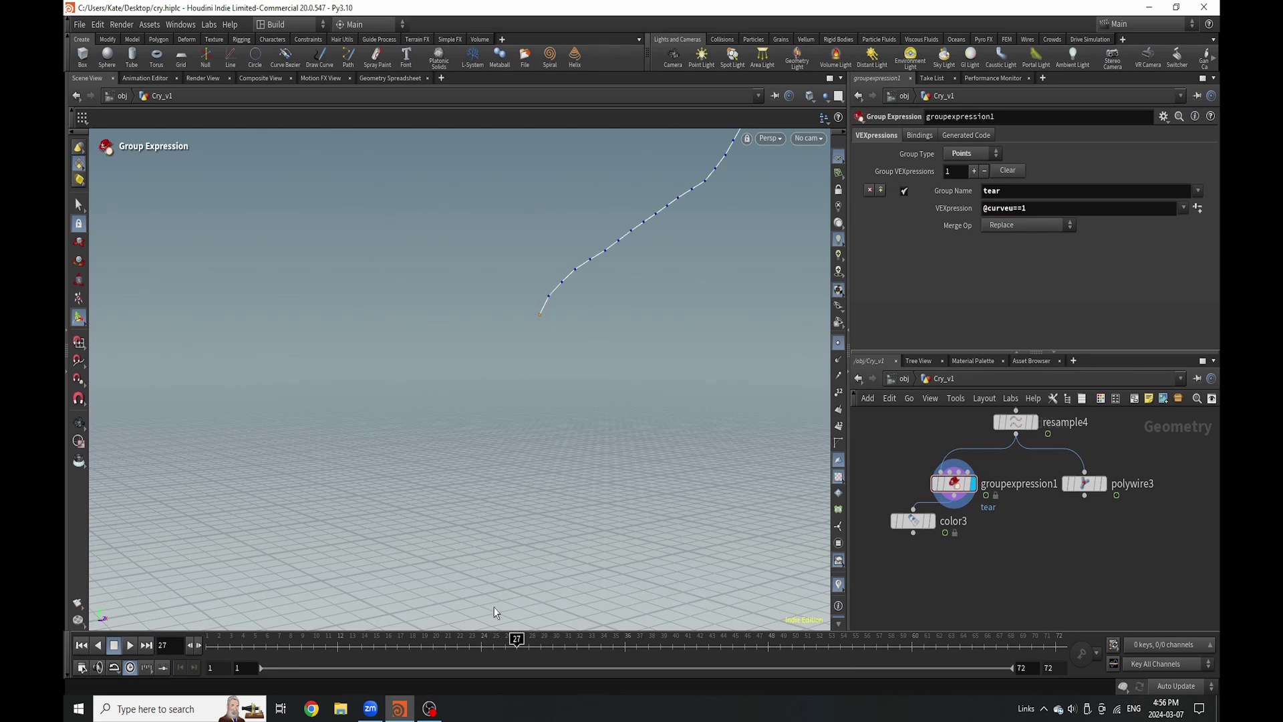
# Scrub to frame 24 to check the grouped end point and delete the color3 node.
pyautogui.moveTo(495, 642); pyautogui.dragTo(481, 618)
pyautogui.scroll(1, 956, 520)
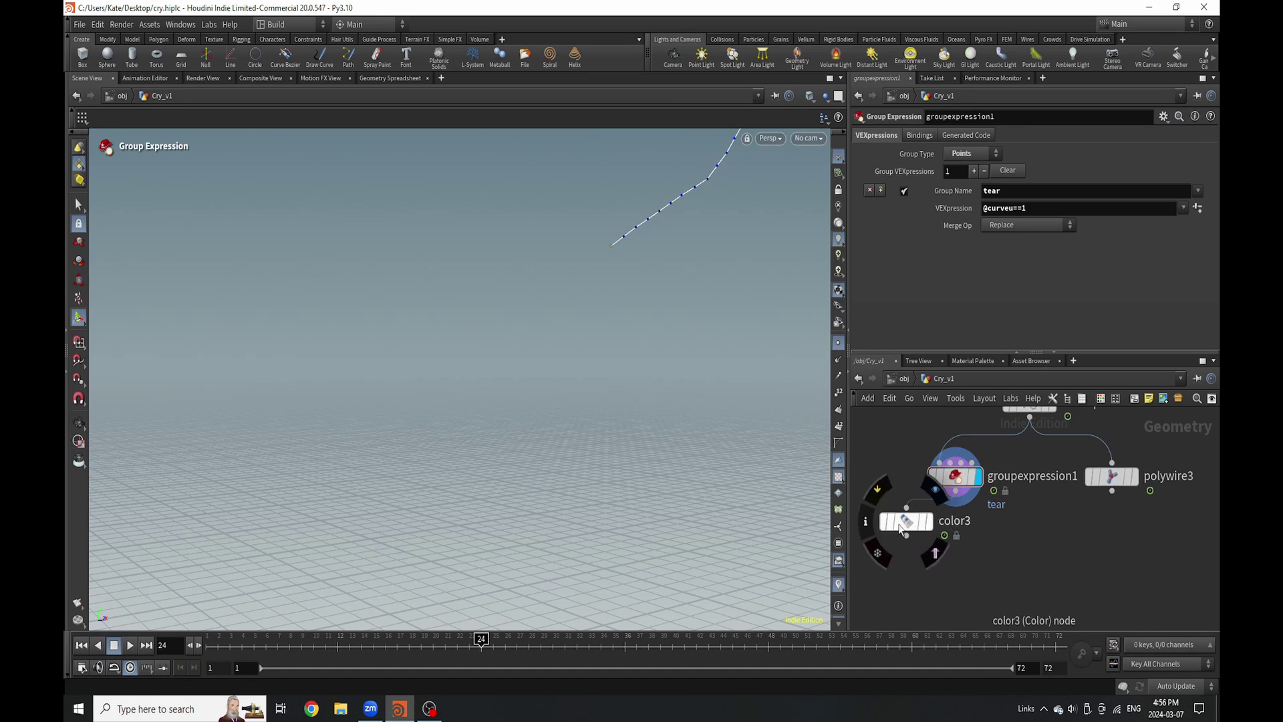
pyautogui.click(903, 528)
pyautogui.press('Delete')
# Add a Copy to Points node below groupexpression1 and wire the group expression into its target points input.
pyautogui.press('Tab')
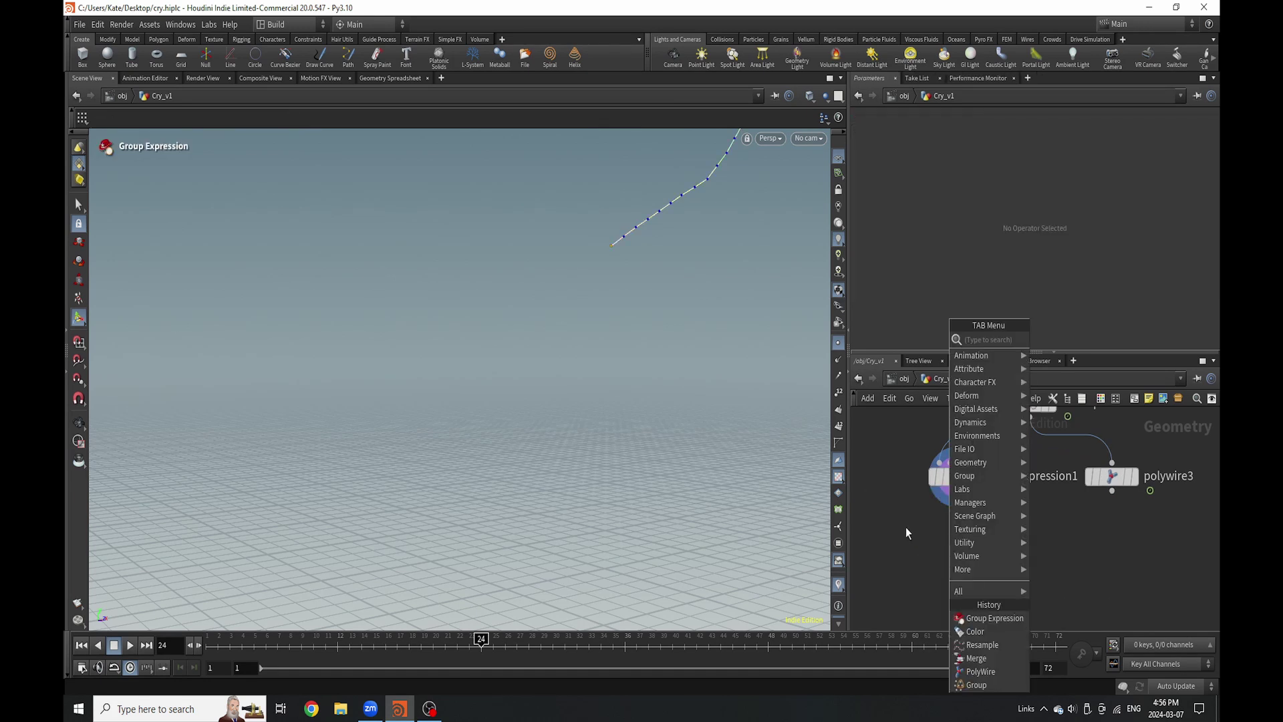
pyautogui.write('color')
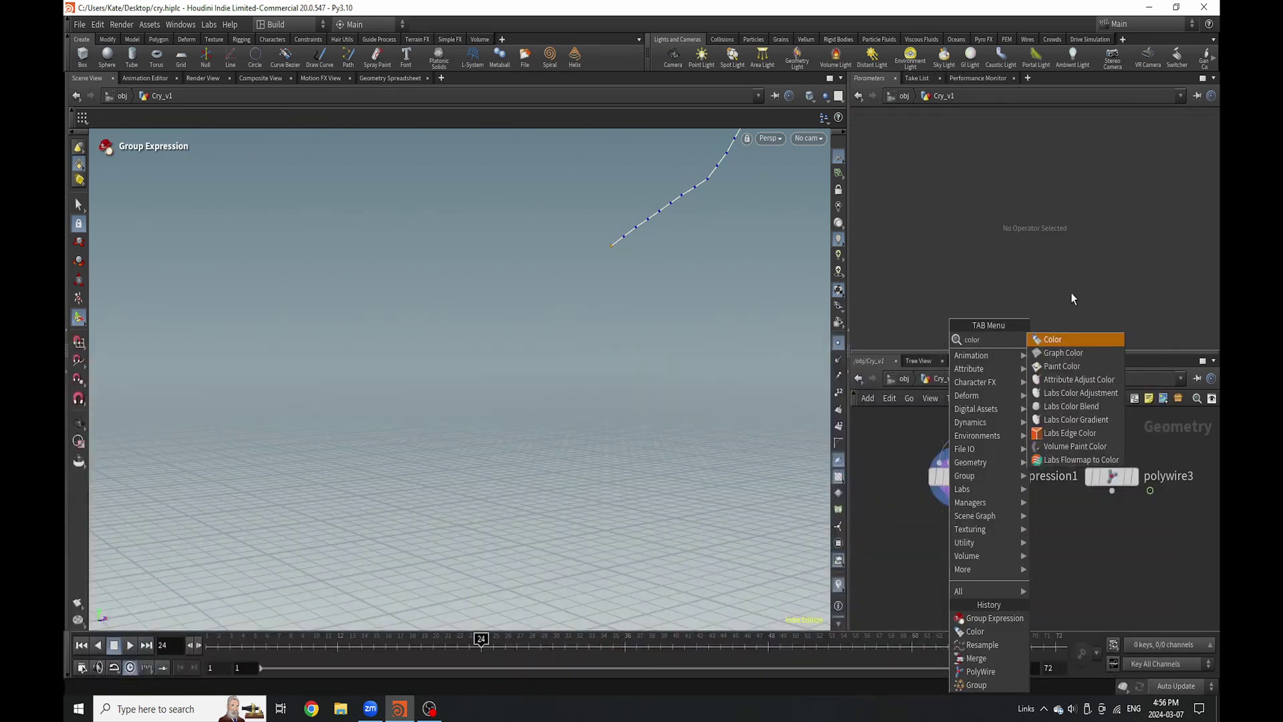
pyautogui.press('BackSpace')
pyautogui.press('BackSpace')
pyautogui.press('BackSpace')
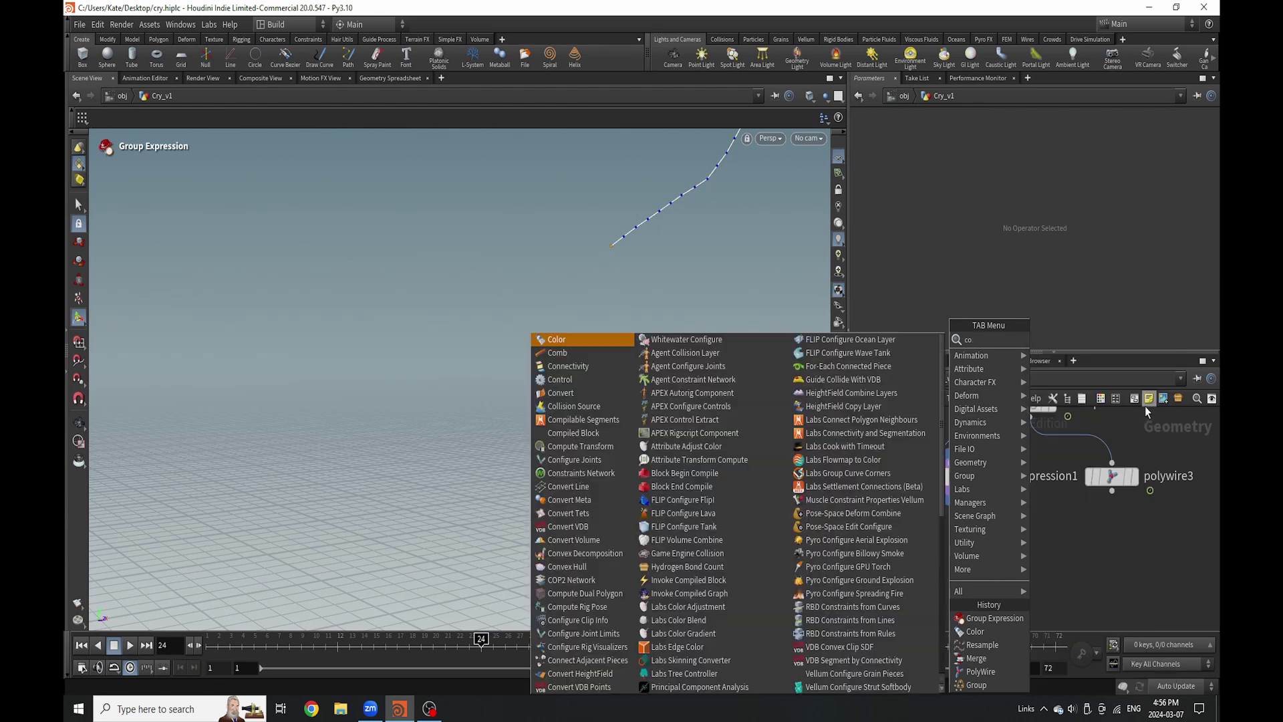
pyautogui.write('py')
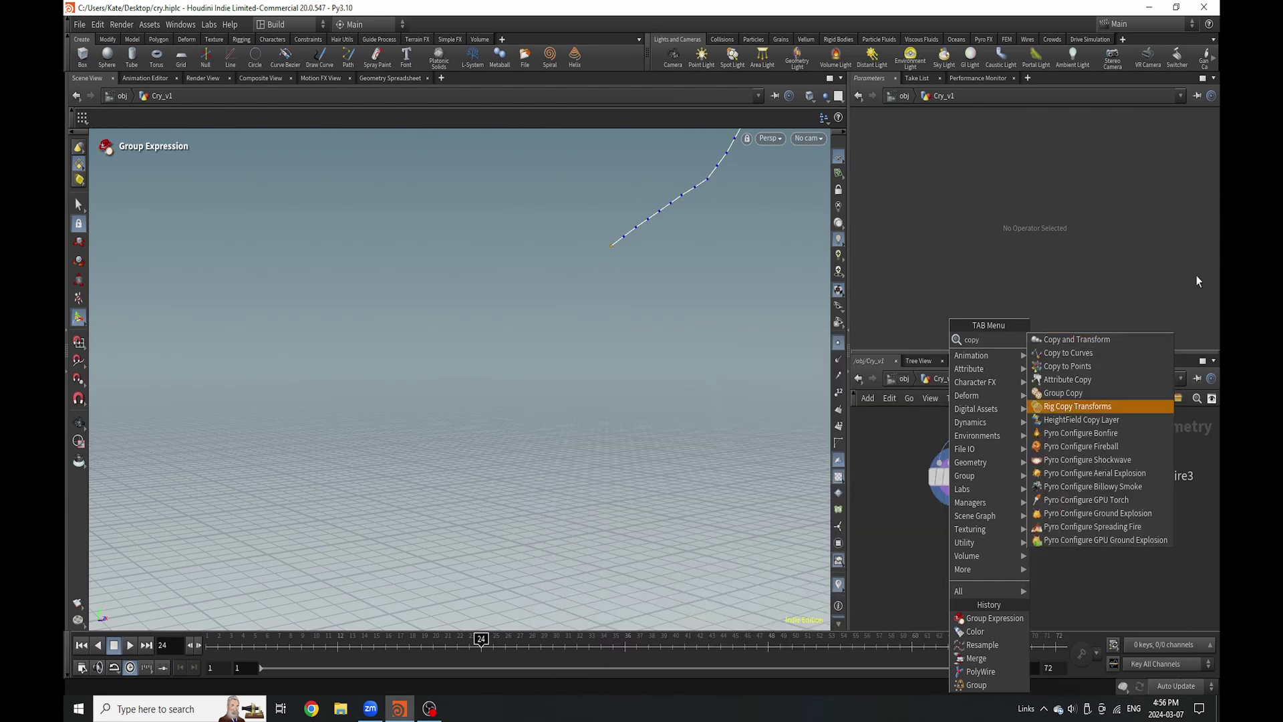
pyautogui.click(1076, 366)
pyautogui.click(944, 553)
pyautogui.moveTo(955, 538); pyautogui.dragTo(956, 491)
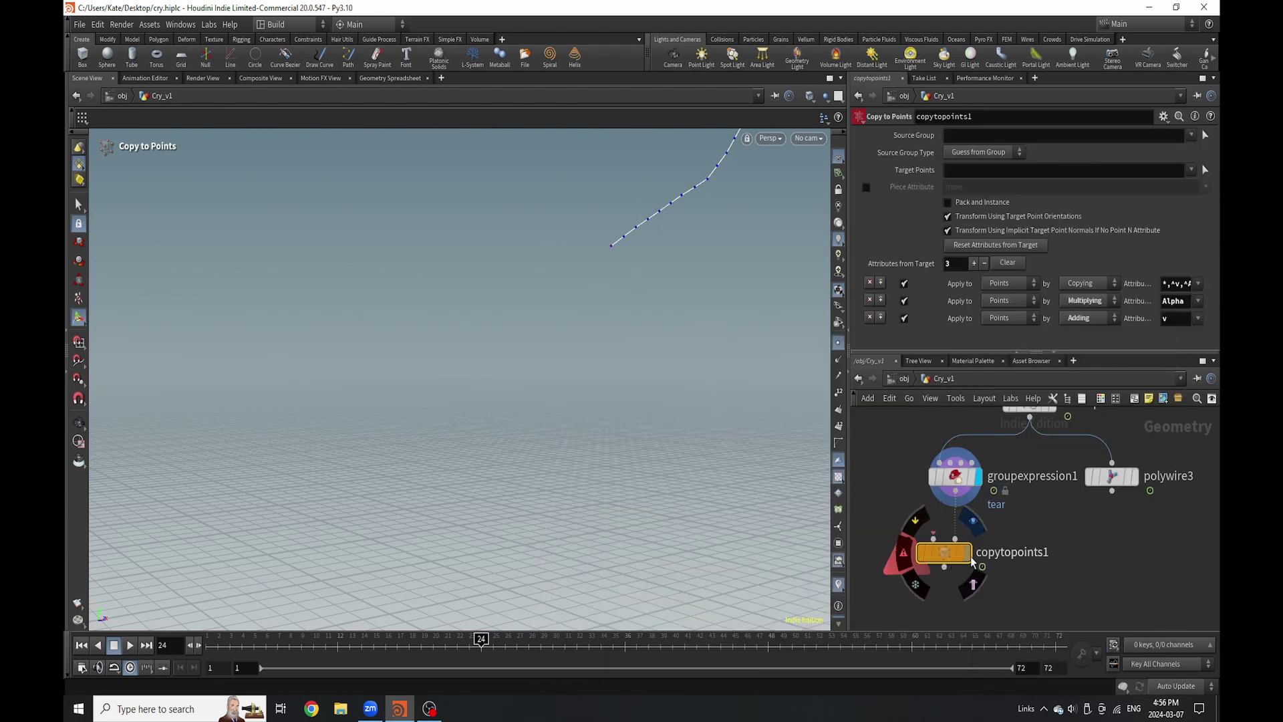
# Display copytopoints1 and set its Target Points to the tear group.
pyautogui.click(966, 554)
pyautogui.click(1191, 134)
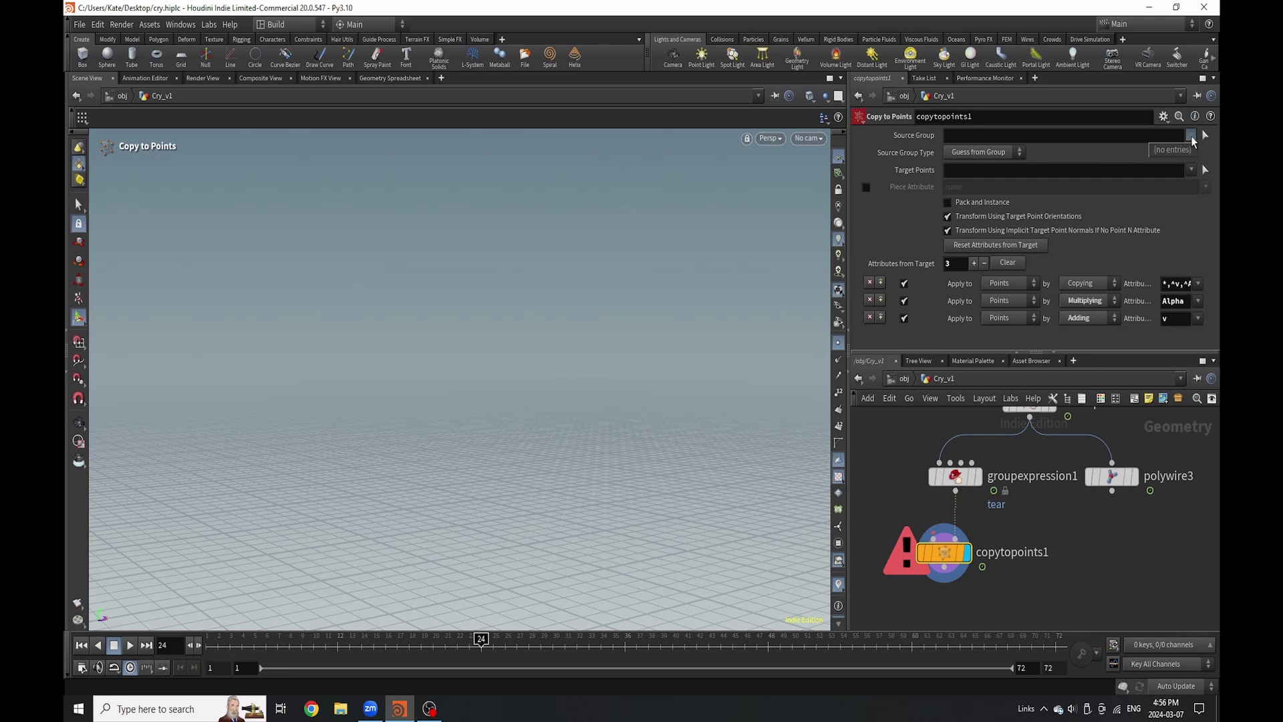
pyautogui.click(1191, 169)
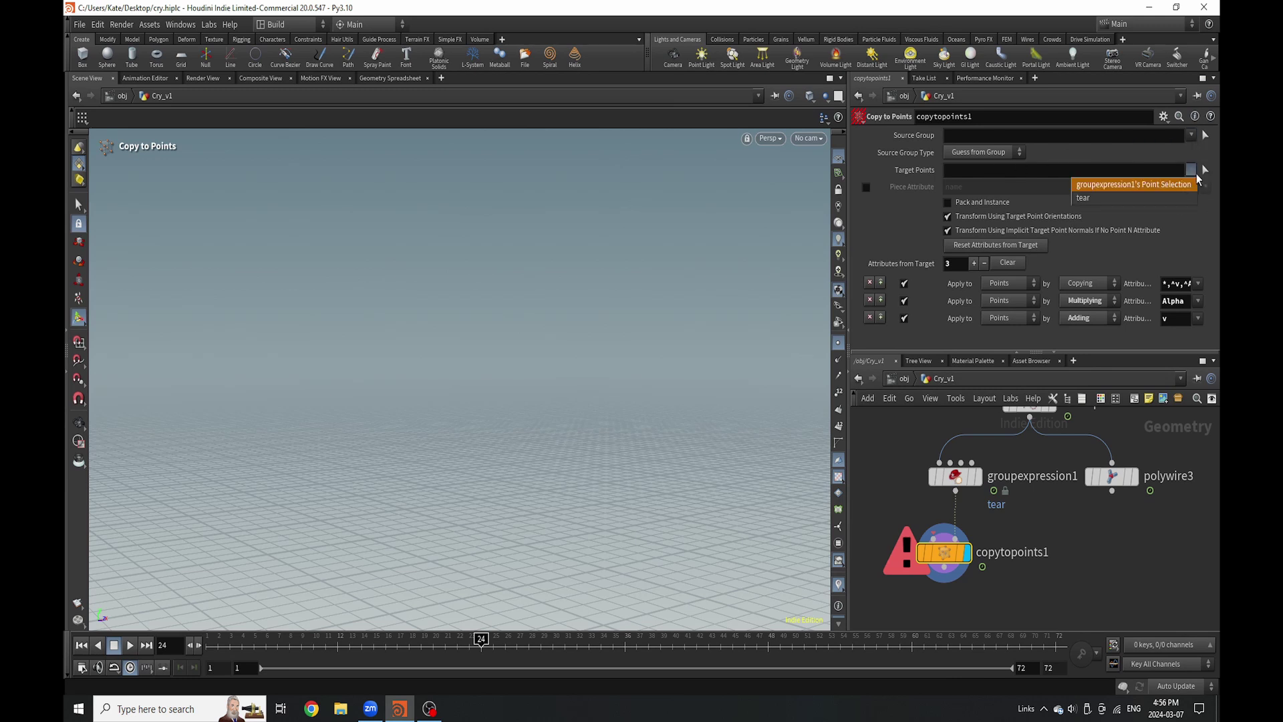
pyautogui.click(1130, 194)
# Add a polygon Sphere node beside groupexpression1 and wire it into the source input of copytopoints1.
pyautogui.press('Tab')
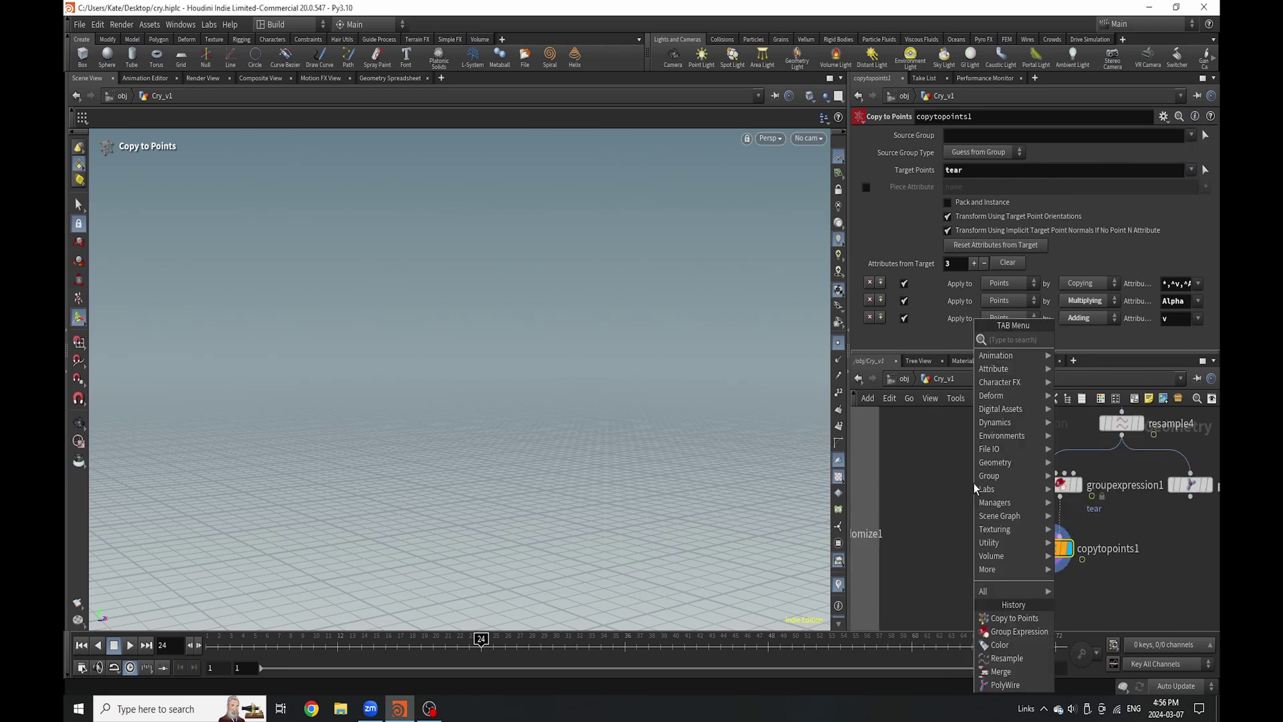
pyautogui.write('sphere')
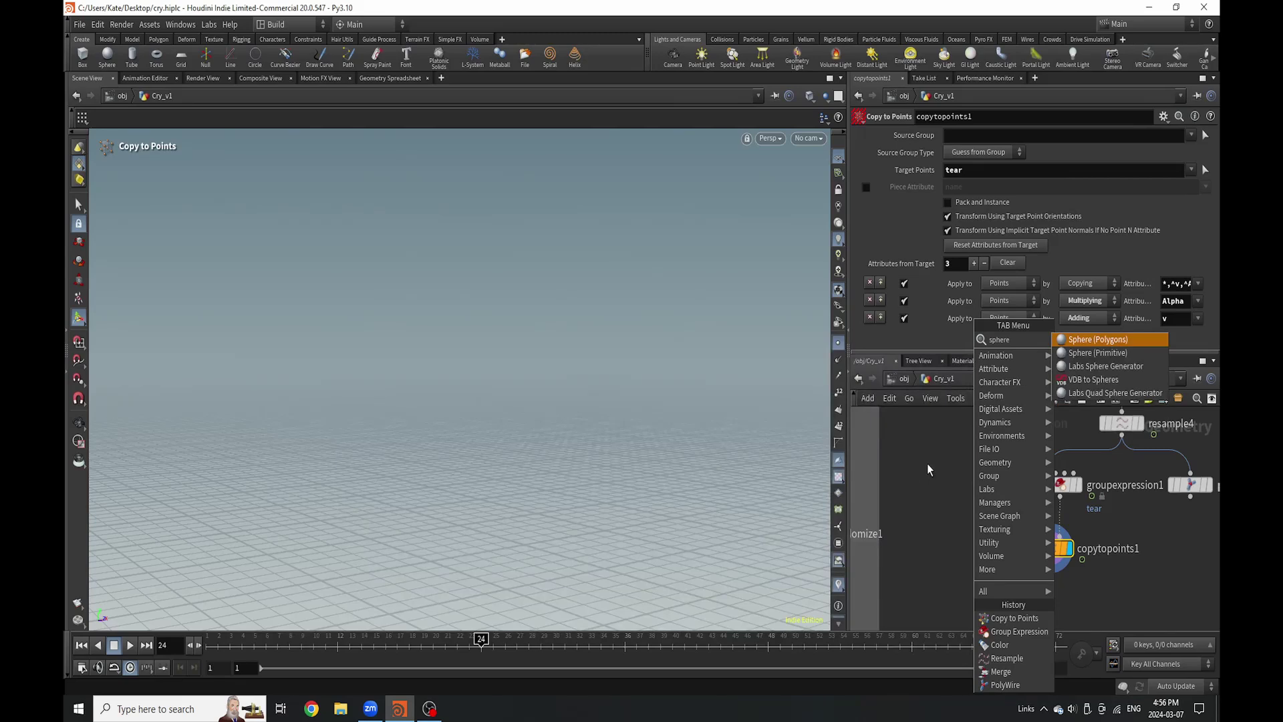
pyautogui.press('Return')
pyautogui.click(956, 482)
pyautogui.moveTo(956, 496); pyautogui.dragTo(1058, 552)
# Try a Uniform Scale of 0.01 and then 0.001 on the sphere1 node.
pyautogui.click(964, 228)
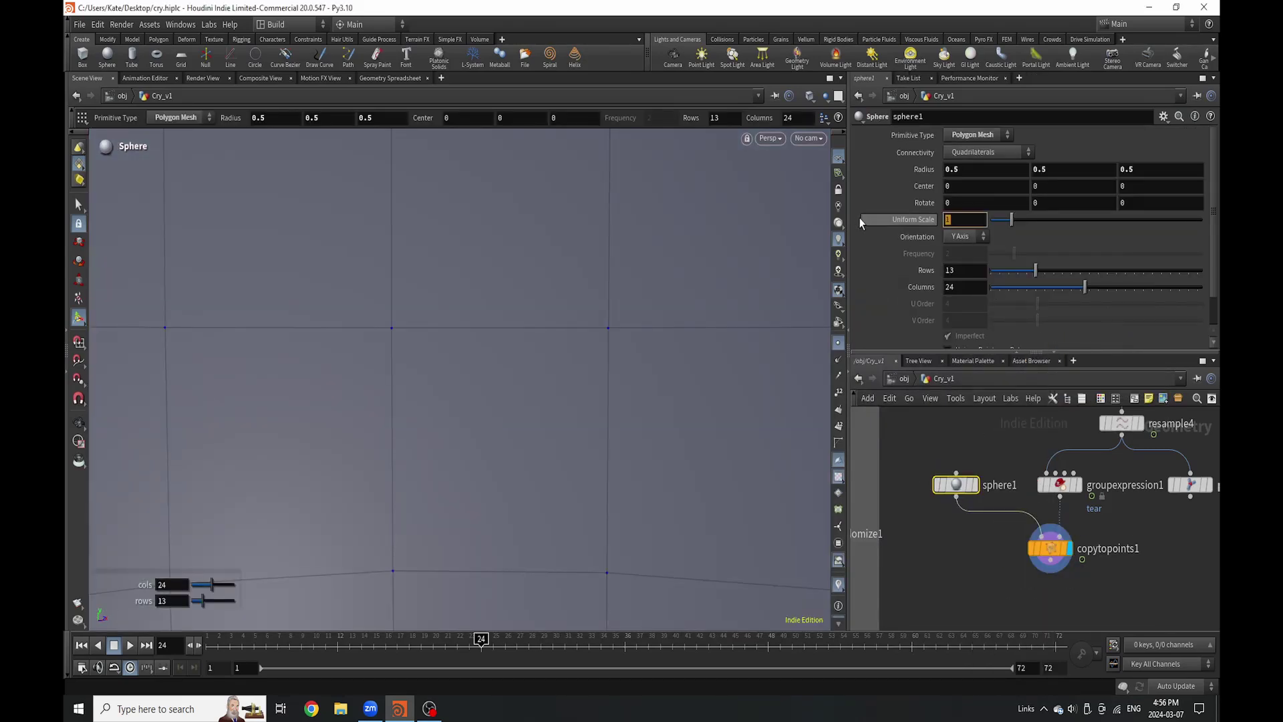
pyautogui.write('0.01')
pyautogui.press('Return')
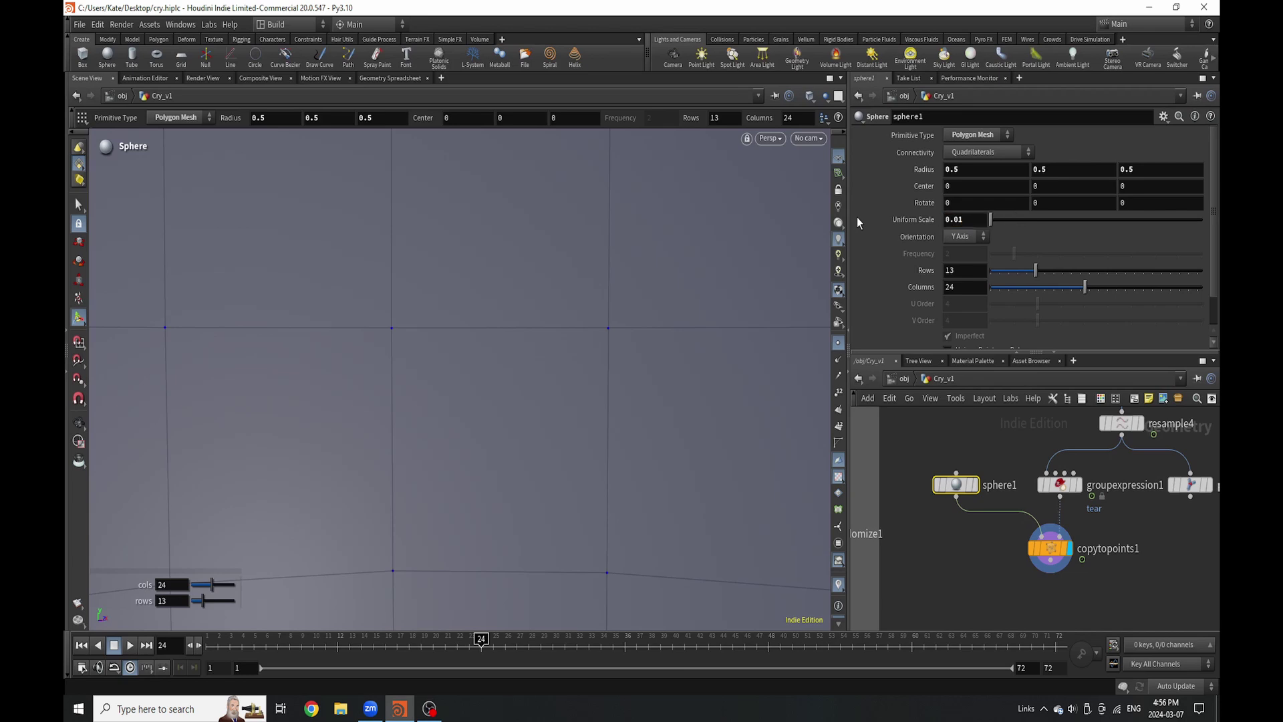
pyautogui.click(972, 220)
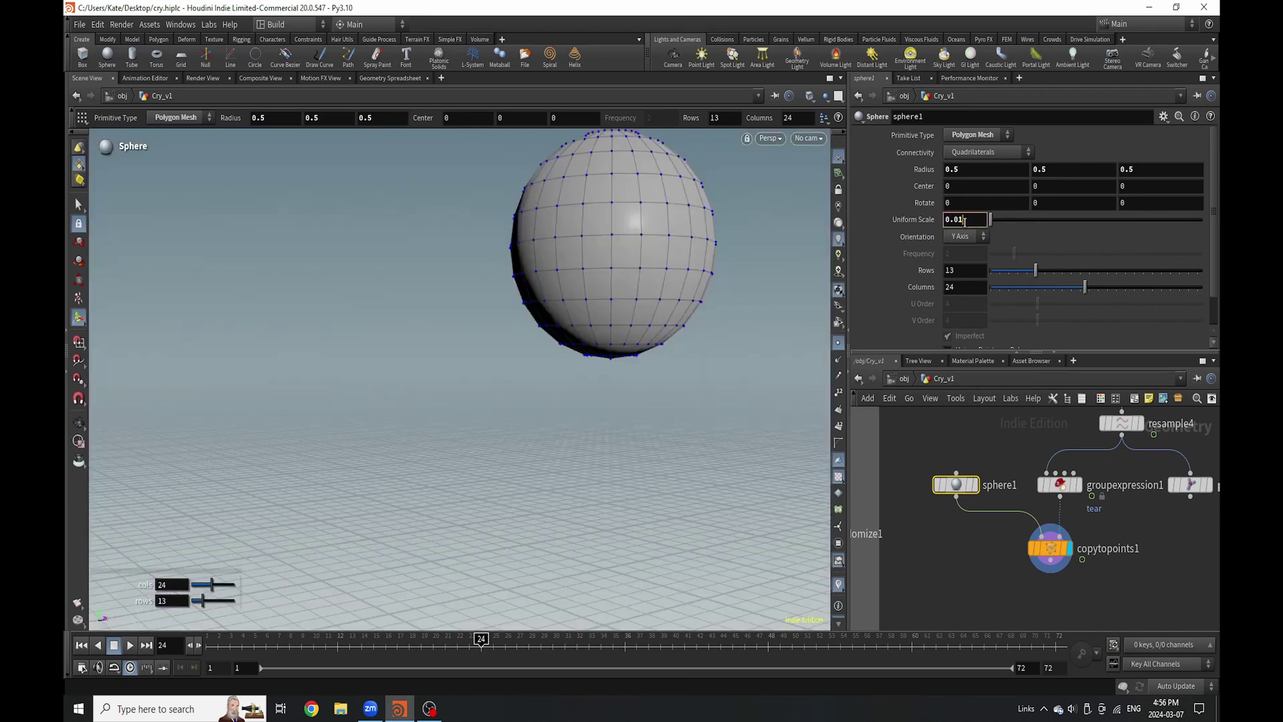
pyautogui.press('BackSpace')
pyautogui.write('01')
pyautogui.press('Return')
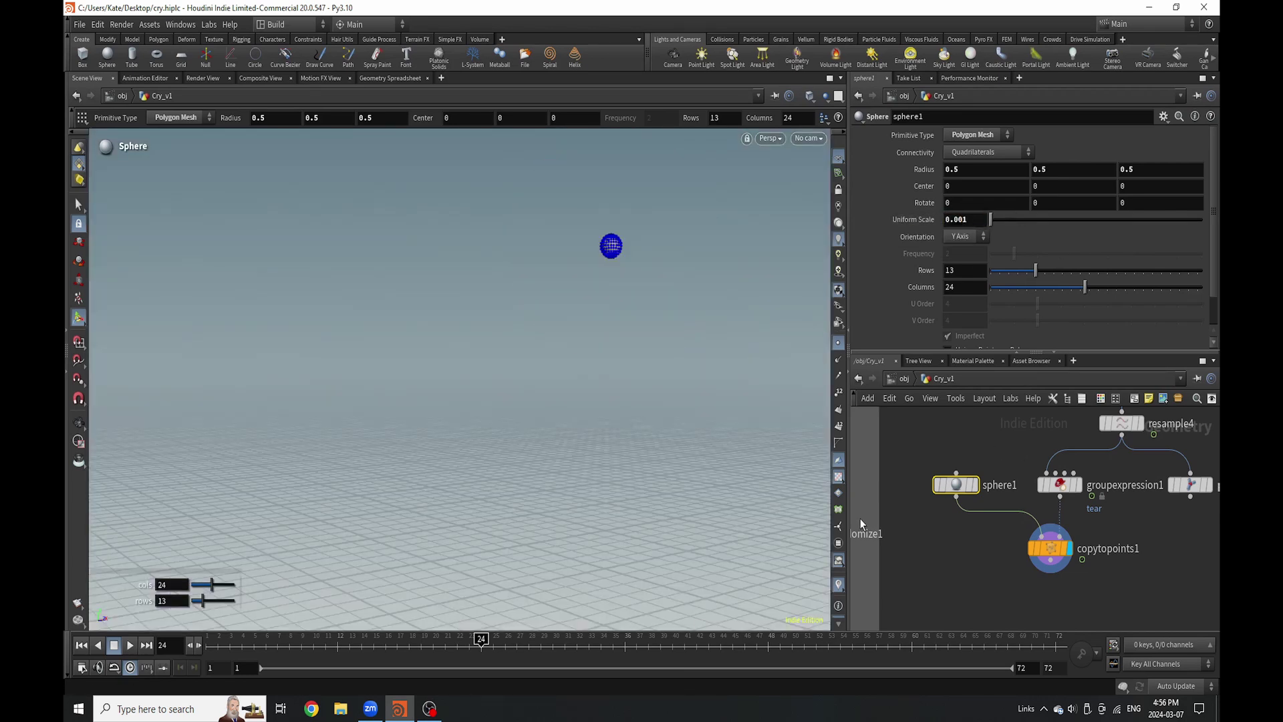
# Add a Merge node combining copytopoints1 and polywire3, and display it.
pyautogui.press('Tab')
pyautogui.write('merge')
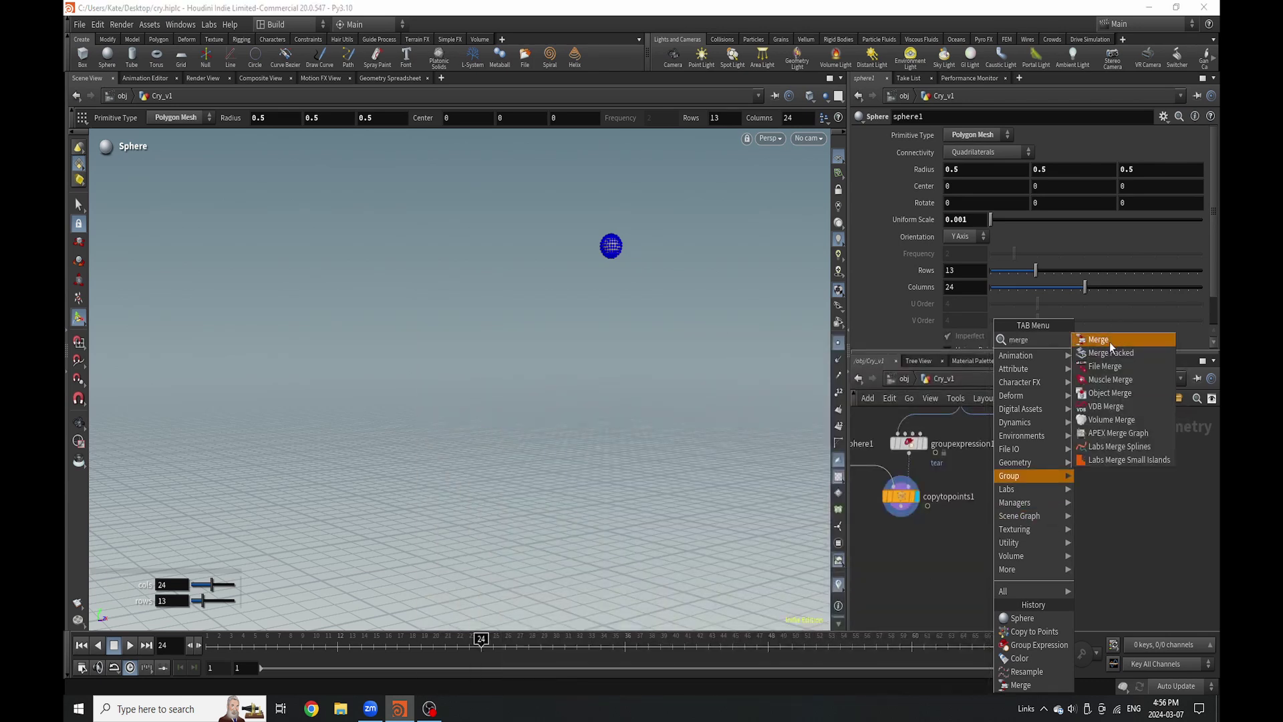
pyautogui.click(1099, 339)
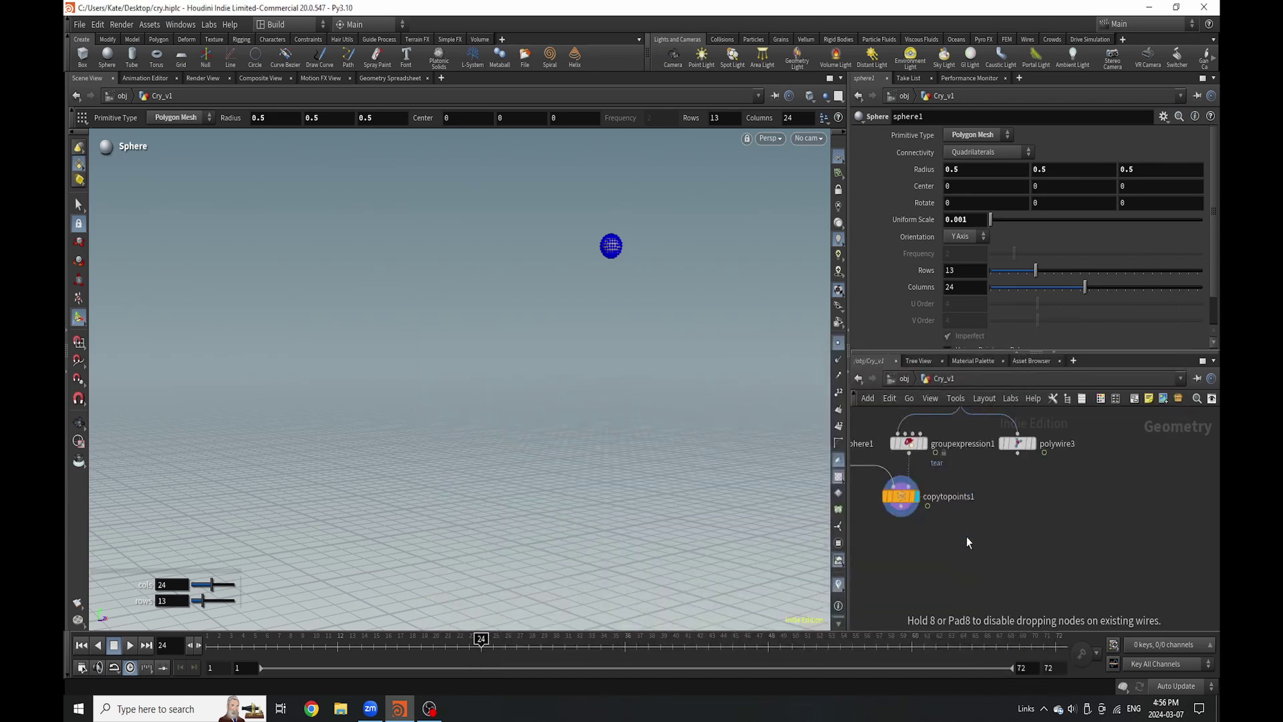
pyautogui.click(966, 536)
pyautogui.click(978, 536)
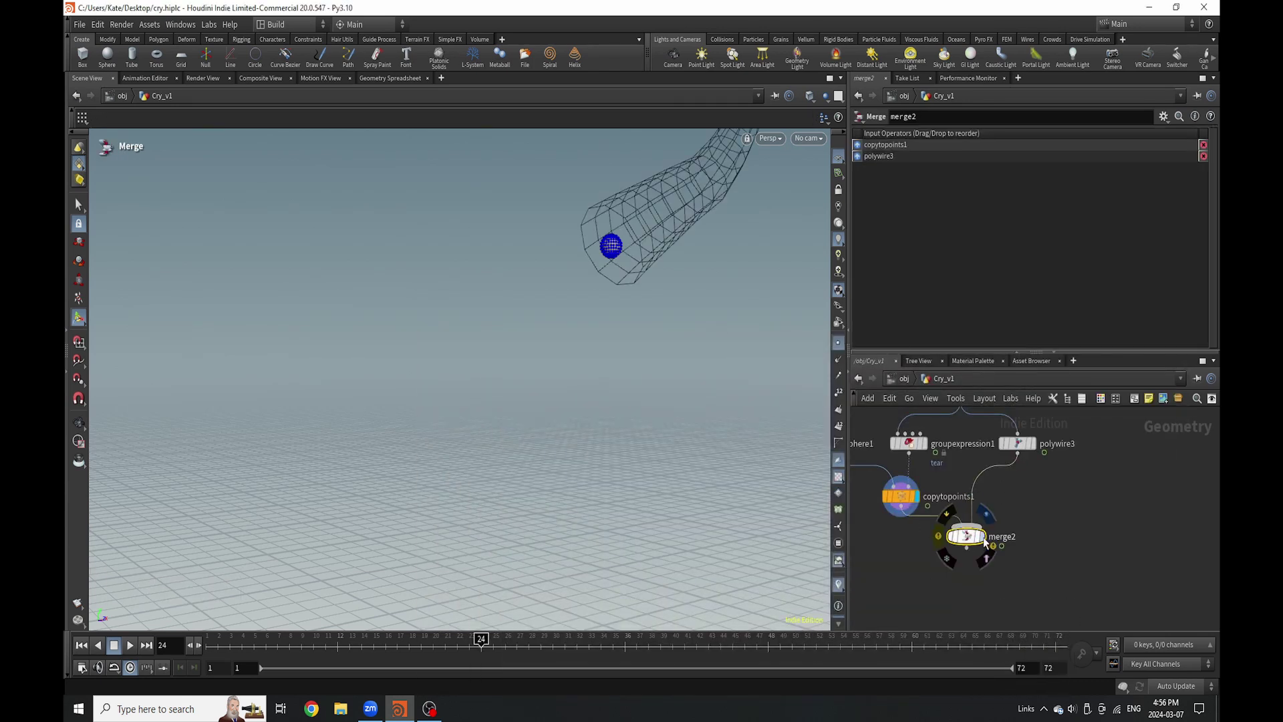
# Try a Uniform Scale of 0.03 and then 0.01 on sphere1 against the tear tube.
pyautogui.scroll(-2, 952, 479)
pyautogui.click(920, 472)
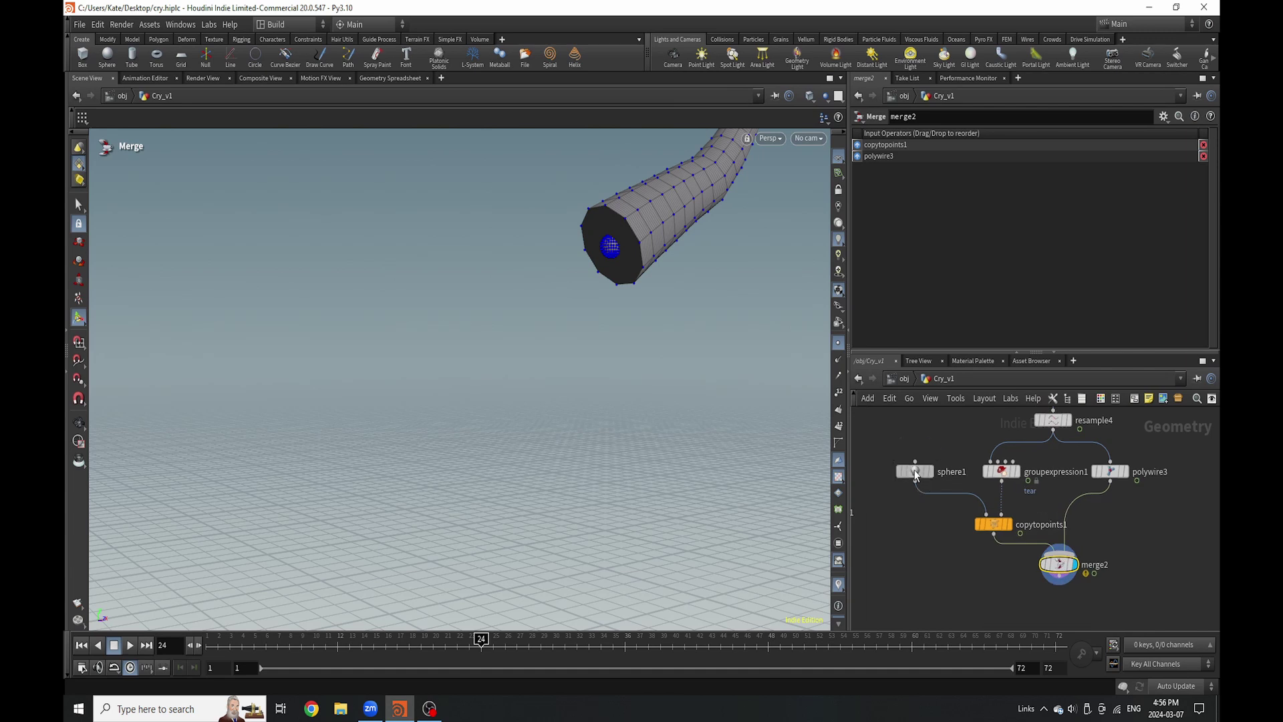
pyautogui.write('3')
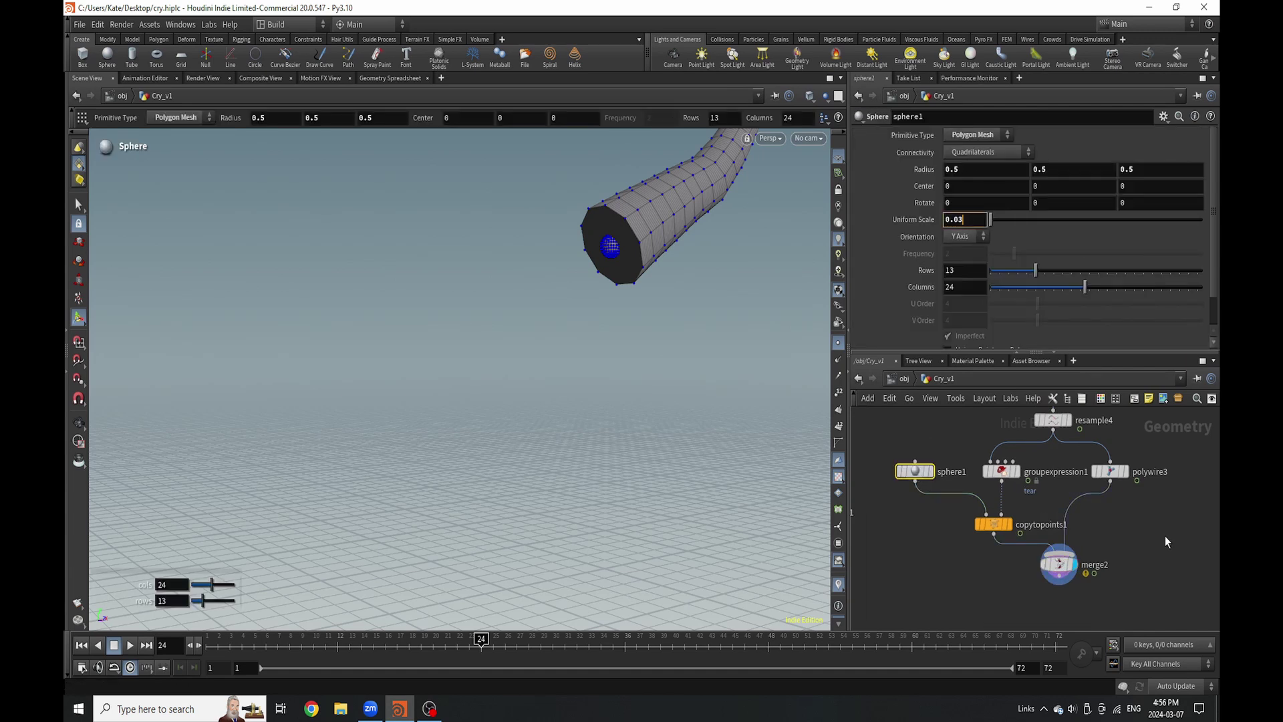
pyautogui.press('Return')
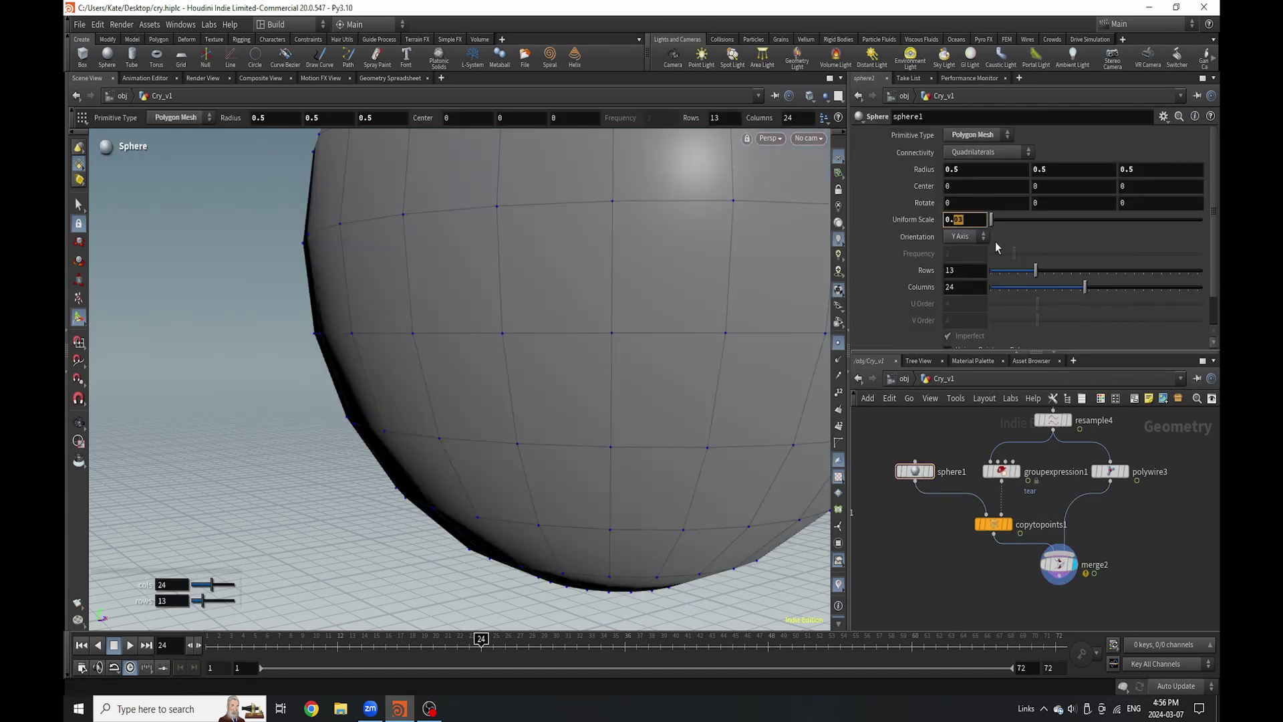
pyautogui.press('BackSpace')
pyautogui.write('1')
pyautogui.press('Return')
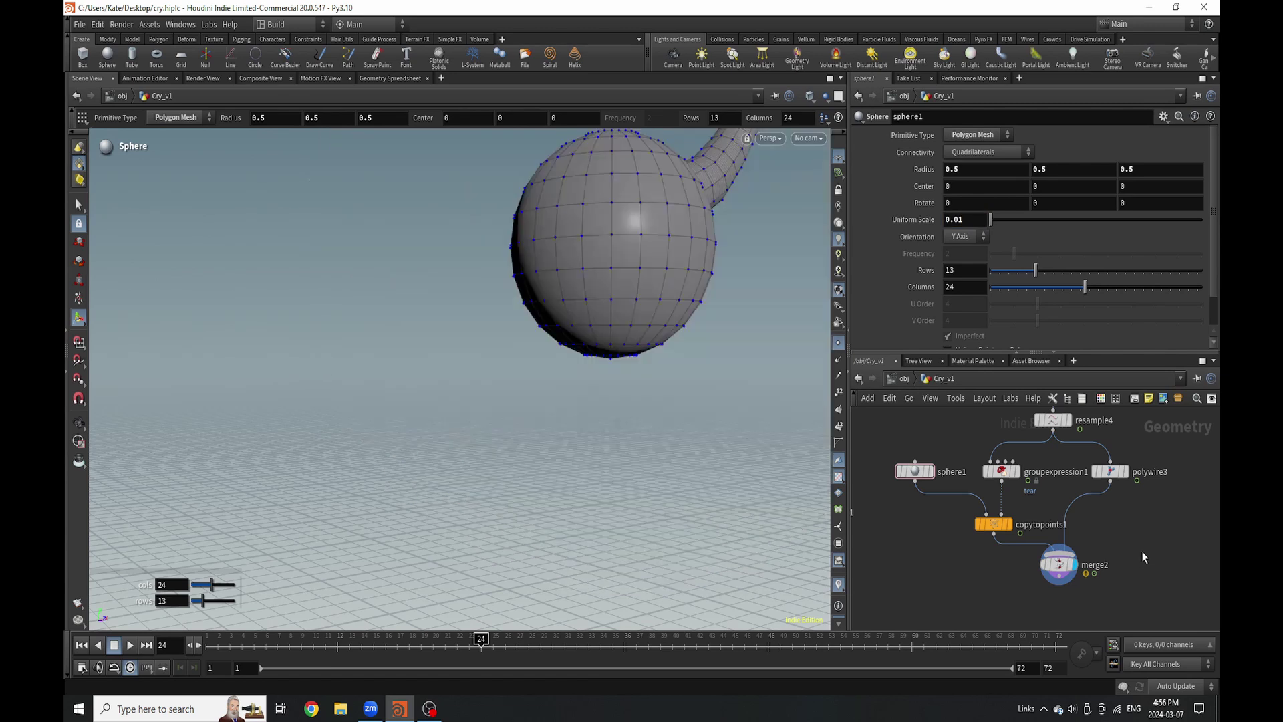
# Set the Uniform Scale of sphere1 to 0.005 to fit the end of the tear tube.
pyautogui.keyDown('alt'); pyautogui.moveTo(740, 229); pyautogui.dragTo(712, 256, button='middle'); pyautogui.keyUp('alt')
pyautogui.press('BackSpace')
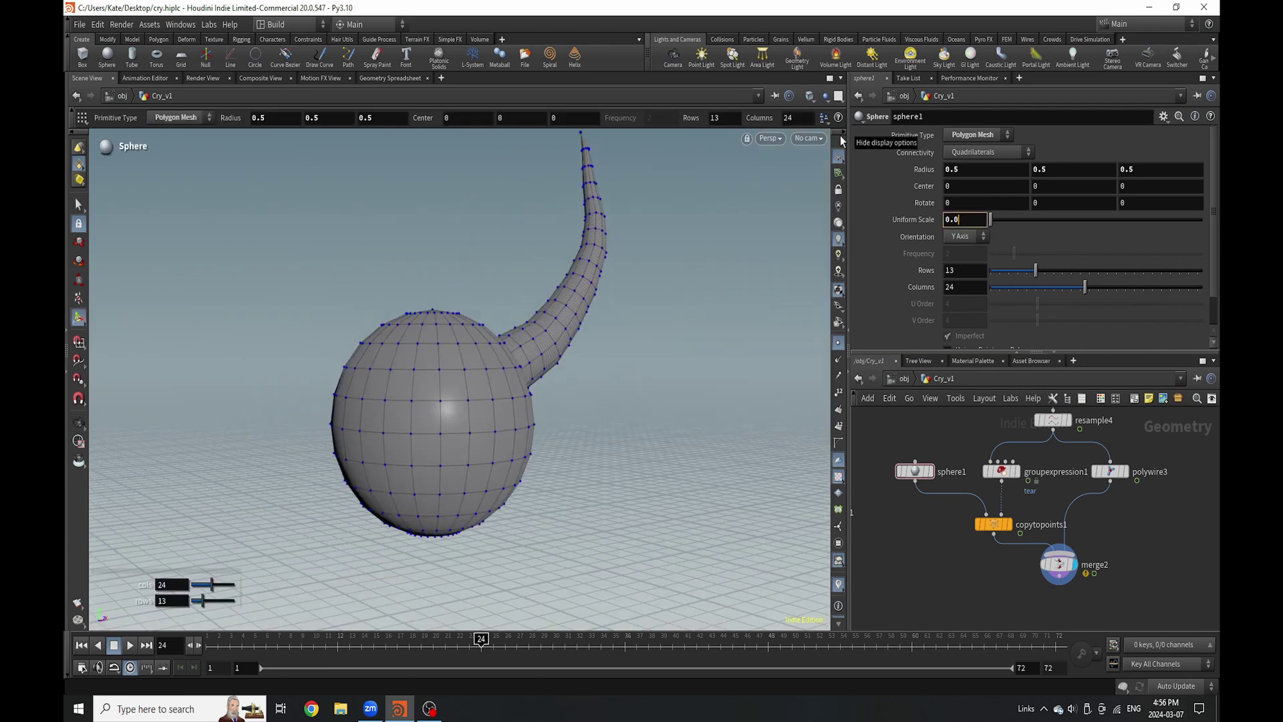
pyautogui.write('05')
pyautogui.press('Return')
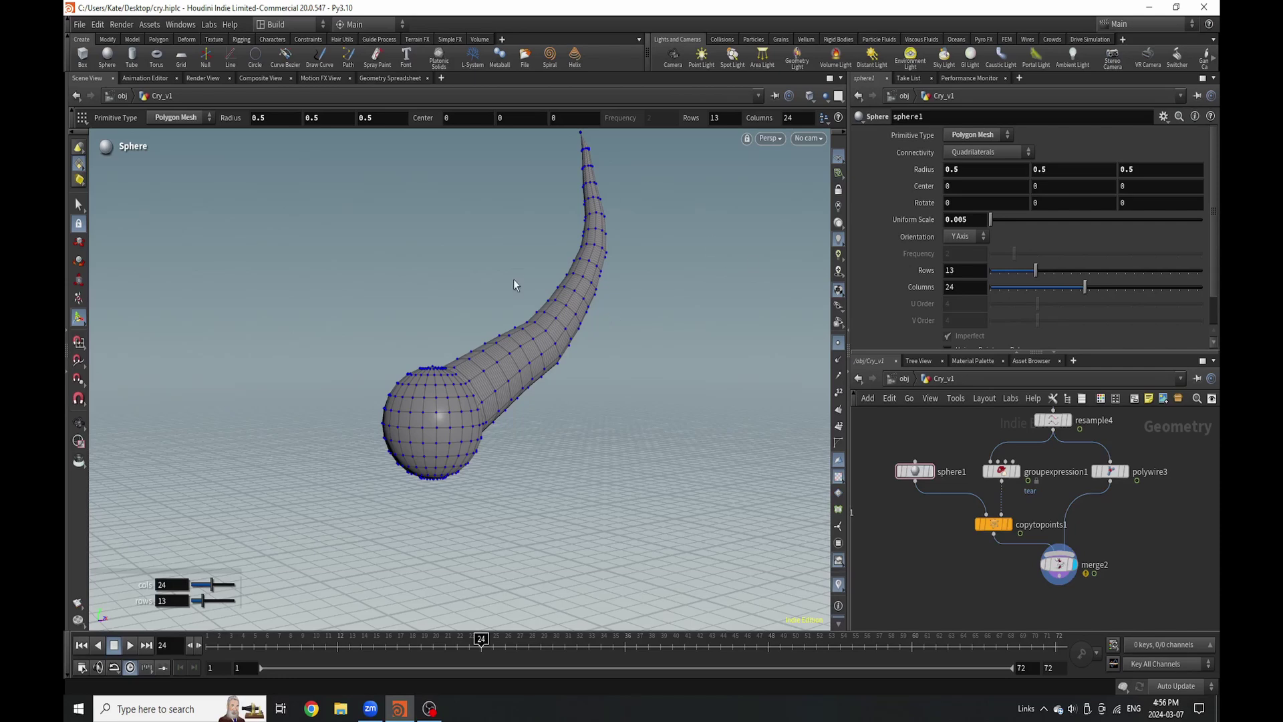
pyautogui.keyDown('alt'); pyautogui.moveTo(514, 279); pyautogui.dragTo(484, 284); pyautogui.keyUp('alt')
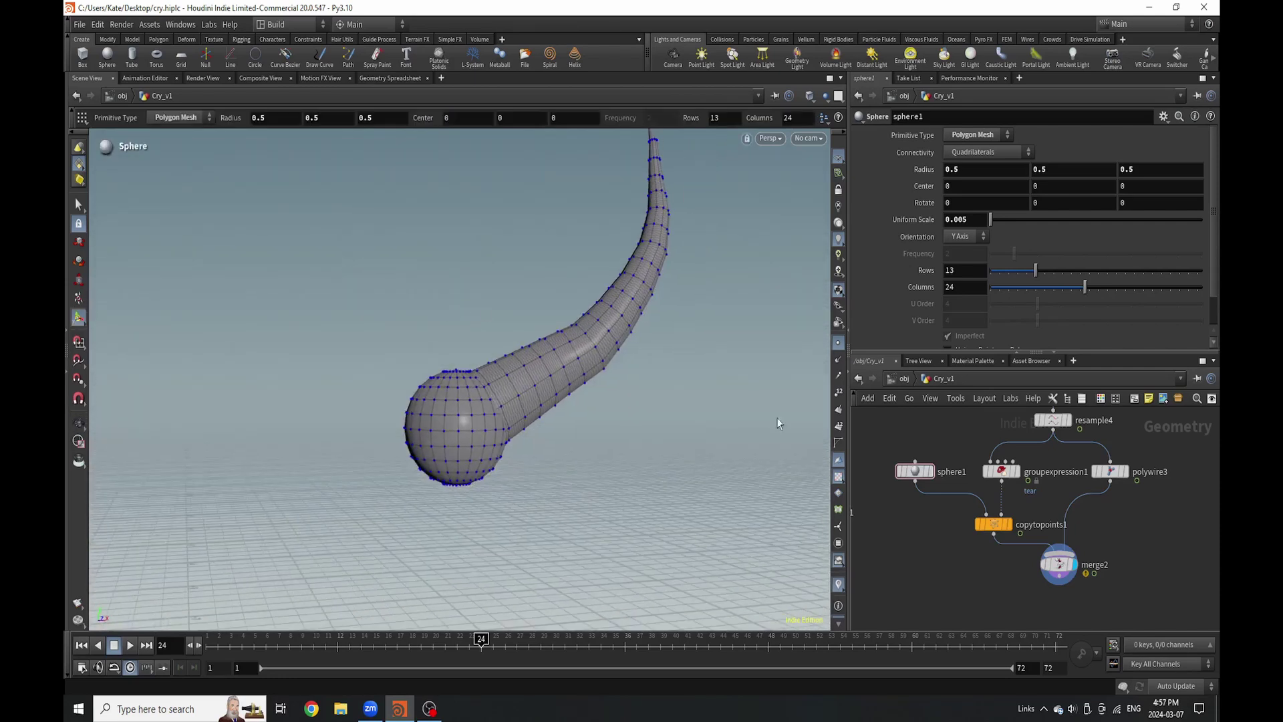
# Add a VDB from Polygons node below merge2, wire the merge into it and display it.
pyautogui.scroll(-5, 1009, 459)
pyautogui.scroll(4, 1049, 513)
pyautogui.scroll(2, 1044, 515)
pyautogui.scroll(-3, 960, 517)
pyautogui.scroll(2, 979, 524)
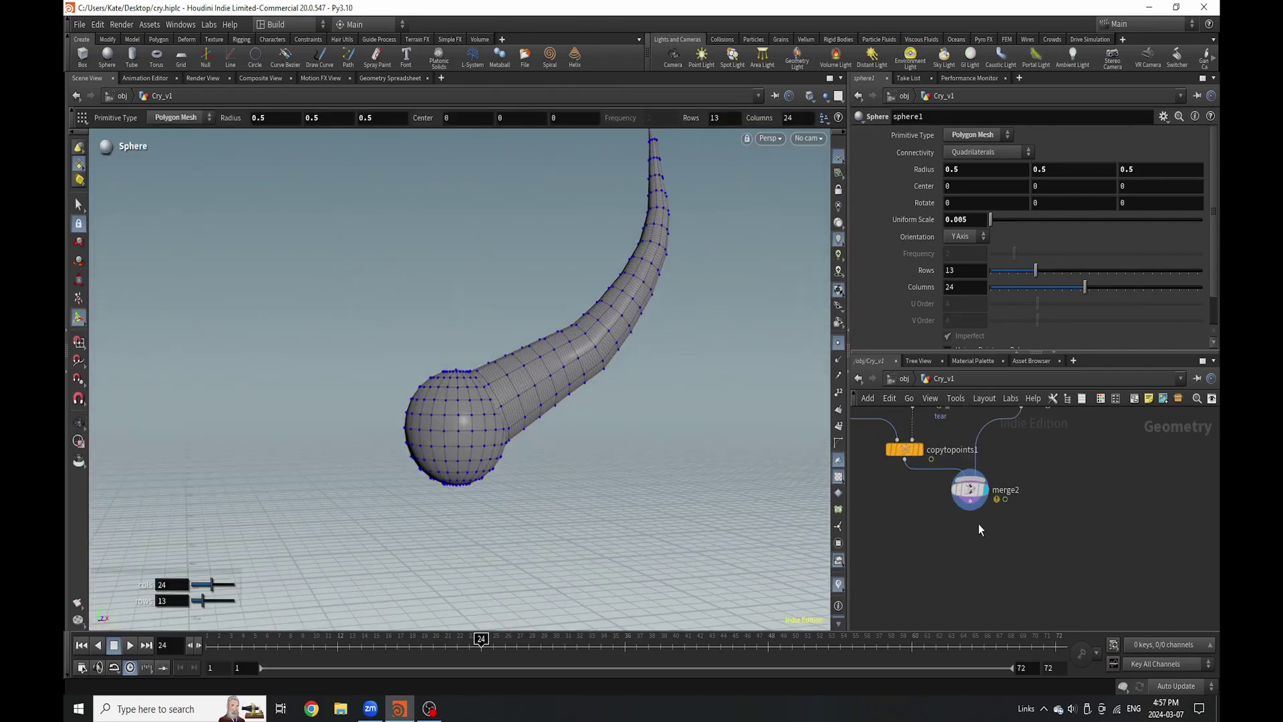
pyautogui.press('Tab')
pyautogui.write('vdb re')
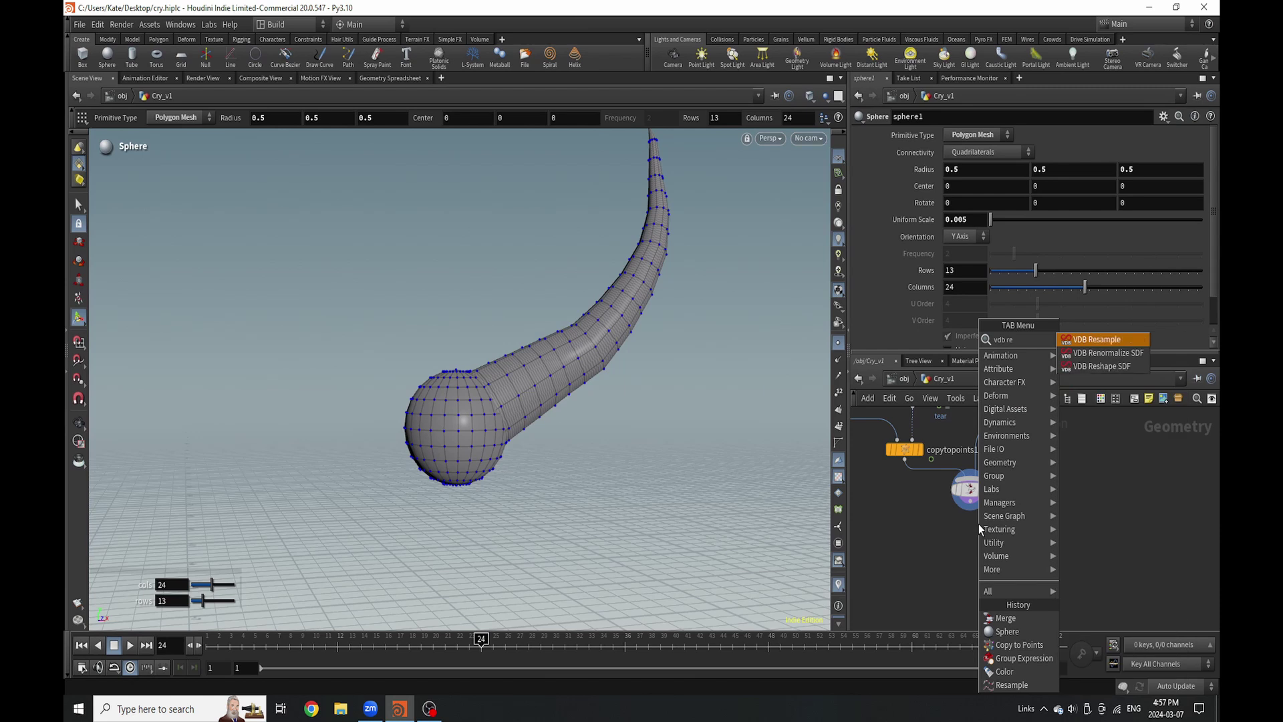
pyautogui.press('BackSpace')
pyautogui.press('BackSpace')
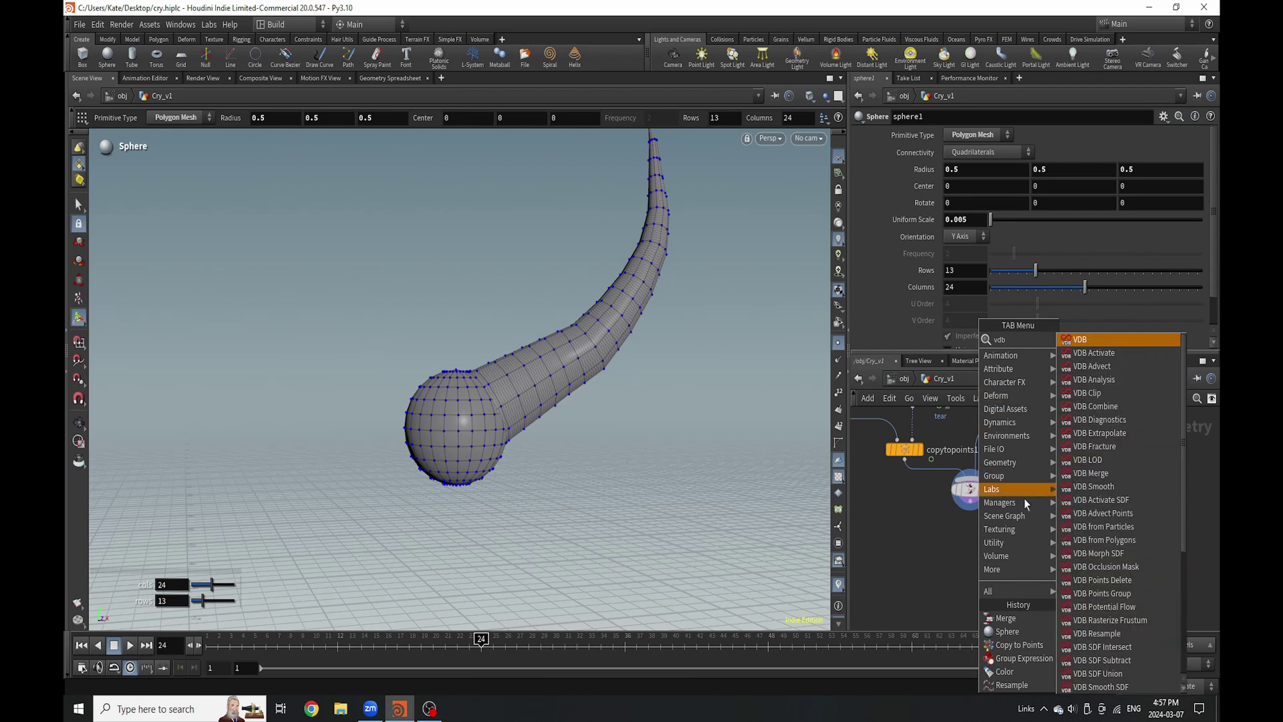
pyautogui.click(1103, 540)
pyautogui.click(975, 532)
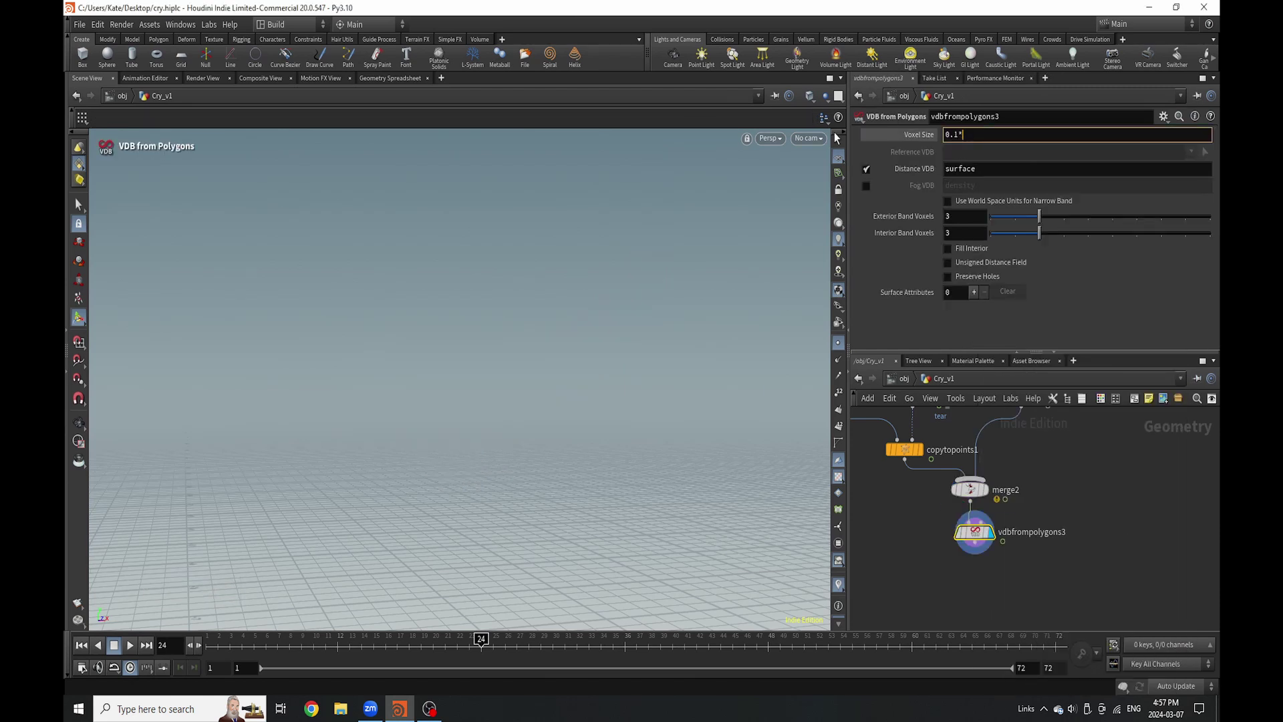
# Set the Voxel Size of vdbfrompolygons3 to 0.1*0.003.
pyautogui.write('0.01')
pyautogui.press('Return')
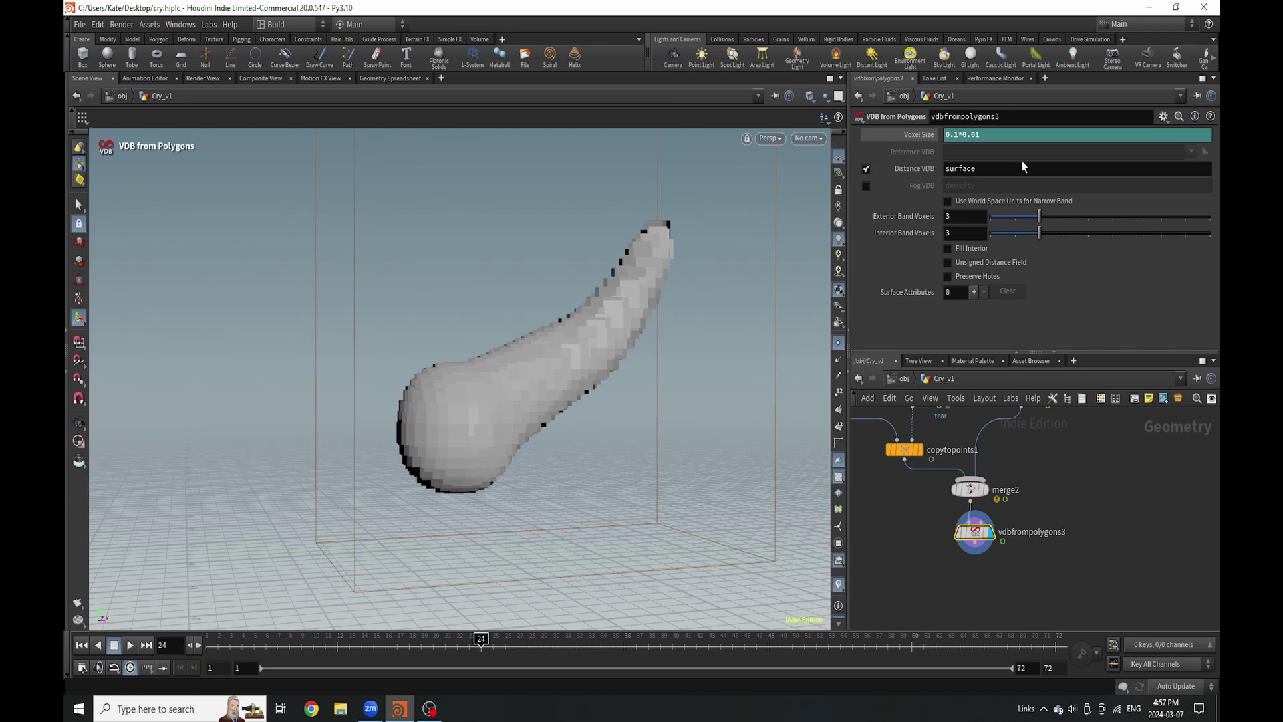
pyautogui.click(992, 138)
pyautogui.press('BackSpace')
pyautogui.write('03')
pyautogui.press('Return')
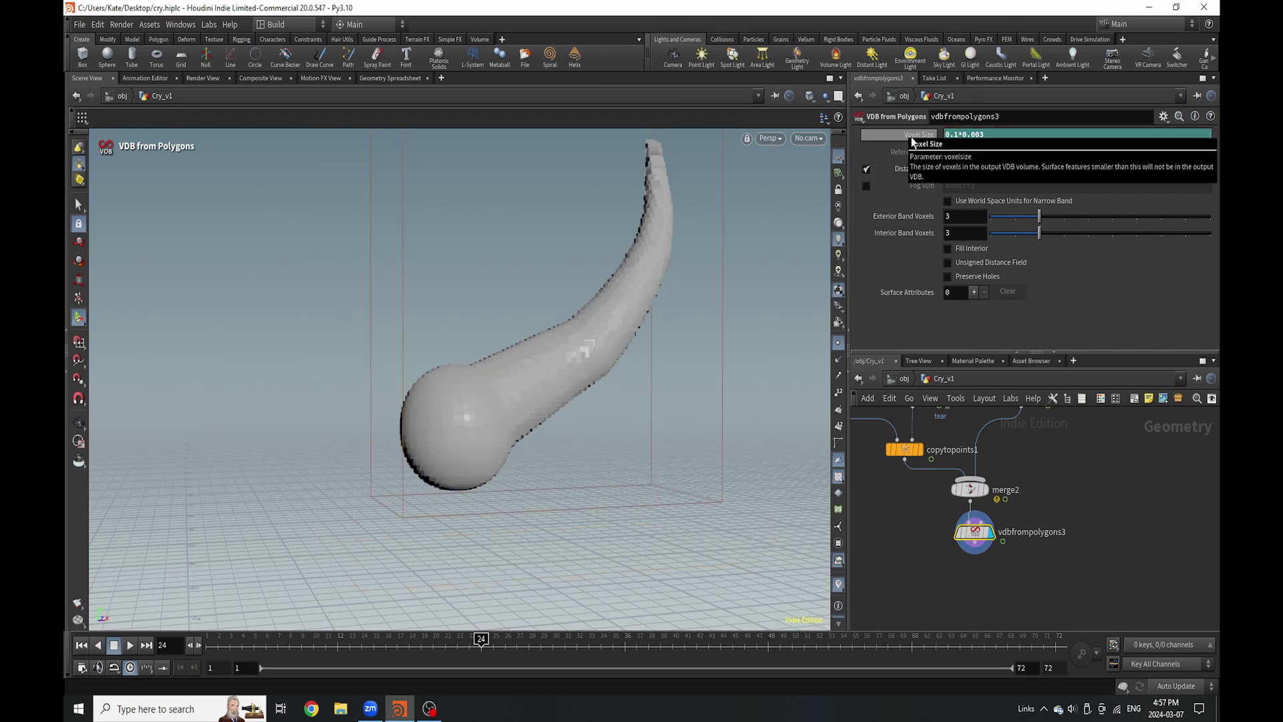
# Add a VDB Smooth node below vdbfrompolygons3, wire it in and display the smoothed tear.
pyautogui.scroll(-3, 955, 527)
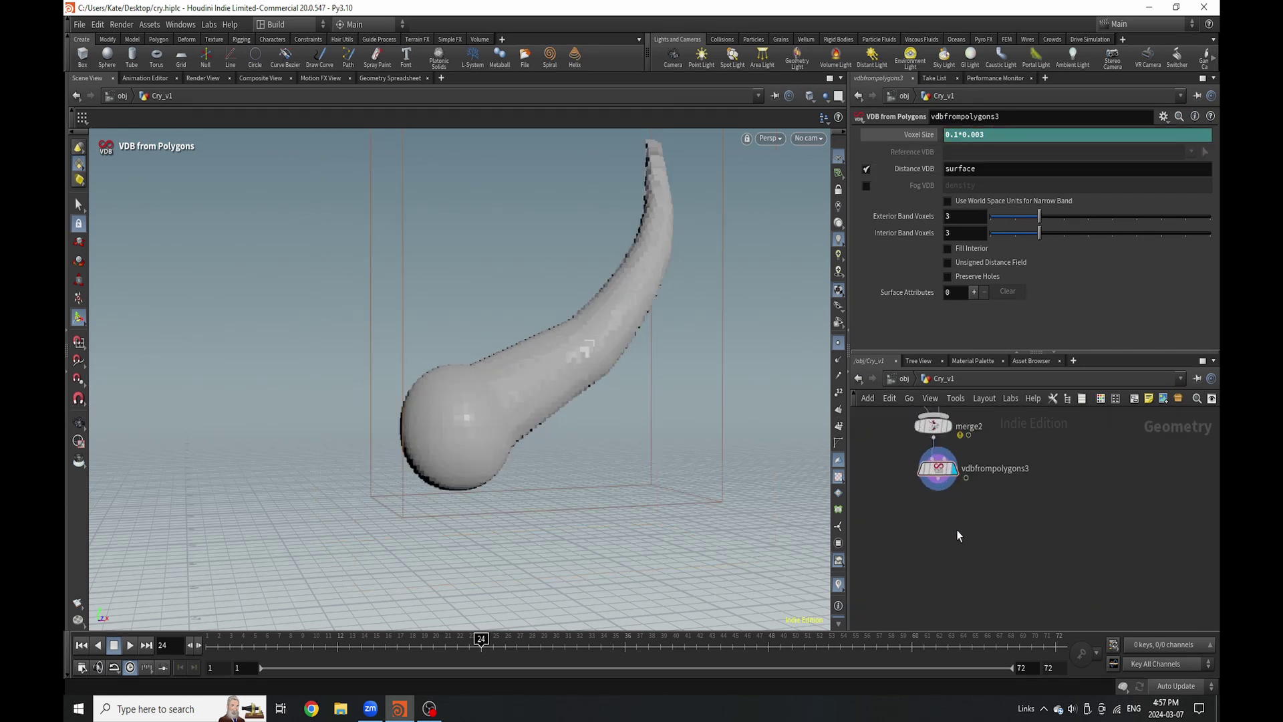
pyautogui.scroll(2, 946, 522)
pyautogui.press('Tab')
pyautogui.write('v')
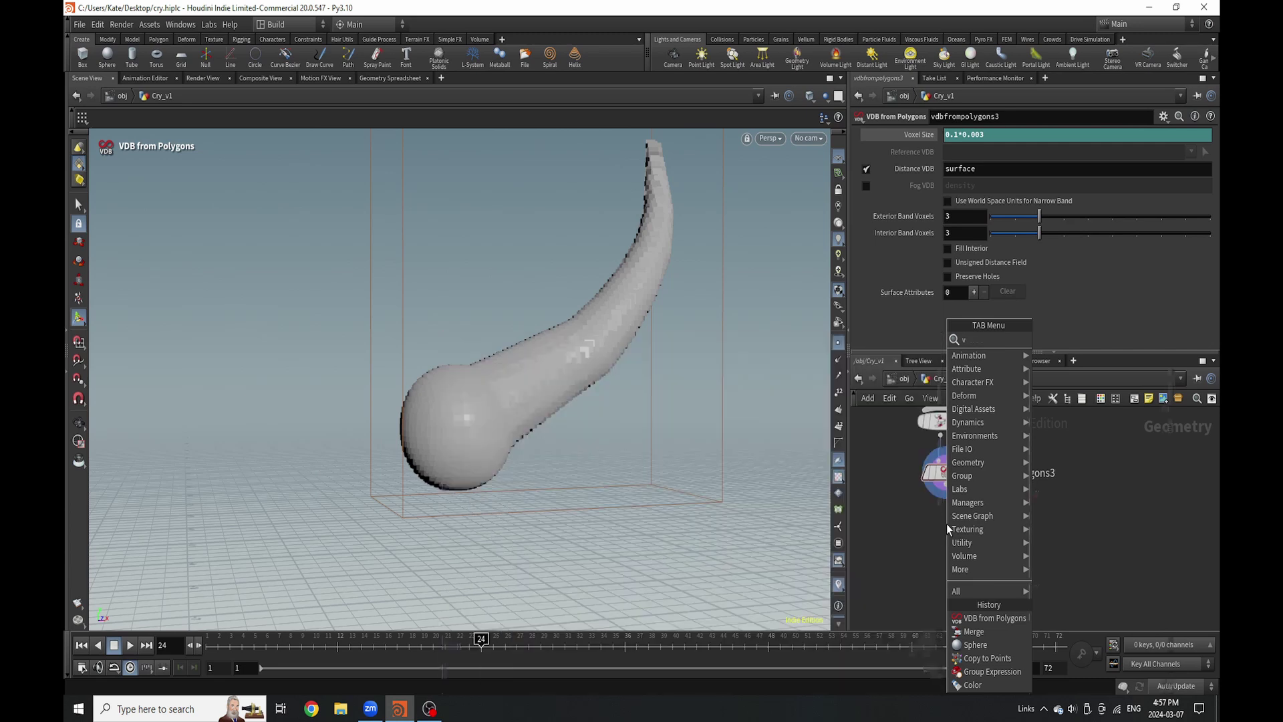
pyautogui.write('dbs')
pyautogui.click(1088, 342)
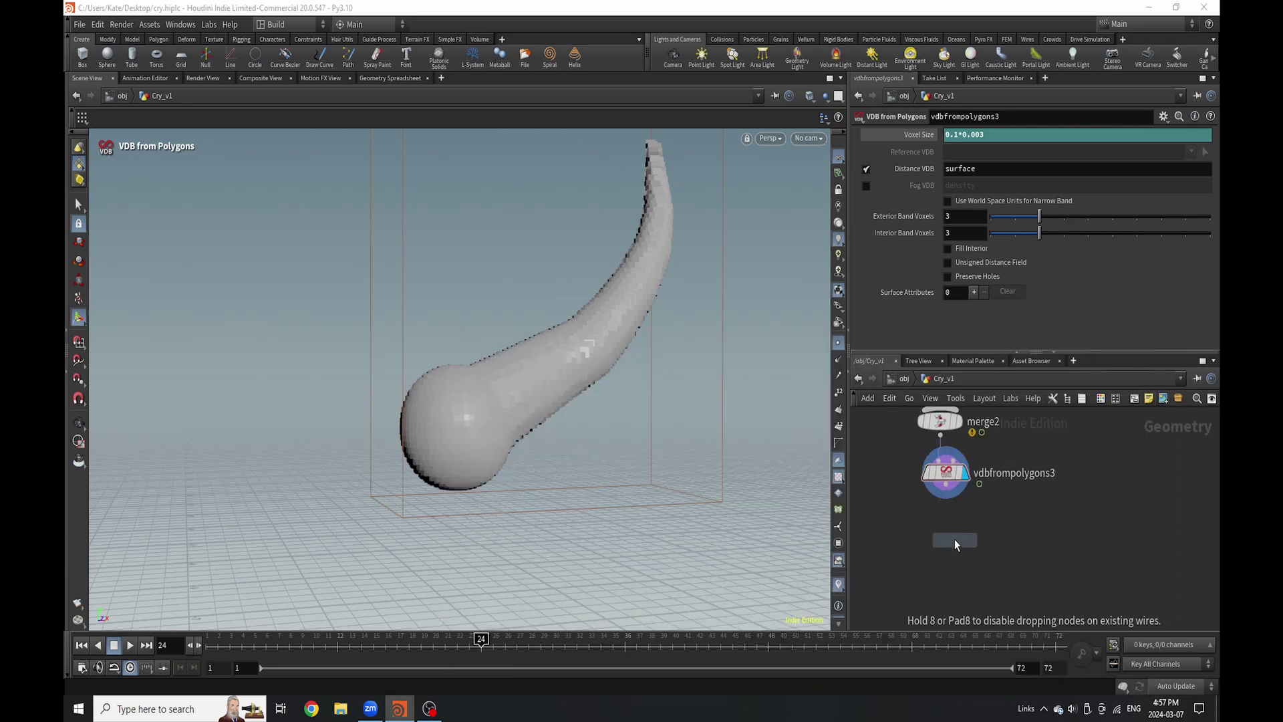
pyautogui.click(946, 522)
pyautogui.moveTo(950, 496); pyautogui.dragTo(946, 512)
pyautogui.click(965, 520)
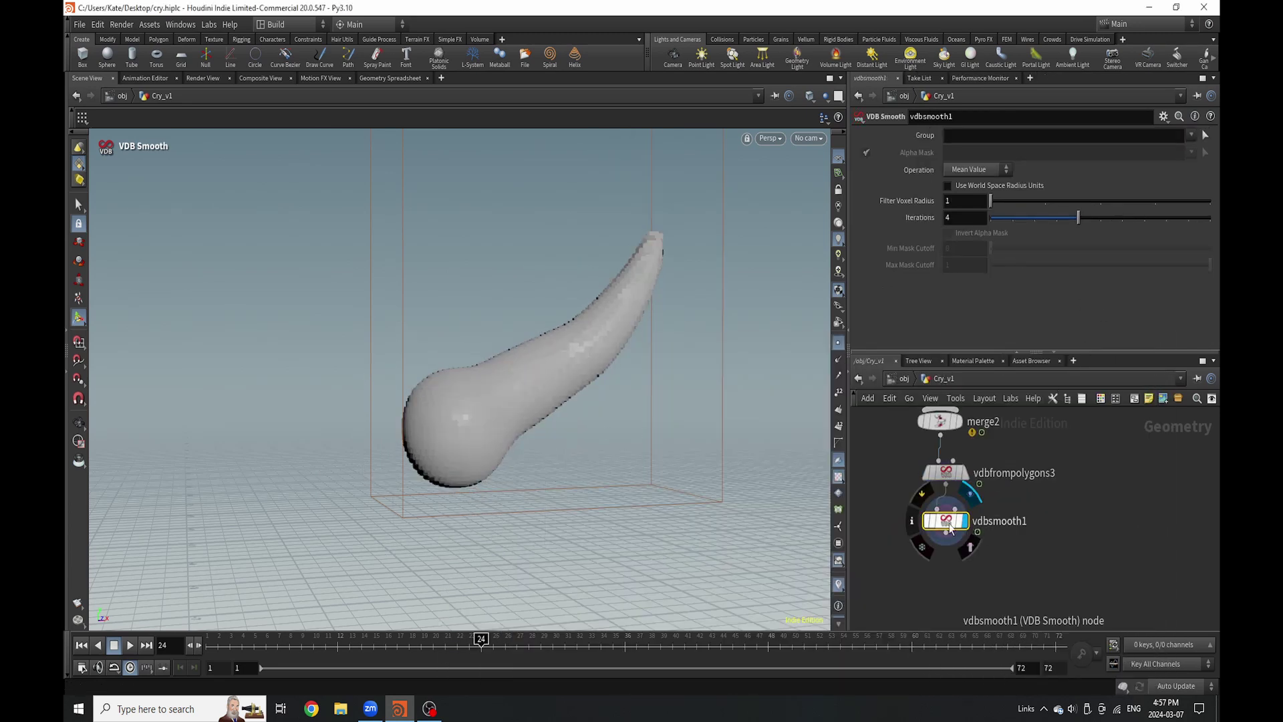
# Show the other objects in the viewport and view the tear against the character's face.
pyautogui.moveTo(892, 535); pyautogui.dragTo(869, 556, button='middle')
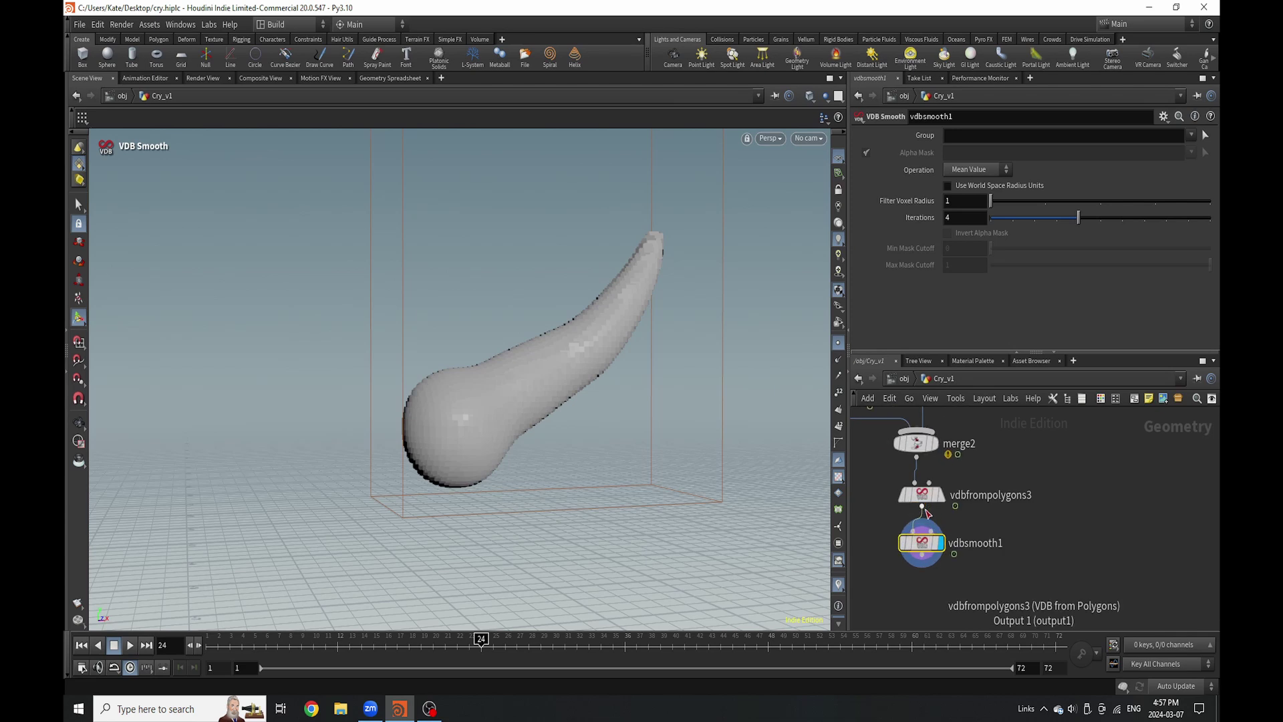
pyautogui.click(827, 96)
pyautogui.click(858, 109)
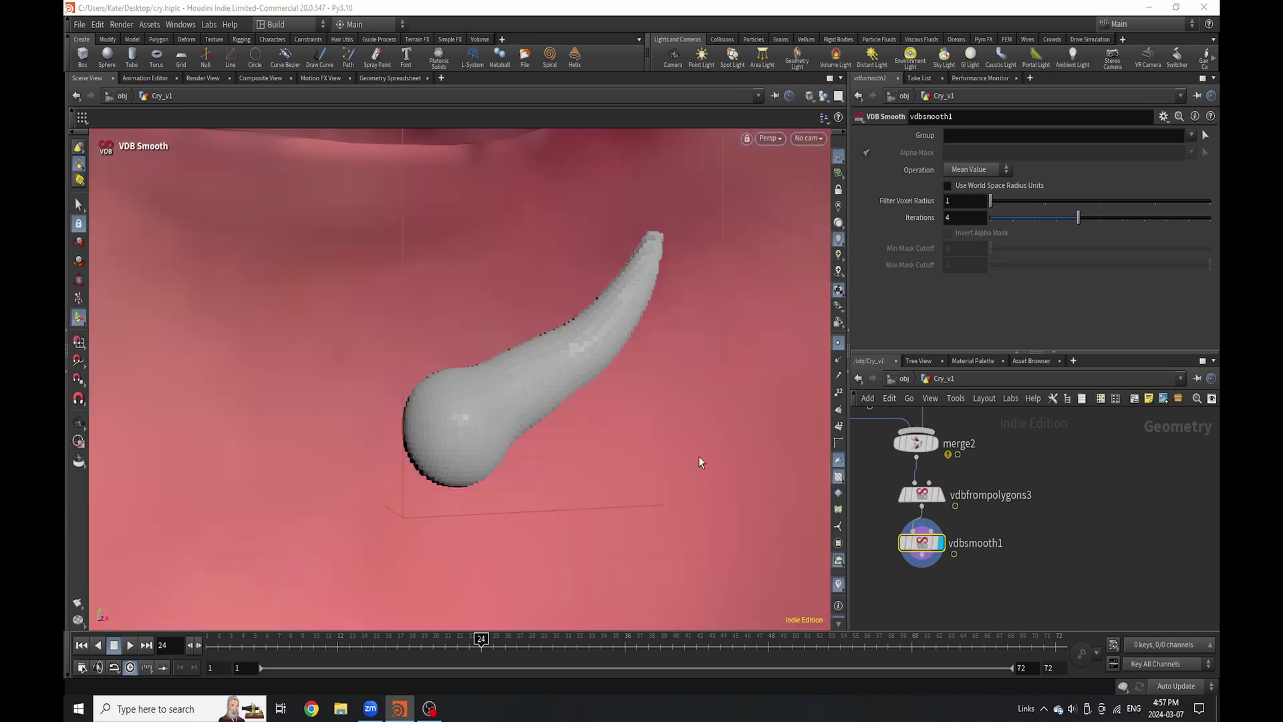
pyautogui.keyDown('alt'); pyautogui.moveTo(670, 352); pyautogui.dragTo(587, 430, button='right'); pyautogui.keyUp('alt')
pyautogui.keyDown('alt'); pyautogui.moveTo(587, 431); pyautogui.dragTo(547, 381); pyautogui.keyUp('alt')
pyautogui.scroll(-5, 1017, 525)
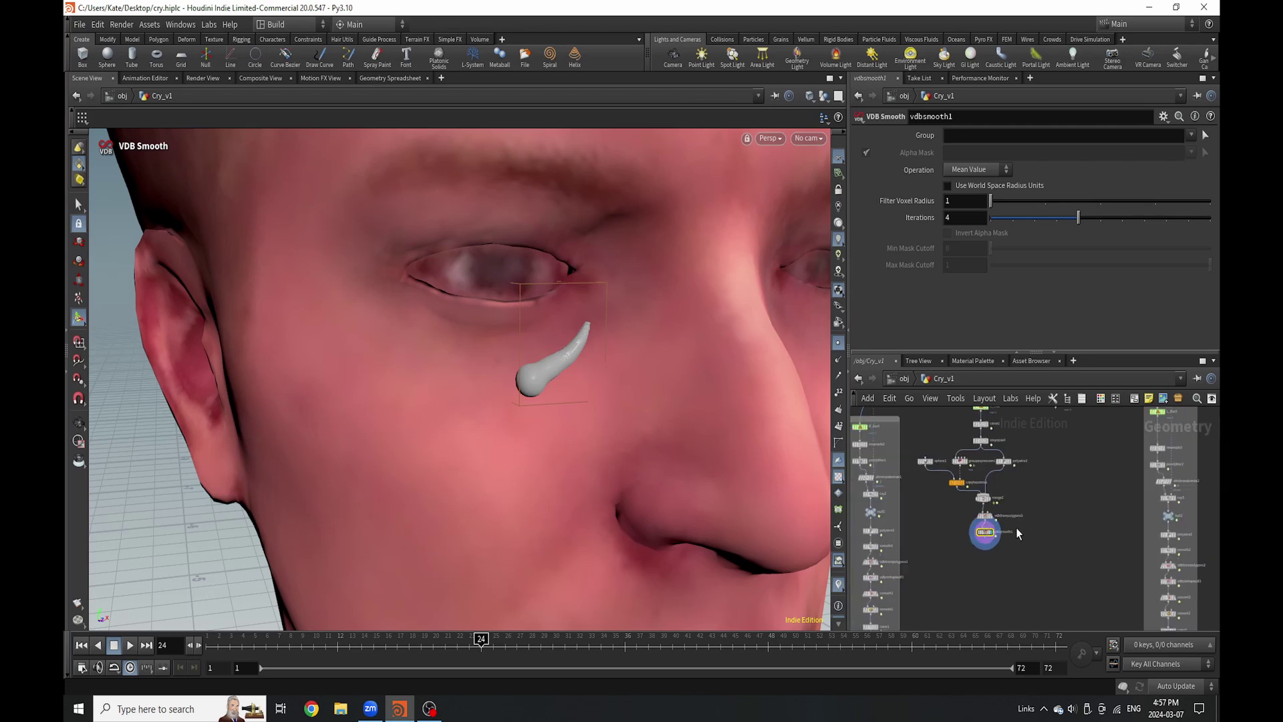
# Flatten sphere1 by setting its Z radius to 0.2 and check the droplet on the cheek.
pyautogui.scroll(3, 911, 449)
pyautogui.click(942, 469)
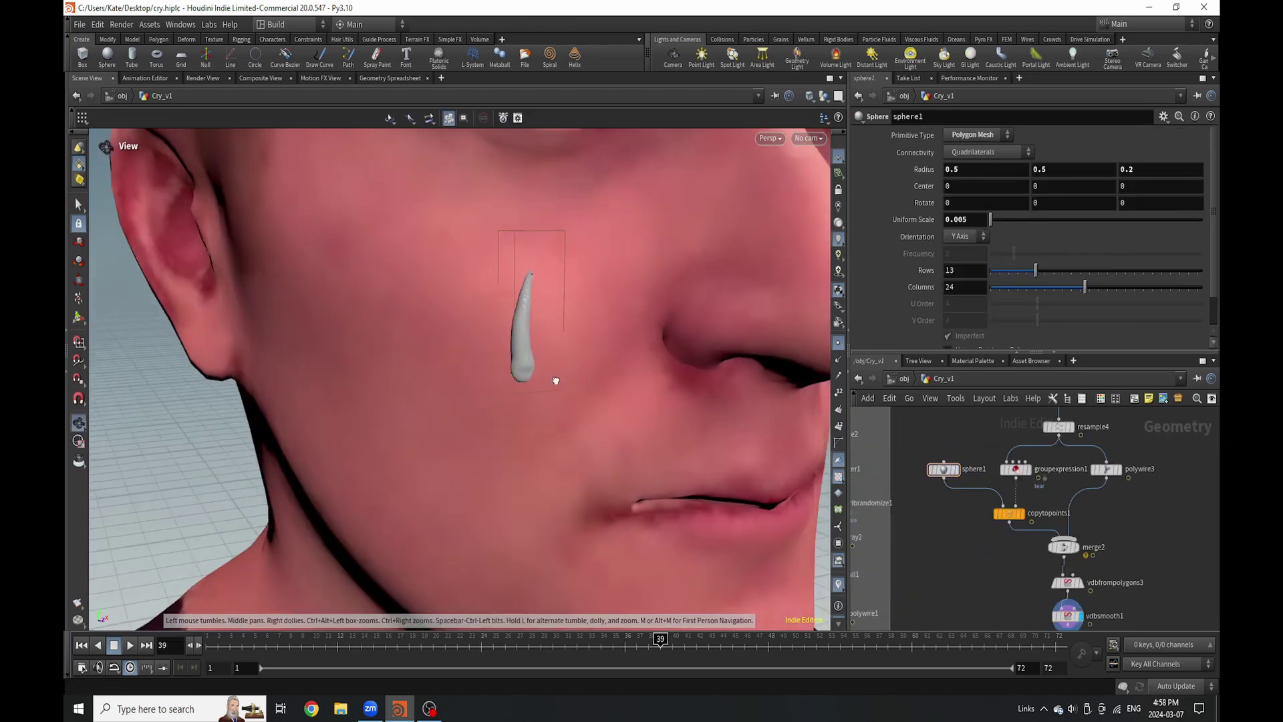
pyautogui.keyDown('alt'); pyautogui.moveTo(555, 378); pyautogui.dragTo(544, 493); pyautogui.keyUp('alt')
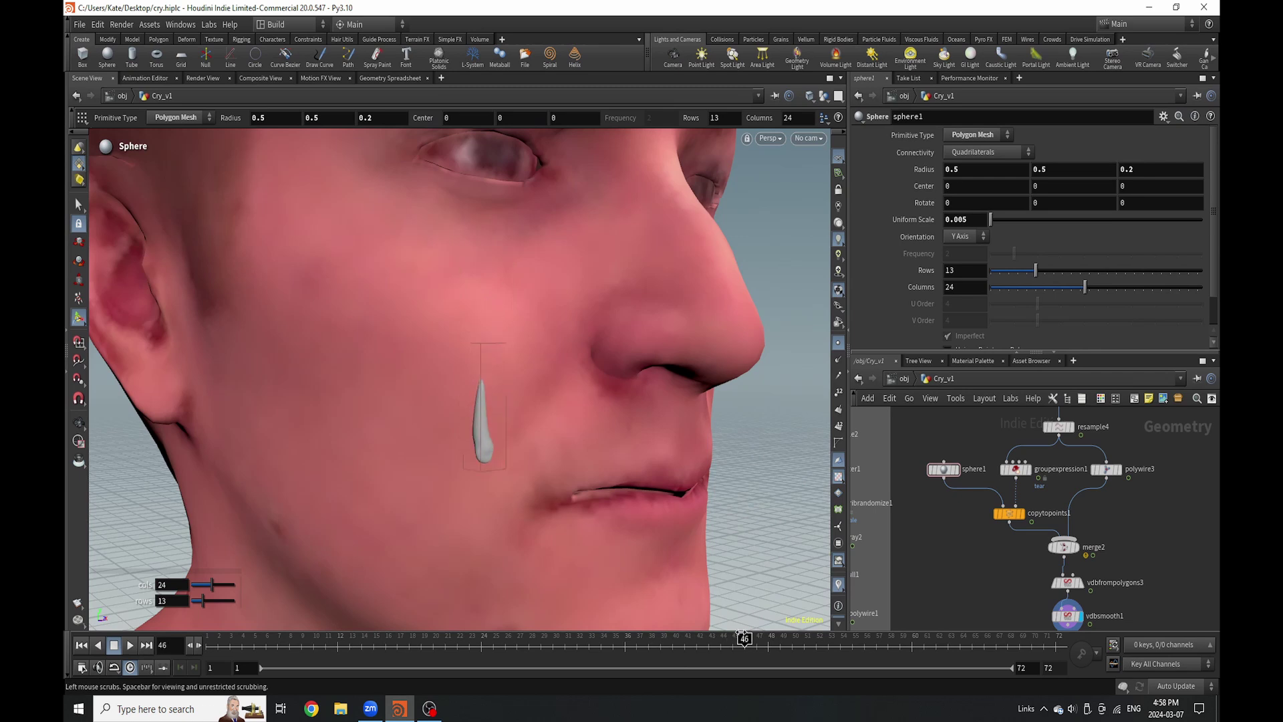
# Add a displayed Convert node below vdbsmooth1 with Convert To set to Polygon, and check its geometry info.
pyautogui.press('Tab')
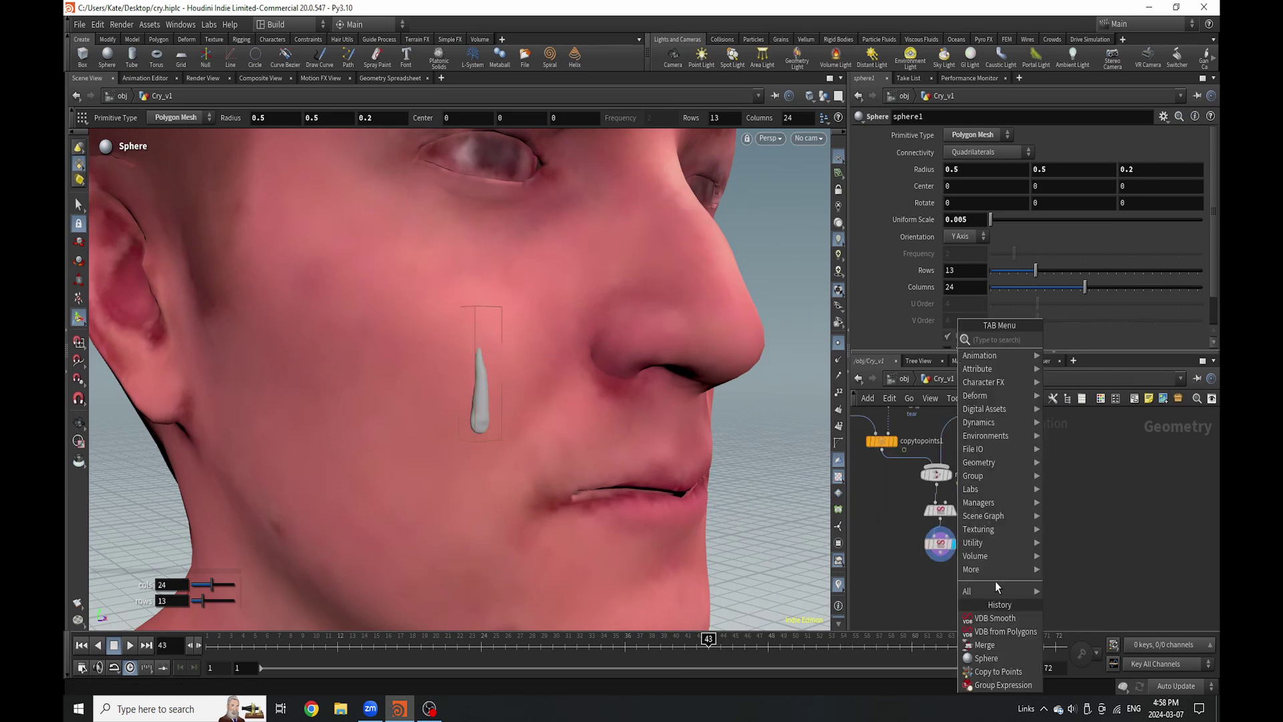
pyautogui.write('conver')
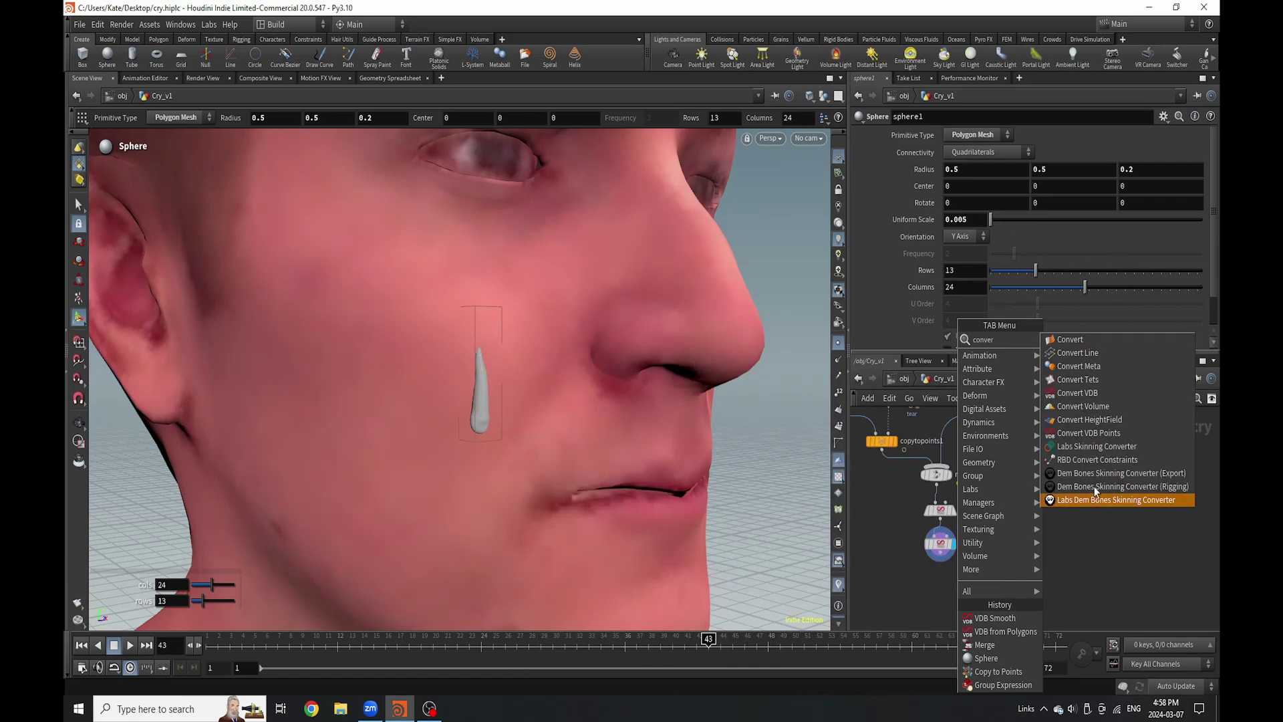
pyautogui.click(1070, 339)
pyautogui.scroll(-3, 957, 551)
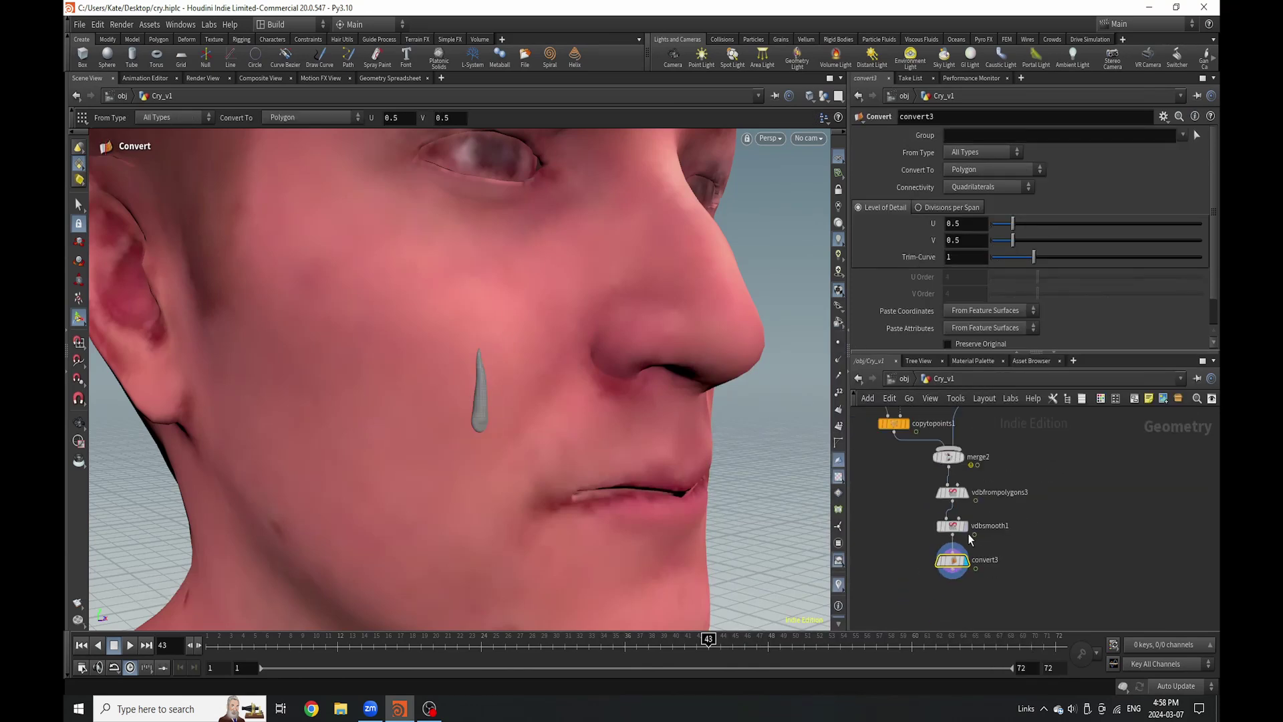
pyautogui.scroll(5, 956, 548)
pyautogui.middleClick(957, 548)
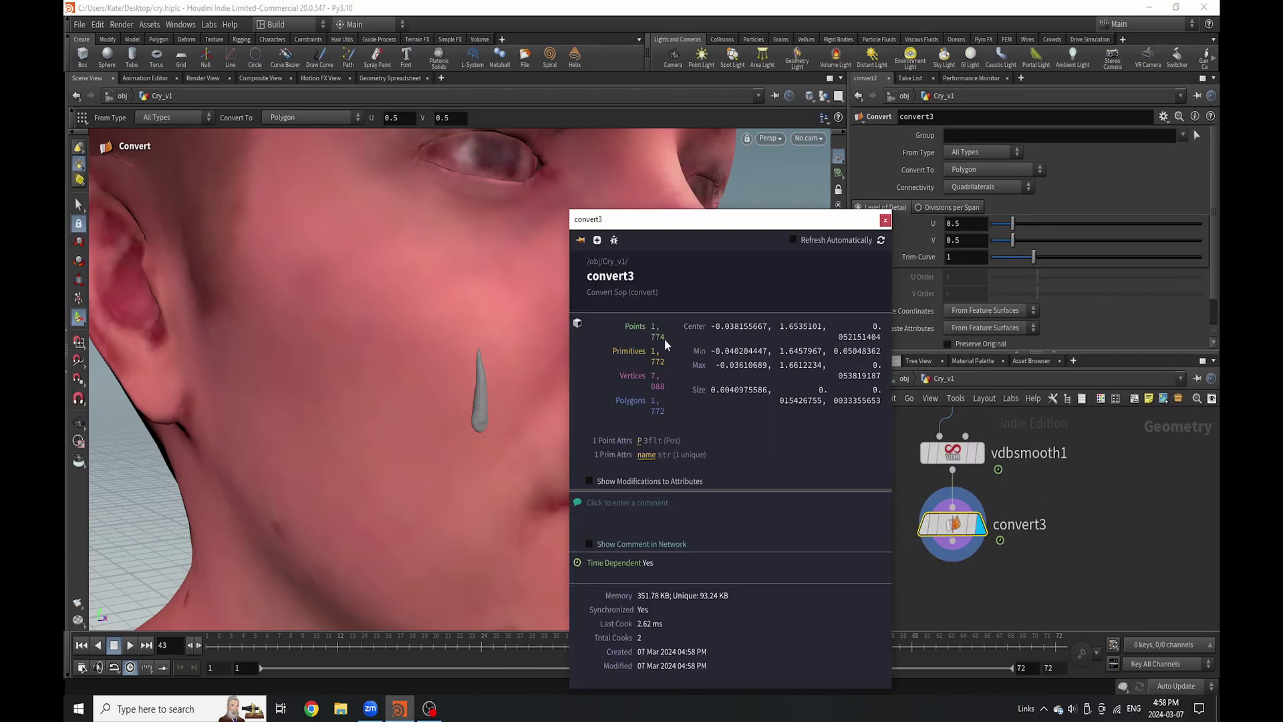
pyautogui.click(885, 220)
# Add a displayed Remesh node below convert3.
pyautogui.scroll(-2, 959, 491)
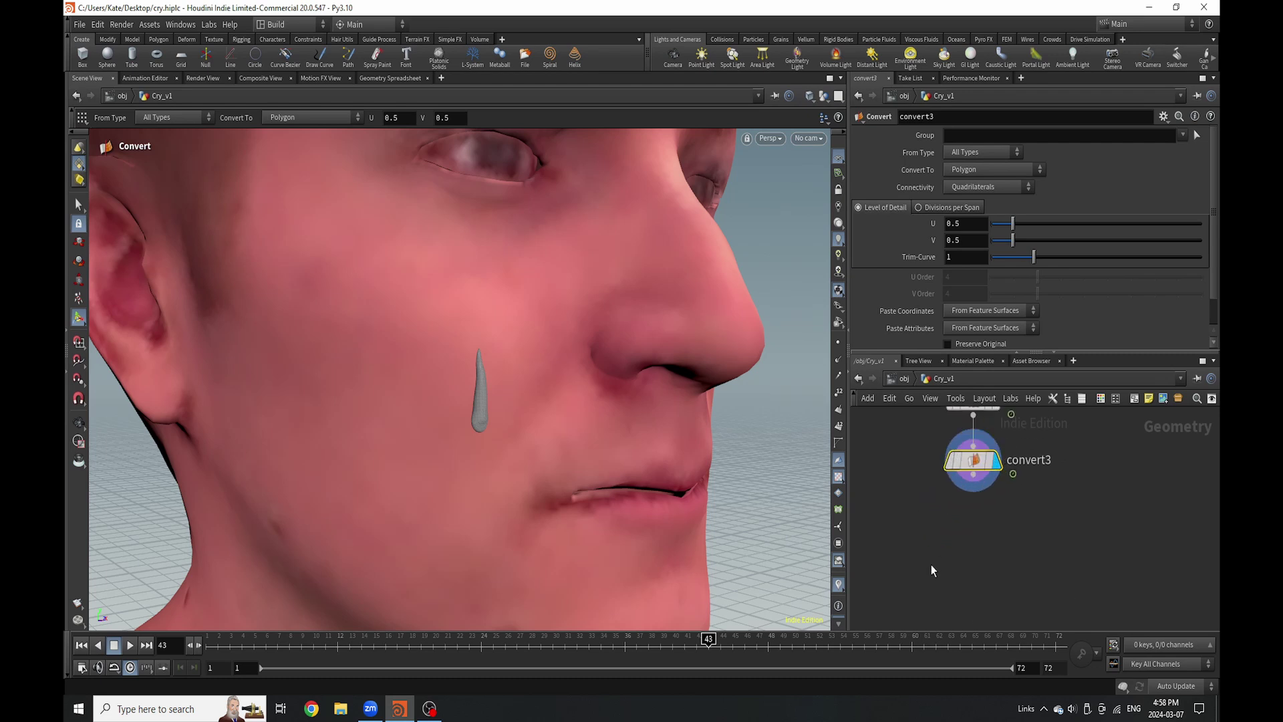
pyautogui.press('Tab')
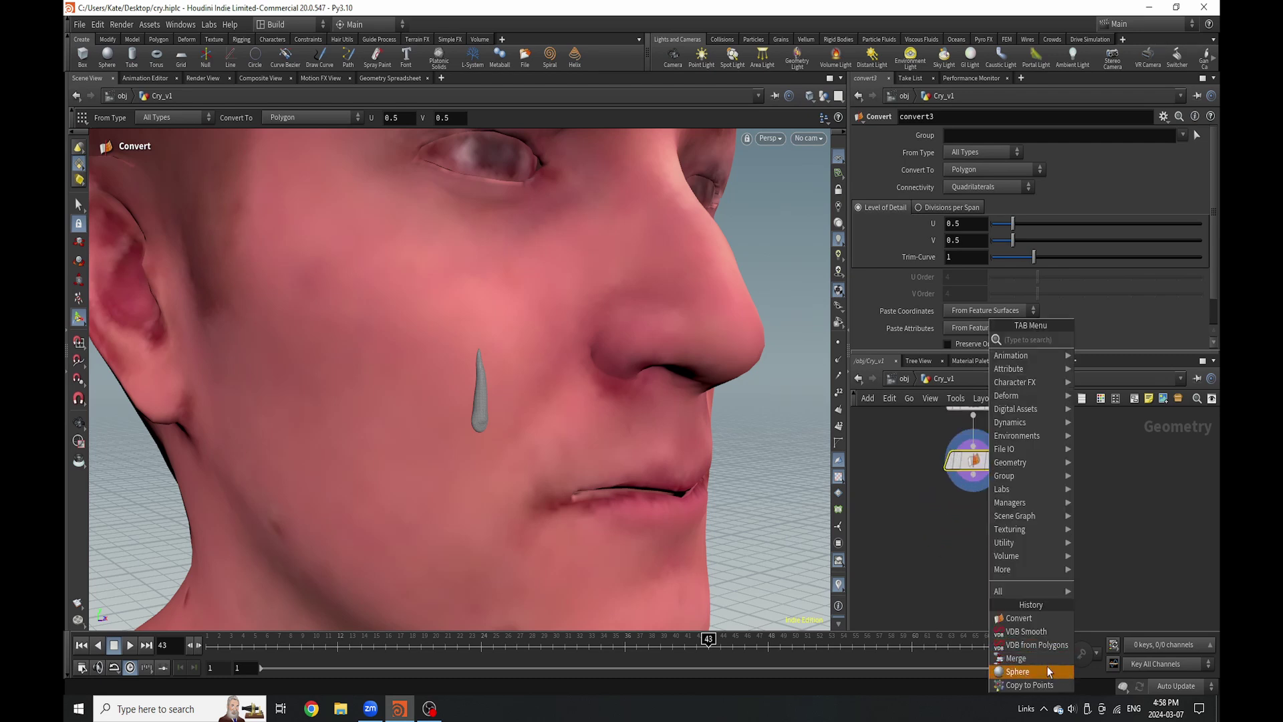
pyautogui.write('rem')
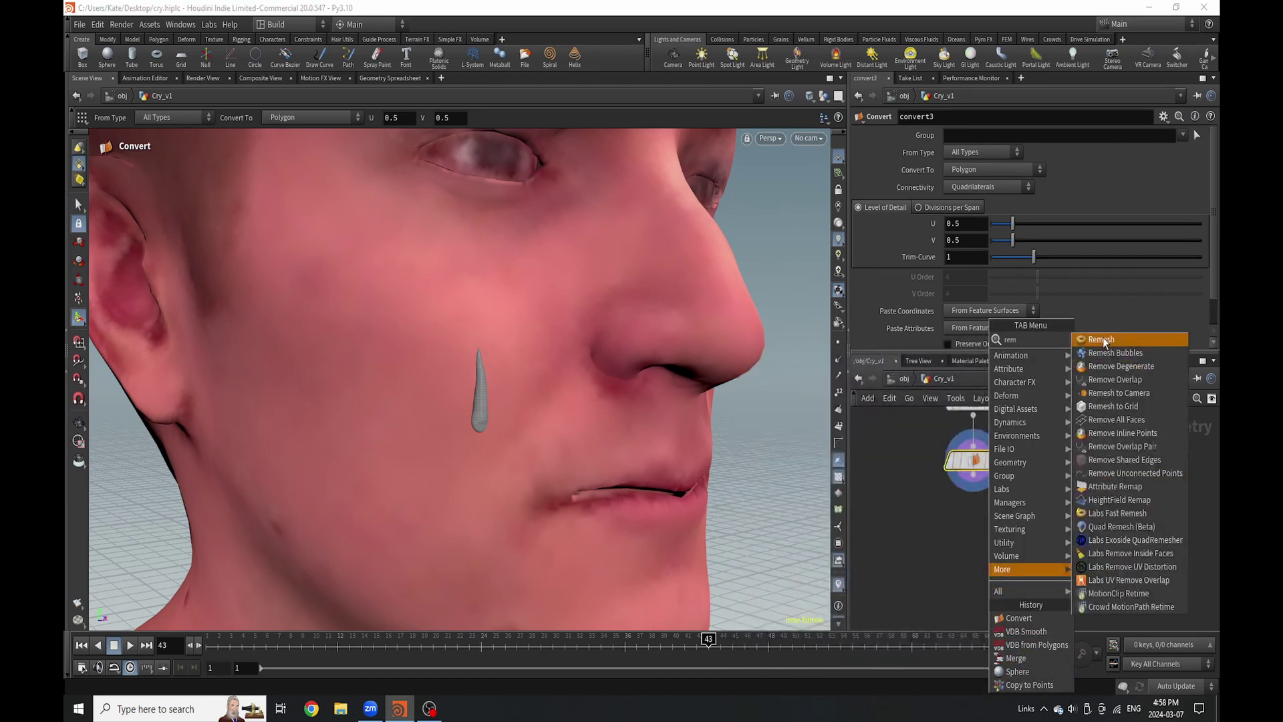
pyautogui.click(1101, 340)
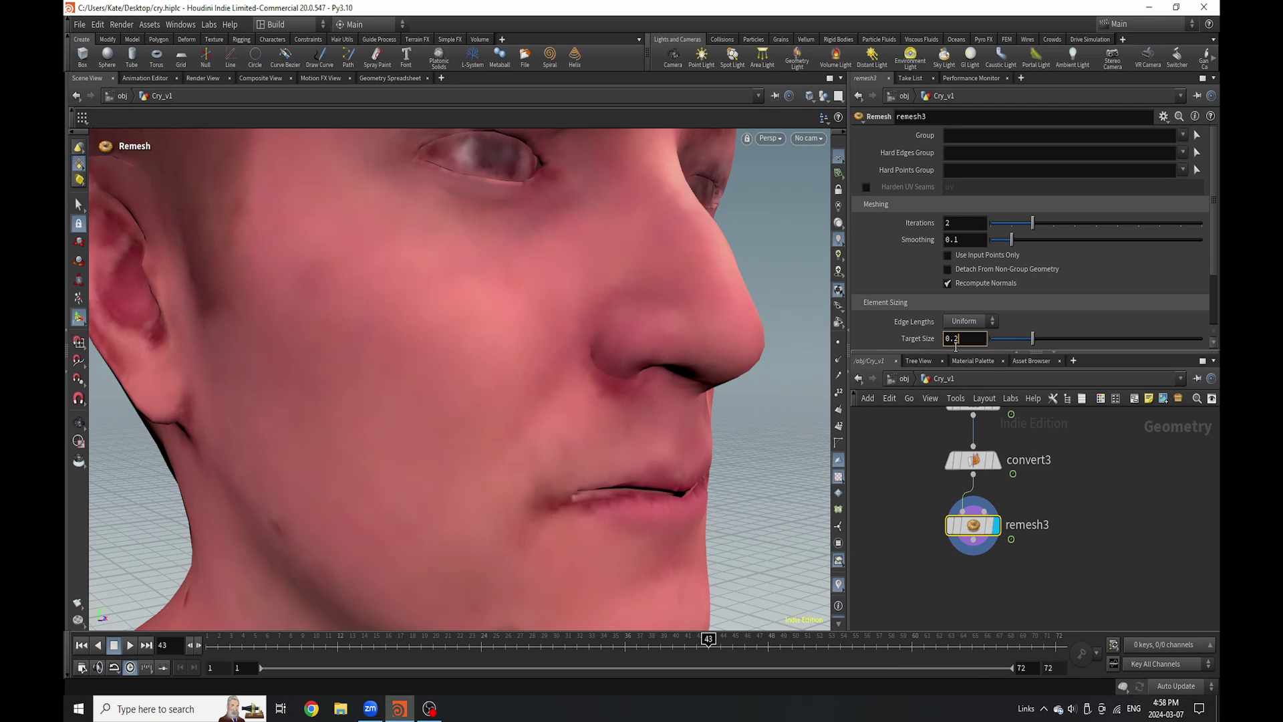
# Set remesh3's iterations to 1 and target size to 0.0008, and check its geometry info.
pyautogui.click(956, 342)
pyautogui.write('0.01')
pyautogui.press('Return')
pyautogui.click(967, 342)
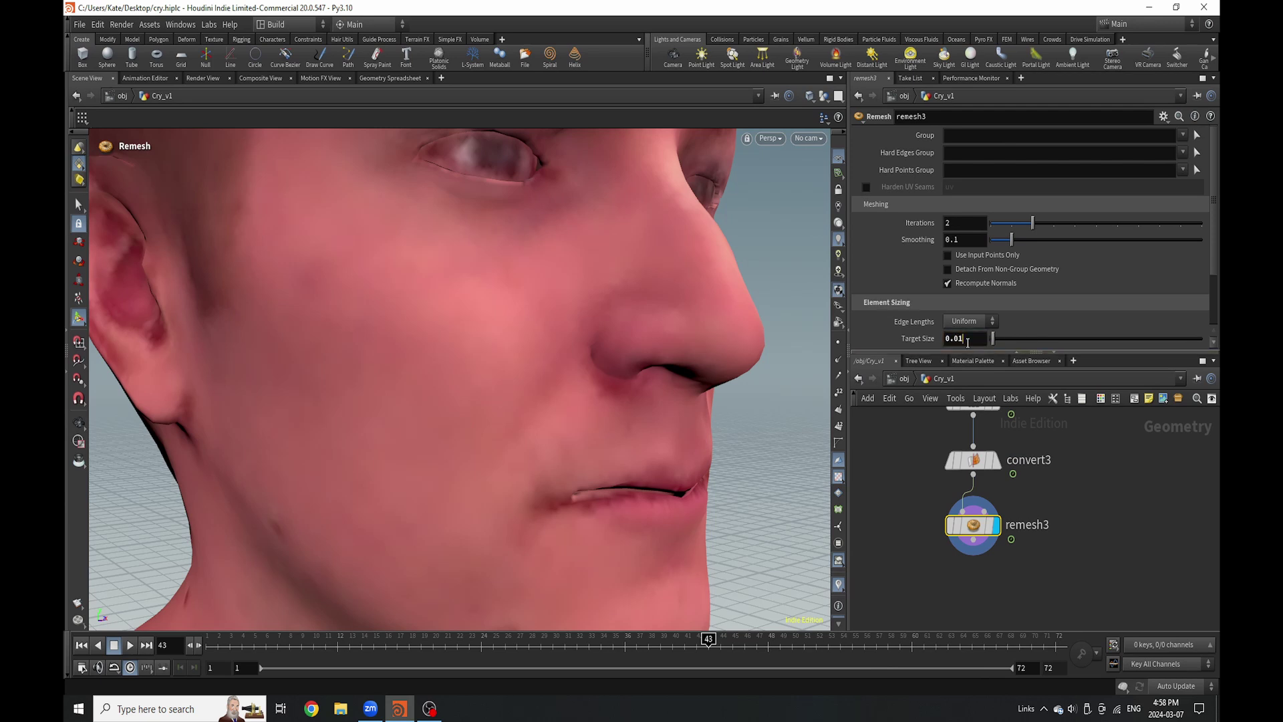
pyautogui.write('02')
pyautogui.press('Return')
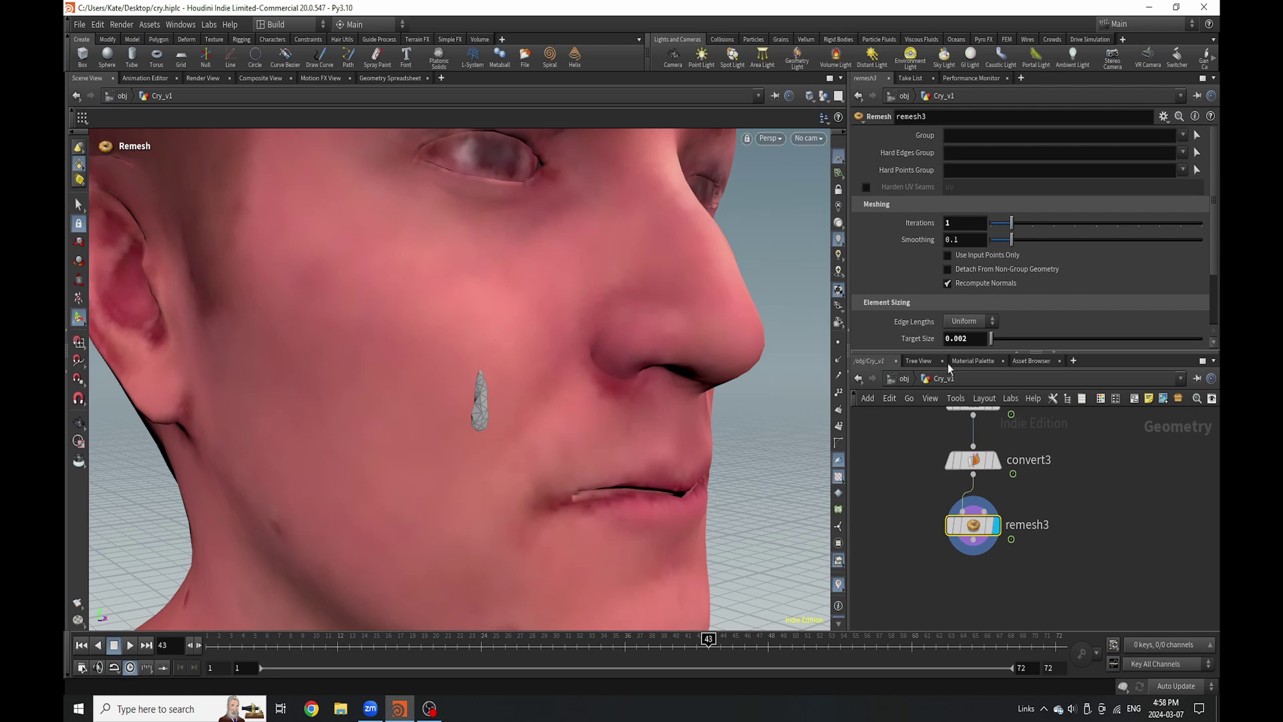
pyautogui.click(970, 339)
pyautogui.write('1')
pyautogui.press('Return')
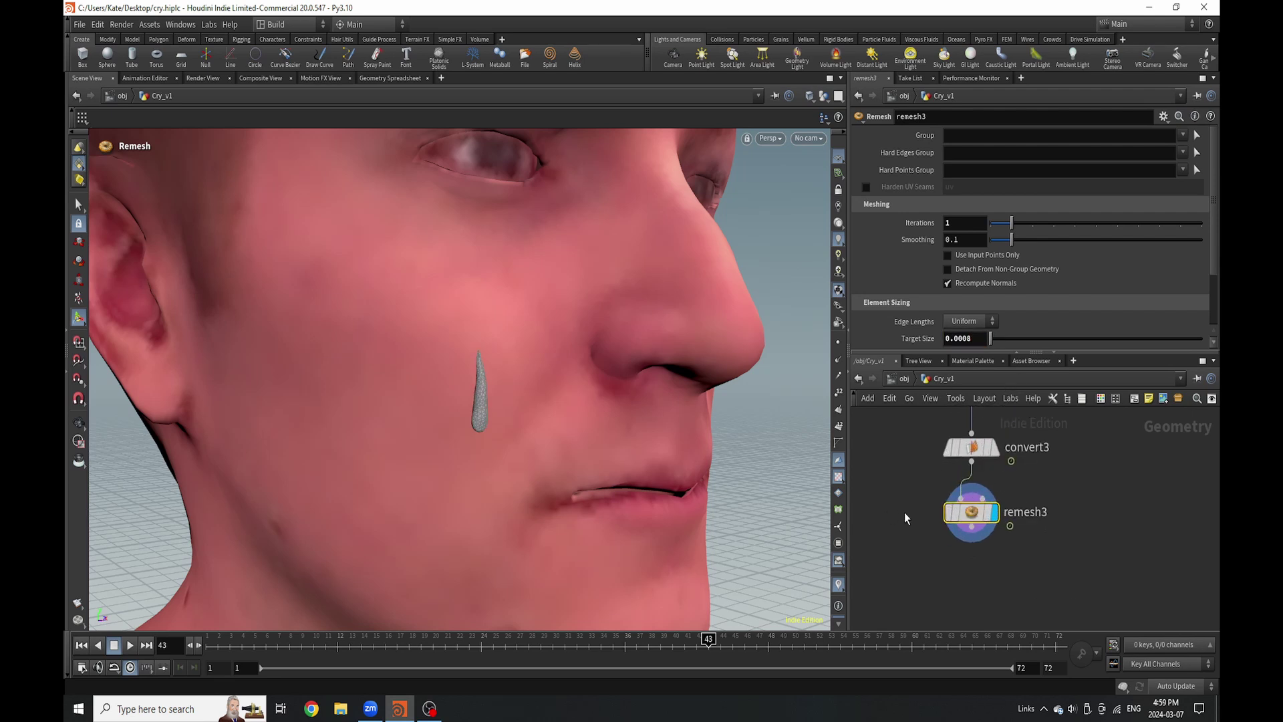
pyautogui.middleClick(969, 513)
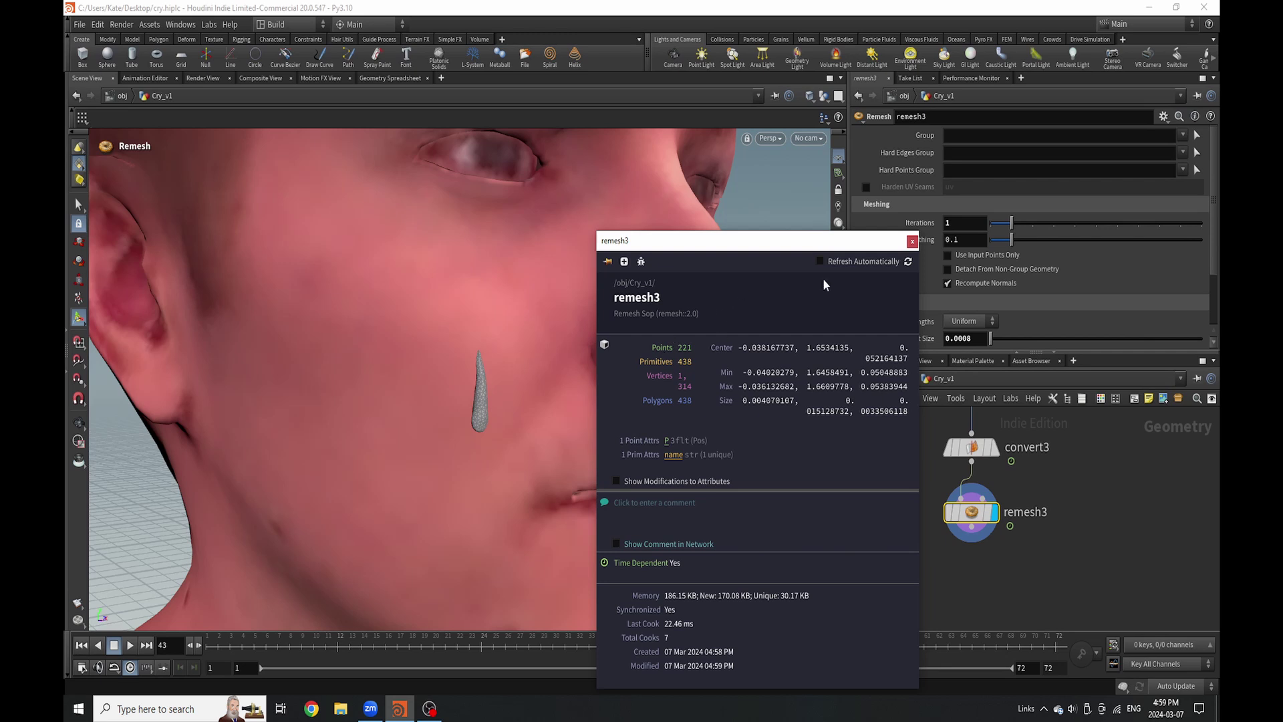
pyautogui.click(912, 241)
# Add a File Cache node below remesh3 and wire it in.
pyautogui.scroll(2, 949, 542)
pyautogui.scroll(-2, 948, 541)
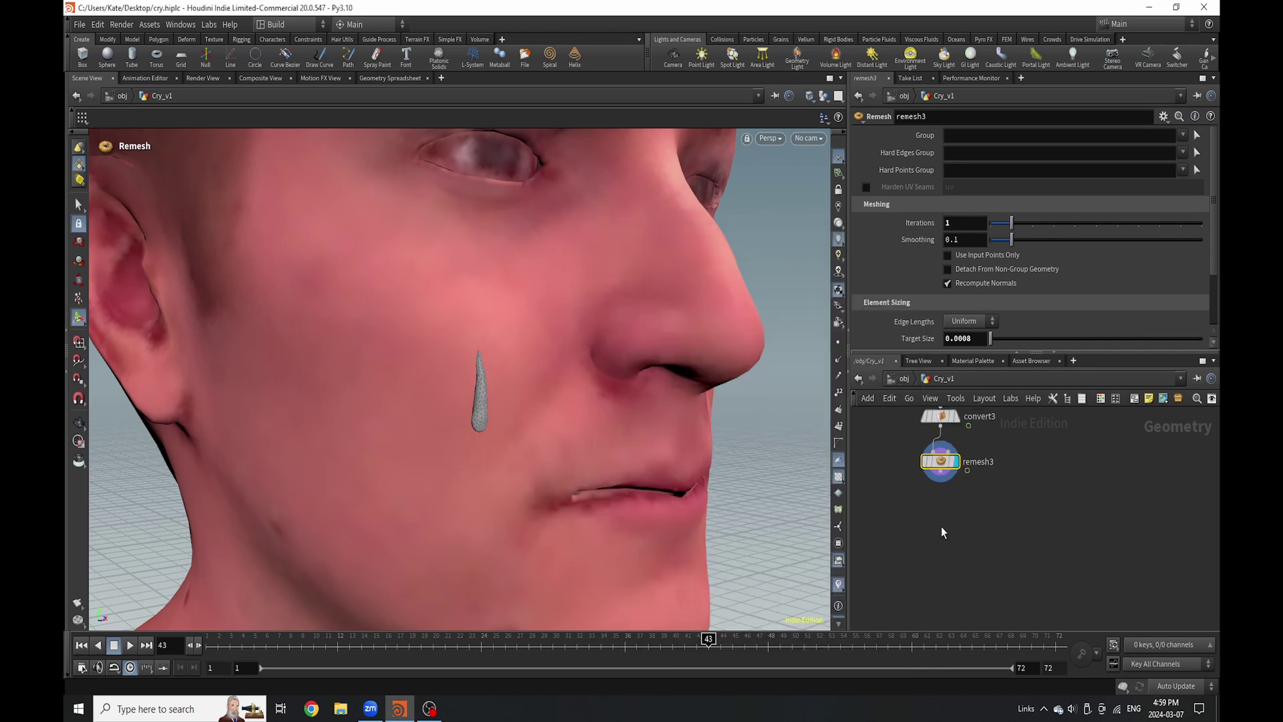
pyautogui.scroll(3, 949, 542)
pyautogui.press('Tab')
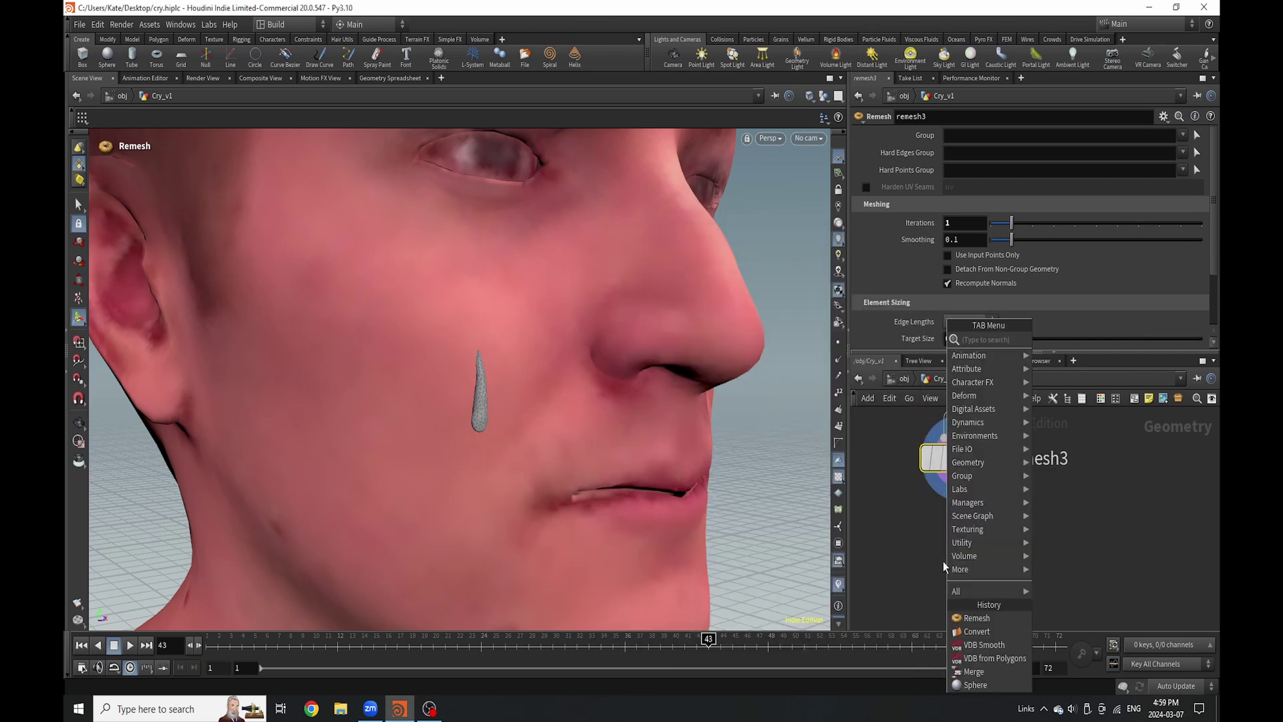
pyautogui.write('file')
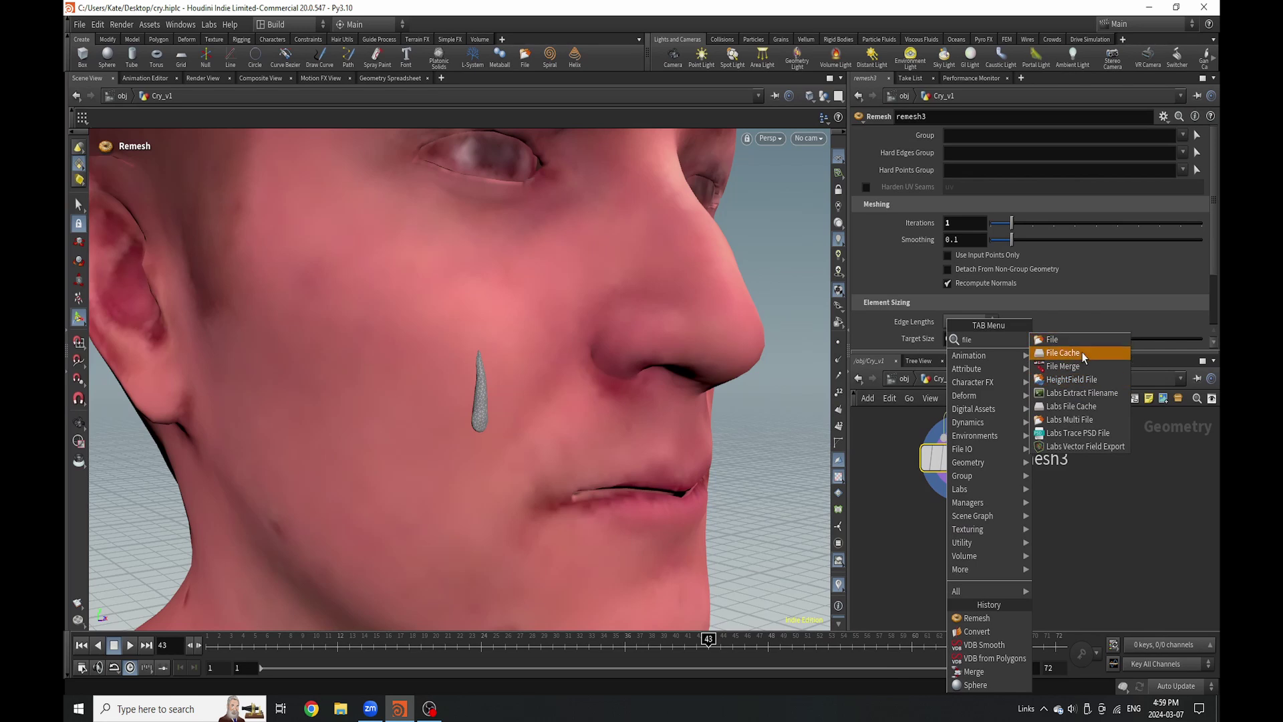
pyautogui.click(1084, 353)
pyautogui.click(971, 538)
pyautogui.scroll(-2, 982, 560)
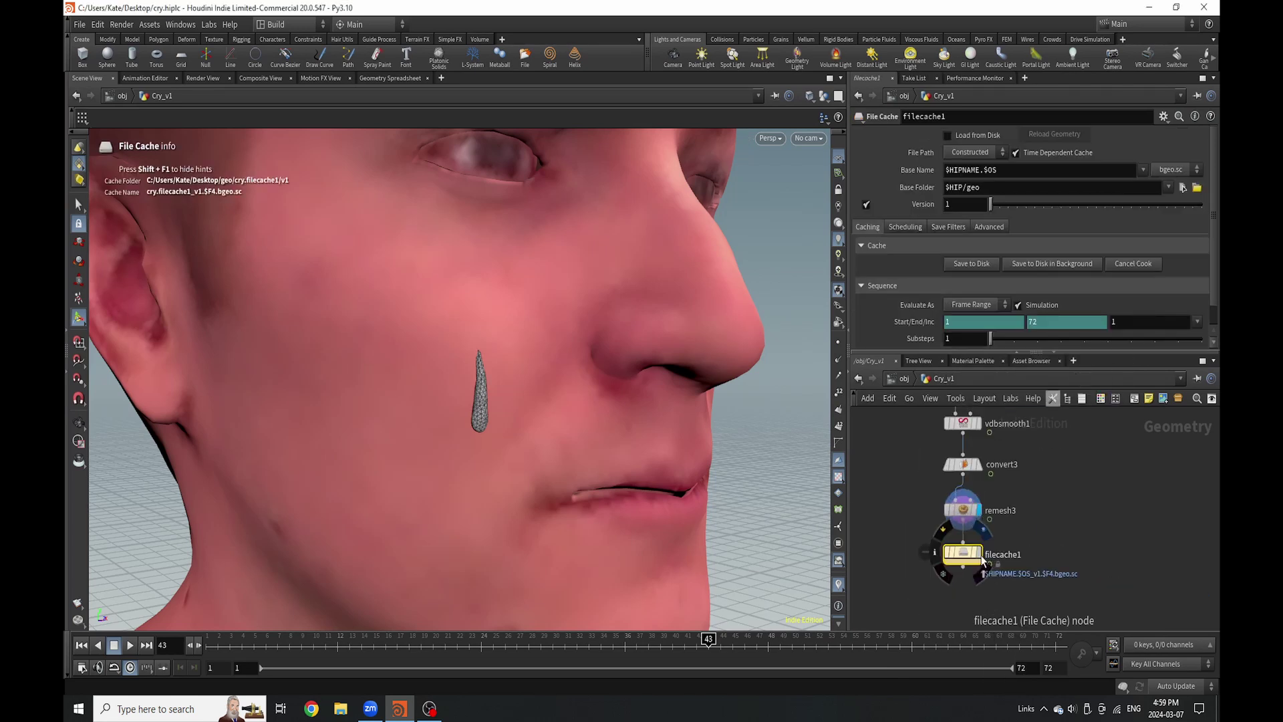
# Rename the file cache below remesh3 as l_tear and save its frames to disk in the background.
pyautogui.scroll(3, 983, 559)
pyautogui.doubleClick(1023, 553)
pyautogui.write('L')
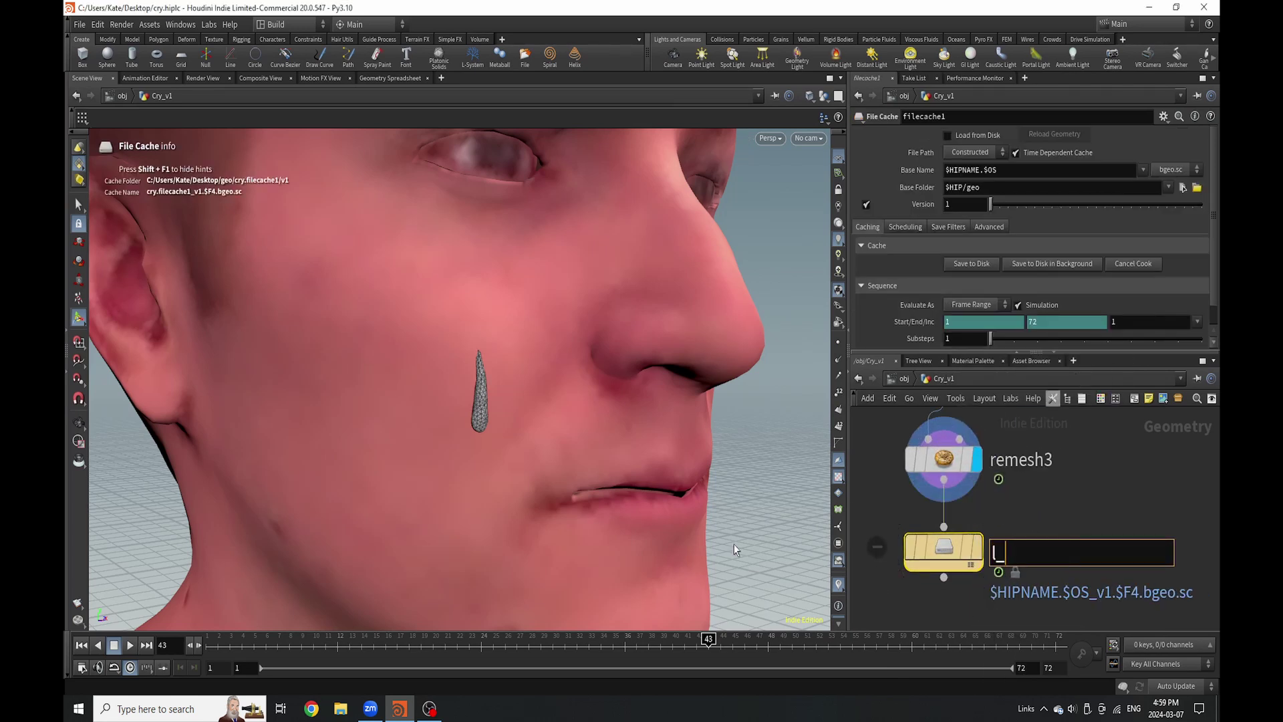
pyautogui.write('_tear')
pyautogui.press('Return')
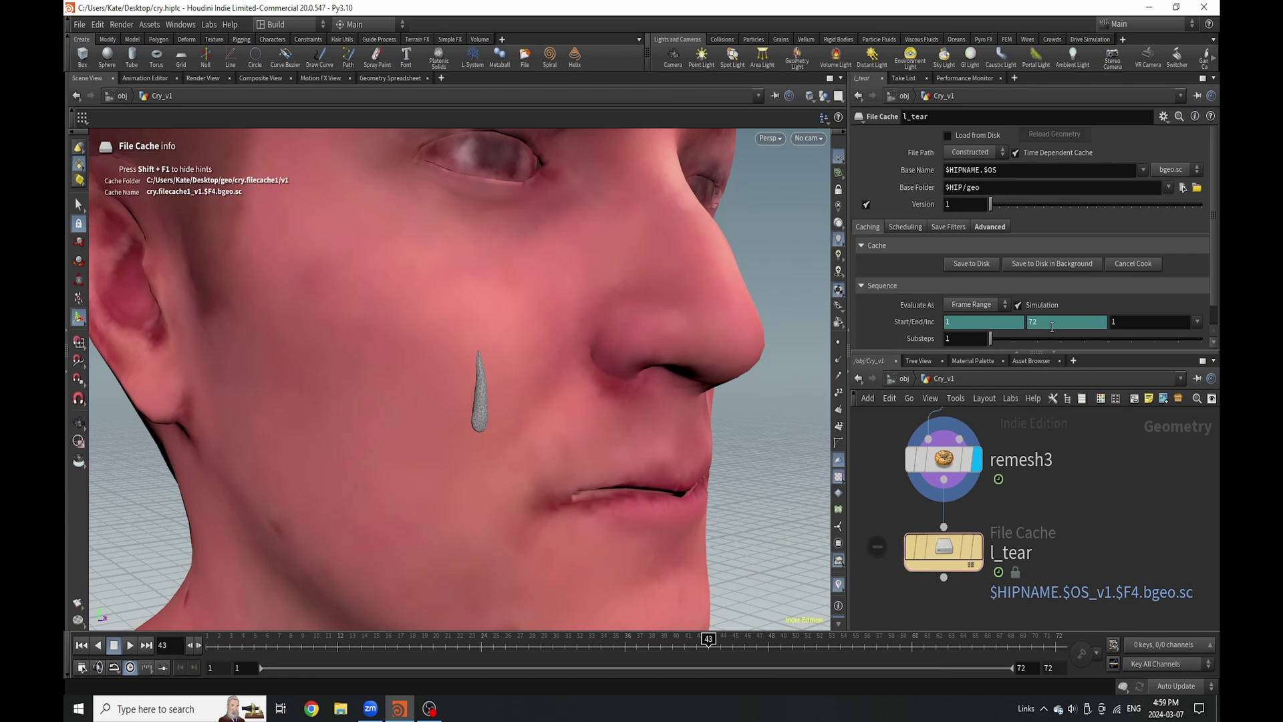
pyautogui.click(1038, 262)
pyautogui.click(1033, 290)
# Add a Null node below the l_tear cache, wire it in and name it Out_Left_Tear.
pyautogui.scroll(-3, 975, 535)
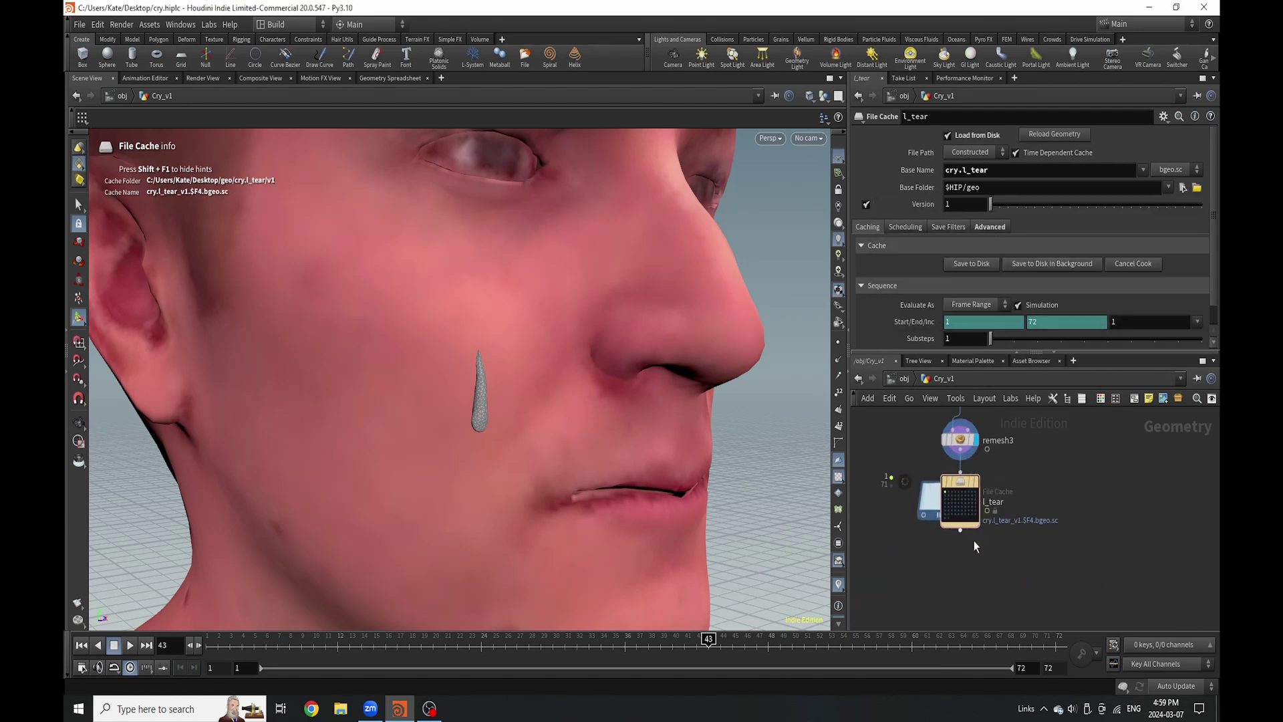
pyautogui.press('Tab')
pyautogui.write('n')
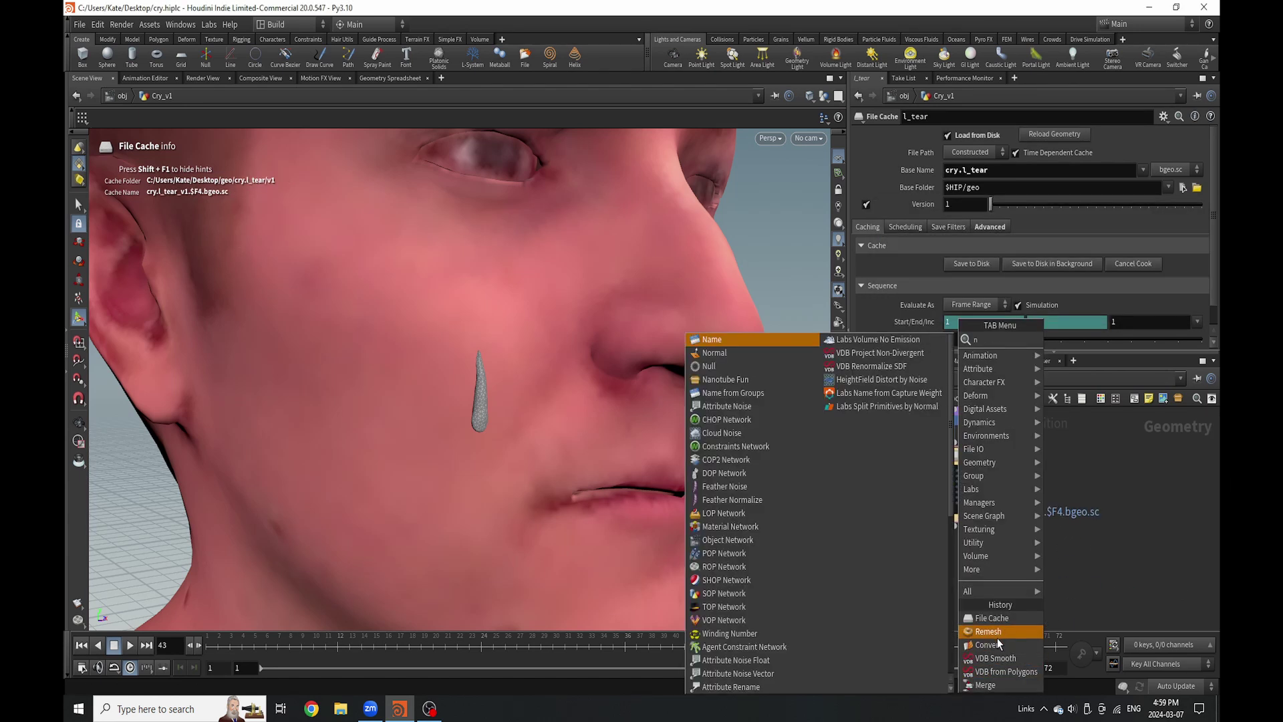
pyautogui.write('ul')
pyautogui.click(1077, 341)
pyautogui.click(954, 578)
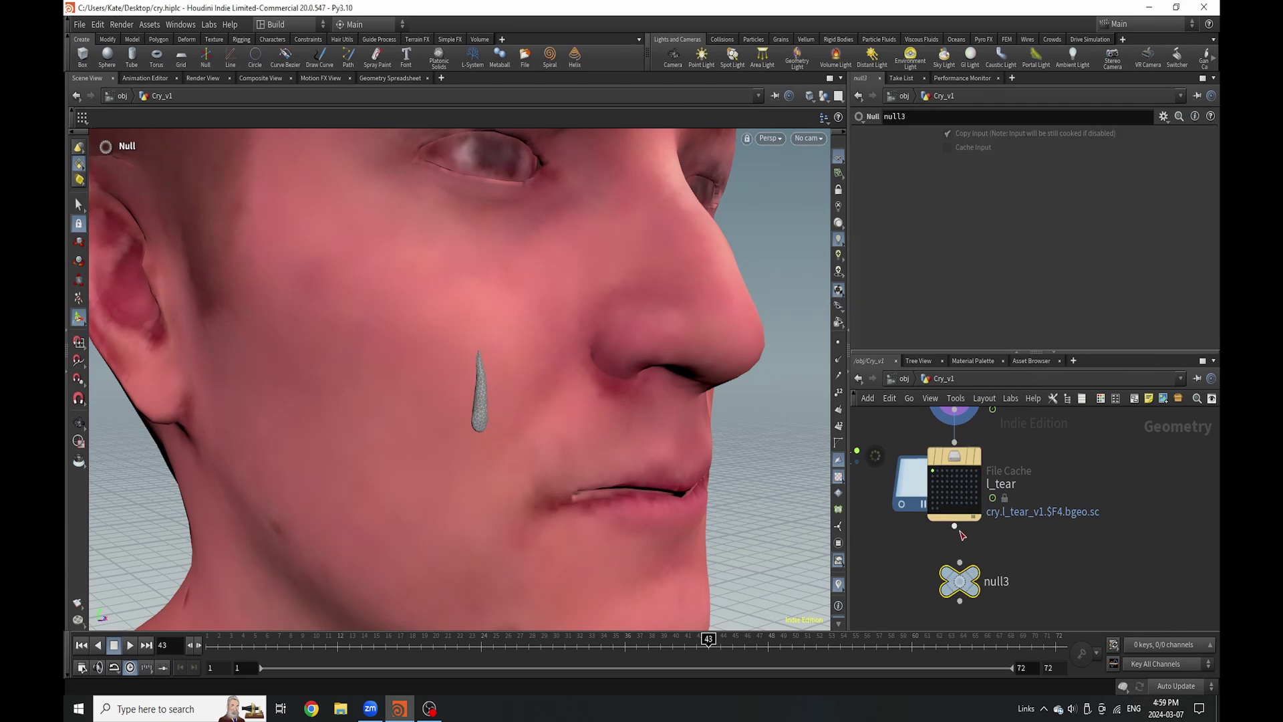
pyautogui.click(996, 580)
pyautogui.moveTo(1009, 581); pyautogui.dragTo(900, 590)
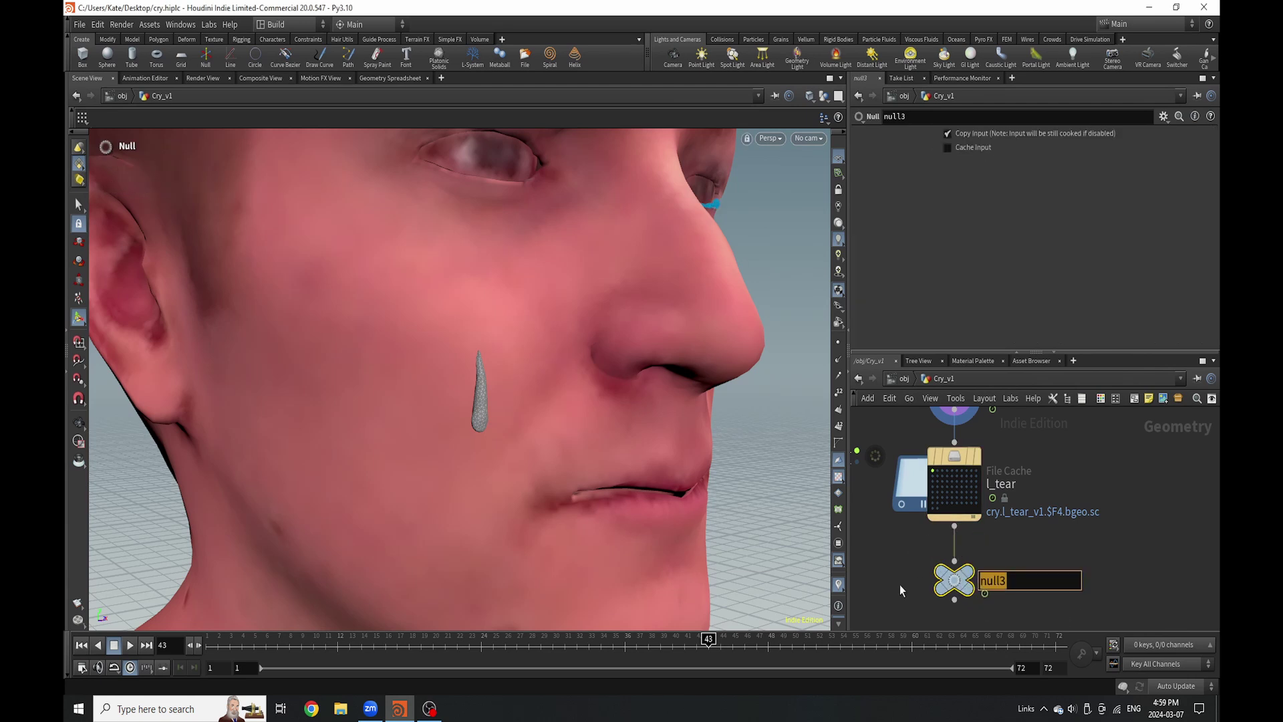
pyautogui.write('Out_Left_Tear')
pyautogui.click(1118, 528)
# Move the Out_Left_Tear null further down to make room below the l_tear cache.
pyautogui.scroll(-3, 1022, 495)
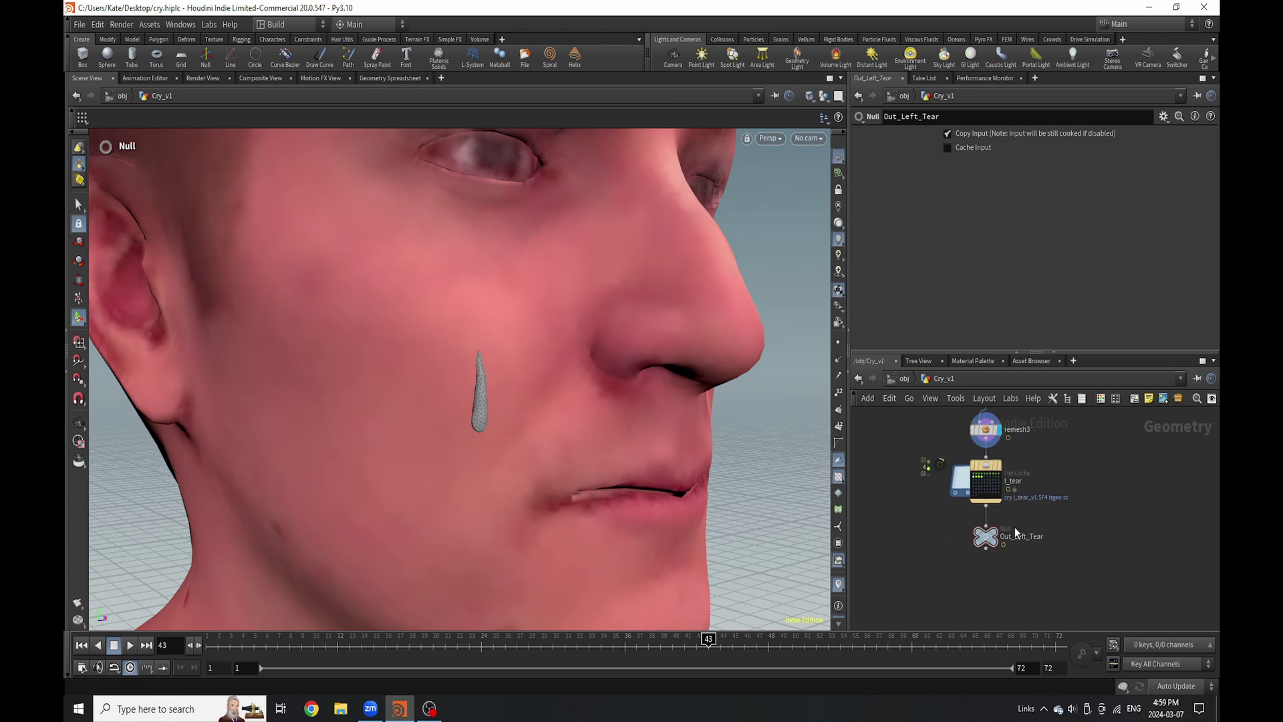
pyautogui.scroll(4, 1013, 529)
pyautogui.moveTo(956, 540); pyautogui.dragTo(957, 589)
pyautogui.press('Tab')
pyautogui.write('color')
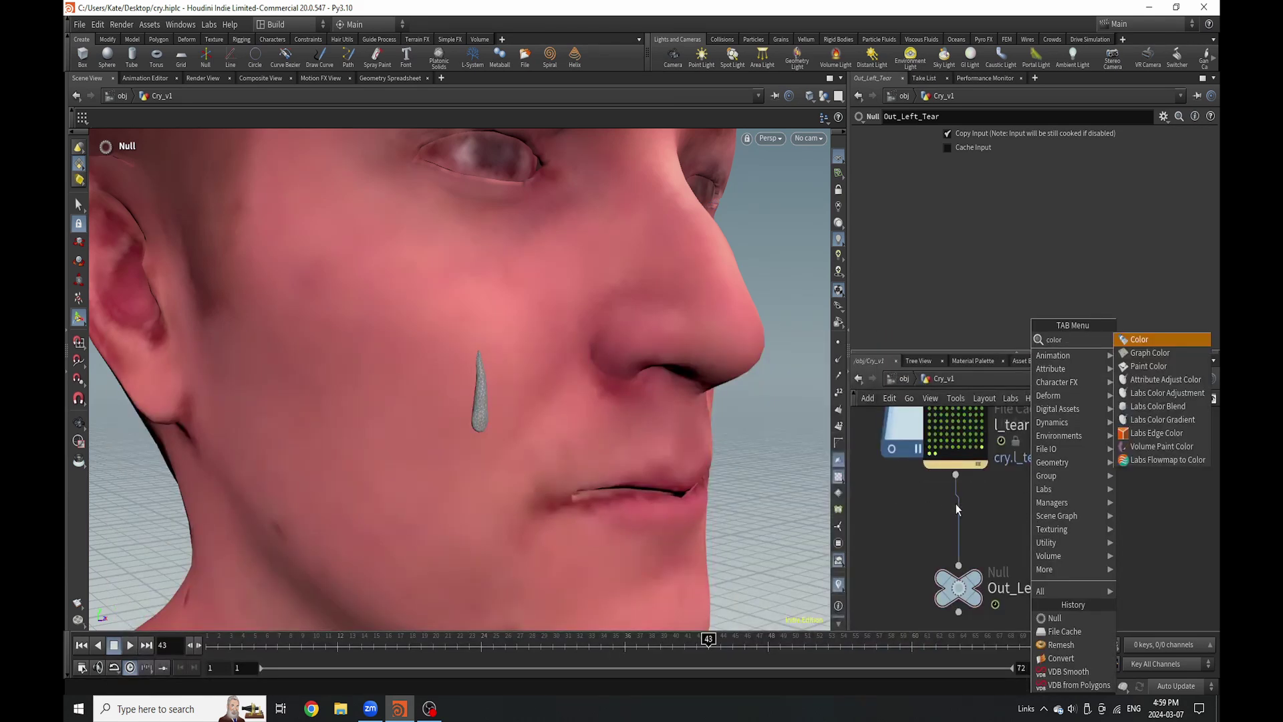
pyautogui.press('Escape')
# Insert a copy of the color1 node between l_tear and Out_Left_Tear, and wire Out_Left_Tear into the final merge.
pyautogui.scroll(-6, 1001, 482)
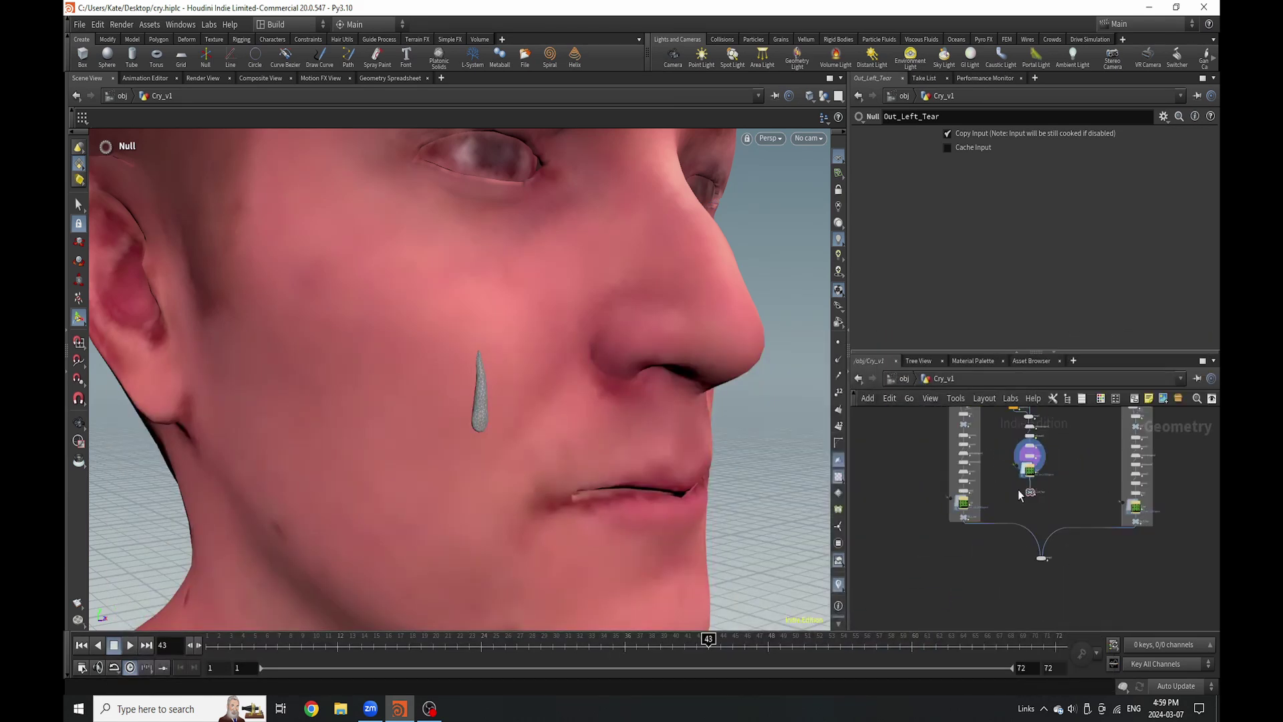
pyautogui.scroll(5, 994, 489)
pyautogui.click(889, 454)
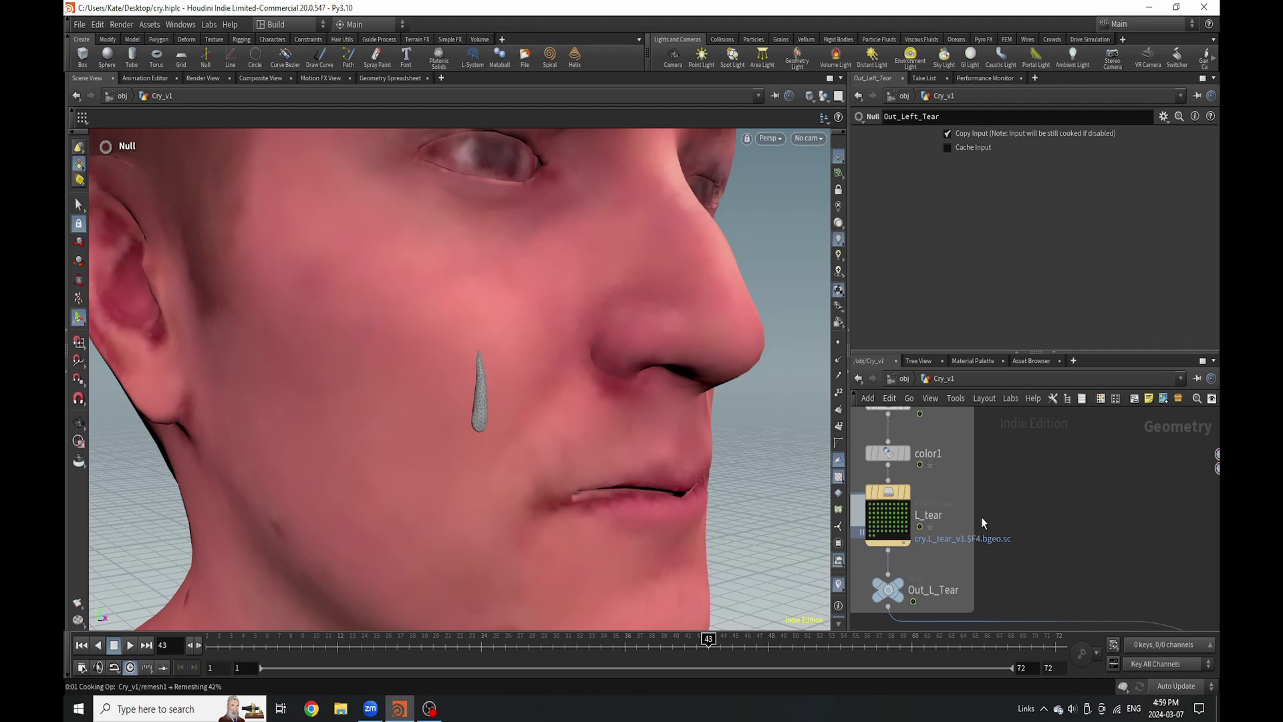
pyautogui.hotkey('ctrl', 'c')
pyautogui.hotkey('ctrl', 'v')
pyautogui.scroll(-5, 969, 491)
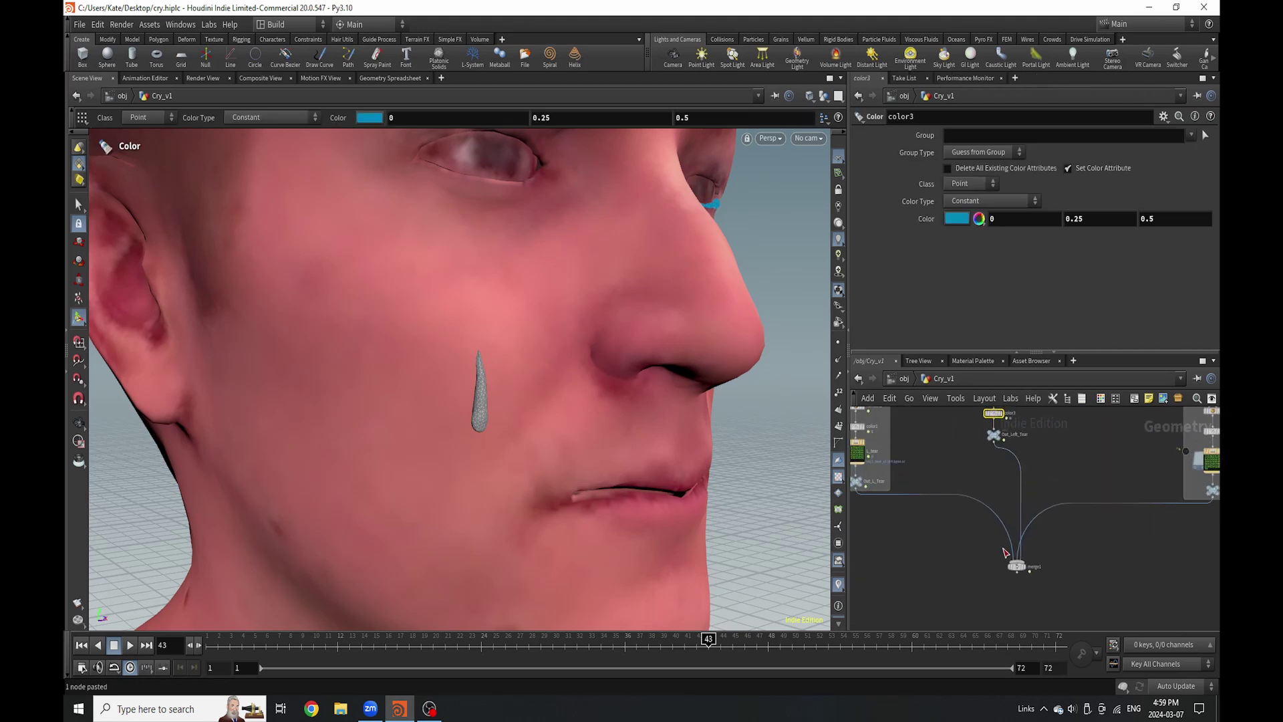
# Duplicate the left tear's node chain through remesh3 beside it, wire the copy to R_Tear and display its final remesh.
pyautogui.scroll(-5, 998, 475)
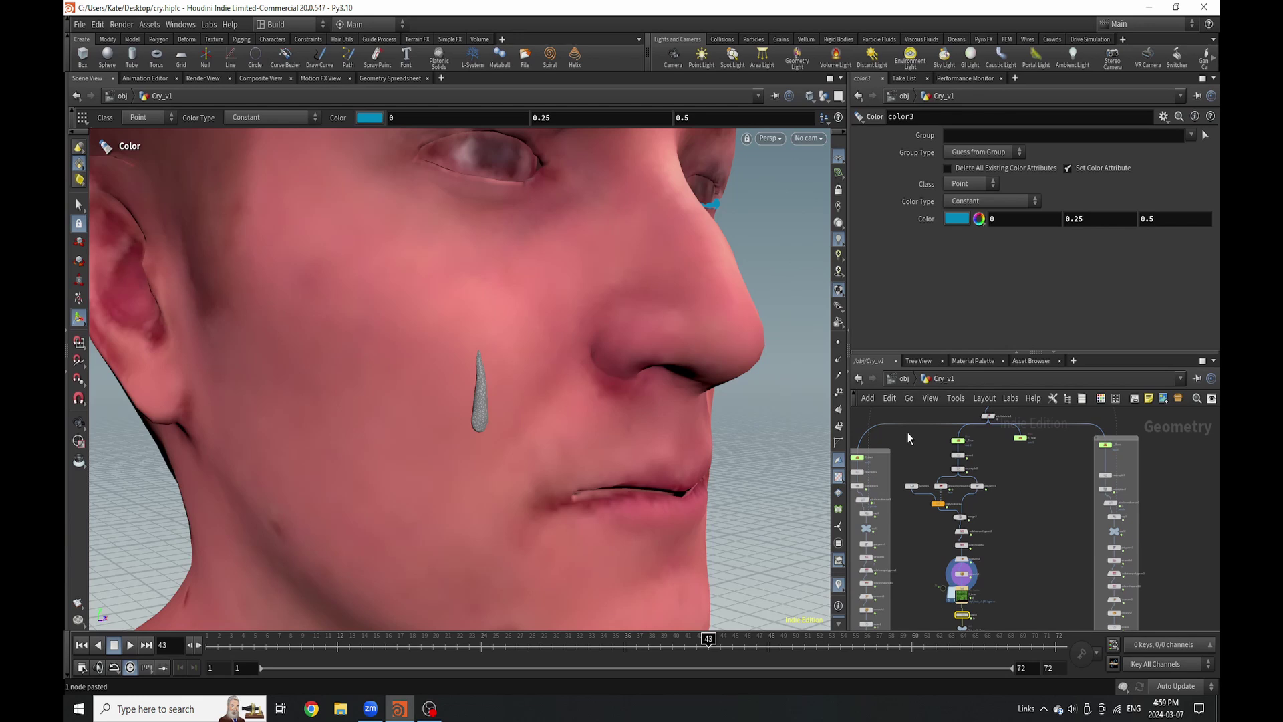
pyautogui.moveTo(916, 455); pyautogui.dragTo(984, 564)
pyautogui.hotkey('ctrl', 'c')
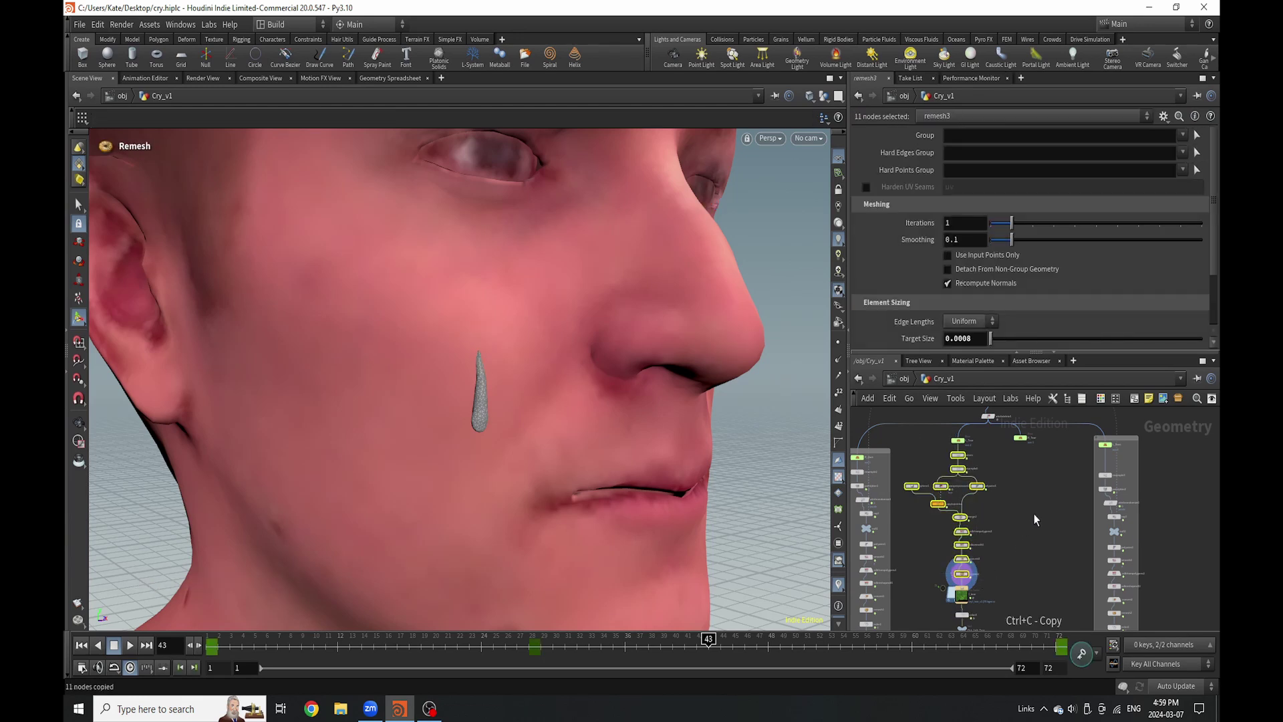
pyautogui.hotkey('ctrl', 'v')
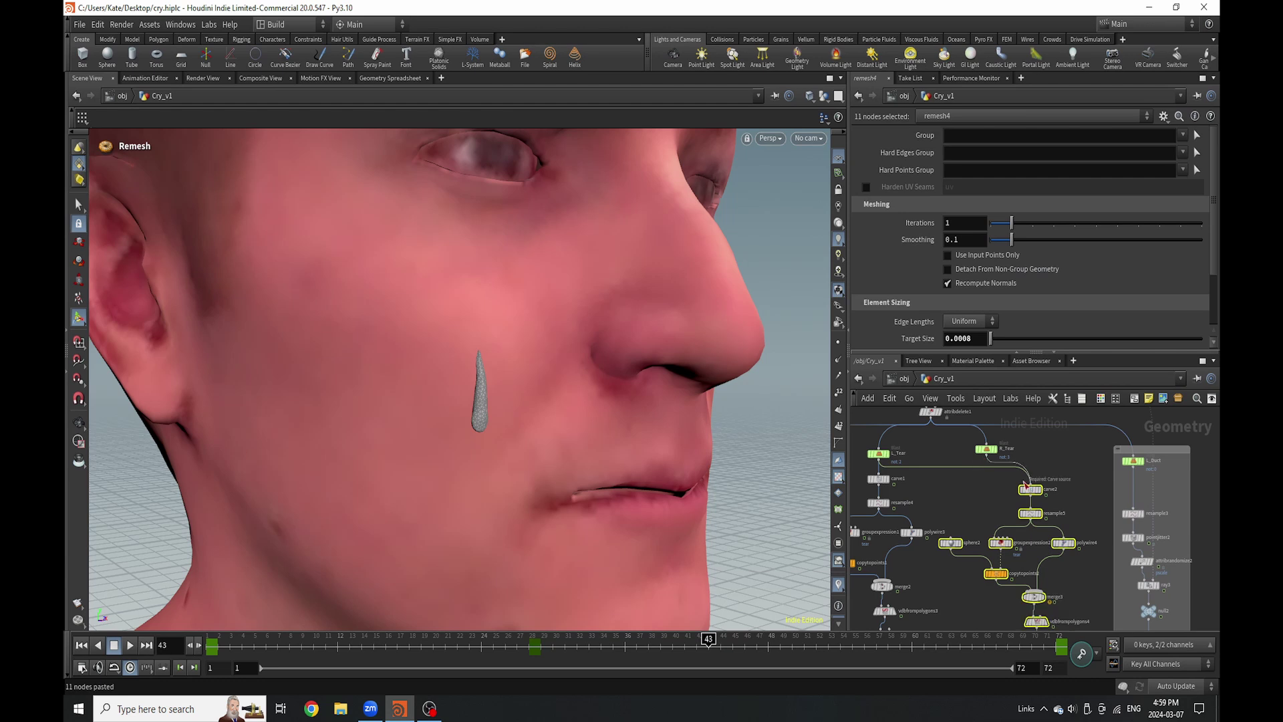
pyautogui.click(1036, 451)
pyautogui.scroll(-2, 1056, 570)
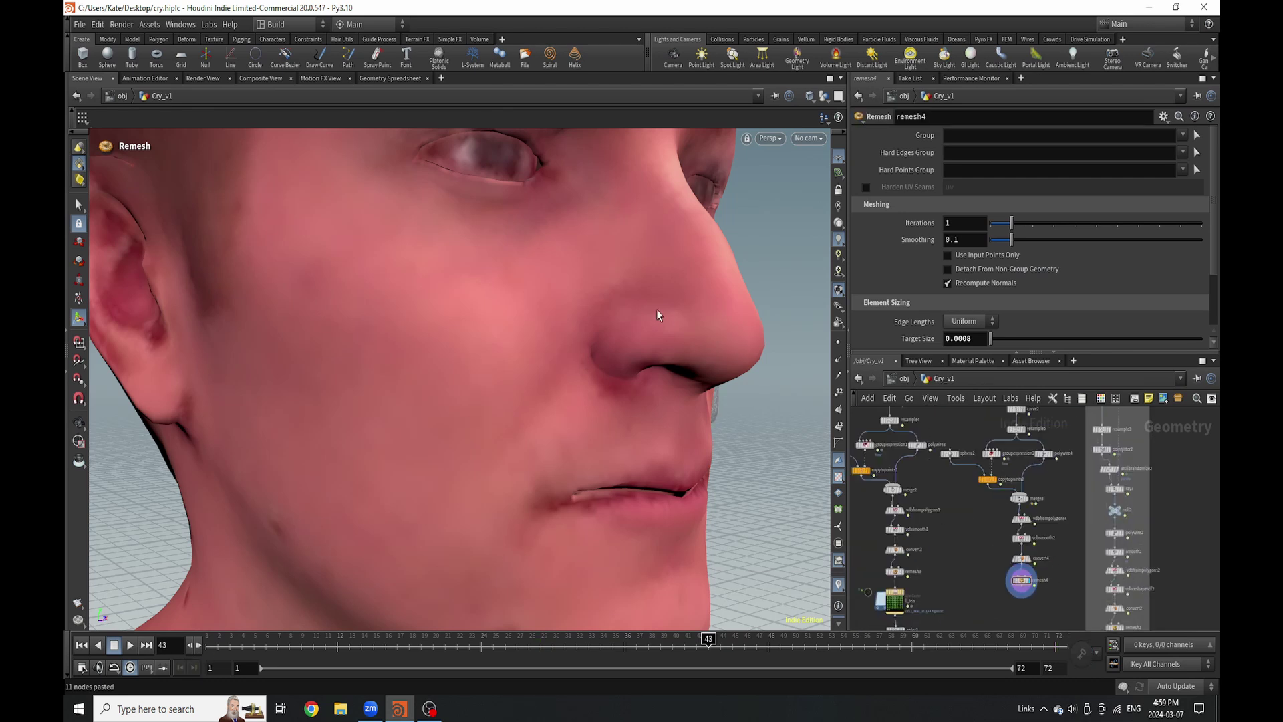
# View the other side of the face and play the right tear's animation from frame 1.
pyautogui.press('Escape')
pyautogui.moveTo(658, 314); pyautogui.dragTo(544, 343)
pyautogui.press('Return')
pyautogui.moveTo(286, 639); pyautogui.dragTo(89, 660)
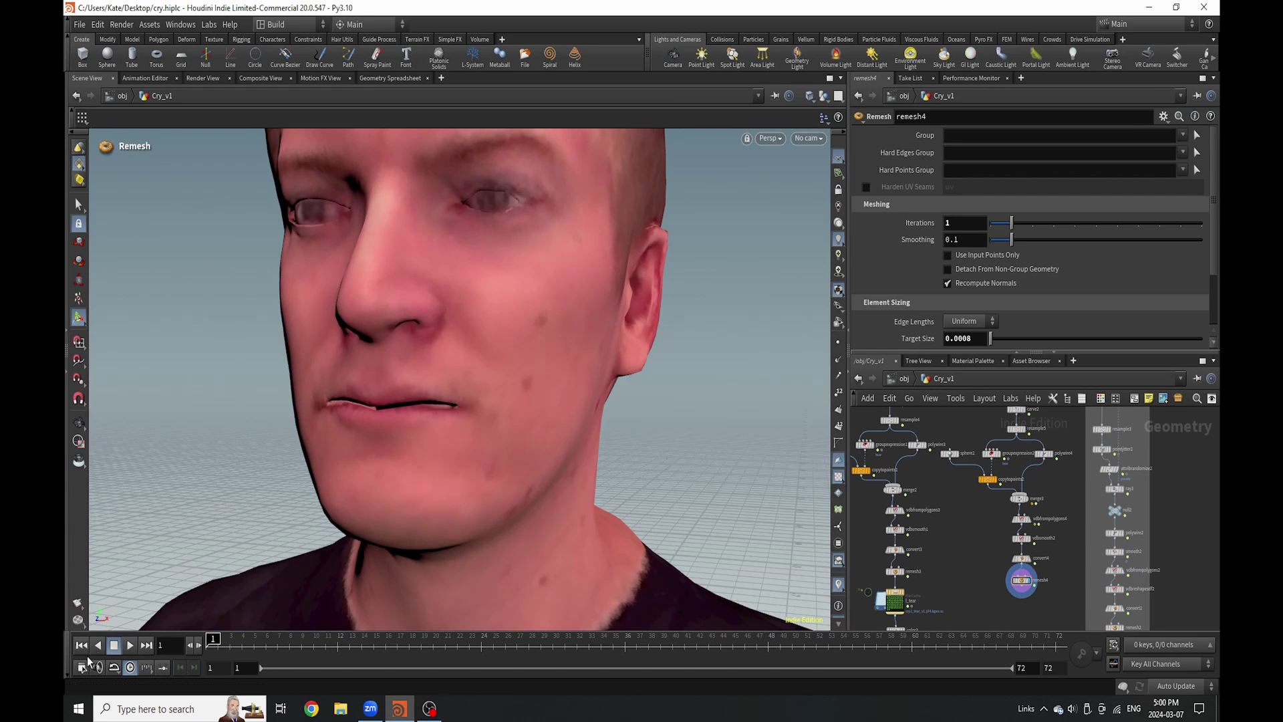
pyautogui.click(131, 645)
# Add a File Cache node below remesh4, wire it in and name it right_tear.
pyautogui.scroll(3, 1009, 526)
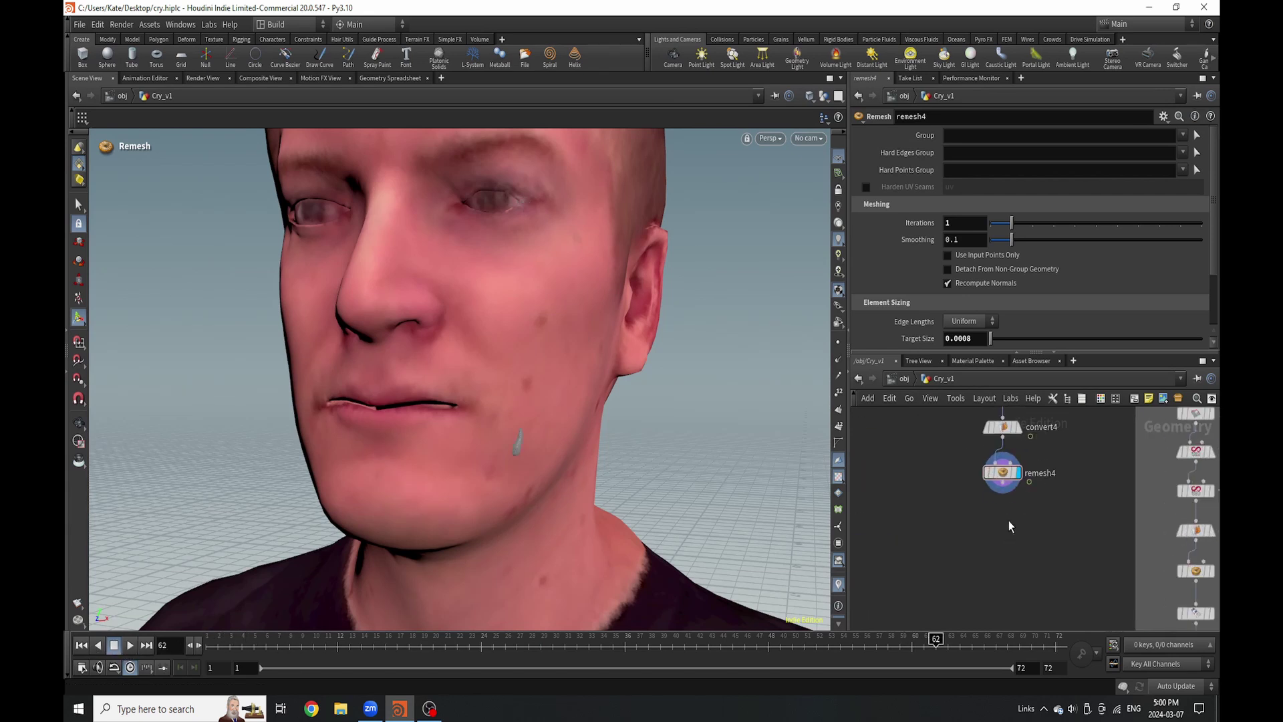
pyautogui.press('Tab')
pyautogui.write('filecache')
pyautogui.press('Return')
pyautogui.click(1002, 521)
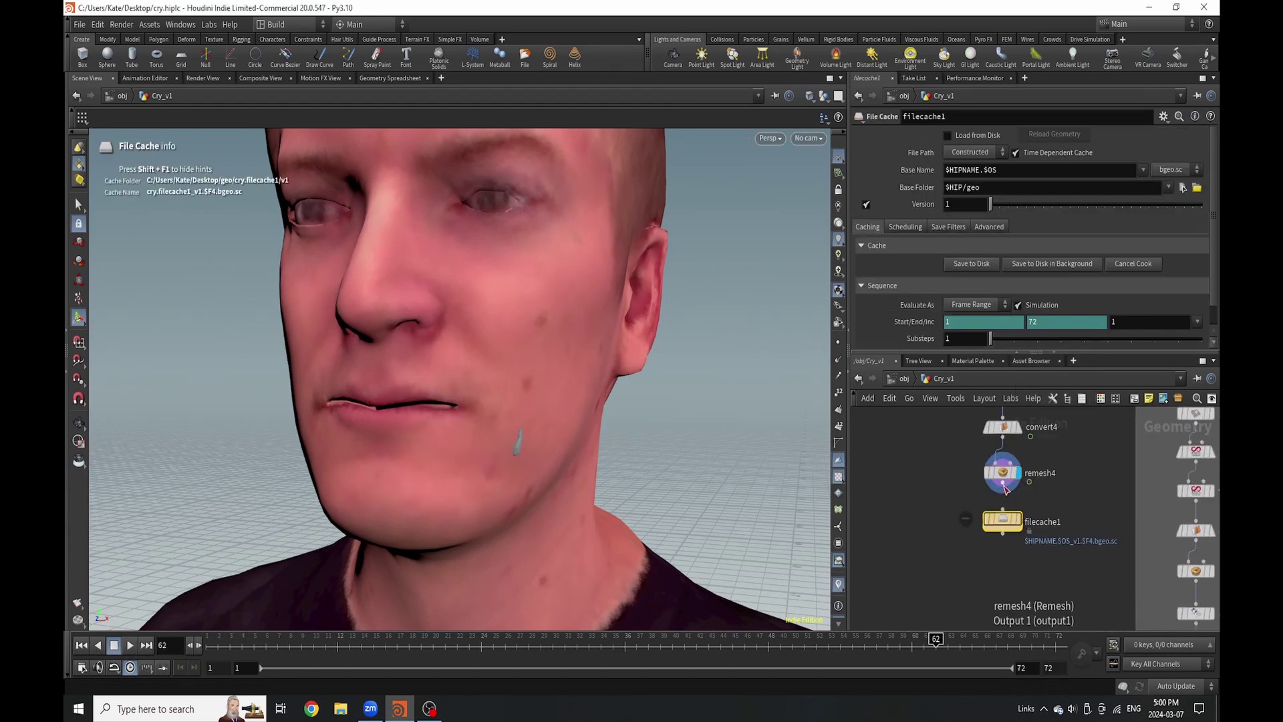
pyautogui.scroll(2, 1070, 523)
pyautogui.doubleClick(1070, 523)
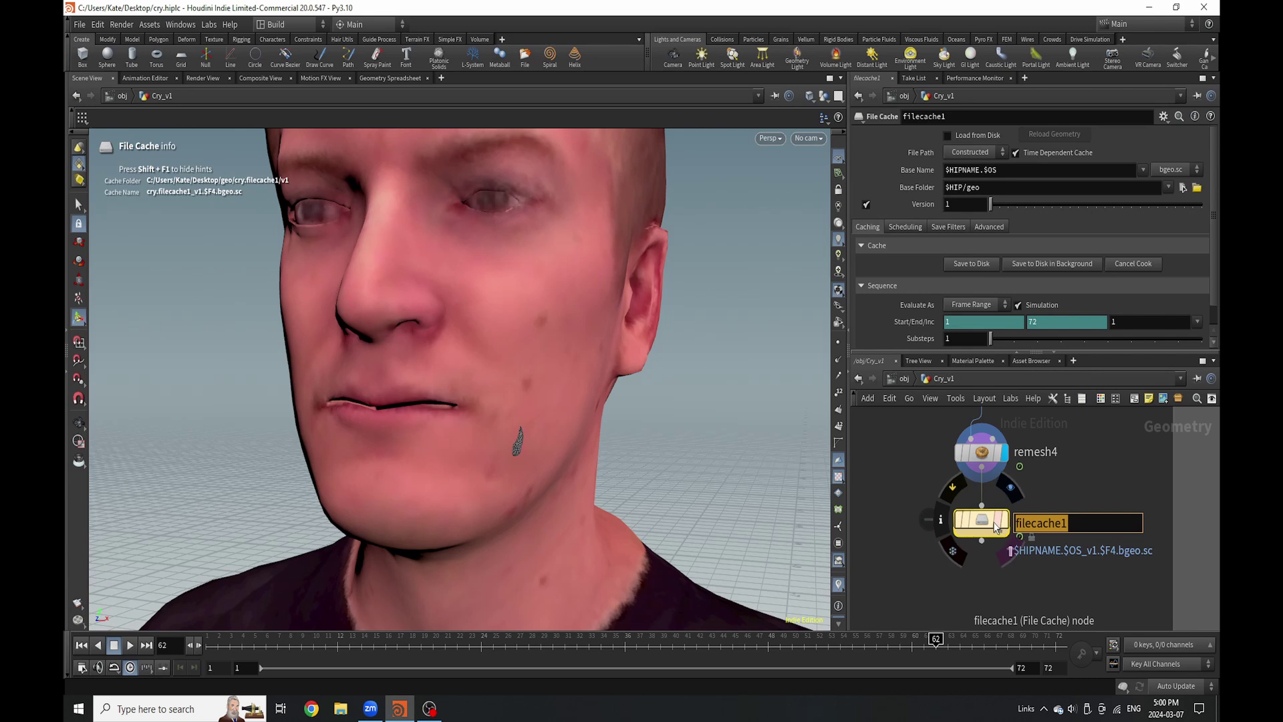
pyautogui.write('right_tea')
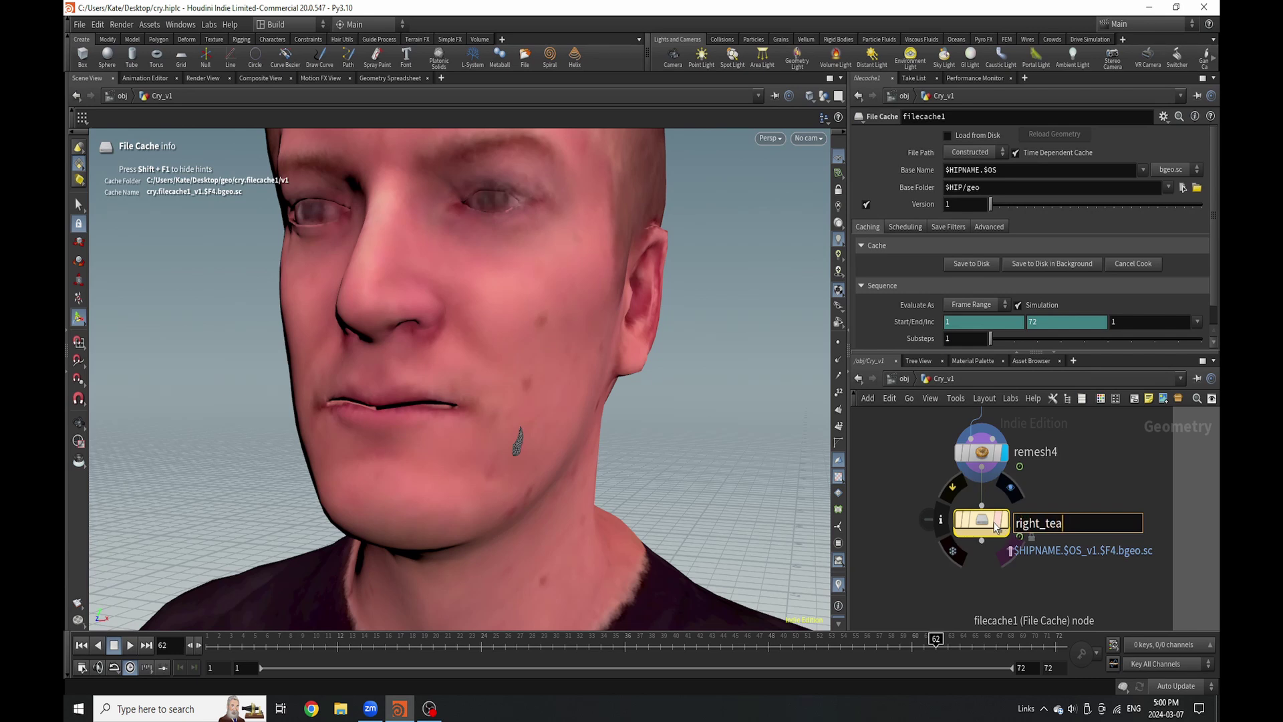
pyautogui.write('r')
pyautogui.press('Return')
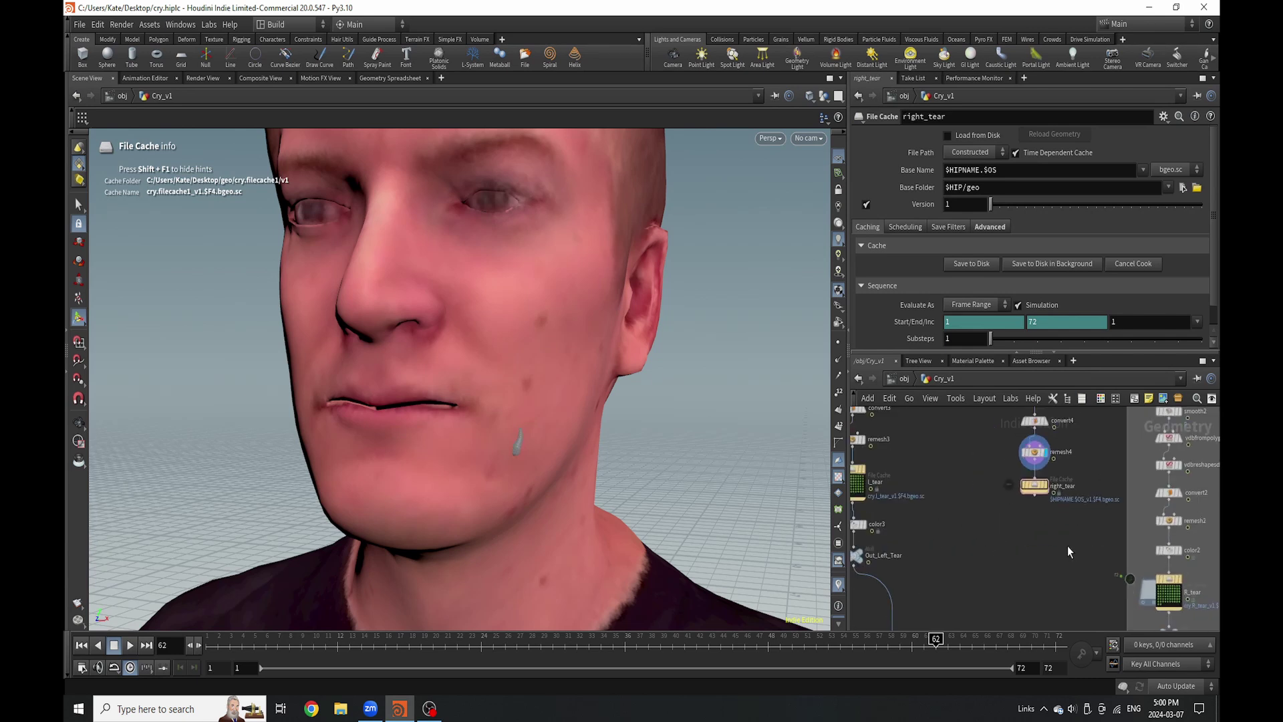
# Add a Null below right_tear, wire it to the cache and name it Out_right_tear.
pyautogui.press('Tab')
pyautogui.click(1041, 633)
pyautogui.click(1005, 532)
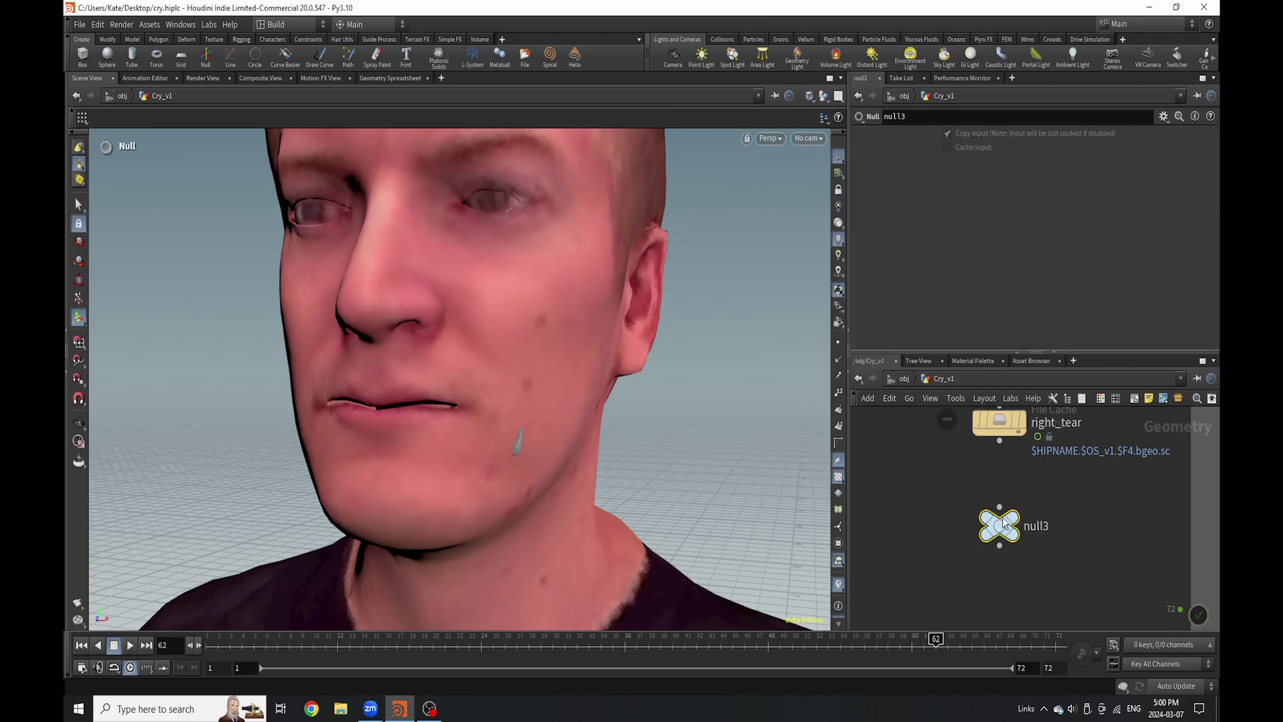
pyautogui.moveTo(1007, 533); pyautogui.dragTo(1006, 560)
pyautogui.moveTo(1000, 441); pyautogui.dragTo(999, 535)
pyautogui.click(1041, 554)
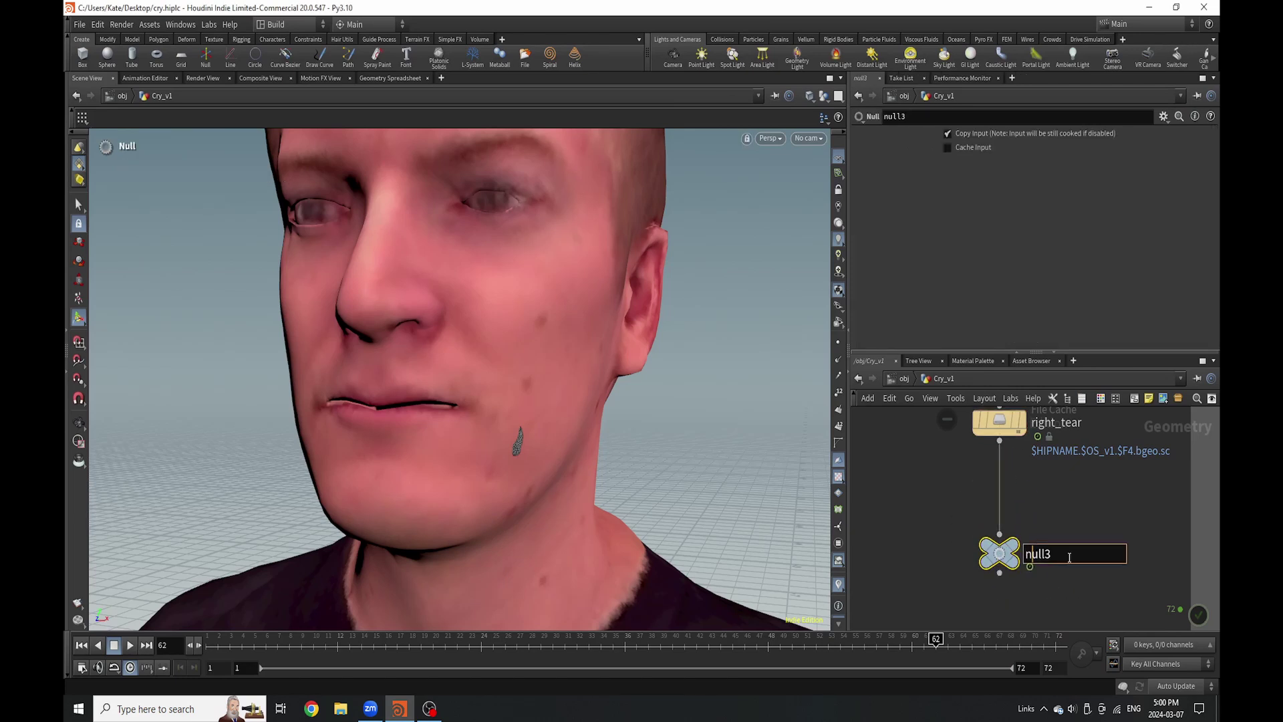
pyautogui.moveTo(1069, 557); pyautogui.dragTo(984, 561)
pyautogui.write('O')
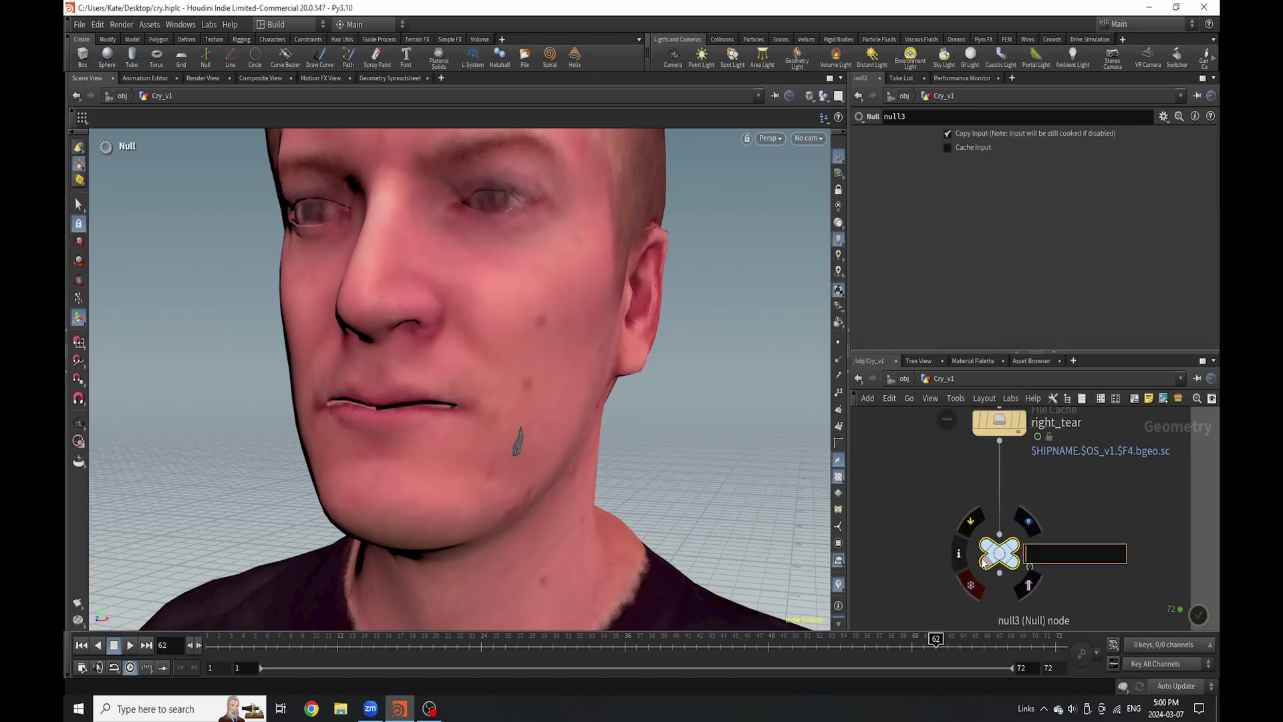
pyautogui.write('ut_right_tear')
pyautogui.press('Return')
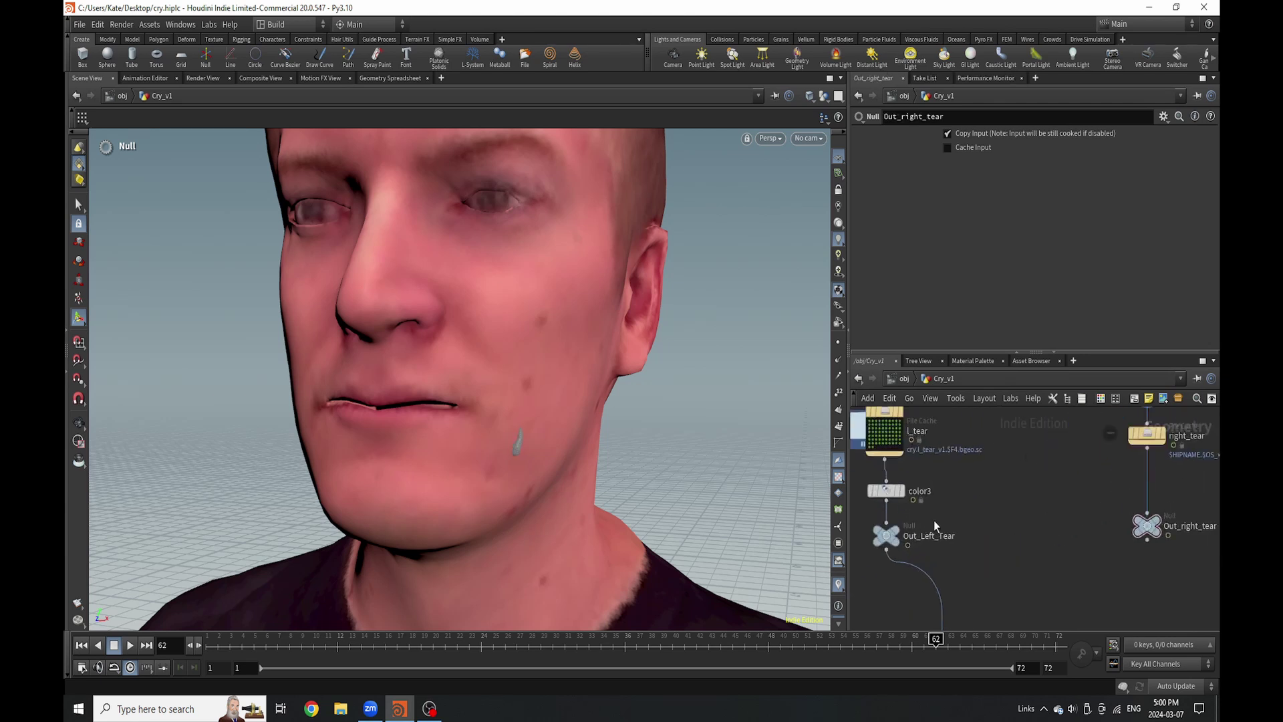
# Insert a copy of color3 between right_tear and Out_right_tear, and wire Out_right_tear into merge1.
pyautogui.click(877, 490)
pyautogui.hotkey('ctrl', 'c')
pyautogui.moveTo(946, 526); pyautogui.dragTo(844, 538, button='middle')
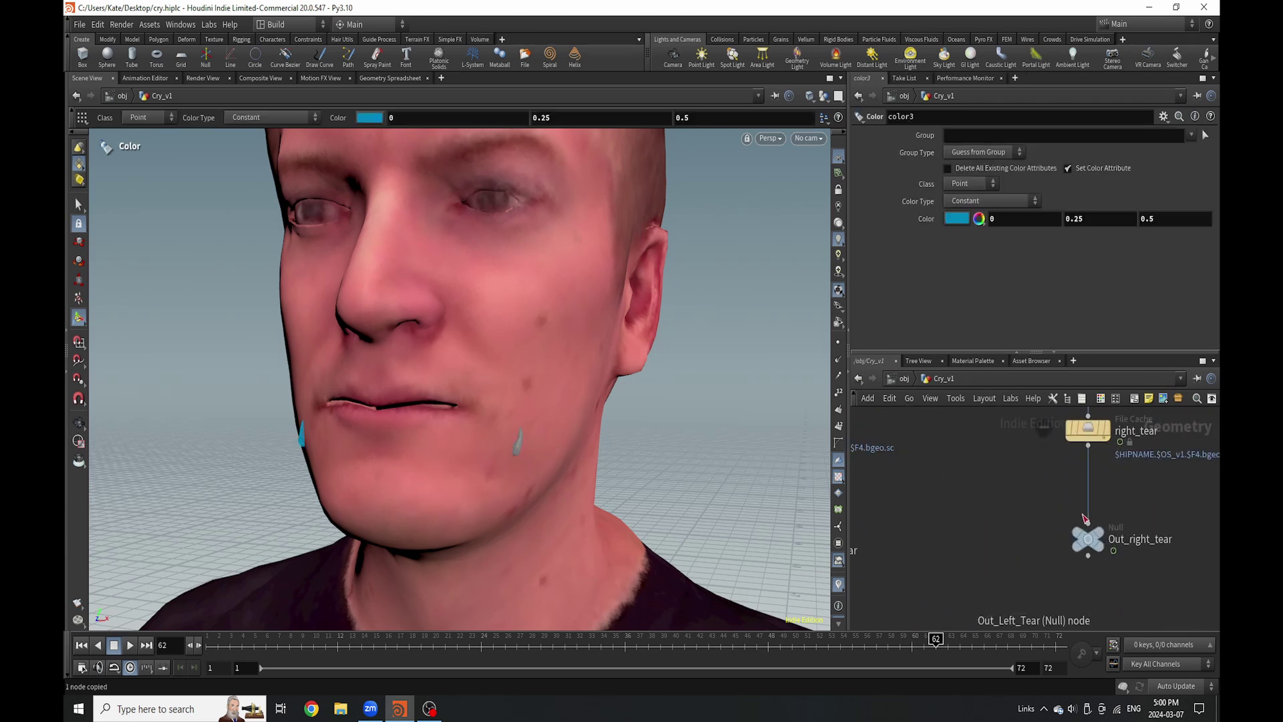
pyautogui.hotkey('ctrl', 'v')
pyautogui.moveTo(1058, 486); pyautogui.dragTo(961, 608)
pyautogui.scroll(-5, 1079, 503)
pyautogui.scroll(-5, 1030, 478)
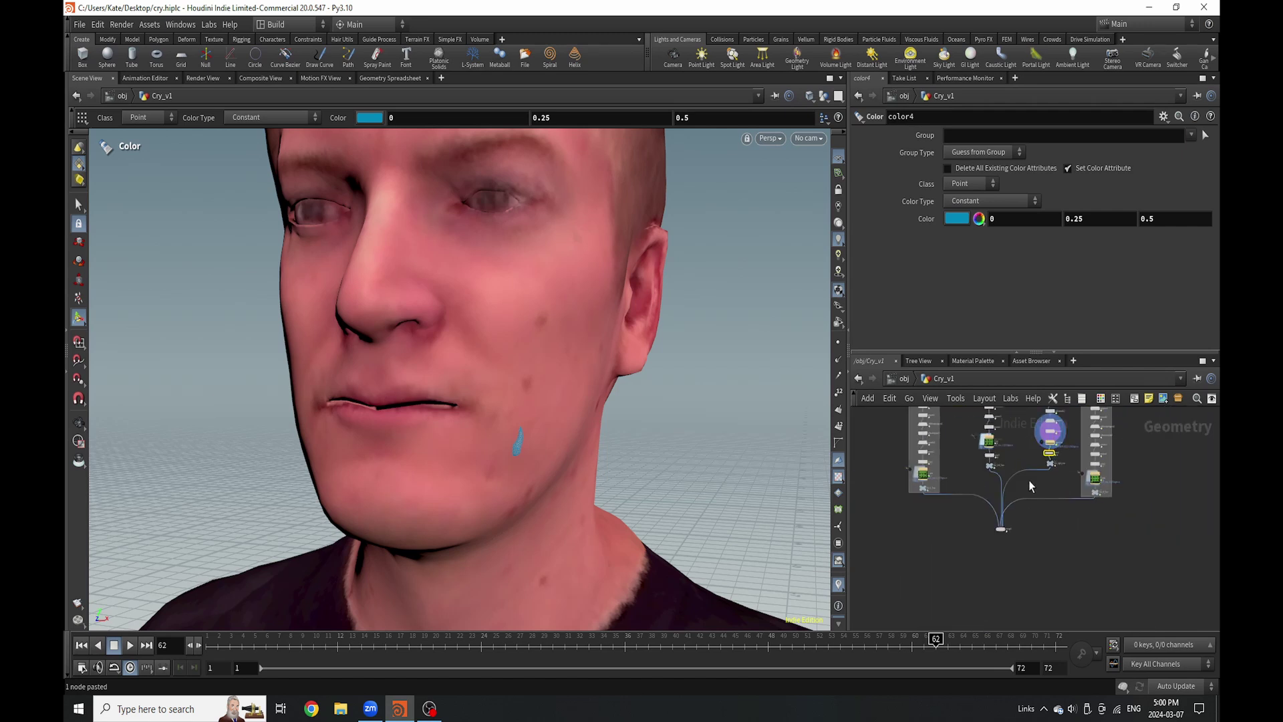
pyautogui.scroll(5, 1015, 521)
pyautogui.scroll(-4, 994, 552)
pyautogui.scroll(3, 1046, 461)
pyautogui.scroll(2, 1049, 461)
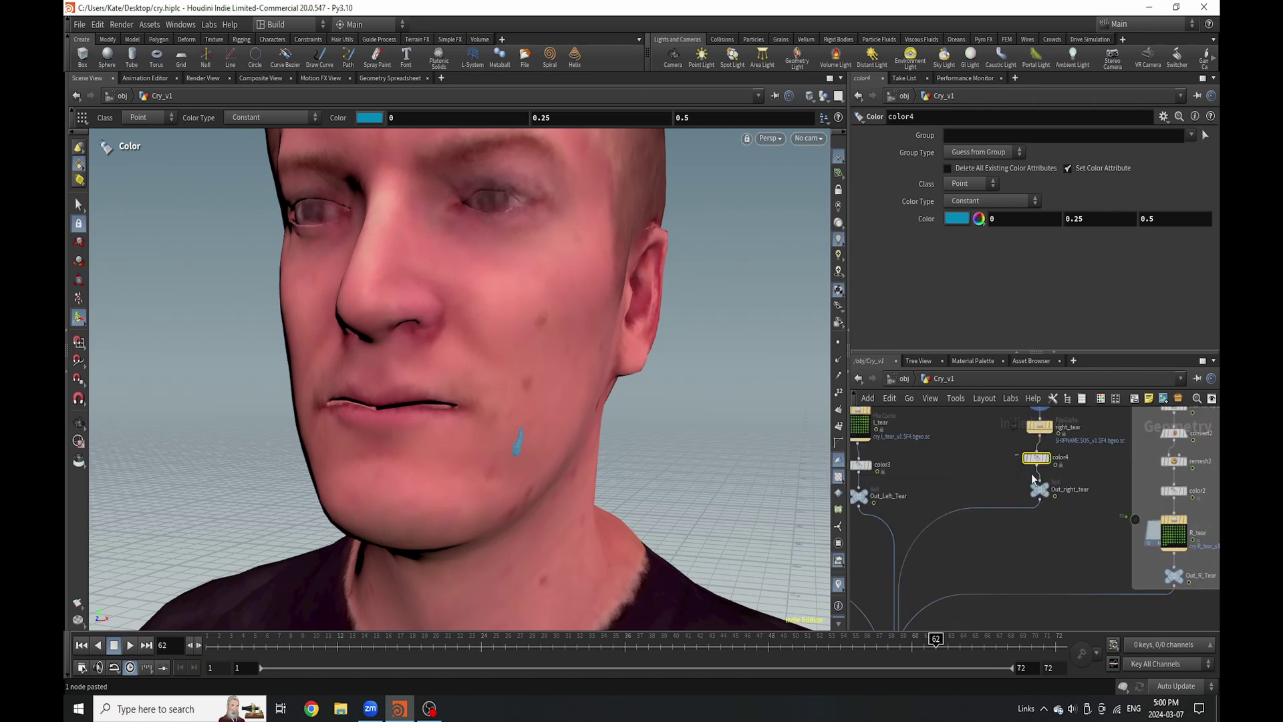
pyautogui.moveTo(1037, 458); pyautogui.dragTo(1040, 496)
# Save the right_tear file cache to disk in the background.
pyautogui.click(1039, 426)
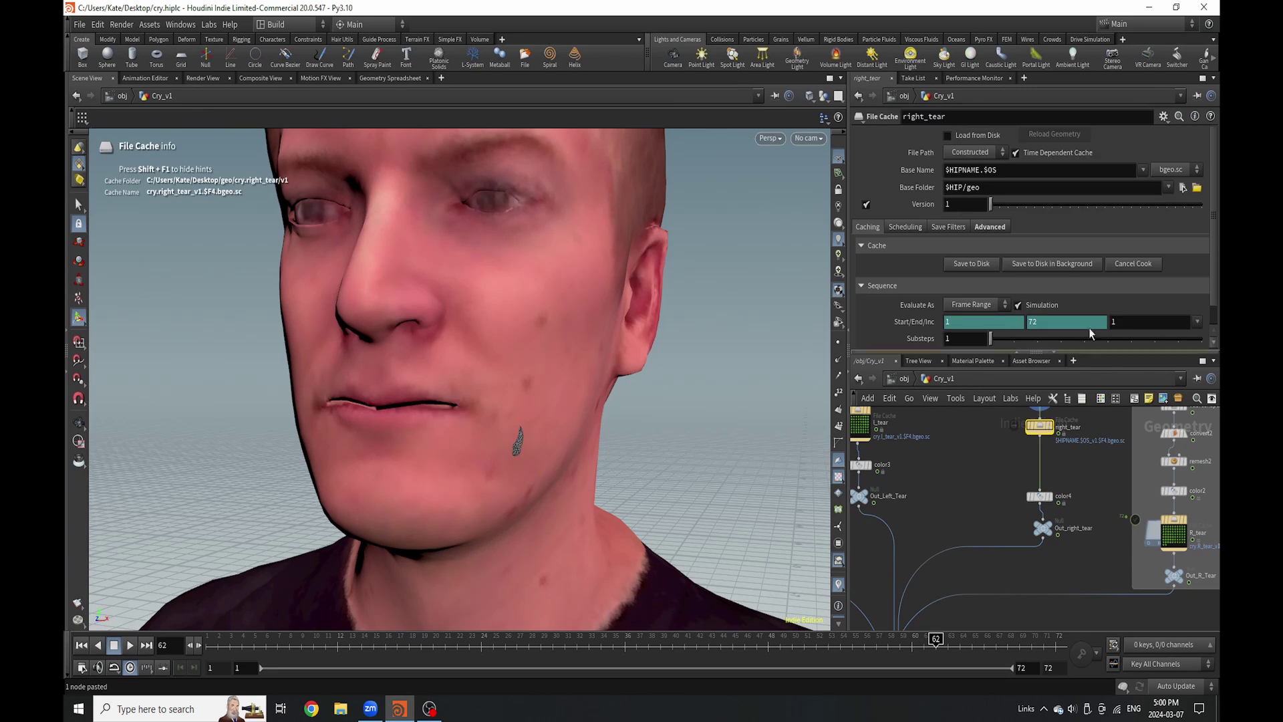
pyautogui.click(1067, 265)
pyautogui.click(1048, 316)
# Enclose the left tear's node chain, from its source nodes down to color3, in a network box.
pyautogui.scroll(-5, 1018, 578)
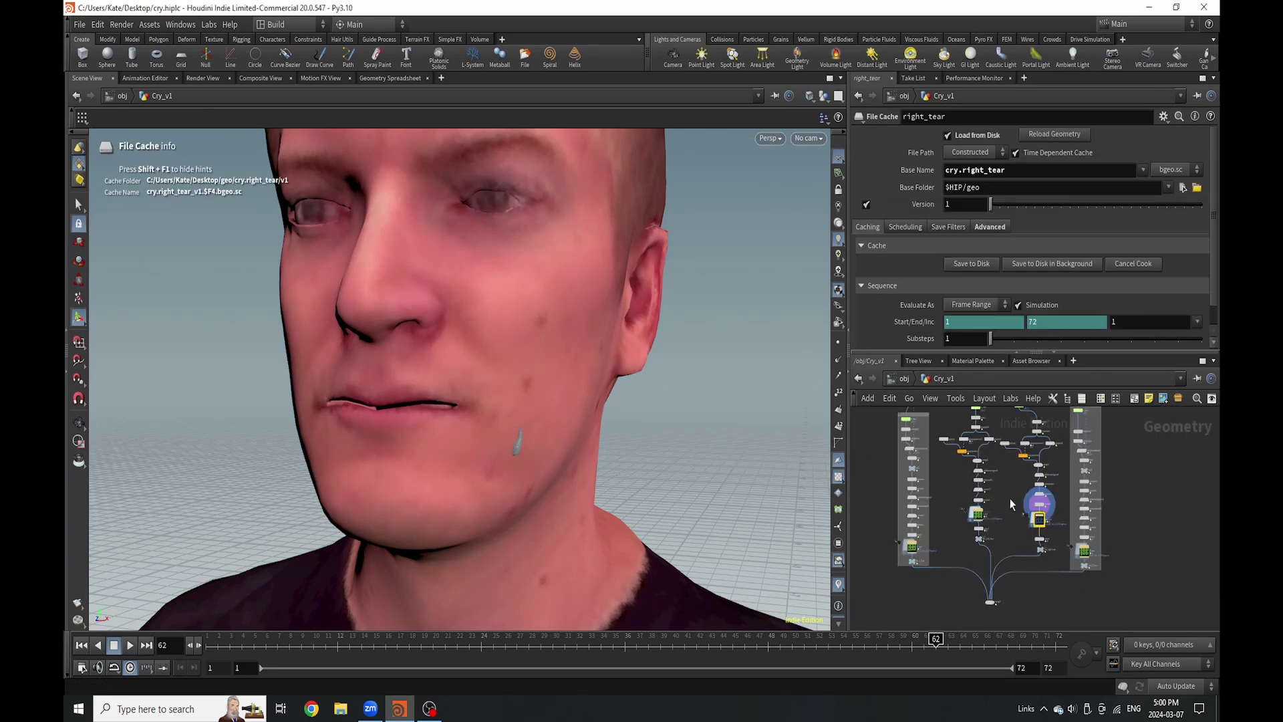
pyautogui.scroll(2, 963, 489)
pyautogui.moveTo(924, 416); pyautogui.dragTo(978, 568)
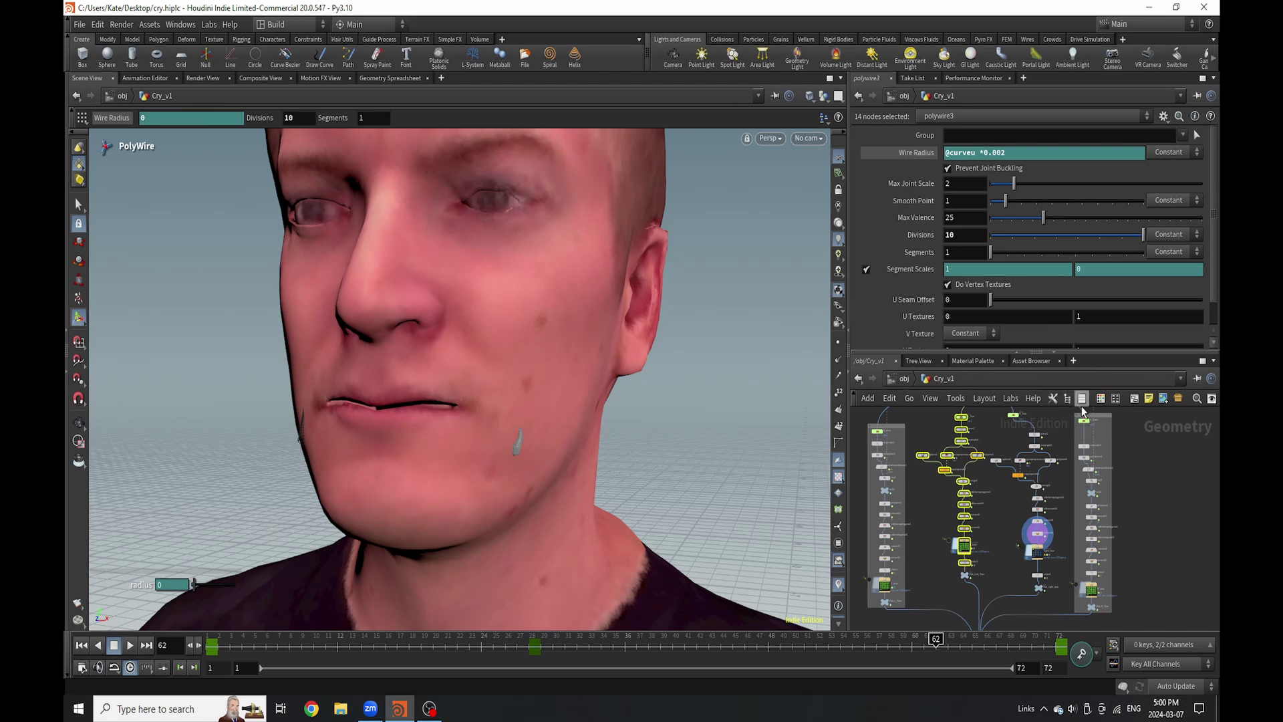
pyautogui.click(1138, 397)
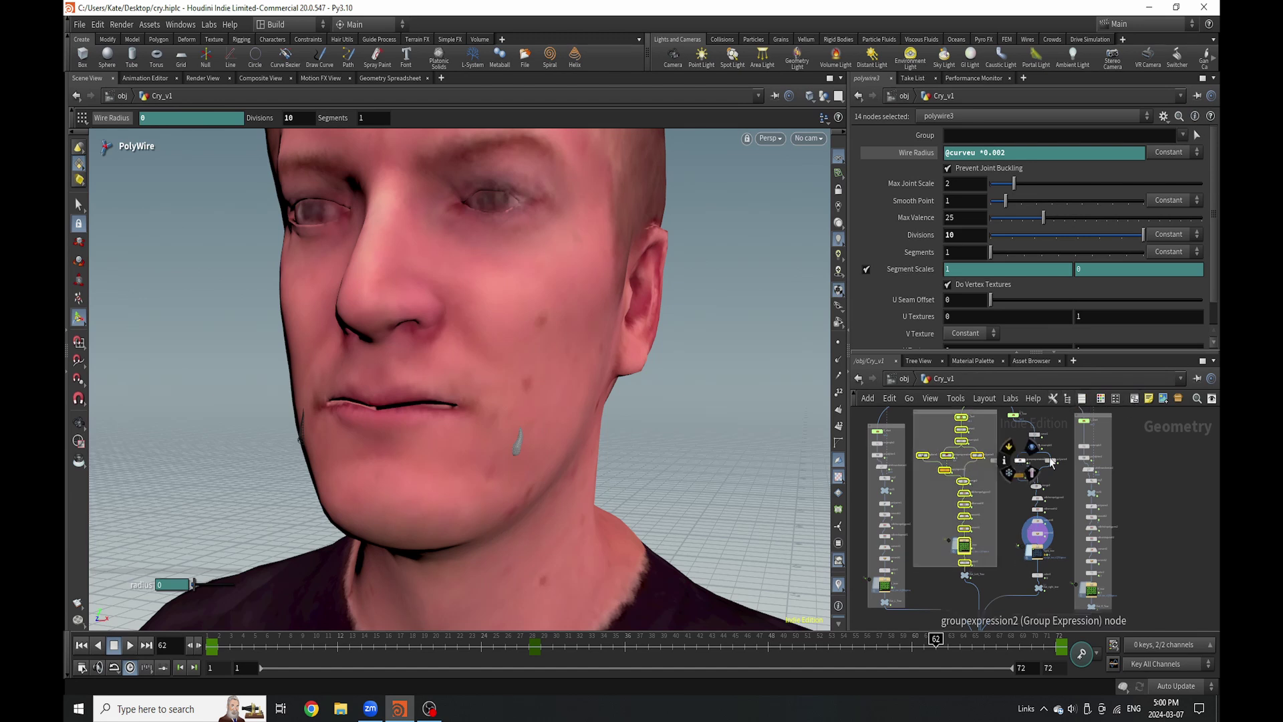
# Move the right tear's node chain clear of the left tear's box and enclose it in its own network box.
pyautogui.scroll(-2, 1112, 458)
pyautogui.moveTo(1021, 442); pyautogui.dragTo(1066, 443)
pyautogui.scroll(4, 927, 475)
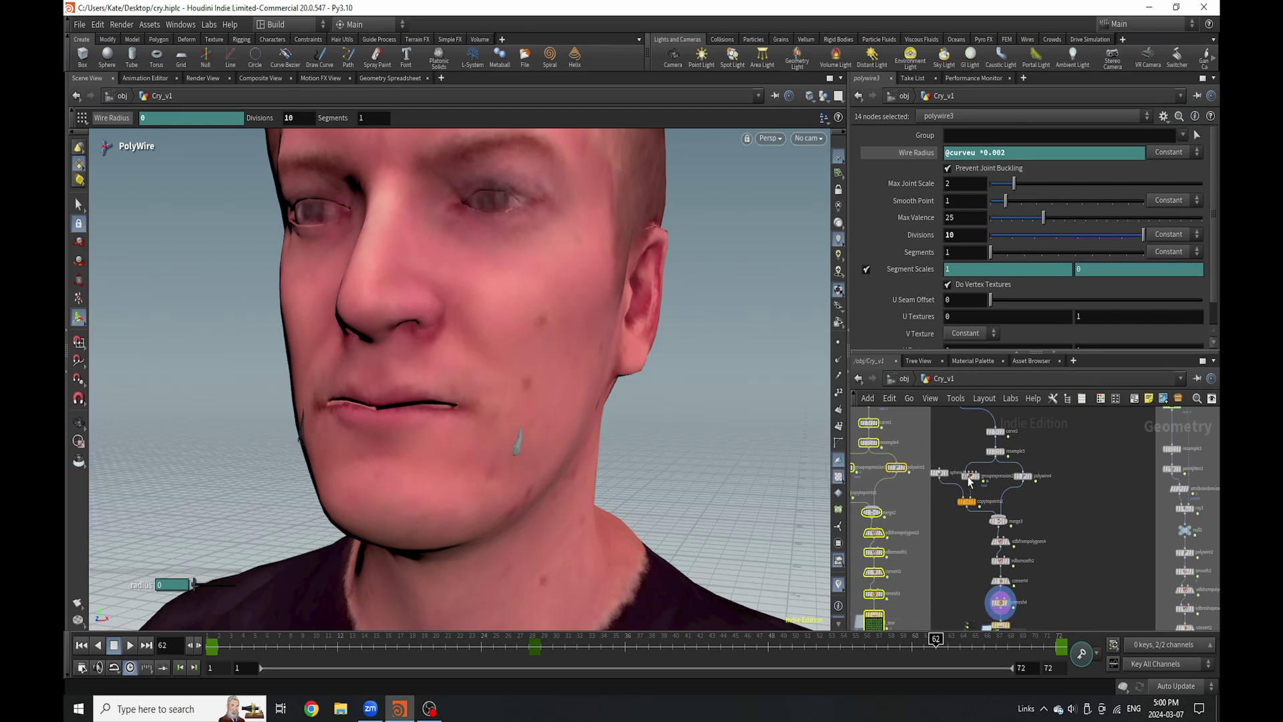
pyautogui.scroll(-3, 942, 476)
pyautogui.moveTo(1013, 431); pyautogui.dragTo(954, 602)
pyautogui.moveTo(964, 438); pyautogui.dragTo(1001, 438)
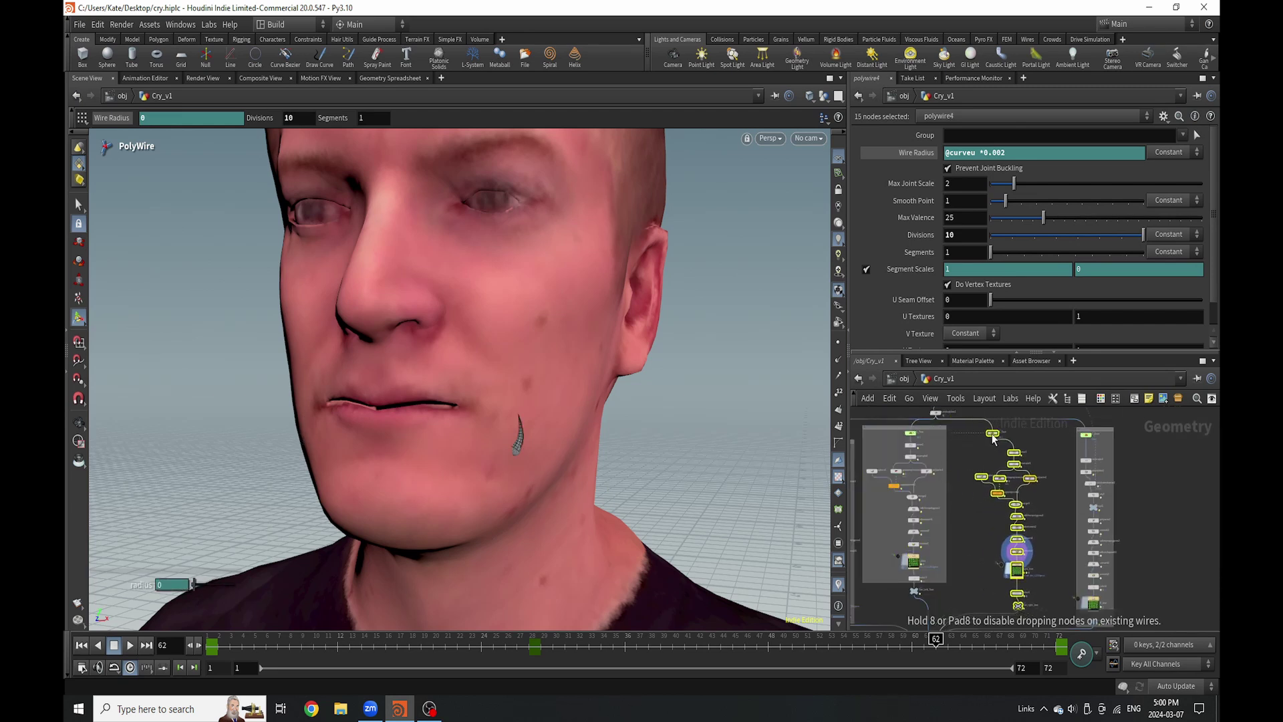
pyautogui.click(1135, 398)
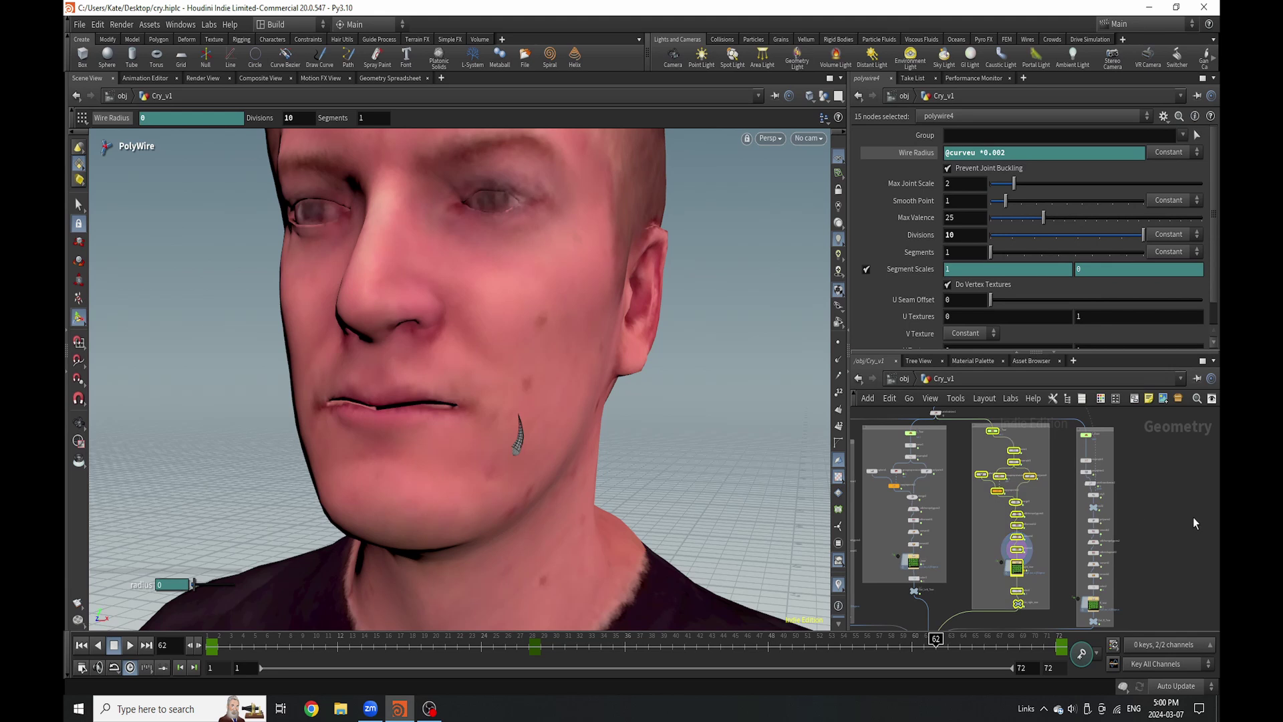
# Display merge1 and play the combined animation of both tears on the face.
pyautogui.click(1193, 518)
pyautogui.scroll(-3, 1128, 458)
pyautogui.moveTo(1128, 458); pyautogui.dragTo(1143, 423, button='middle')
pyautogui.scroll(6, 1016, 561)
pyautogui.scroll(2, 1004, 592)
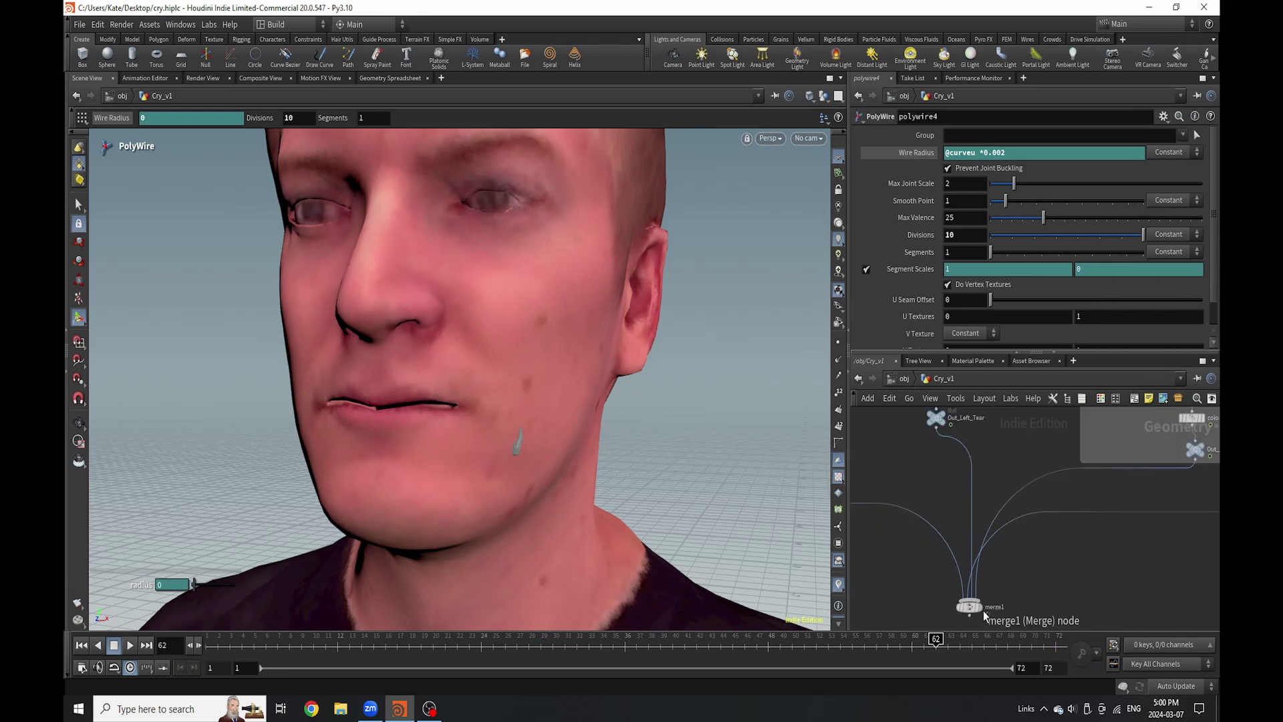
pyautogui.click(969, 606)
pyautogui.moveTo(447, 656); pyautogui.dragTo(191, 646)
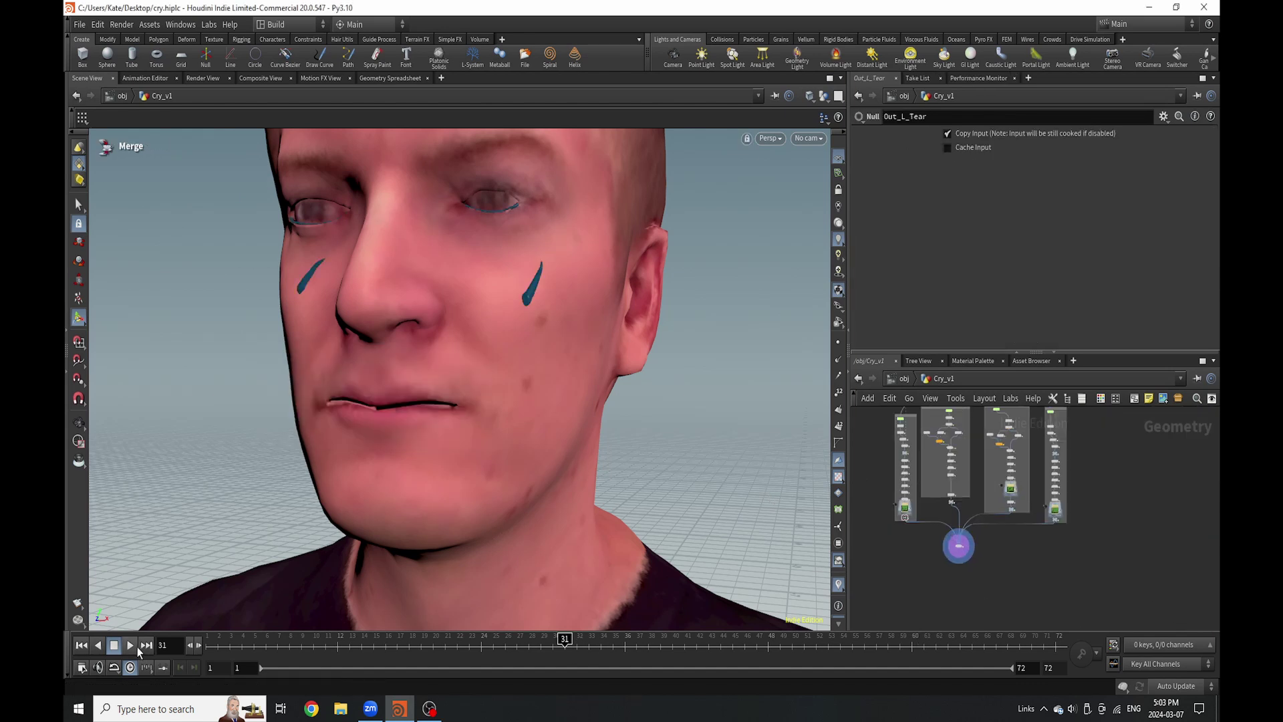
pyautogui.click(134, 648)
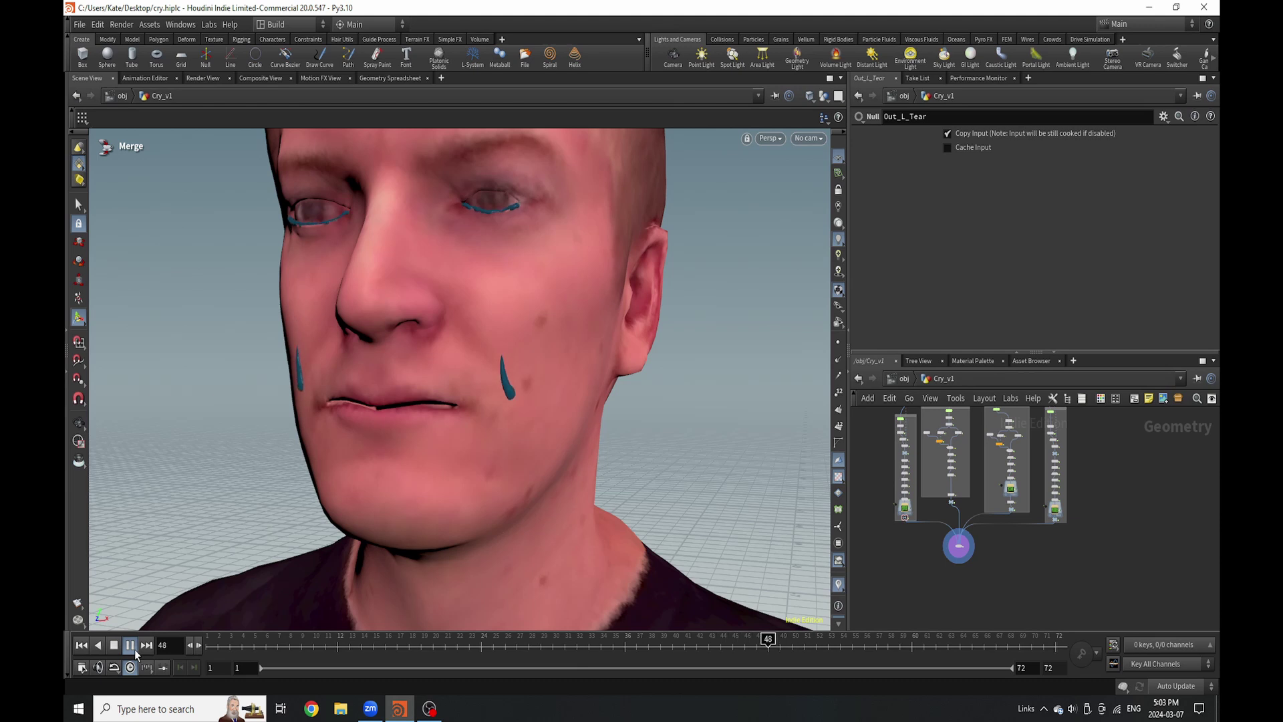